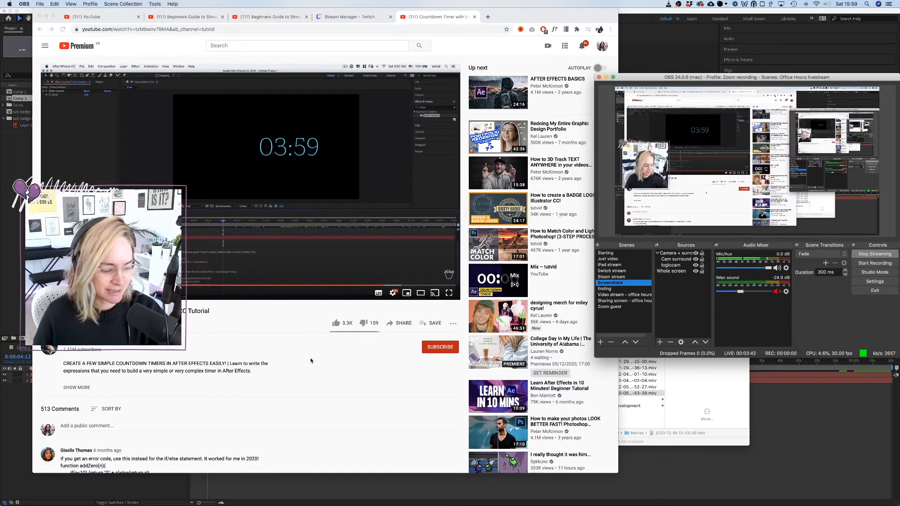
Switch to the Twitch branding file in Figma and examine the countdown design in Frame 17 and the neighbouring stream layout frame.
{"action": "key", "text": "ctrl+Right"}
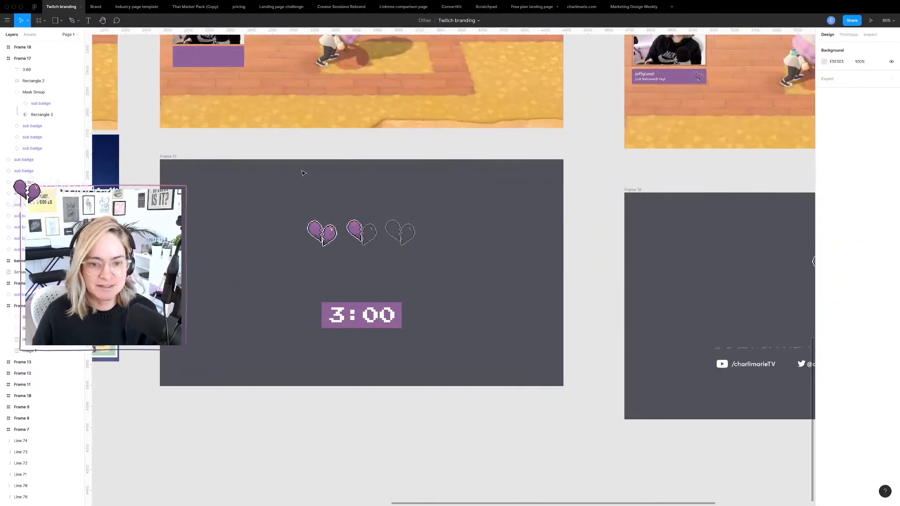
{"action": "scroll", "coordinate": [360, 253], "scroll_direction": "left", "scroll_amount": 2}
{"action": "scroll", "coordinate": [361, 253], "scroll_direction": "down", "scroll_amount": 1}
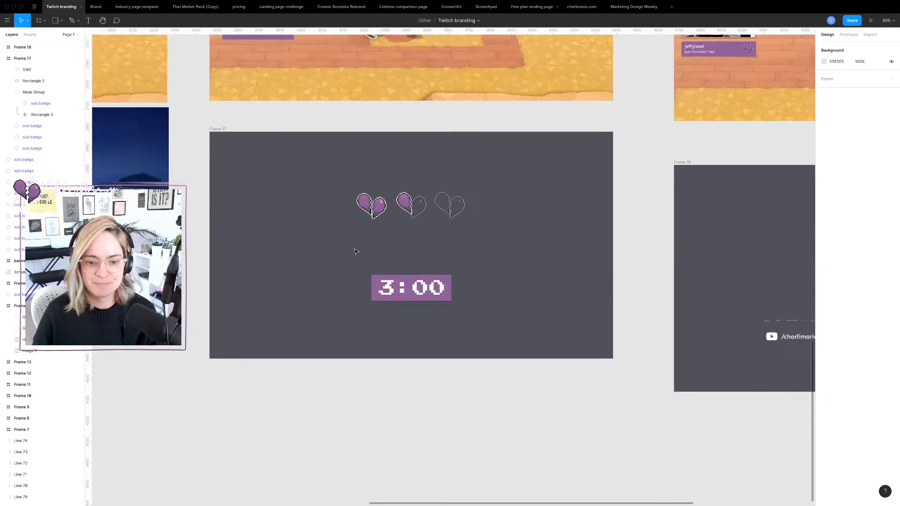
{"action": "left_click", "coordinate": [420, 279]}
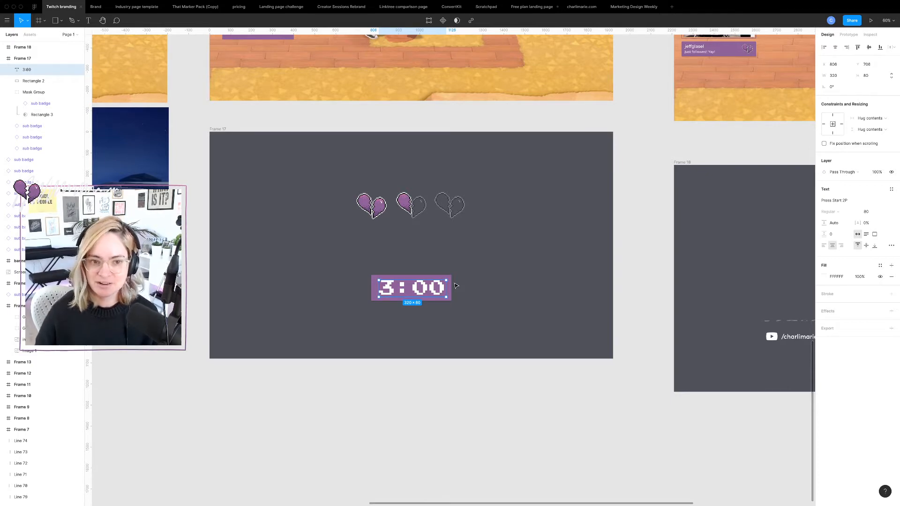
{"action": "scroll", "coordinate": [455, 286], "scroll_direction": "up", "scroll_amount": 5}
{"action": "scroll", "coordinate": [401, 189], "scroll_direction": "right", "scroll_amount": 6}
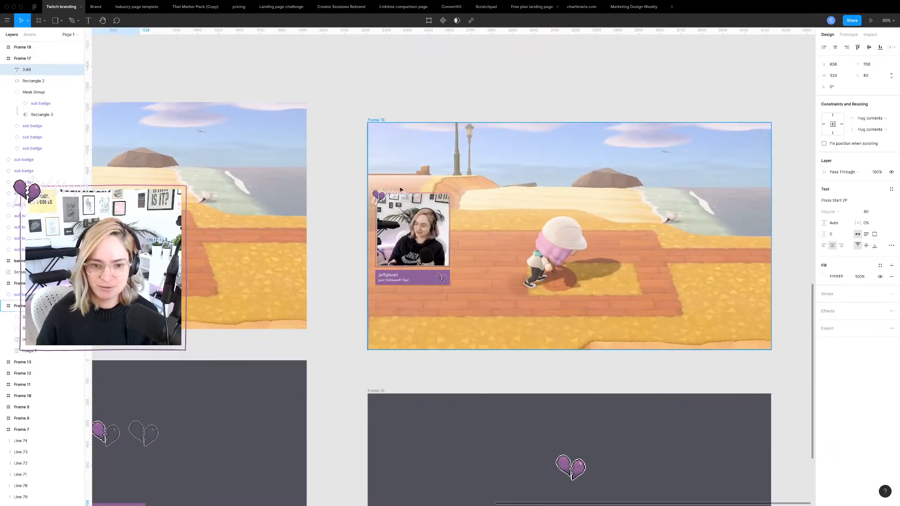
{"action": "scroll", "coordinate": [372, 275], "scroll_direction": "down", "scroll_amount": 5}
{"action": "scroll", "coordinate": [373, 274], "scroll_direction": "left", "scroll_amount": 6}
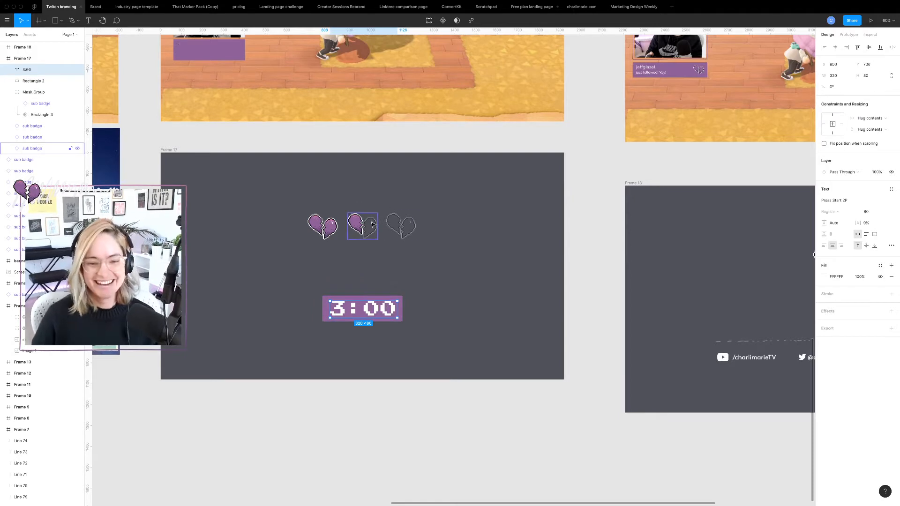
Narrow the mask rectangle over the middle heart in Frame 17 to about 35 px wide.
{"action": "left_click", "coordinate": [360, 224]}
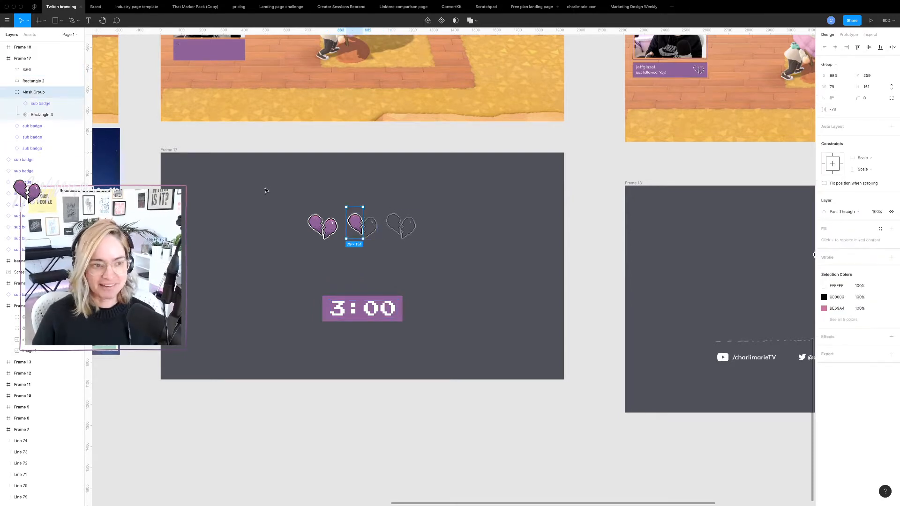
{"action": "left_click", "coordinate": [43, 114]}
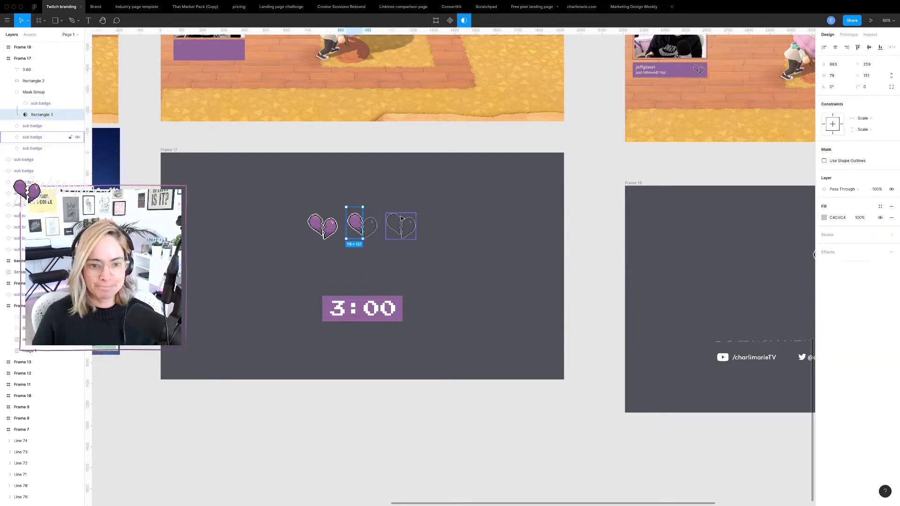
{"action": "left_click_drag", "start_coordinate": [363, 218], "coordinate": [353, 214]}
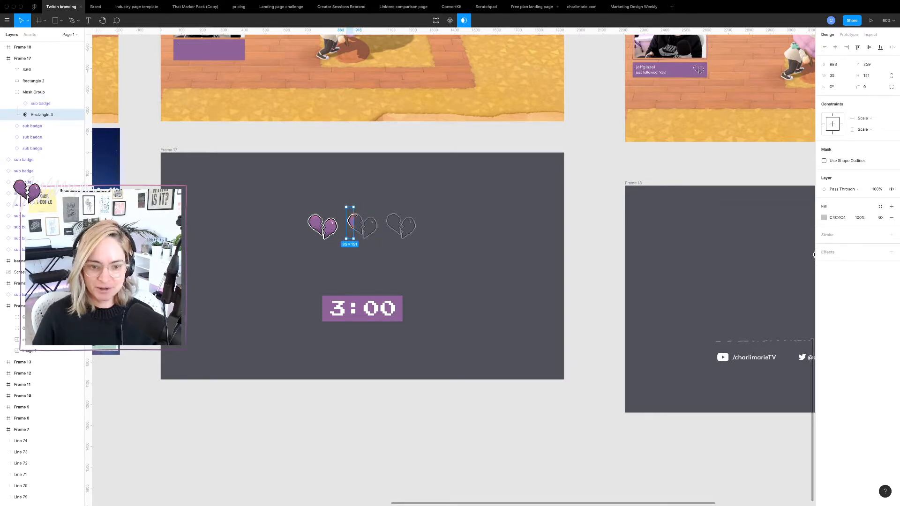
{"action": "left_click", "coordinate": [402, 191]}
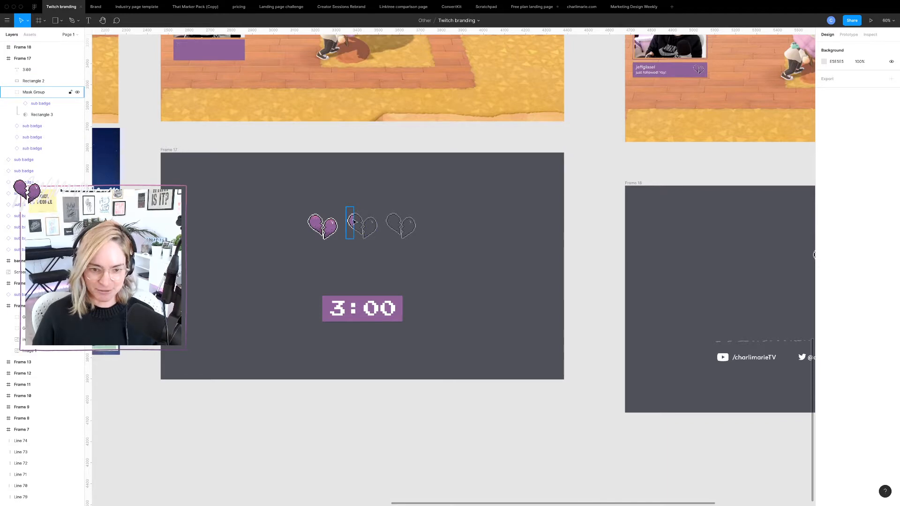
Widen the middle heart's mask rectangle again so it covers the left half of the heart.
{"action": "left_click", "coordinate": [352, 217]}
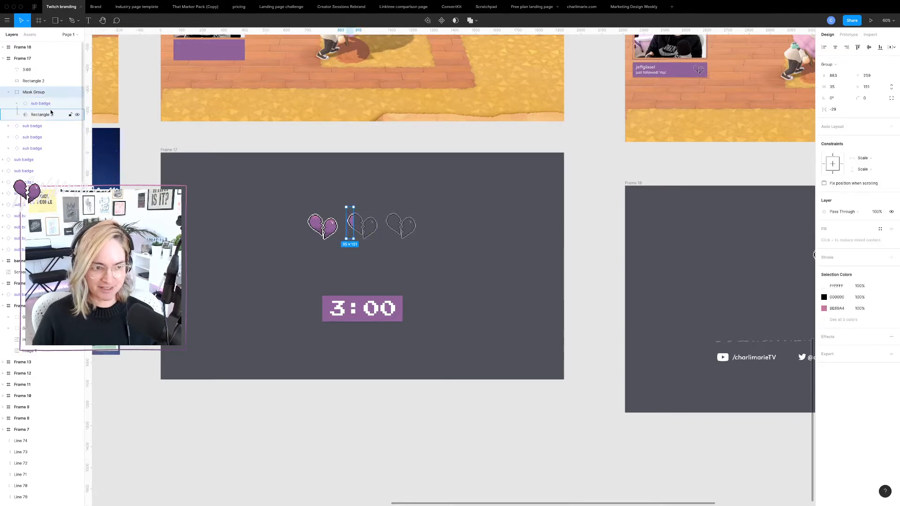
{"action": "double_click", "coordinate": [352, 223]}
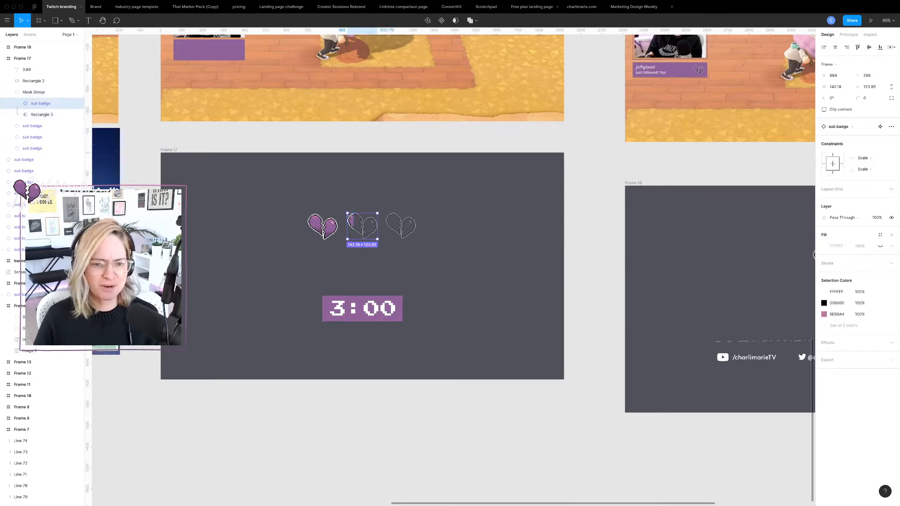
{"action": "left_click", "coordinate": [350, 217]}
{"action": "left_click_drag", "start_coordinate": [353, 224], "coordinate": [363, 223]}
{"action": "left_click", "coordinate": [422, 186]}
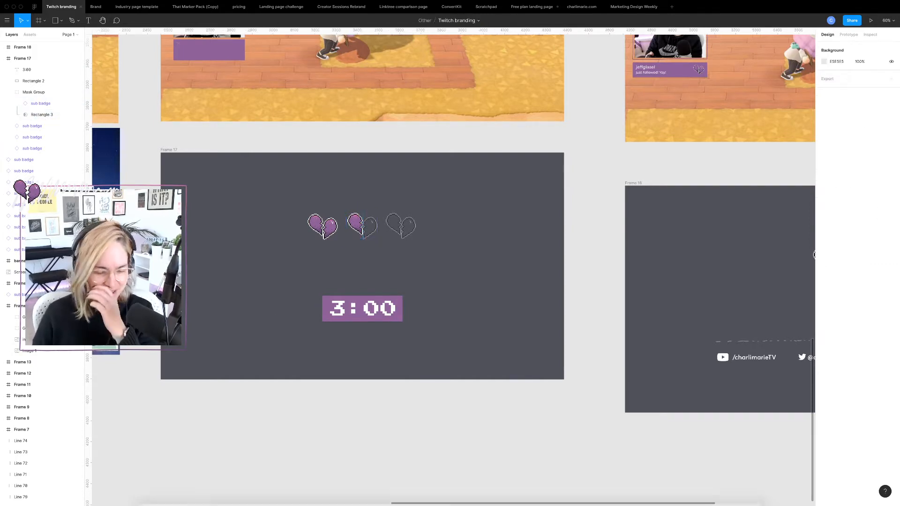
Place the image frame_17.png from the Downloads folder on the empty canvas below Frame 17.
{"action": "left_click", "coordinate": [64, 22]}
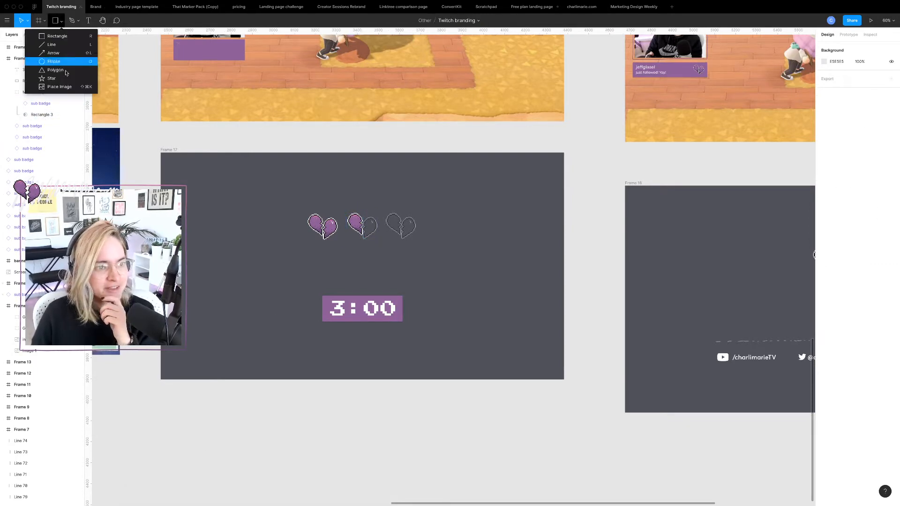
{"action": "left_click", "coordinate": [51, 87]}
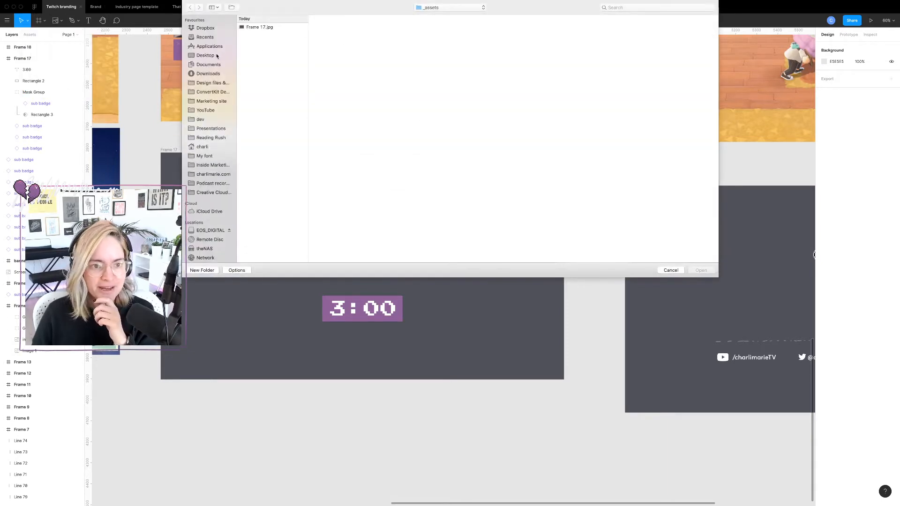
{"action": "left_click", "coordinate": [215, 55]}
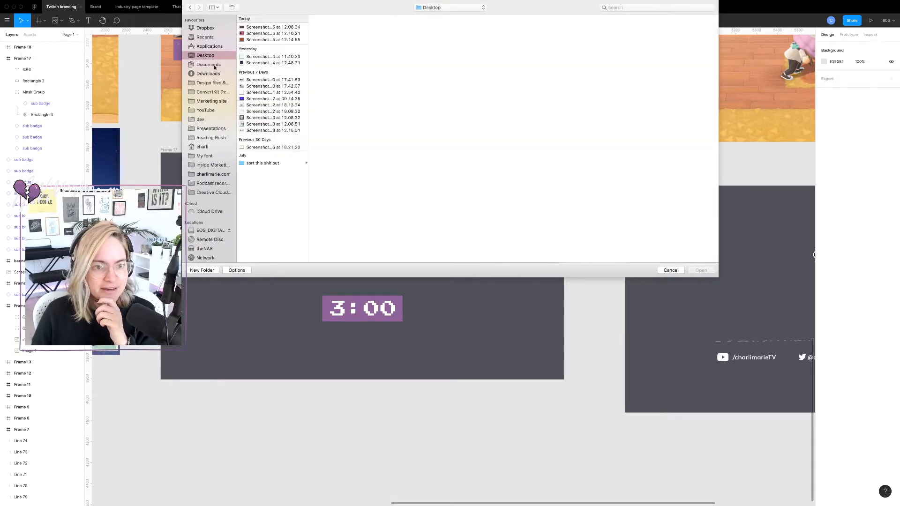
{"action": "left_click", "coordinate": [209, 65]}
{"action": "left_click", "coordinate": [208, 73]}
{"action": "left_click", "coordinate": [260, 27]}
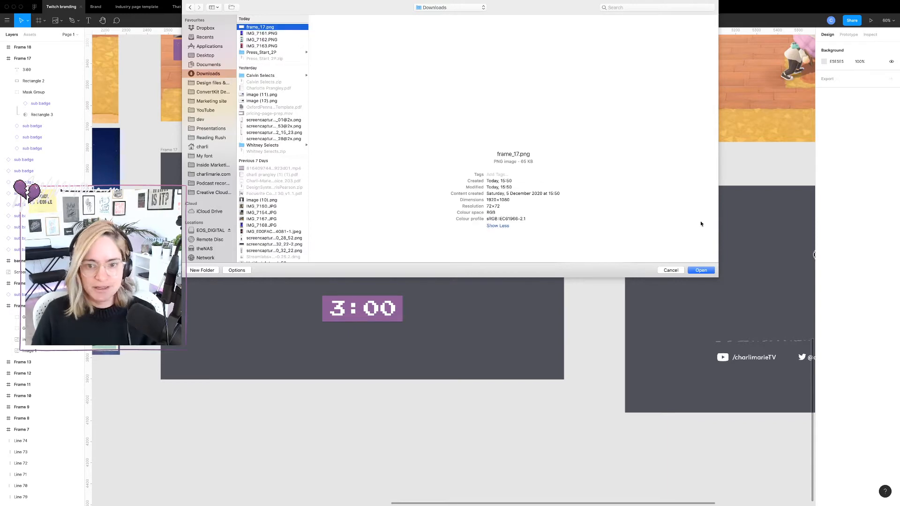
{"action": "left_click", "coordinate": [702, 271]}
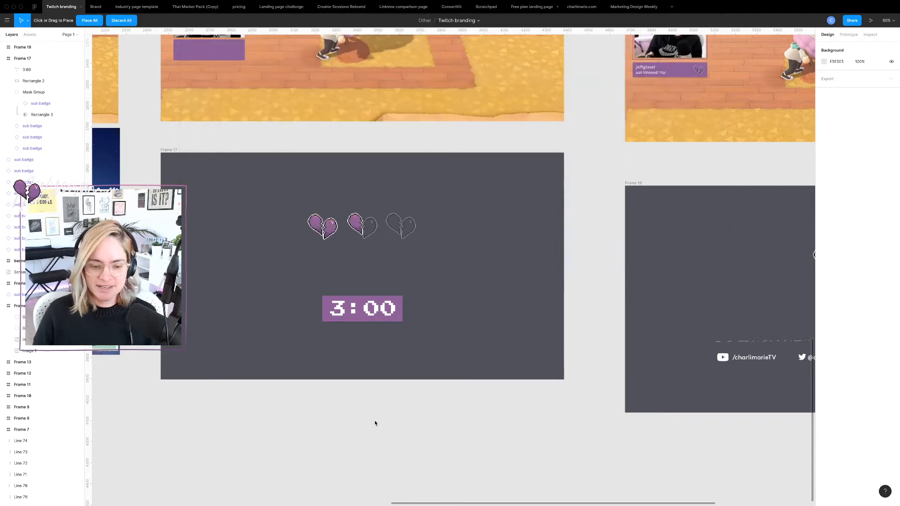
{"action": "left_click", "coordinate": [283, 427]}
Move the "getting started soon" image into Frame 17 and line it up with the hearts and timer at X -2, Y -12.
{"action": "left_click_drag", "start_coordinate": [302, 430], "coordinate": [381, 270]}
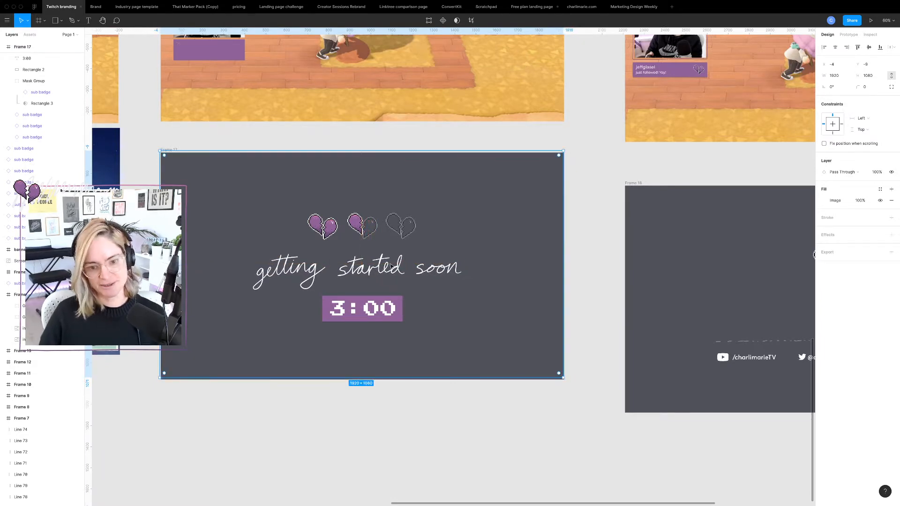
{"action": "left_click_drag", "start_coordinate": [518, 294], "coordinate": [518, 295]}
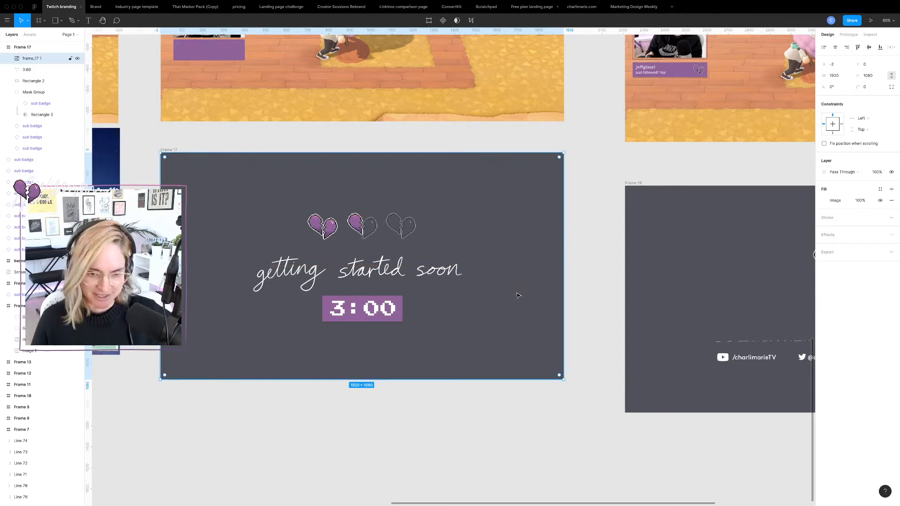
{"action": "left_click_drag", "start_coordinate": [443, 273], "coordinate": [443, 270]}
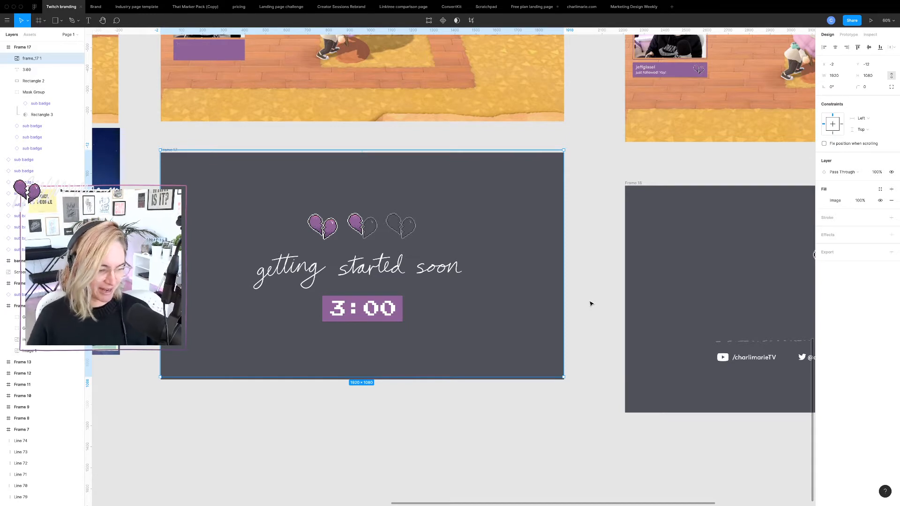
{"action": "left_click", "coordinate": [595, 274]}
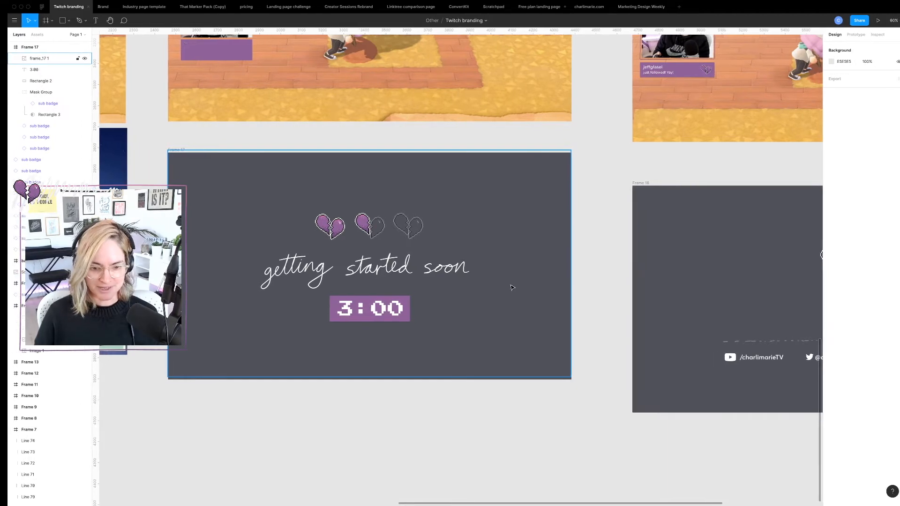
Switch to After Effects and reveal the Source Text expression of the TIMER layer in Comp 2.
{"action": "mouse_move", "coordinate": [397, 500]}
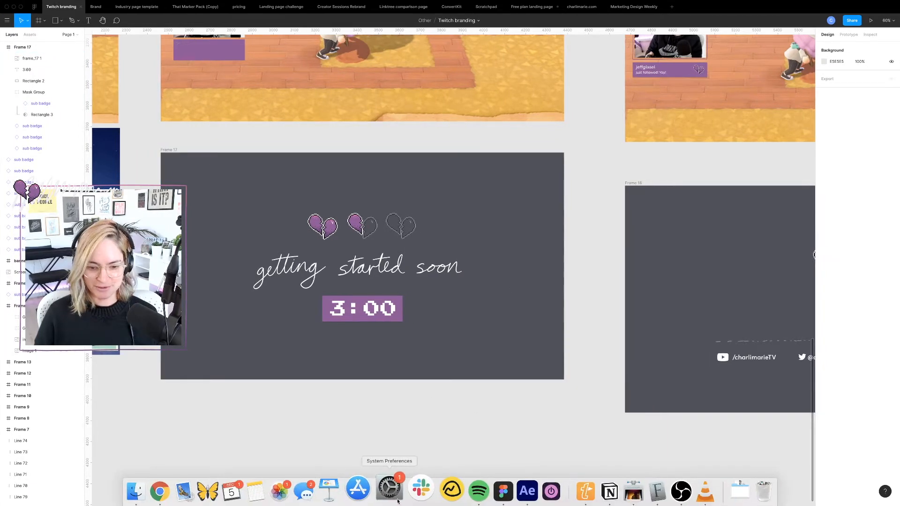
{"action": "left_click", "coordinate": [527, 491]}
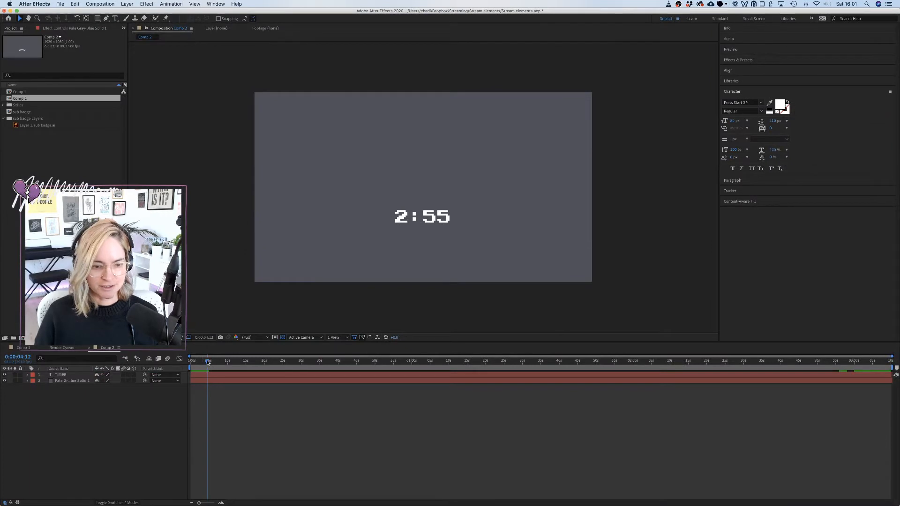
{"action": "left_click", "coordinate": [28, 375]}
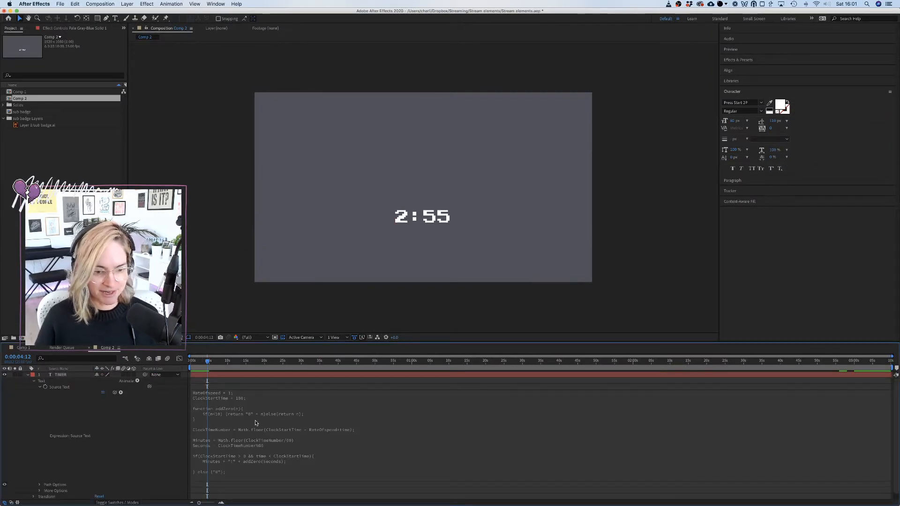
{"action": "left_click", "coordinate": [235, 399]}
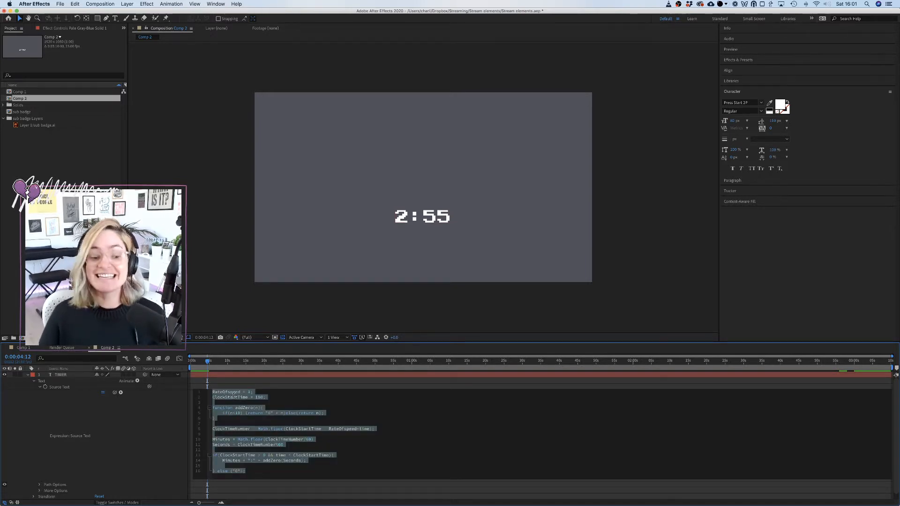
Scrub the countdown to 0:02:59:01 and check the Time Stretch option for the TIMER layer.
{"action": "left_click_drag", "start_coordinate": [208, 360], "coordinate": [850, 382]}
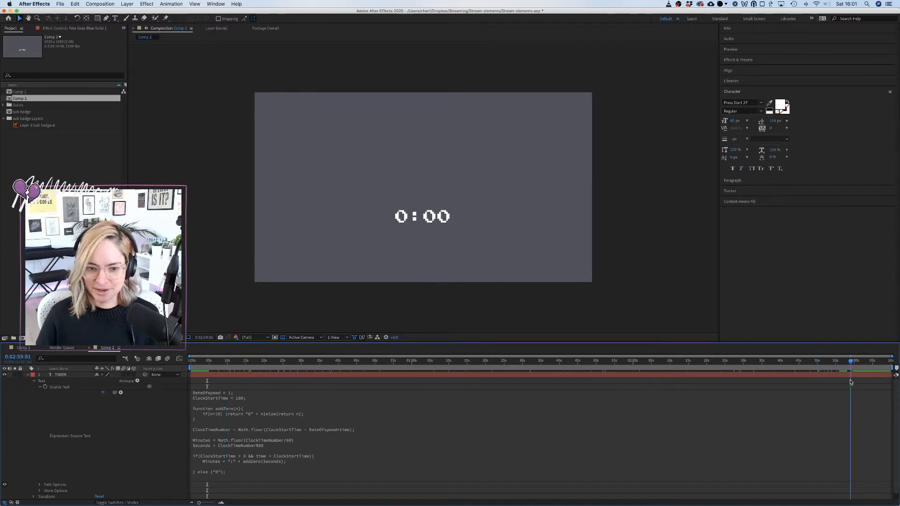
{"action": "left_click", "coordinate": [857, 375]}
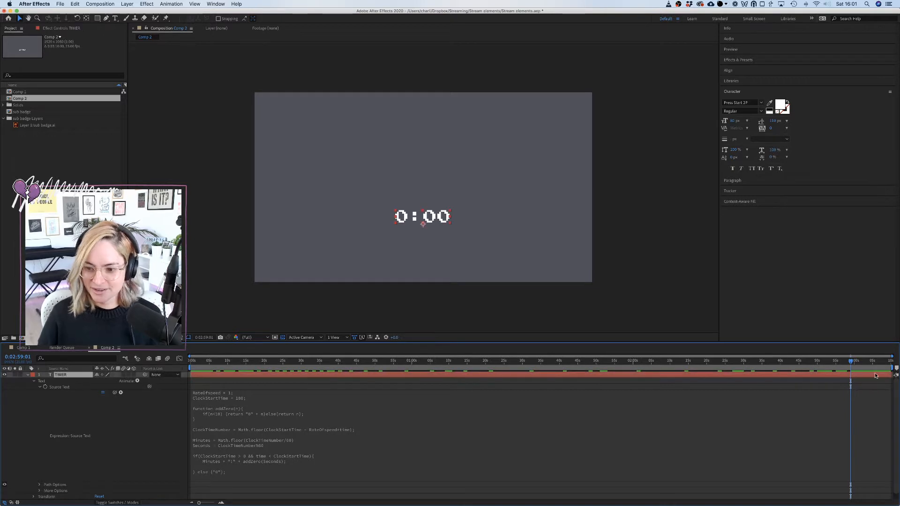
{"action": "right_click", "coordinate": [859, 377]}
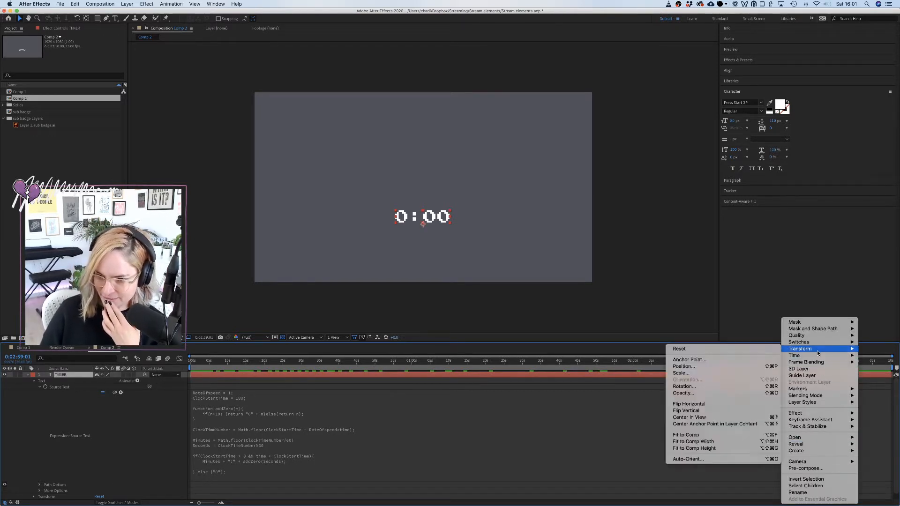
{"action": "mouse_move", "coordinate": [818, 357]}
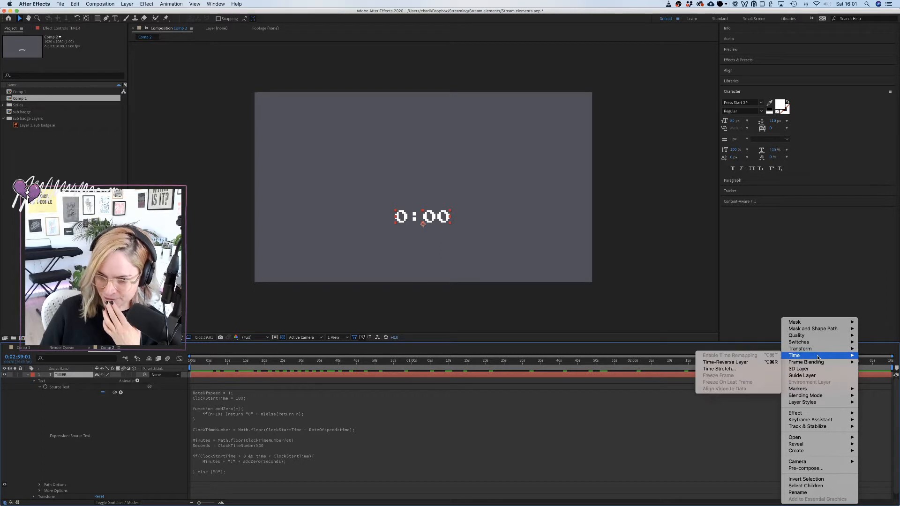
{"action": "left_click", "coordinate": [736, 369]}
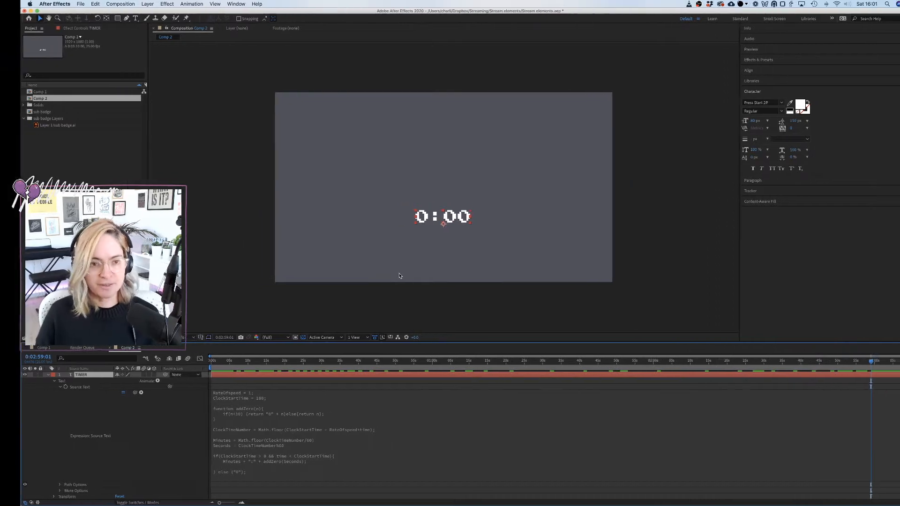
Switch to Chrome and read the comments on the YouTube countdown timer tutorial, expanding the replies to the if/else statement comment.
{"action": "left_click", "coordinate": [174, 489]}
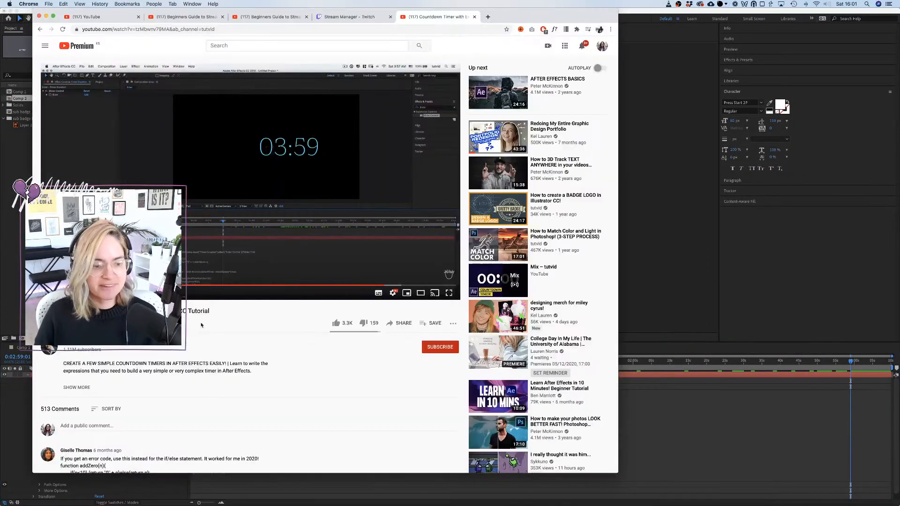
{"action": "scroll", "coordinate": [211, 395], "scroll_direction": "down", "scroll_amount": 3}
{"action": "scroll", "coordinate": [211, 395], "scroll_direction": "down", "scroll_amount": 1}
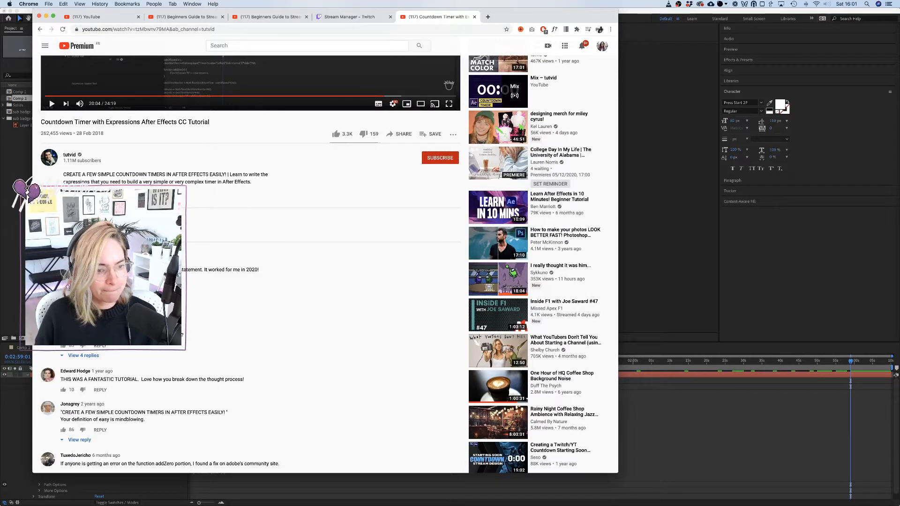
{"action": "left_click", "coordinate": [84, 311]}
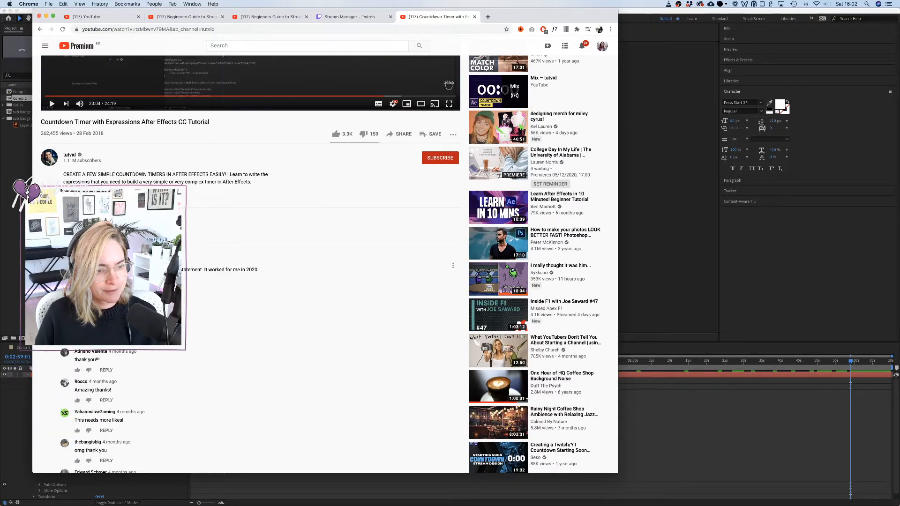
Switch to After Effects, make the TIMER Source Text expression's else branch return "0:00", and return the playhead to the start of Comp 2.
{"action": "key", "text": "super+Tab"}
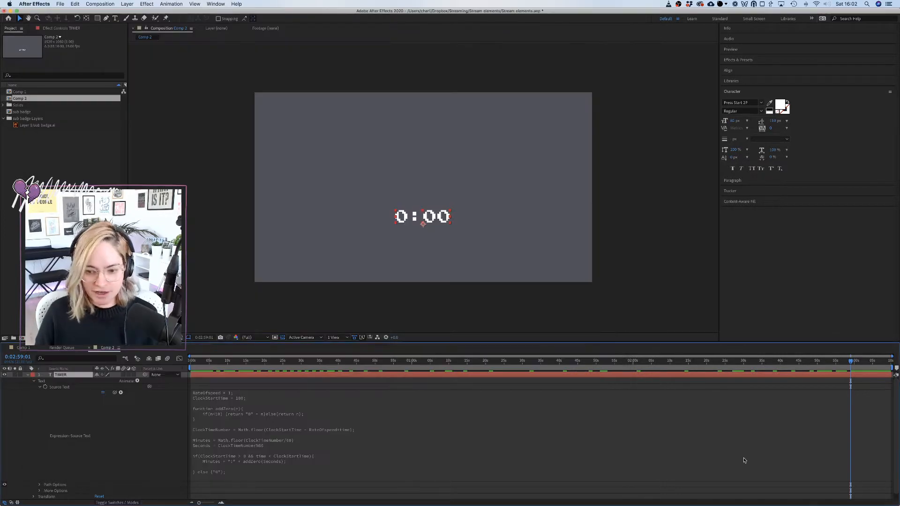
{"action": "left_click", "coordinate": [219, 465]}
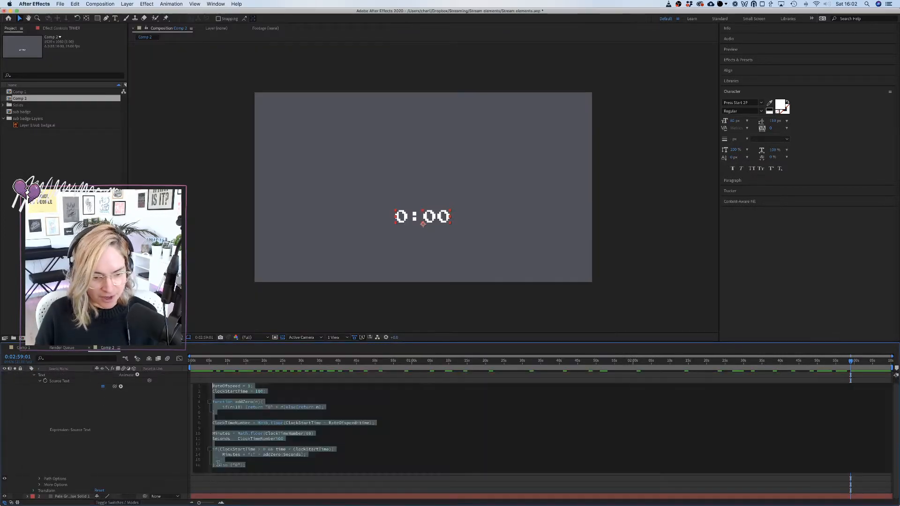
{"action": "left_click", "coordinate": [238, 464]}
{"action": "type", "text": ":00"}
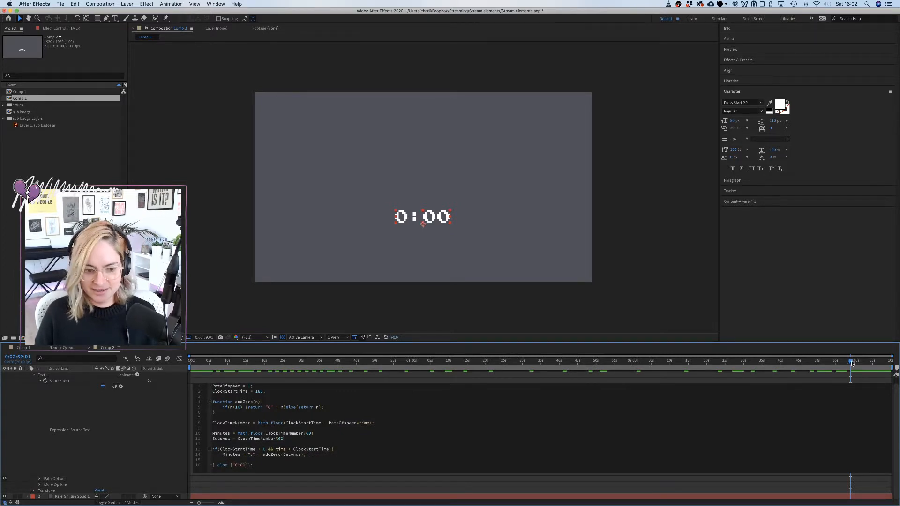
{"action": "left_click", "coordinate": [671, 481]}
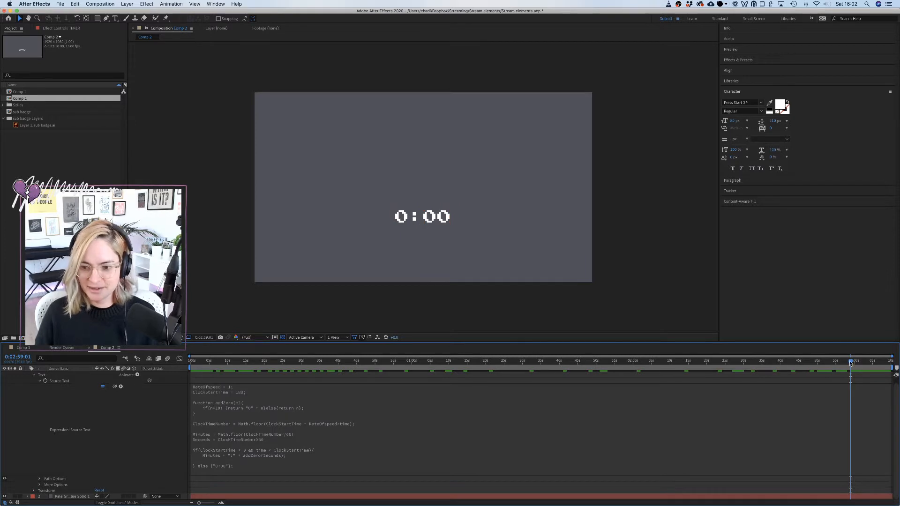
{"action": "left_click_drag", "start_coordinate": [851, 360], "coordinate": [166, 360]}
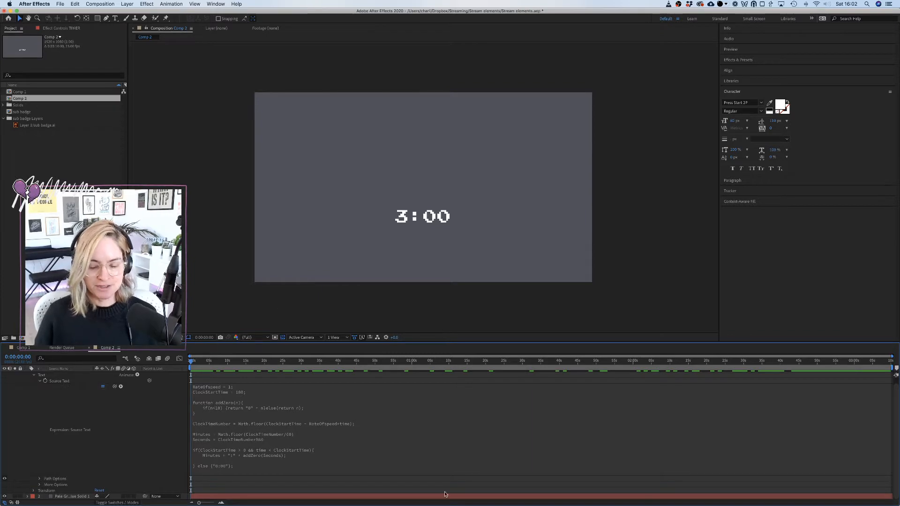
Switch to Figma and lock the "getting started soon" image layer in Frame 17, undoing any accidental move of it.
{"action": "left_click", "coordinate": [486, 489]}
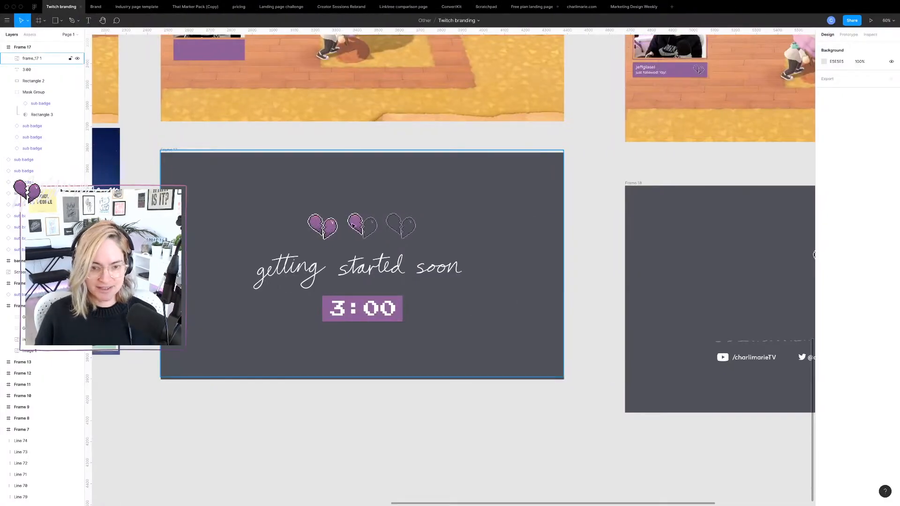
{"action": "double_click", "coordinate": [313, 230]}
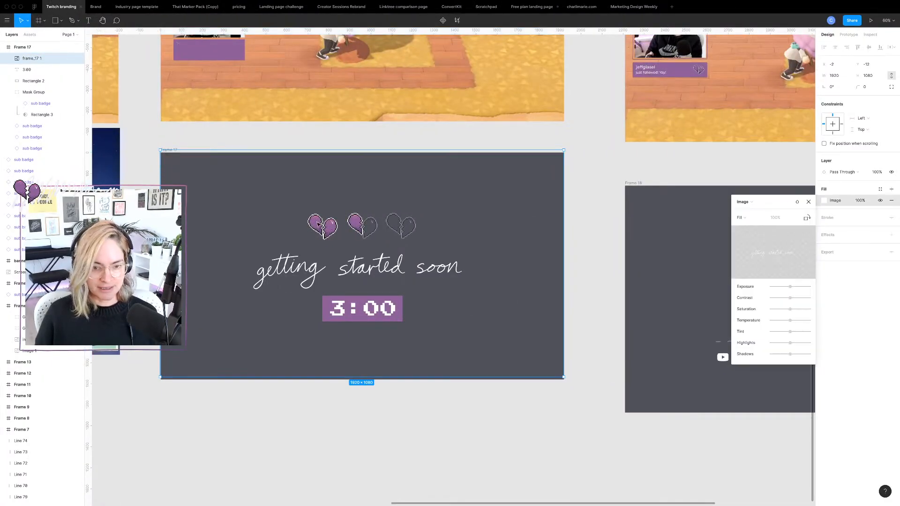
{"action": "key", "text": "Escape"}
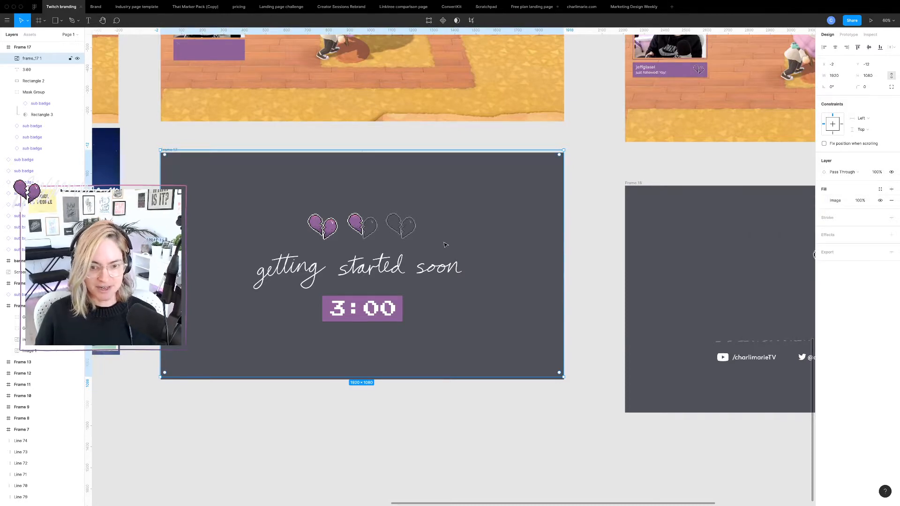
{"action": "left_click_drag", "start_coordinate": [446, 244], "coordinate": [458, 438]}
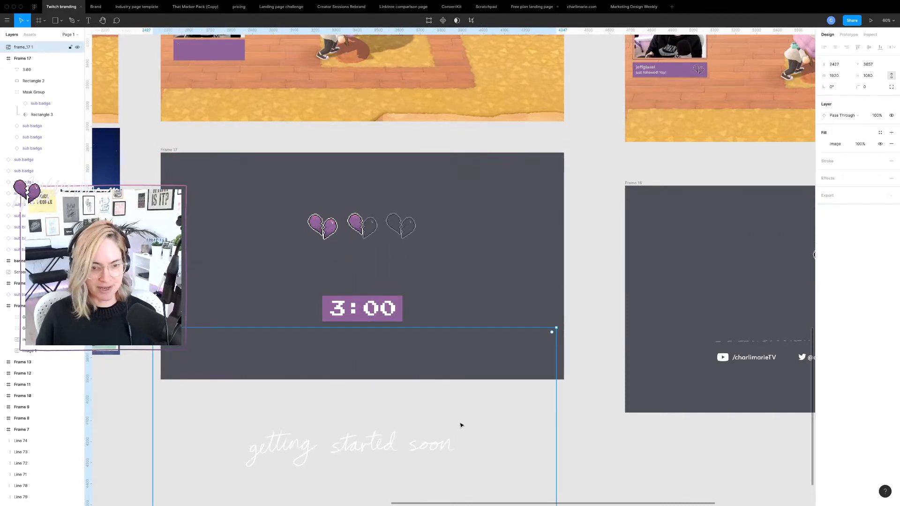
{"action": "key", "text": "super+z"}
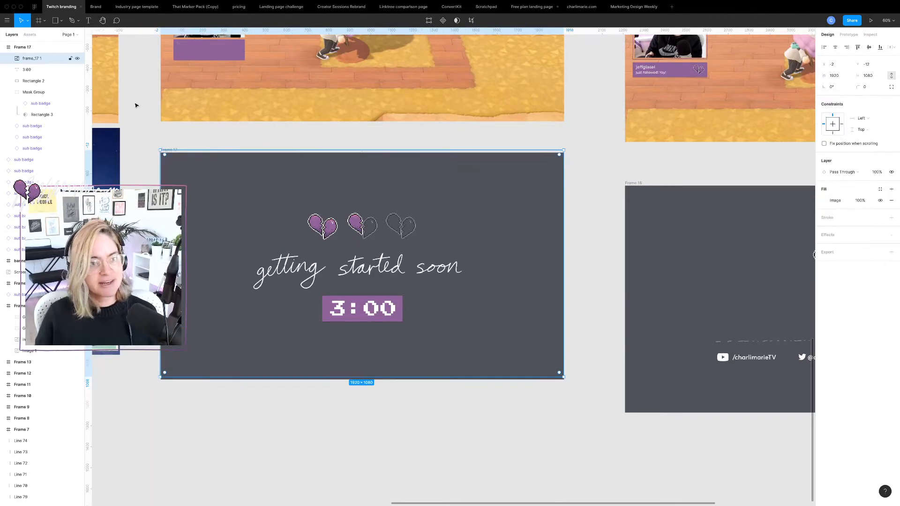
{"action": "left_click", "coordinate": [71, 58]}
Add an export setting in SVG format to the faded third heart and cancel saving the file.
{"action": "left_click", "coordinate": [402, 228]}
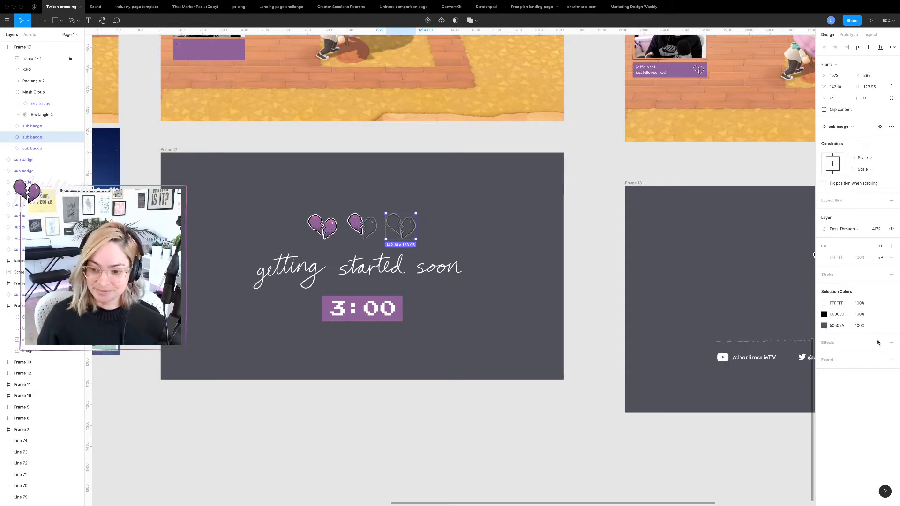
{"action": "left_click", "coordinate": [891, 360]}
{"action": "left_click", "coordinate": [874, 383]}
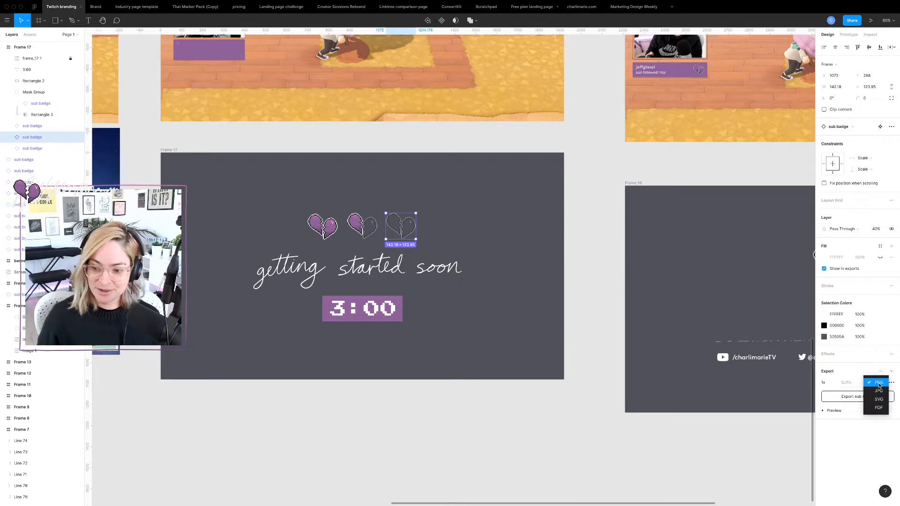
{"action": "left_click", "coordinate": [872, 401]}
{"action": "left_click", "coordinate": [863, 400]}
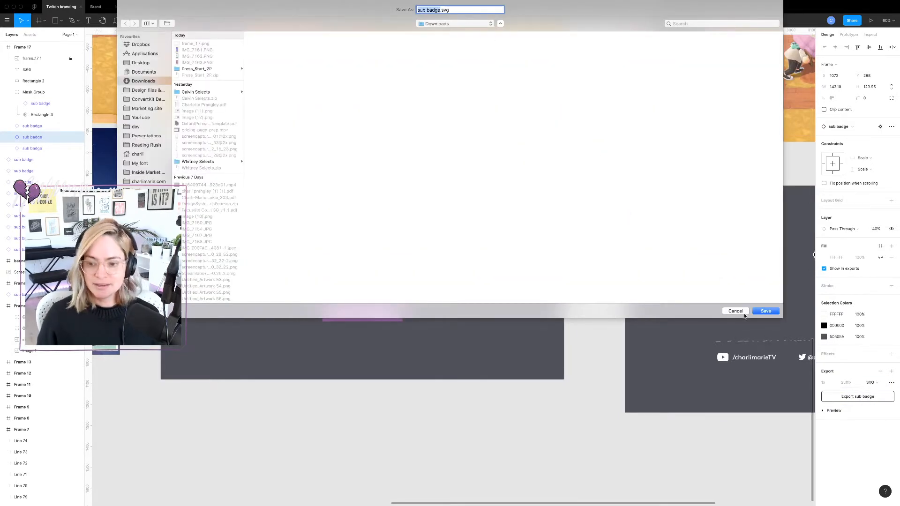
{"action": "left_click", "coordinate": [744, 315]}
Detach the faded third heart from its component and delete the two small highlight shapes in its right half.
{"action": "scroll", "coordinate": [378, 214], "scroll_direction": "up", "scroll_amount": 5}
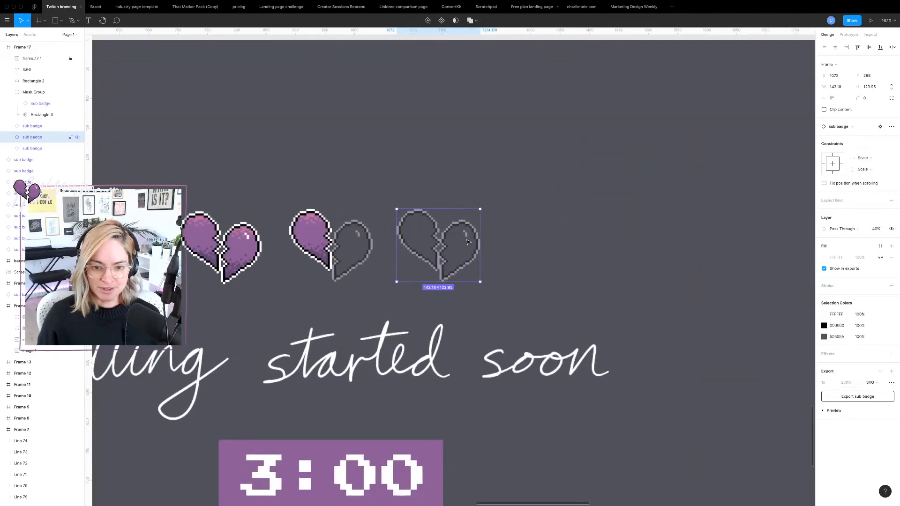
{"action": "right_click", "coordinate": [464, 241]}
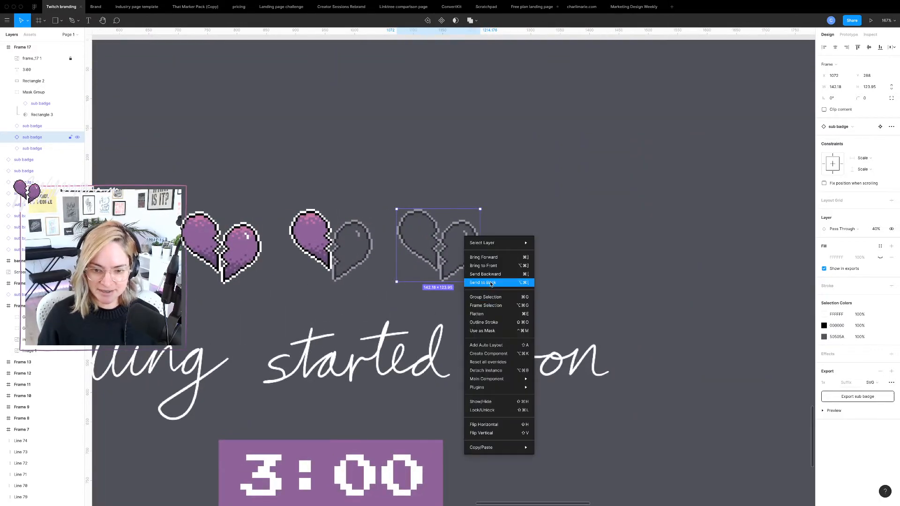
{"action": "left_click", "coordinate": [487, 370]}
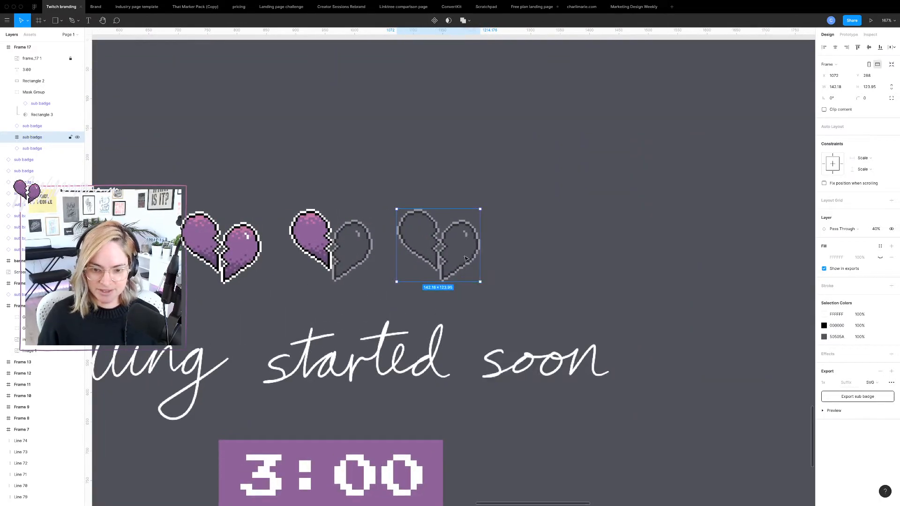
{"action": "scroll", "coordinate": [471, 241], "scroll_direction": "up", "scroll_amount": 4}
{"action": "left_click", "coordinate": [465, 237]}
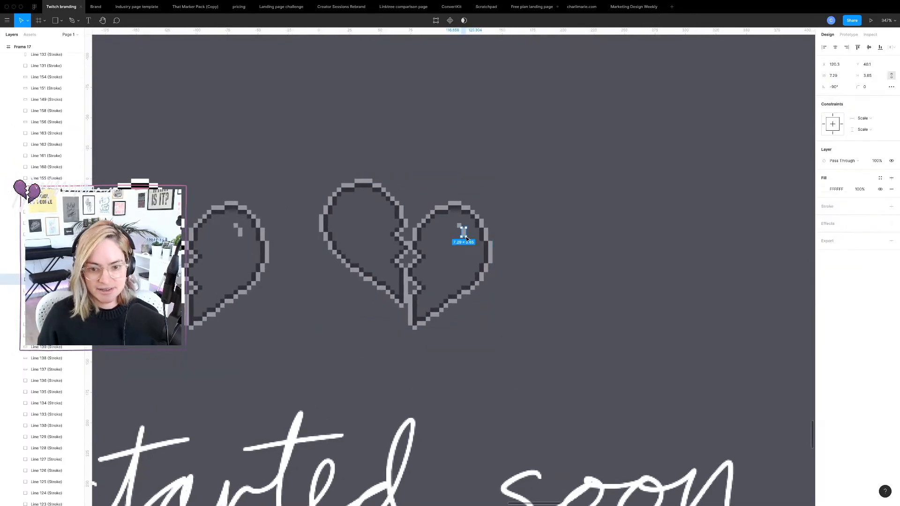
{"action": "key", "text": "Delete"}
{"action": "double_click", "coordinate": [459, 226]}
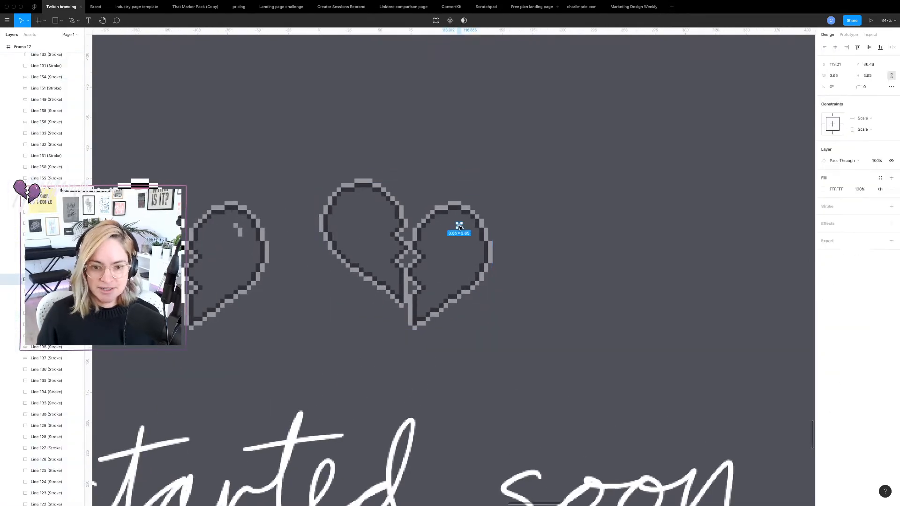
{"action": "key", "text": "Delete"}
{"action": "scroll", "coordinate": [583, 172], "scroll_direction": "down", "scroll_amount": 10}
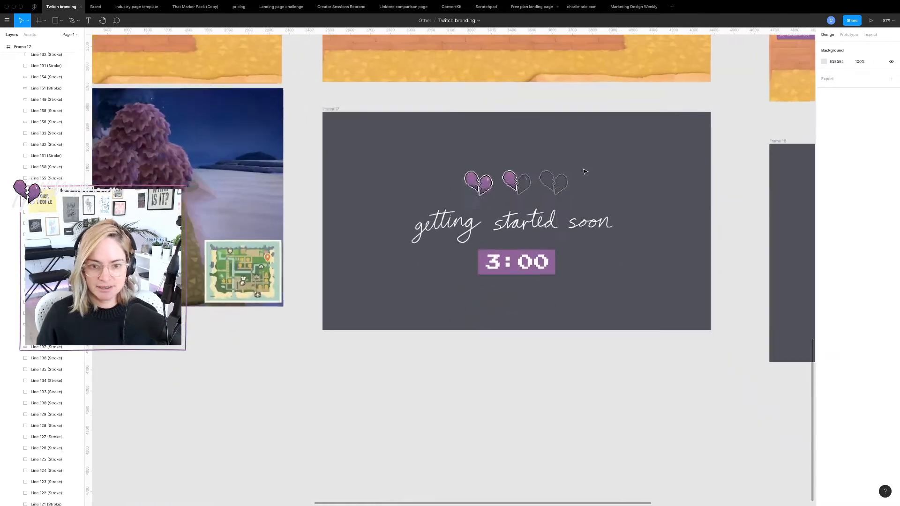
Delete the light outer outline pixels around the right half of the faded third heart.
{"action": "scroll", "coordinate": [584, 172], "scroll_direction": "up", "scroll_amount": 8}
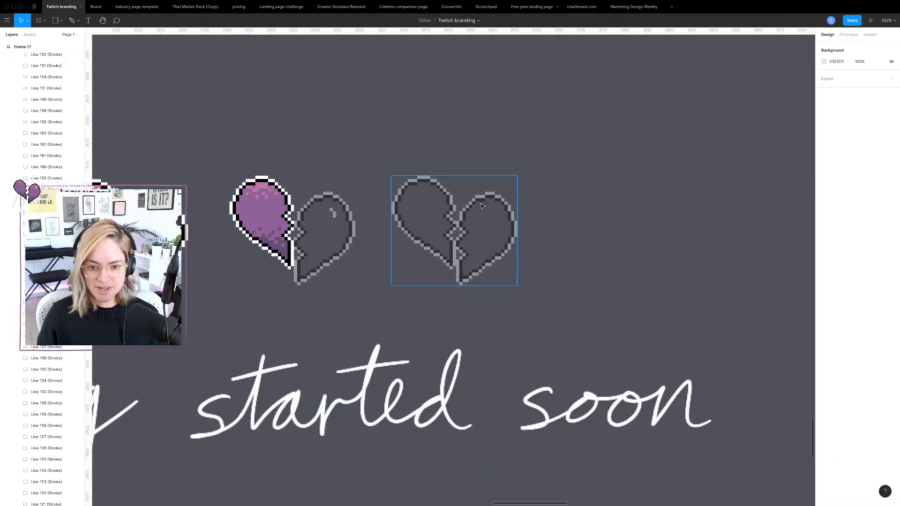
{"action": "double_click", "coordinate": [483, 206]}
{"action": "left_click", "coordinate": [481, 199]}
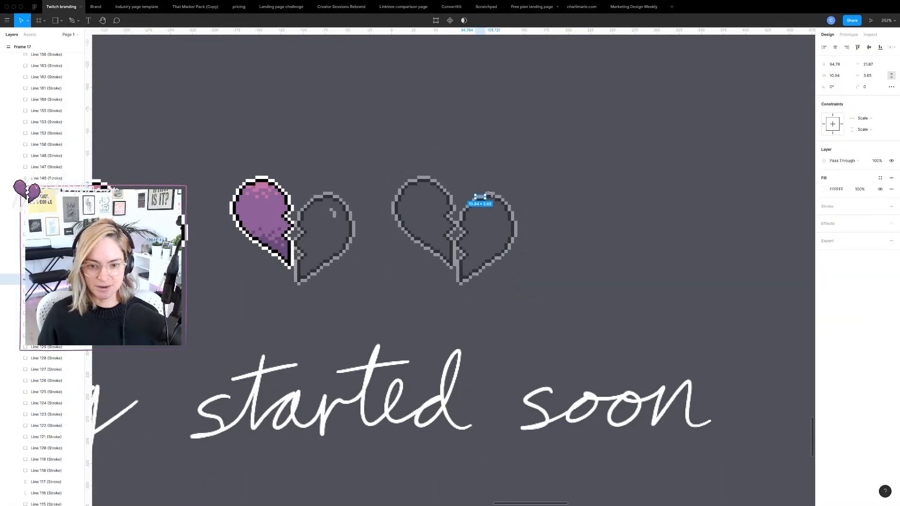
{"action": "left_click", "coordinate": [492, 193], "text": "shift"}
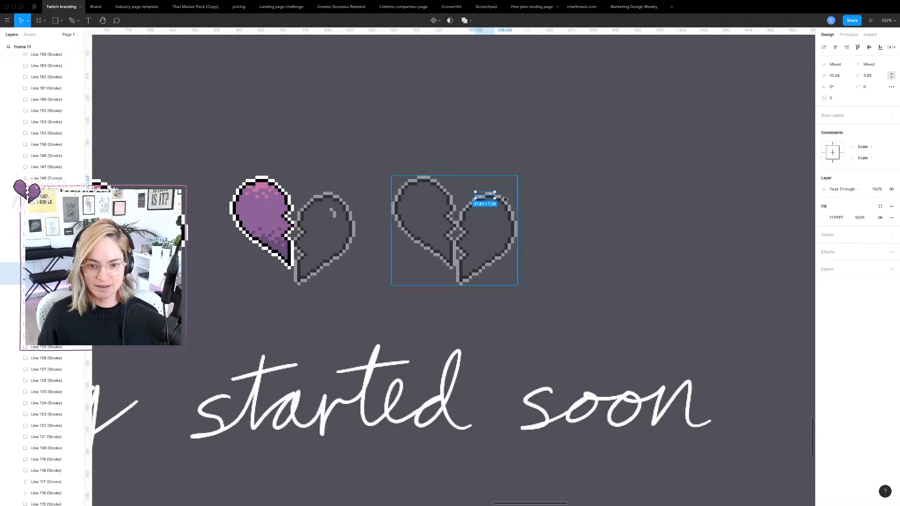
{"action": "scroll", "coordinate": [500, 195], "scroll_direction": "up", "scroll_amount": 10}
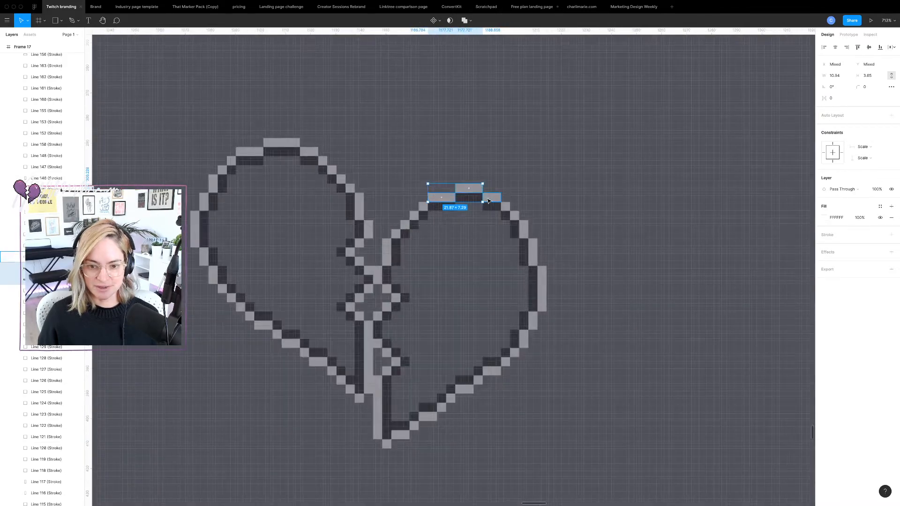
{"action": "left_click_drag", "start_coordinate": [483, 202], "coordinate": [384, 448]}
{"action": "key", "text": "Delete"}
{"action": "scroll", "coordinate": [547, 308], "scroll_direction": "down", "scroll_amount": 10}
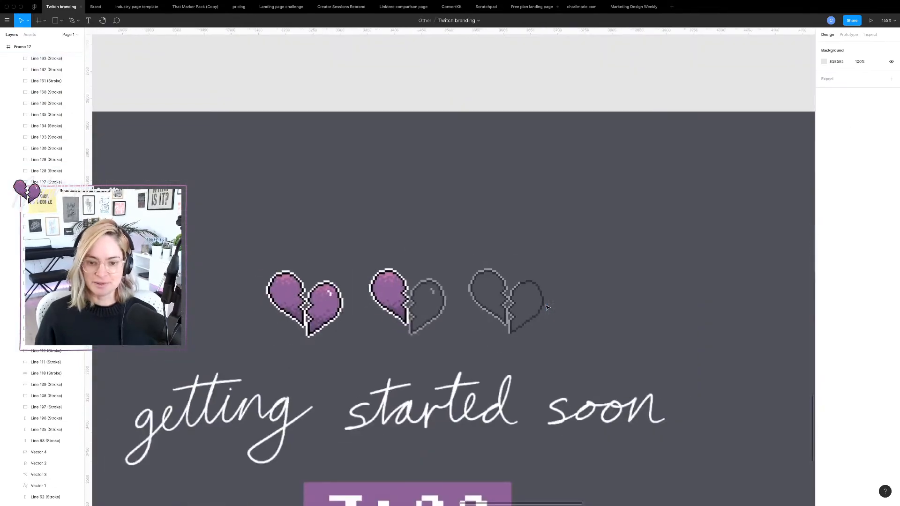
{"action": "scroll", "coordinate": [547, 307], "scroll_direction": "down", "scroll_amount": 3}
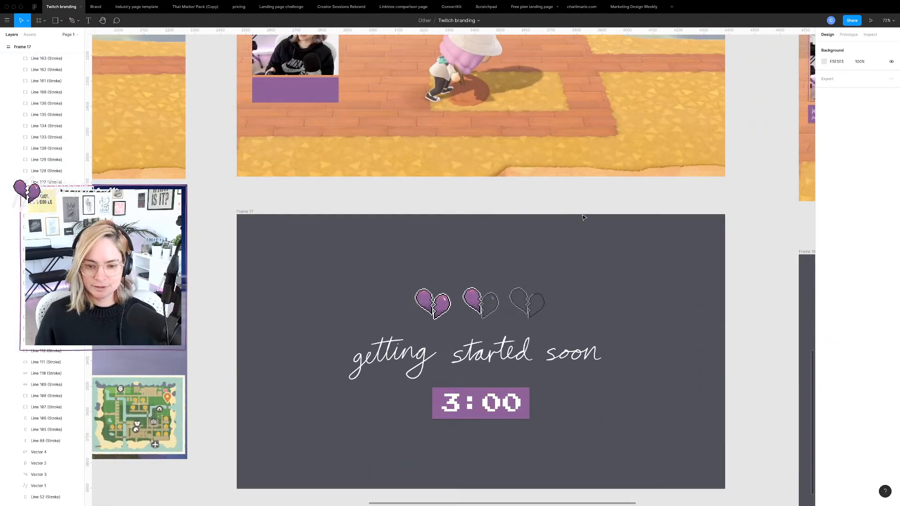
Move the masked purple half heart from the middle heart onto the third heart, lining it up at X 1066, Y 259.
{"action": "left_click", "coordinate": [473, 301]}
{"action": "left_click_drag", "start_coordinate": [474, 301], "coordinate": [519, 300]}
{"action": "scroll", "coordinate": [519, 301], "scroll_direction": "up", "scroll_amount": 5}
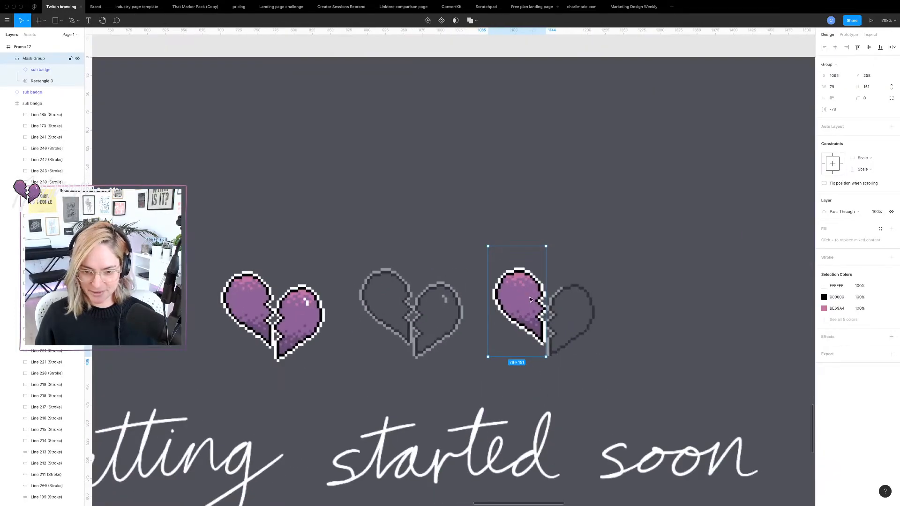
{"action": "right_click", "coordinate": [516, 293]}
{"action": "key", "text": "Escape"}
{"action": "scroll", "coordinate": [514, 283], "scroll_direction": "up", "scroll_amount": 5}
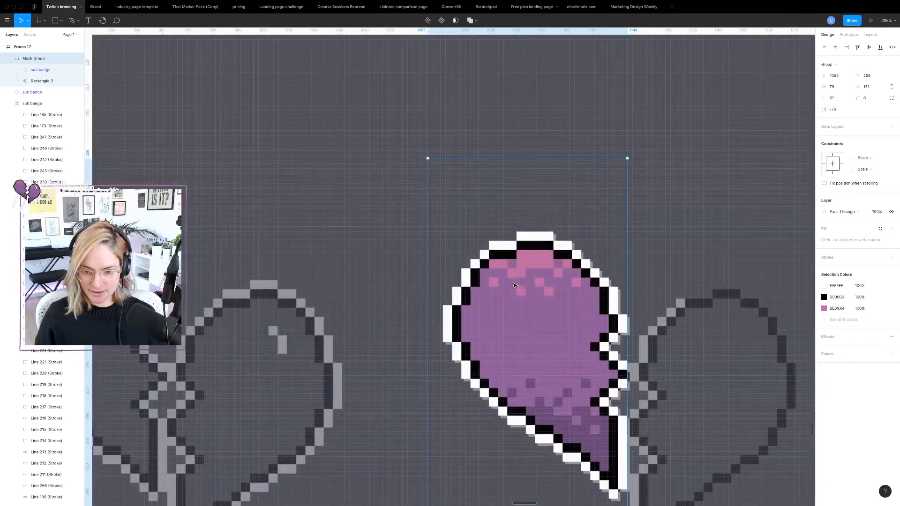
{"action": "left_click_drag", "start_coordinate": [520, 290], "coordinate": [522, 294]}
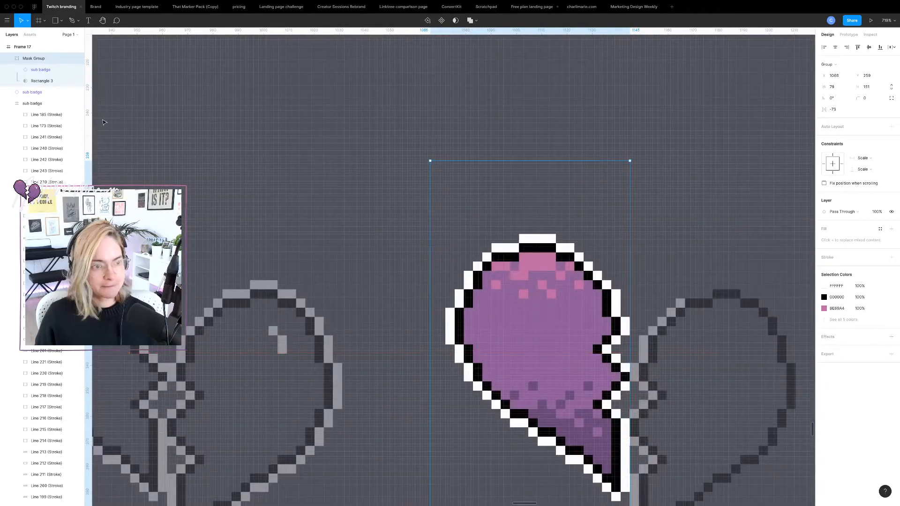
Widen the masked purple heart's Rectangle 3 mask to 115, and move the Mask Group away to the empty area beside the third heart.
{"action": "left_click", "coordinate": [34, 70]}
{"action": "left_click", "coordinate": [40, 82]}
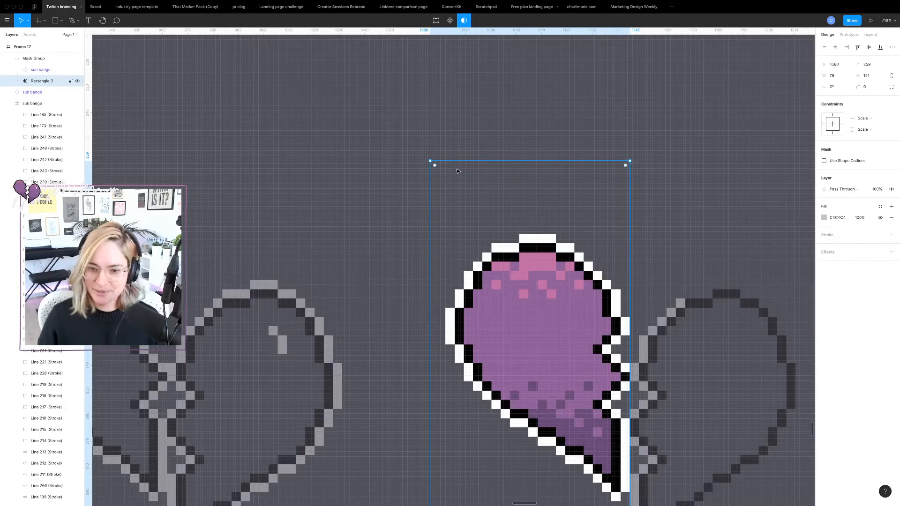
{"action": "scroll", "coordinate": [591, 210], "scroll_direction": "down", "scroll_amount": 3}
{"action": "scroll", "coordinate": [590, 210], "scroll_direction": "right", "scroll_amount": 3}
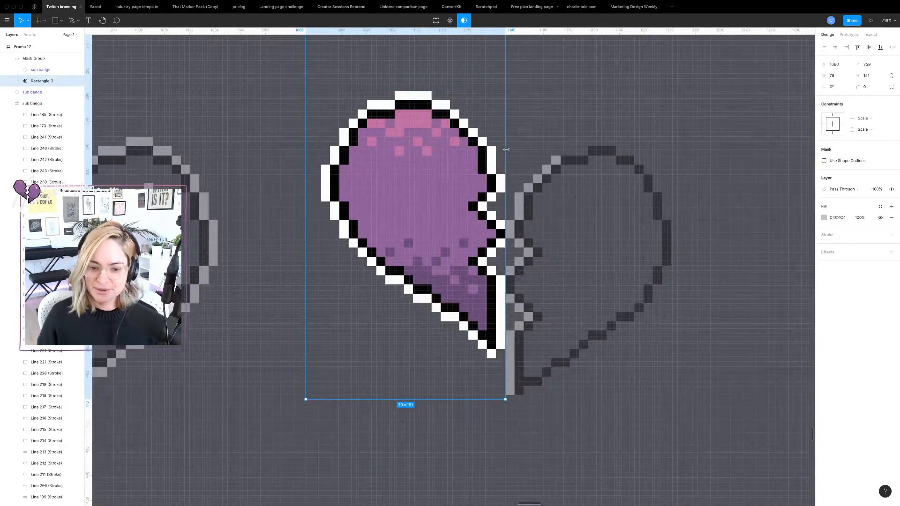
{"action": "left_click_drag", "start_coordinate": [507, 149], "coordinate": [597, 149]}
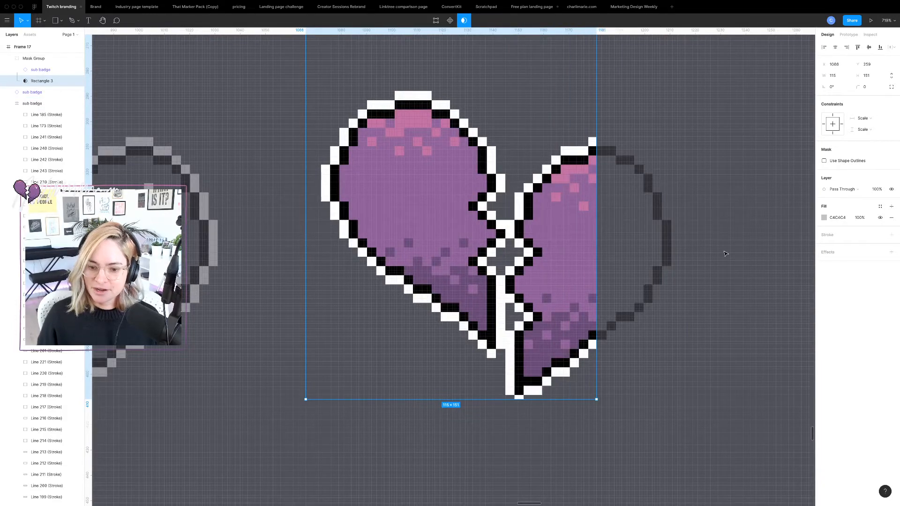
{"action": "left_click", "coordinate": [724, 254]}
{"action": "scroll", "coordinate": [731, 260], "scroll_direction": "down", "scroll_amount": 5}
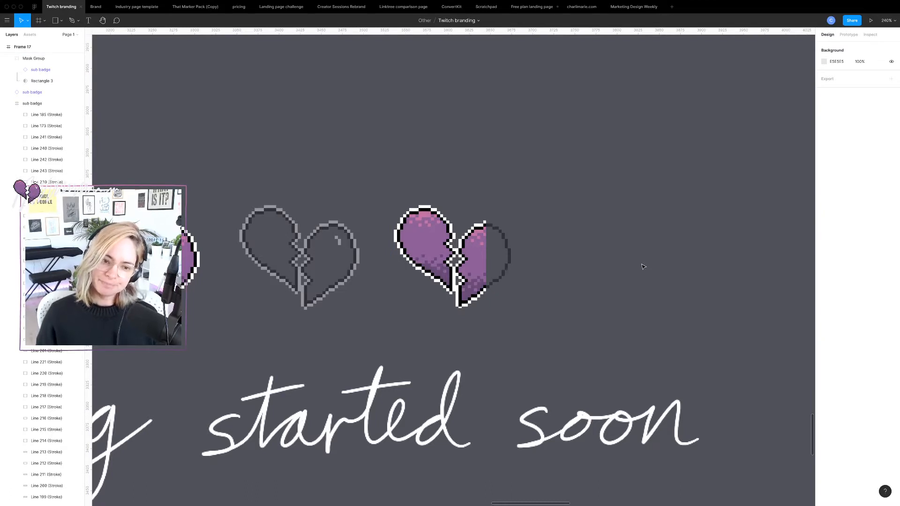
{"action": "left_click", "coordinate": [473, 266]}
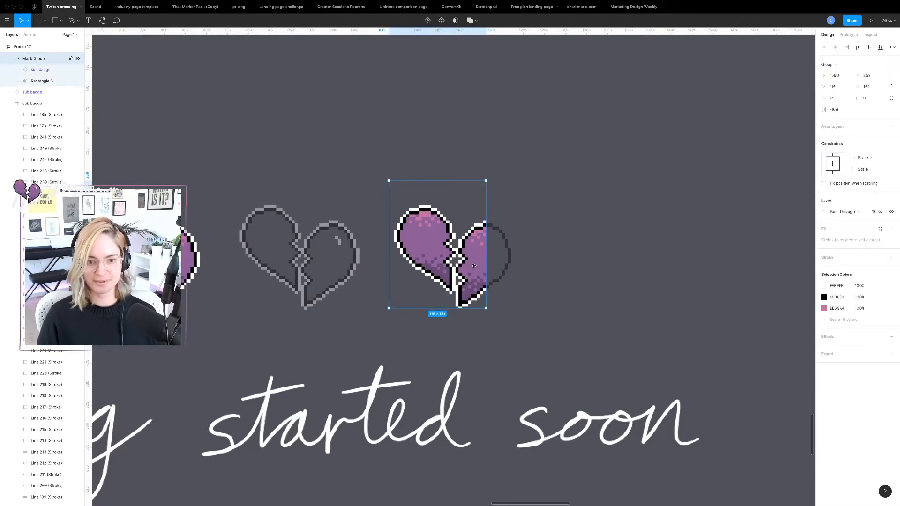
{"action": "left_click_drag", "start_coordinate": [472, 266], "coordinate": [693, 219]}
Detach the faded middle heart from its component and delete the two small highlight shapes in its right half.
{"action": "left_click", "coordinate": [312, 241]}
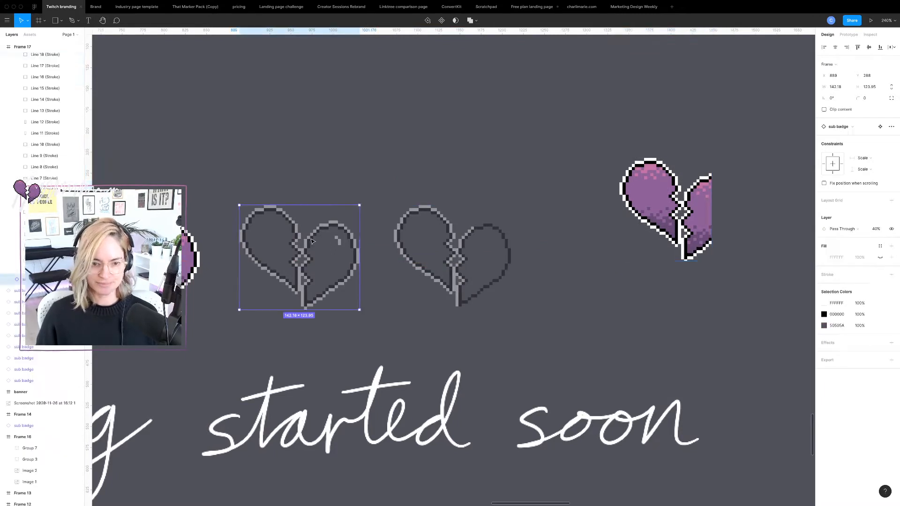
{"action": "right_click", "coordinate": [311, 241]}
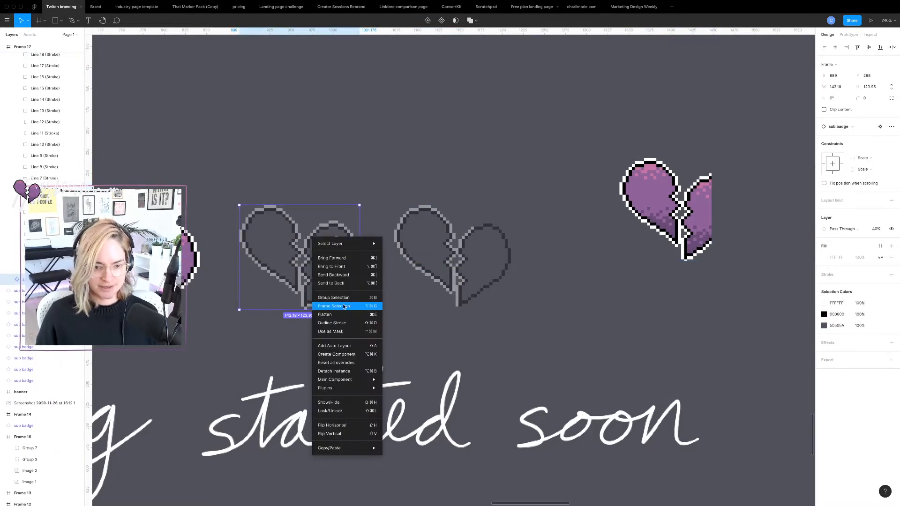
{"action": "left_click", "coordinate": [341, 372]}
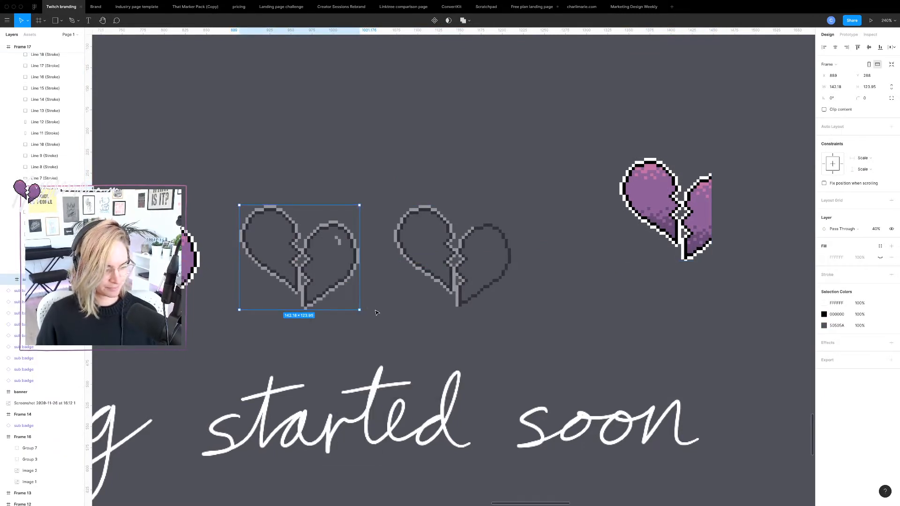
{"action": "scroll", "coordinate": [334, 232], "scroll_direction": "up", "scroll_amount": 8}
{"action": "double_click", "coordinate": [347, 256]}
{"action": "left_click", "coordinate": [352, 261]}
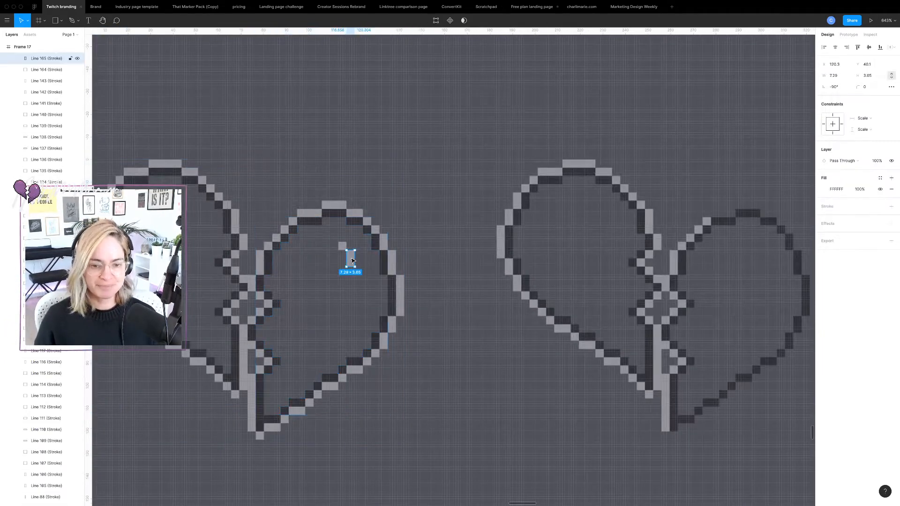
{"action": "left_click", "coordinate": [344, 247], "text": "shift"}
{"action": "key", "text": "XF86AudioRaiseVolume"}
{"action": "key", "text": "Delete"}
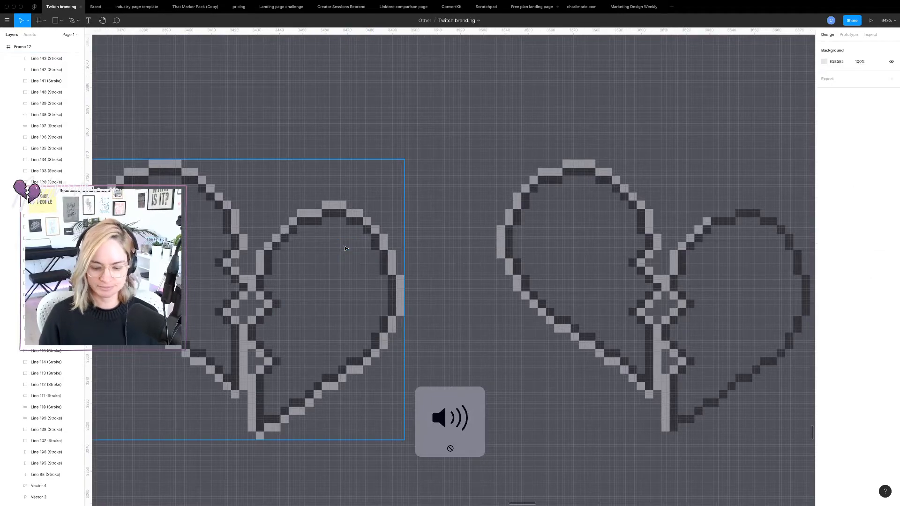
{"action": "scroll", "coordinate": [345, 247], "scroll_direction": "down", "scroll_amount": 5}
Add an SVG export setting to the faded middle heart and start exporting it.
{"action": "left_click", "coordinate": [413, 231]}
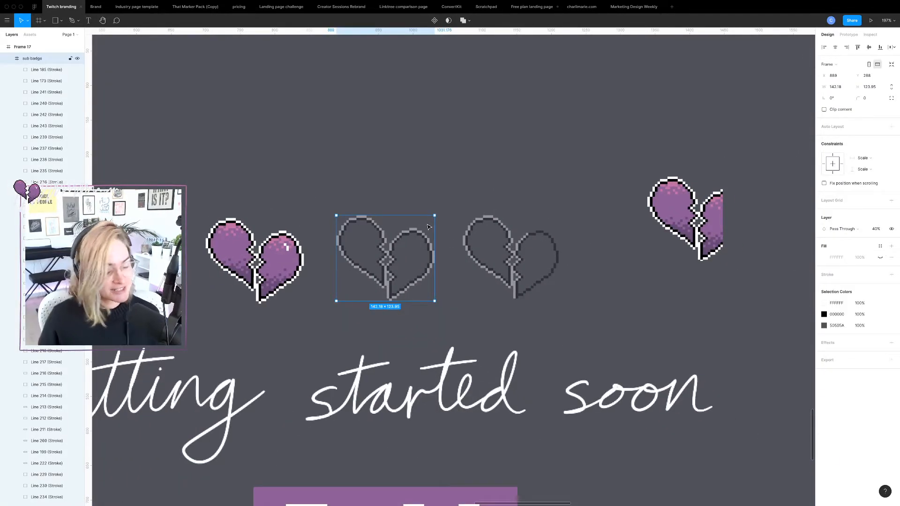
{"action": "left_click", "coordinate": [892, 360]}
{"action": "left_click", "coordinate": [881, 383]}
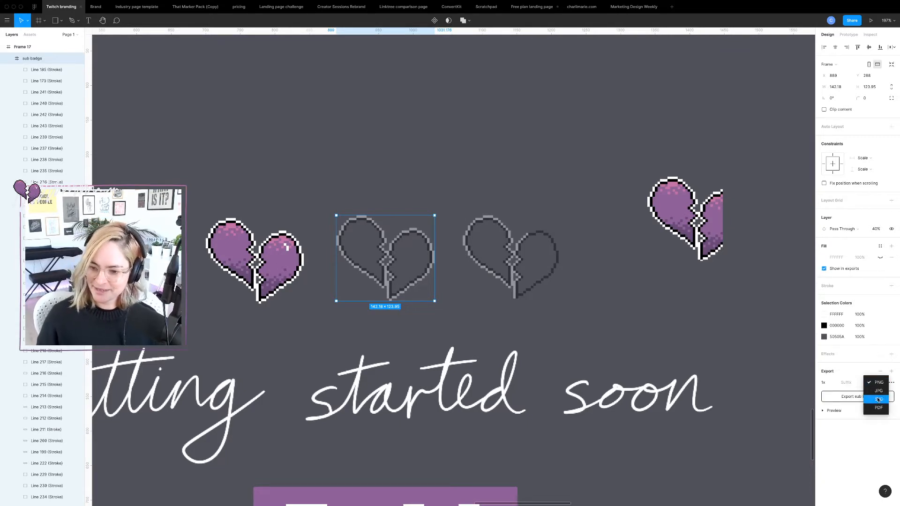
{"action": "left_click", "coordinate": [878, 400]}
{"action": "left_click", "coordinate": [872, 397]}
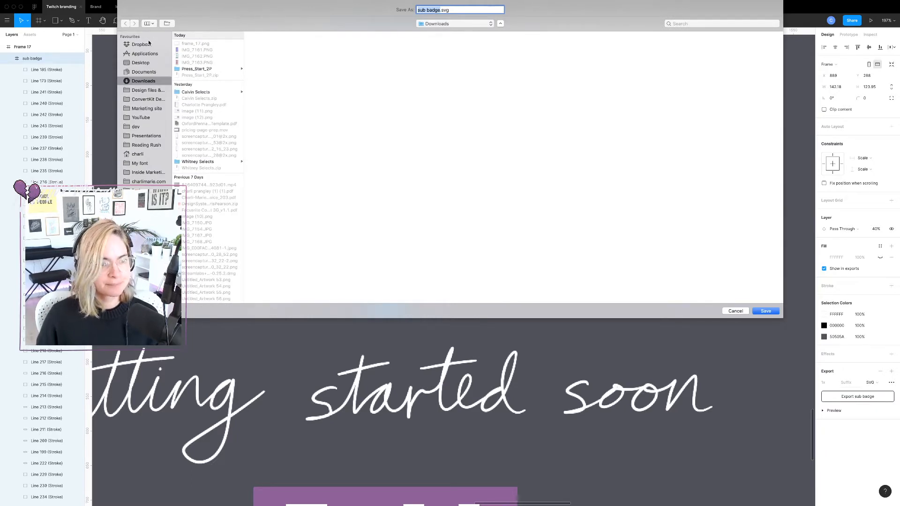
Save the export as "sub badge gray.svg" in the Dropbox folder Streaming/Emotes/_assets.
{"action": "left_click", "coordinate": [157, 45]}
{"action": "left_click", "coordinate": [206, 57]}
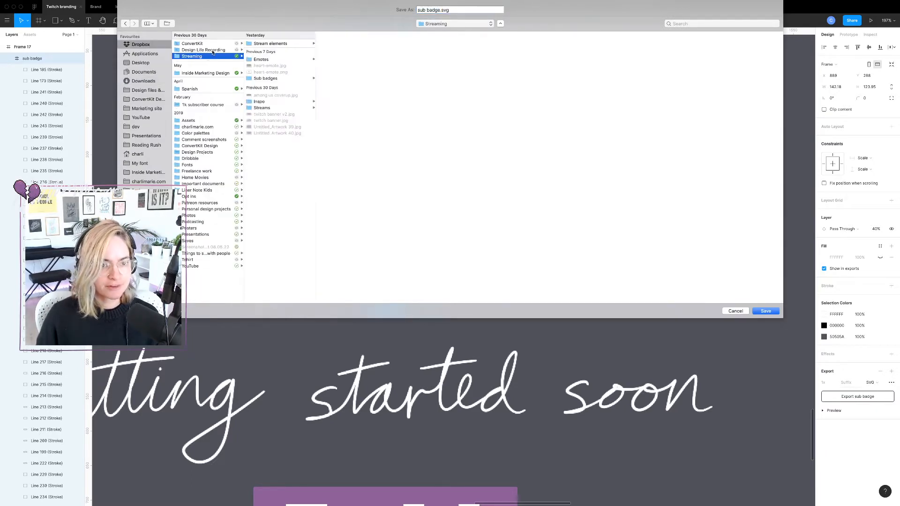
{"action": "left_click", "coordinate": [274, 44]}
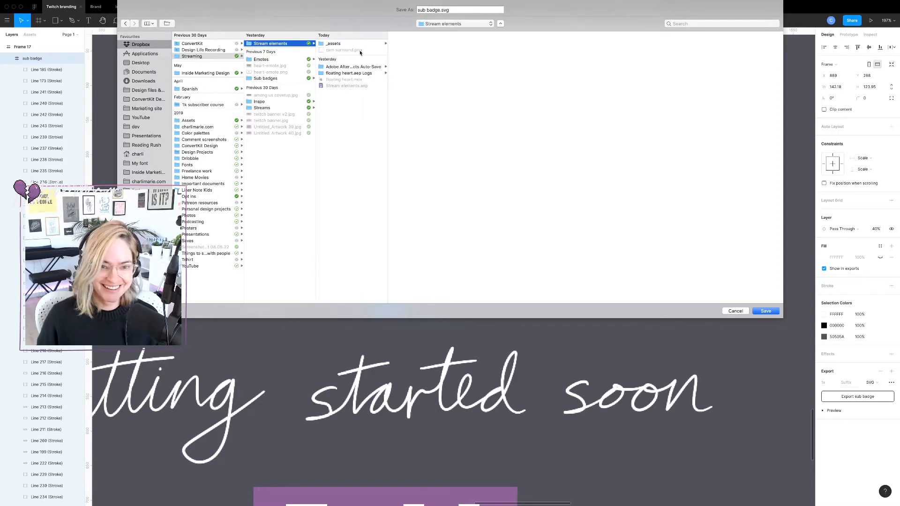
{"action": "left_click", "coordinate": [347, 44]}
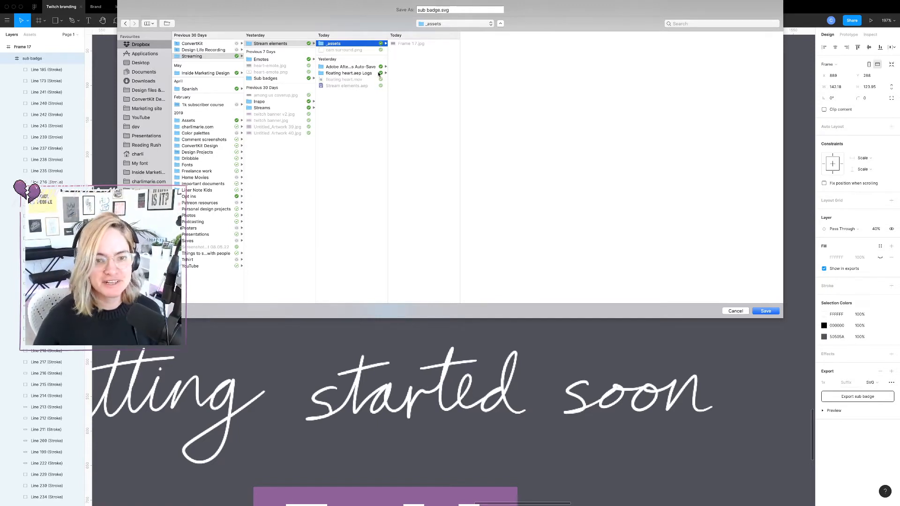
{"action": "left_click", "coordinate": [272, 79]}
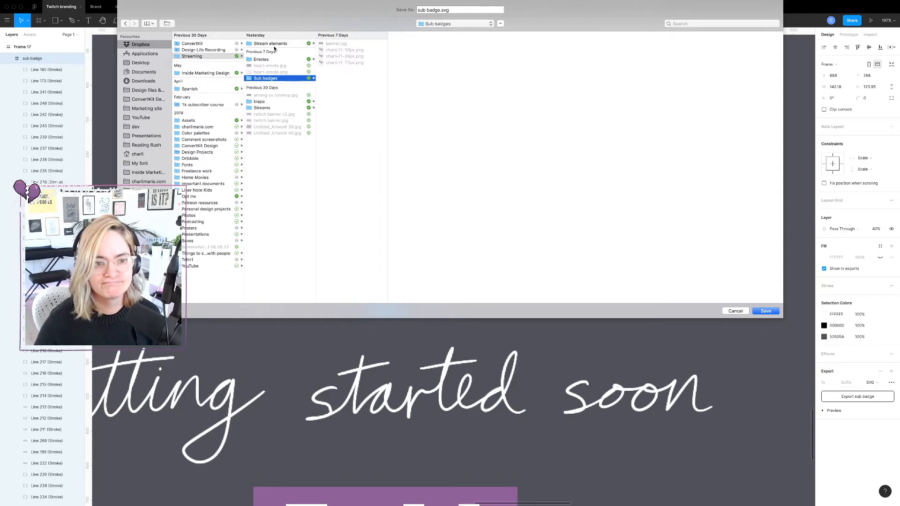
{"action": "left_click", "coordinate": [267, 59]}
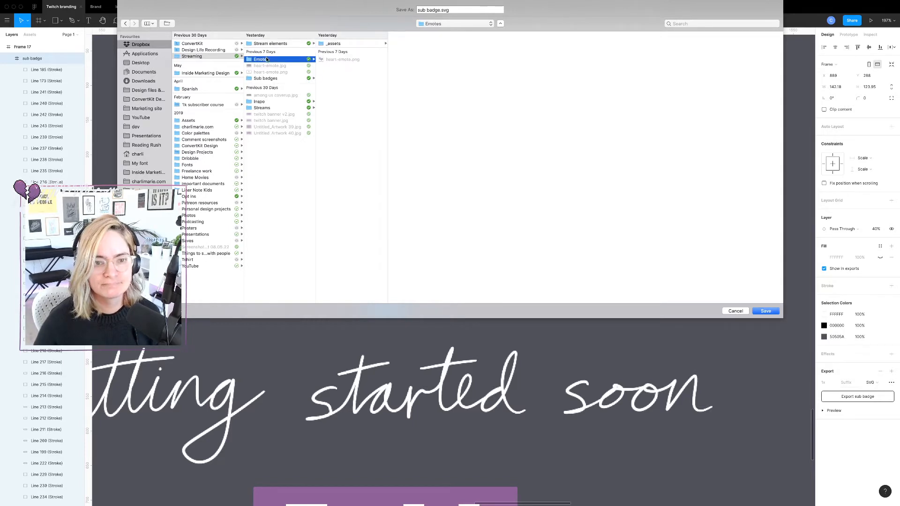
{"action": "left_click", "coordinate": [353, 43]}
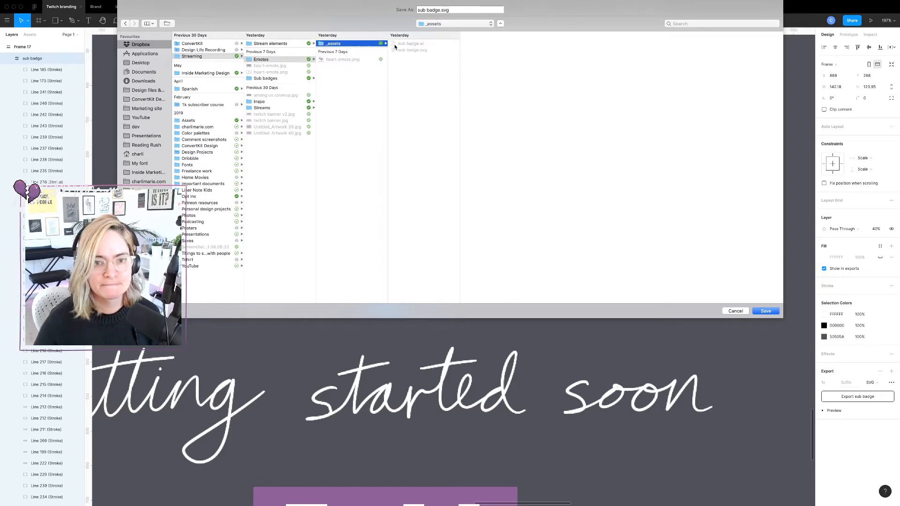
{"action": "left_click", "coordinate": [441, 9]}
{"action": "type", "text": "gi"}
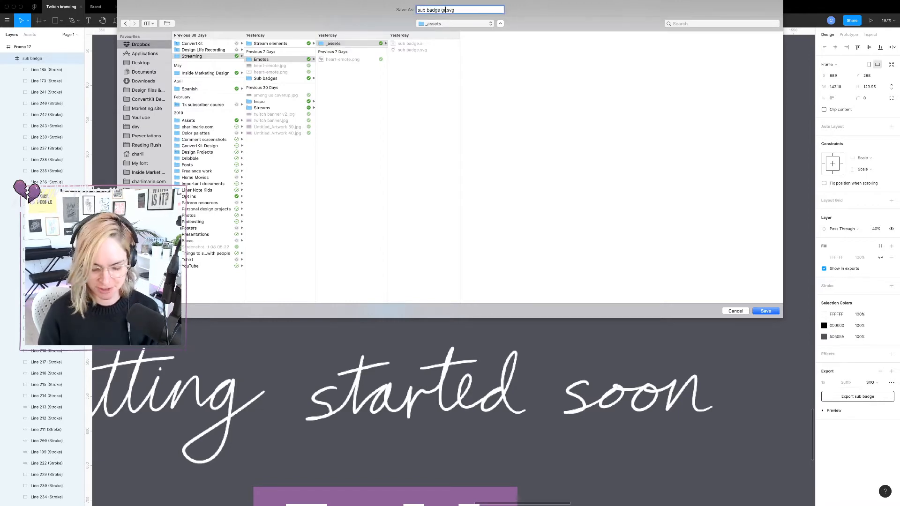
{"action": "type", "text": "ey"}
{"action": "key", "text": "Return"}
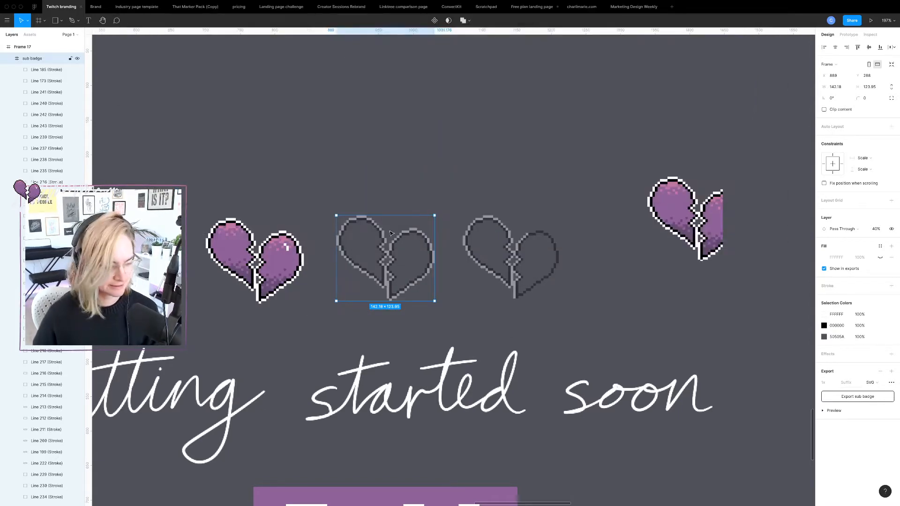
Launch Adobe Illustrator and create a new document from the 1920 x 1080 px HDV/HDTV preset.
{"action": "mouse_move", "coordinate": [536, 497]}
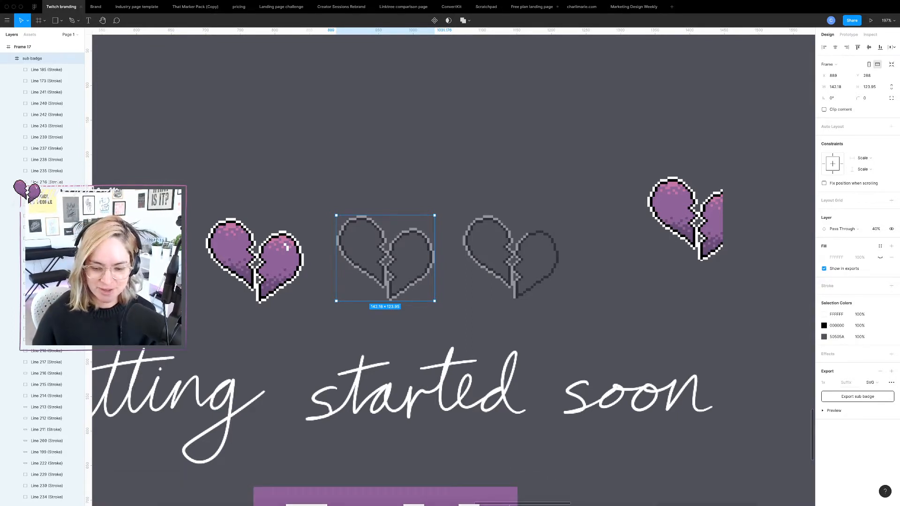
{"action": "key", "text": "super+space"}
{"action": "type", "text": "ai"}
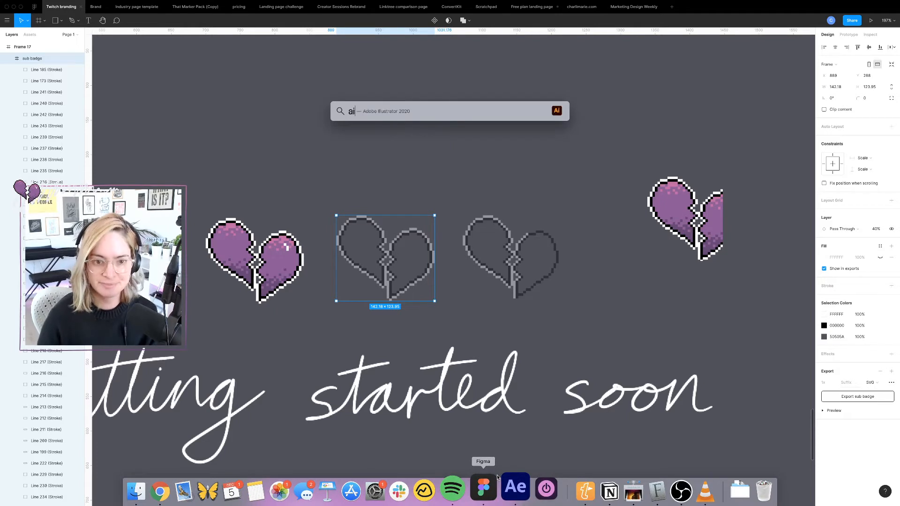
{"action": "key", "text": "Return"}
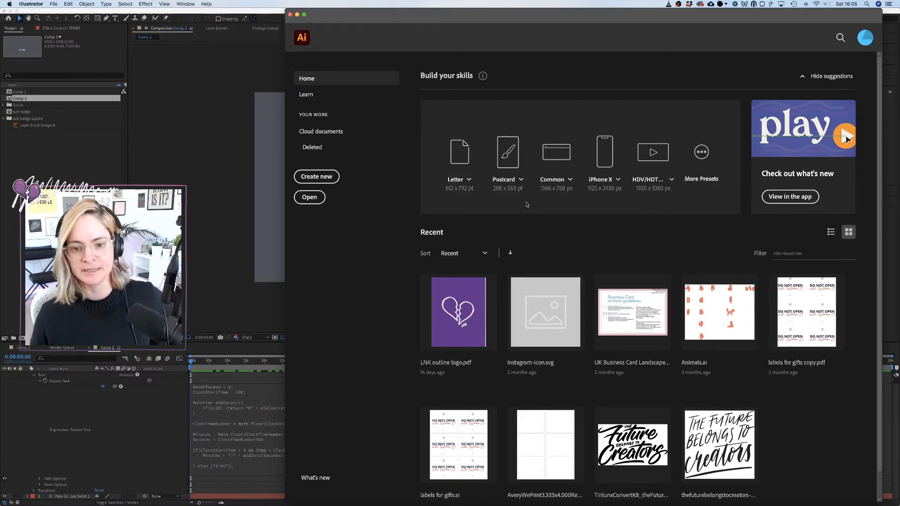
{"action": "left_click", "coordinate": [653, 153]}
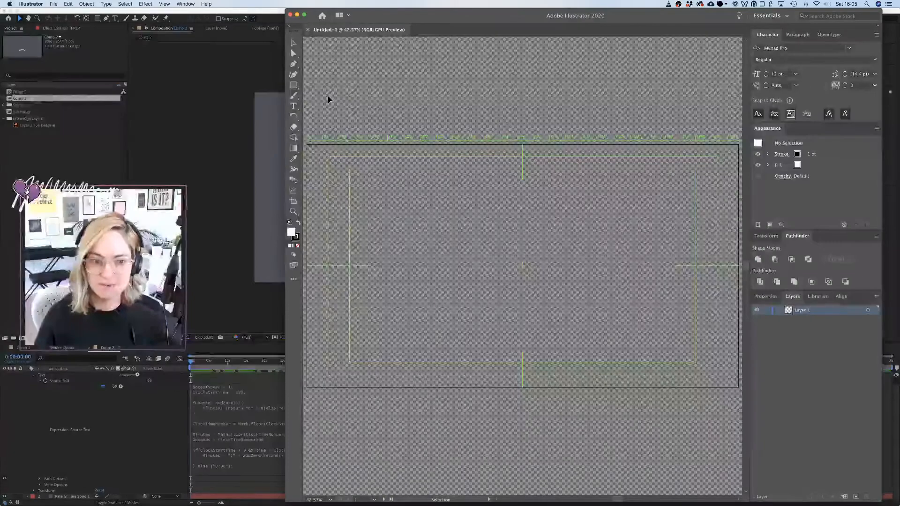
{"action": "left_click", "coordinate": [141, 489]}
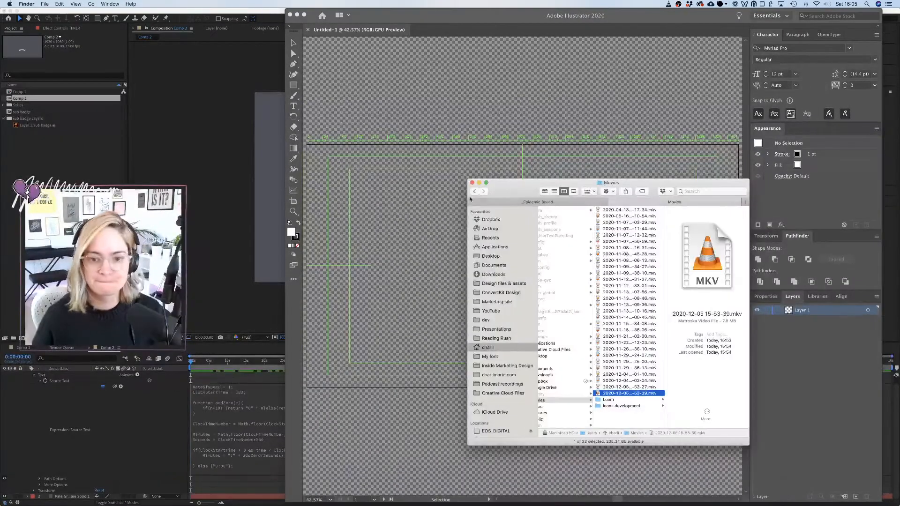
{"action": "left_click", "coordinate": [149, 86]}
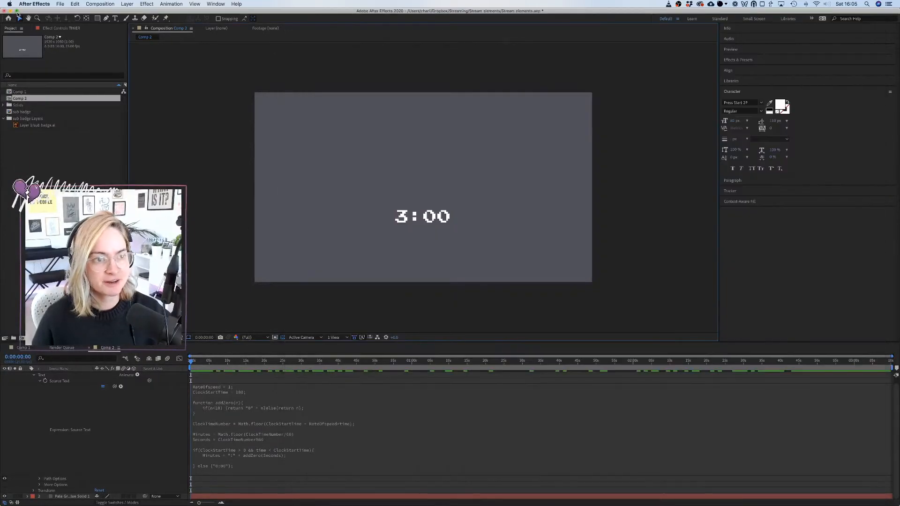
{"action": "mouse_move", "coordinate": [167, 503]}
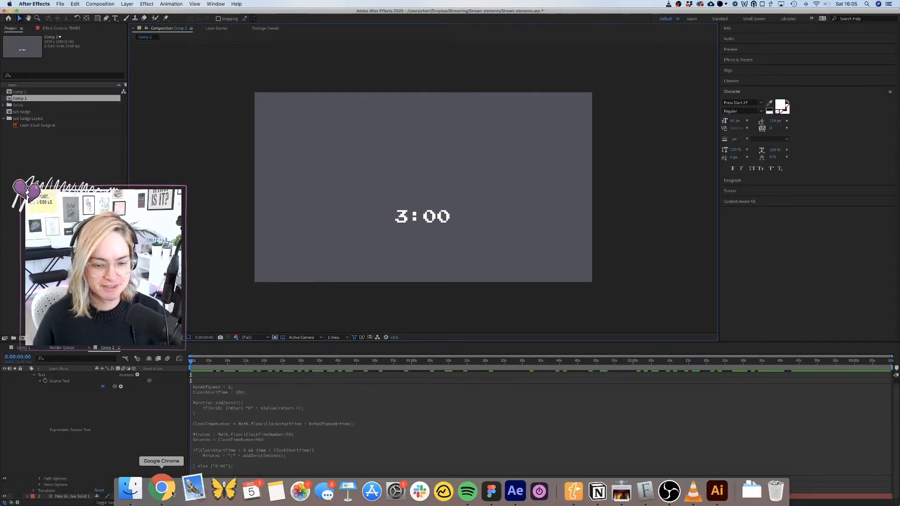
{"action": "left_click", "coordinate": [702, 490]}
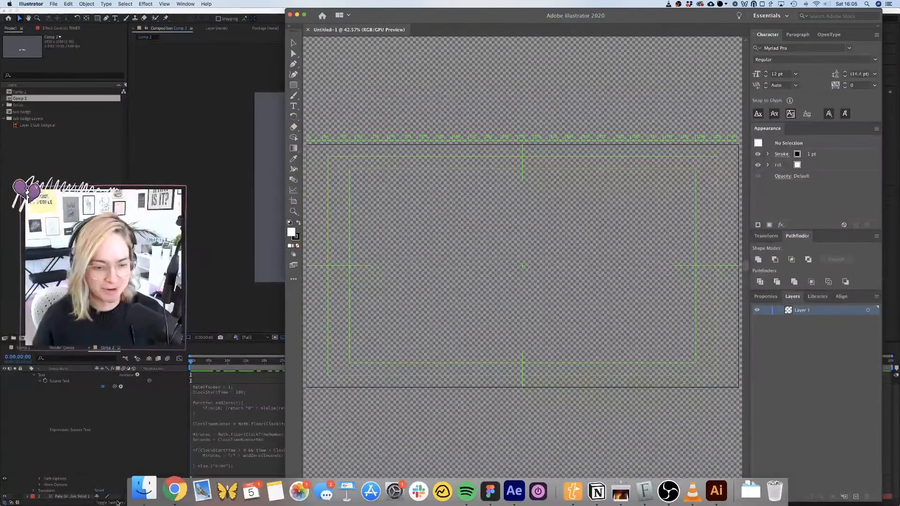
Find "sub badge gray.svg" in Dropbox's Streaming/Emotes/_assets folder with Finder and open it in Illustrator.
{"action": "left_click", "coordinate": [140, 489]}
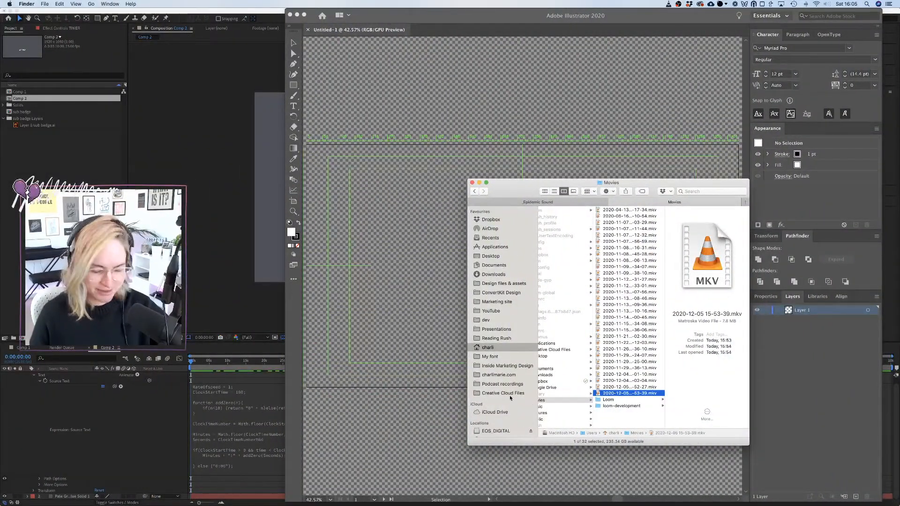
{"action": "left_click", "coordinate": [572, 202]}
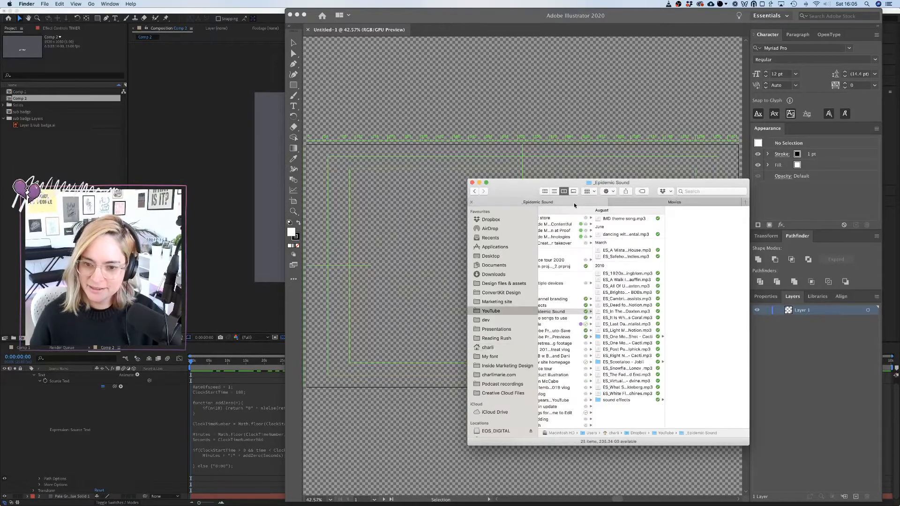
{"action": "left_click", "coordinate": [652, 204]}
{"action": "left_click", "coordinate": [491, 219]}
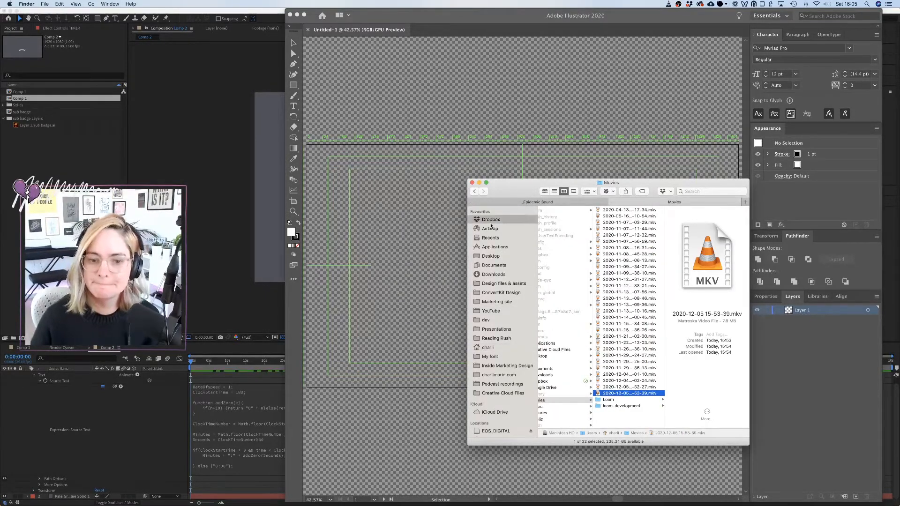
{"action": "left_click", "coordinate": [559, 232]}
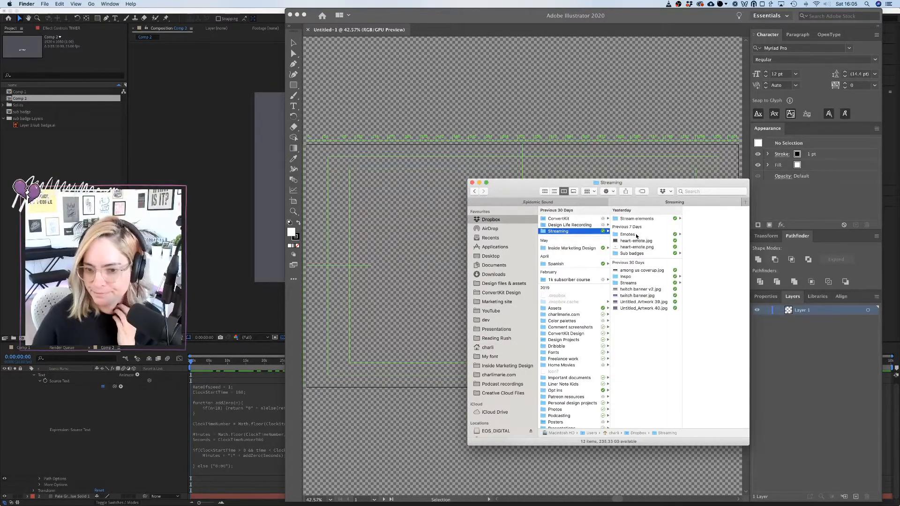
{"action": "left_click", "coordinate": [632, 253]}
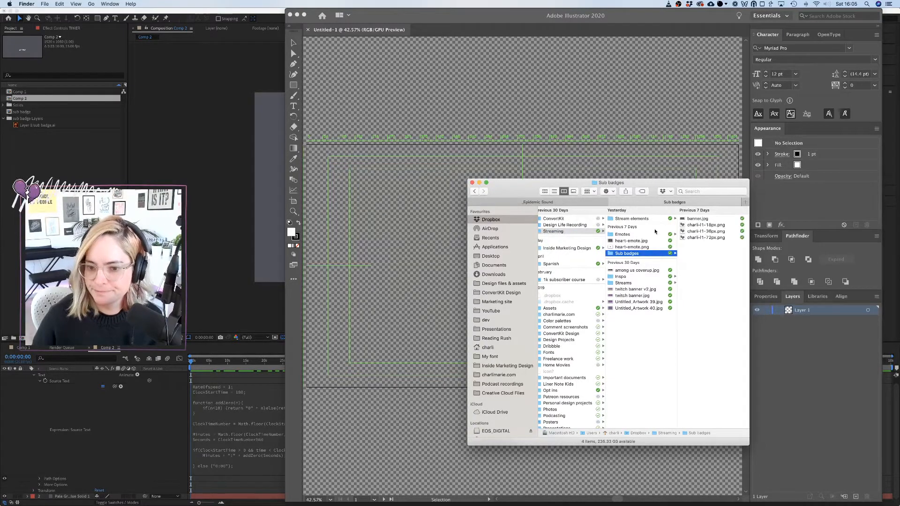
{"action": "left_click", "coordinate": [637, 234]}
{"action": "left_click", "coordinate": [702, 220]}
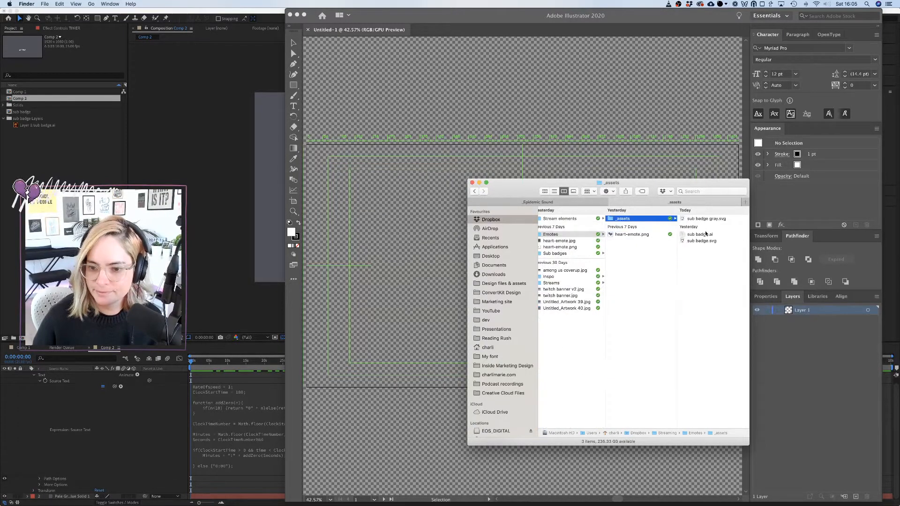
{"action": "left_click", "coordinate": [704, 220]}
{"action": "left_click_drag", "start_coordinate": [649, 219], "coordinate": [431, 206]}
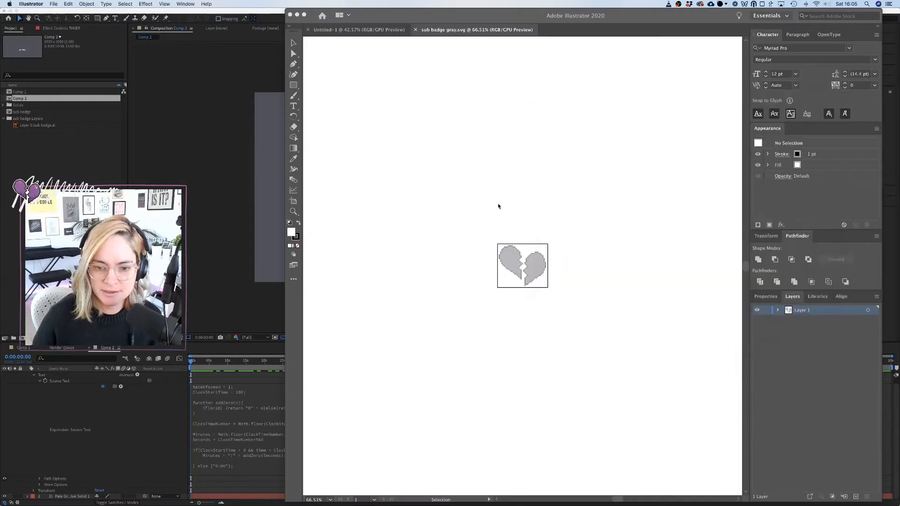
Switch to After Effects and open the Dropbox folder Streaming/Emotes/_assets in Finder alongside it.
{"action": "left_click", "coordinate": [509, 262]}
{"action": "left_click", "coordinate": [394, 229]}
{"action": "left_click", "coordinate": [204, 284]}
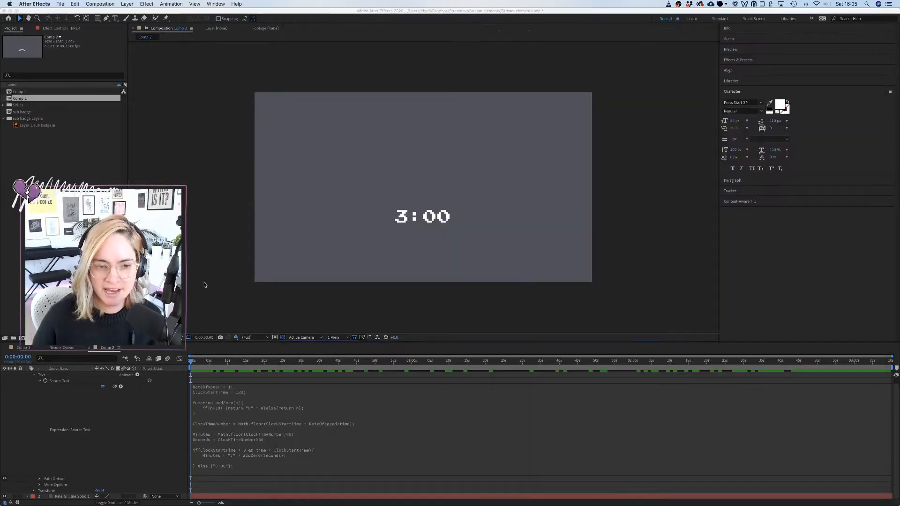
{"action": "left_click", "coordinate": [137, 488]}
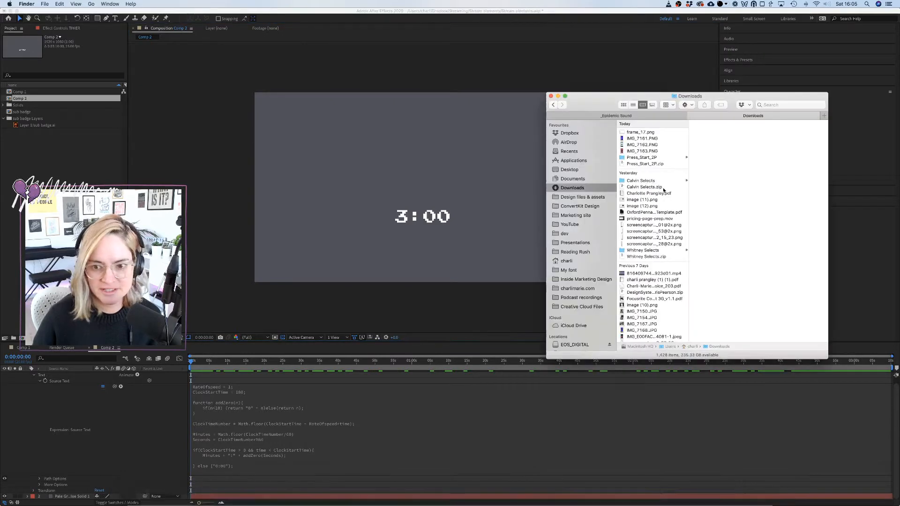
{"action": "left_click", "coordinate": [647, 116]}
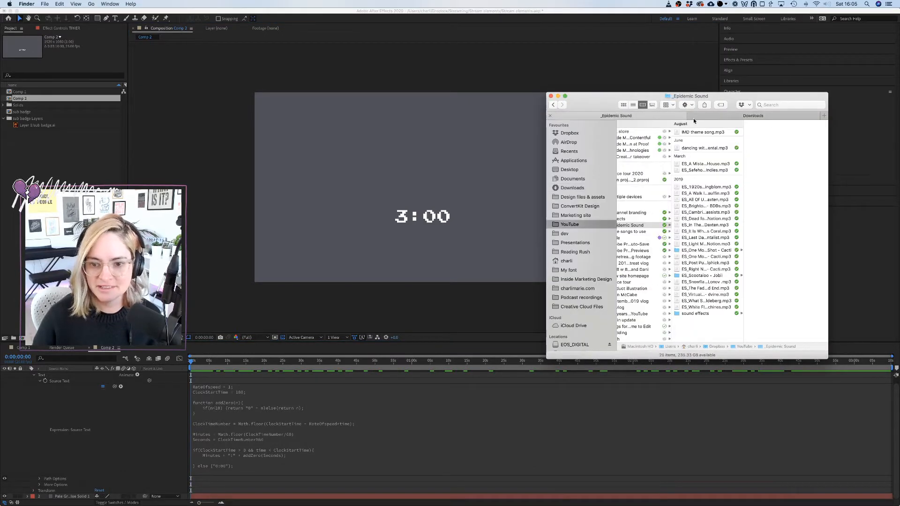
{"action": "left_click", "coordinate": [769, 116]}
{"action": "left_click", "coordinate": [569, 133]}
{"action": "left_click", "coordinate": [637, 145]}
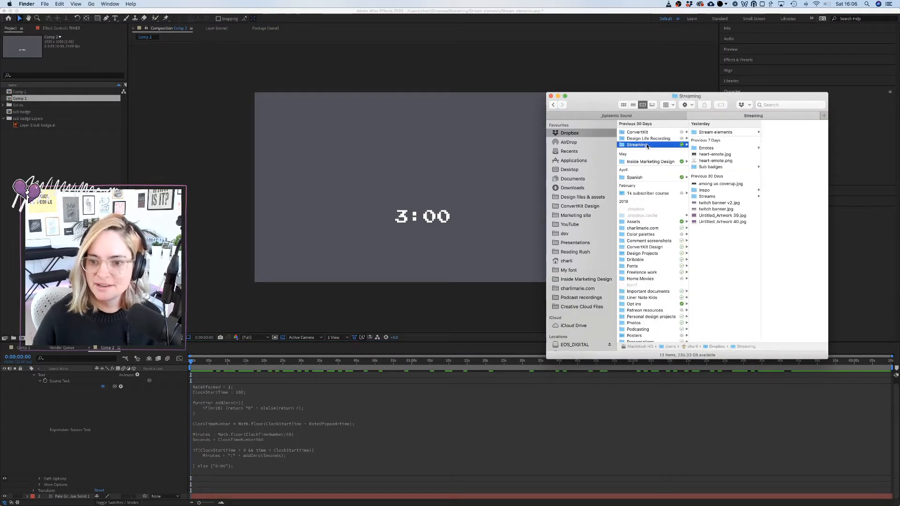
{"action": "left_click", "coordinate": [723, 133]}
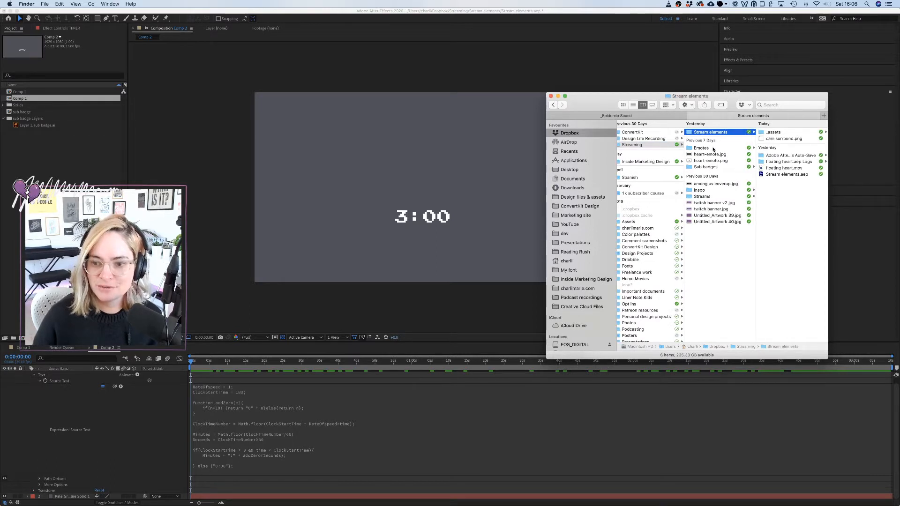
{"action": "key", "text": "Down"}
{"action": "left_click", "coordinate": [770, 133]}
Try to import "sub badge gray.svg" from the _assets folder into the After Effects project.
{"action": "left_click", "coordinate": [788, 131]}
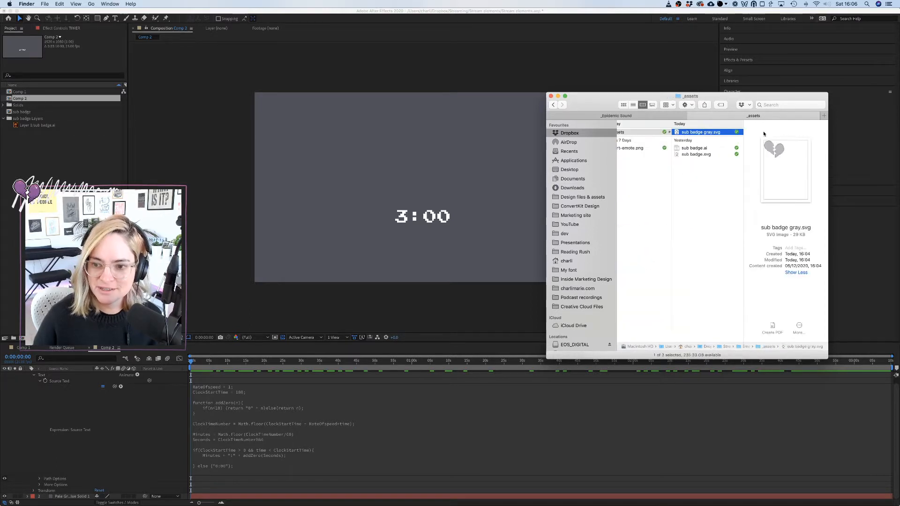
{"action": "left_click_drag", "start_coordinate": [703, 133], "coordinate": [135, 178]}
{"action": "left_click_drag", "start_coordinate": [50, 182], "coordinate": [545, 150]}
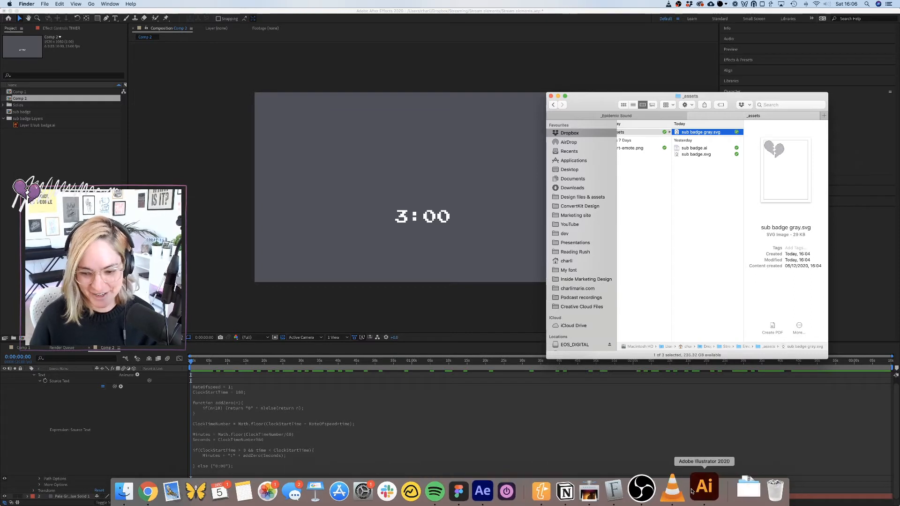
Switch to Illustrator and save the gray heart as "sub badge gray.ai" in the _assets folder with the default Illustrator 2020 options.
{"action": "left_click", "coordinate": [706, 489]}
{"action": "left_click", "coordinate": [53, 3]}
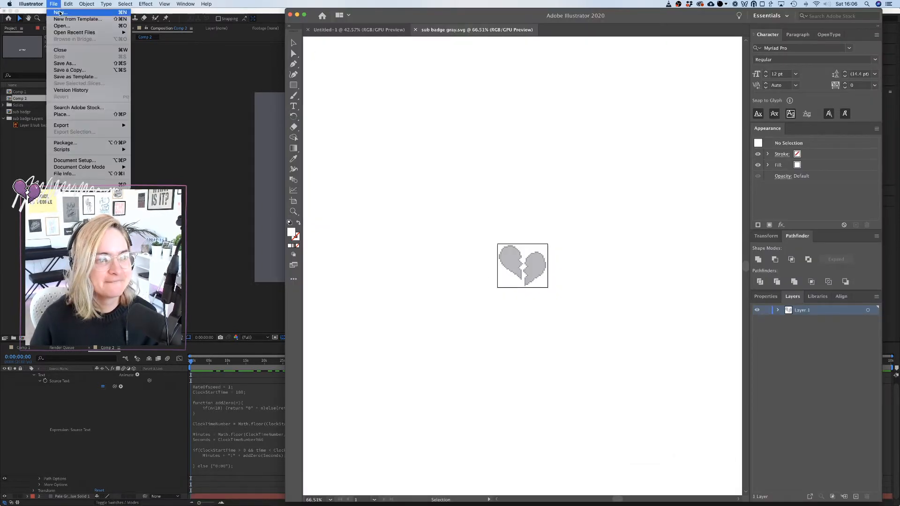
{"action": "left_click", "coordinate": [69, 64]}
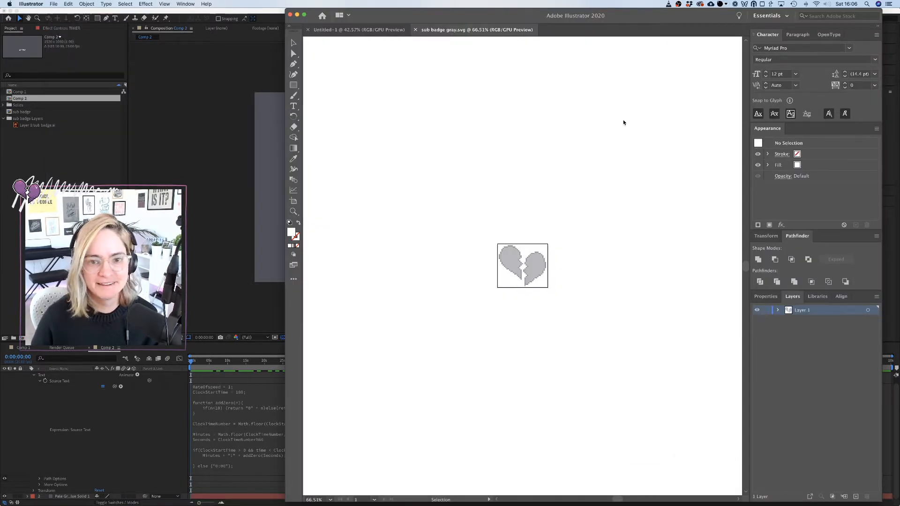
{"action": "left_click", "coordinate": [520, 310]}
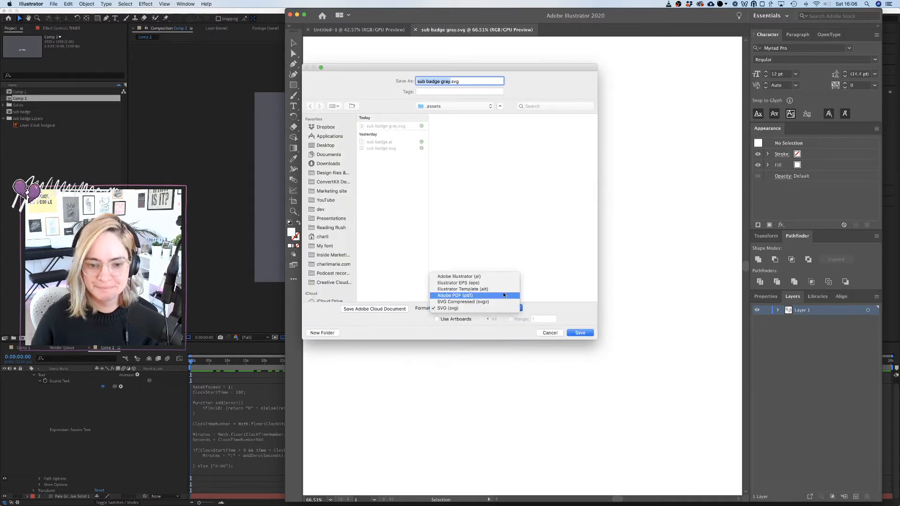
{"action": "left_click", "coordinate": [469, 278]}
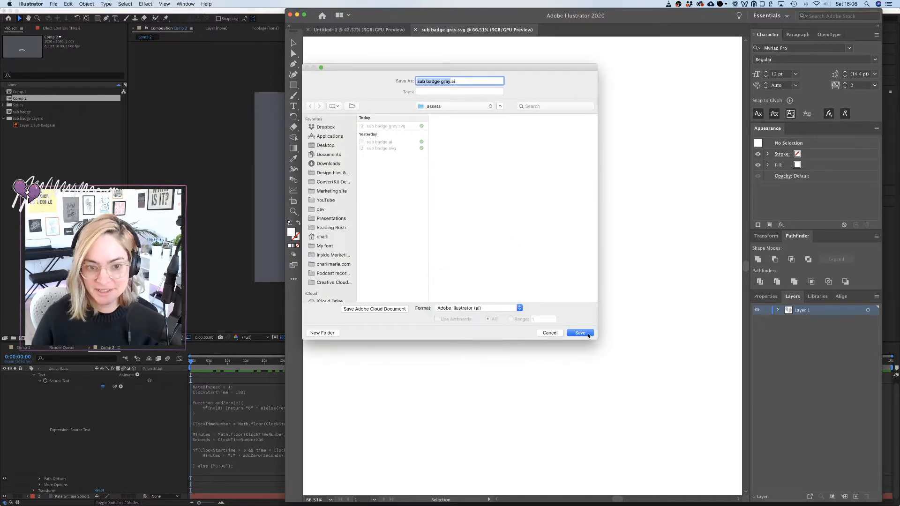
{"action": "left_click", "coordinate": [584, 334]}
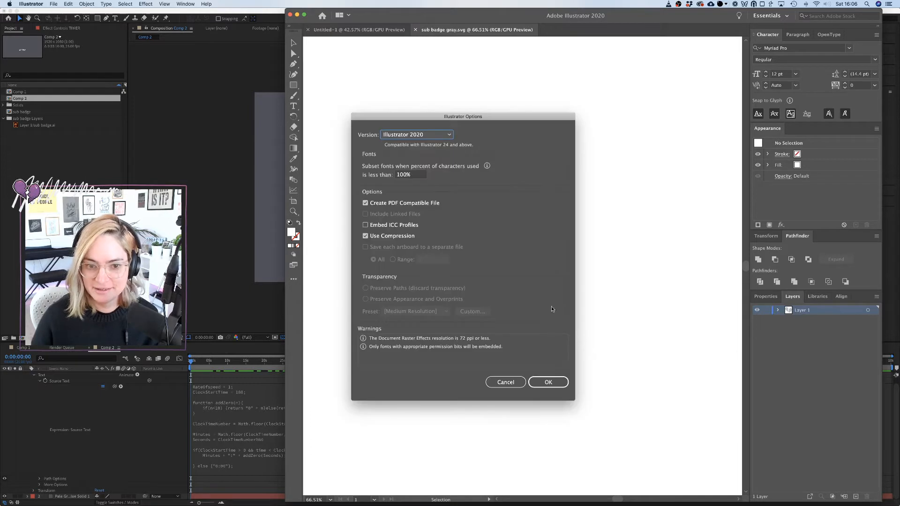
{"action": "left_click", "coordinate": [548, 383]}
Return to After Effects and import "sub badge gray.ai" from _assets as a Composition with Layer Size footage dimensions.
{"action": "mouse_move", "coordinate": [296, 502]}
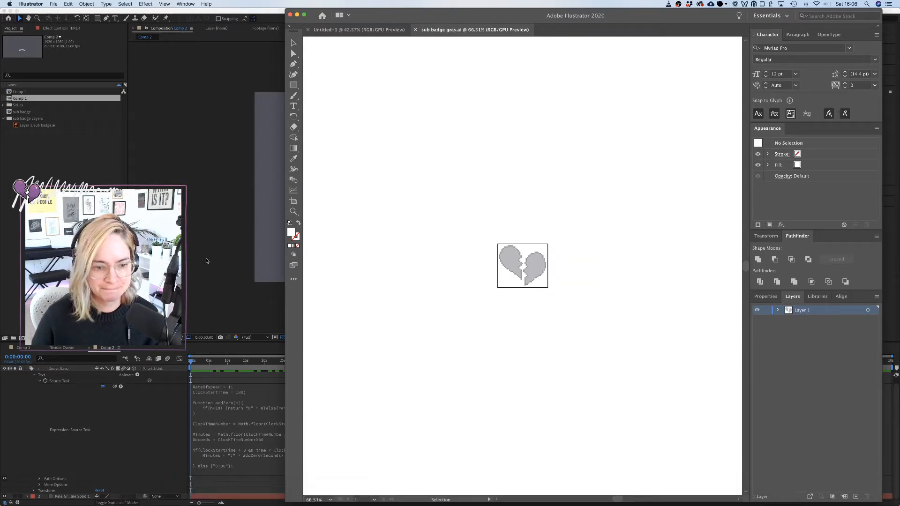
{"action": "left_click", "coordinate": [201, 302]}
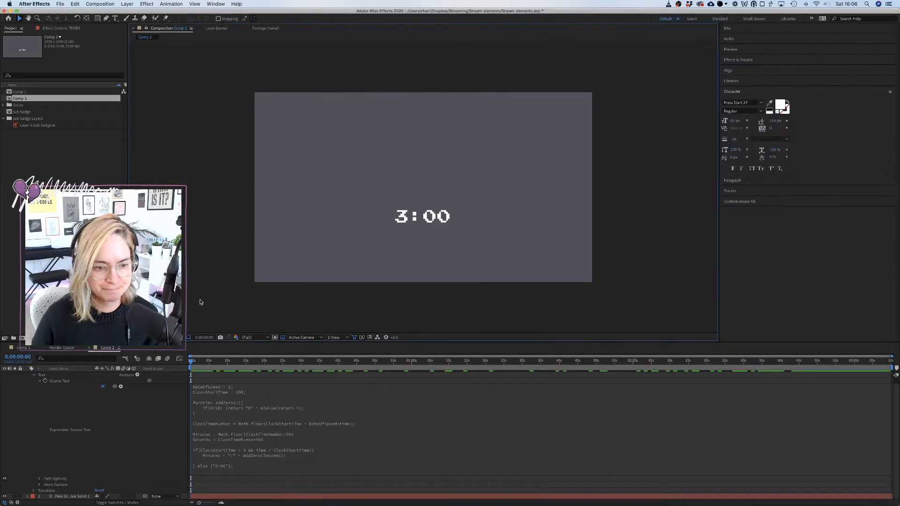
{"action": "left_click", "coordinate": [146, 496]}
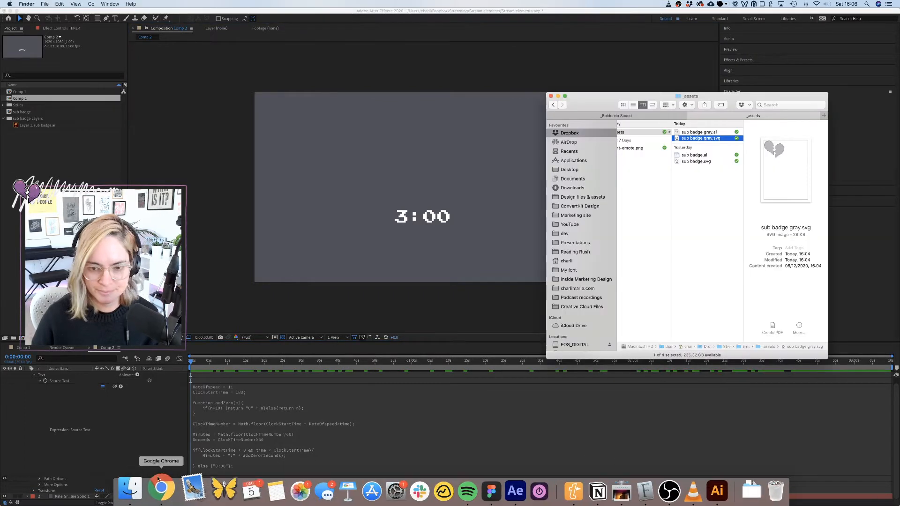
{"action": "left_click", "coordinate": [708, 133]}
{"action": "left_click_drag", "start_coordinate": [709, 134], "coordinate": [59, 176]}
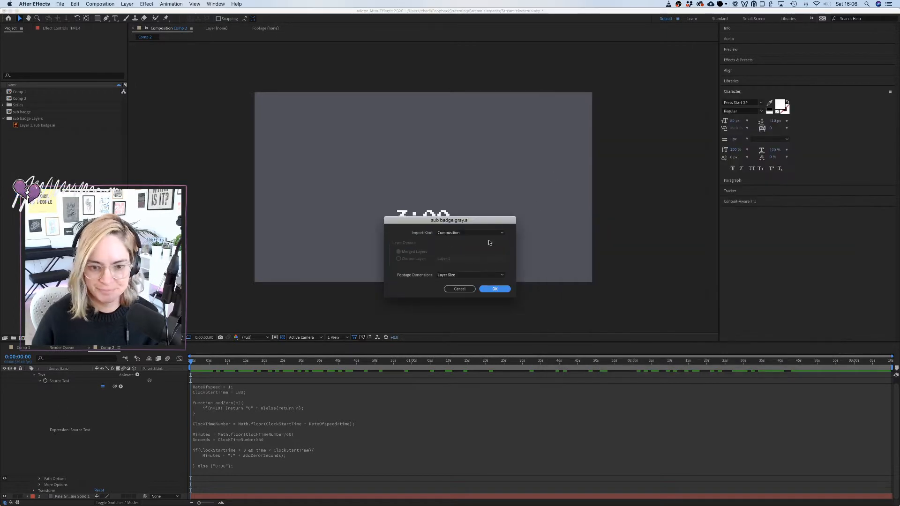
{"action": "left_click", "coordinate": [495, 289]}
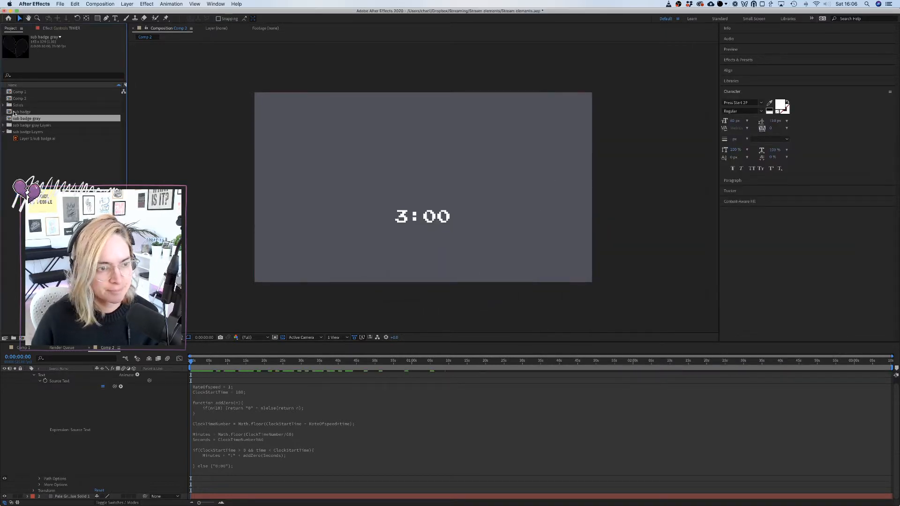
Add the layer from the sub badge gray Layers folder to the top of Comp 2 and move the heart straight up above the countdown.
{"action": "left_click", "coordinate": [3, 125]}
{"action": "left_click", "coordinate": [45, 132]}
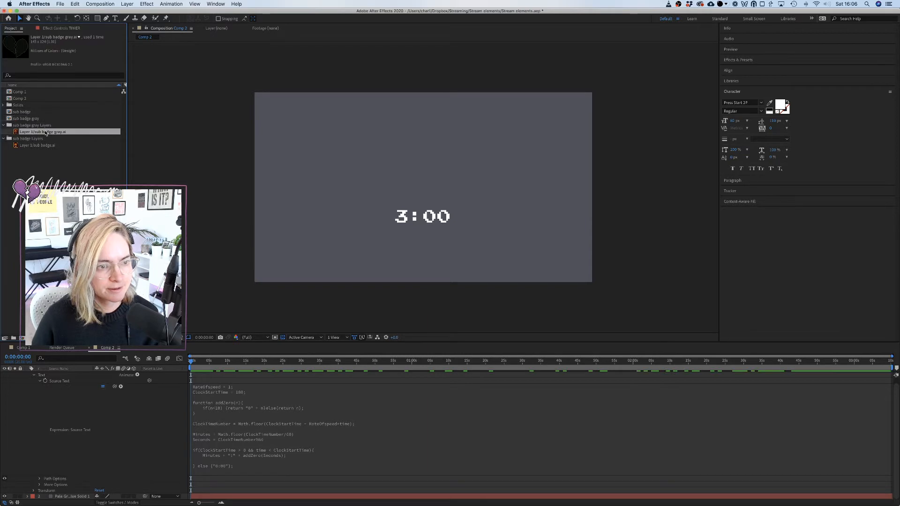
{"action": "left_click", "coordinate": [33, 374]}
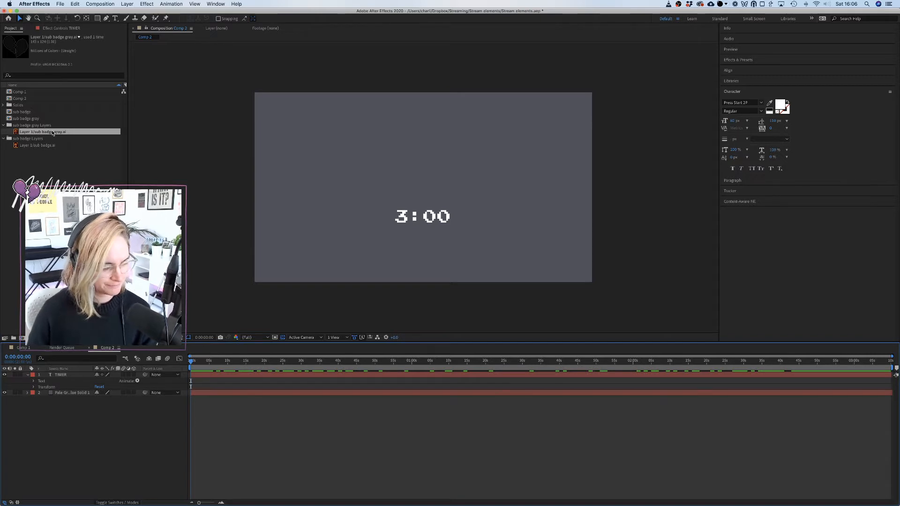
{"action": "left_click_drag", "start_coordinate": [43, 132], "coordinate": [72, 376]}
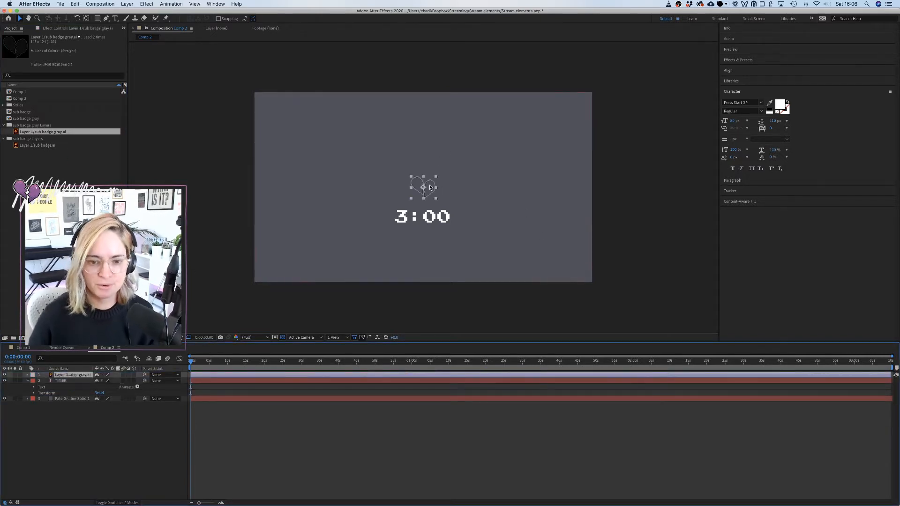
{"action": "left_click_drag", "start_coordinate": [430, 188], "coordinate": [434, 151]}
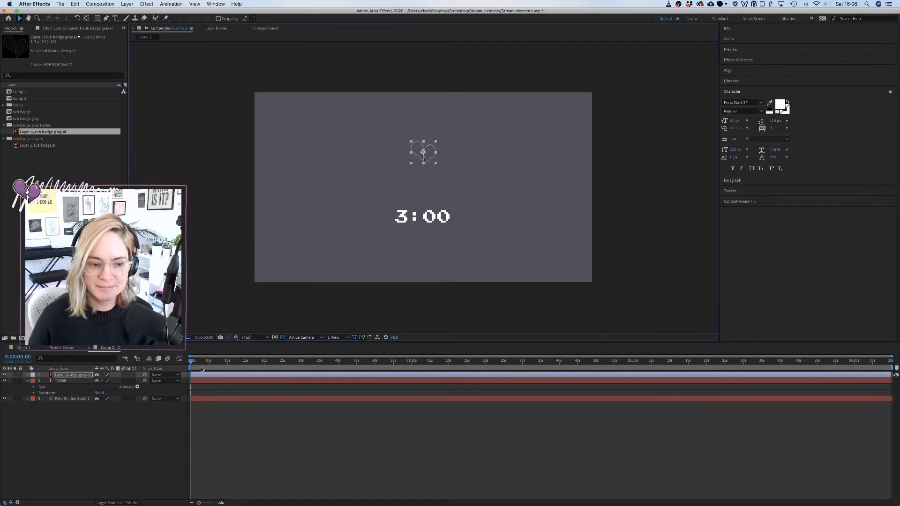
Duplicate the gray heart layer twice and nudge the topmost copy about 190 px to the right of the original.
{"action": "left_click", "coordinate": [76, 377]}
{"action": "key", "text": "super+d"}
{"action": "key", "text": "super+d"}
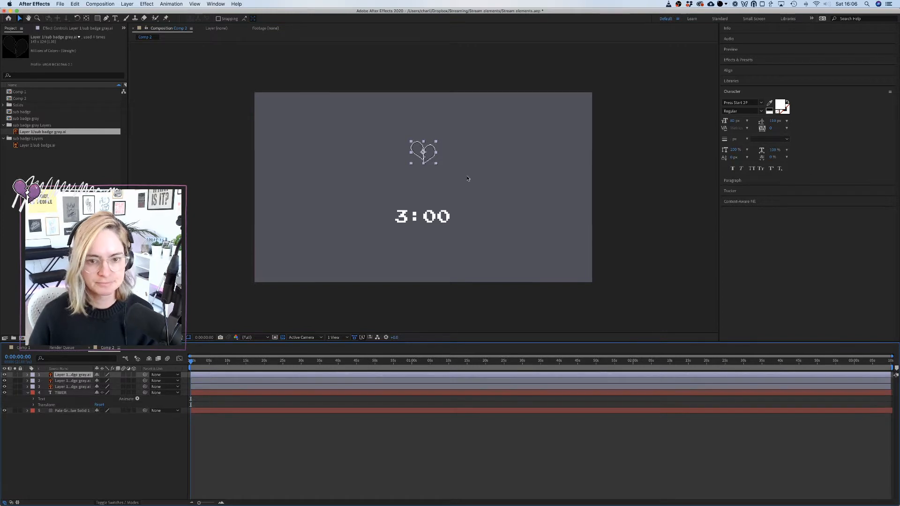
{"action": "key", "text": "shift+Right"}
{"action": "key", "text": "shift+Right"}
{"action": "key", "text": "shift+Right"}
{"action": "key", "text": "shift+Right"}
{"action": "key", "text": "shift+Right"}
{"action": "key", "text": "shift+Right"}
{"action": "key", "text": "shift+Right"}
{"action": "key", "text": "shift+Right"}
{"action": "key", "text": "shift+Right"}
{"action": "key", "text": "shift+Right"}
{"action": "key", "text": "shift+Right"}
{"action": "key", "text": "shift+Right"}
{"action": "key", "text": "shift+Right"}
{"action": "key", "text": "shift+Right"}
{"action": "key", "text": "shift+Right"}
{"action": "key", "text": "shift+Right"}
{"action": "key", "text": "shift+Right"}
{"action": "key", "text": "shift+Right"}
{"action": "key", "text": "shift+Right"}
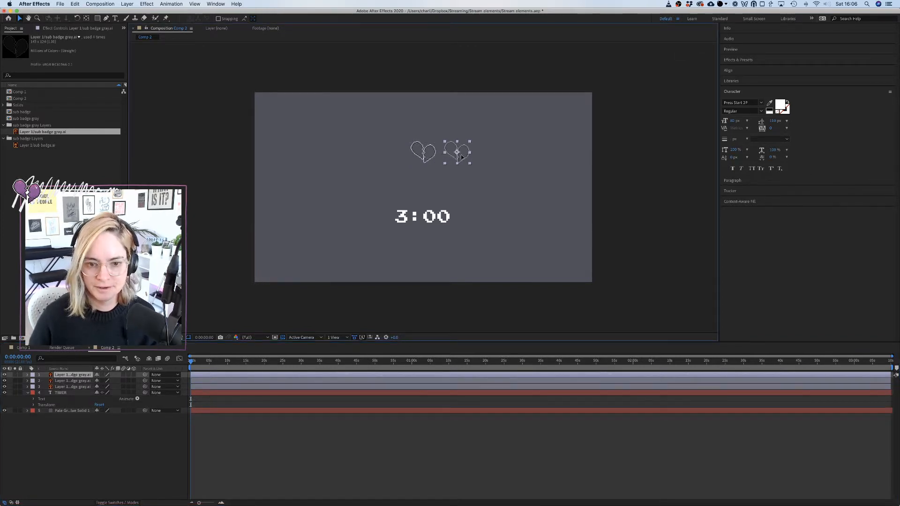
Nudge a second gray heart about 200 px to the left, forming a row of three hearts.
{"action": "left_click", "coordinate": [429, 153]}
{"action": "key", "text": "shift+Left"}
{"action": "key", "text": "shift+Left"}
{"action": "key", "text": "shift+Left"}
{"action": "key", "text": "shift+Left"}
{"action": "key", "text": "shift+Left"}
{"action": "key", "text": "shift+Left"}
{"action": "key", "text": "shift+Left"}
{"action": "key", "text": "shift+Left"}
{"action": "key", "text": "shift+Left"}
{"action": "key", "text": "shift+Left"}
{"action": "key", "text": "shift+Left"}
{"action": "key", "text": "shift+Left"}
{"action": "key", "text": "shift+Left"}
{"action": "key", "text": "shift+Left"}
{"action": "key", "text": "shift+Left"}
{"action": "key", "text": "shift+Left"}
{"action": "key", "text": "shift+Left"}
{"action": "key", "text": "shift+Left"}
{"action": "key", "text": "shift+Left"}
{"action": "key", "text": "shift+Left"}
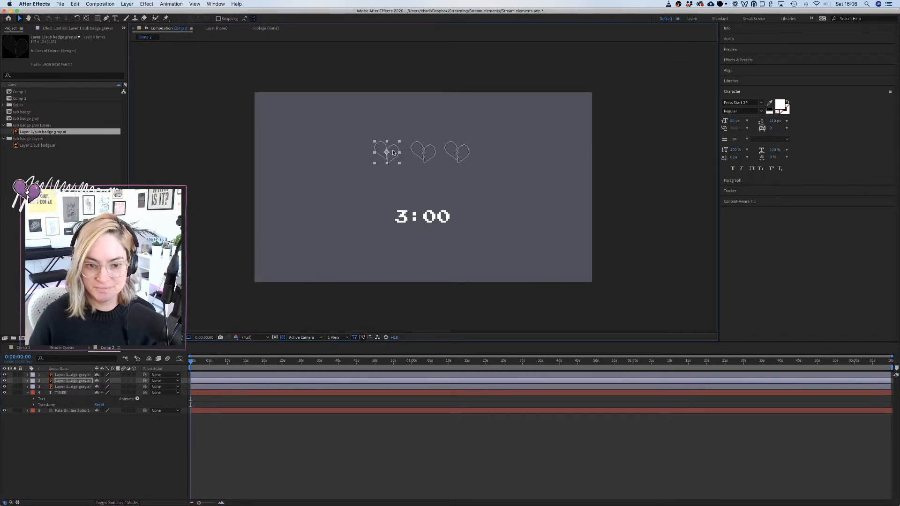
Select all three gray hearts and show the layer alignment and distribution options.
{"action": "left_click", "coordinate": [432, 153], "text": "shift"}
{"action": "left_click", "coordinate": [467, 152], "text": "shift"}
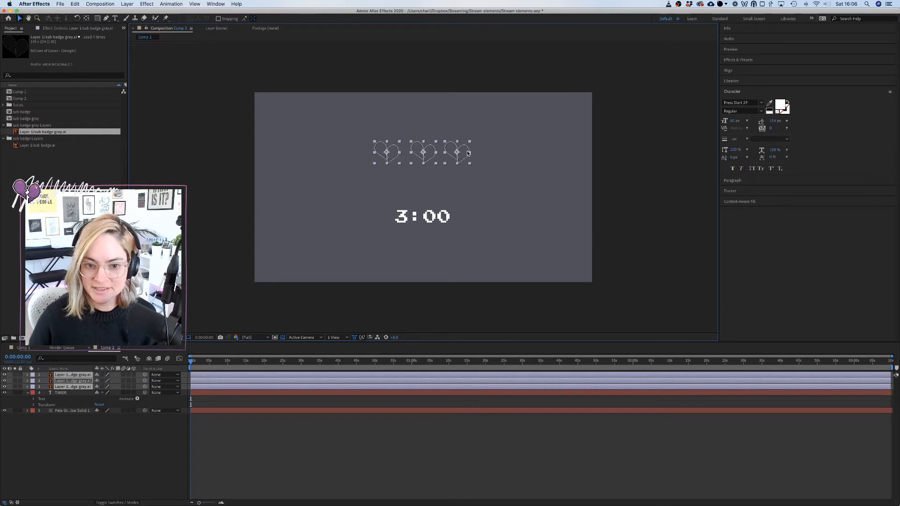
{"action": "left_click", "coordinate": [727, 71]}
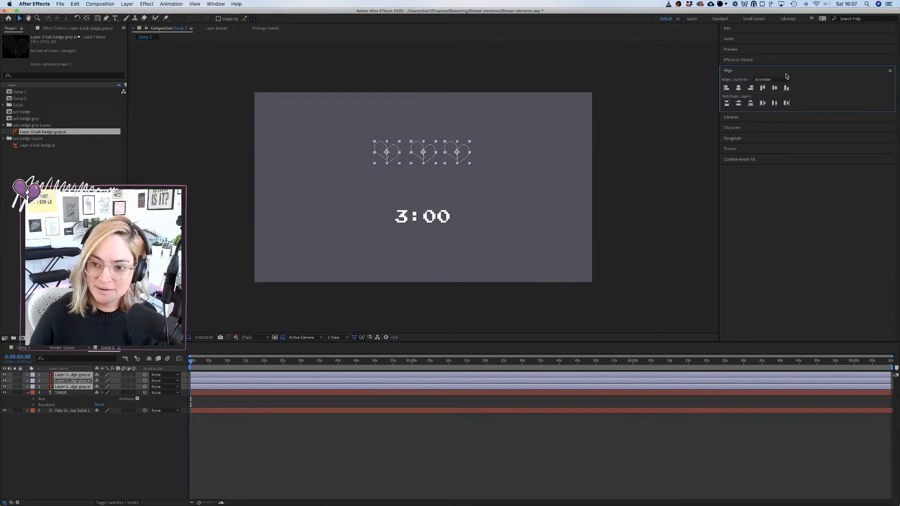
In Illustrator, widen the "sub badge gray.ai" artboard by slightly more than one heart width on each side, then leave artboard editing.
{"action": "left_click", "coordinate": [699, 486]}
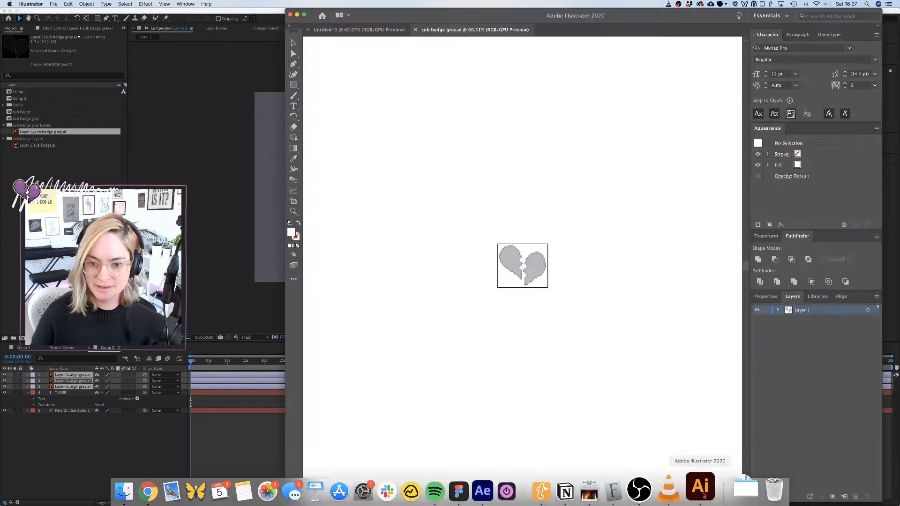
{"action": "left_click", "coordinate": [87, 3]}
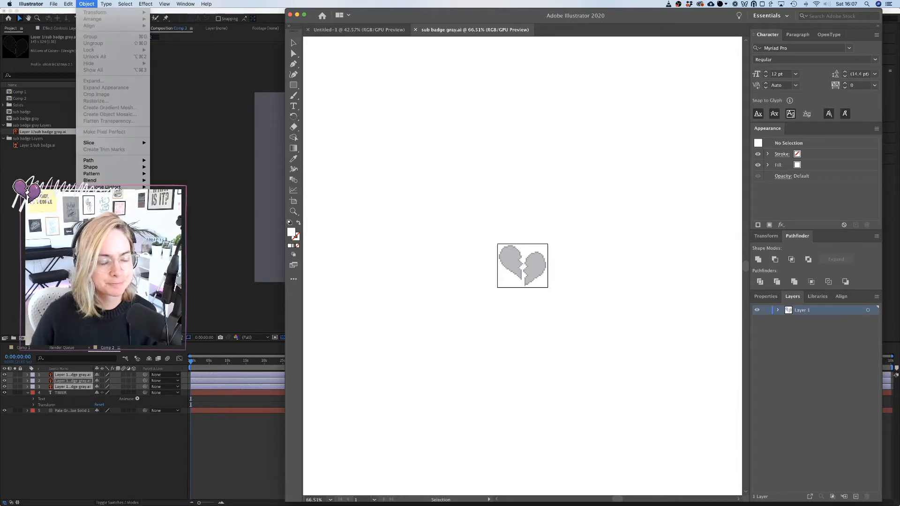
{"action": "mouse_move", "coordinate": [54, 3]}
{"action": "mouse_move", "coordinate": [74, 168]}
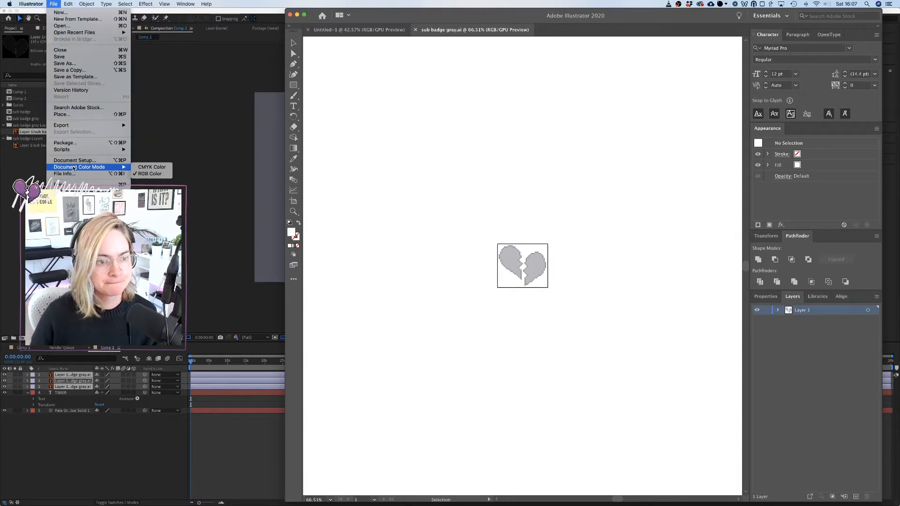
{"action": "left_click", "coordinate": [406, 99]}
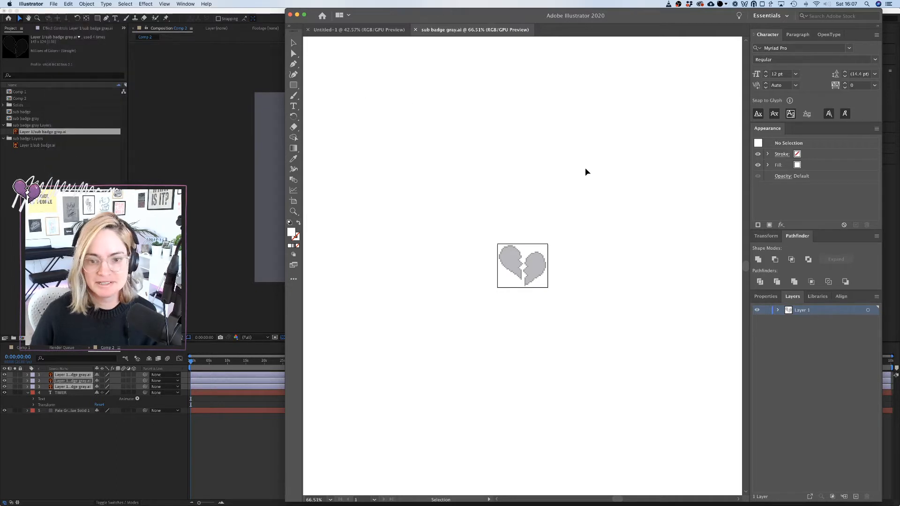
{"action": "left_click", "coordinate": [53, 4]}
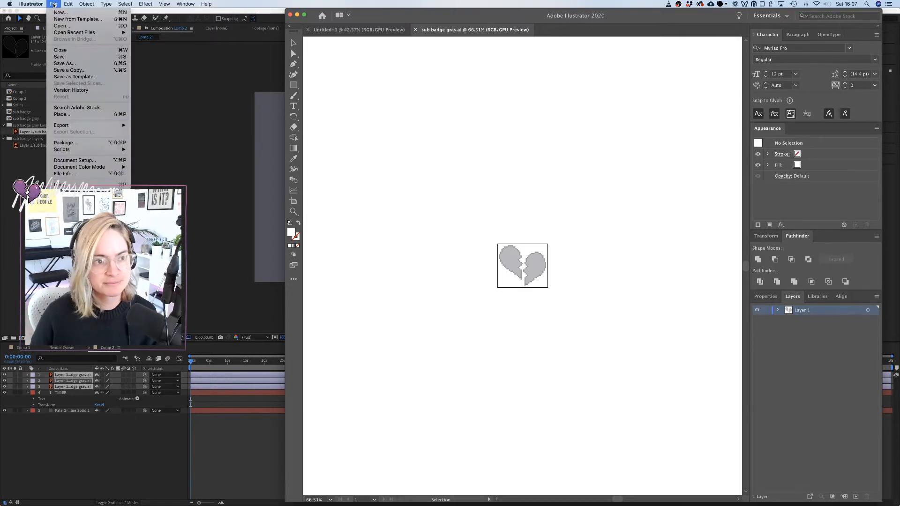
{"action": "left_click", "coordinate": [93, 161]}
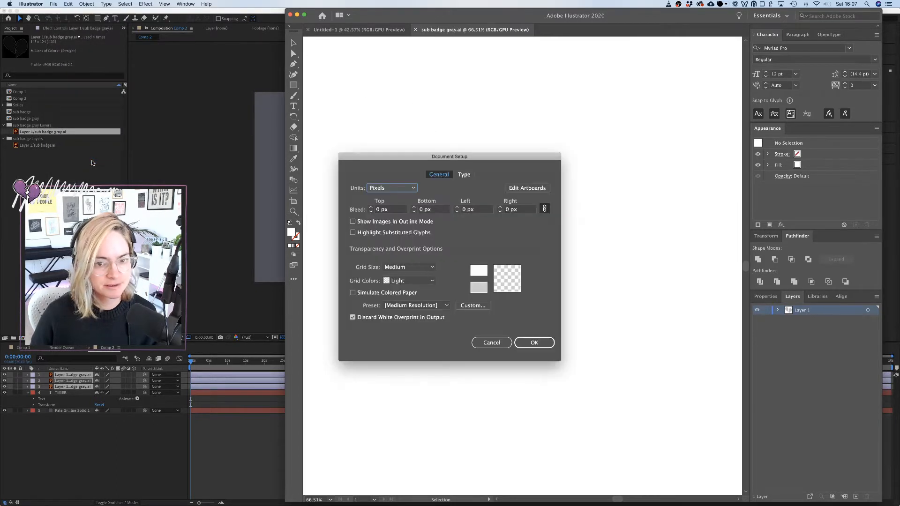
{"action": "left_click", "coordinate": [527, 188]}
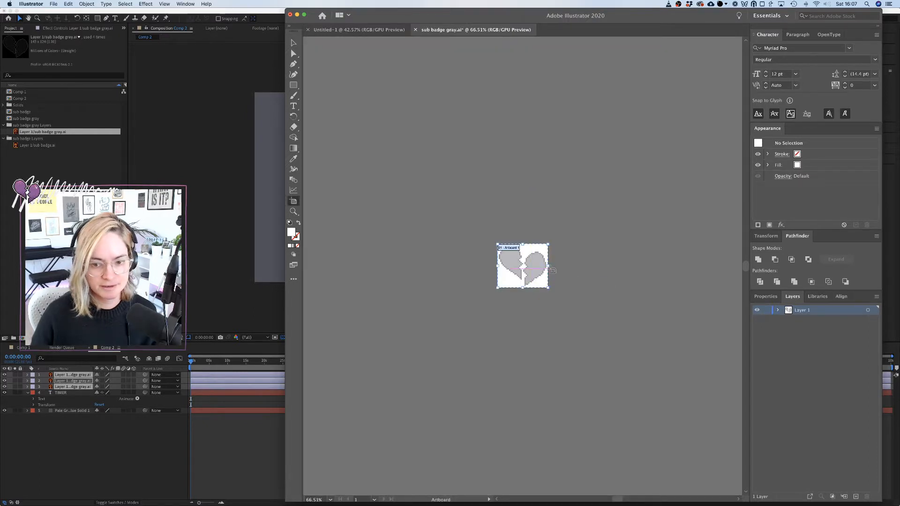
{"action": "left_click_drag", "start_coordinate": [549, 267], "coordinate": [608, 271]}
{"action": "left_click_drag", "start_coordinate": [497, 267], "coordinate": [442, 267]}
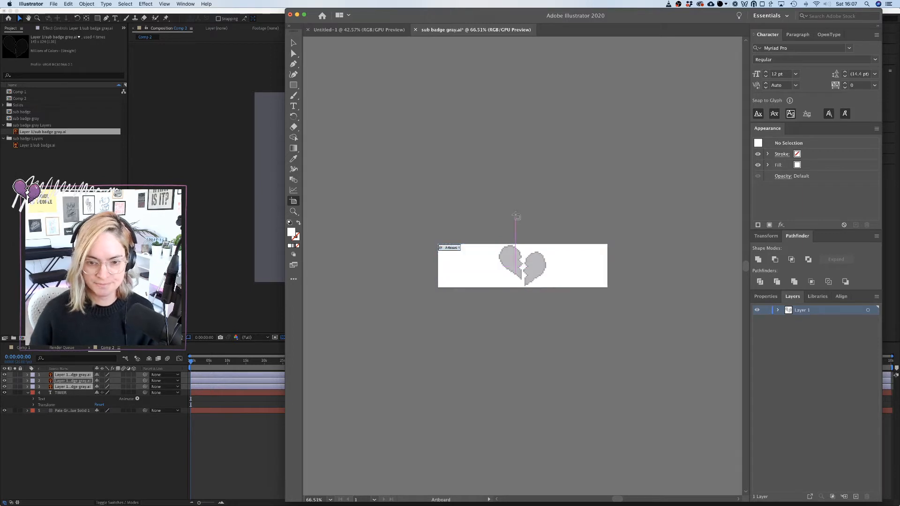
{"action": "left_click", "coordinate": [293, 43]}
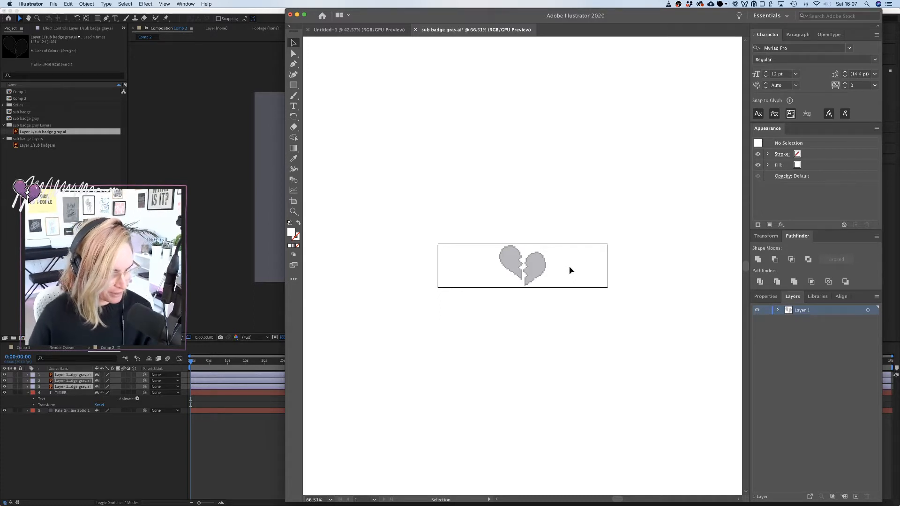
Place a copy of the gray heart on each side of the original, filling the widened artboard with a row of three.
{"action": "left_click", "coordinate": [537, 274]}
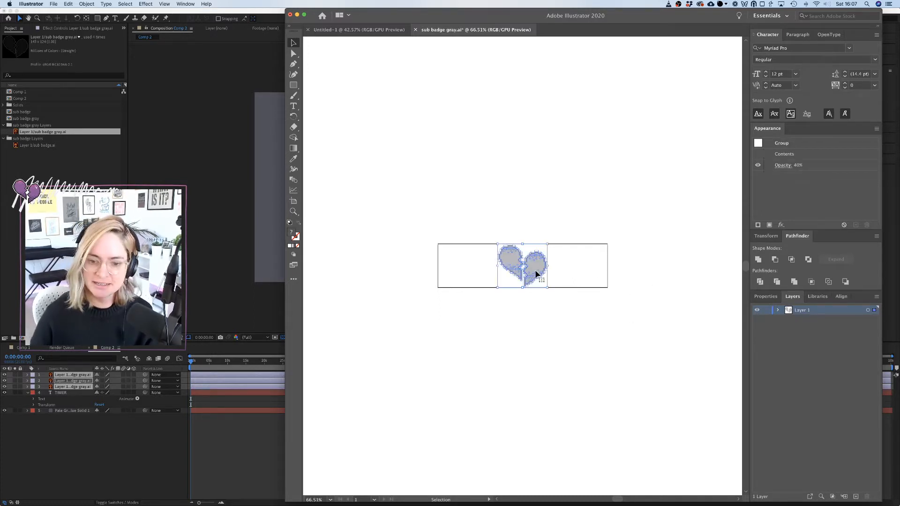
{"action": "left_click_drag", "start_coordinate": [524, 262], "coordinate": [480, 269]}
{"action": "left_click", "coordinate": [541, 213]}
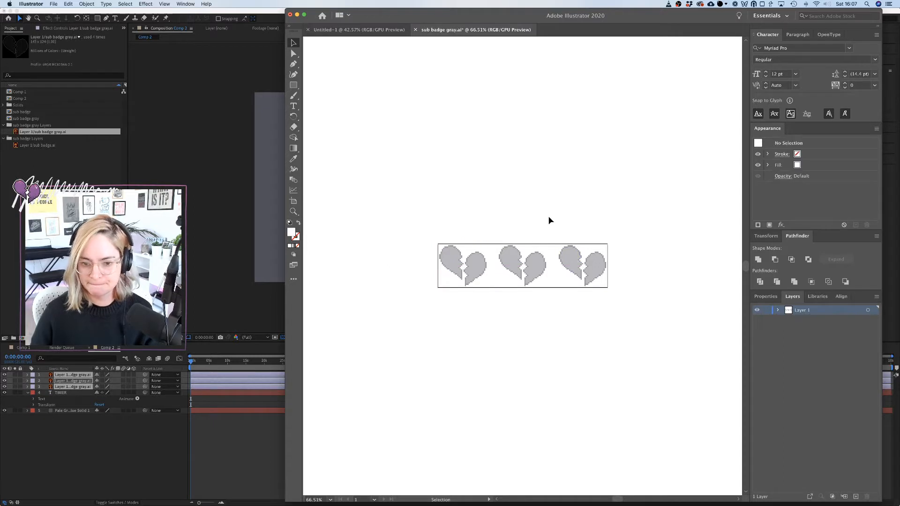
Distribute the spacing between the three gray hearts evenly in the horizontal direction and save the file.
{"action": "left_click_drag", "start_coordinate": [572, 261], "coordinate": [458, 261]}
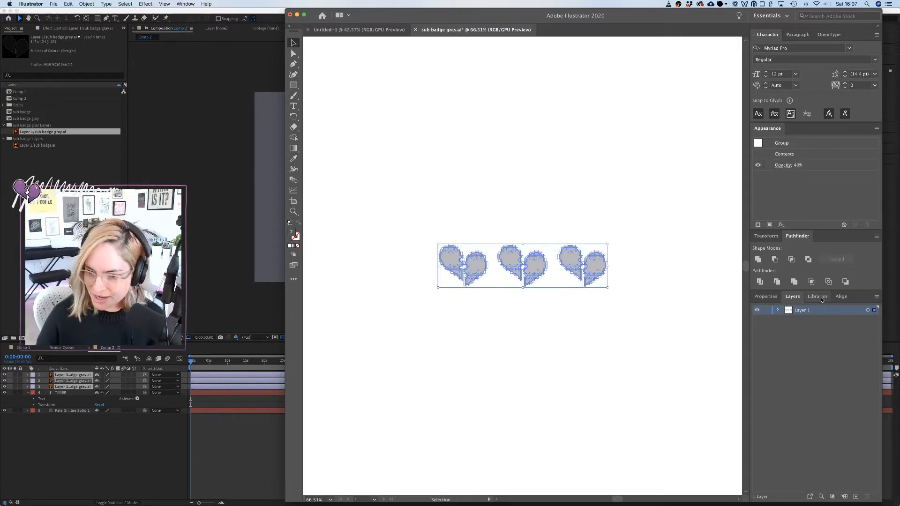
{"action": "left_click", "coordinate": [842, 297]}
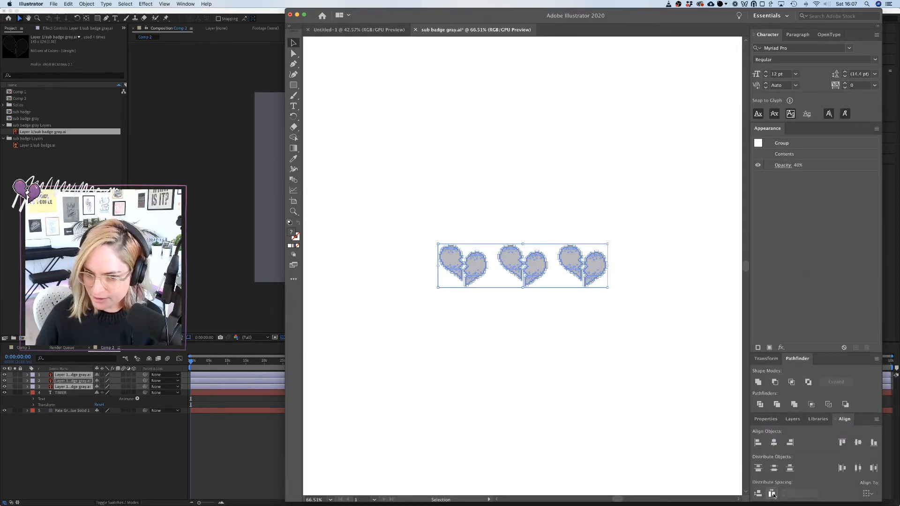
{"action": "left_click", "coordinate": [651, 336]}
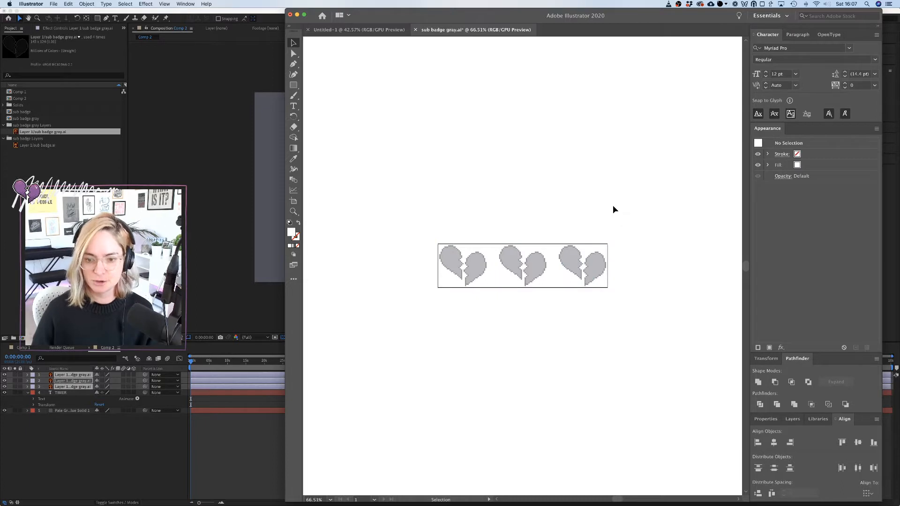
{"action": "left_click", "coordinate": [54, 4]}
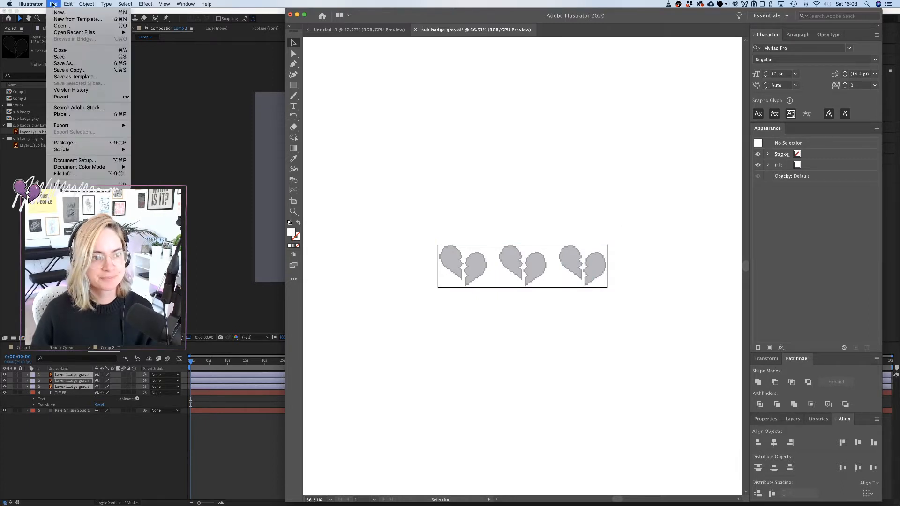
{"action": "left_click", "coordinate": [61, 56]}
In After Effects, delete the two extra gray heart layers and center the remaining one horizontally in the composition.
{"action": "key", "text": "super+Tab"}
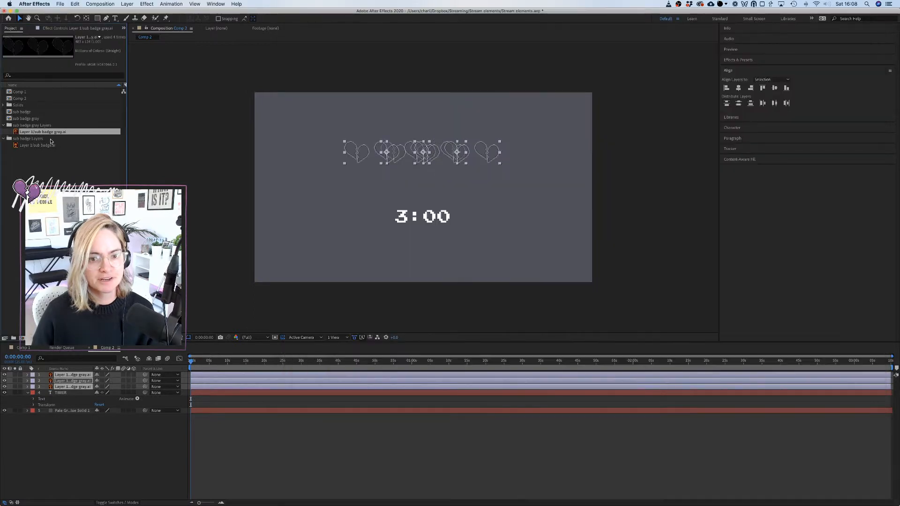
{"action": "left_click", "coordinate": [76, 388]}
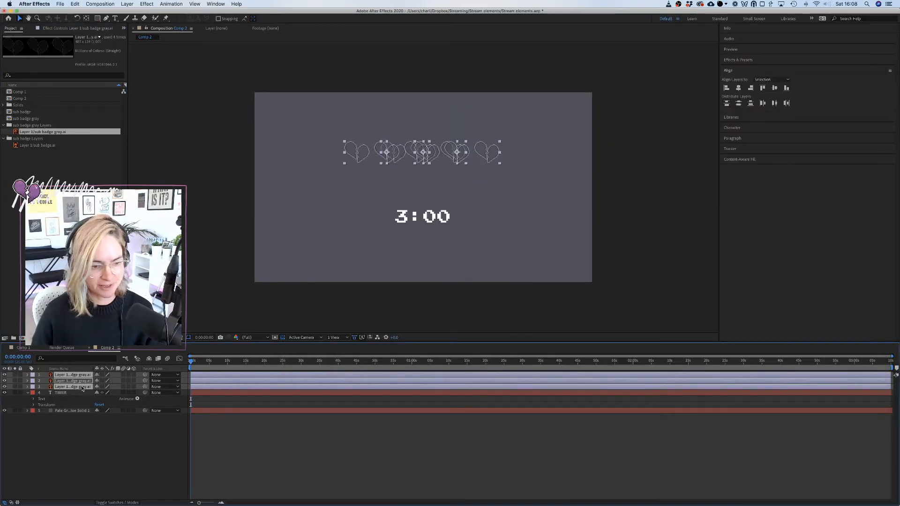
{"action": "left_click", "coordinate": [77, 394]}
{"action": "left_click", "coordinate": [77, 388]}
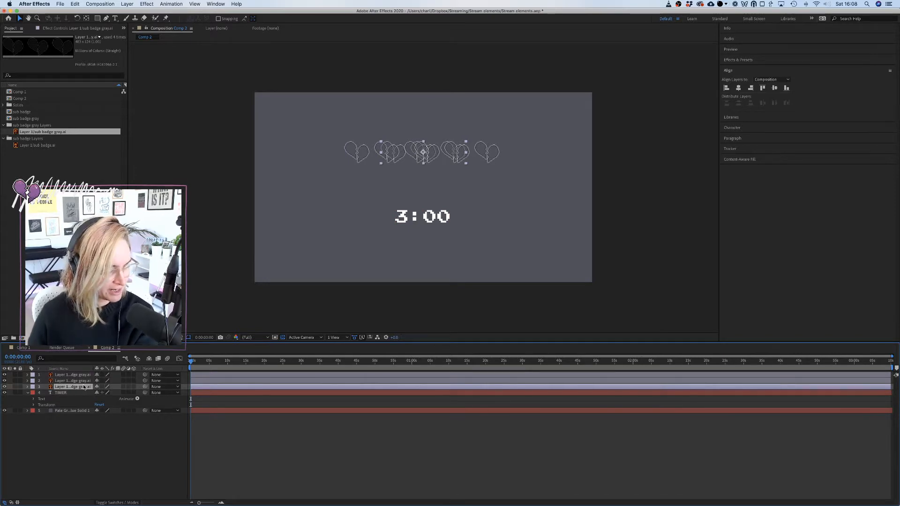
{"action": "key", "text": "Delete"}
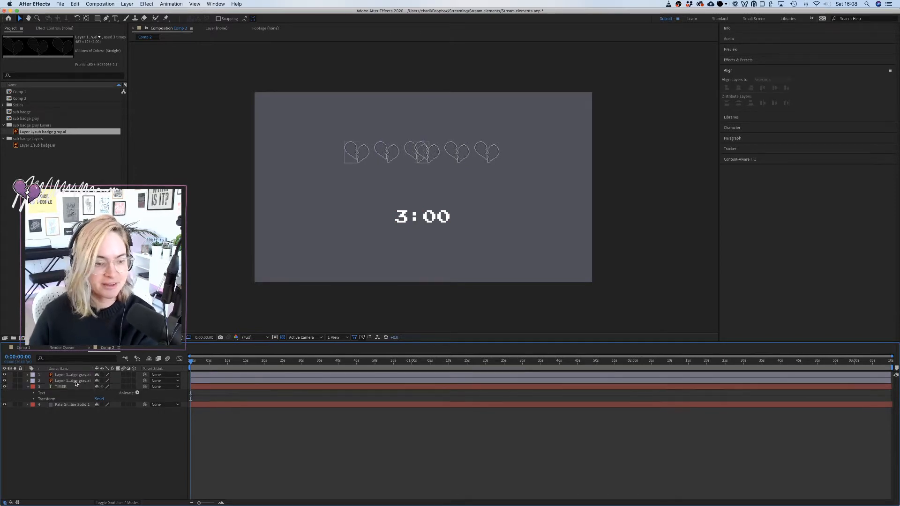
{"action": "left_click", "coordinate": [75, 377]}
{"action": "key", "text": "Delete"}
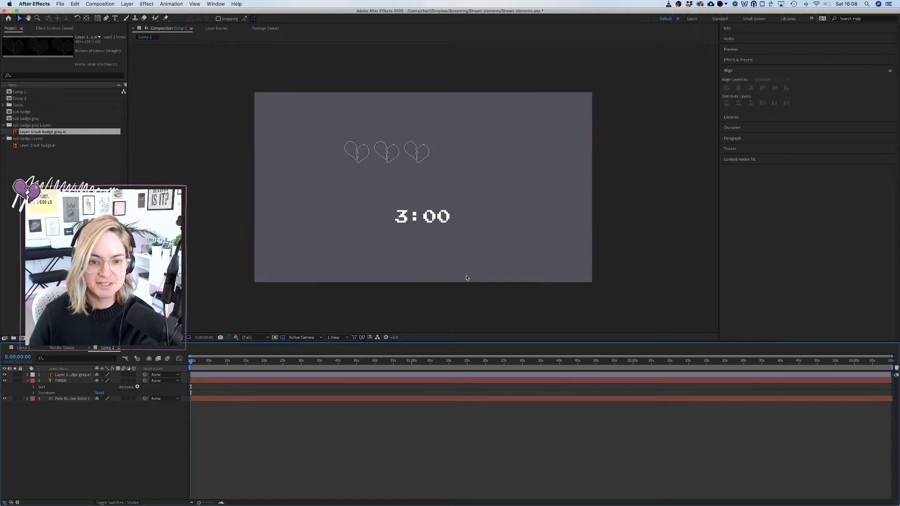
{"action": "left_click", "coordinate": [417, 151]}
{"action": "left_click", "coordinate": [739, 89]}
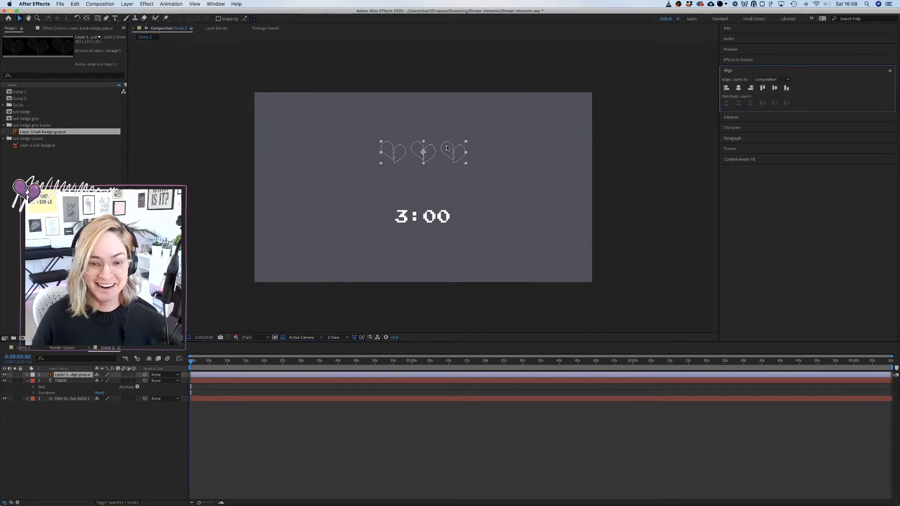
In Figma, export the purple "sub badge" heart as an SVG named "sub badge color.svg" into the _assets folder.
{"action": "mouse_move", "coordinate": [374, 504]}
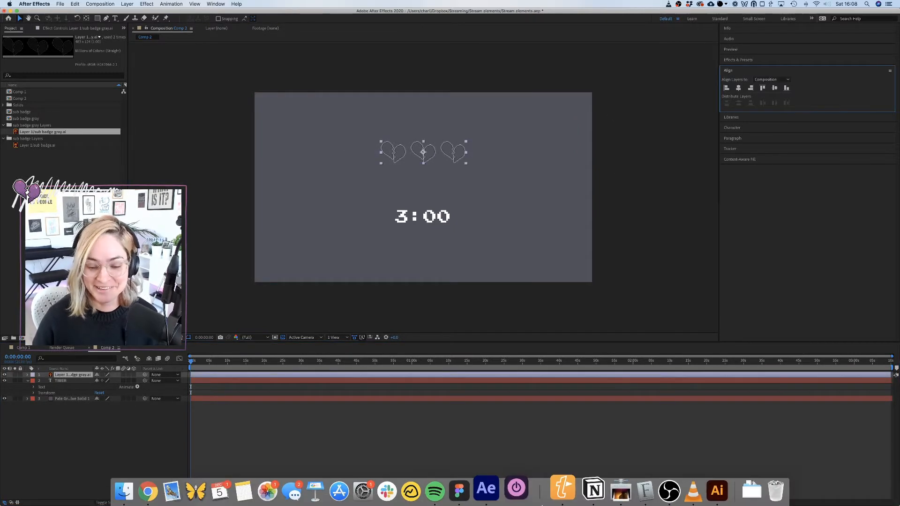
{"action": "left_click", "coordinate": [476, 490]}
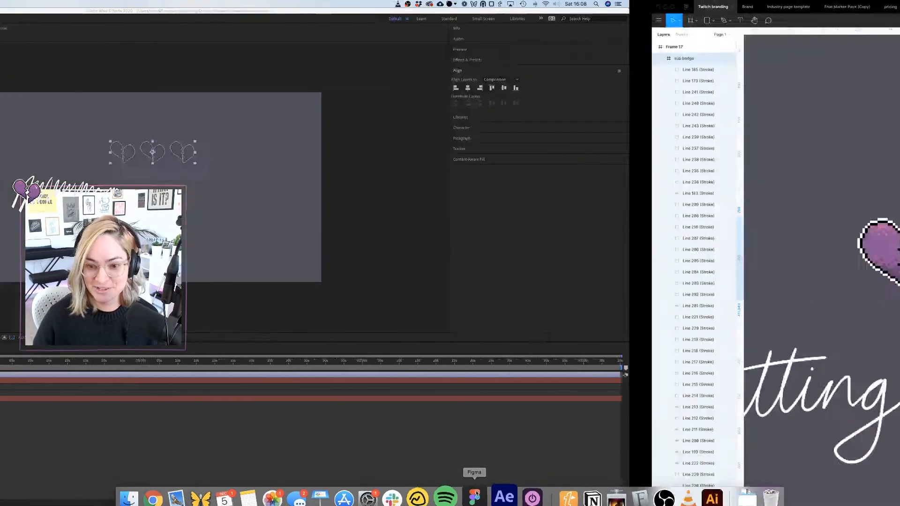
{"action": "left_click", "coordinate": [285, 250]}
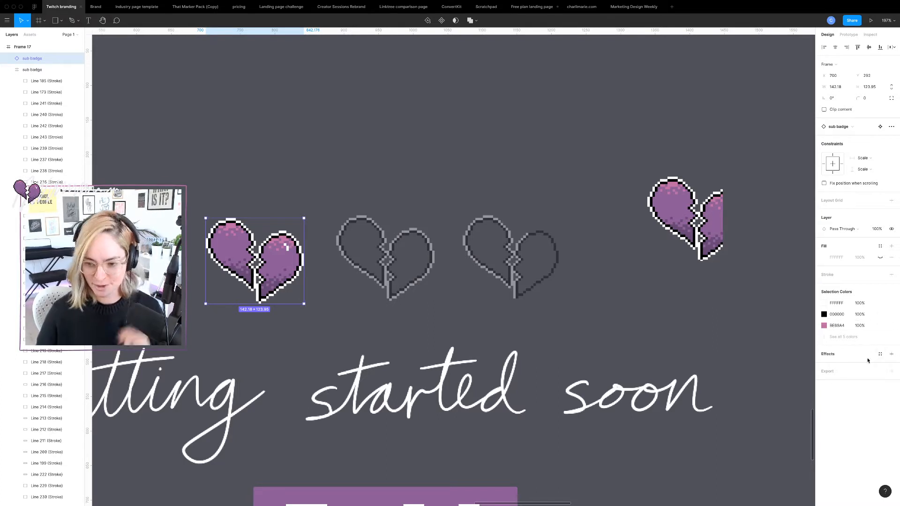
{"action": "left_click", "coordinate": [891, 371]}
{"action": "left_click", "coordinate": [878, 394]}
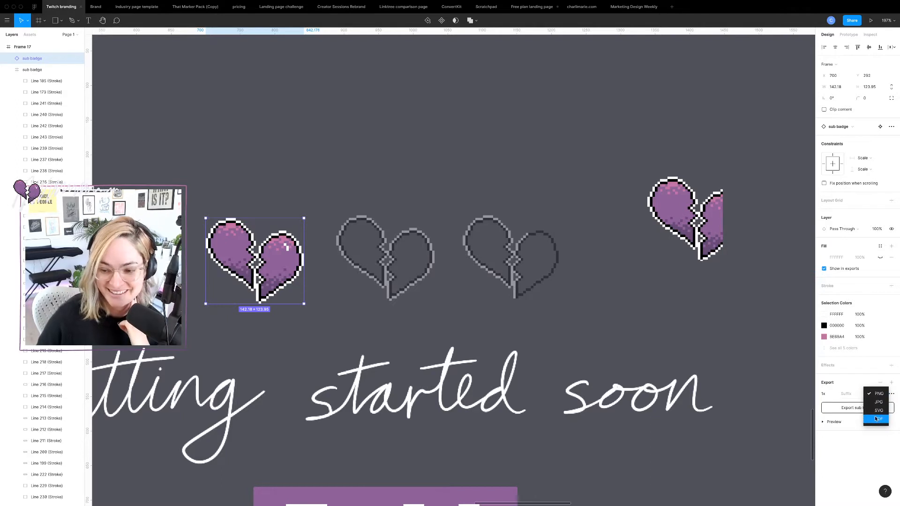
{"action": "left_click", "coordinate": [879, 411]}
{"action": "left_click", "coordinate": [857, 408]}
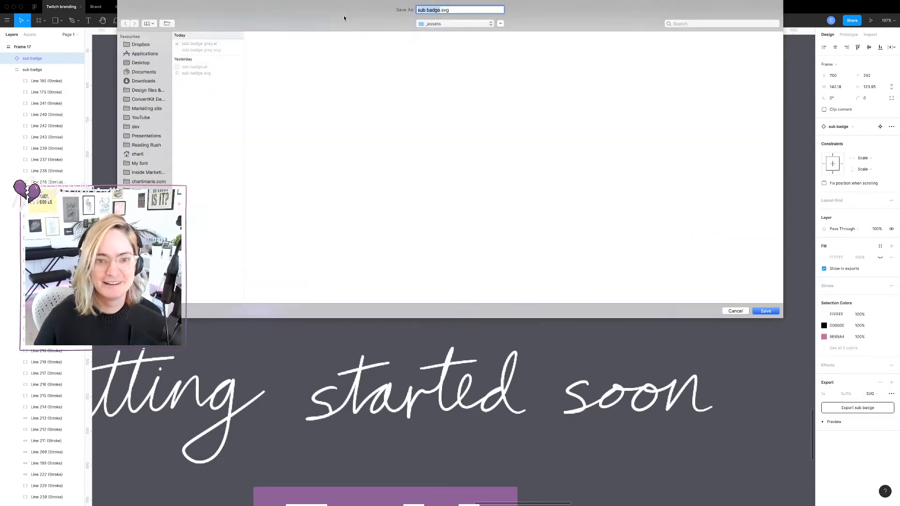
{"action": "left_click", "coordinate": [438, 11]}
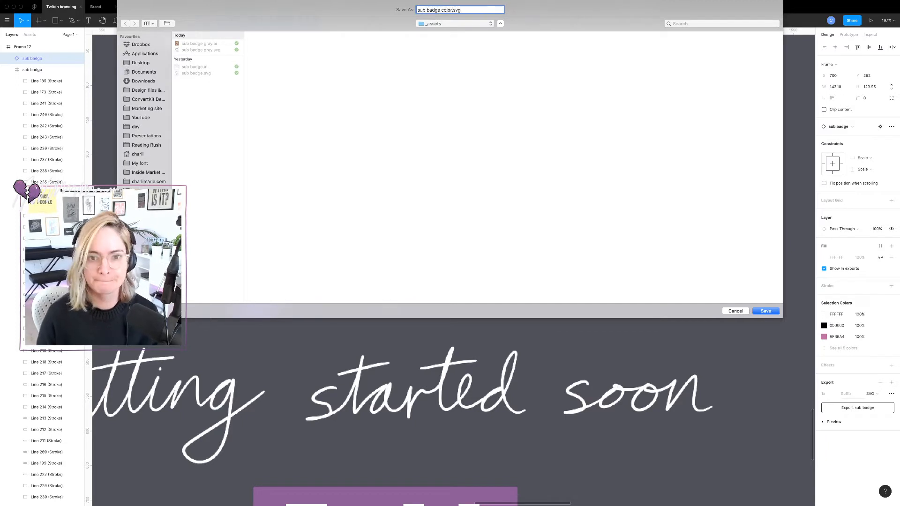
{"action": "type", "text": "color"}
{"action": "key", "text": "Return"}
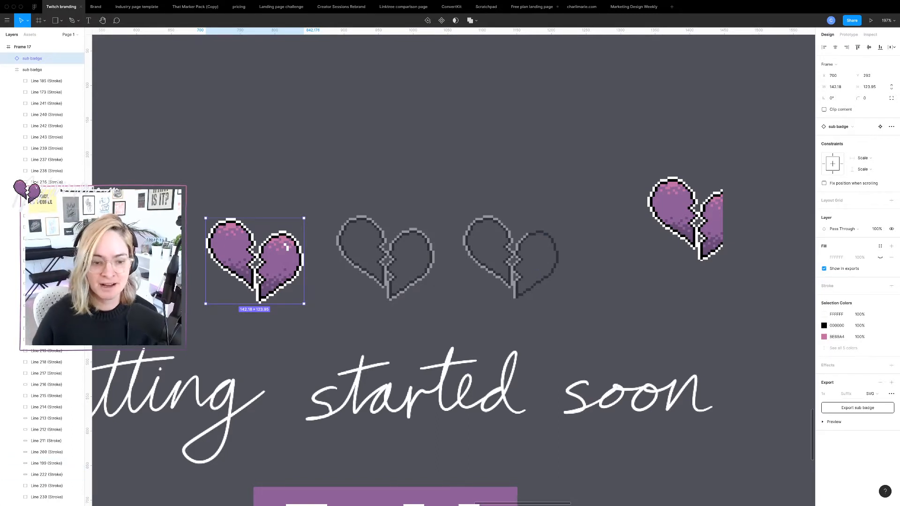
Open "sub badge color.svg" from the _assets folder in Illustrator.
{"action": "mouse_move", "coordinate": [379, 492]}
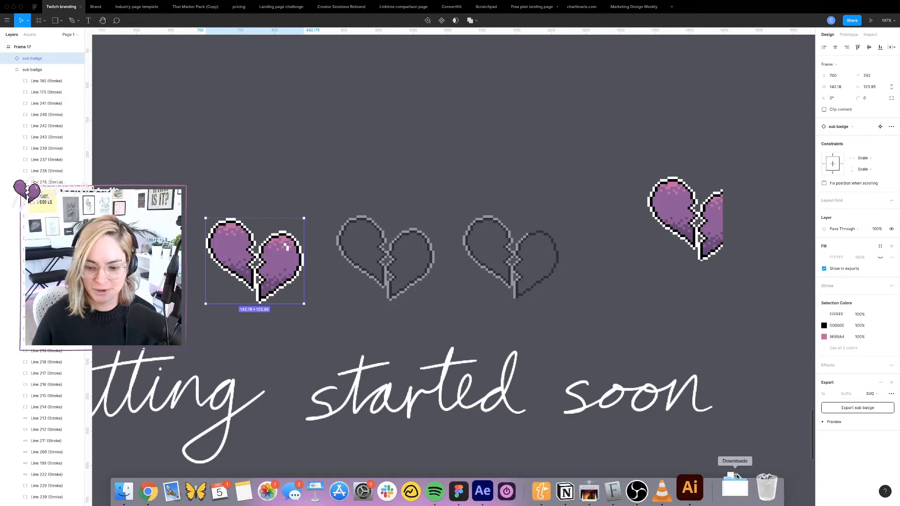
{"action": "left_click", "coordinate": [691, 489]}
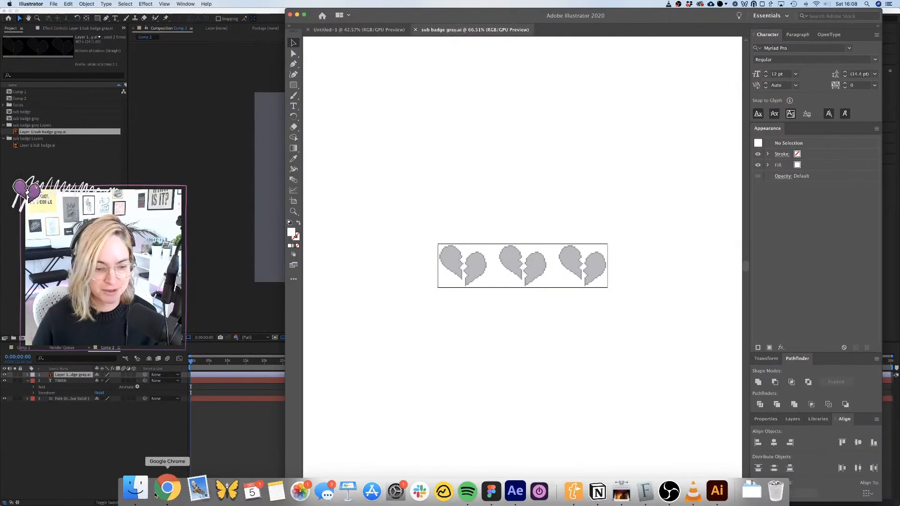
{"action": "left_click", "coordinate": [136, 488]}
{"action": "left_click", "coordinate": [711, 133]}
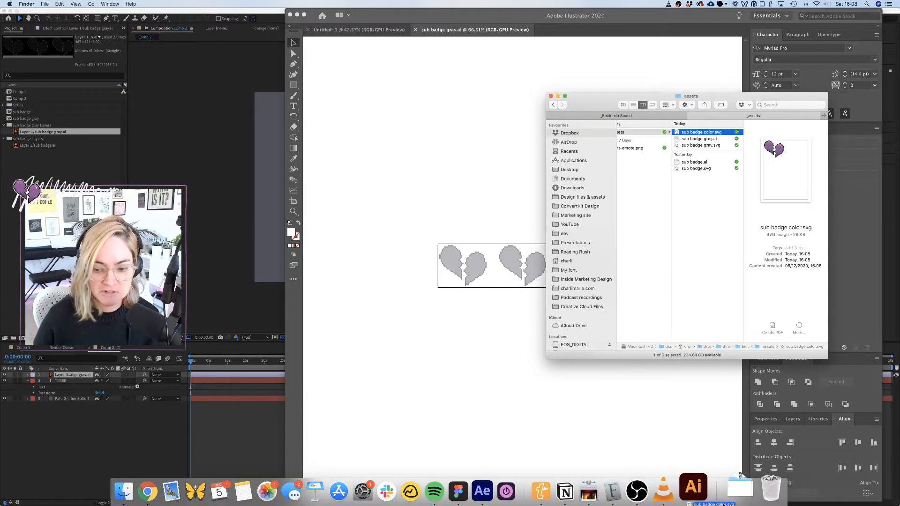
{"action": "left_click", "coordinate": [704, 493]}
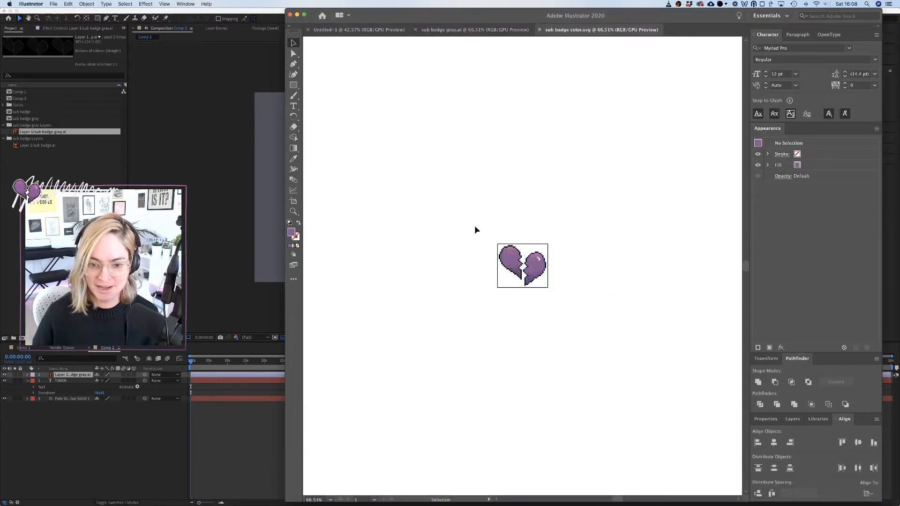
Group the purple heart artwork and paste copies of it over the three gray hearts in "sub badge gray.ai".
{"action": "left_click_drag", "start_coordinate": [474, 231], "coordinate": [620, 346]}
{"action": "key", "text": "super+g"}
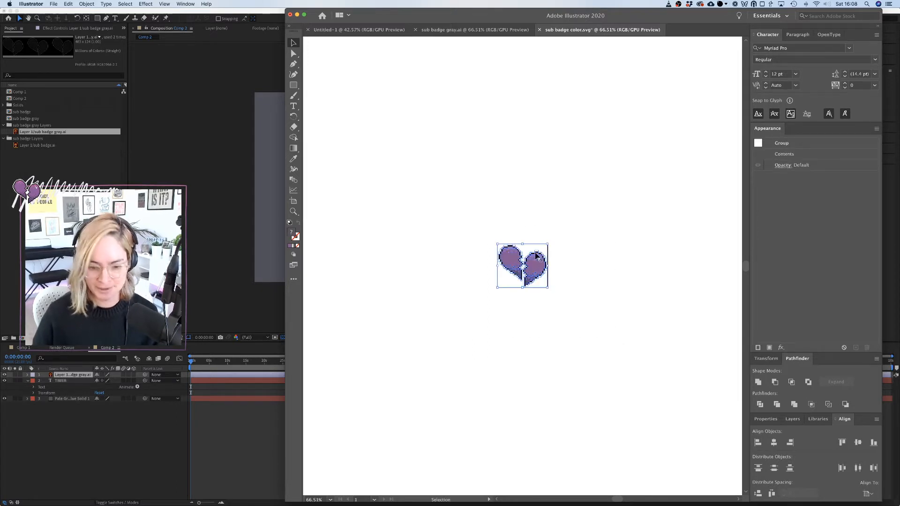
{"action": "left_click", "coordinate": [507, 30]}
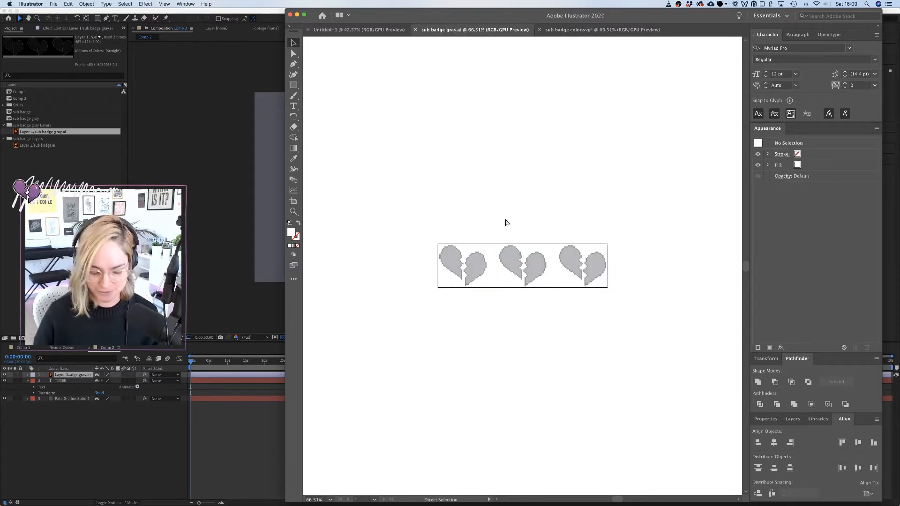
{"action": "key", "text": "super+v"}
{"action": "left_click_drag", "start_coordinate": [539, 270], "coordinate": [584, 277]}
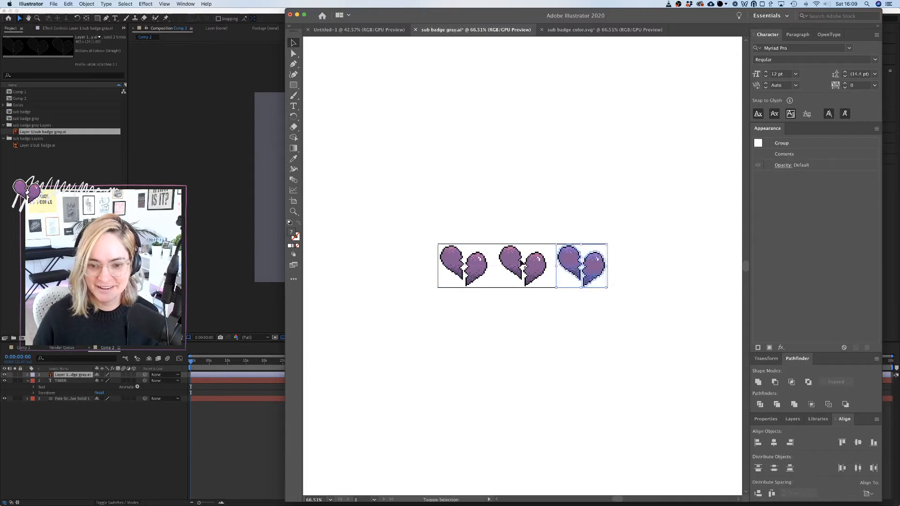
Shift the three purple hearts upward to uncover the gray hearts, and delete all three gray hearts.
{"action": "left_click", "coordinate": [518, 267], "text": "shift"}
{"action": "left_click", "coordinate": [483, 259], "text": "shift"}
{"action": "left_click_drag", "start_coordinate": [483, 259], "coordinate": [483, 250]}
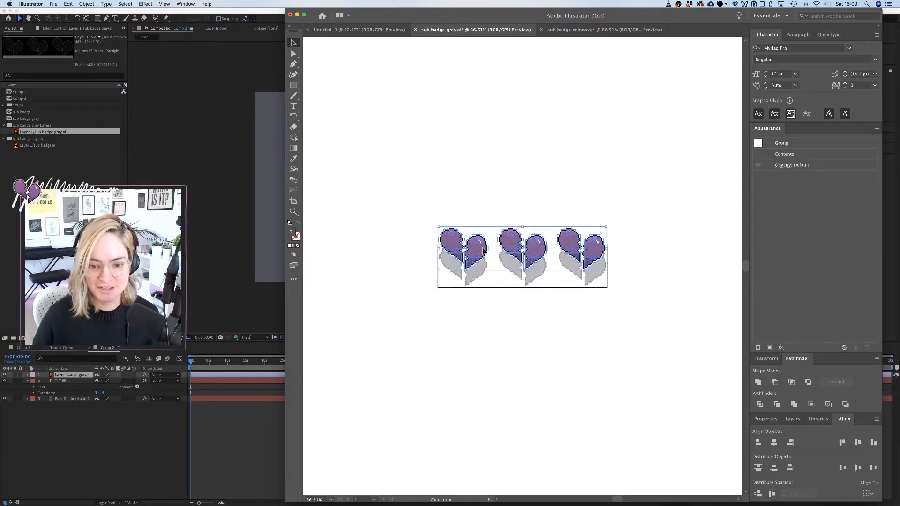
{"action": "left_click", "coordinate": [426, 272]}
{"action": "left_click_drag", "start_coordinate": [666, 298], "coordinate": [666, 298]}
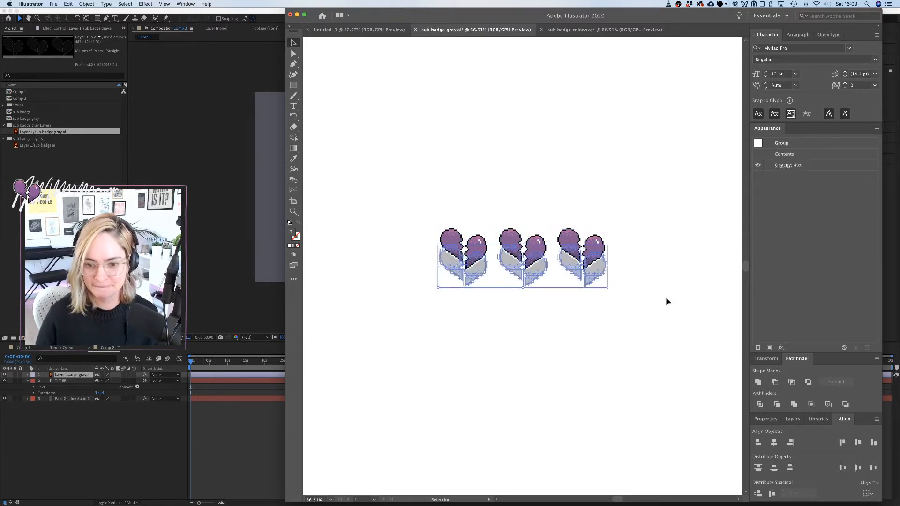
{"action": "key", "text": "Delete"}
Move the row of purple hearts back down so it fits inside the artboard, and deselect it.
{"action": "left_click", "coordinate": [511, 249]}
{"action": "left_click_drag", "start_coordinate": [512, 250], "coordinate": [536, 270]}
{"action": "left_click", "coordinate": [542, 214]}
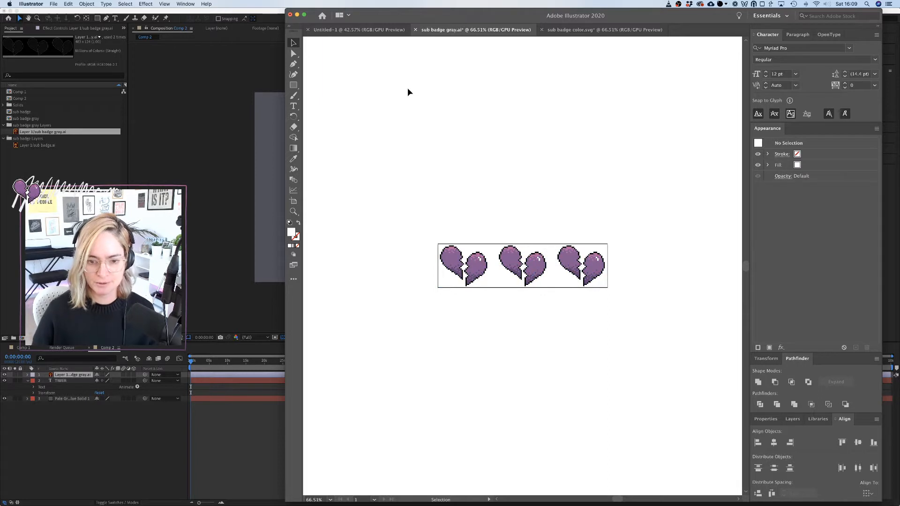
Save the purple heart row as a separate Illustrator file named "sub badge color.ai" in the _assets folder.
{"action": "left_click", "coordinate": [54, 3]}
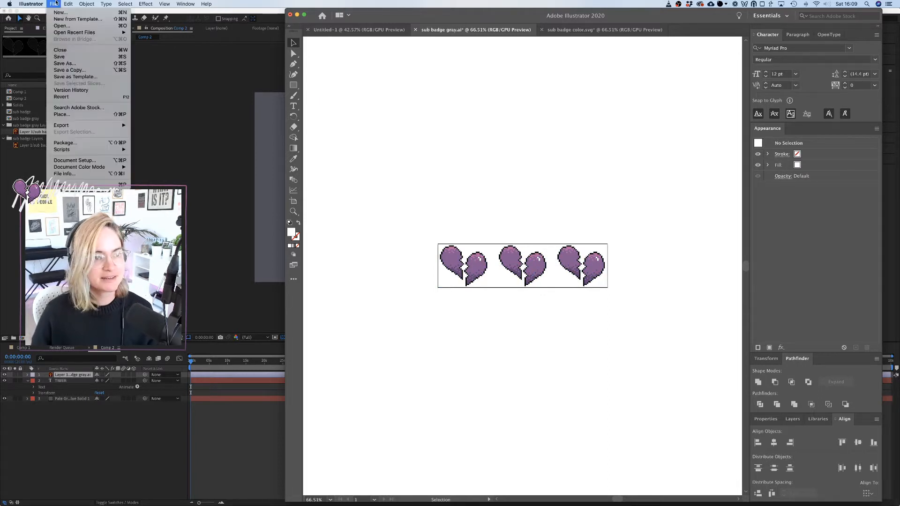
{"action": "left_click", "coordinate": [72, 63]}
{"action": "key", "text": "Right"}
{"action": "key", "text": "BackSpace"}
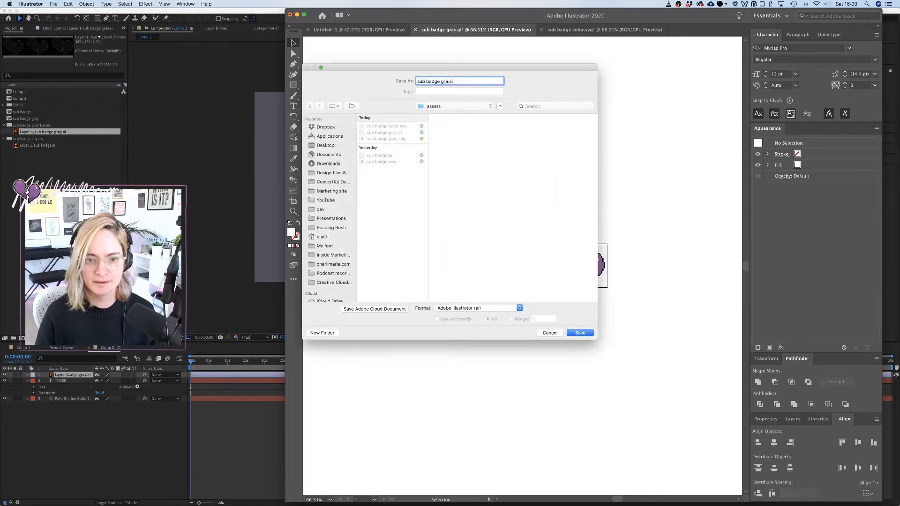
{"action": "type", "text": "color"}
{"action": "key", "text": "Return"}
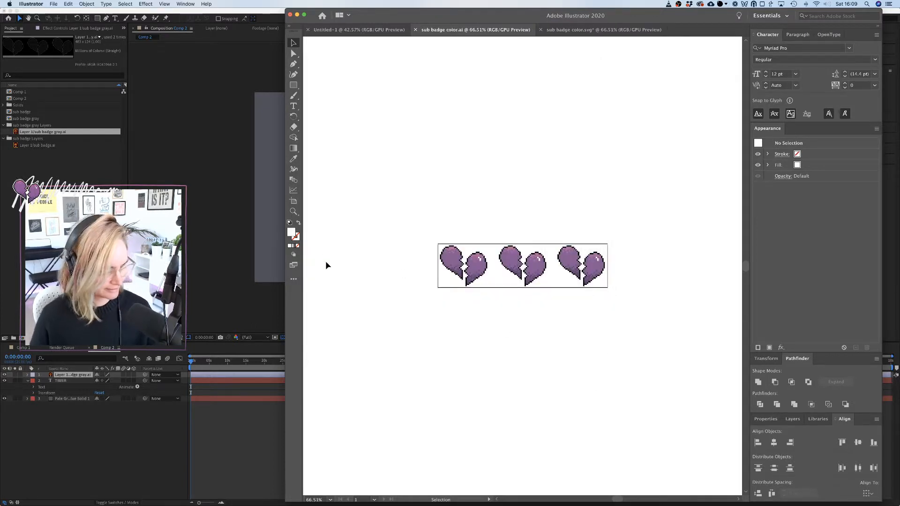
Import "sub badge color.ai" from the _assets folder into the After Effects project as a composition with layers.
{"action": "key", "text": "super+Tab"}
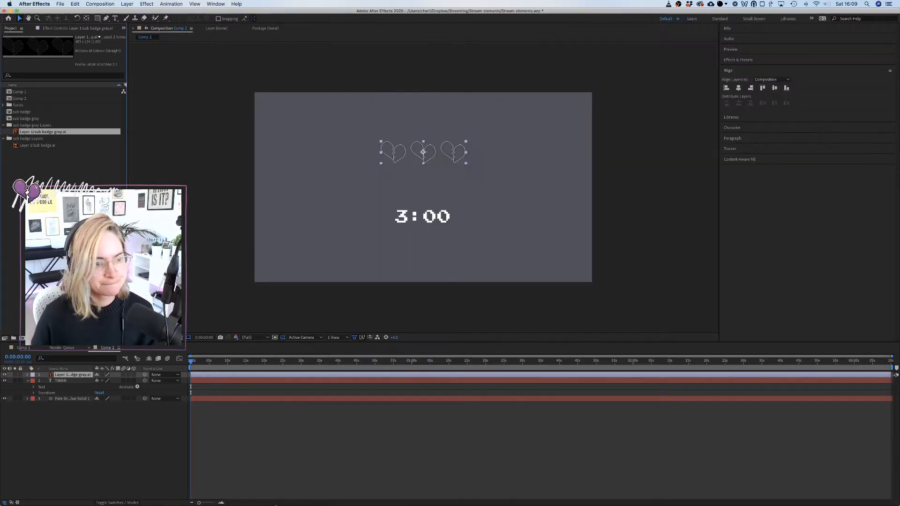
{"action": "left_click", "coordinate": [129, 489]}
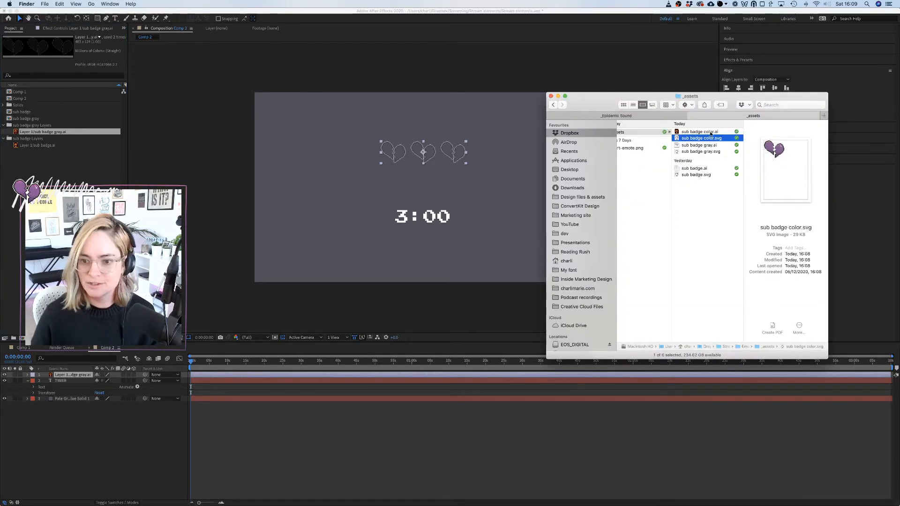
{"action": "left_click_drag", "start_coordinate": [714, 133], "coordinate": [98, 121]}
{"action": "left_click", "coordinate": [493, 289]}
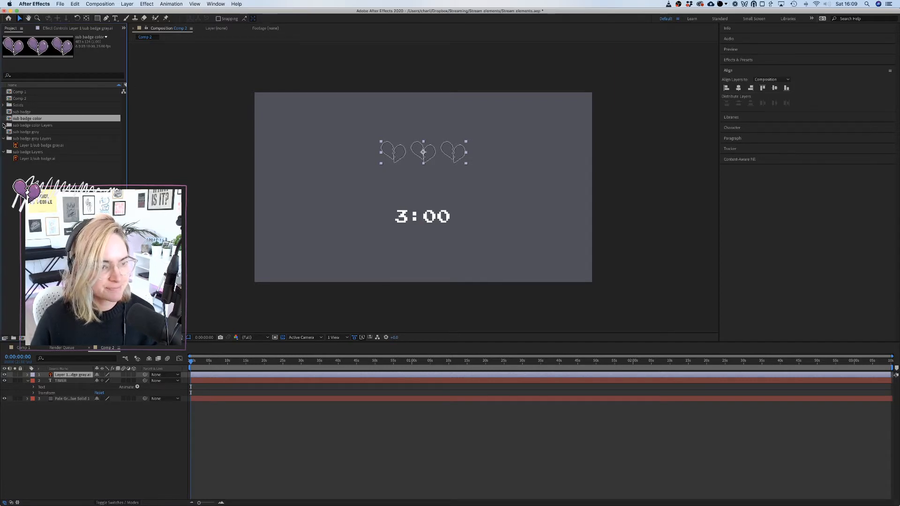
Add the Layer 1/sub badge color.ai artwork to Comp 2 and position the purple hearts directly over the gray row.
{"action": "left_click", "coordinate": [4, 125]}
{"action": "left_click", "coordinate": [19, 133]}
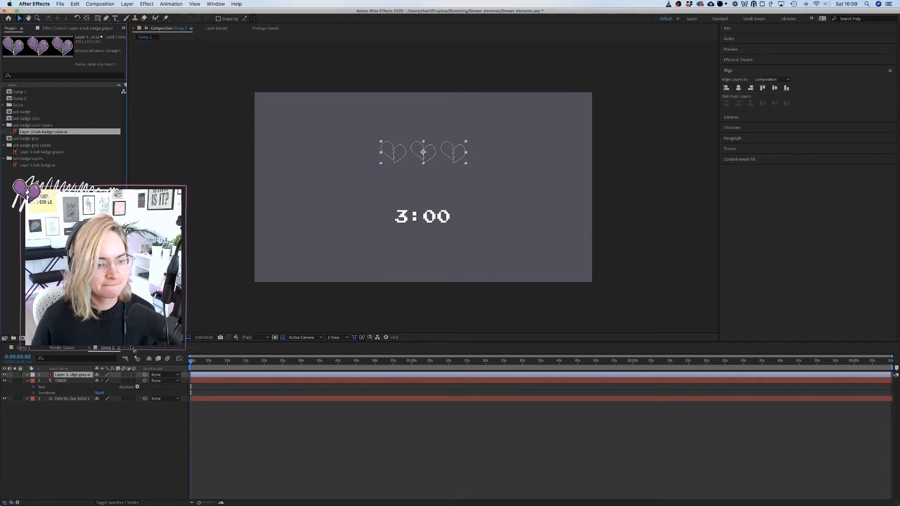
{"action": "left_click_drag", "start_coordinate": [134, 349], "coordinate": [75, 373]}
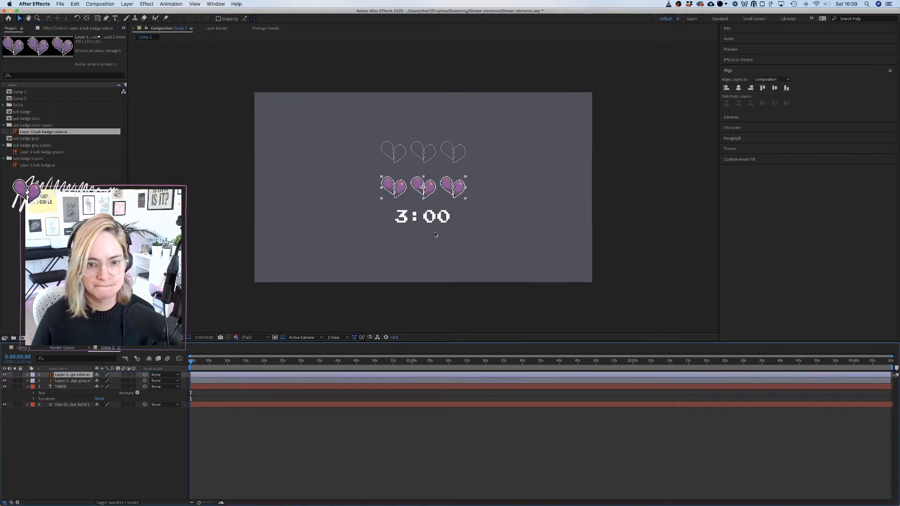
{"action": "left_click_drag", "start_coordinate": [453, 187], "coordinate": [453, 155]}
{"action": "scroll", "coordinate": [431, 149], "scroll_direction": "up", "scroll_amount": 5}
{"action": "scroll", "coordinate": [430, 149], "scroll_direction": "down", "scroll_amount": 4}
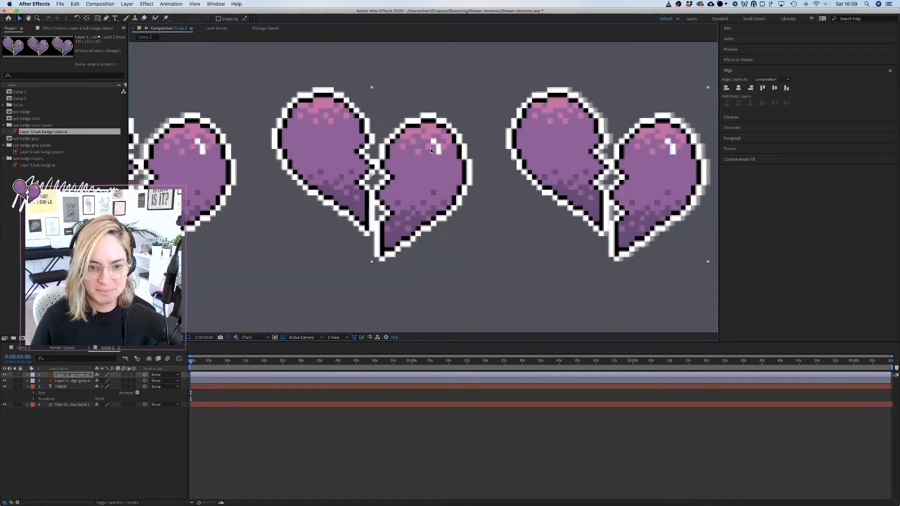
{"action": "left_click", "coordinate": [536, 110]}
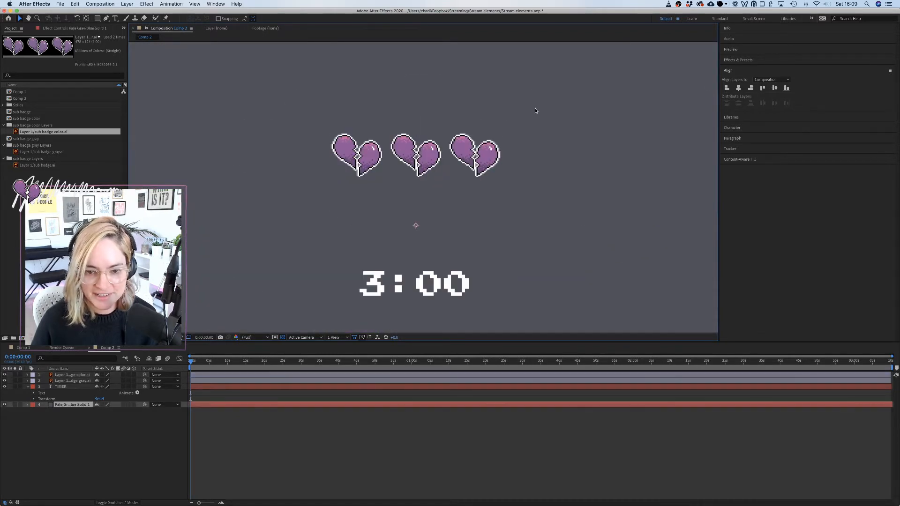
{"action": "left_click", "coordinate": [75, 375]}
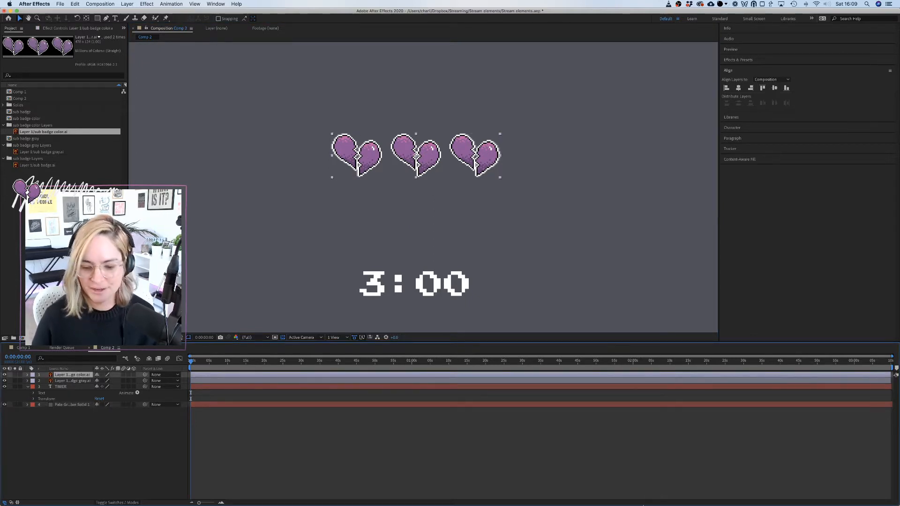
Switch to Illustrator and undo the recent edits in sub badge color.ai until the gray hearts are back, then deselect everything.
{"action": "left_click", "coordinate": [693, 486]}
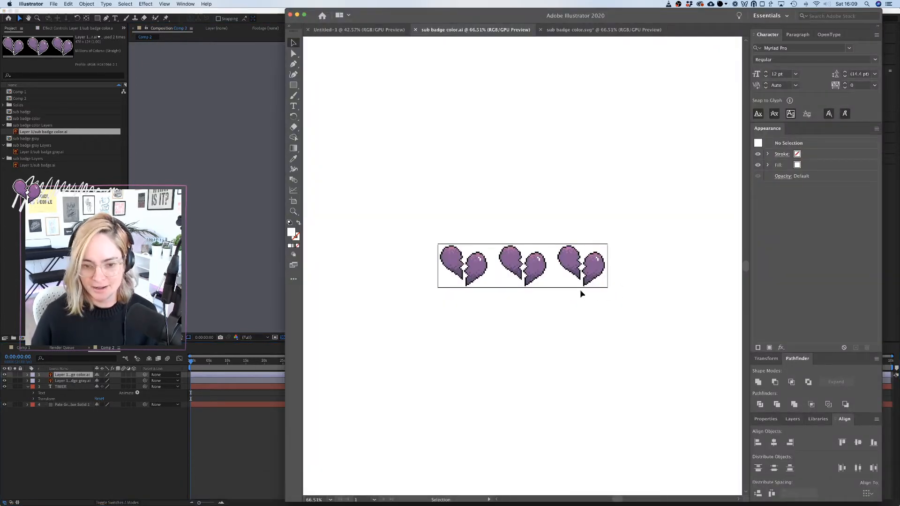
{"action": "key", "text": "super+z"}
{"action": "key", "text": "super+z"}
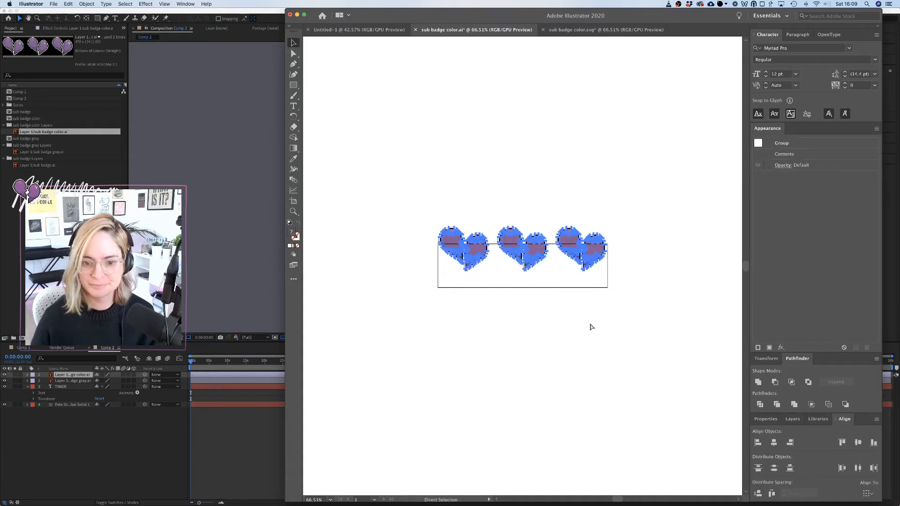
{"action": "left_click", "coordinate": [540, 324]}
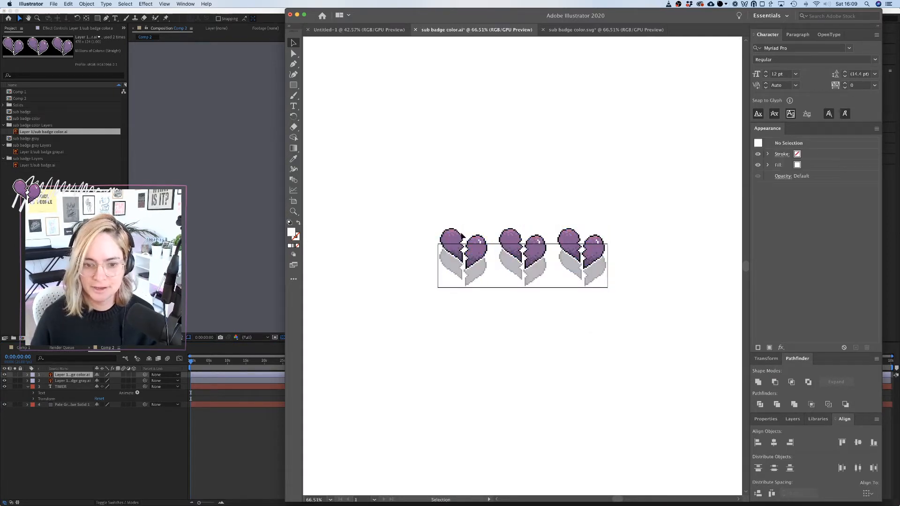
Draw a rectangle extending past the artboard on all sides and fill it with dark red 3A0707.
{"action": "key", "text": "m"}
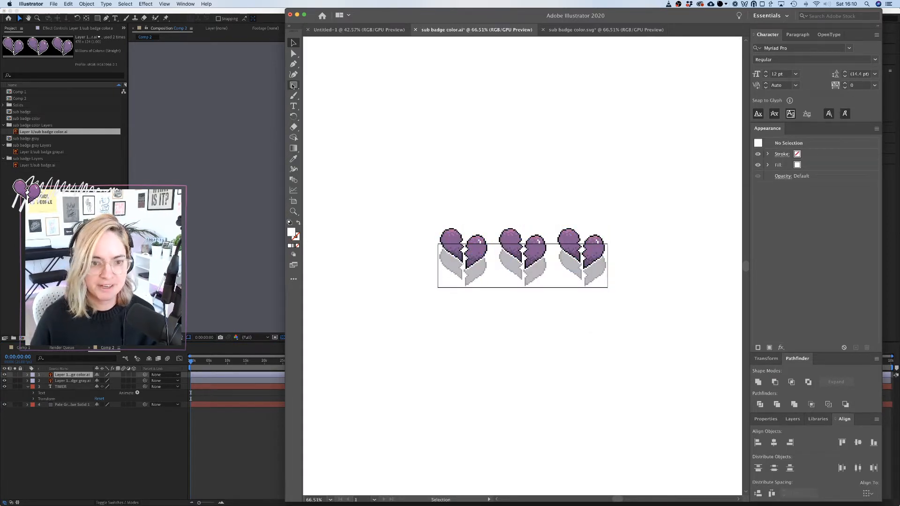
{"action": "left_click_drag", "start_coordinate": [403, 189], "coordinate": [692, 377]}
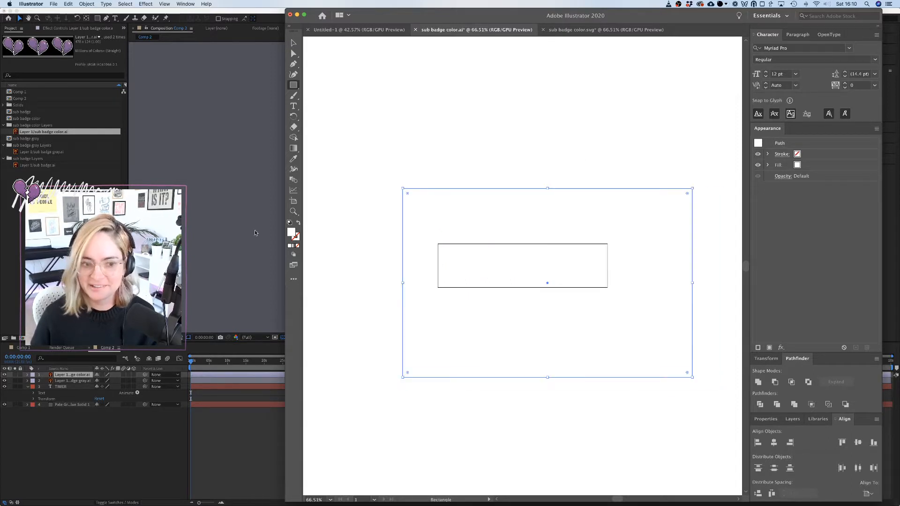
{"action": "double_click", "coordinate": [291, 233]}
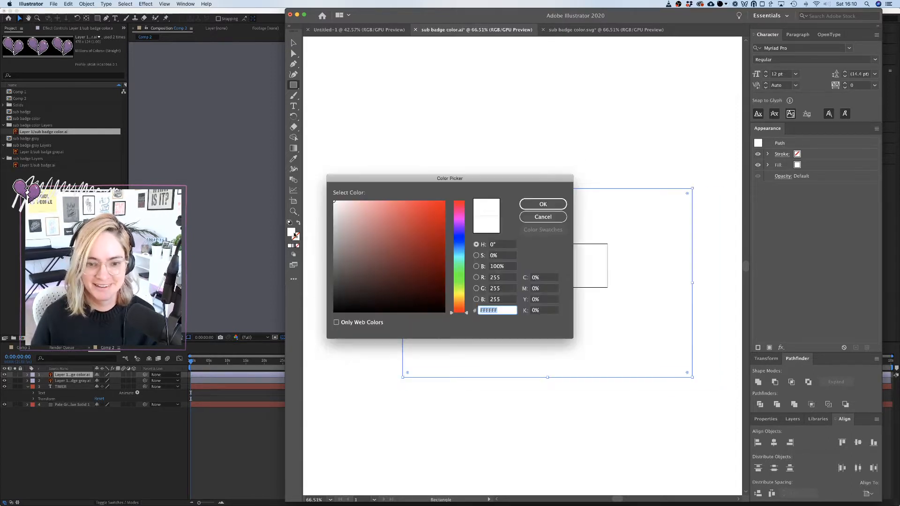
{"action": "left_click_drag", "start_coordinate": [402, 245], "coordinate": [431, 285]}
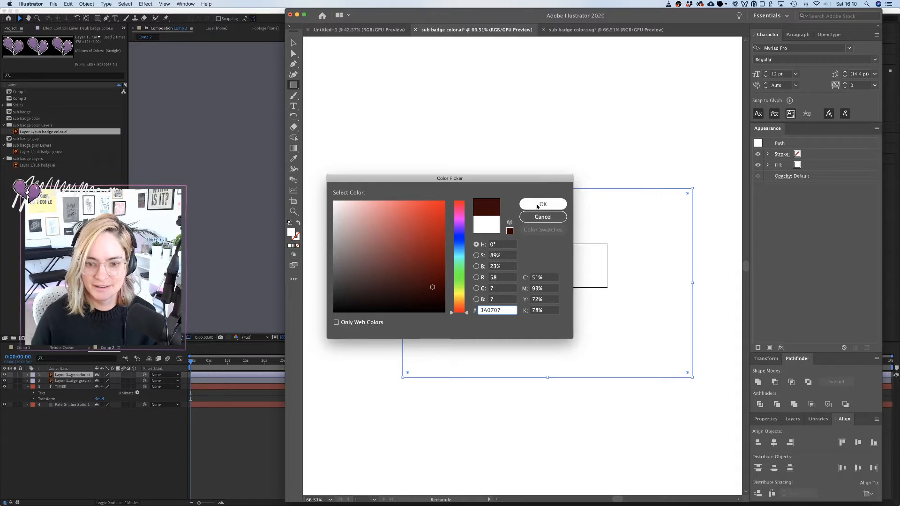
{"action": "left_click", "coordinate": [542, 204]}
Send the dark red rectangle behind all the hearts and deselect it.
{"action": "left_click", "coordinate": [293, 44]}
{"action": "right_click", "coordinate": [475, 212]}
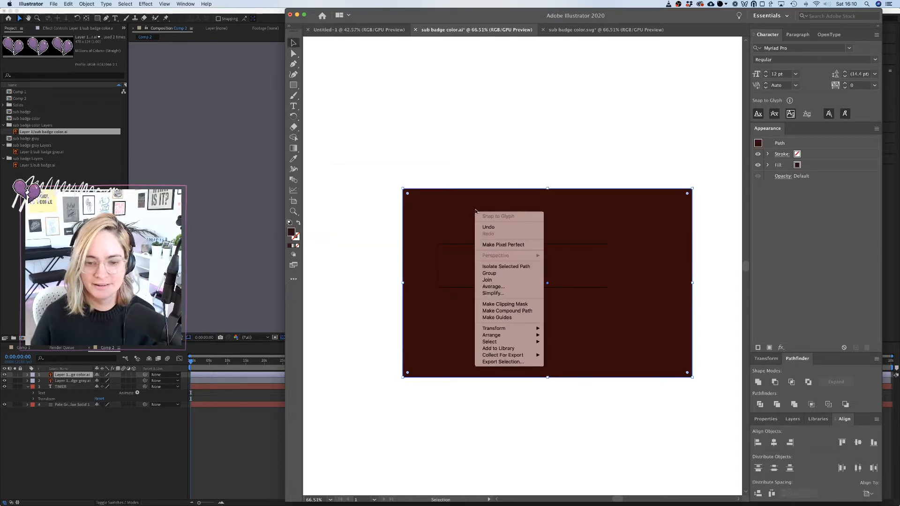
{"action": "mouse_move", "coordinate": [516, 336]}
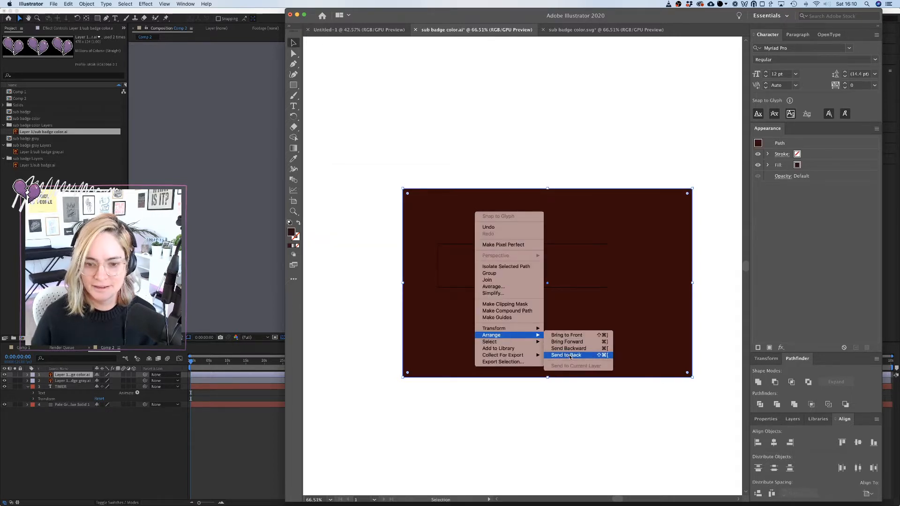
{"action": "left_click", "coordinate": [574, 355]}
{"action": "left_click", "coordinate": [517, 132]}
Select all three purple hearts and move them straight down onto the gray hearts.
{"action": "scroll", "coordinate": [485, 212], "scroll_direction": "up", "scroll_amount": 5}
{"action": "left_click", "coordinate": [472, 267]}
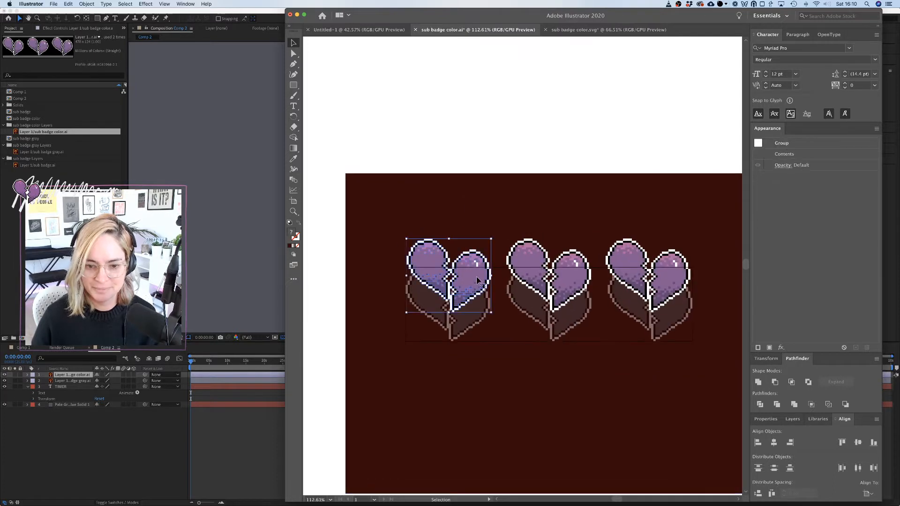
{"action": "left_click", "coordinate": [550, 266], "text": "shift"}
{"action": "left_click", "coordinate": [655, 265], "text": "shift"}
{"action": "left_click_drag", "start_coordinate": [536, 278], "coordinate": [535, 305]}
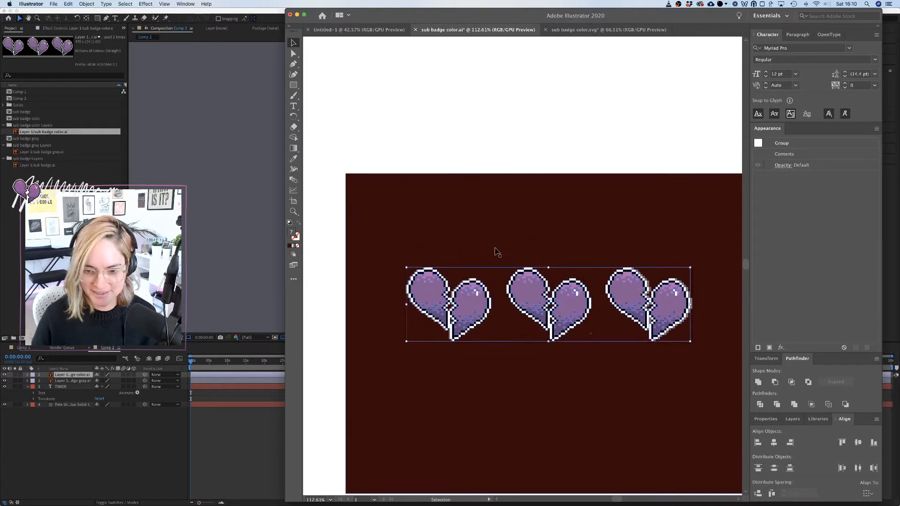
Shift the first purple heart about 2 px left so it exactly covers its gray heart.
{"action": "scroll", "coordinate": [497, 253], "scroll_direction": "up", "scroll_amount": 3}
{"action": "left_click", "coordinate": [474, 235]}
{"action": "scroll", "coordinate": [474, 234], "scroll_direction": "left", "scroll_amount": 1}
{"action": "scroll", "coordinate": [474, 235], "scroll_direction": "up", "scroll_amount": 3}
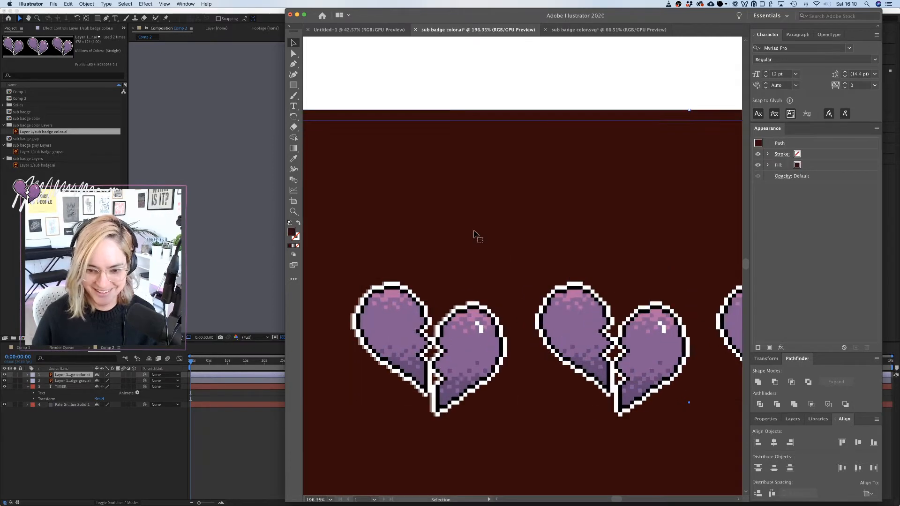
{"action": "scroll", "coordinate": [474, 235], "scroll_direction": "left", "scroll_amount": 4}
{"action": "scroll", "coordinate": [475, 235], "scroll_direction": "down", "scroll_amount": 2}
{"action": "left_click", "coordinate": [491, 287]}
{"action": "left_click_drag", "start_coordinate": [479, 297], "coordinate": [477, 296]}
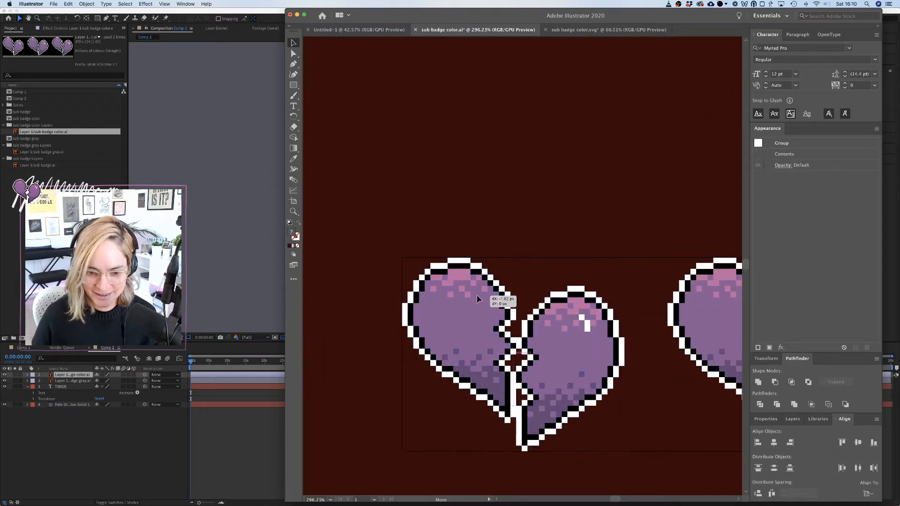
Shift the third purple heart slightly right so it exactly covers its gray heart, and deselect it.
{"action": "scroll", "coordinate": [605, 288], "scroll_direction": "right", "scroll_amount": 5}
{"action": "scroll", "coordinate": [605, 288], "scroll_direction": "down", "scroll_amount": 1}
{"action": "scroll", "coordinate": [605, 288], "scroll_direction": "right", "scroll_amount": 10}
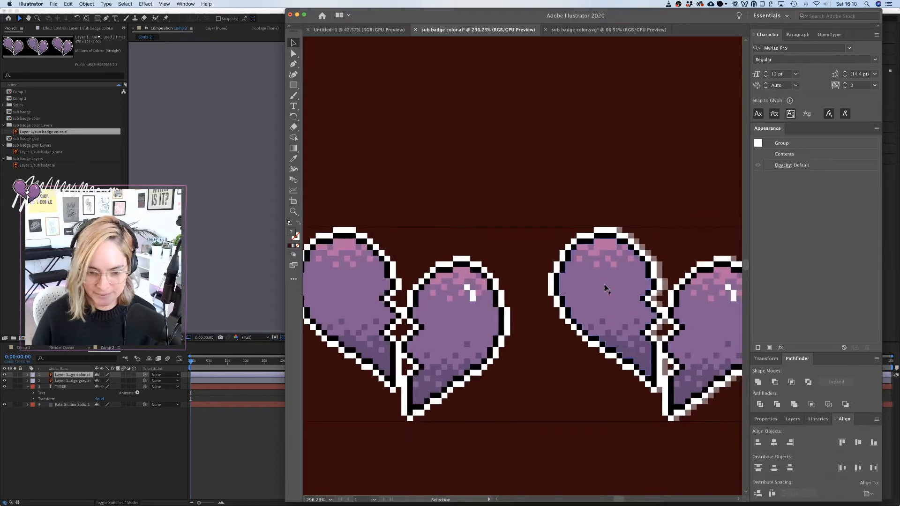
{"action": "left_click", "coordinate": [433, 288]}
{"action": "left_click_drag", "start_coordinate": [402, 291], "coordinate": [408, 291]}
{"action": "left_click", "coordinate": [477, 144]}
Select all three purple hearts and move them upward to uncover the lower edges of the gray hearts.
{"action": "scroll", "coordinate": [477, 144], "scroll_direction": "down", "scroll_amount": 2}
{"action": "scroll", "coordinate": [477, 144], "scroll_direction": "down", "scroll_amount": 5}
{"action": "left_click", "coordinate": [474, 204]}
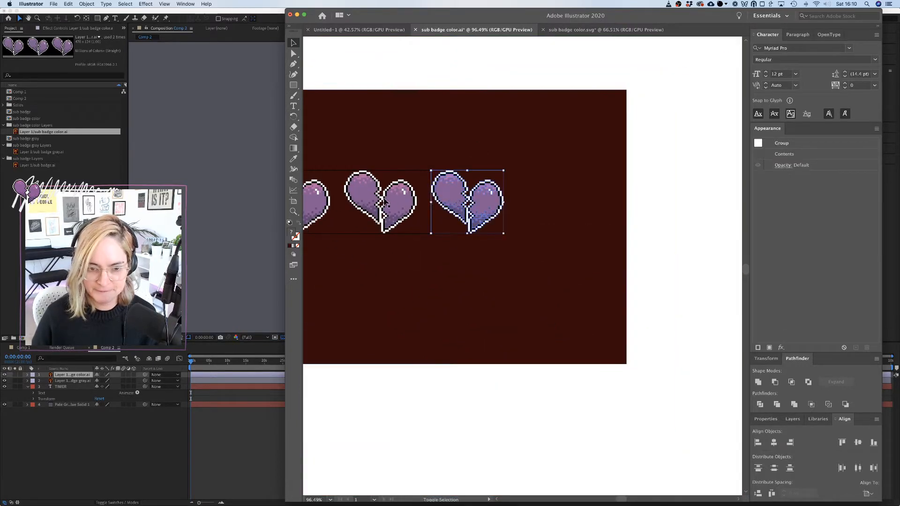
{"action": "left_click", "coordinate": [392, 210], "text": "shift"}
{"action": "scroll", "coordinate": [394, 212], "scroll_direction": "left", "scroll_amount": 6}
{"action": "left_click", "coordinate": [475, 228], "text": "shift"}
{"action": "key", "text": "shift+Up"}
{"action": "key", "text": "shift+Up"}
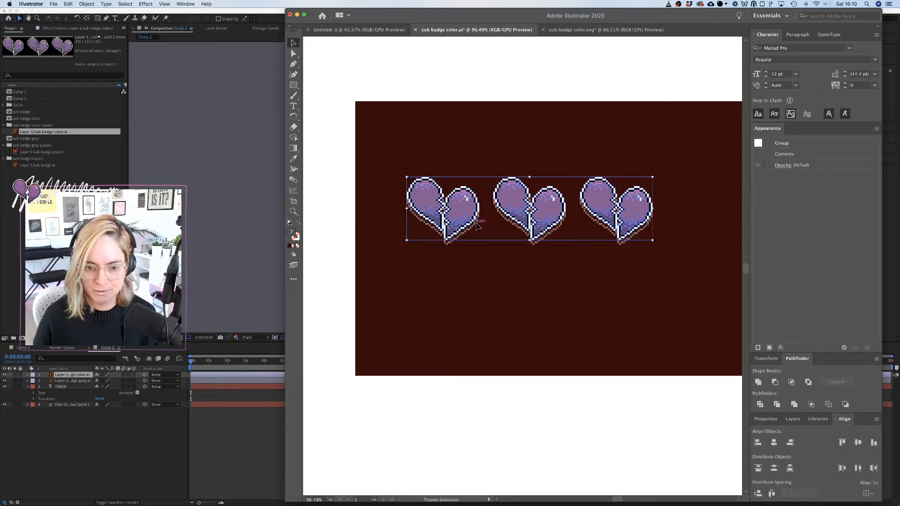
Select the three gray hearts beneath the purple ones and delete them.
{"action": "left_click", "coordinate": [533, 244]}
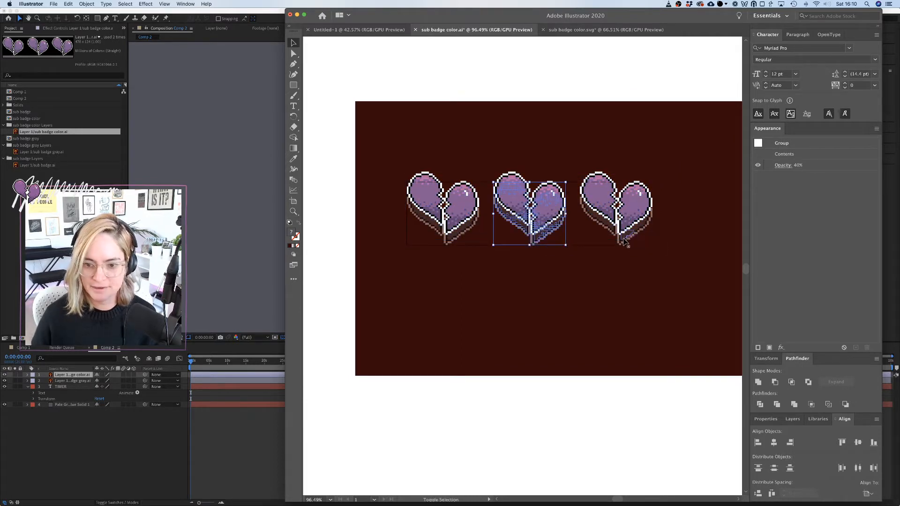
{"action": "left_click", "coordinate": [628, 243], "text": "shift"}
{"action": "left_click", "coordinate": [448, 238], "text": "shift"}
{"action": "key", "text": "Delete"}
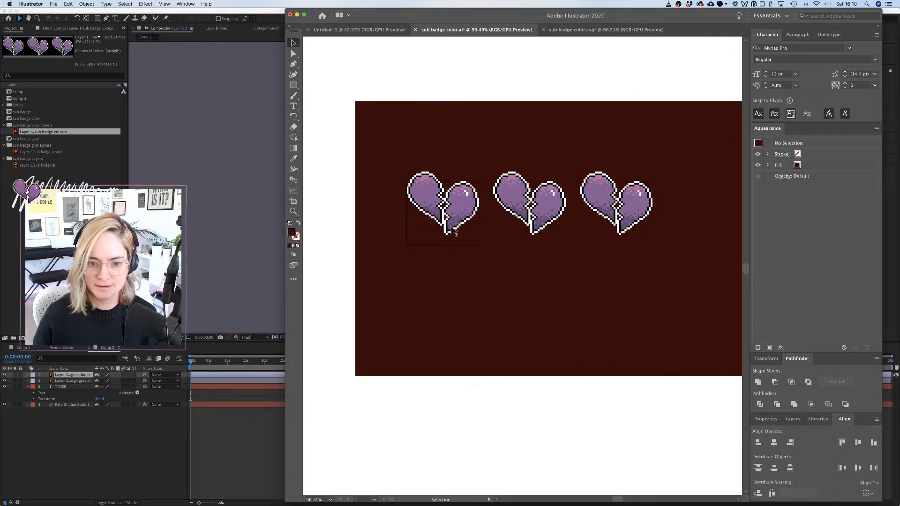
Select the three purple hearts and move them back down into the artboard.
{"action": "left_click", "coordinate": [446, 201]}
{"action": "left_click", "coordinate": [533, 202], "text": "shift"}
{"action": "left_click", "coordinate": [619, 207], "text": "shift"}
{"action": "key", "text": "shift+Down"}
{"action": "key", "text": "shift+Down"}
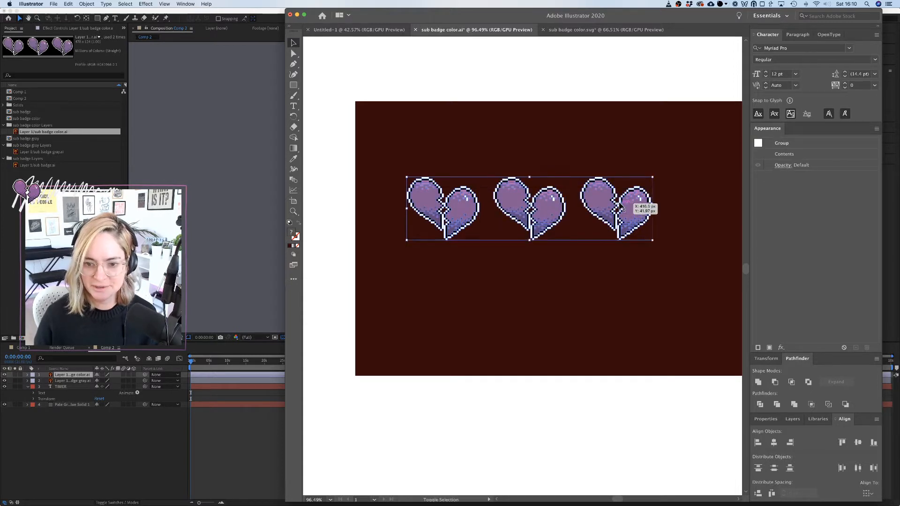
Delete the dark red background rectangle and save sub badge color.ai.
{"action": "left_click", "coordinate": [583, 146]}
{"action": "key", "text": "Delete"}
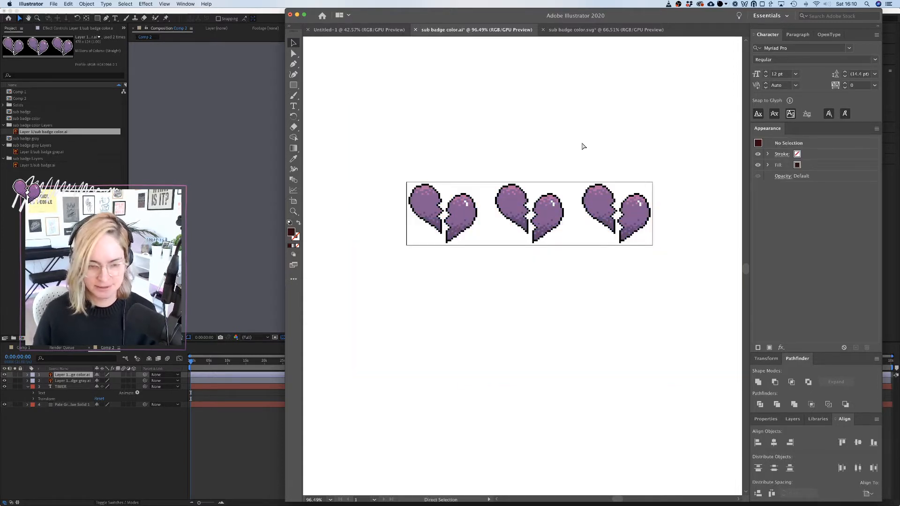
{"action": "key", "text": "super+s"}
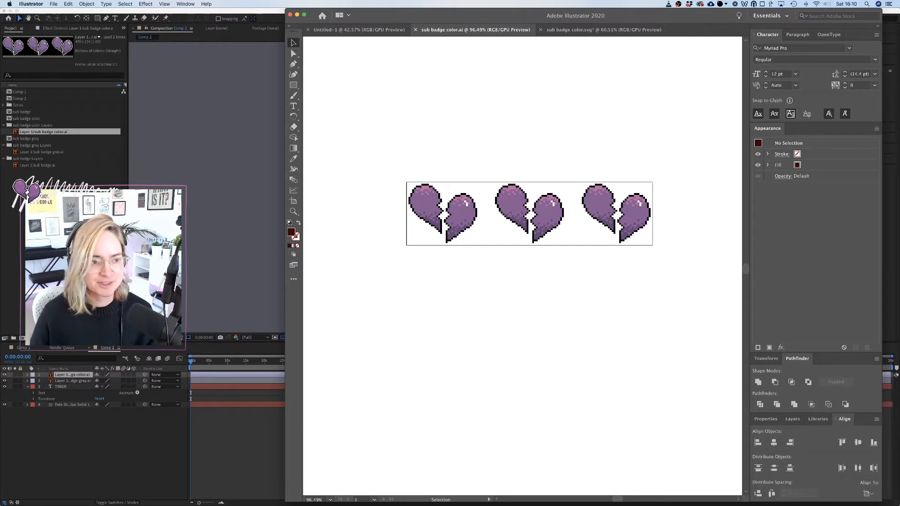
Switch to After Effects and examine how the updated purple hearts cover the gray row in Comp 2.
{"action": "key", "text": "super+Tab"}
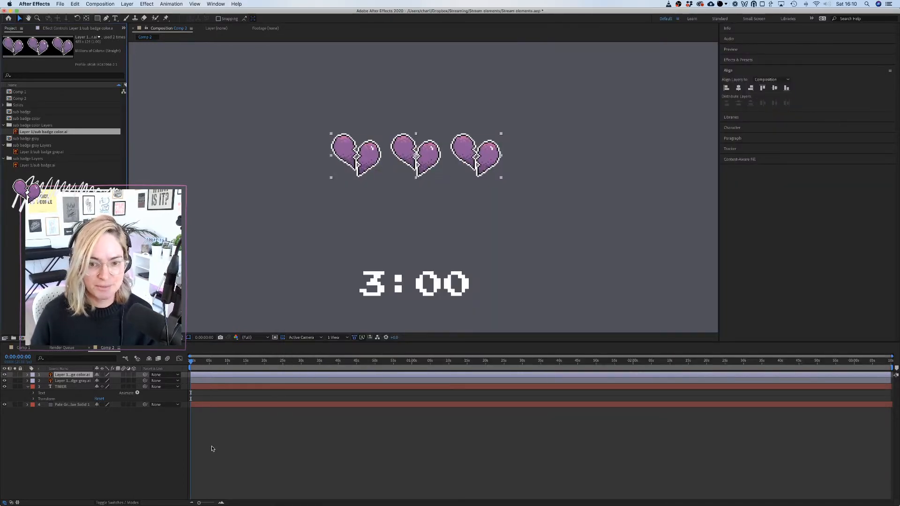
{"action": "left_click", "coordinate": [220, 458]}
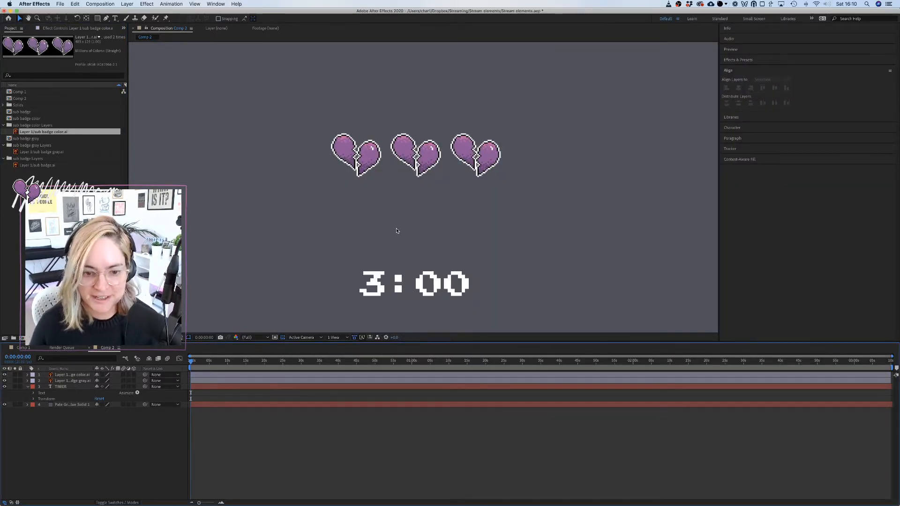
{"action": "scroll", "coordinate": [396, 231], "scroll_direction": "down", "scroll_amount": 3}
{"action": "scroll", "coordinate": [396, 231], "scroll_direction": "up", "scroll_amount": 6}
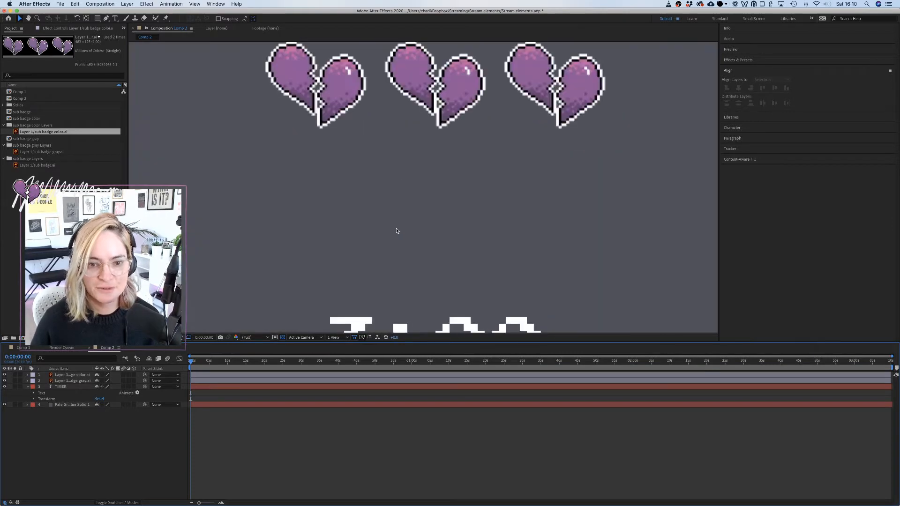
{"action": "scroll", "coordinate": [396, 231], "scroll_direction": "down", "scroll_amount": 5}
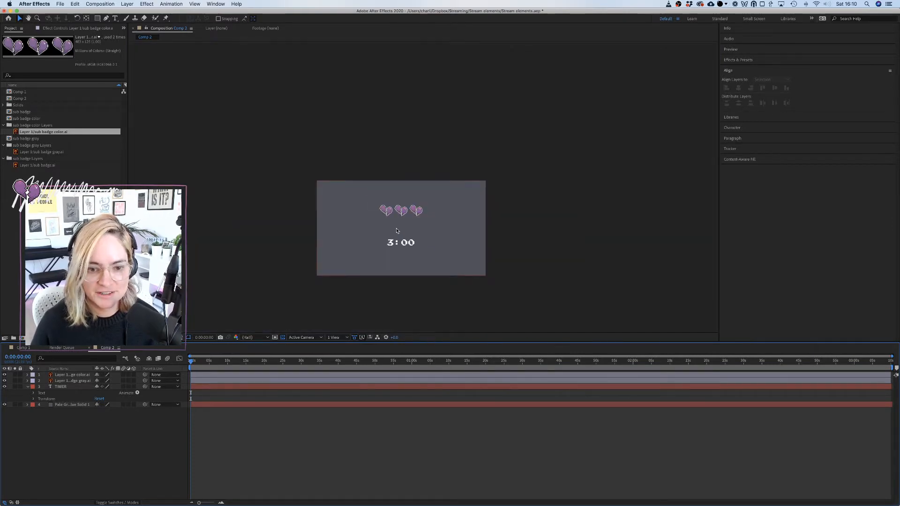
{"action": "scroll", "coordinate": [396, 230], "scroll_direction": "up", "scroll_amount": 2}
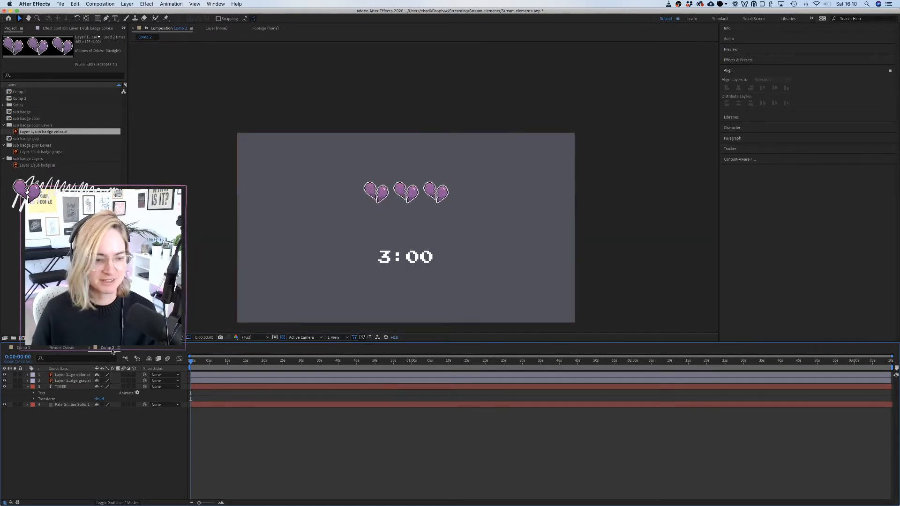
Open Comp 1 and preview its floating heart animation from the start.
{"action": "left_click", "coordinate": [75, 376]}
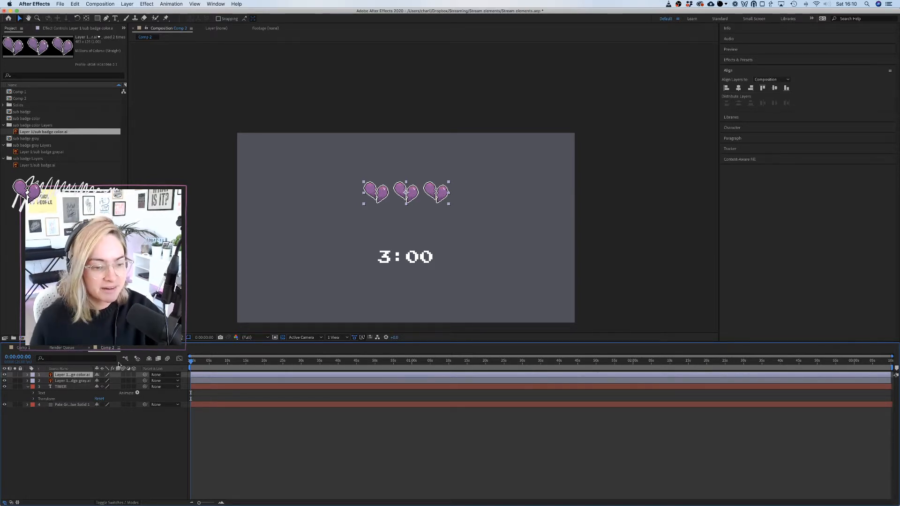
{"action": "left_click", "coordinate": [22, 348]}
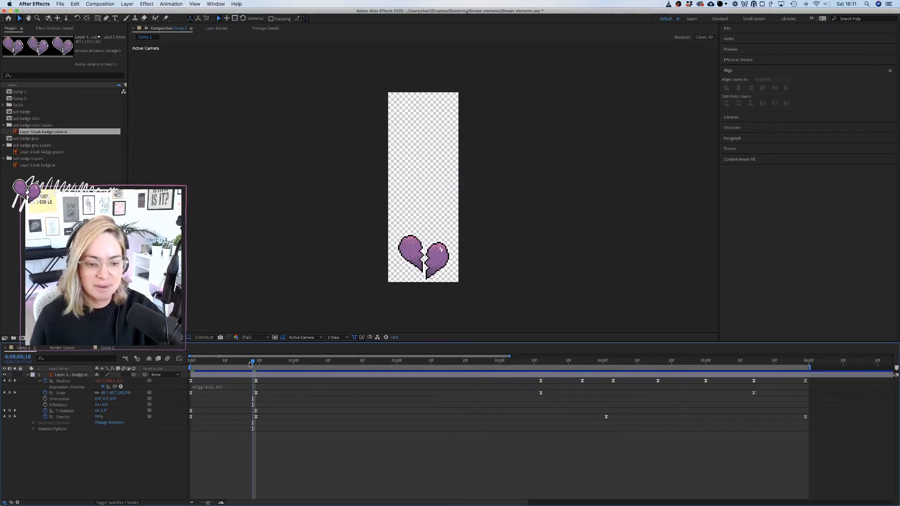
{"action": "left_click_drag", "start_coordinate": [251, 365], "coordinate": [178, 359]}
{"action": "key", "text": "space"}
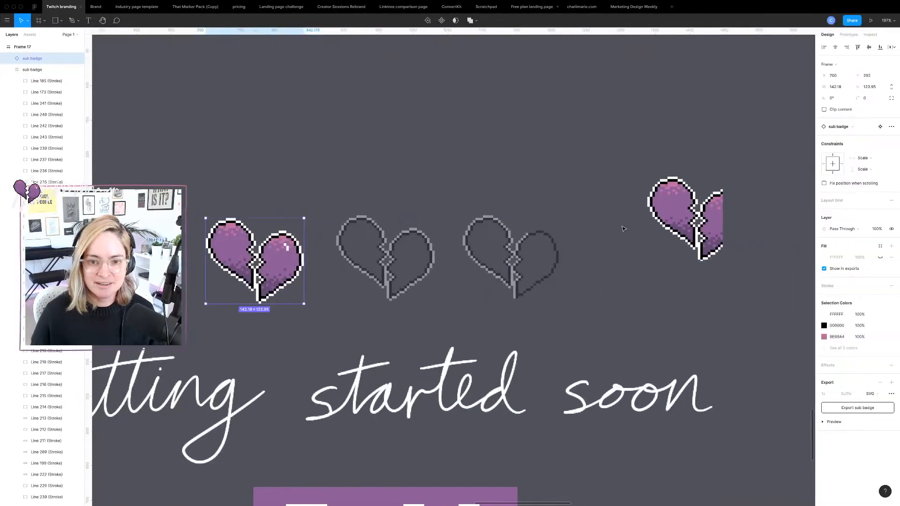
Look over the Twitch branding frames in Figma, including the countdown layout and the webcam overlay with its follower alert.
{"action": "scroll", "coordinate": [624, 228], "scroll_direction": "down", "scroll_amount": 10}
{"action": "scroll", "coordinate": [623, 229], "scroll_direction": "up", "scroll_amount": 6}
{"action": "scroll", "coordinate": [623, 229], "scroll_direction": "right", "scroll_amount": 5}
{"action": "scroll", "coordinate": [624, 228], "scroll_direction": "left", "scroll_amount": 3}
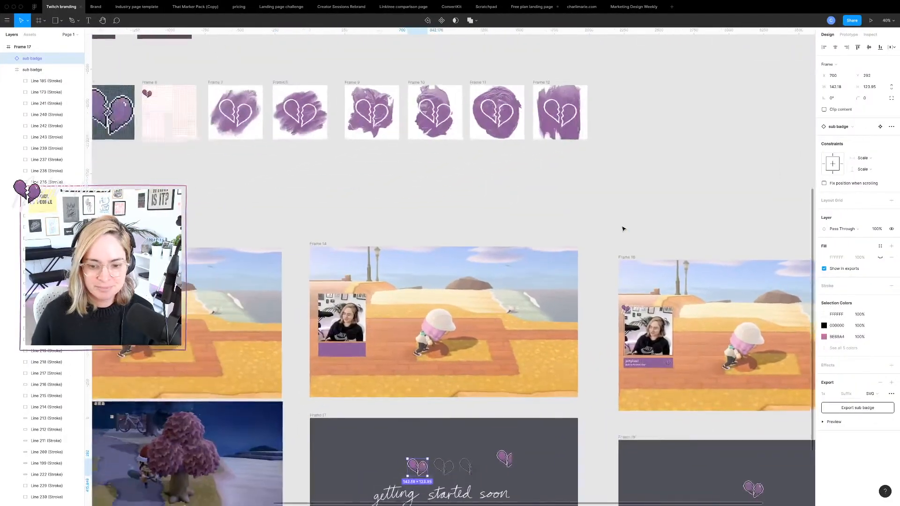
{"action": "scroll", "coordinate": [624, 229], "scroll_direction": "right", "scroll_amount": 4}
{"action": "scroll", "coordinate": [507, 327], "scroll_direction": "up", "scroll_amount": 10}
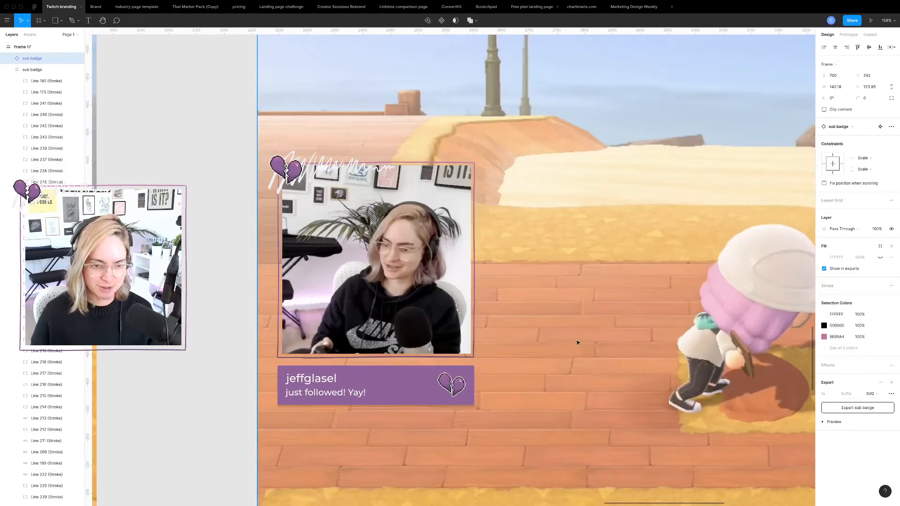
{"action": "scroll", "coordinate": [459, 320], "scroll_direction": "down", "scroll_amount": 6}
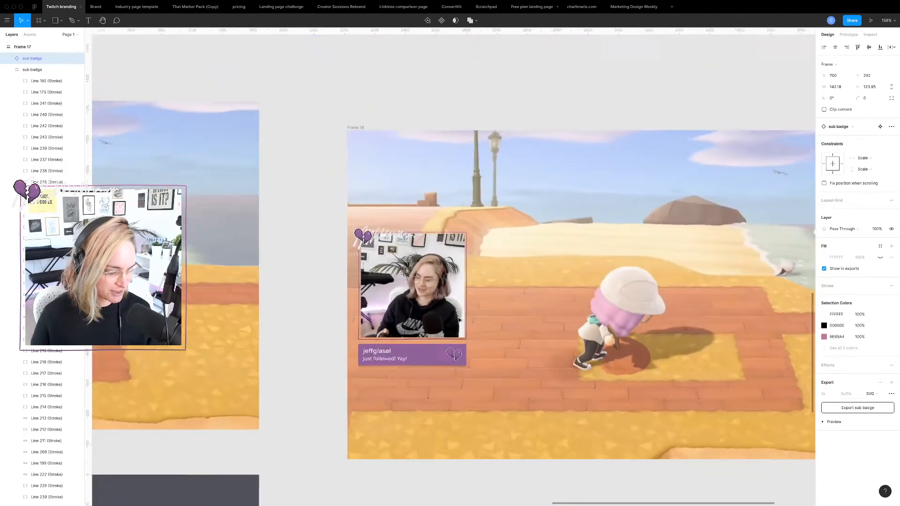
Switch to After Effects and draw a rectangular mask around all three purple hearts on the color layer in Comp 2.
{"action": "key", "text": "super+Tab"}
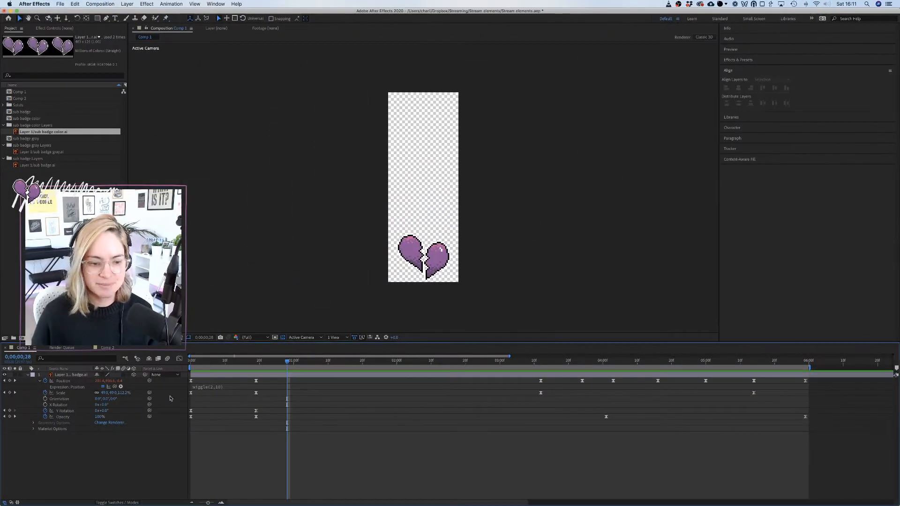
{"action": "left_click", "coordinate": [107, 348]}
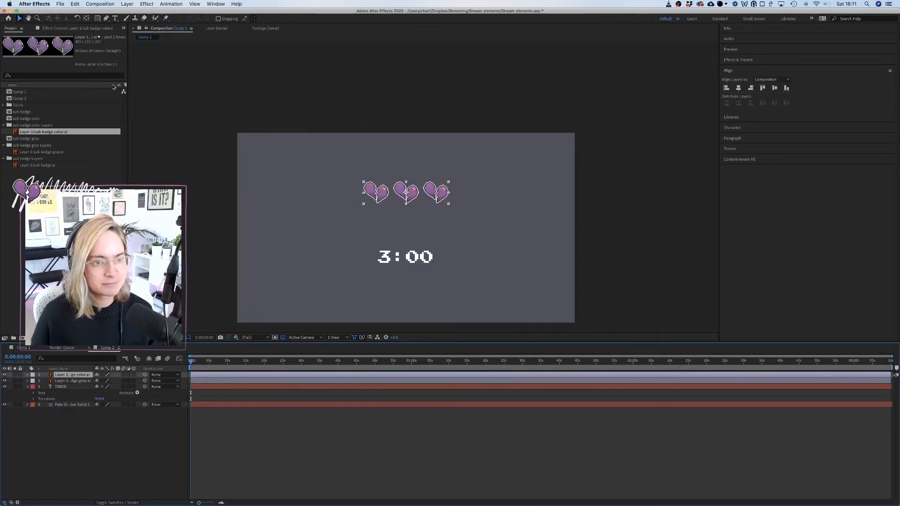
{"action": "left_click", "coordinate": [98, 19]}
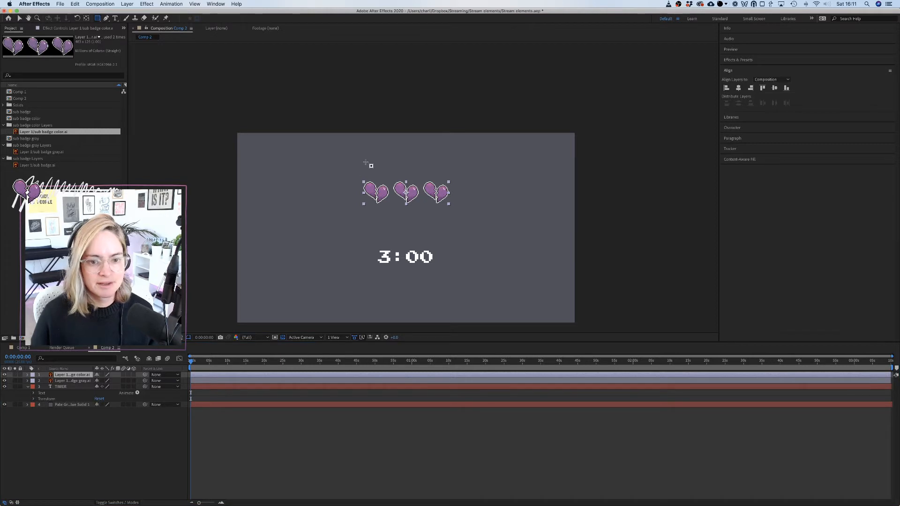
{"action": "left_click_drag", "start_coordinate": [358, 174], "coordinate": [453, 207]}
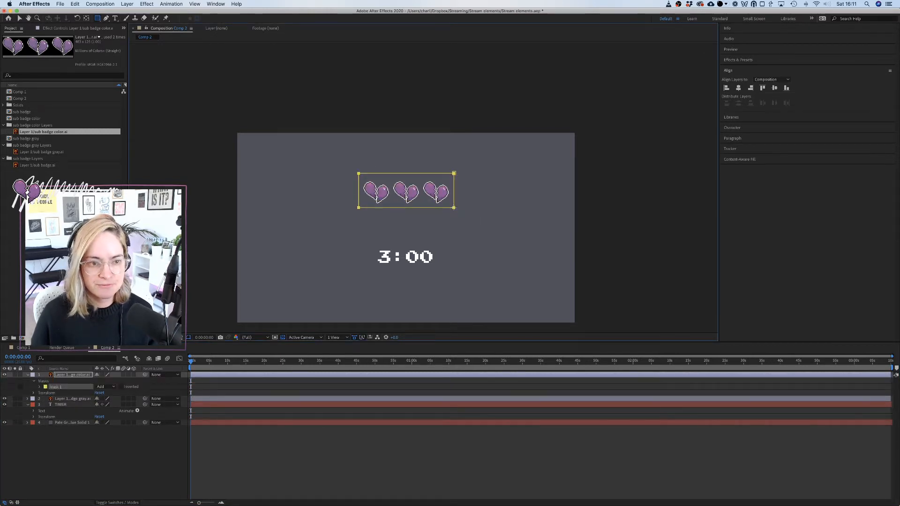
Expand the properties of the purple hearts' mask and set its Mask Feather to 49 pixels.
{"action": "left_click", "coordinate": [40, 387]}
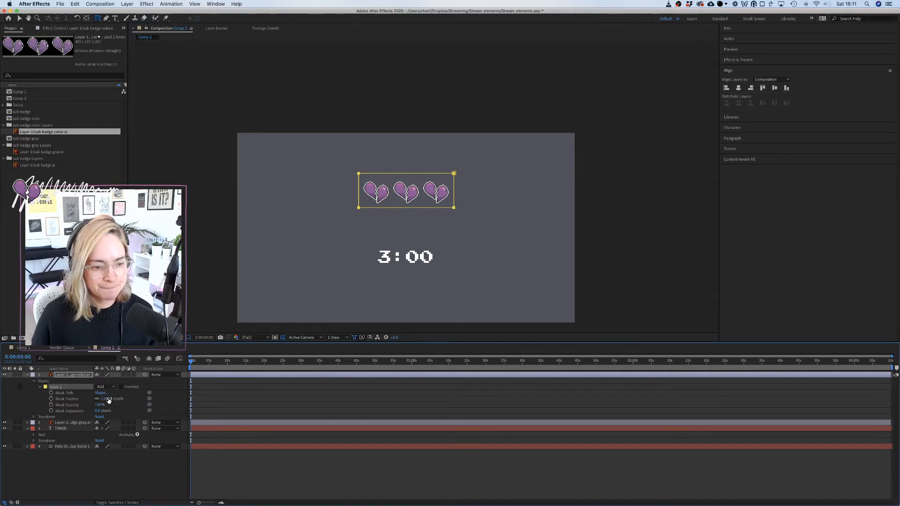
{"action": "left_click_drag", "start_coordinate": [109, 401], "coordinate": [116, 399]}
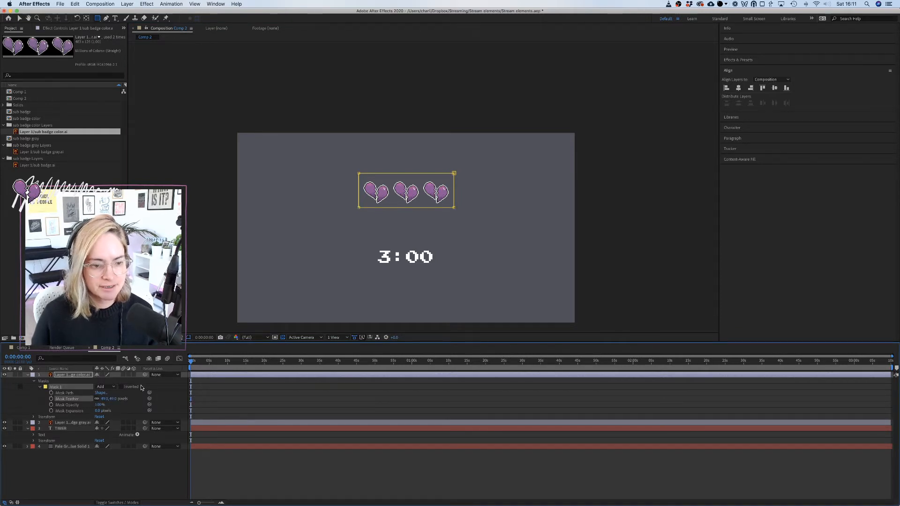
{"action": "left_click", "coordinate": [296, 400]}
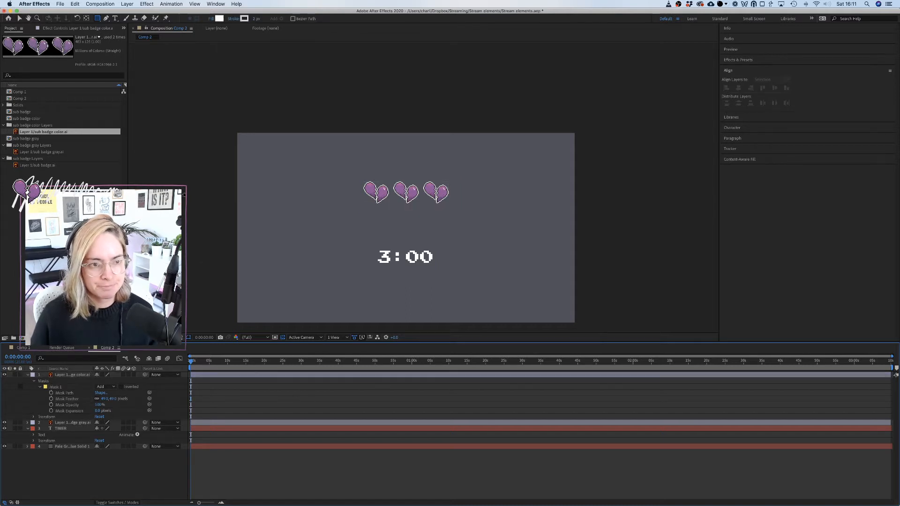
Enable Mask Path keyframing for the purple hearts and move the full-width keyframe to about 3:00, where the timer reaches 0:00.
{"action": "left_click", "coordinate": [51, 392]}
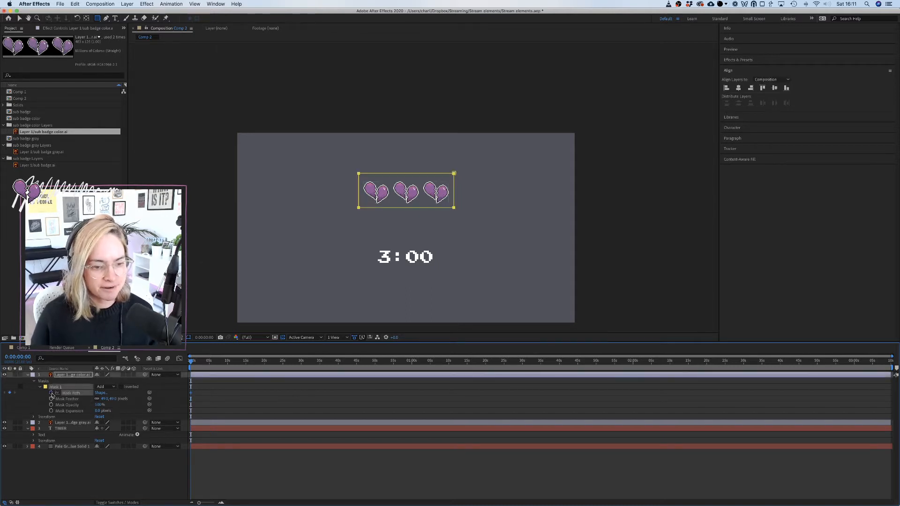
{"action": "left_click_drag", "start_coordinate": [190, 394], "coordinate": [327, 393]}
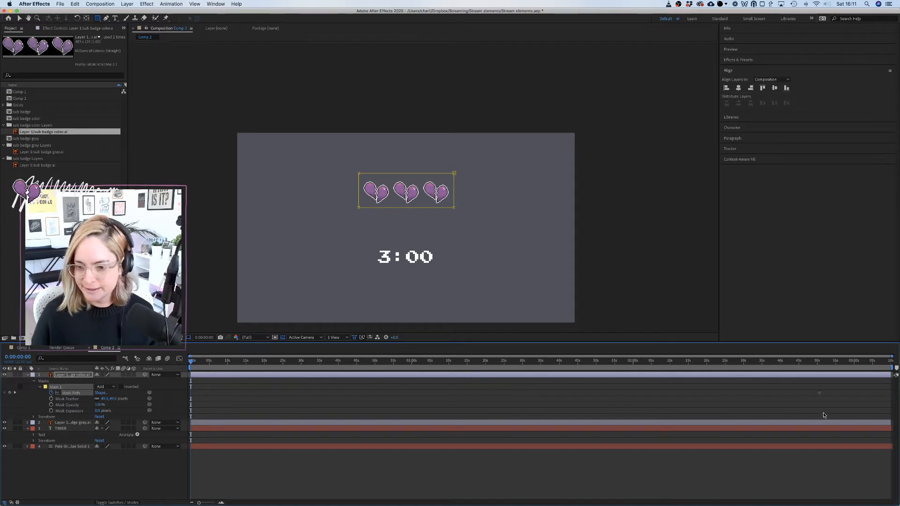
{"action": "left_click_drag", "start_coordinate": [824, 415], "coordinate": [835, 397]}
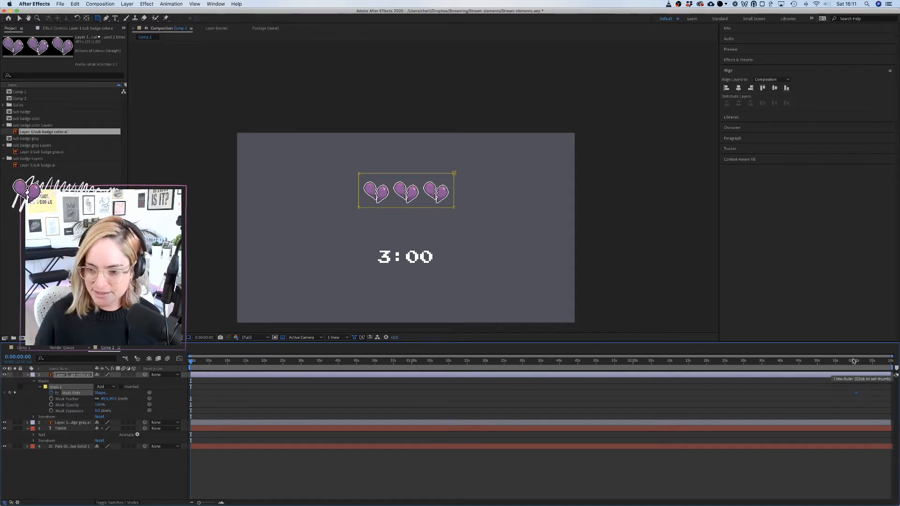
{"action": "left_click", "coordinate": [855, 364]}
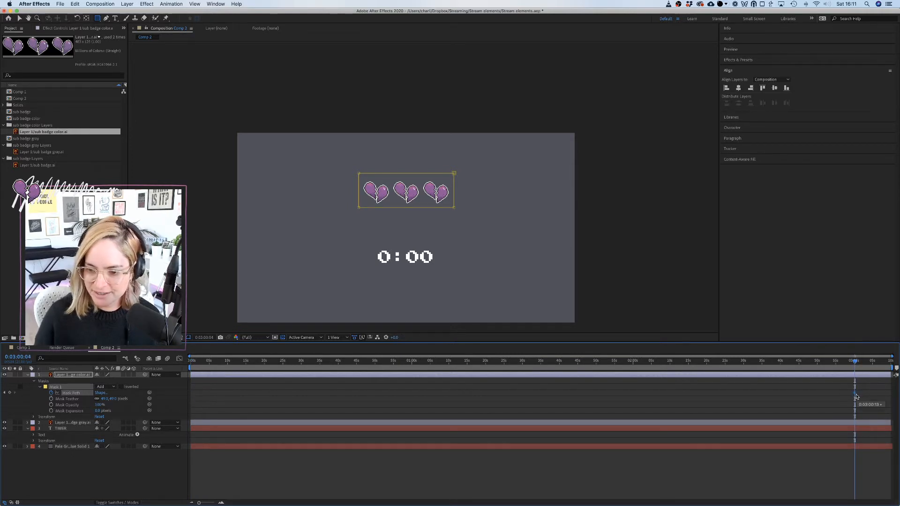
Add a Mask Path keyframe at time 0 and collapse the mask to a thin strip left of the first heart.
{"action": "left_click_drag", "start_coordinate": [855, 361], "coordinate": [179, 377]}
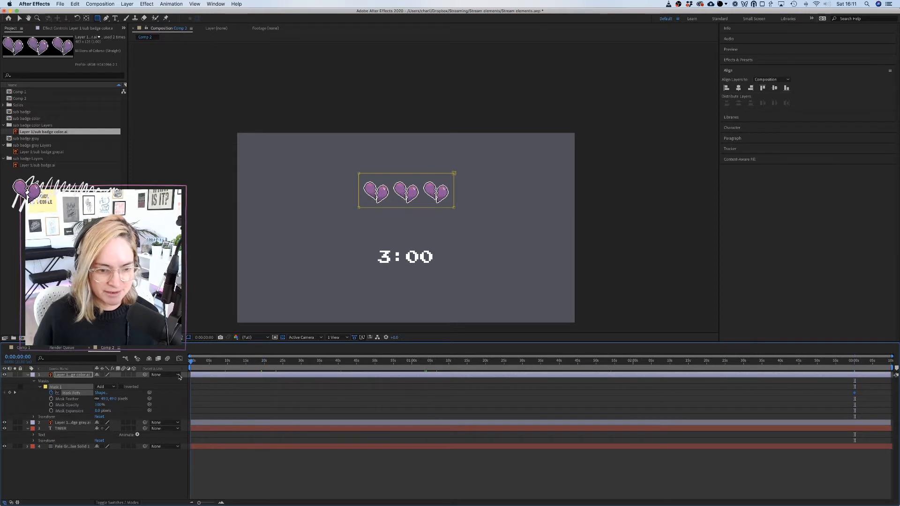
{"action": "left_click", "coordinate": [10, 393]}
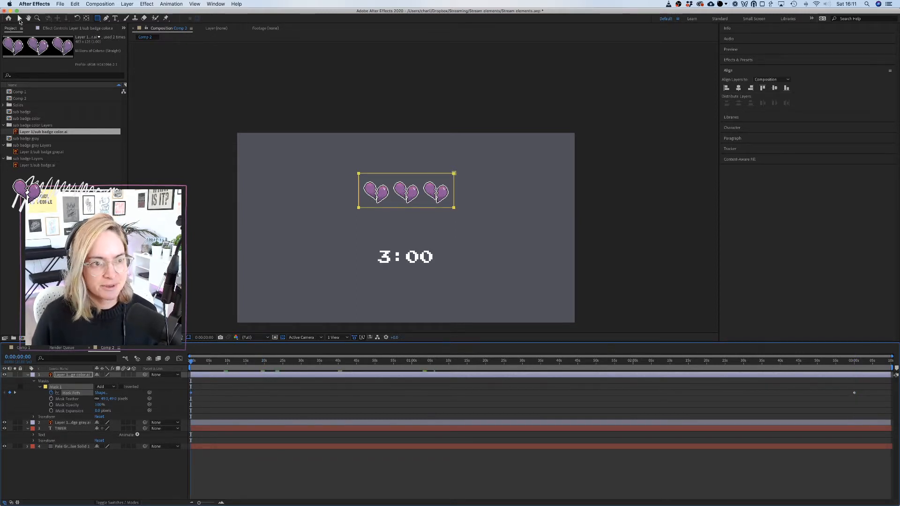
{"action": "left_click", "coordinate": [19, 19]}
{"action": "left_click_drag", "start_coordinate": [454, 195], "coordinate": [434, 194]}
{"action": "key", "text": "super+z"}
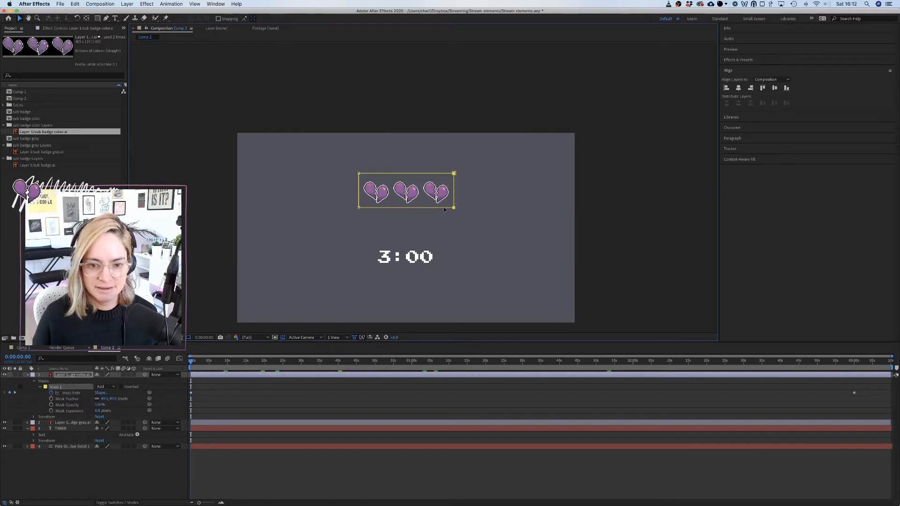
{"action": "left_click_drag", "start_coordinate": [453, 207], "coordinate": [360, 205]}
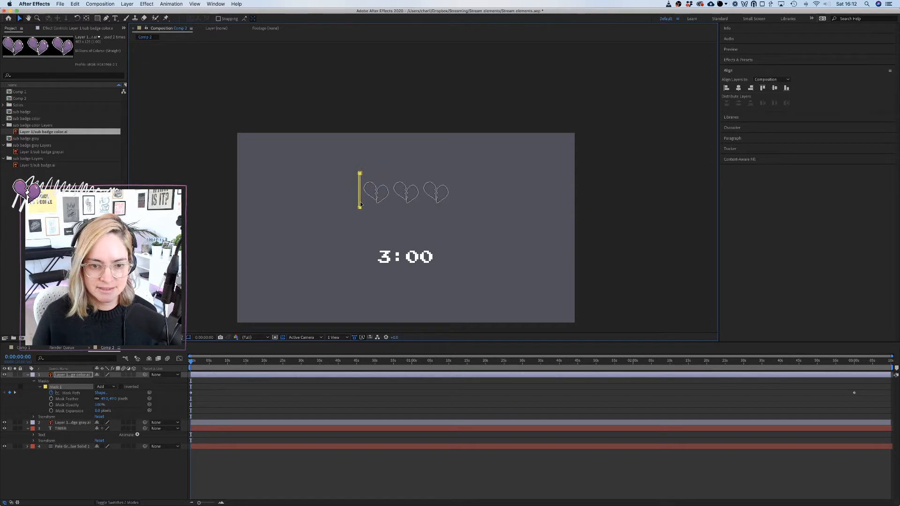
{"action": "left_click", "coordinate": [319, 465]}
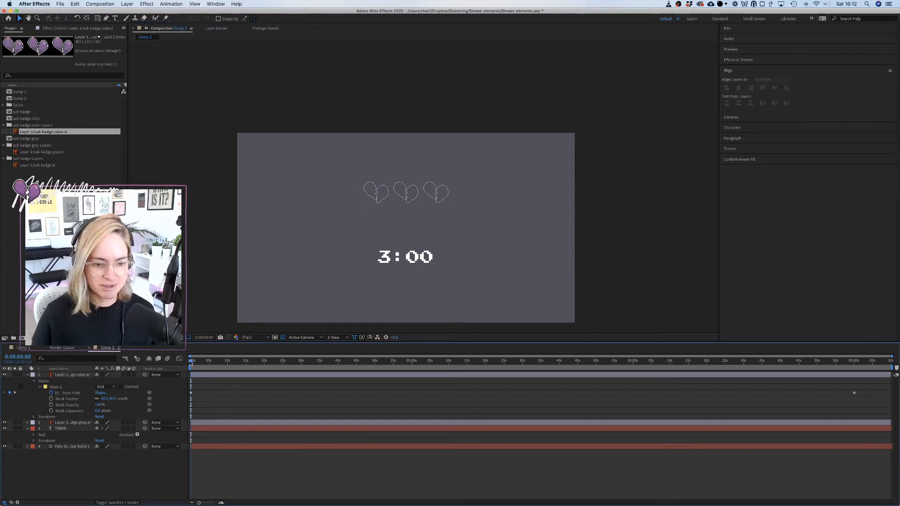
Scrub Comp 2 to check how the purple fill crosses the hearts and inspect its soft edge, then return to the start.
{"action": "left_click_drag", "start_coordinate": [190, 362], "coordinate": [174, 408]}
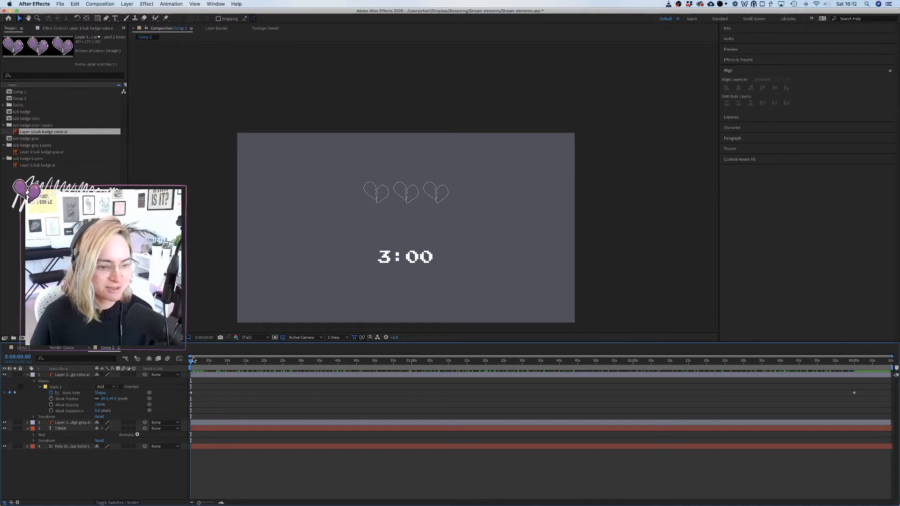
{"action": "mouse_move", "coordinate": [191, 361]}
{"action": "left_mouse_down"}
{"action": "mouse_move", "coordinate": [394, 362]}
{"action": "mouse_move", "coordinate": [194, 370]}
{"action": "left_mouse_up"}
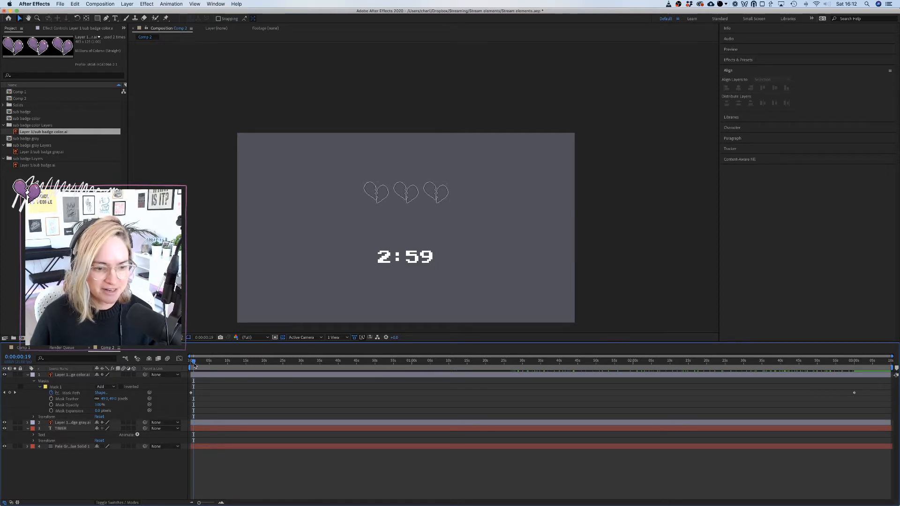
{"action": "left_click_drag", "start_coordinate": [187, 364], "coordinate": [531, 375]}
{"action": "scroll", "coordinate": [427, 217], "scroll_direction": "up", "scroll_amount": 5}
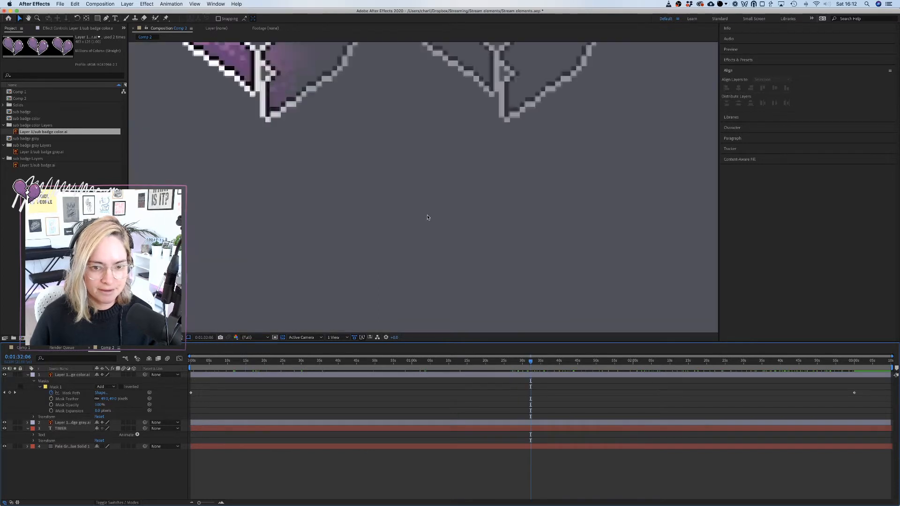
{"action": "scroll", "coordinate": [427, 217], "scroll_direction": "down", "scroll_amount": 8}
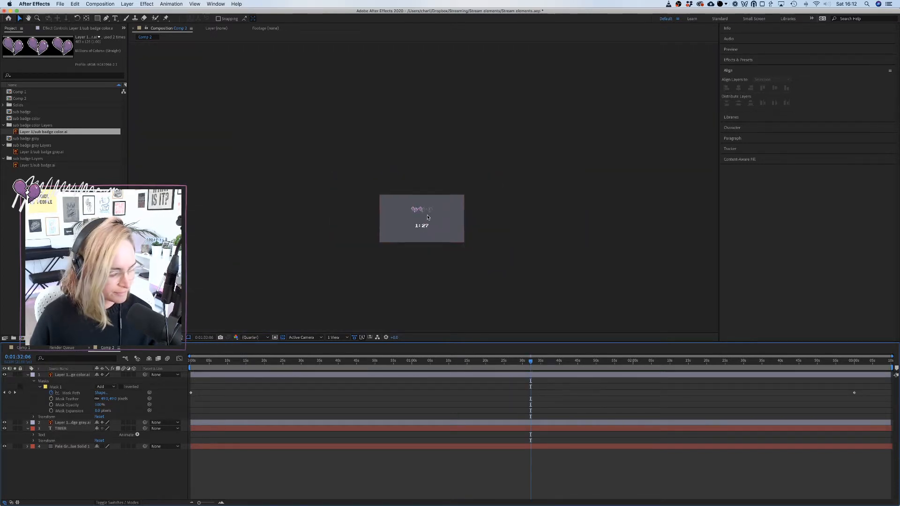
{"action": "scroll", "coordinate": [427, 217], "scroll_direction": "up", "scroll_amount": 2}
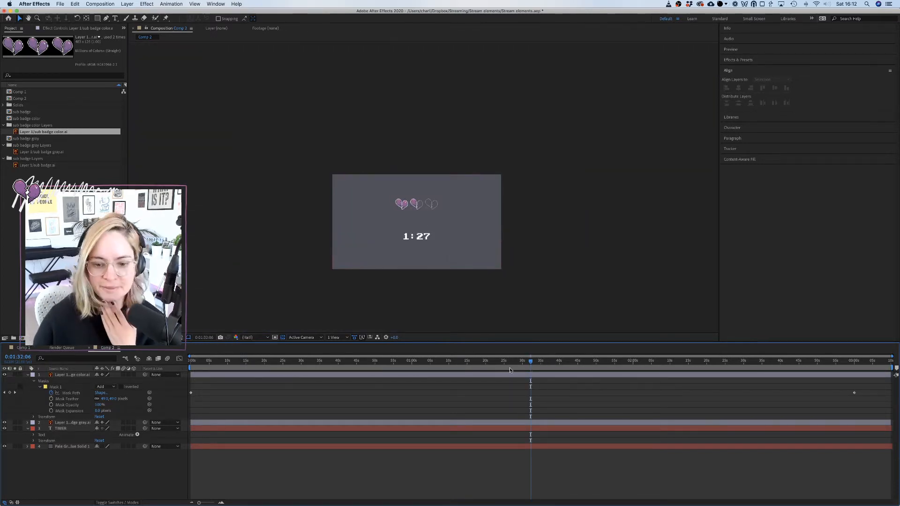
{"action": "scroll", "coordinate": [505, 245], "scroll_direction": "up", "scroll_amount": 3}
{"action": "scroll", "coordinate": [504, 245], "scroll_direction": "down", "scroll_amount": 1}
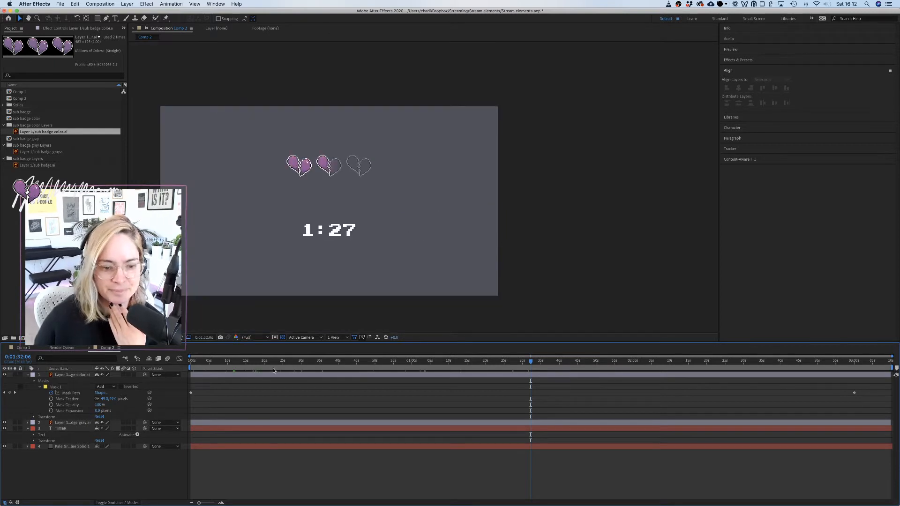
{"action": "key", "text": "Home"}
Switch to Finder and move frame_17.png from Downloads into the _assets folder.
{"action": "left_click", "coordinate": [141, 488]}
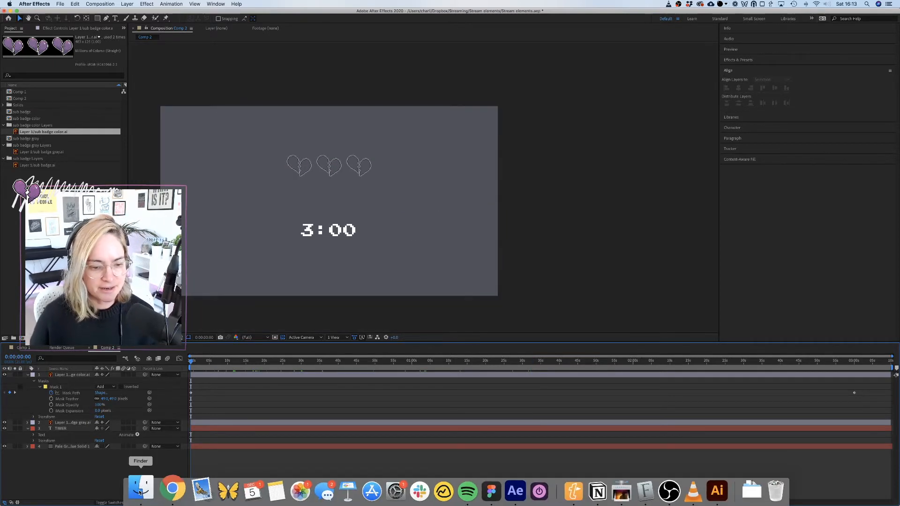
{"action": "scroll", "coordinate": [649, 172], "scroll_direction": "left", "scroll_amount": 3}
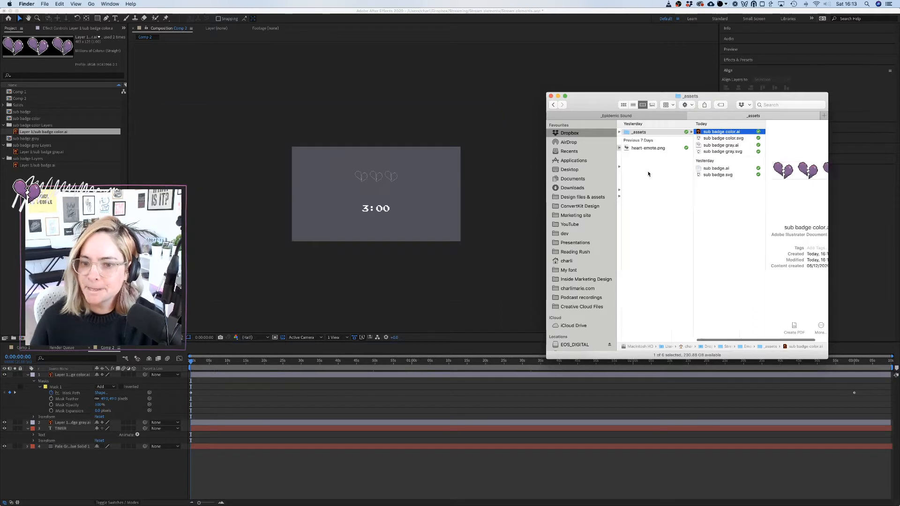
{"action": "left_click", "coordinate": [641, 116]}
{"action": "left_click", "coordinate": [571, 187]}
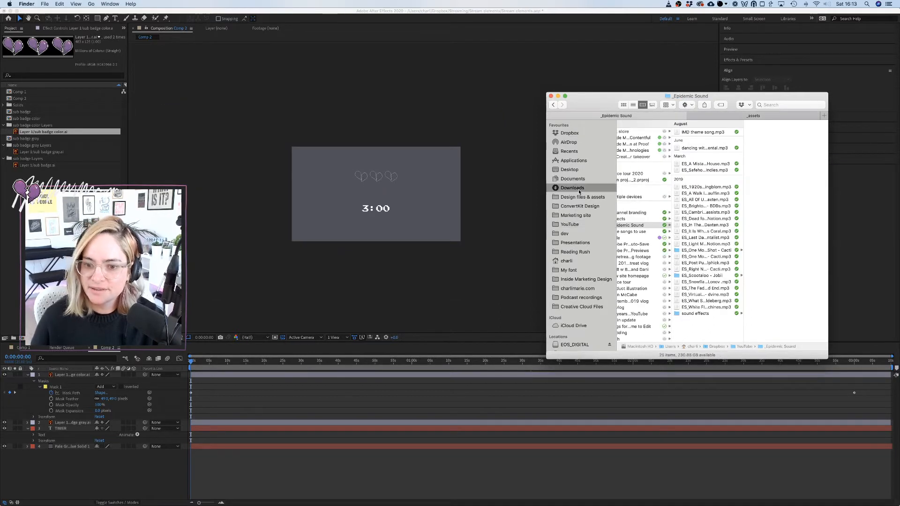
{"action": "left_click", "coordinate": [639, 132]}
{"action": "left_click_drag", "start_coordinate": [639, 132], "coordinate": [771, 217]}
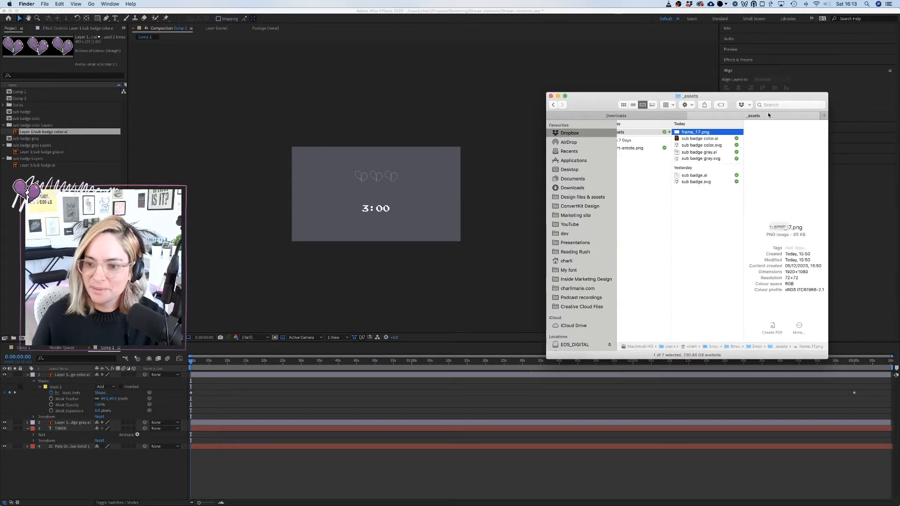
Import frame_17.png into the After Effects project and add it to Comp 2 as the topmost layer.
{"action": "left_click", "coordinate": [702, 132]}
{"action": "left_click", "coordinate": [713, 158]}
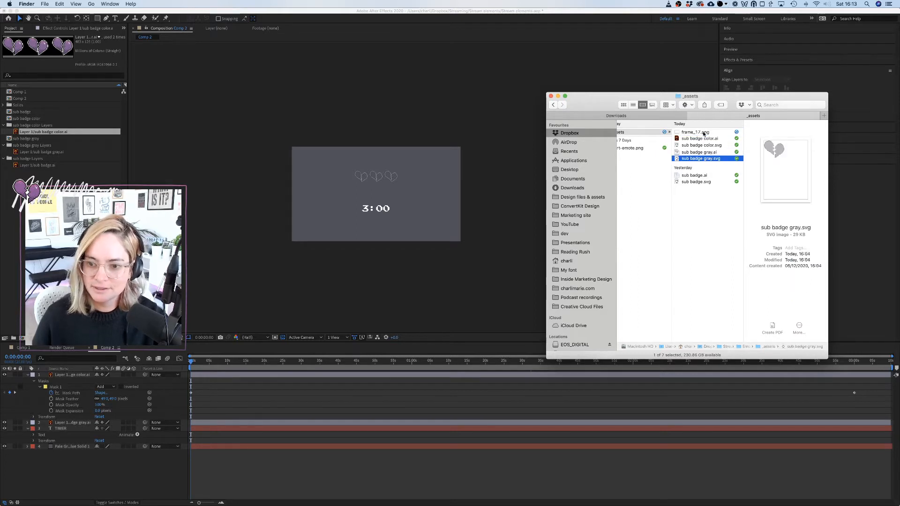
{"action": "left_click", "coordinate": [704, 133]}
{"action": "left_click_drag", "start_coordinate": [701, 133], "coordinate": [21, 208]}
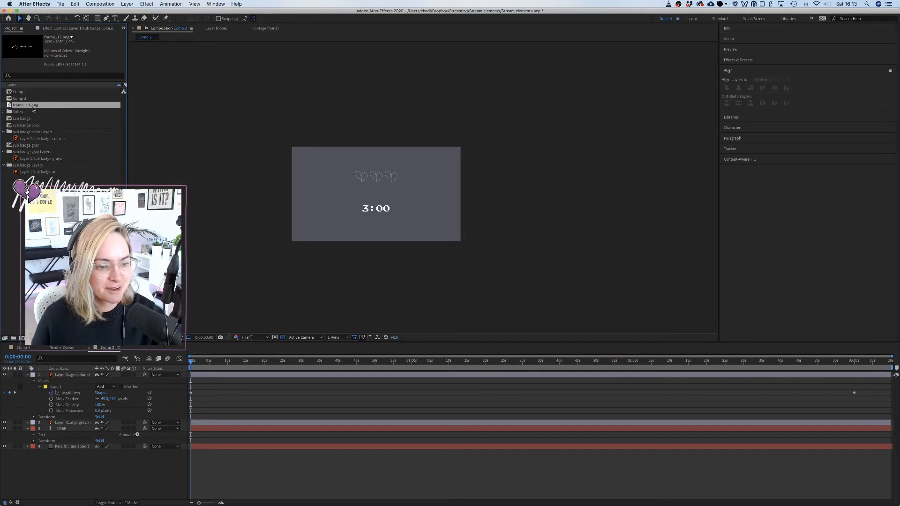
{"action": "left_click_drag", "start_coordinate": [33, 106], "coordinate": [79, 377]}
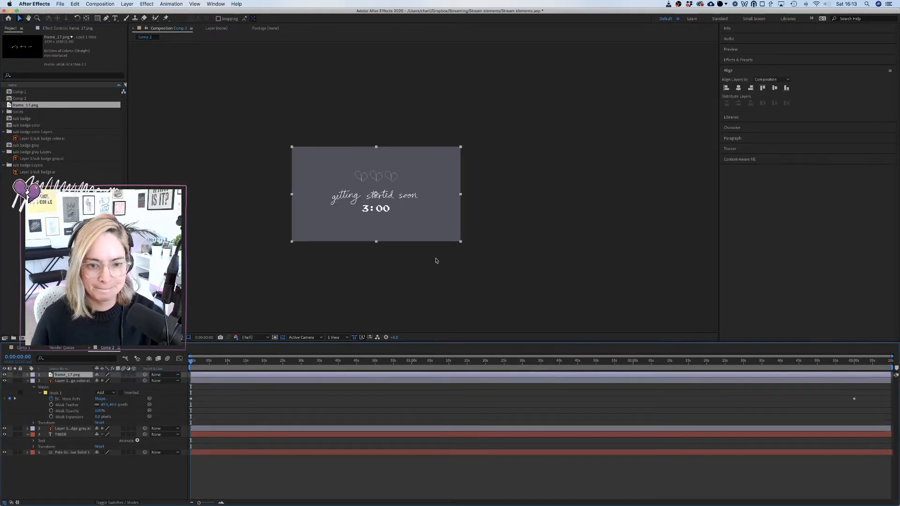
Nudge the "getting started soon" lettering up between the hearts and the timer, and scrub to about 37 seconds to preview it.
{"action": "scroll", "coordinate": [417, 217], "scroll_direction": "up", "scroll_amount": 3}
{"action": "scroll", "coordinate": [417, 217], "scroll_direction": "down", "scroll_amount": 3}
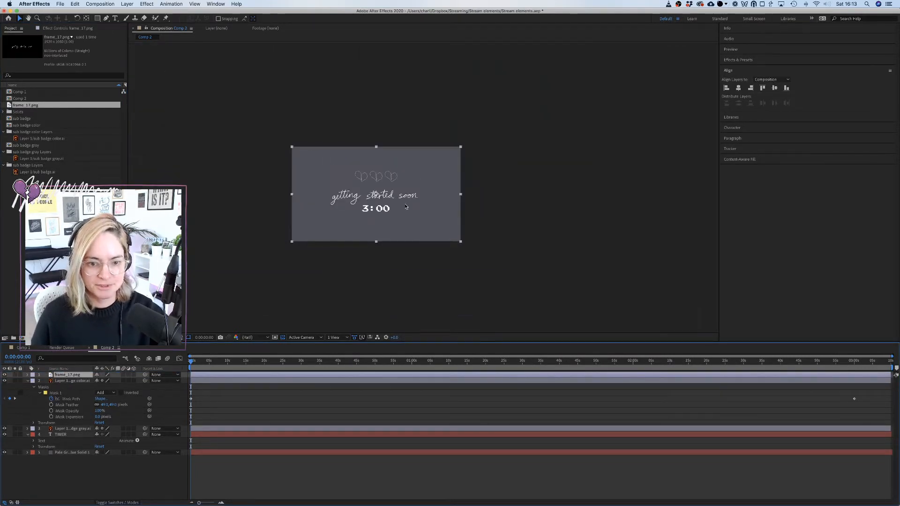
{"action": "left_click", "coordinate": [403, 200]}
{"action": "key", "text": "shift+Up"}
{"action": "key", "text": "shift+Up"}
{"action": "key", "text": "shift+Up"}
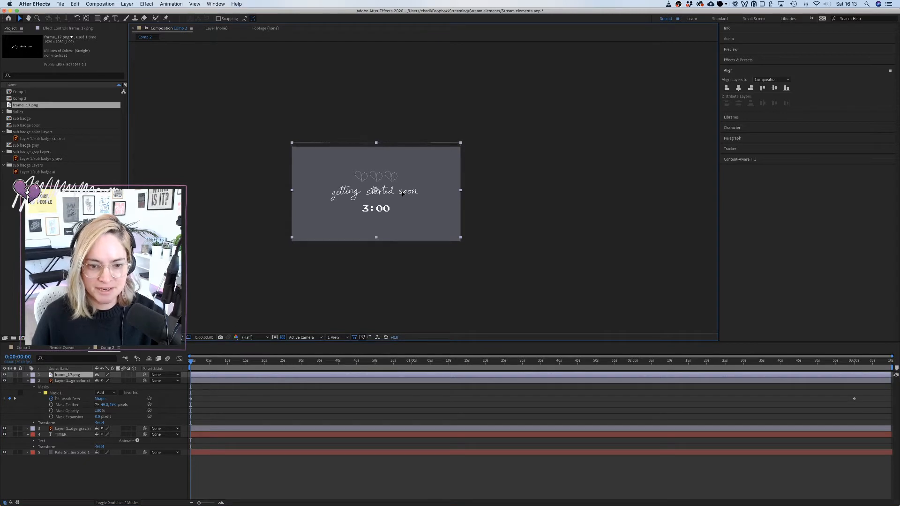
{"action": "left_click_drag", "start_coordinate": [192, 362], "coordinate": [328, 362]}
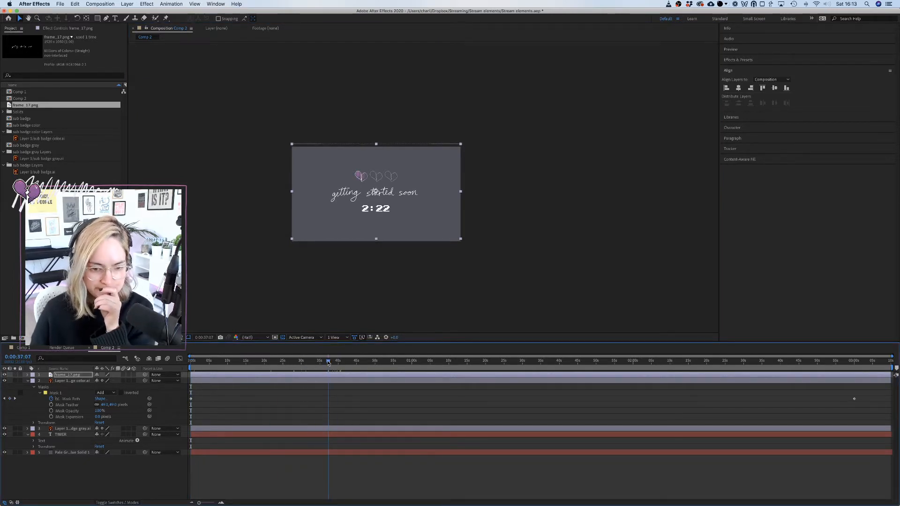
Add an empty shape layer directly above the pale gray-blue background solid in Comp 2.
{"action": "left_click", "coordinate": [230, 453]}
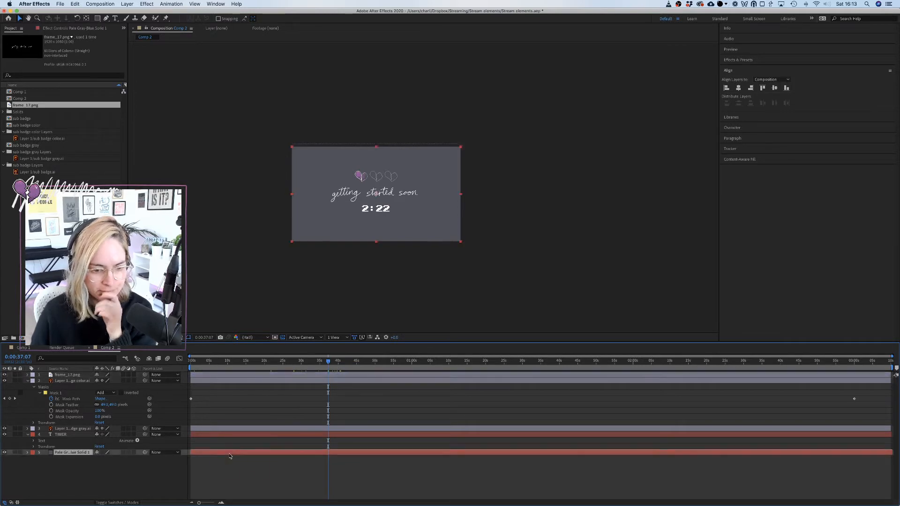
{"action": "left_click", "coordinate": [103, 2]}
{"action": "mouse_move", "coordinate": [125, 4]}
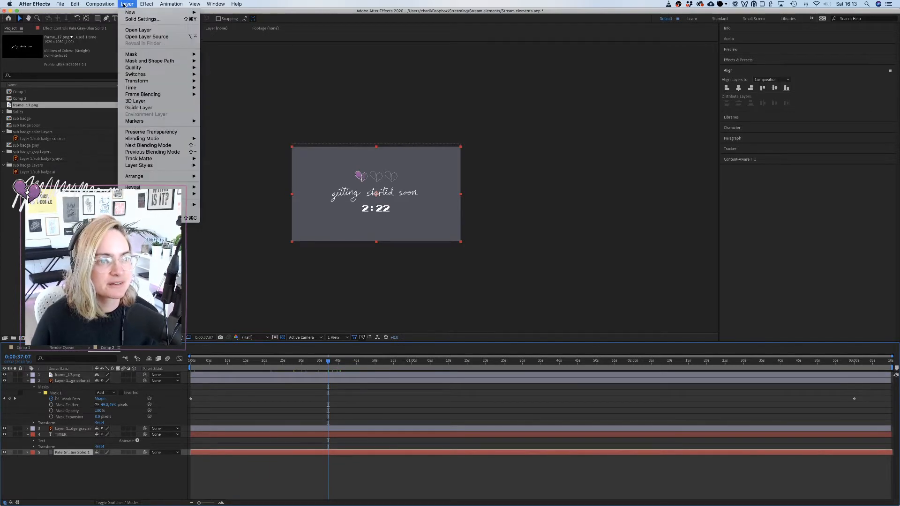
{"action": "mouse_move", "coordinate": [178, 12]}
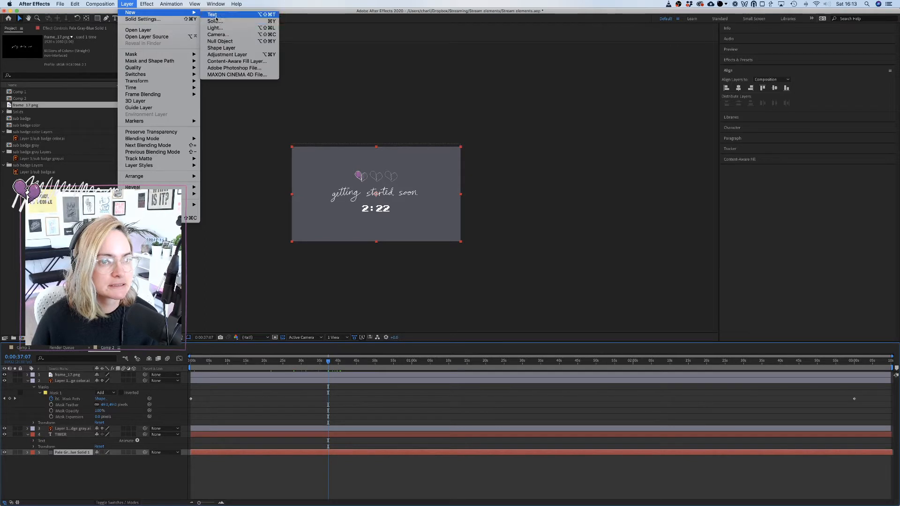
{"action": "left_click", "coordinate": [228, 49]}
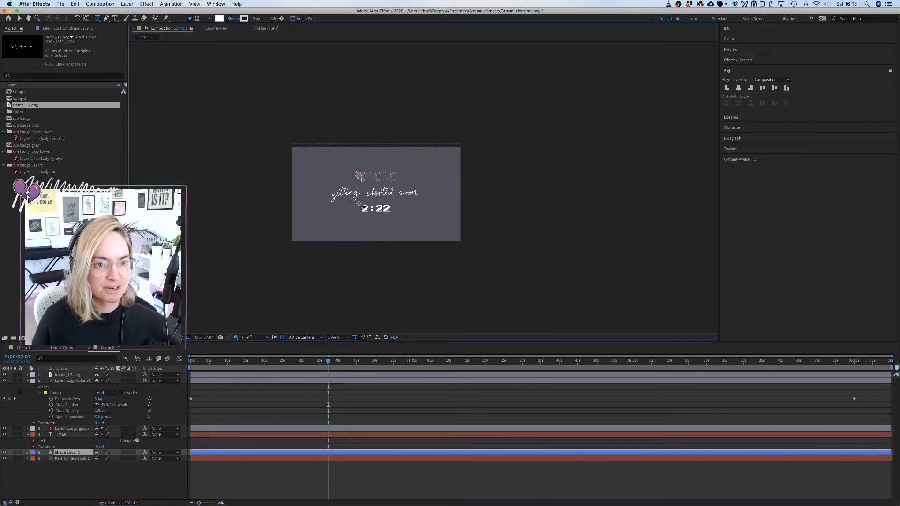
Set the shape layer's fill color to the purple 8C5B97.
{"action": "left_click", "coordinate": [244, 18]}
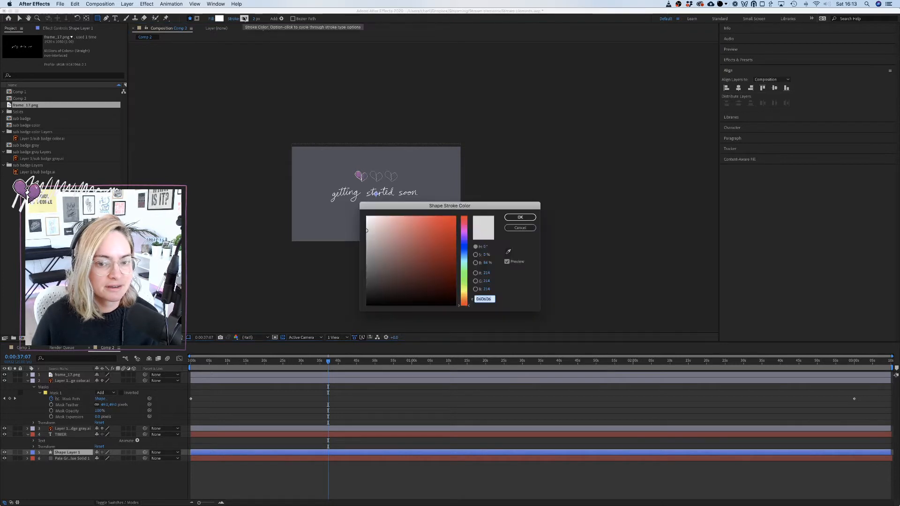
{"action": "left_click", "coordinate": [521, 218]}
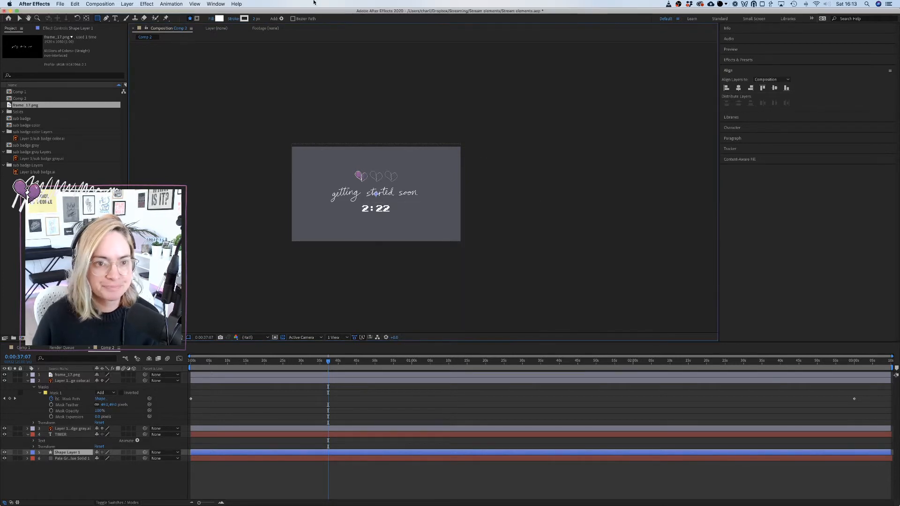
{"action": "left_click", "coordinate": [219, 18]}
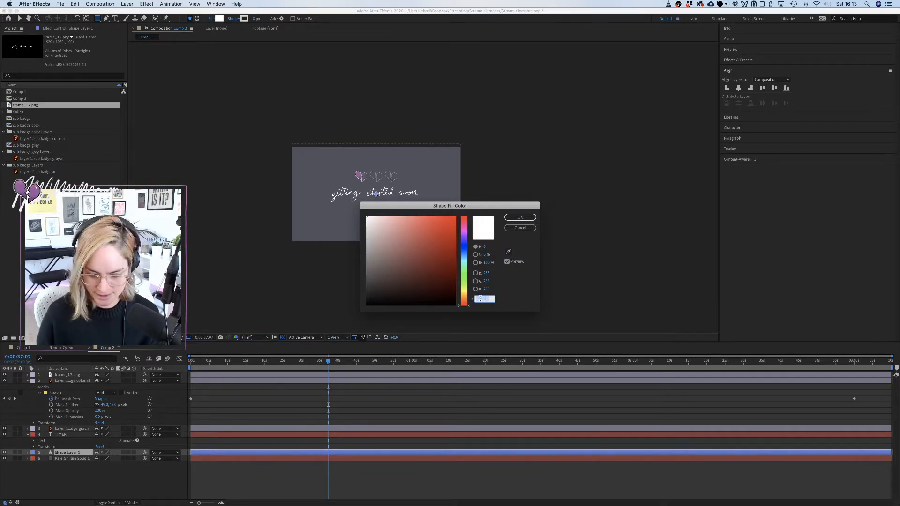
{"action": "type", "text": "c"}
{"action": "key", "text": "BackSpace"}
{"action": "type", "text": "8C5B97"}
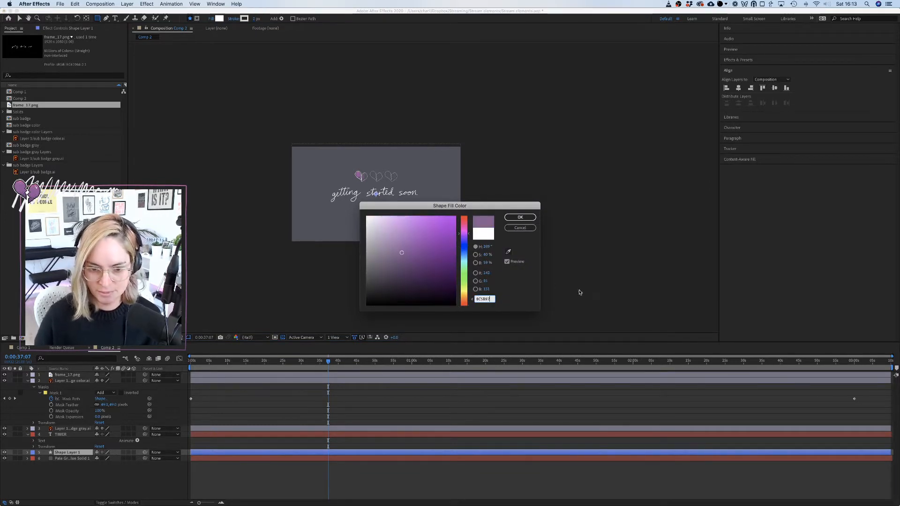
{"action": "left_click", "coordinate": [524, 291]}
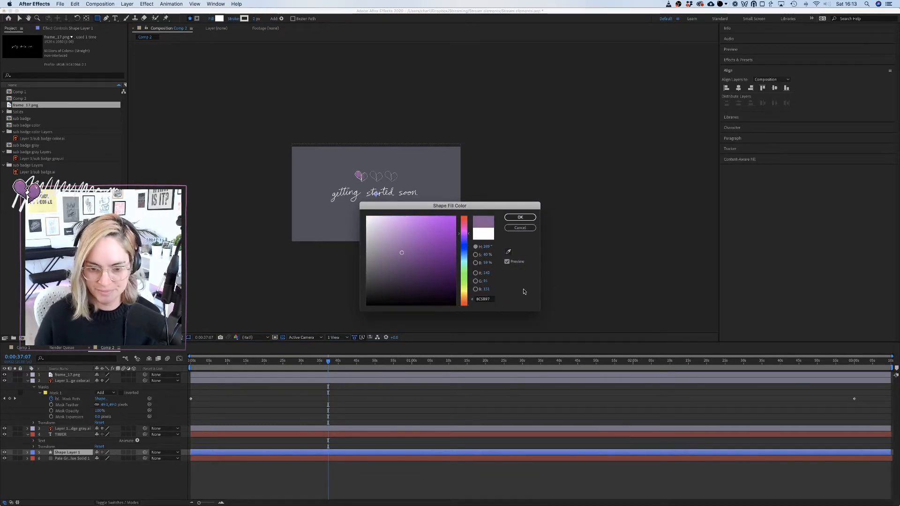
{"action": "left_click", "coordinate": [520, 217]}
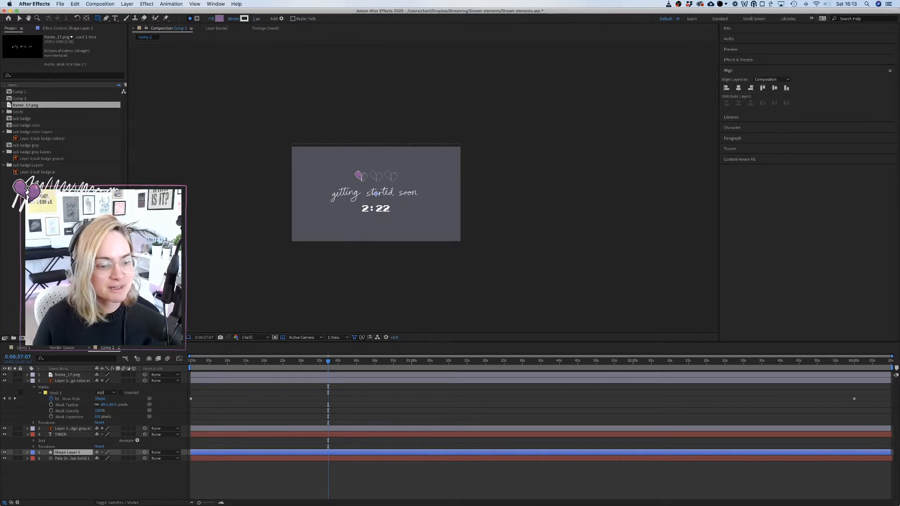
Draw a rounded rectangle on the shape layer as a purple box behind the timer digits, with even padding around them.
{"action": "left_click", "coordinate": [27, 453]}
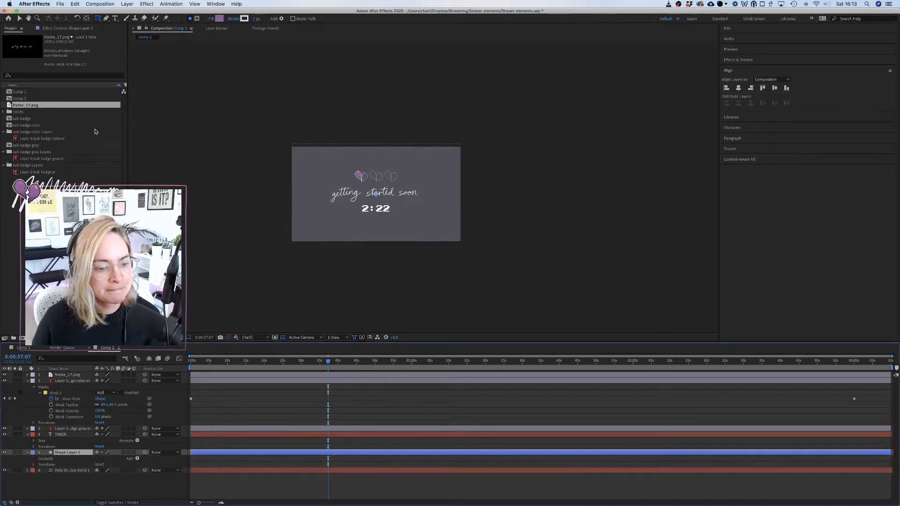
{"action": "left_click", "coordinate": [100, 20]}
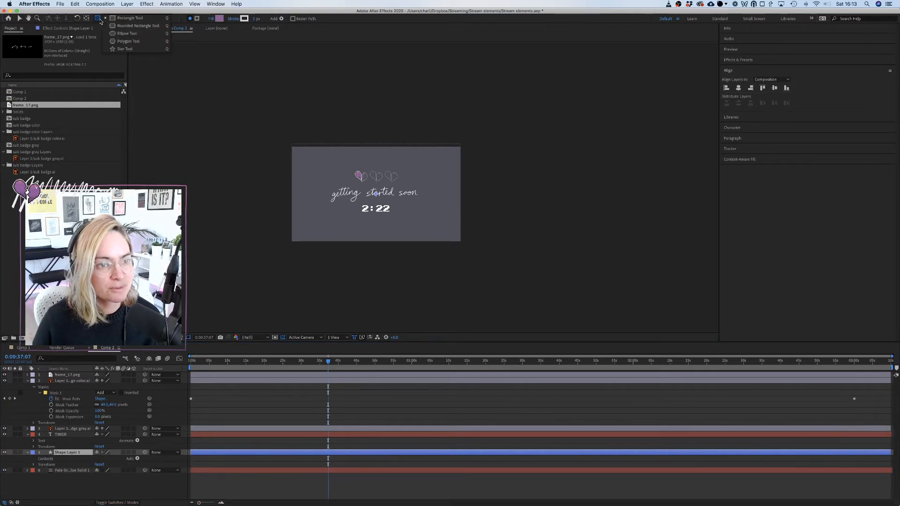
{"action": "left_click", "coordinate": [127, 27]}
{"action": "scroll", "coordinate": [353, 206], "scroll_direction": "up", "scroll_amount": 6}
{"action": "scroll", "coordinate": [355, 207], "scroll_direction": "down", "scroll_amount": 6}
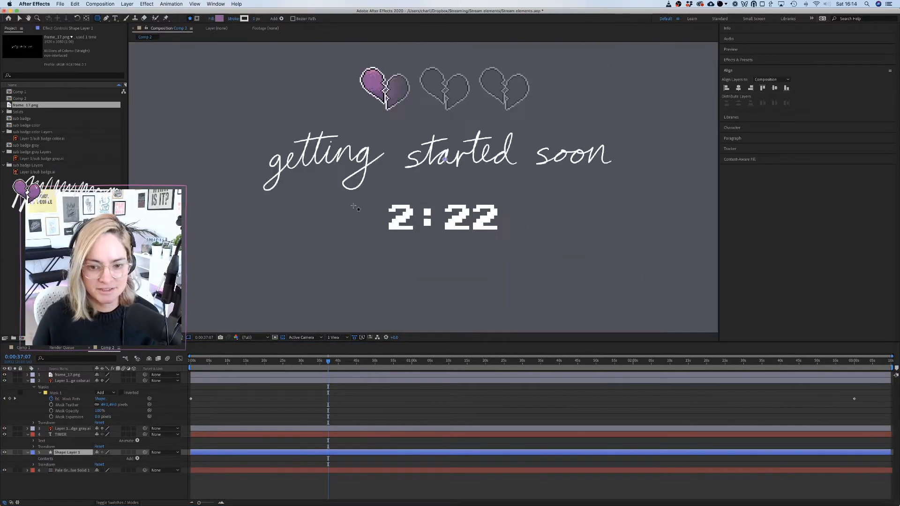
{"action": "mouse_move", "coordinate": [373, 193]}
{"action": "left_mouse_down"}
{"action": "mouse_move", "coordinate": [528, 255]}
{"action": "mouse_move", "coordinate": [513, 243]}
{"action": "left_mouse_up"}
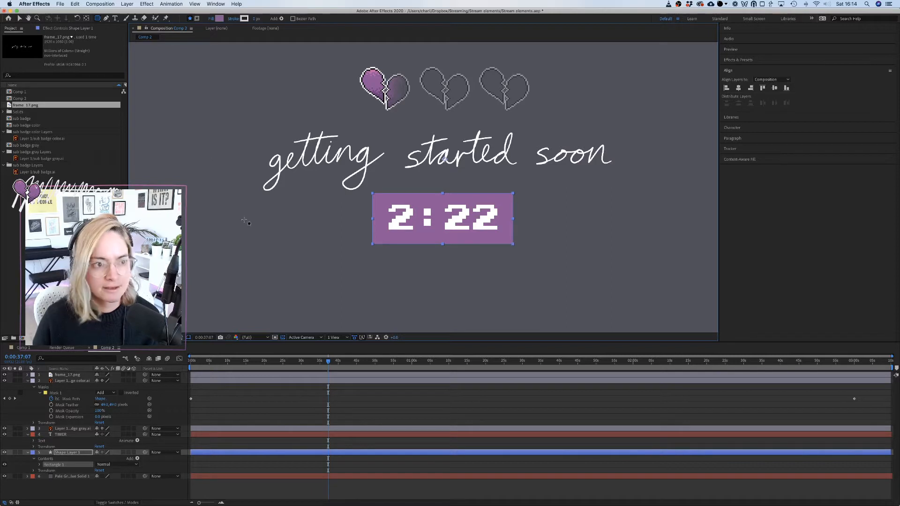
{"action": "left_click", "coordinate": [20, 18]}
{"action": "left_click", "coordinate": [319, 271]}
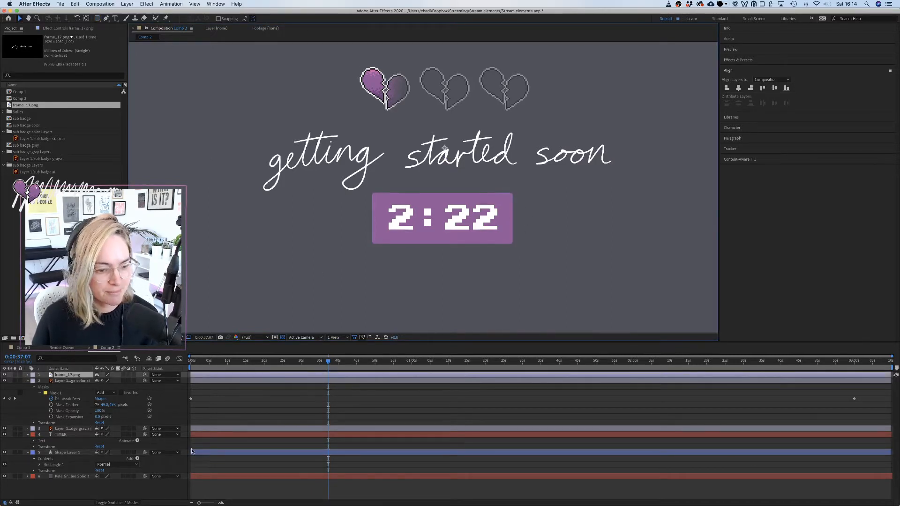
Center the purple box and the TIMER text horizontally in the composition, and scrub to about 29 seconds to check the alignment.
{"action": "left_click", "coordinate": [212, 453]}
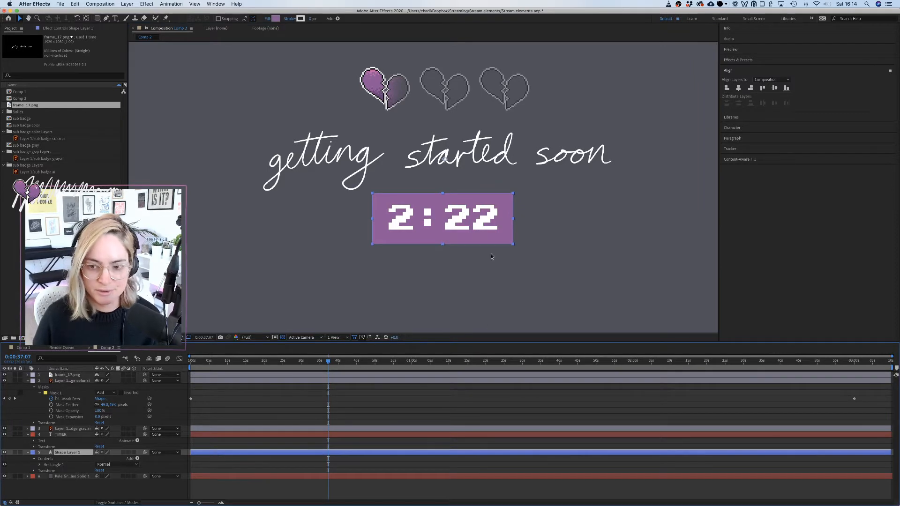
{"action": "scroll", "coordinate": [491, 254], "scroll_direction": "down", "scroll_amount": 5}
{"action": "scroll", "coordinate": [491, 254], "scroll_direction": "up", "scroll_amount": 5}
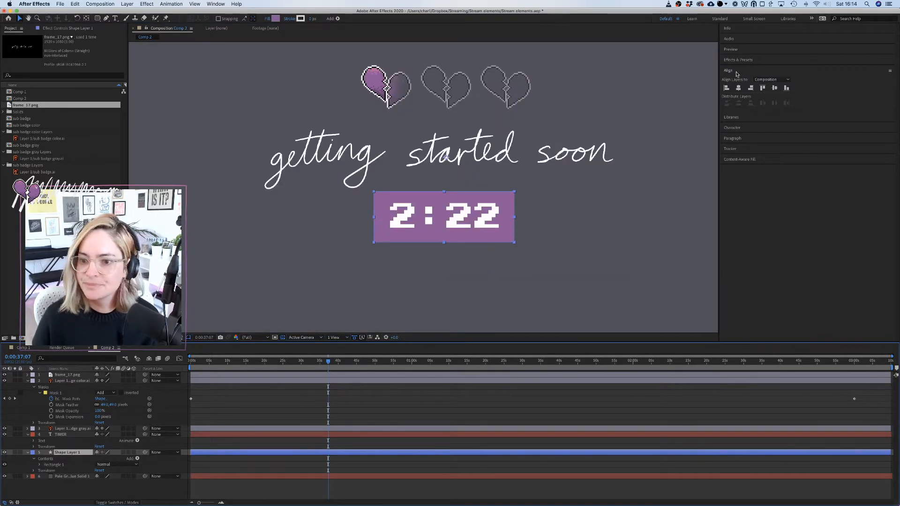
{"action": "left_click", "coordinate": [738, 88]}
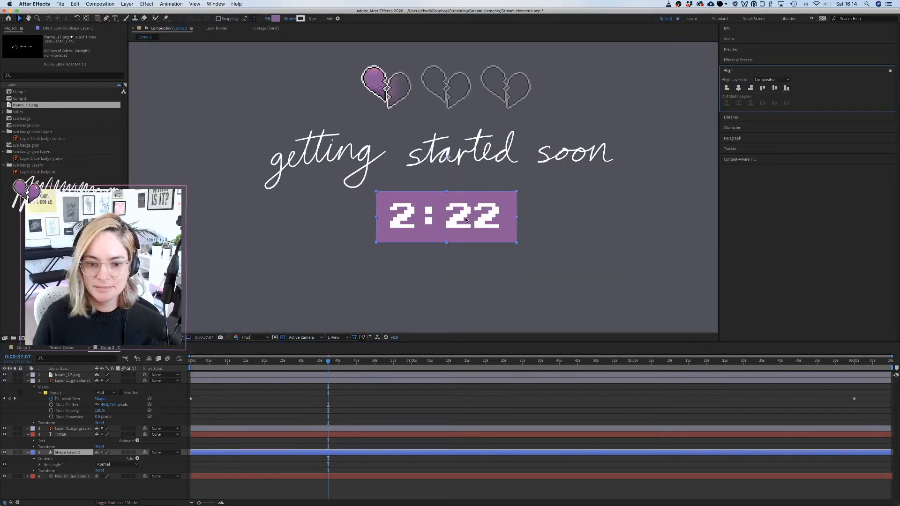
{"action": "left_click", "coordinate": [233, 435]}
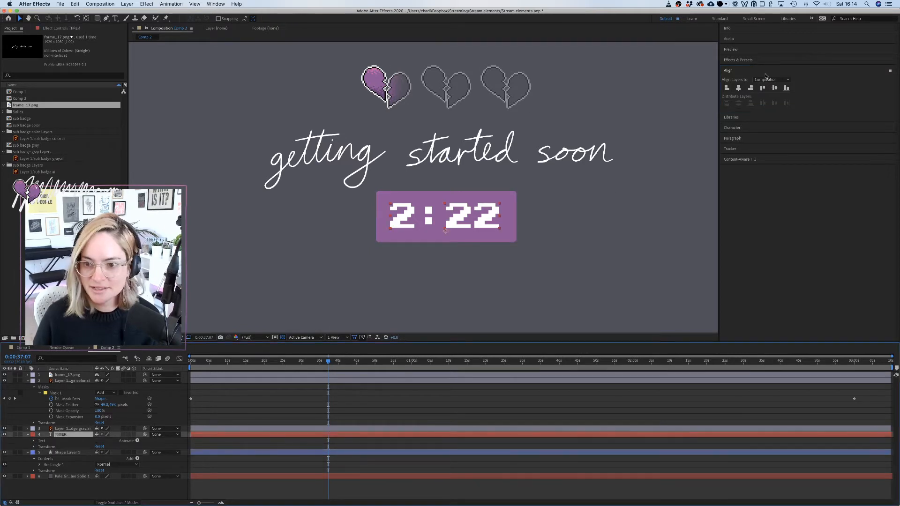
{"action": "left_click", "coordinate": [739, 88]}
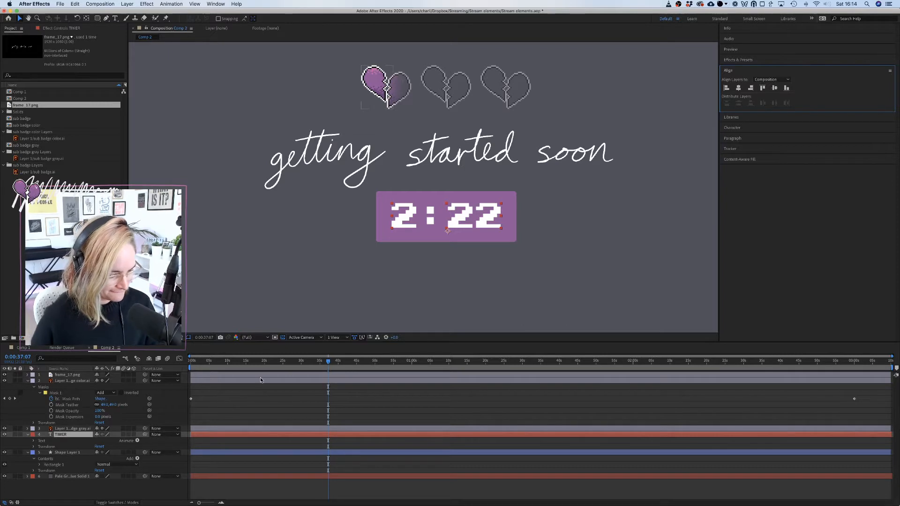
{"action": "left_click_drag", "start_coordinate": [232, 361], "coordinate": [298, 361]}
Find the Drop Shadow effect and apply it to the purple box's shape layer.
{"action": "left_click", "coordinate": [255, 453]}
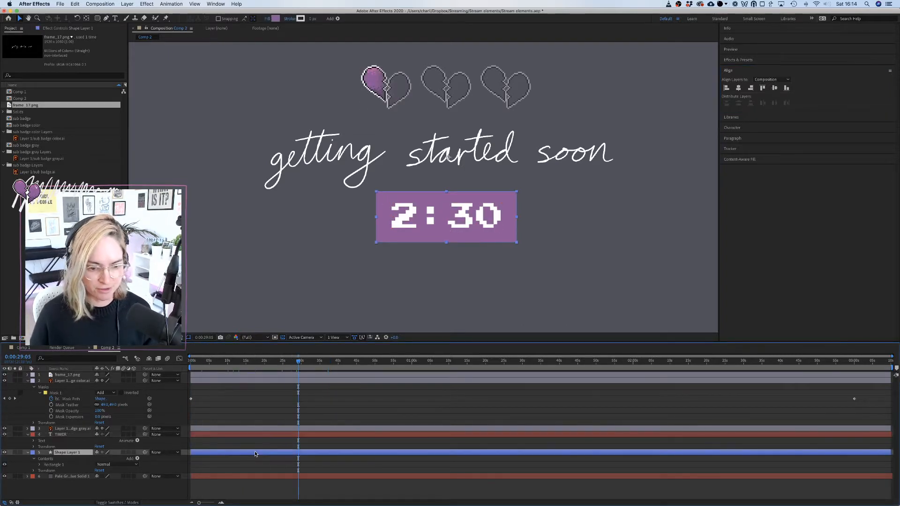
{"action": "left_click", "coordinate": [740, 60]}
{"action": "left_click", "coordinate": [738, 69]}
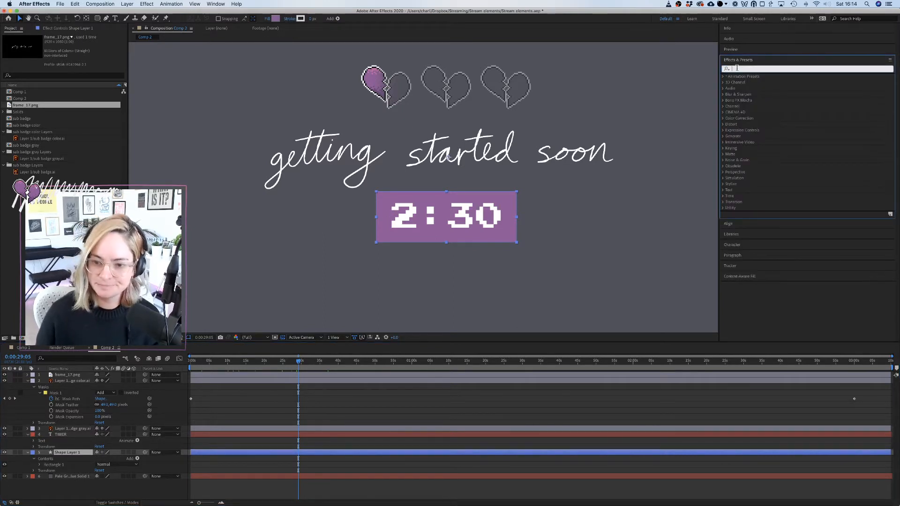
{"action": "type", "text": "drop"}
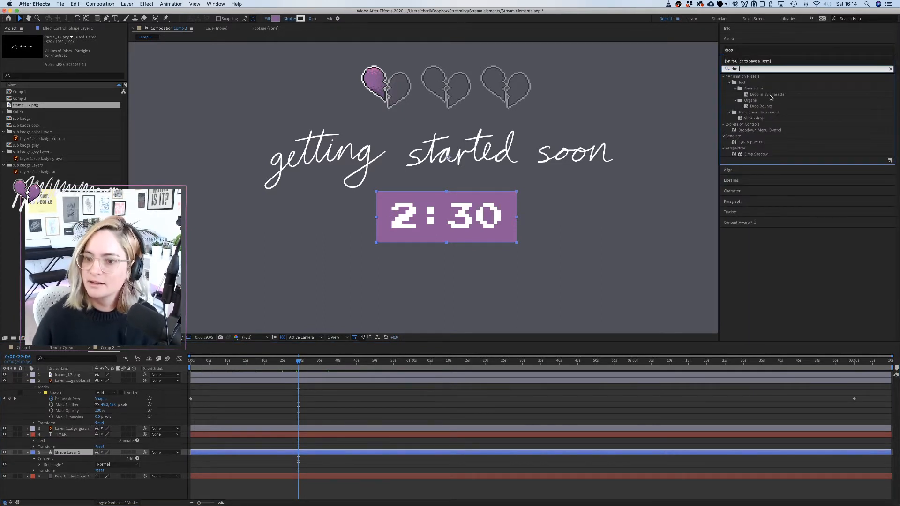
{"action": "left_click_drag", "start_coordinate": [755, 155], "coordinate": [290, 452]}
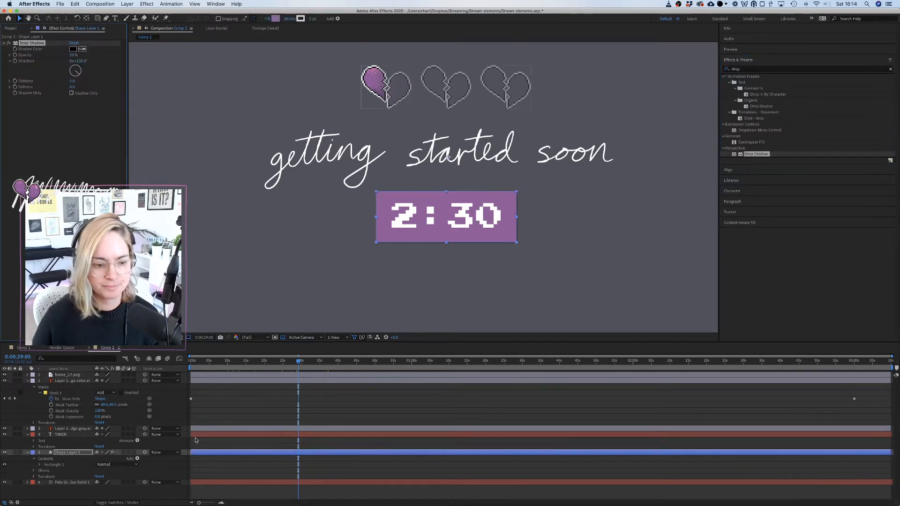
Expand the Drop Shadow properties in the timeline and raise the shadow's softness to 15.
{"action": "left_click", "coordinate": [33, 472]}
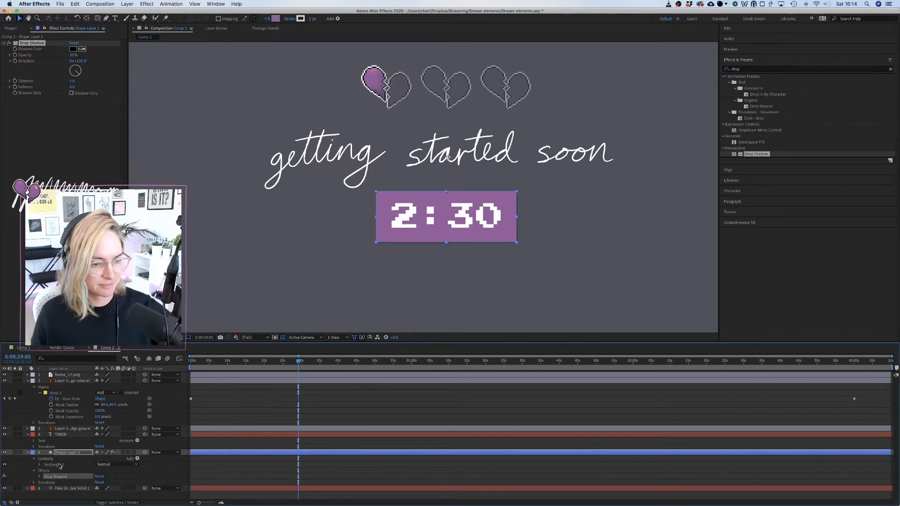
{"action": "left_click", "coordinate": [40, 477]}
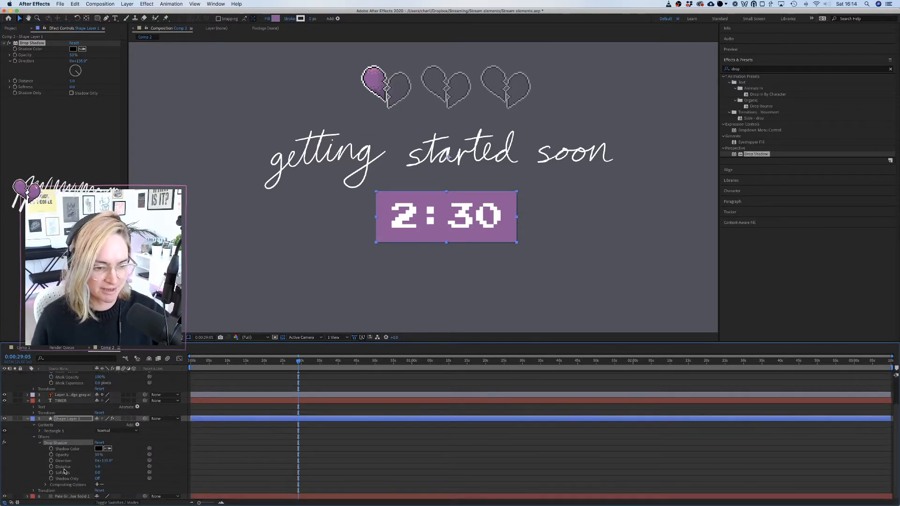
{"action": "left_click", "coordinate": [101, 474]}
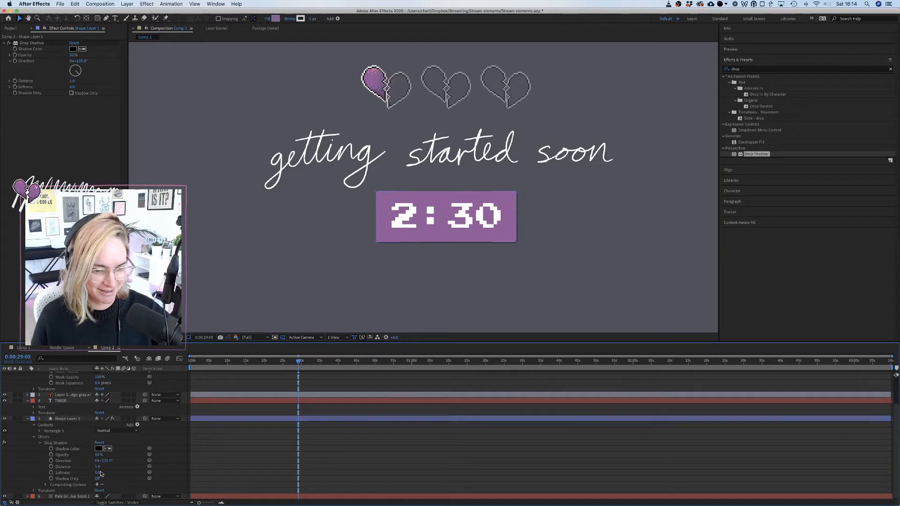
{"action": "left_click", "coordinate": [96, 473]}
{"action": "key", "text": "Up"}
{"action": "key", "text": "Up"}
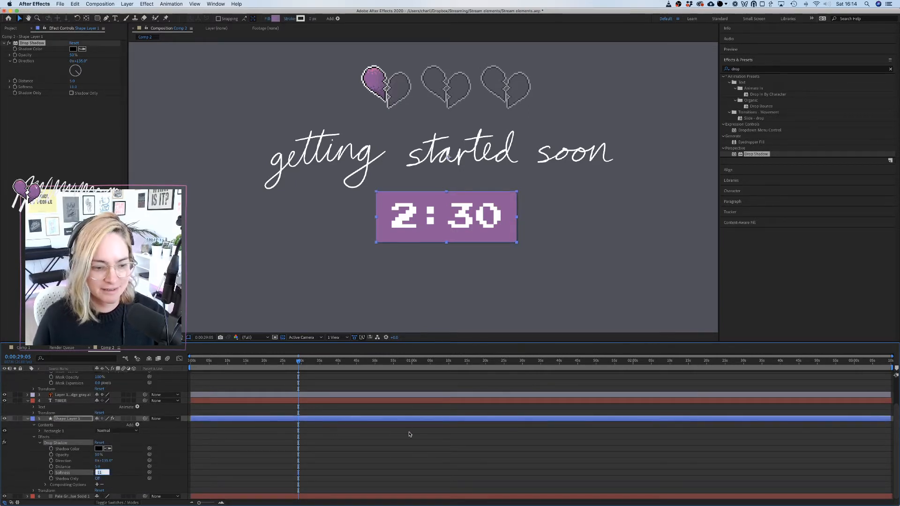
{"action": "key", "text": "Up"}
{"action": "key", "text": "Up"}
{"action": "left_click", "coordinate": [572, 246]}
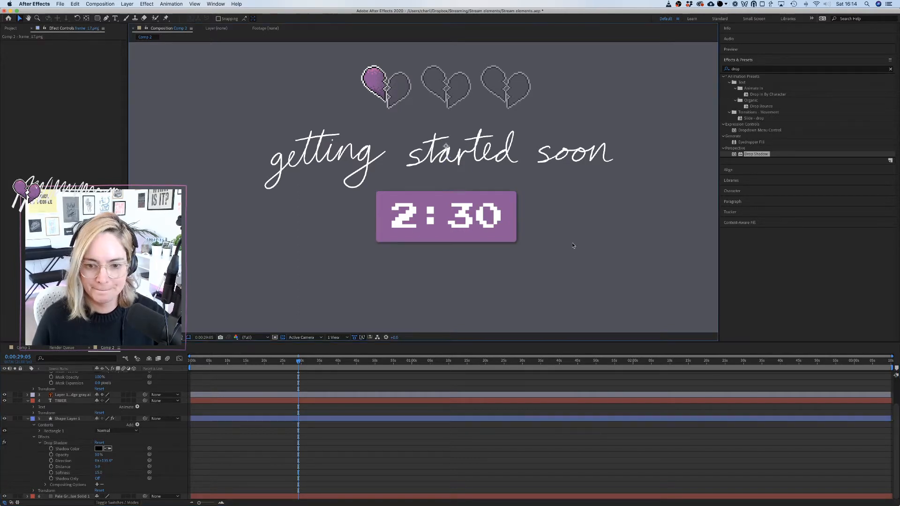
Set the drop shadow's opacity to 20% and check the result in the whole composition.
{"action": "left_click", "coordinate": [98, 454]}
{"action": "type", "text": "40"}
{"action": "key", "text": "Return"}
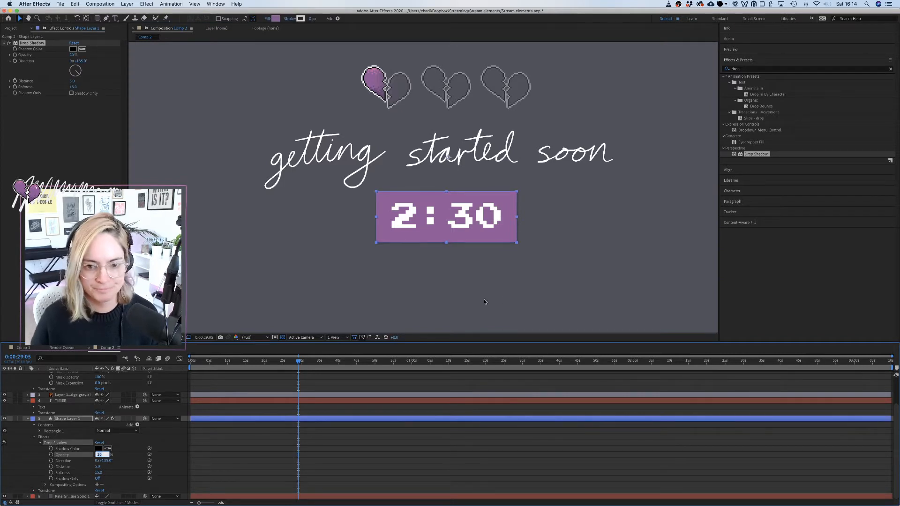
{"action": "left_click", "coordinate": [516, 292]}
{"action": "scroll", "coordinate": [376, 316], "scroll_direction": "down", "scroll_amount": 2}
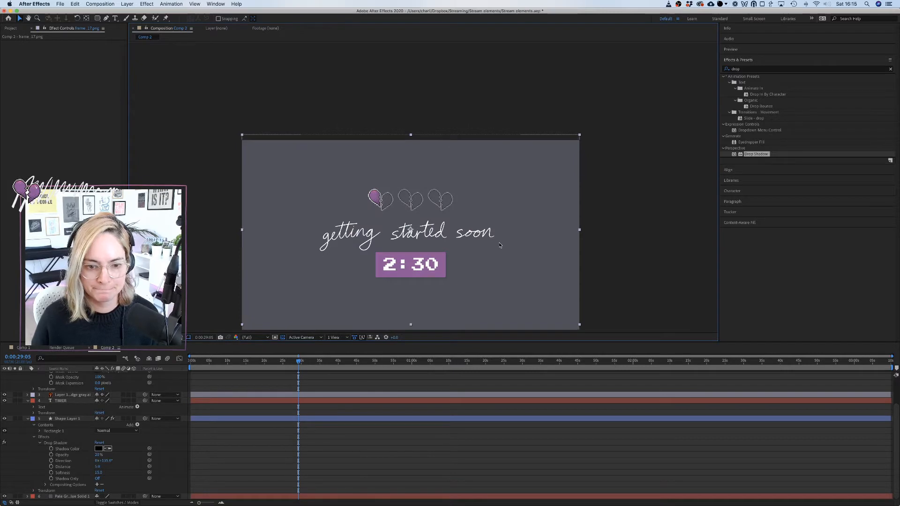
{"action": "scroll", "coordinate": [456, 237], "scroll_direction": "down", "scroll_amount": 1}
{"action": "scroll", "coordinate": [456, 237], "scroll_direction": "up", "scroll_amount": 1}
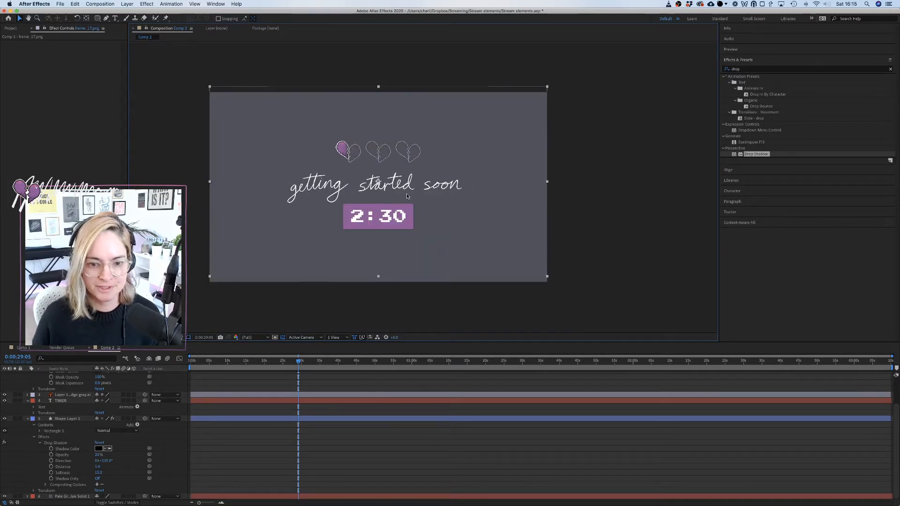
Nudge the timer text and its purple box down together to leave more space below the "getting started soon" lettering.
{"action": "left_click", "coordinate": [217, 420]}
{"action": "left_click", "coordinate": [219, 402], "text": "shift"}
{"action": "key", "text": "shift+Down"}
{"action": "key", "text": "shift+Down"}
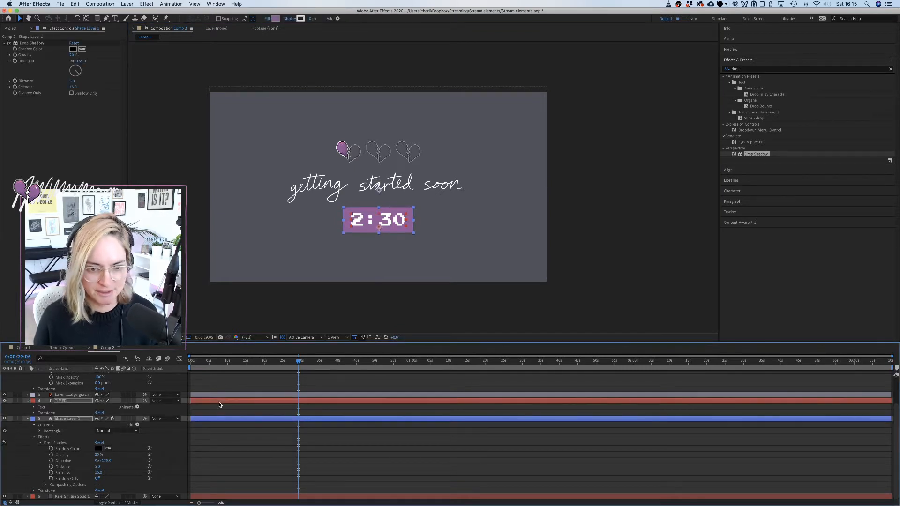
{"action": "key", "text": "shift+Down"}
{"action": "key", "text": "shift+Down"}
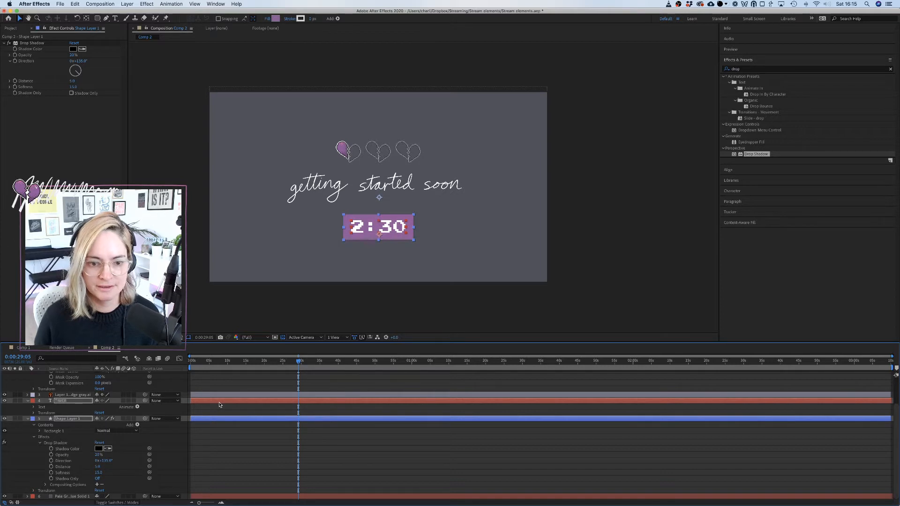
{"action": "key", "text": "shift+Up"}
{"action": "key", "text": "shift+Up"}
{"action": "left_click", "coordinate": [495, 305]}
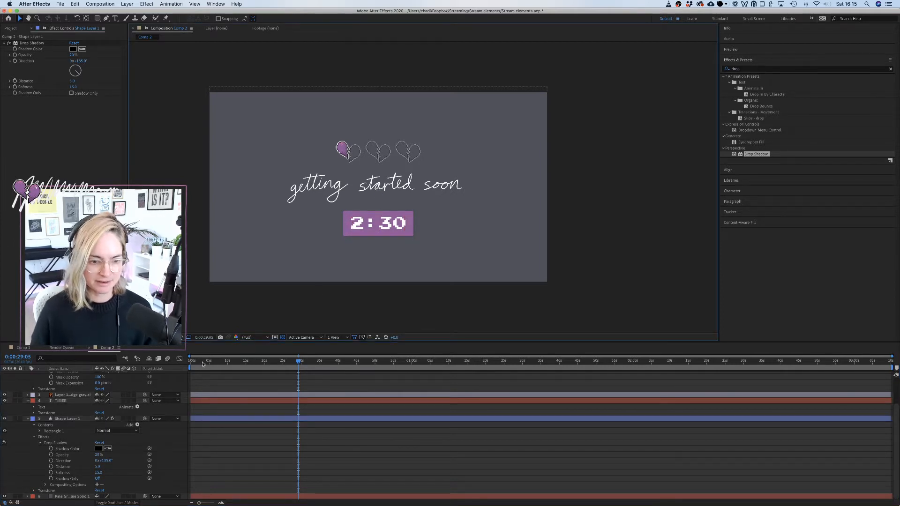
Scrub the countdown from the start to about one minute, shift the "getting started soon" lettering slightly down, and return to the first frame.
{"action": "key", "text": "Home"}
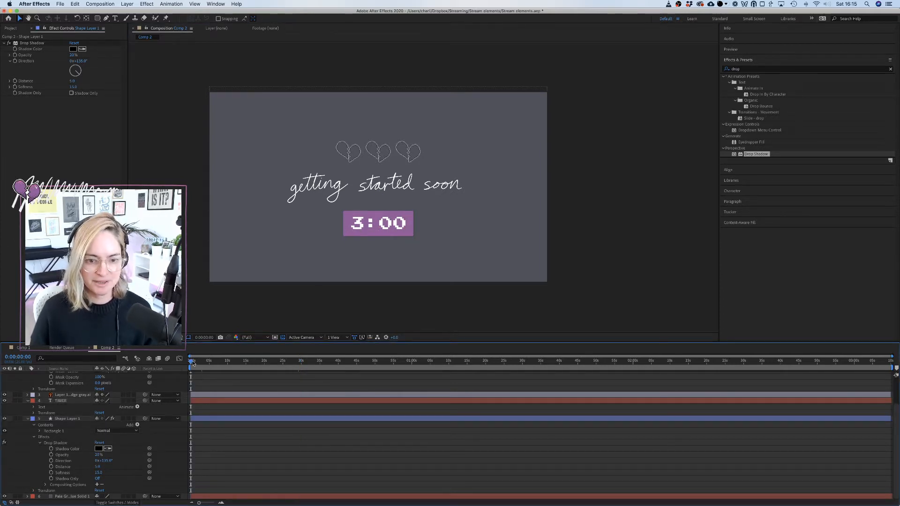
{"action": "left_click_drag", "start_coordinate": [193, 361], "coordinate": [413, 370]}
{"action": "left_click", "coordinate": [437, 186]}
{"action": "left_click_drag", "start_coordinate": [440, 183], "coordinate": [440, 186]}
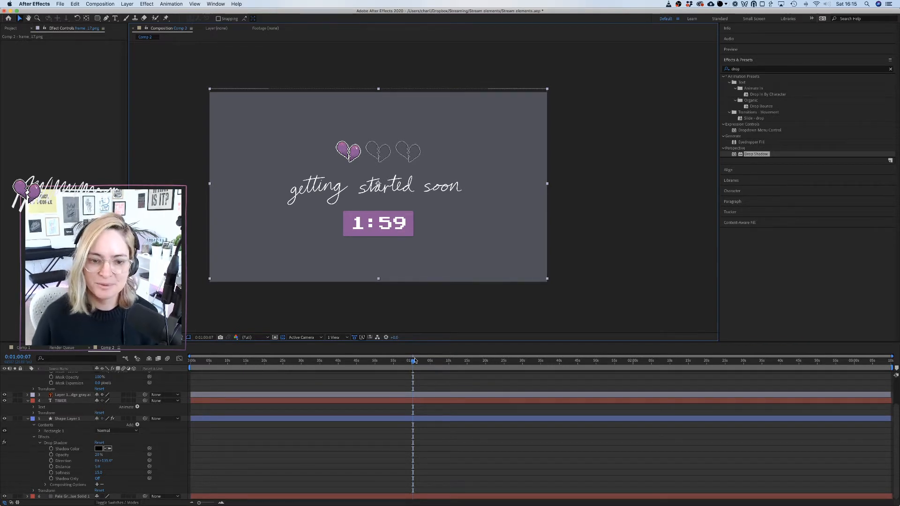
{"action": "left_click_drag", "start_coordinate": [414, 358], "coordinate": [168, 357]}
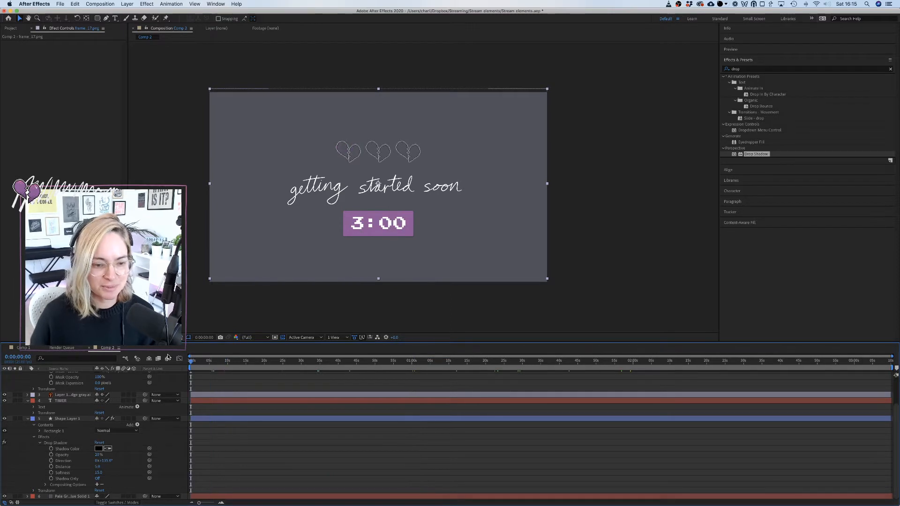
Switch to Finder, open the _Epidemic Sound folder inside Dropbox's YouTube folder, and widen the window so the full track names are readable.
{"action": "left_click", "coordinate": [139, 486]}
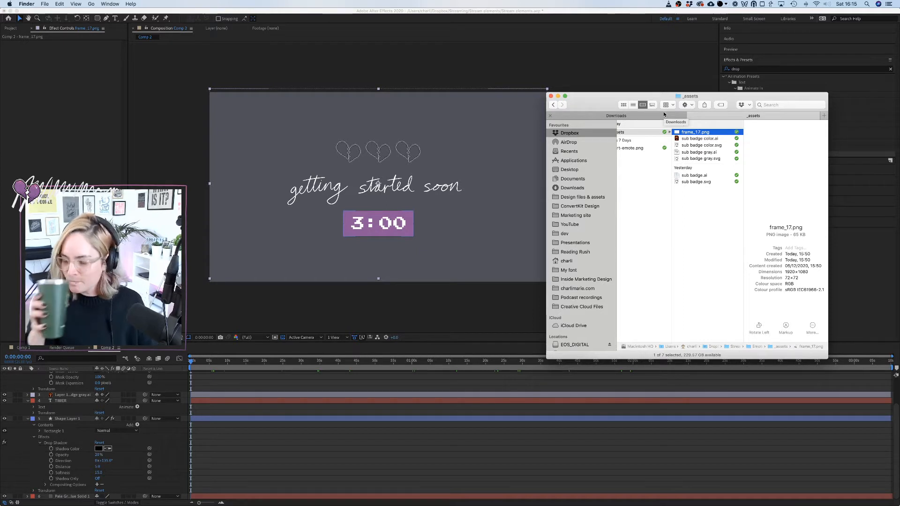
{"action": "left_click", "coordinate": [625, 111]}
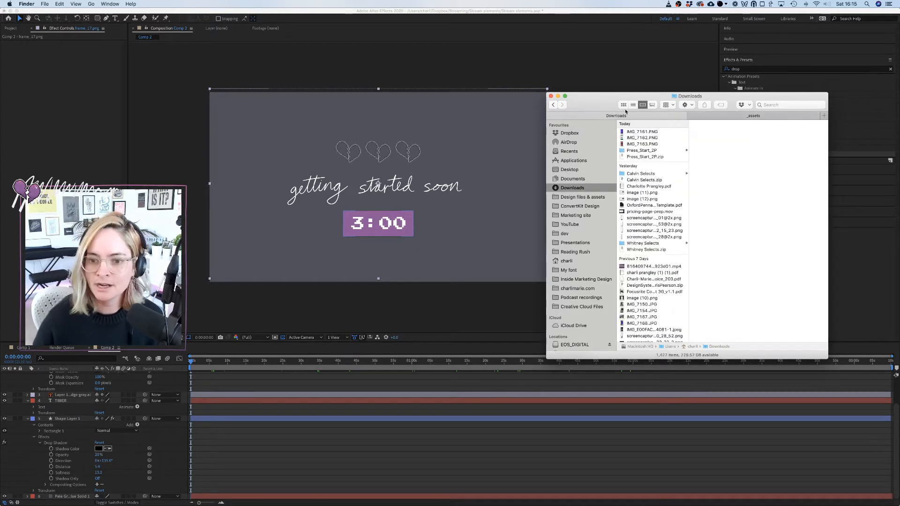
{"action": "left_click", "coordinate": [571, 169]}
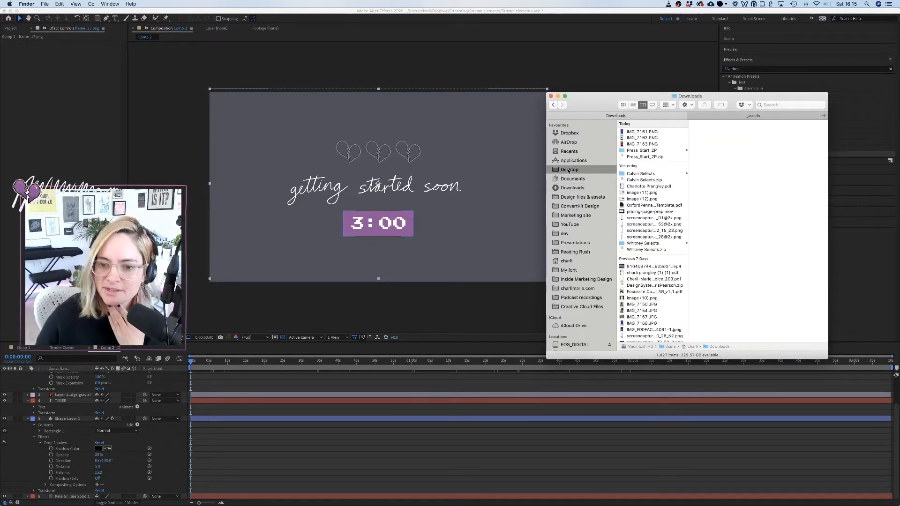
{"action": "left_click", "coordinate": [569, 133]}
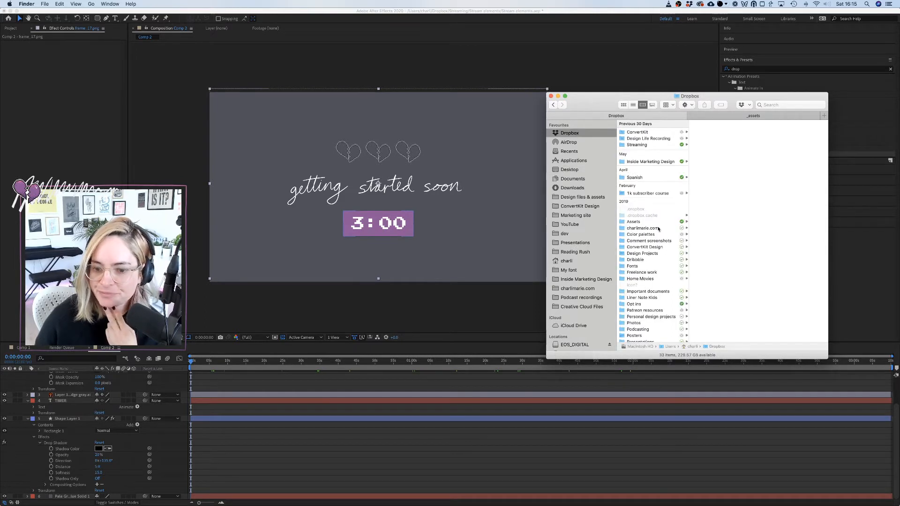
{"action": "left_click", "coordinate": [641, 339]}
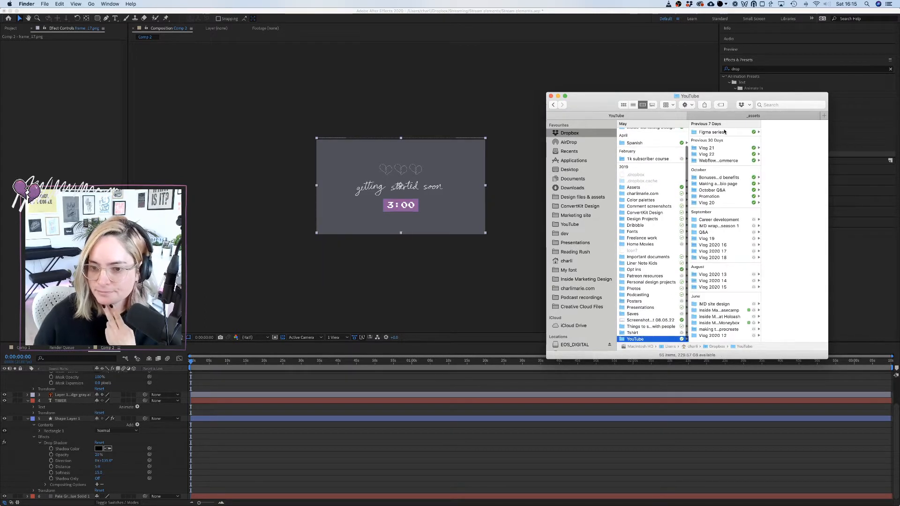
{"action": "scroll", "coordinate": [715, 207], "scroll_direction": "down", "scroll_amount": 5}
{"action": "scroll", "coordinate": [715, 206], "scroll_direction": "down", "scroll_amount": 3}
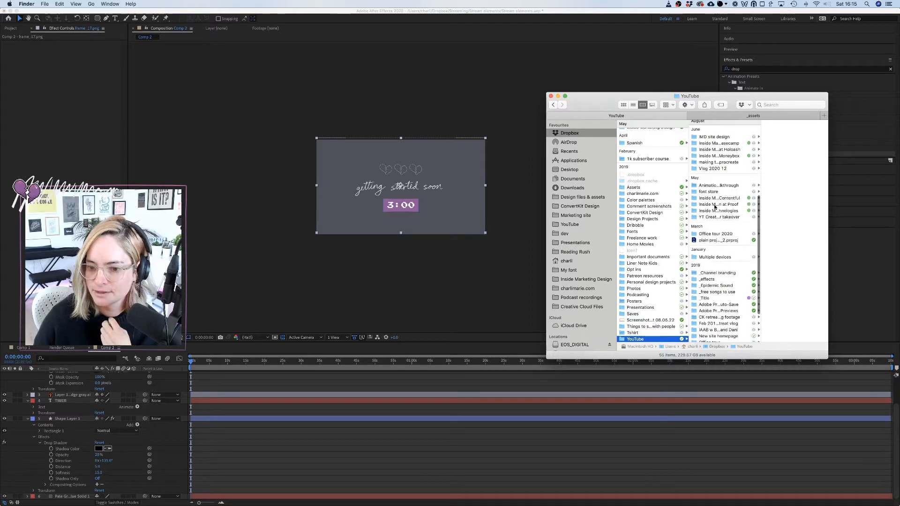
{"action": "left_click", "coordinate": [716, 285]}
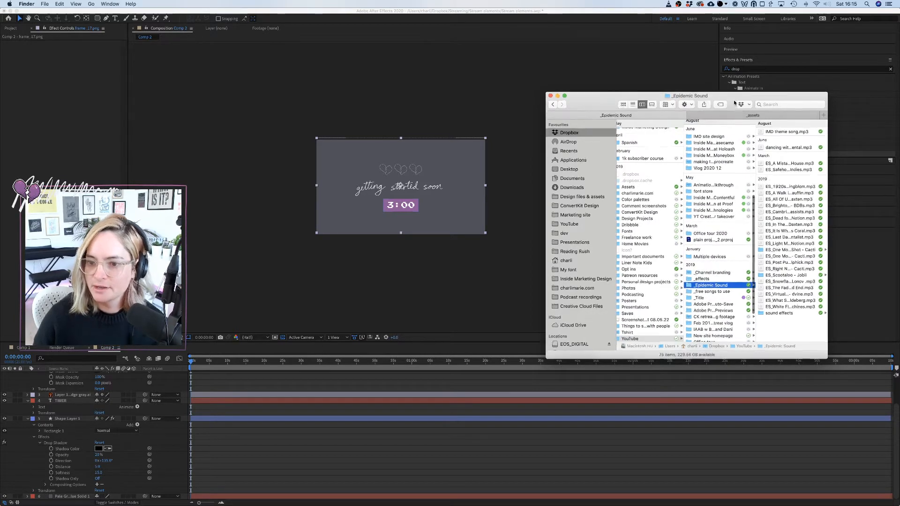
{"action": "left_click_drag", "start_coordinate": [735, 103], "coordinate": [624, 35]}
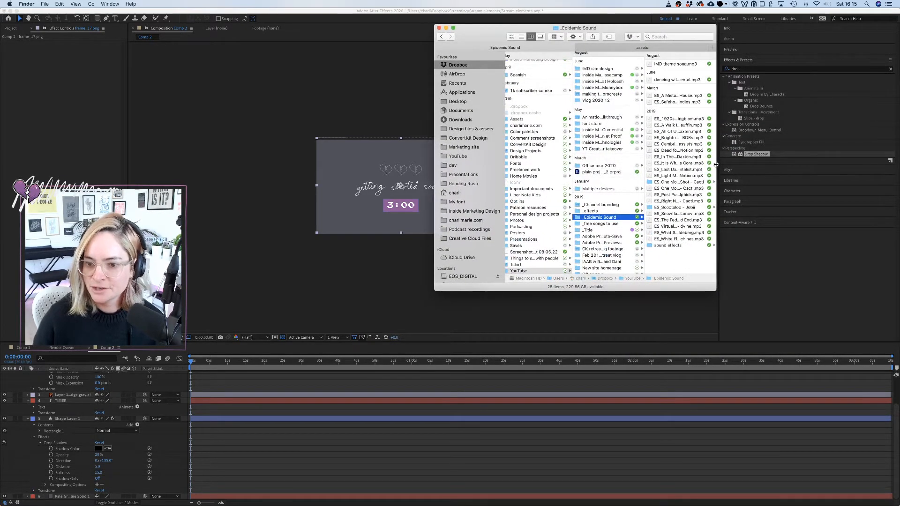
{"action": "left_click_drag", "start_coordinate": [716, 168], "coordinate": [834, 177]}
Preview the instrumental version of One Moment One Shot, and pause it after unmuting the iMac sound source in OBS.
{"action": "left_click", "coordinate": [693, 188]}
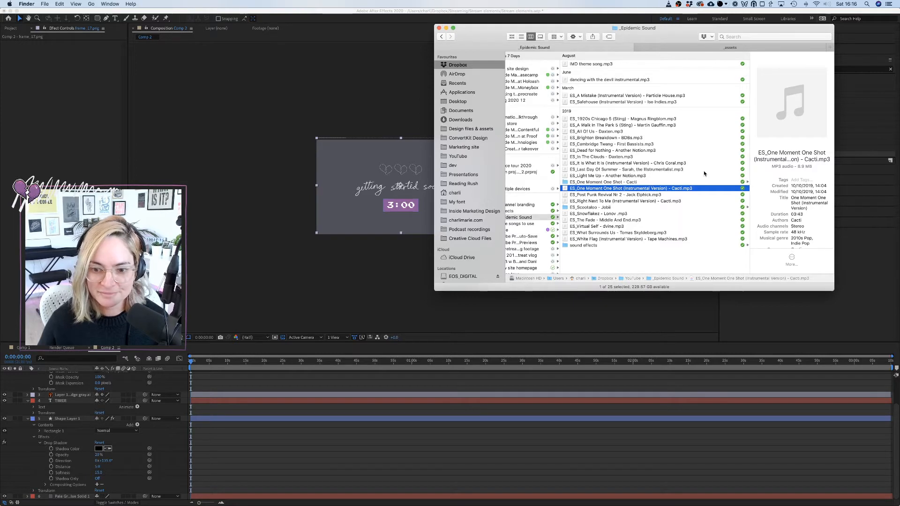
{"action": "key", "text": "space"}
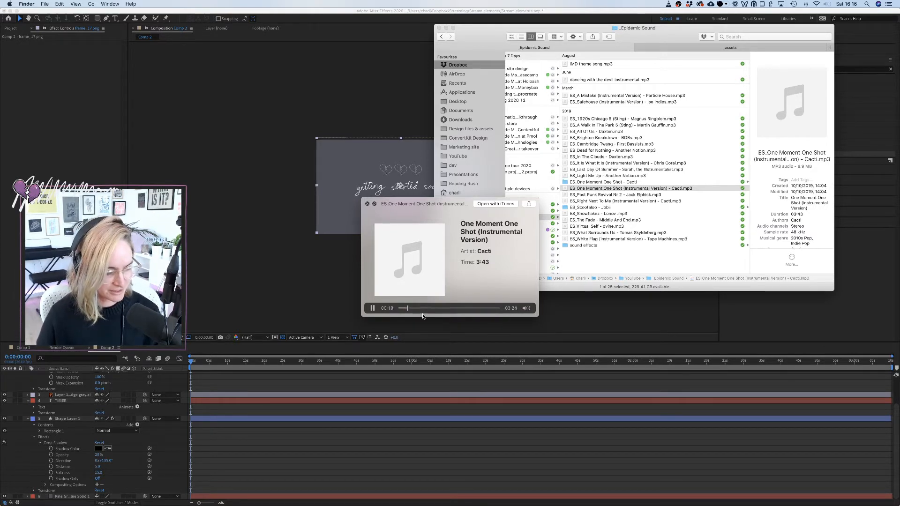
{"action": "mouse_move", "coordinate": [751, 497]}
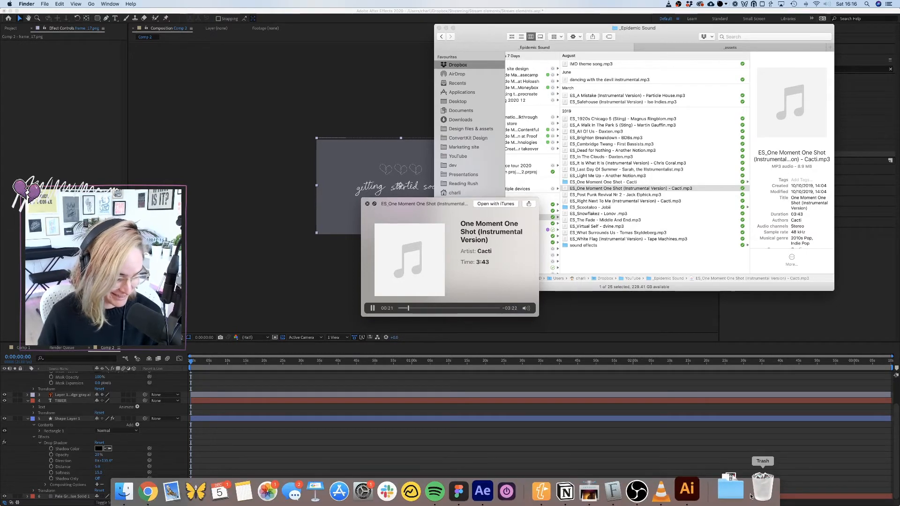
{"action": "left_click", "coordinate": [650, 489]}
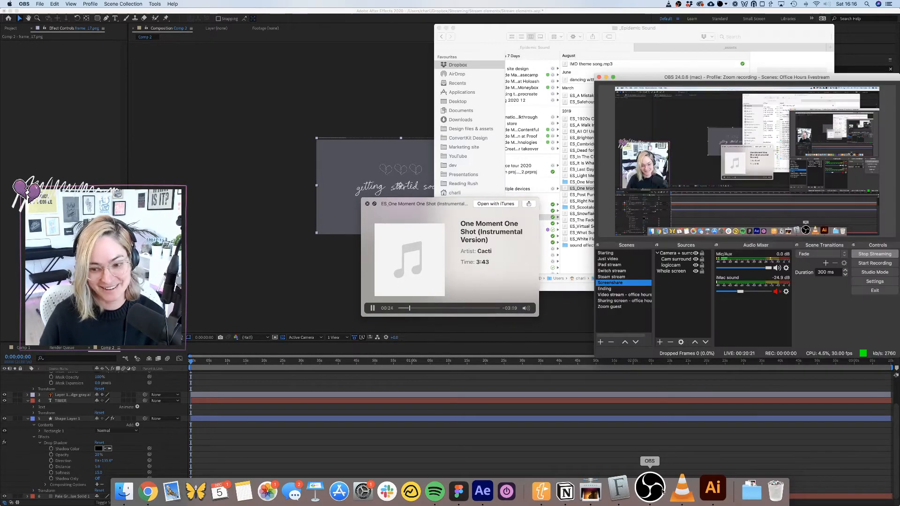
{"action": "left_click", "coordinate": [777, 292]}
{"action": "left_click", "coordinate": [373, 308]}
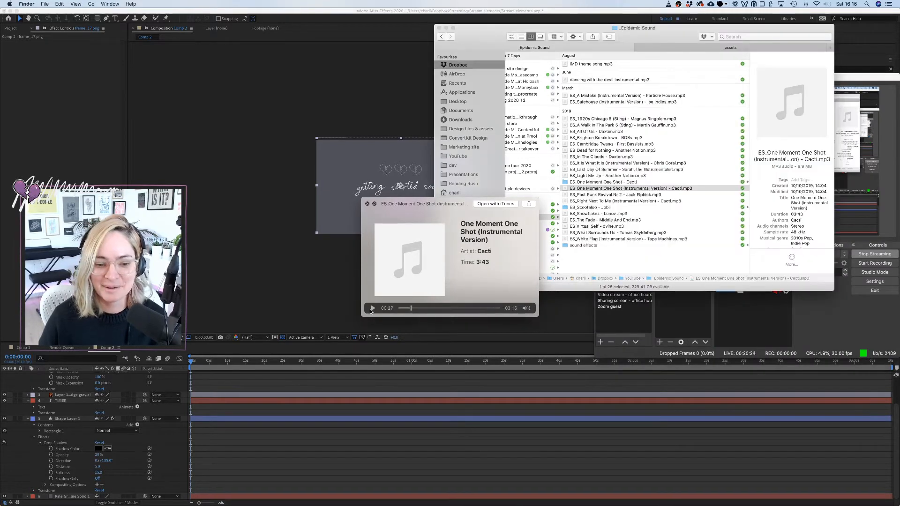
{"action": "left_click", "coordinate": [827, 336]}
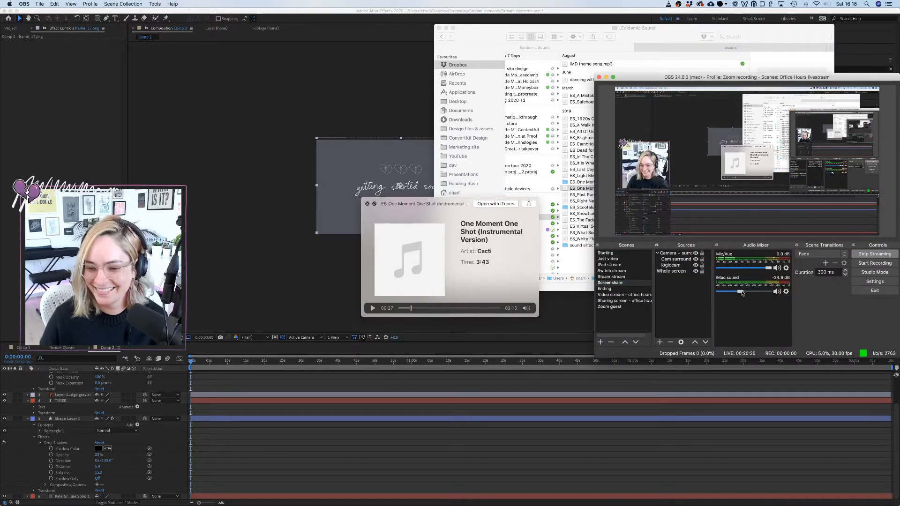
Replay One Moment One Shot from the beginning and skip ahead to sample a further passage.
{"action": "left_click_drag", "start_coordinate": [411, 308], "coordinate": [390, 309]}
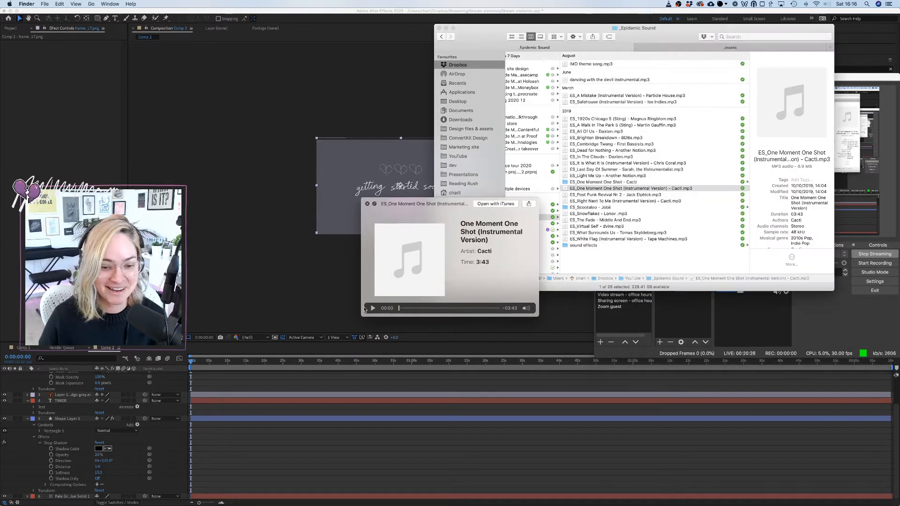
{"action": "left_click", "coordinate": [372, 309]}
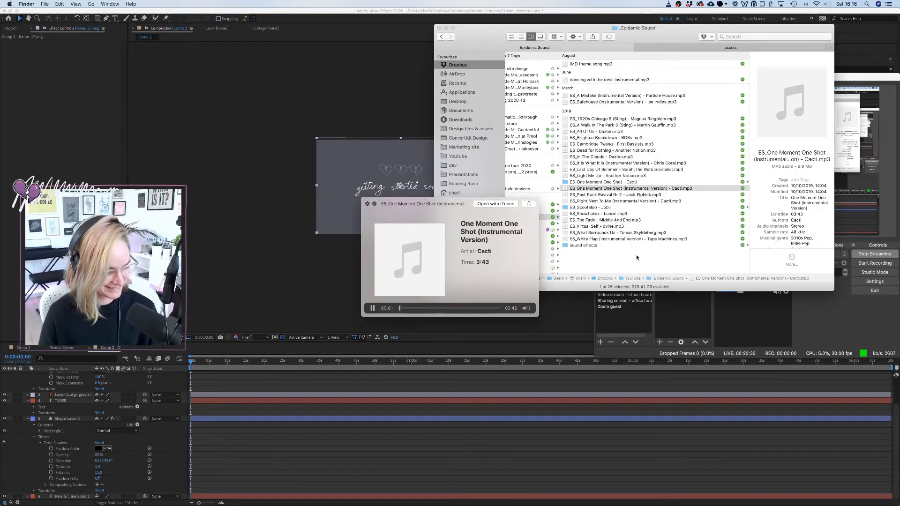
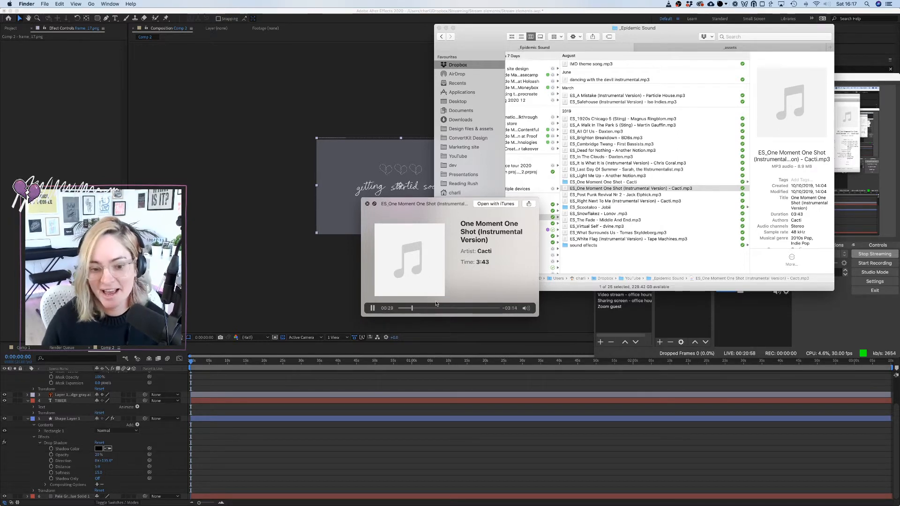
{"action": "left_click", "coordinate": [421, 308]}
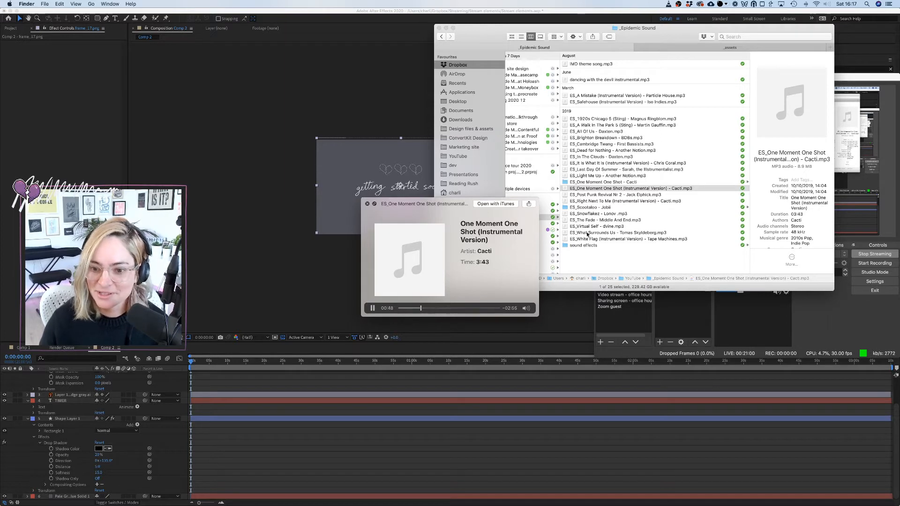
Preview the instrumental version of It Is What It Is, sampling its middle and its ending, and close the preview.
{"action": "left_click", "coordinate": [609, 163]}
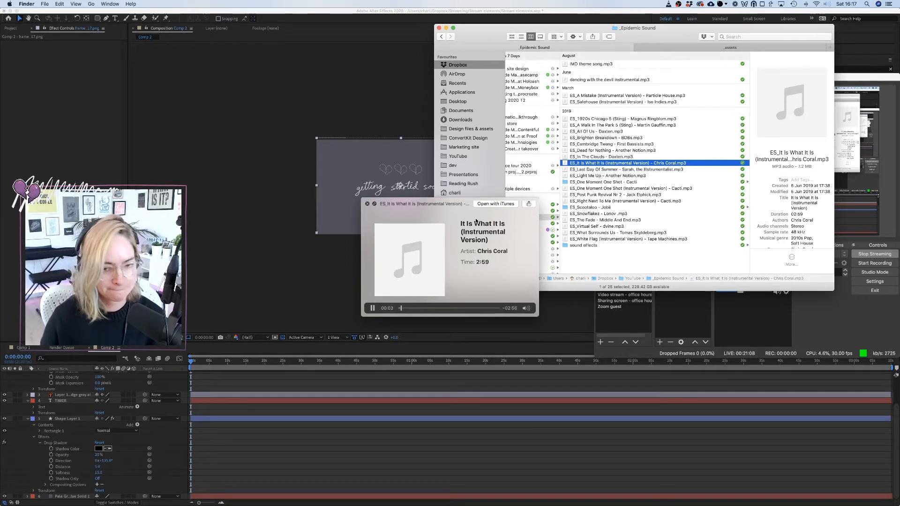
{"action": "left_click", "coordinate": [424, 309]}
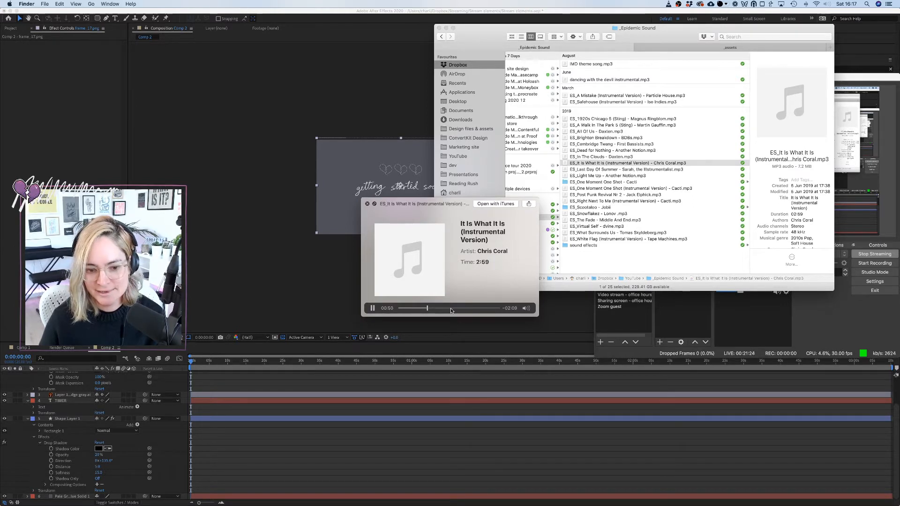
{"action": "left_click", "coordinate": [484, 309]}
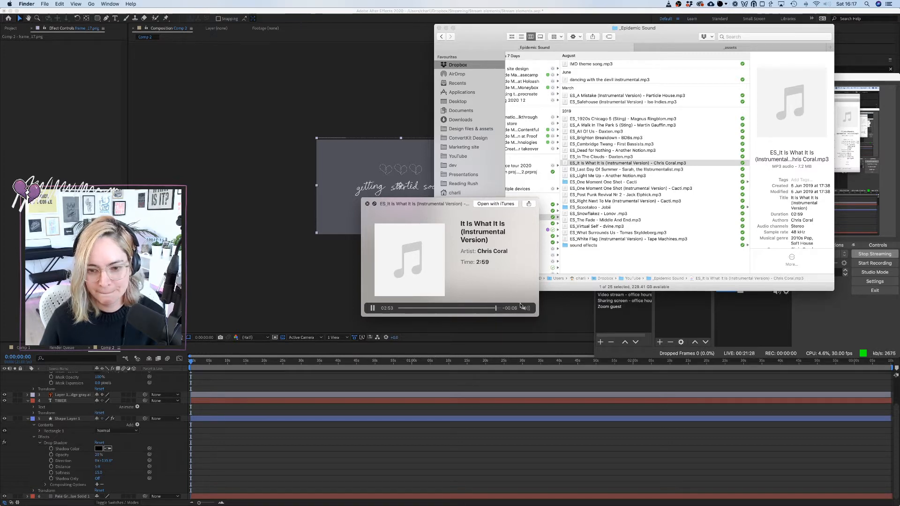
{"action": "key", "text": "space"}
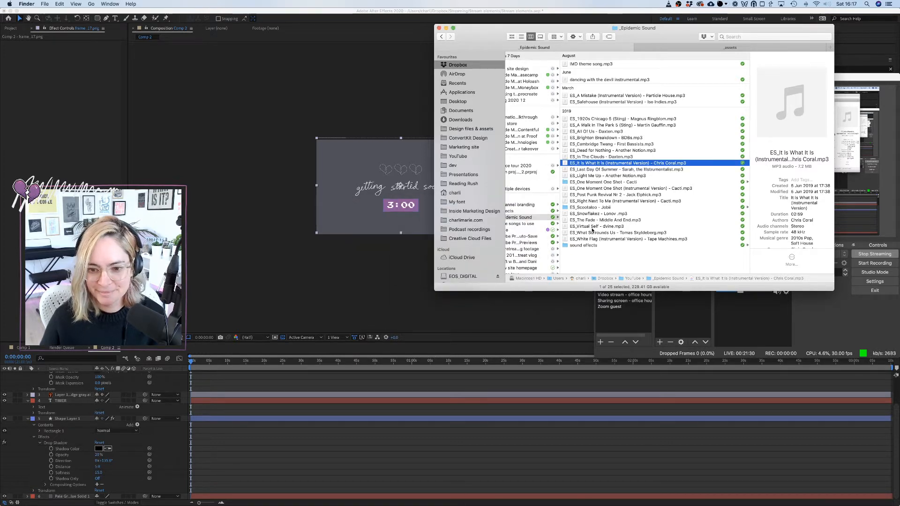
Preview the track Virtual Self, sample a passage further in, and close the preview.
{"action": "left_click", "coordinate": [592, 227]}
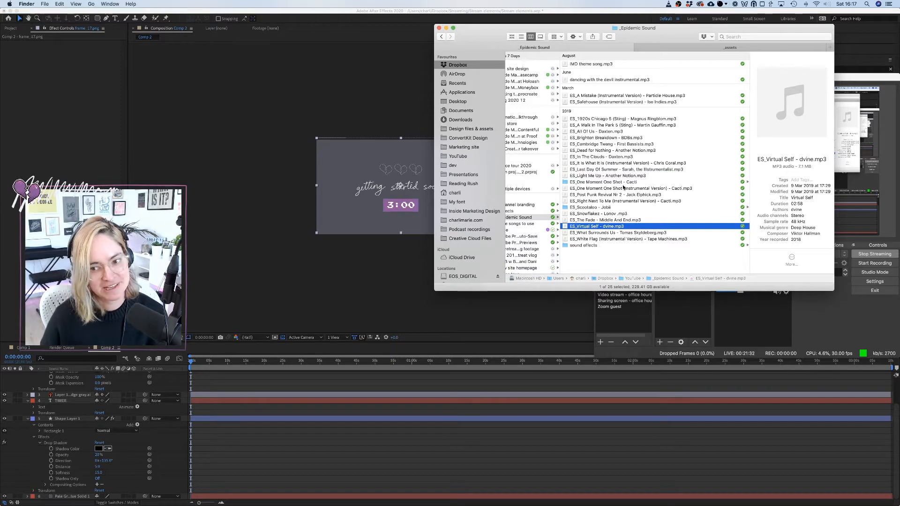
{"action": "key", "text": "space"}
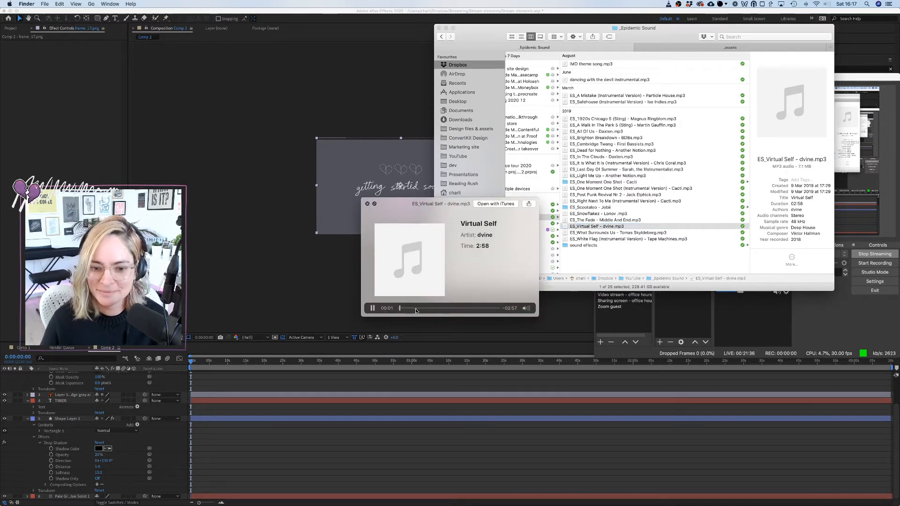
{"action": "left_click", "coordinate": [416, 309]}
{"action": "key", "text": "space"}
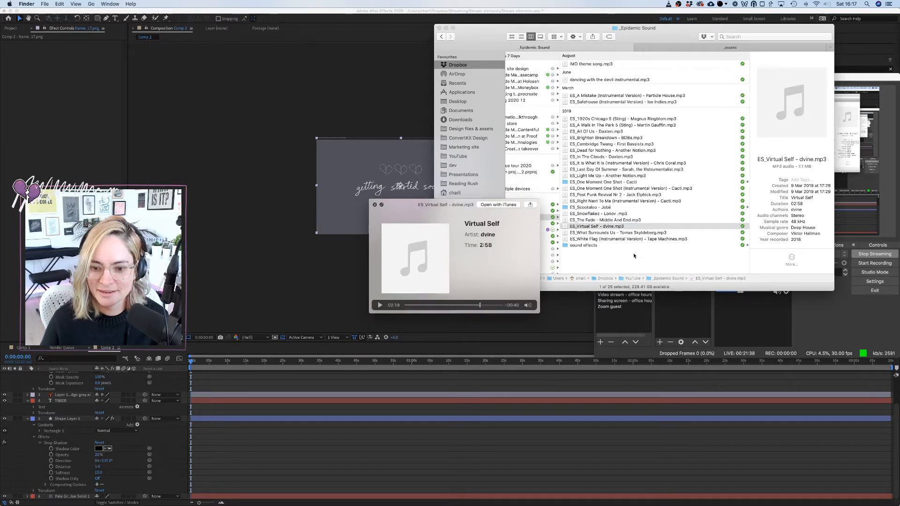
Preview the instrumental version of White Flag, sample two passages further into the track, and close the preview.
{"action": "left_click", "coordinate": [626, 239]}
{"action": "key", "text": "space"}
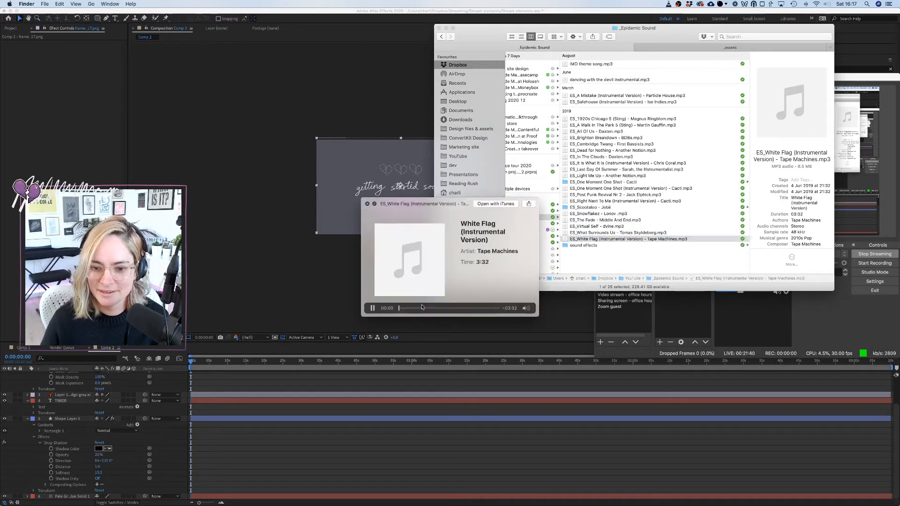
{"action": "left_click", "coordinate": [410, 309]}
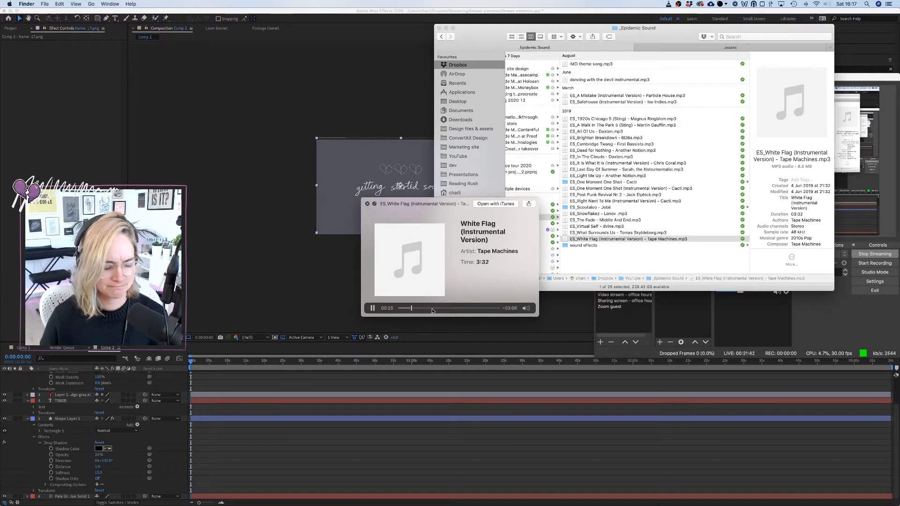
{"action": "left_click", "coordinate": [432, 309]}
{"action": "key", "text": "space"}
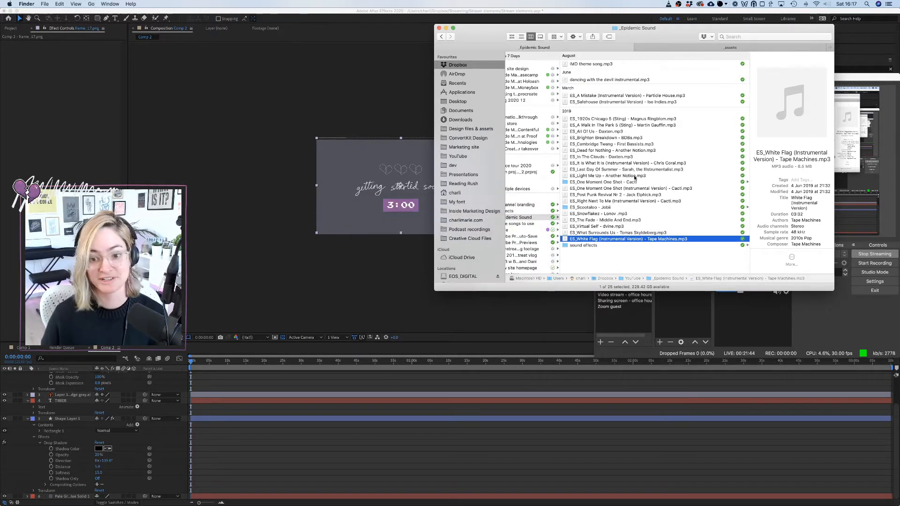
Preview the tracks Cambridge Twang and Brighton Breakdown one after the other, closing each preview.
{"action": "left_click", "coordinate": [609, 144]}
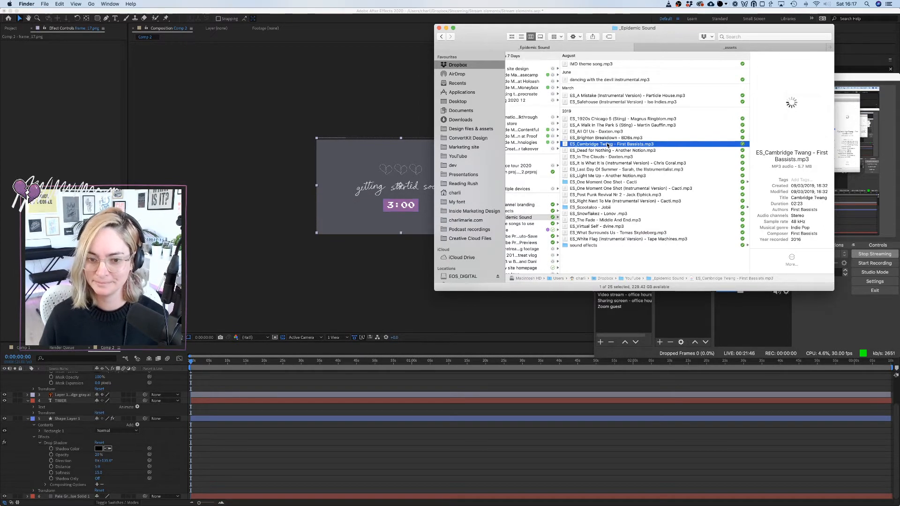
{"action": "key", "text": "space"}
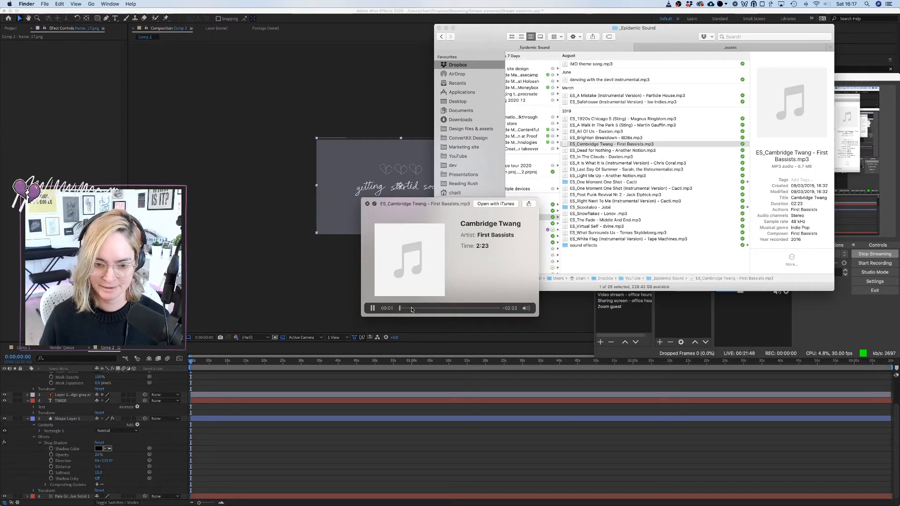
{"action": "key", "text": "space"}
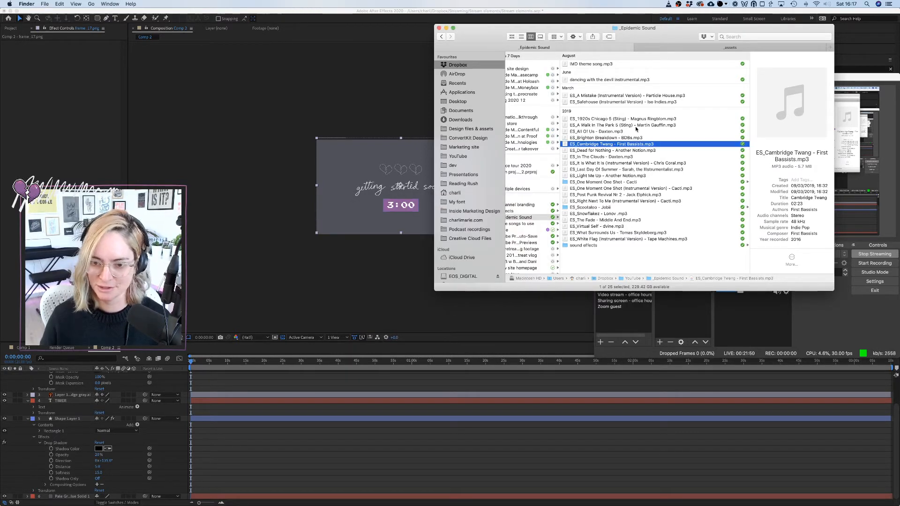
{"action": "left_click", "coordinate": [612, 138]}
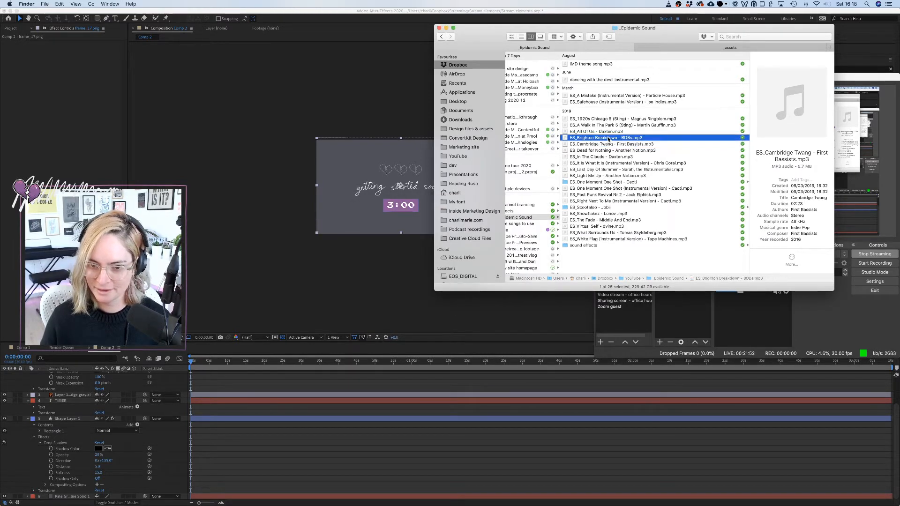
{"action": "key", "text": "space"}
{"action": "left_click", "coordinate": [425, 309]}
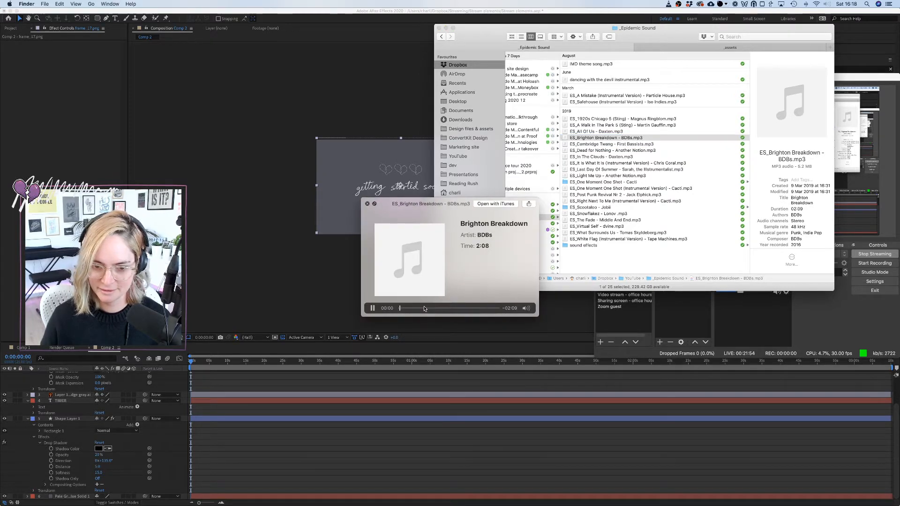
{"action": "key", "text": "space"}
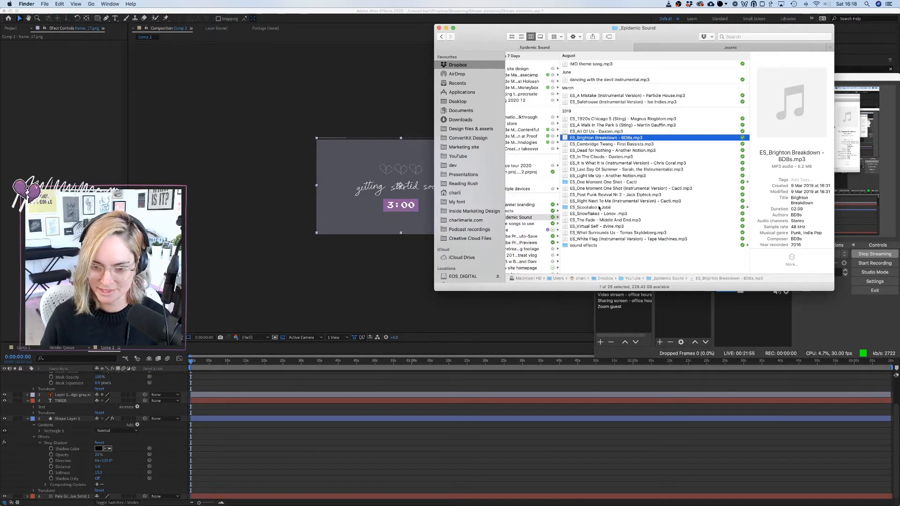
Preview the instrumental version of Right Next To Me, sample two passages further into the track, and close the preview.
{"action": "left_click", "coordinate": [598, 201]}
{"action": "key", "text": "space"}
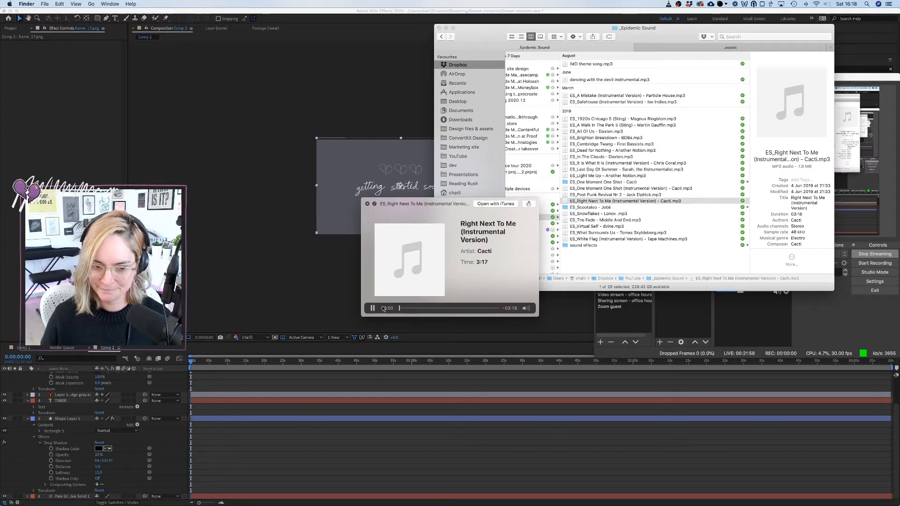
{"action": "left_click", "coordinate": [421, 309]}
{"action": "left_click", "coordinate": [445, 309]}
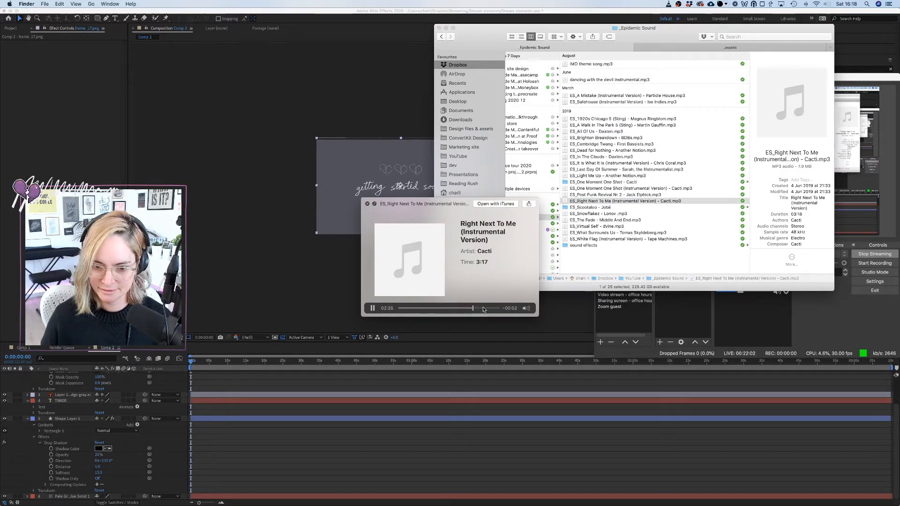
{"action": "key", "text": "space"}
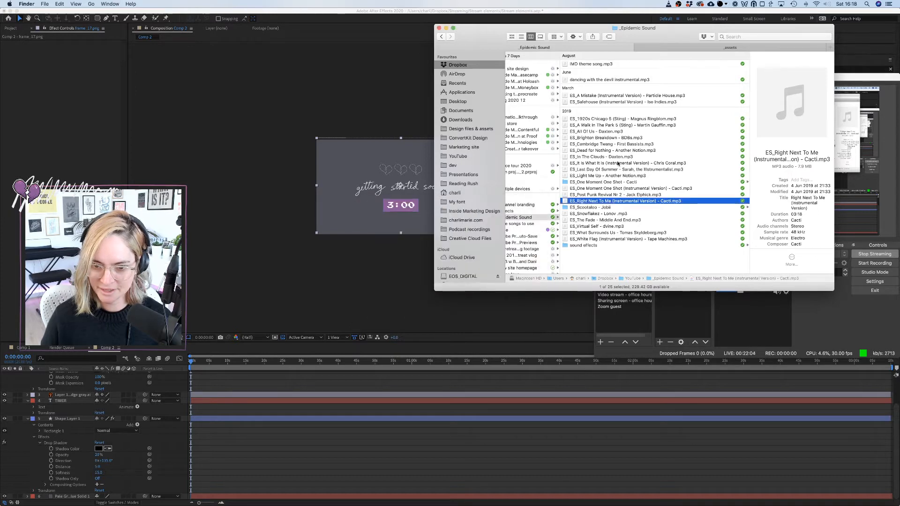
Add the instrumental One Moment One Shot track to Comp 2 as the bottommost layer, collapsing the properties of the other layers.
{"action": "left_click", "coordinate": [590, 189]}
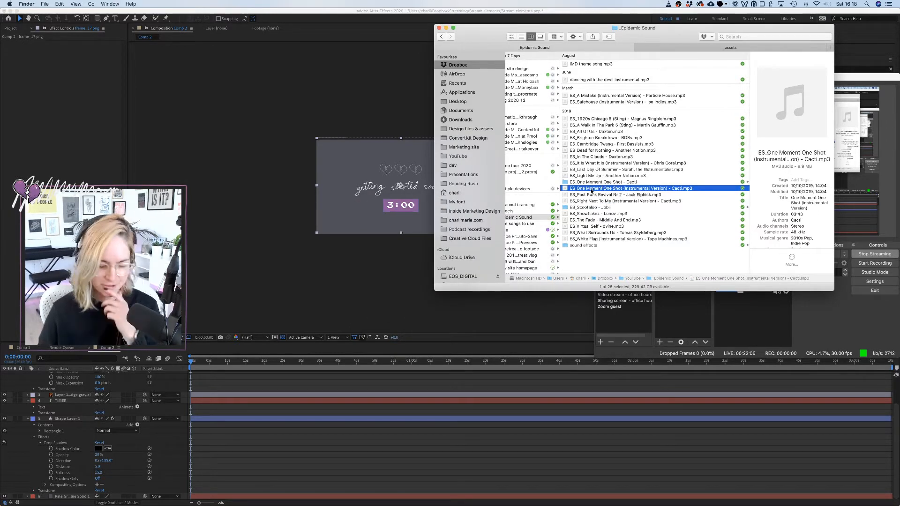
{"action": "left_click_drag", "start_coordinate": [591, 188], "coordinate": [252, 464]}
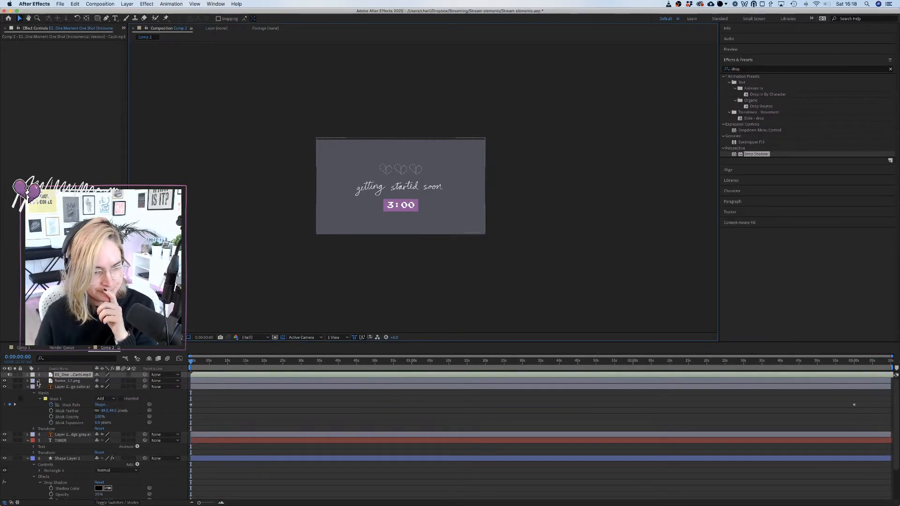
{"action": "left_click", "coordinate": [28, 386]}
{"action": "left_click", "coordinate": [28, 399]}
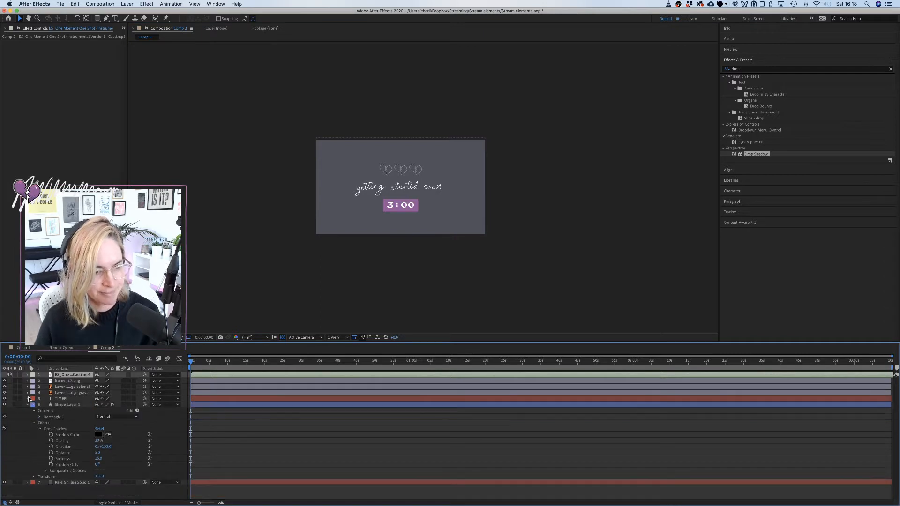
{"action": "left_click", "coordinate": [27, 404]}
{"action": "left_click_drag", "start_coordinate": [78, 380], "coordinate": [82, 441]}
Play the composition to check for sound and reveal the audio layer's levels and waveform.
{"action": "key", "text": "space"}
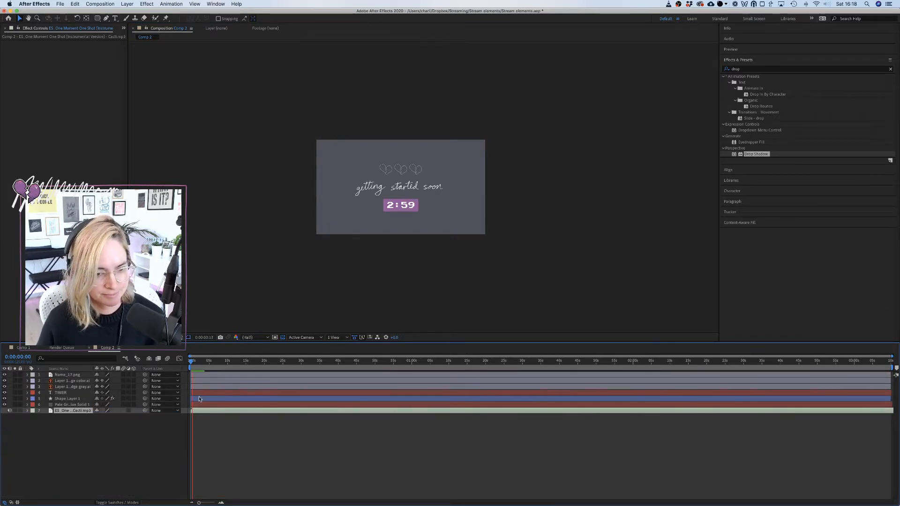
{"action": "left_click", "coordinate": [27, 410]}
{"action": "left_click", "coordinate": [34, 417]}
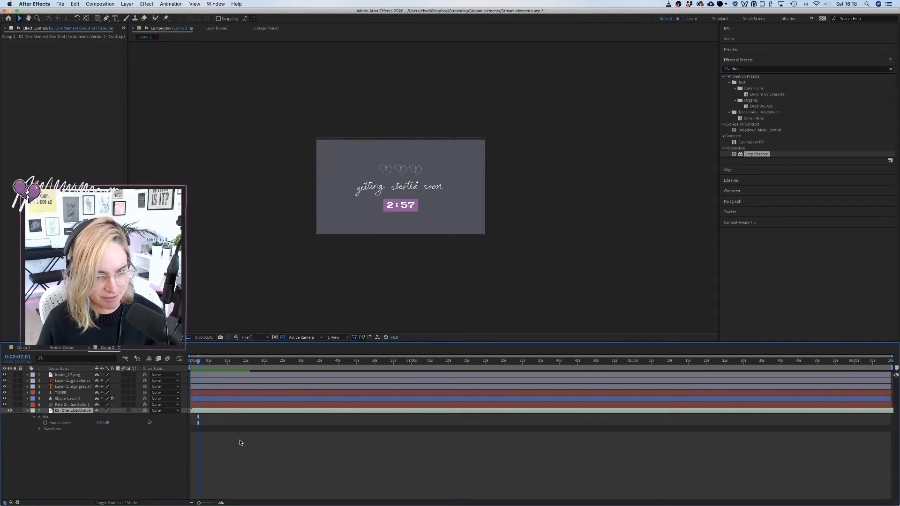
{"action": "left_click", "coordinate": [39, 430]}
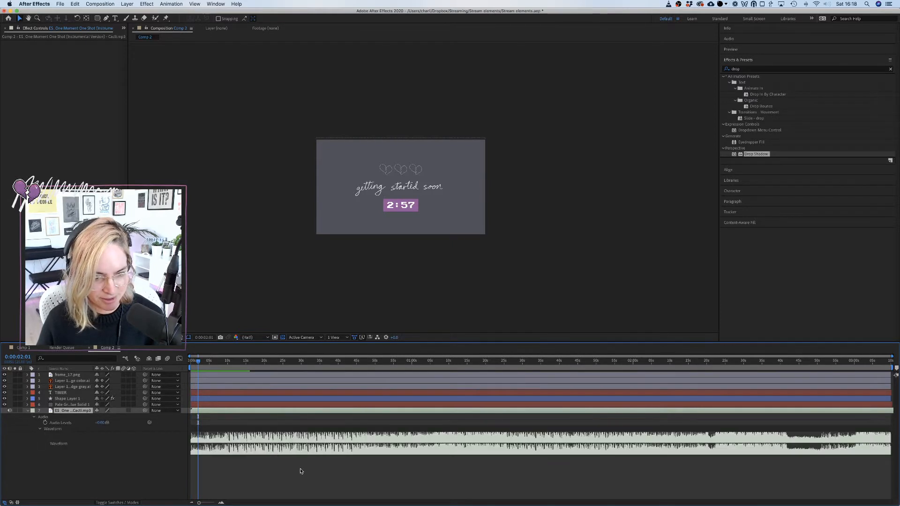
Set the default output in the audio hardware preferences to Streaming and accept the device change.
{"action": "left_click", "coordinate": [59, 4]}
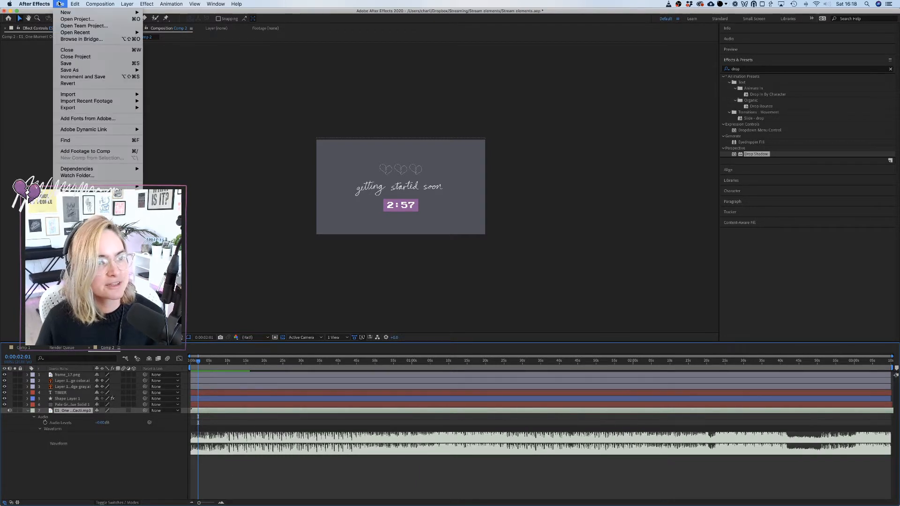
{"action": "mouse_move", "coordinate": [34, 4]}
{"action": "mouse_move", "coordinate": [48, 25]}
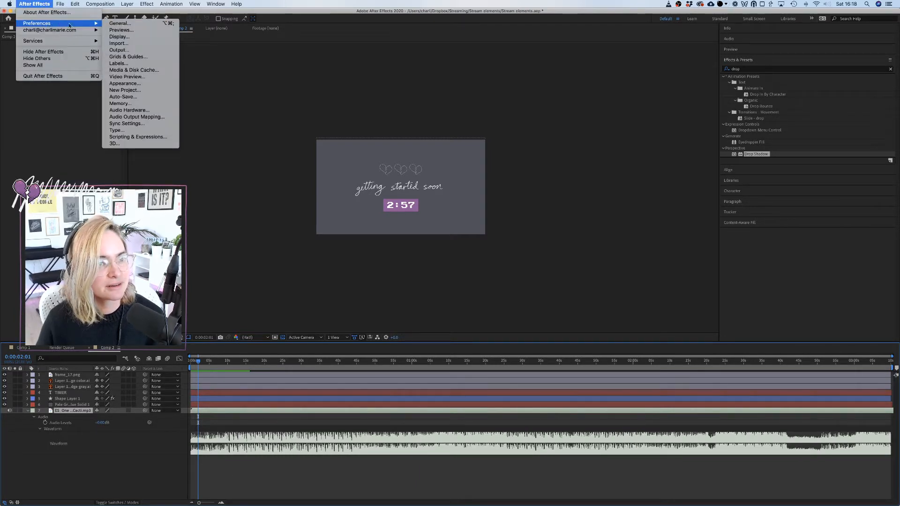
{"action": "left_click", "coordinate": [147, 117]}
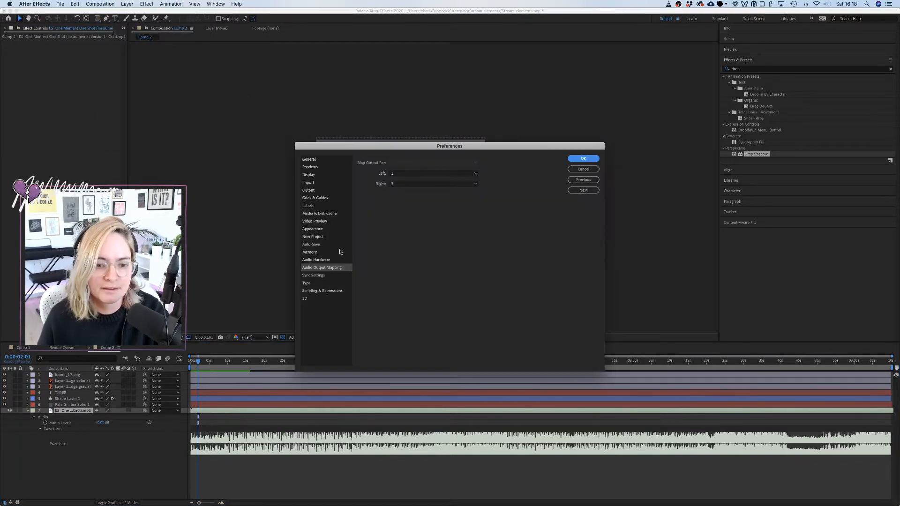
{"action": "left_click", "coordinate": [315, 260]}
{"action": "left_click", "coordinate": [456, 179]}
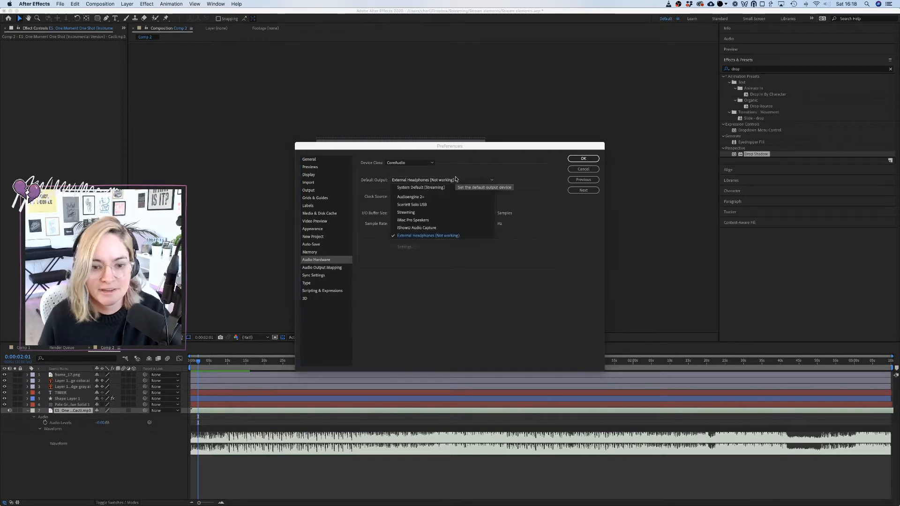
{"action": "left_click", "coordinate": [413, 213]}
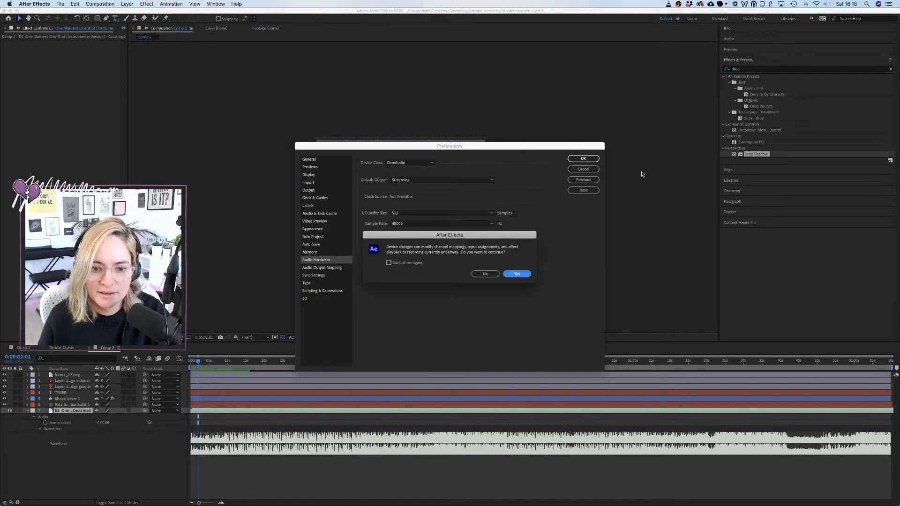
{"action": "left_click", "coordinate": [529, 273]}
{"action": "left_click", "coordinate": [583, 159]}
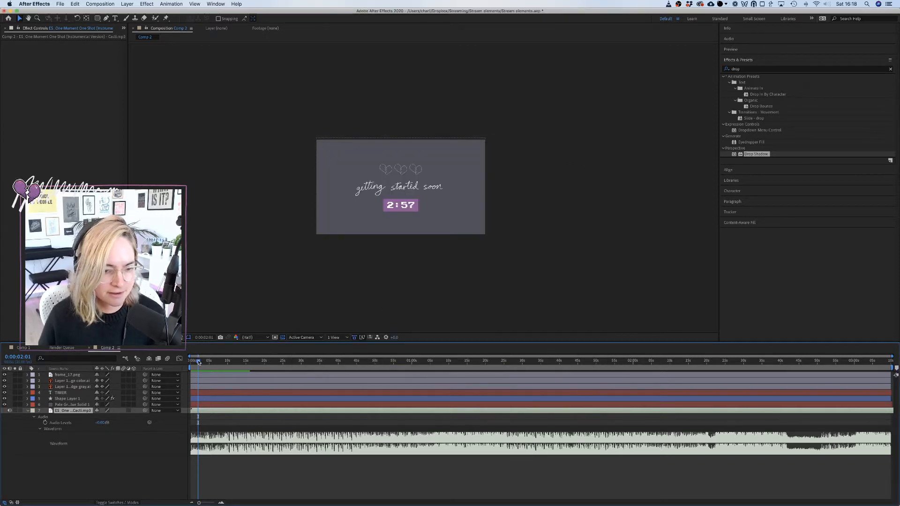
Play the composition from the start with its music, inspecting the timer up close and the hearts filling, and stop playback.
{"action": "key", "text": "Home"}
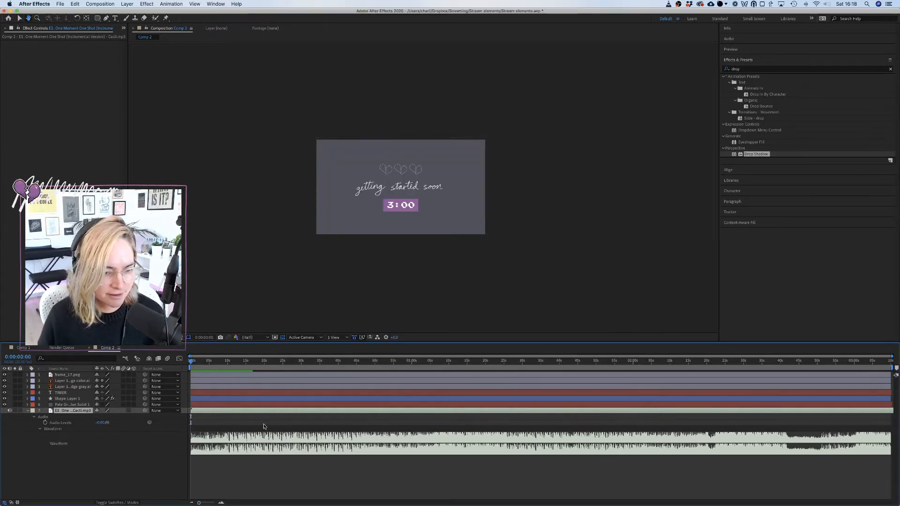
{"action": "key", "text": "space"}
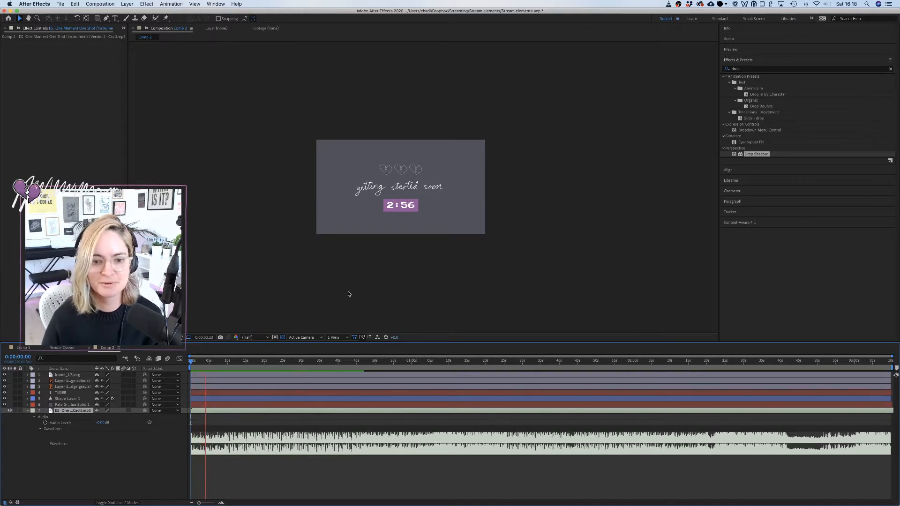
{"action": "scroll", "coordinate": [406, 201], "scroll_direction": "up", "scroll_amount": 2}
{"action": "scroll", "coordinate": [405, 201], "scroll_direction": "up", "scroll_amount": 2}
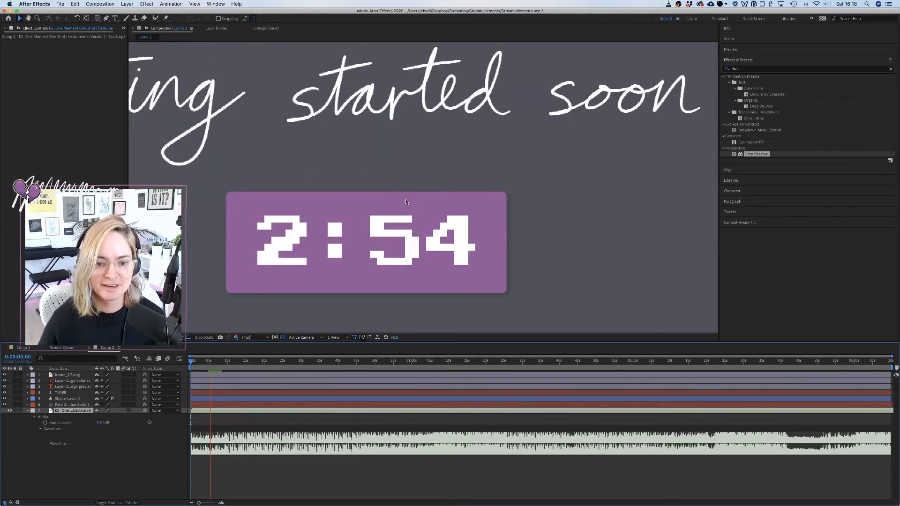
{"action": "scroll", "coordinate": [406, 201], "scroll_direction": "down", "scroll_amount": 2}
{"action": "scroll", "coordinate": [406, 202], "scroll_direction": "down", "scroll_amount": 2}
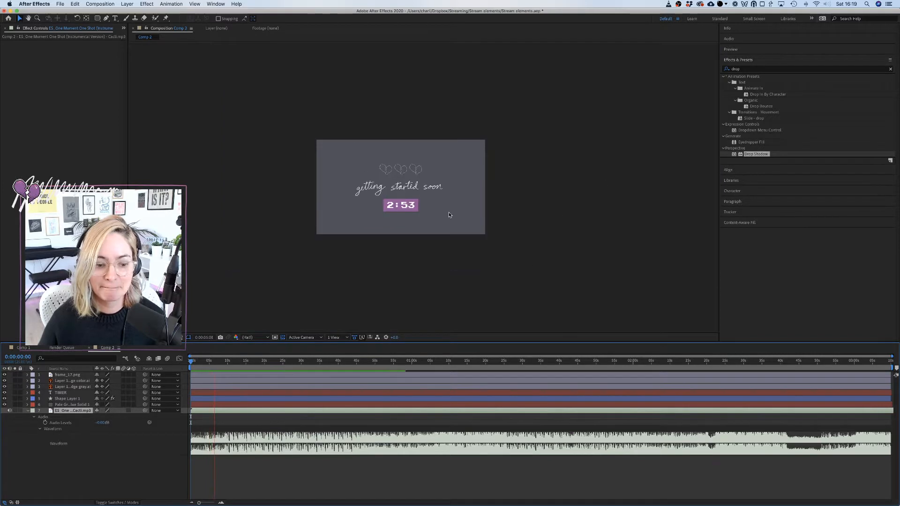
{"action": "scroll", "coordinate": [445, 213], "scroll_direction": "up", "scroll_amount": 2}
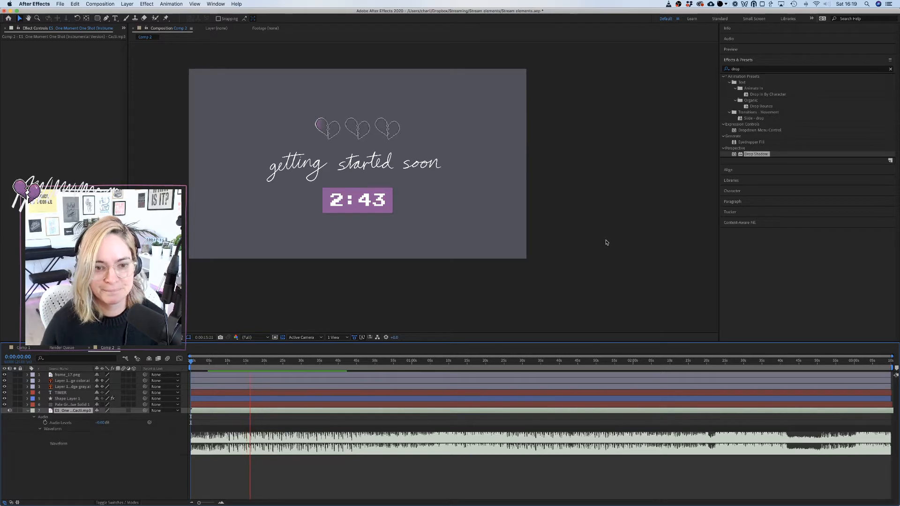
{"action": "key", "text": "space"}
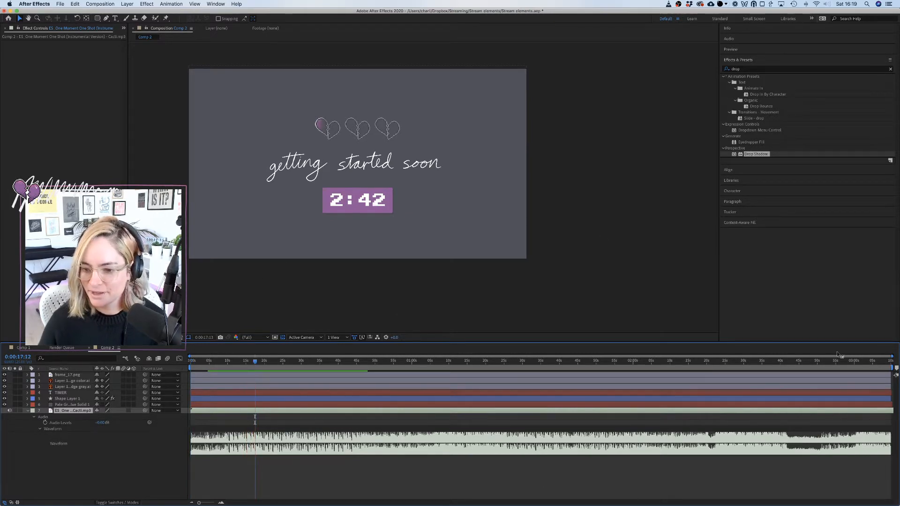
Move the playhead near the end of the countdown, at about 0:02:58.
{"action": "left_click", "coordinate": [852, 362]}
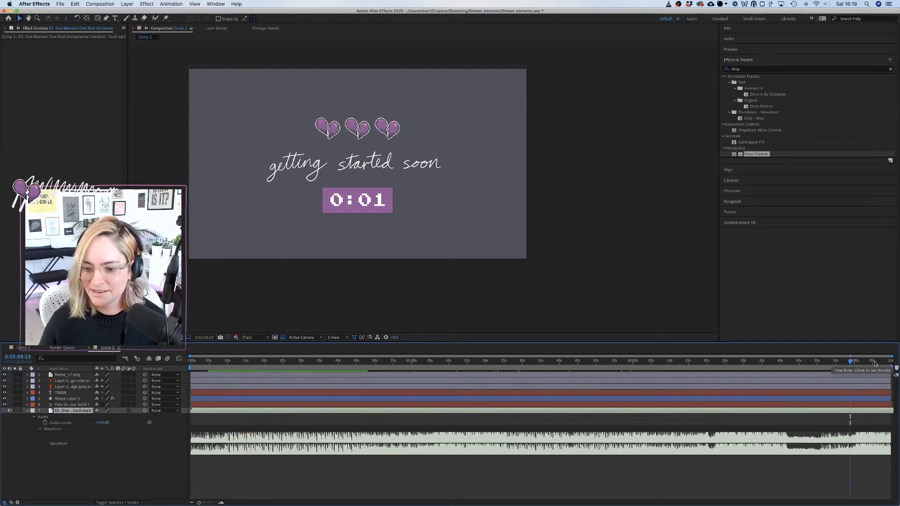
Stop the playback, switch to Finder and preview the White Flag (Instrumental Version) track in the _Epidemic Sound folder.
{"action": "key", "text": "space"}
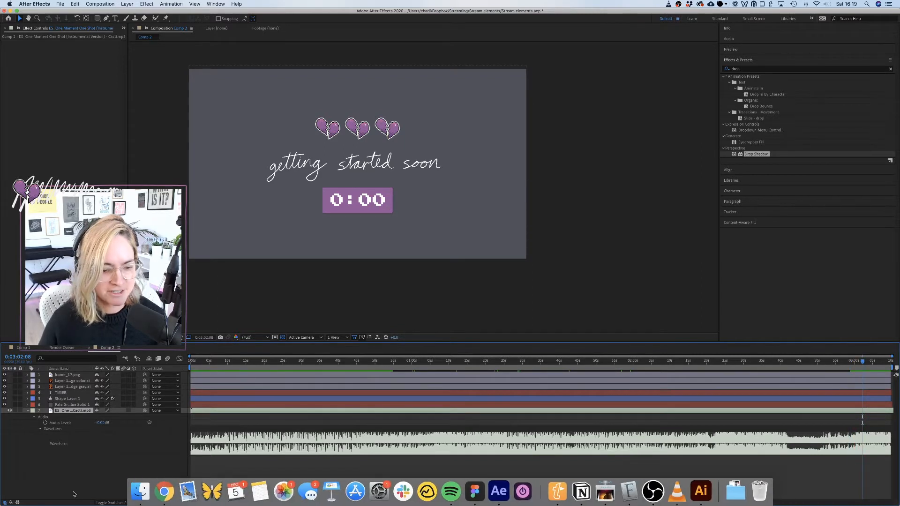
{"action": "left_click", "coordinate": [141, 488]}
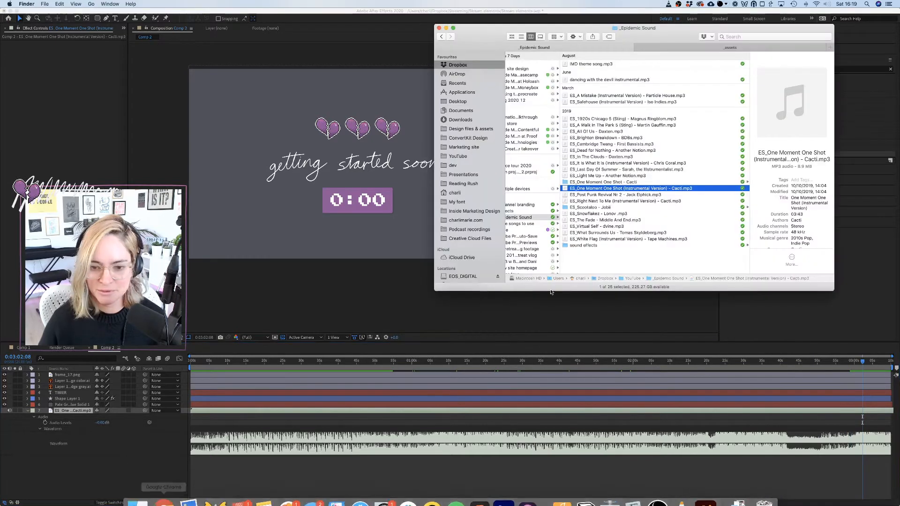
{"action": "left_click", "coordinate": [617, 239]}
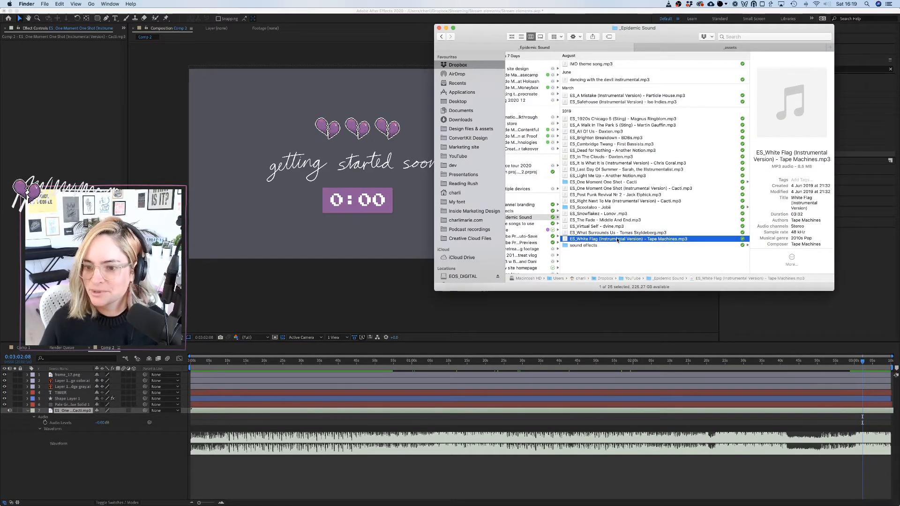
{"action": "key", "text": "space"}
{"action": "key", "text": "space"}
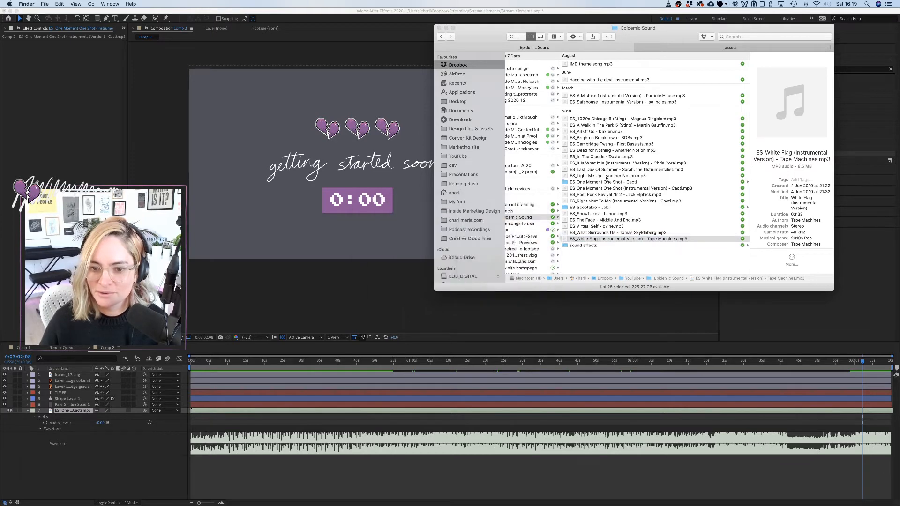
Preview the It Is What It Is (Instrumental Version) track, skipping through its middle and to its end.
{"action": "left_click", "coordinate": [605, 176]}
{"action": "left_click", "coordinate": [605, 164]}
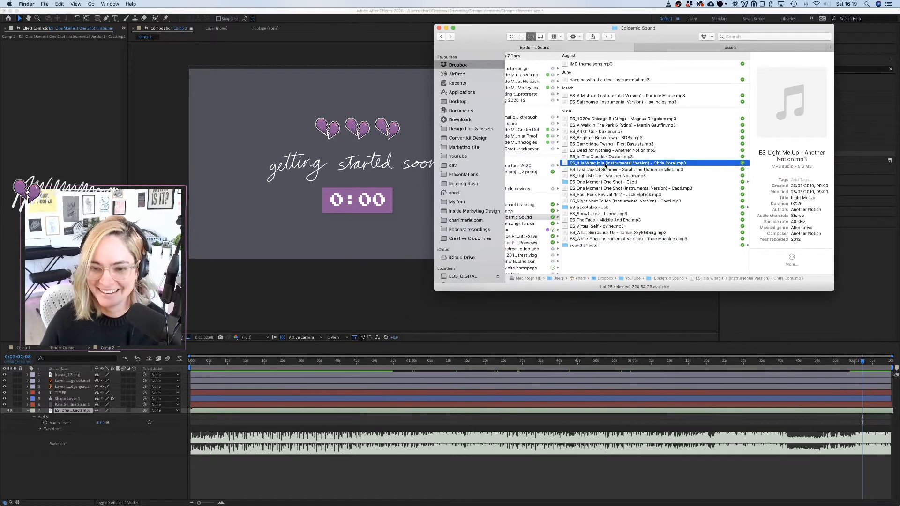
{"action": "key", "text": "space"}
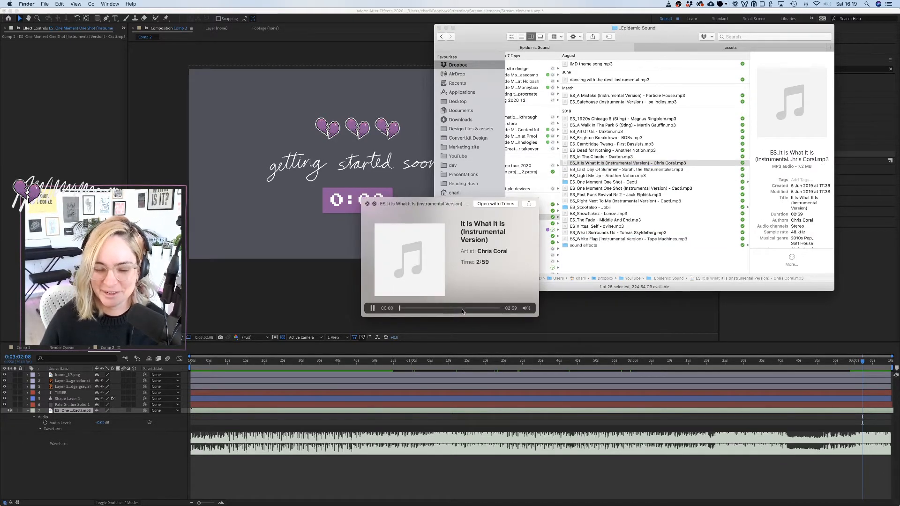
{"action": "left_click_drag", "start_coordinate": [434, 309], "coordinate": [424, 310]}
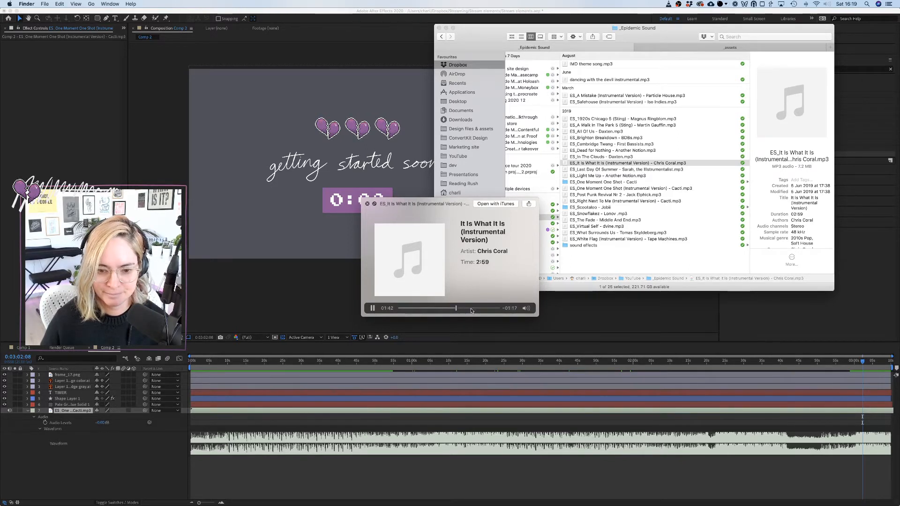
{"action": "left_click_drag", "start_coordinate": [455, 308], "coordinate": [494, 309]}
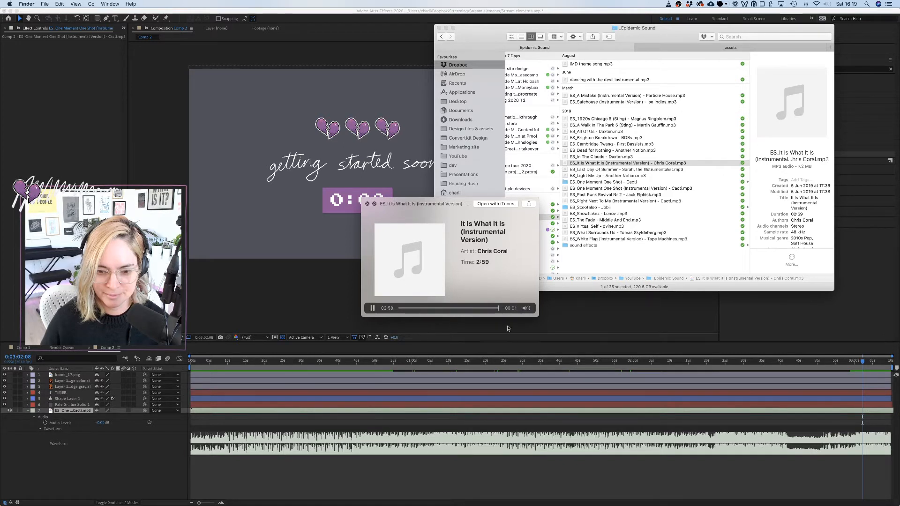
{"action": "key", "text": "space"}
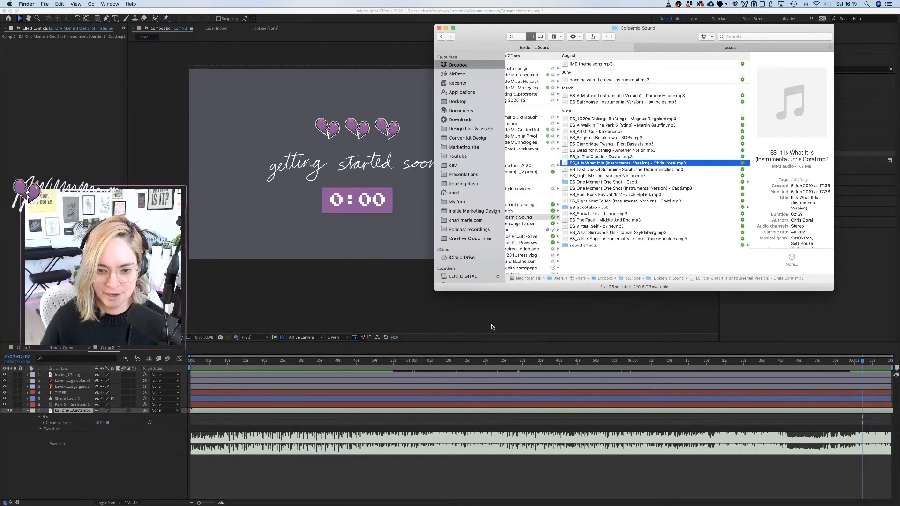
Return to After Effects and delete the One Moment One Shot audio layer from Comp 2.
{"action": "left_click", "coordinate": [469, 449]}
{"action": "left_click", "coordinate": [460, 442]}
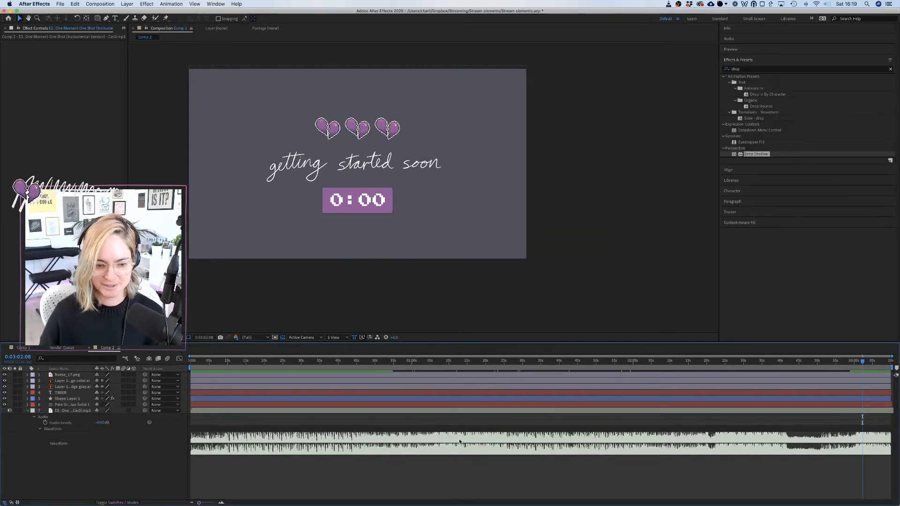
{"action": "left_click", "coordinate": [60, 412]}
{"action": "key", "text": "Delete"}
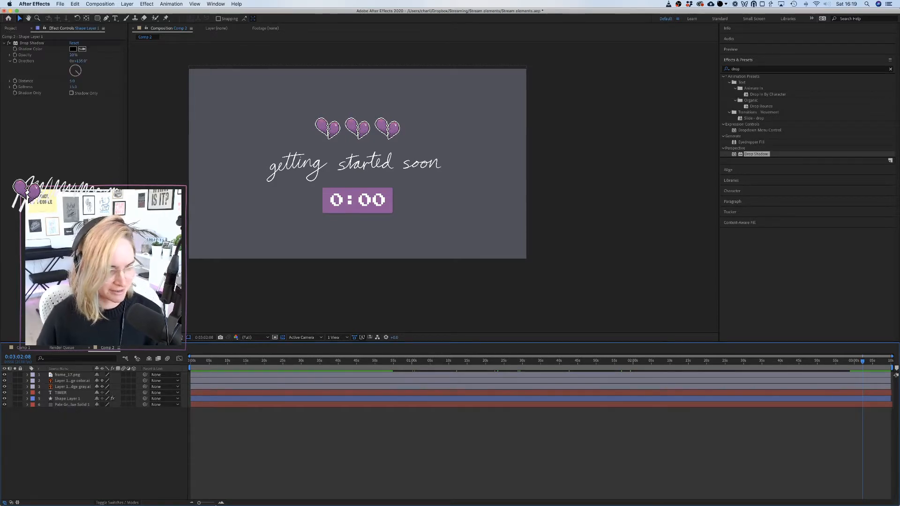
Add the It Is What It Is (Instrumental Version) mp3 from Finder to Comp 2 as the lowest layer in the stack.
{"action": "left_click", "coordinate": [143, 489]}
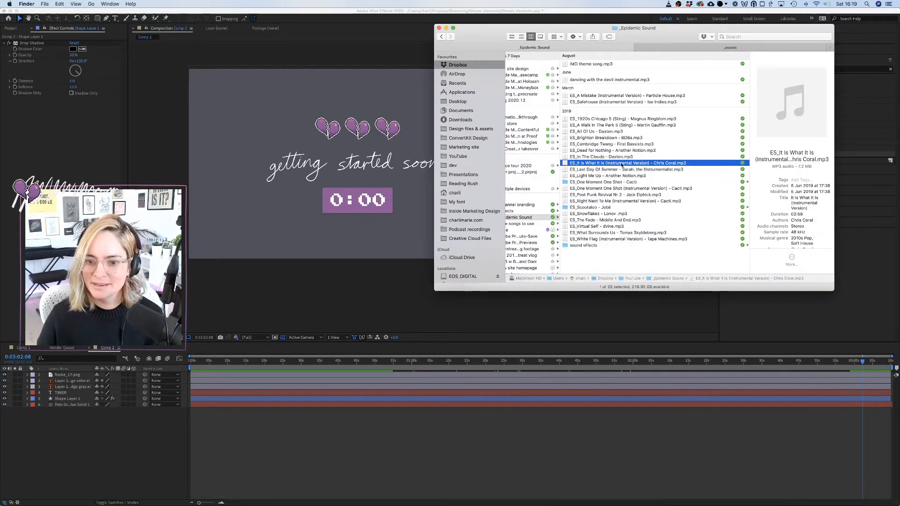
{"action": "left_click_drag", "start_coordinate": [590, 163], "coordinate": [283, 417]}
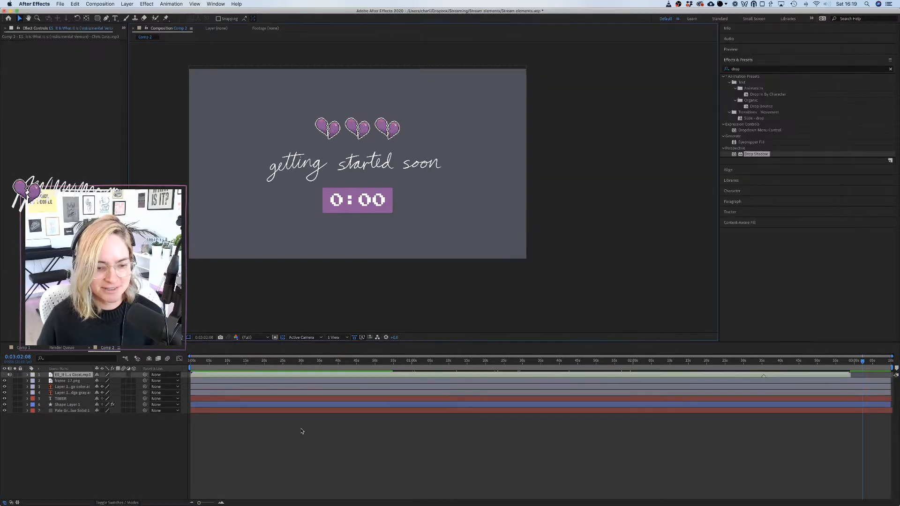
{"action": "left_click_drag", "start_coordinate": [82, 375], "coordinate": [80, 420]}
{"action": "left_click", "coordinate": [288, 456]}
Play the composition from 0:02:57:08 to check how the music ends against the countdown.
{"action": "left_click_drag", "start_coordinate": [209, 360], "coordinate": [843, 387]}
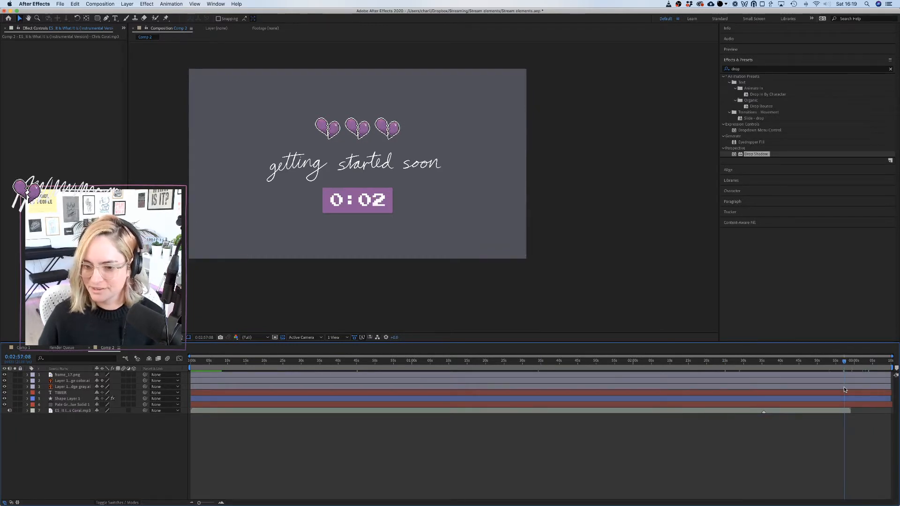
{"action": "key", "text": "space"}
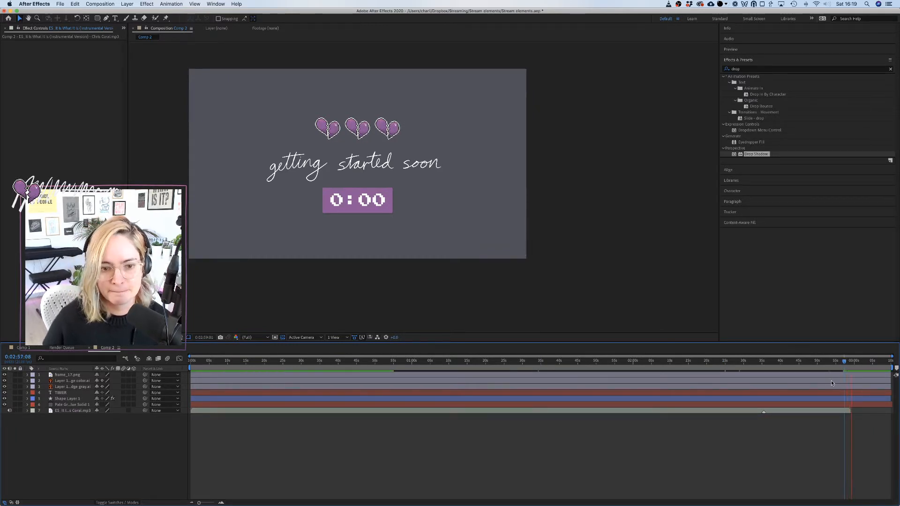
{"action": "key", "text": "space"}
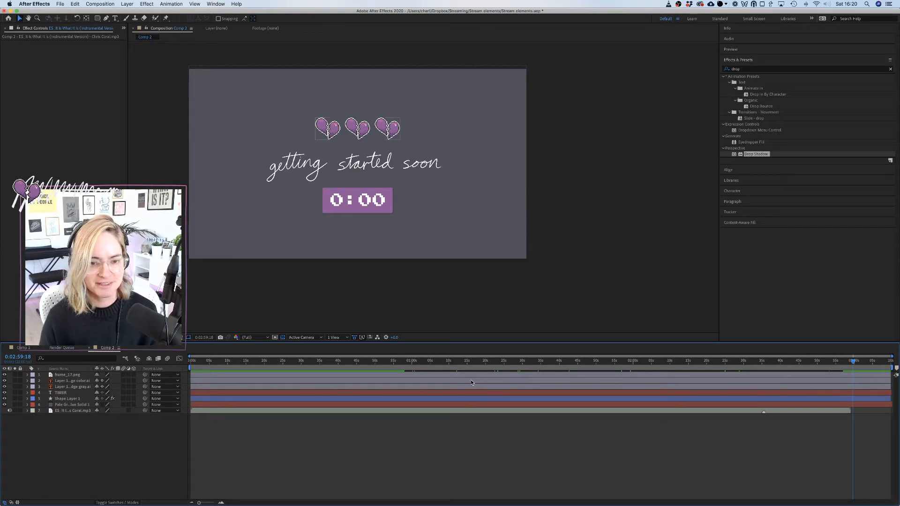
{"action": "left_click", "coordinate": [67, 382]}
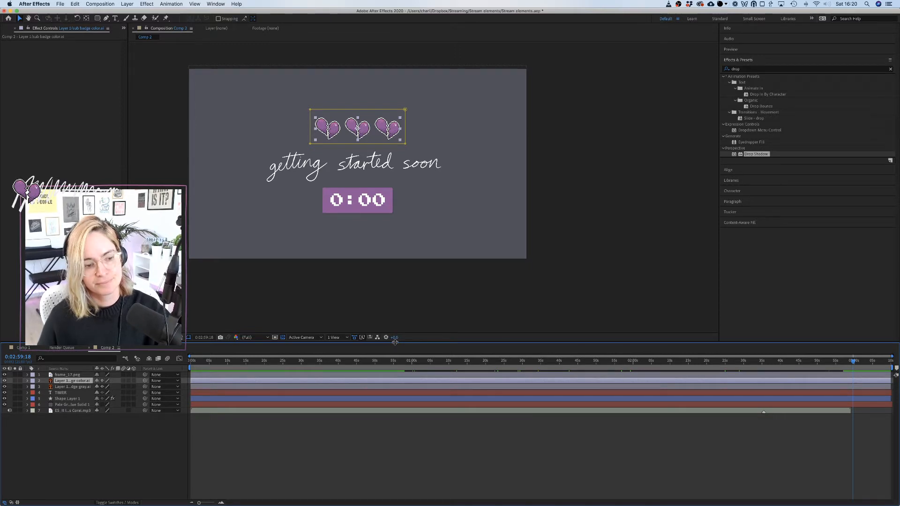
{"action": "left_click", "coordinate": [27, 381]}
{"action": "left_click", "coordinate": [27, 381]}
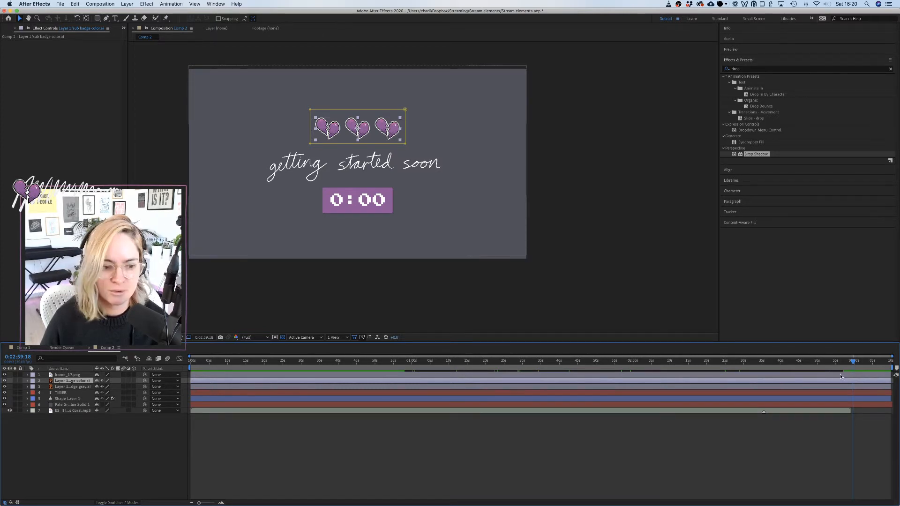
Reveal the opacity of the frame_17.png layer and start keyframing it at 100% at 0:02:59:18.
{"action": "left_click", "coordinate": [320, 375]}
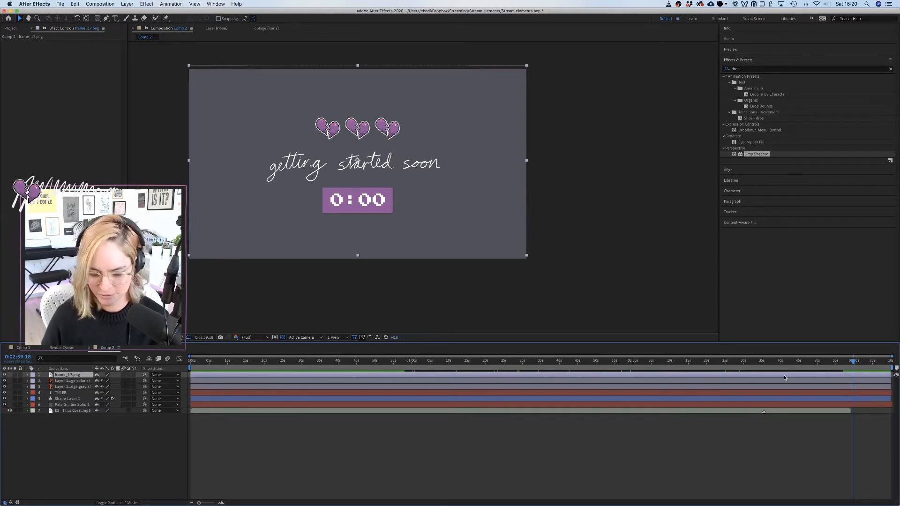
{"action": "key", "text": "t"}
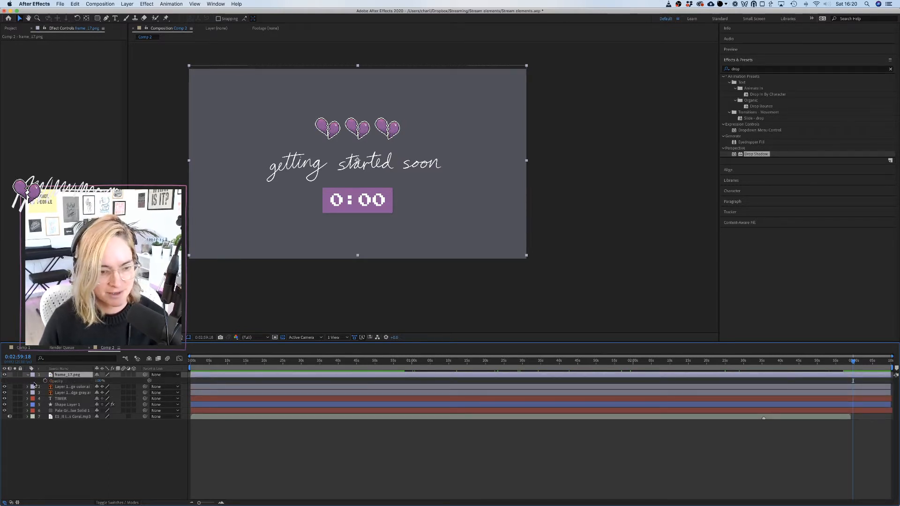
{"action": "left_click", "coordinate": [45, 381]}
Fade out the frame_17.png layer with a 0% opacity keyframe at 0:03:01:06.
{"action": "scroll", "coordinate": [724, 433], "scroll_direction": "up", "scroll_amount": 5}
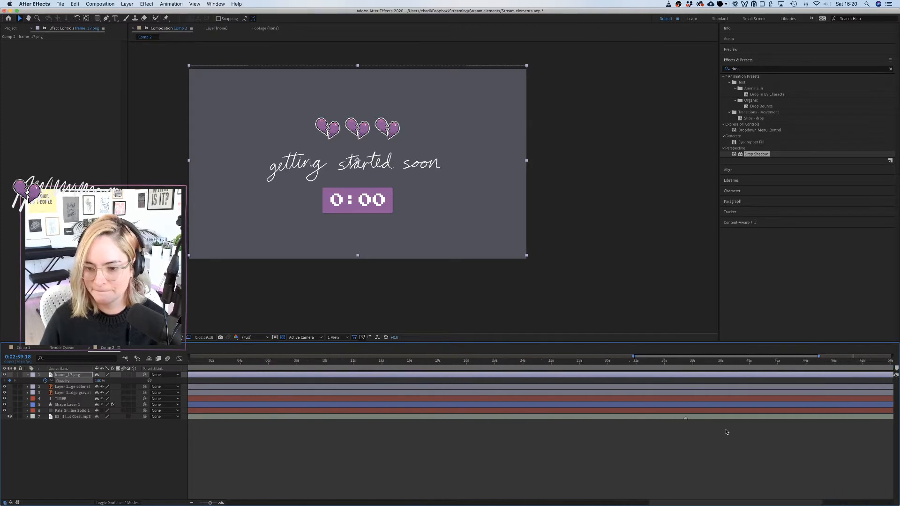
{"action": "scroll", "coordinate": [727, 432], "scroll_direction": "right", "scroll_amount": 5}
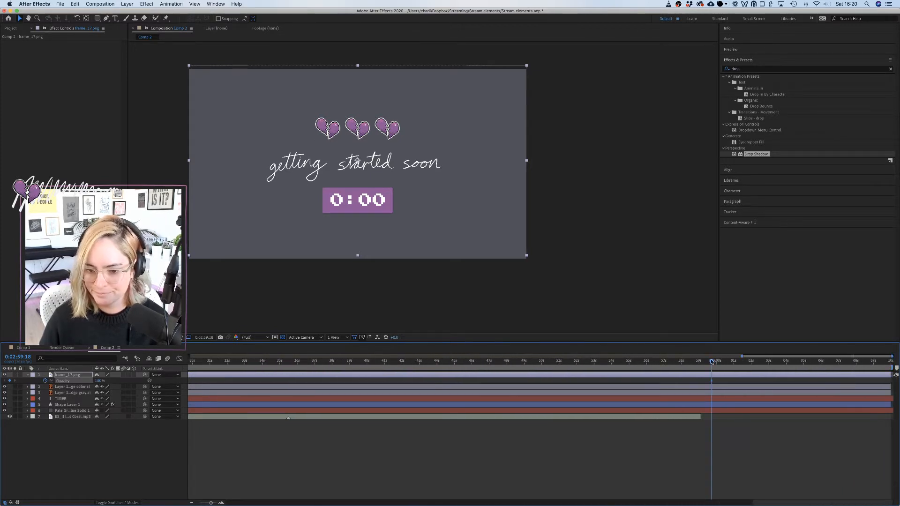
{"action": "left_click_drag", "start_coordinate": [711, 361], "coordinate": [739, 370]}
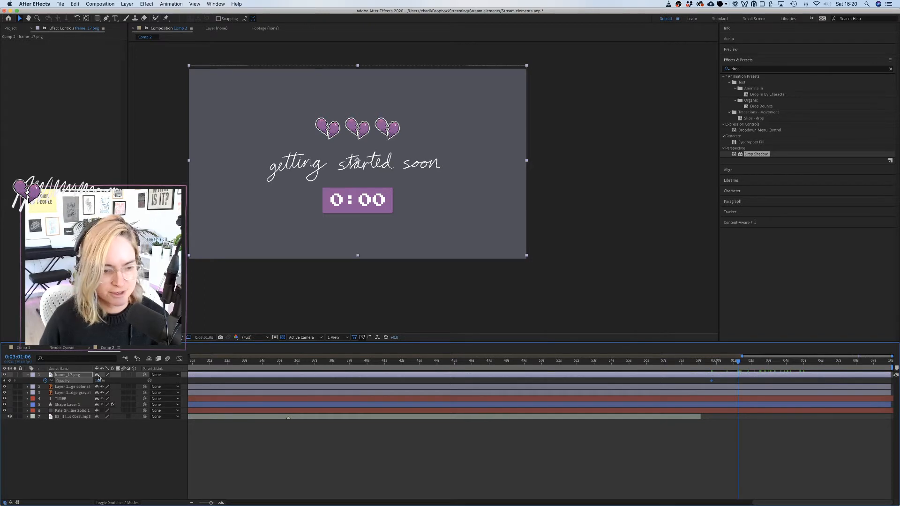
{"action": "left_click", "coordinate": [101, 381]}
{"action": "type", "text": "0"}
{"action": "key", "text": "Return"}
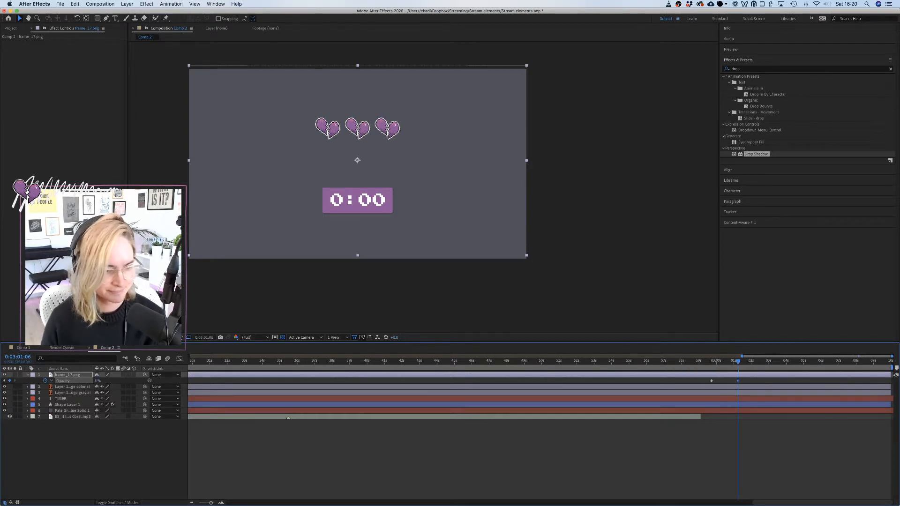
Add starting position keyframes to the TIMER and Shape Layer 1 layers together at 0:02:59:24.
{"action": "left_click", "coordinate": [607, 502]}
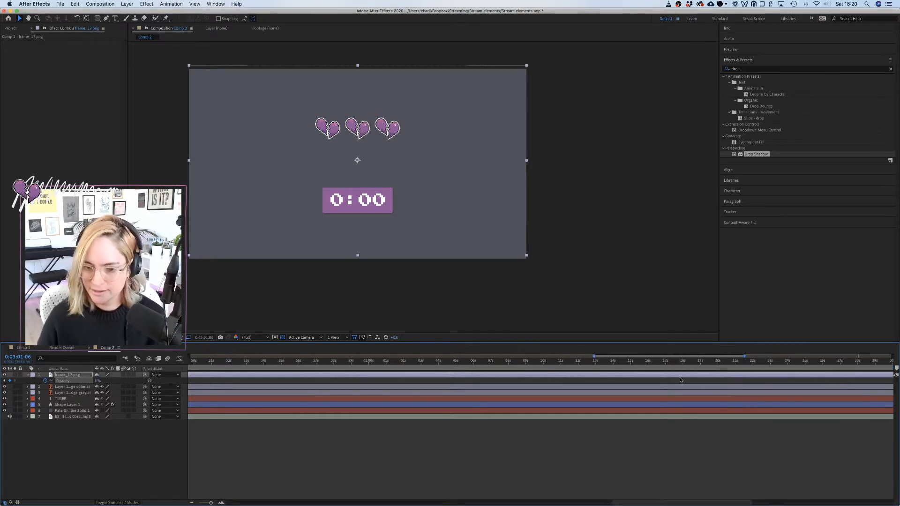
{"action": "key", "text": "minus"}
{"action": "key", "text": "minus"}
{"action": "key", "text": "minus"}
{"action": "key", "text": "equal"}
{"action": "key", "text": "equal"}
{"action": "key", "text": "equal"}
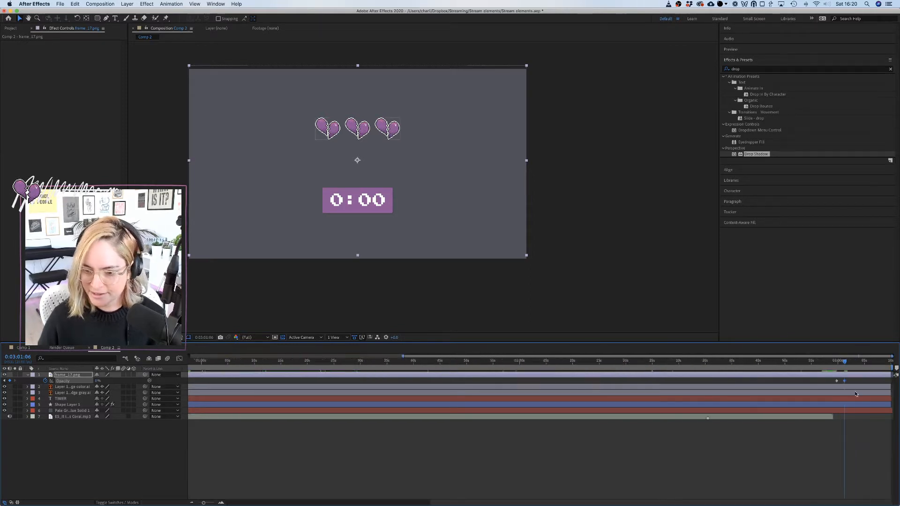
{"action": "left_click_drag", "start_coordinate": [417, 360], "coordinate": [428, 363]}
{"action": "left_click", "coordinate": [74, 400]}
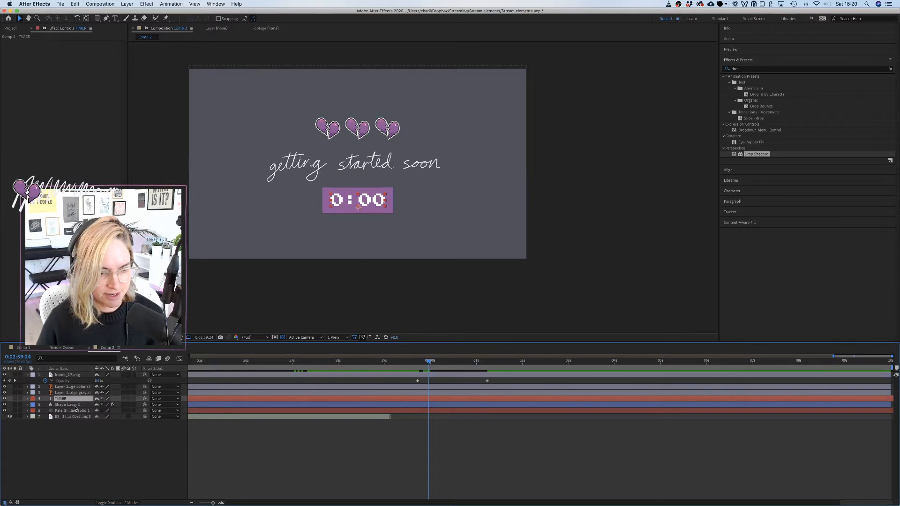
{"action": "left_click", "coordinate": [75, 404], "text": "shift"}
{"action": "key", "text": "p"}
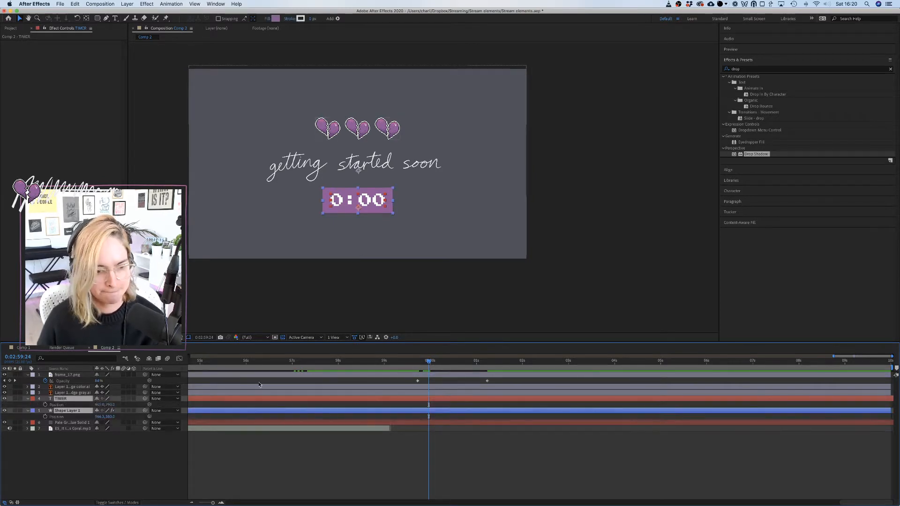
{"action": "left_click", "coordinate": [45, 404]}
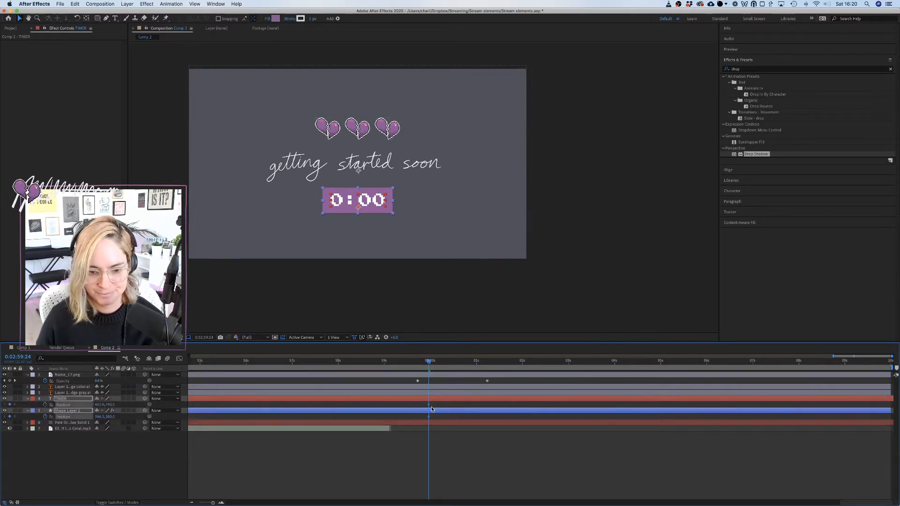
At 0:03:02:07, move the timer text and its purple box straight down below the composition frame.
{"action": "left_click_drag", "start_coordinate": [430, 362], "coordinate": [537, 370]}
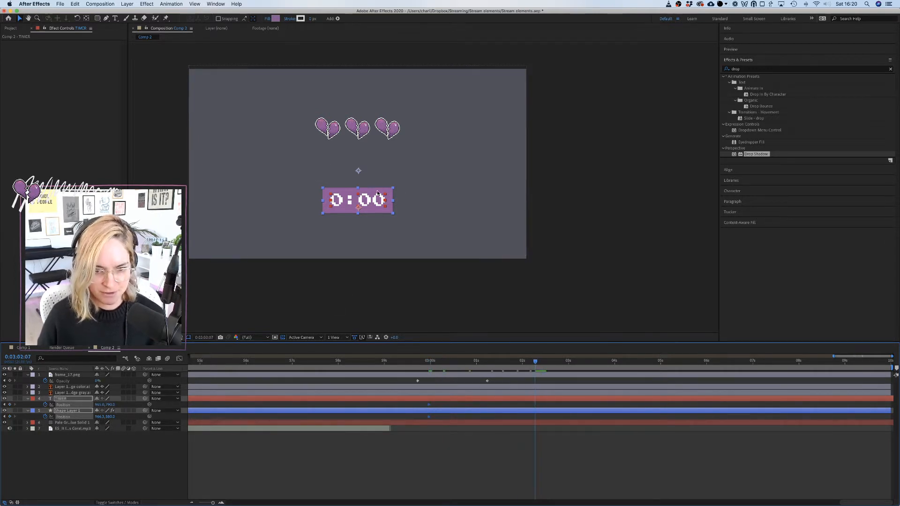
{"action": "left_click_drag", "start_coordinate": [377, 193], "coordinate": [377, 275]}
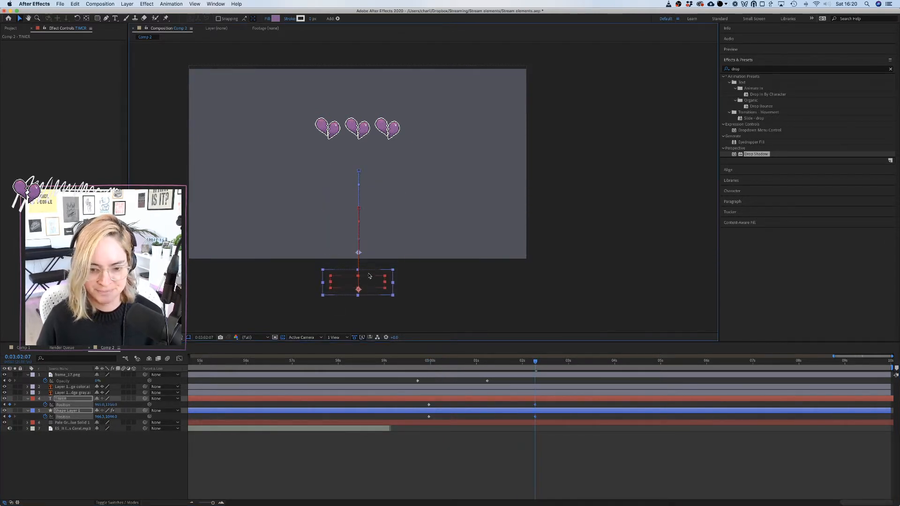
Apply Easy Ease In to the first position keyframes of both timer layers and preview the exit from 0:02:59:19.
{"action": "left_click", "coordinate": [428, 416]}
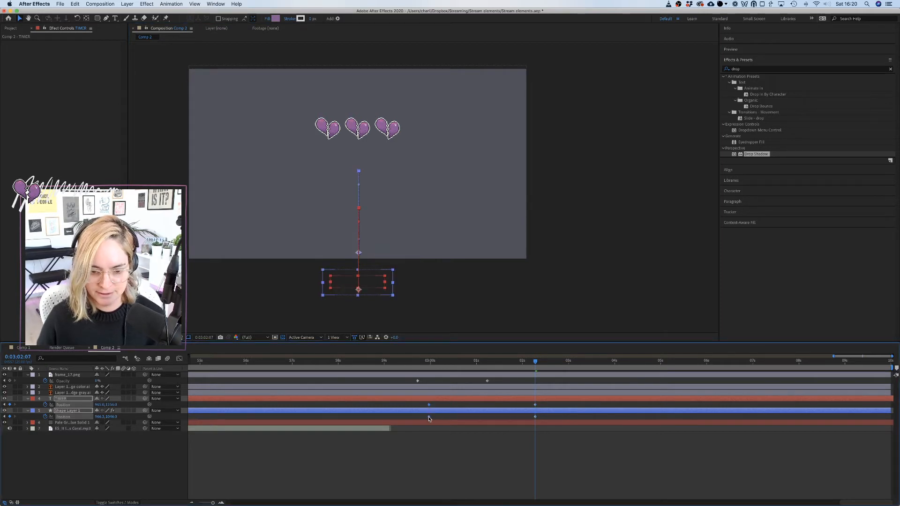
{"action": "right_click", "coordinate": [429, 419]}
{"action": "mouse_move", "coordinate": [481, 498]}
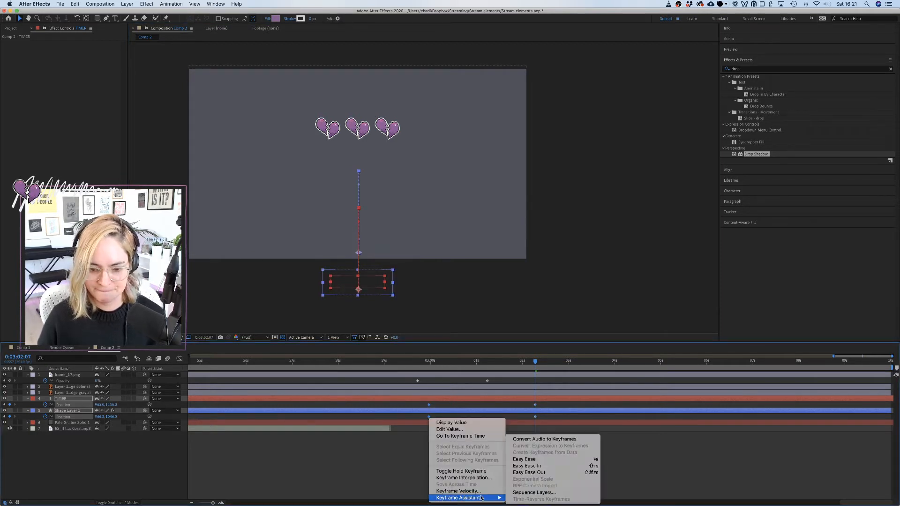
{"action": "left_click", "coordinate": [527, 466]}
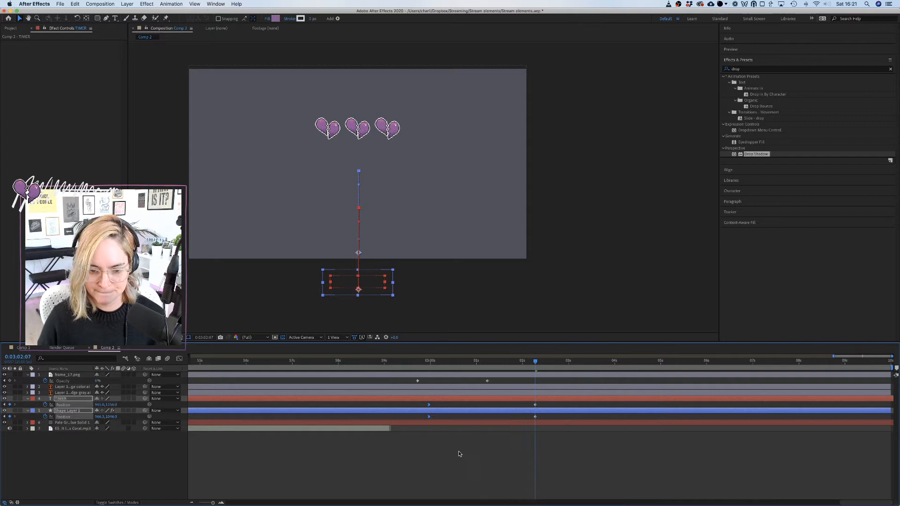
{"action": "left_click", "coordinate": [420, 361]}
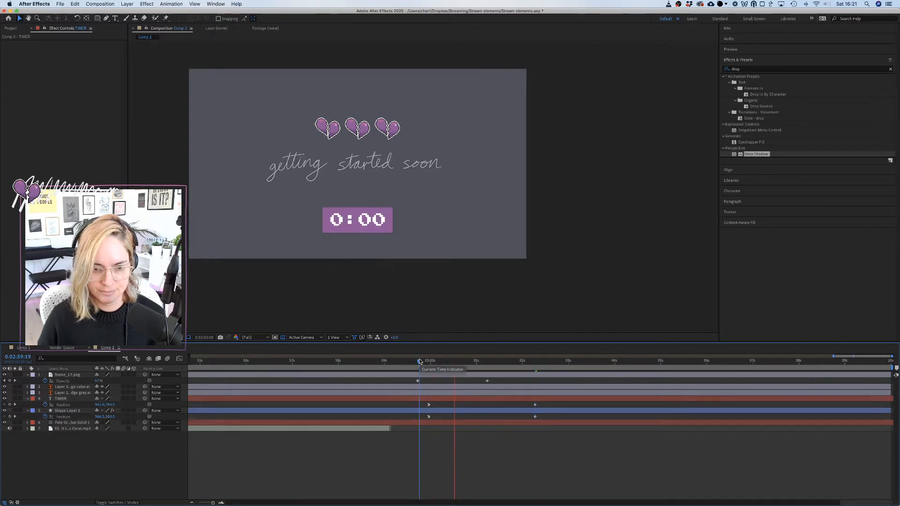
Move the timer layers' end position keyframes to just past 0:03:01, place frame_17.png's end opacity keyframe just before 0:03:01, and preview.
{"action": "key", "text": "space"}
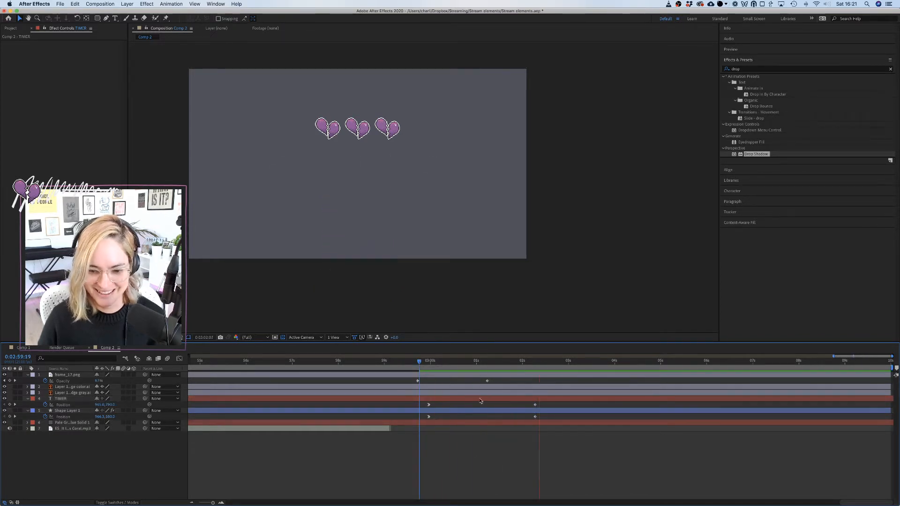
{"action": "left_click", "coordinate": [535, 405]}
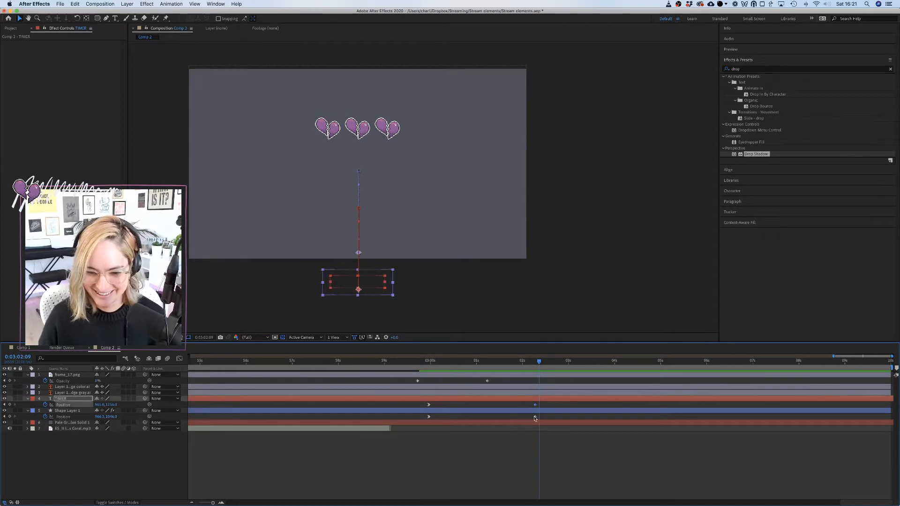
{"action": "left_click", "coordinate": [536, 416], "text": "shift"}
{"action": "left_click_drag", "start_coordinate": [537, 419], "coordinate": [463, 414]}
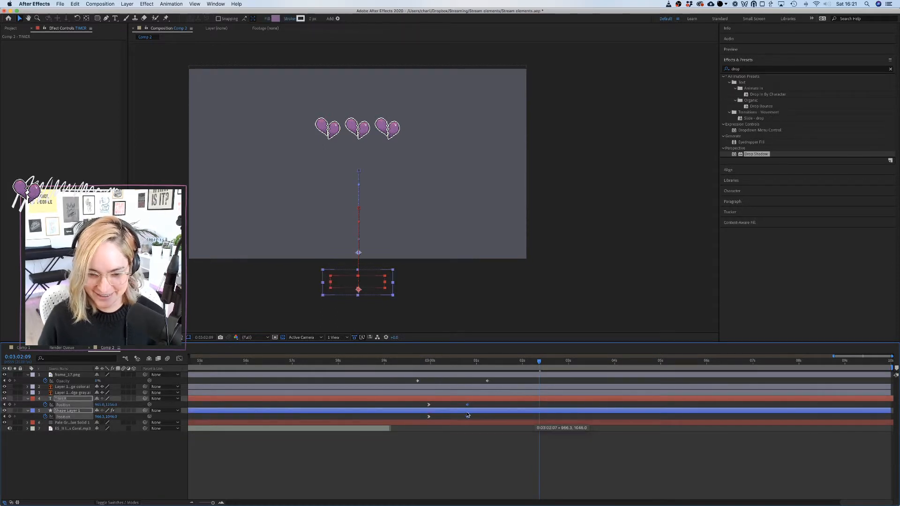
{"action": "left_click", "coordinate": [482, 382]}
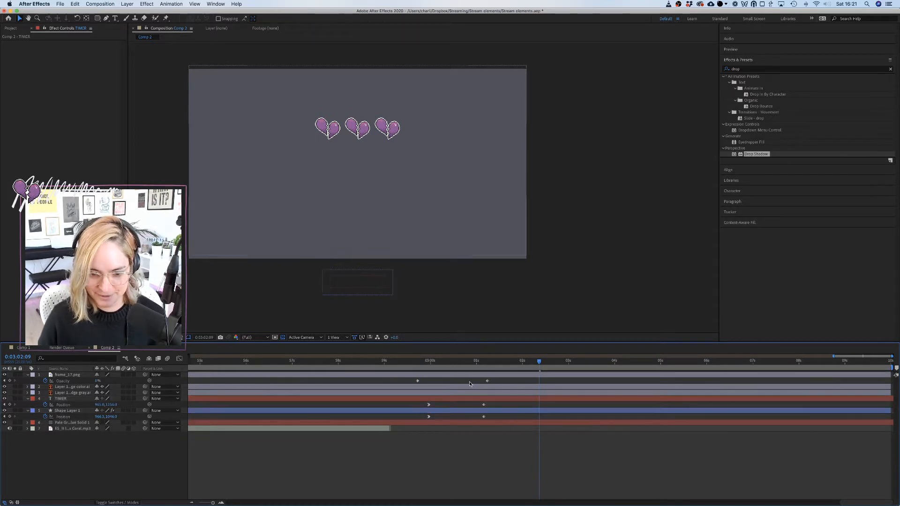
{"action": "left_click_drag", "start_coordinate": [487, 381], "coordinate": [484, 381]}
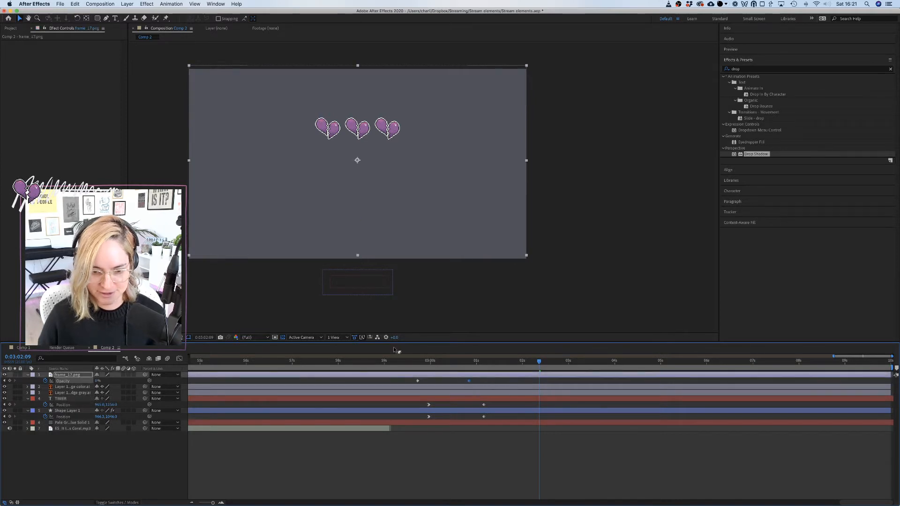
{"action": "left_click", "coordinate": [398, 362]}
{"action": "key", "text": "space"}
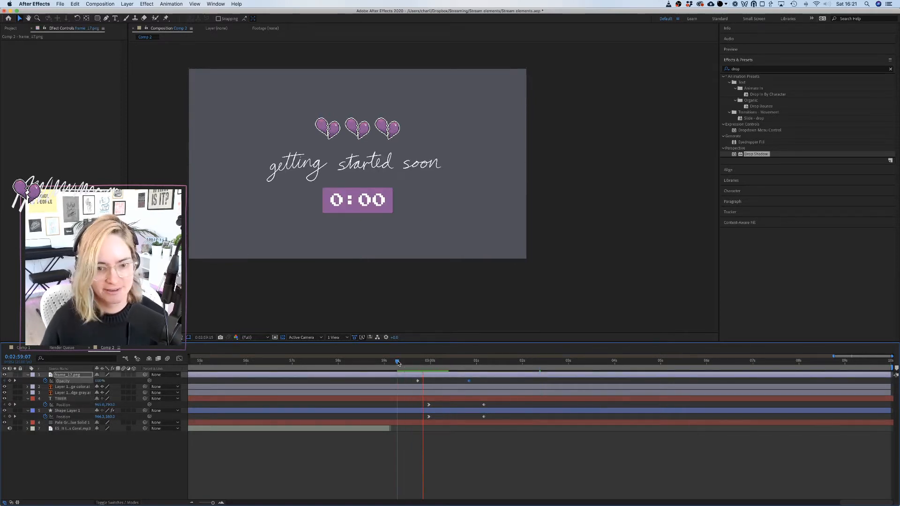
Shorten the timer's exit by moving the end position keyframes of TIMER and Shape Layer 1 to about 0:03:00:16.
{"action": "left_click", "coordinate": [484, 405]}
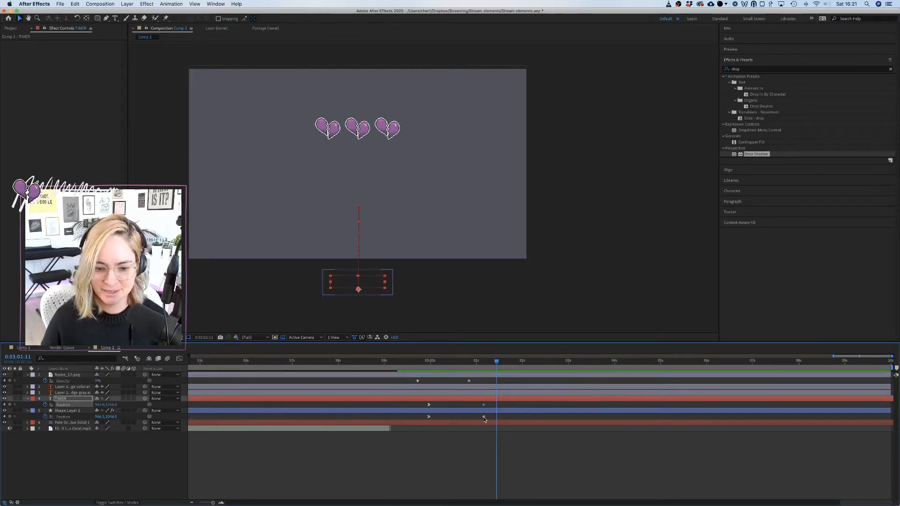
{"action": "left_click", "coordinate": [484, 417], "text": "shift"}
{"action": "left_click_drag", "start_coordinate": [484, 416], "coordinate": [460, 417]}
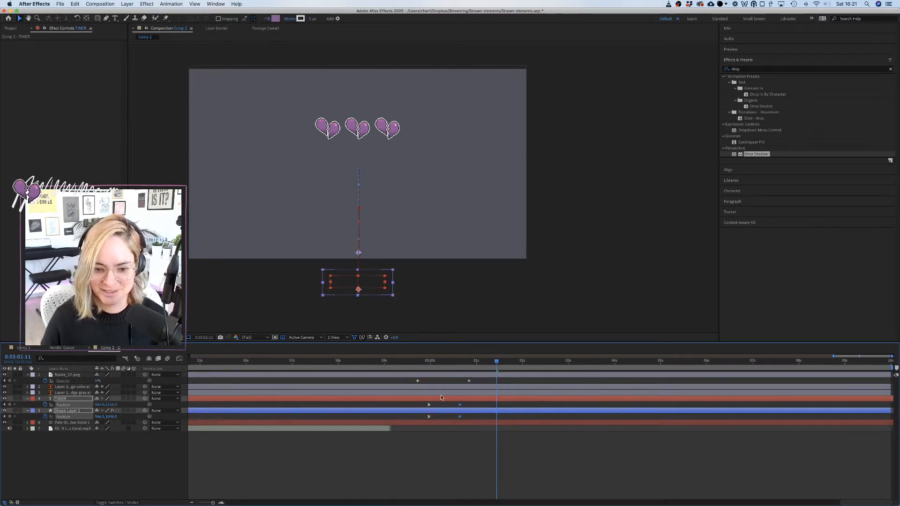
Shift the start and end position keyframes of both timer layers together so the exit starts at about 0:03:00:09.
{"action": "left_click", "coordinate": [428, 404]}
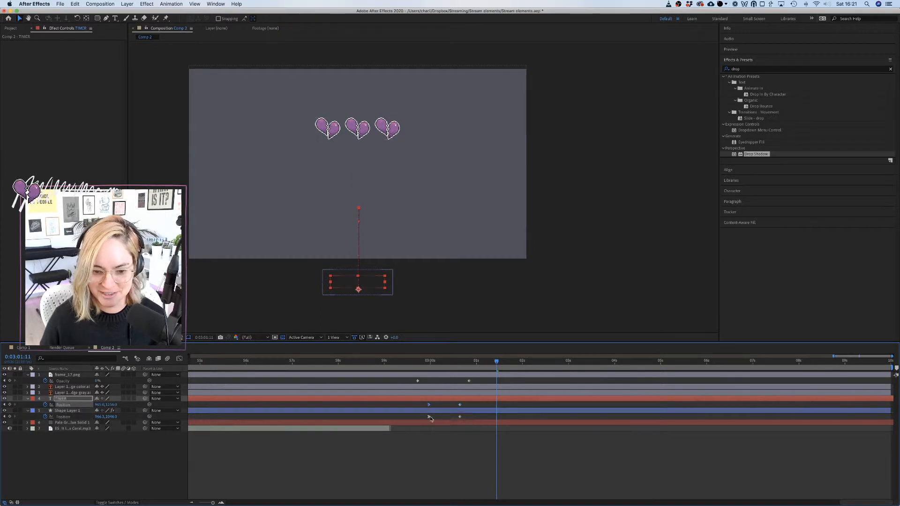
{"action": "left_click", "coordinate": [429, 416], "text": "shift"}
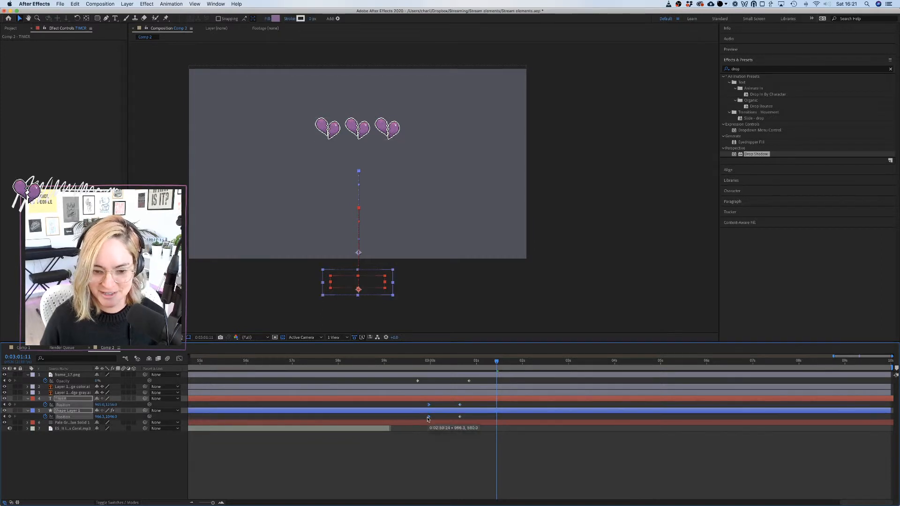
{"action": "left_click", "coordinate": [460, 404]}
{"action": "left_click", "coordinate": [460, 417], "text": "shift"}
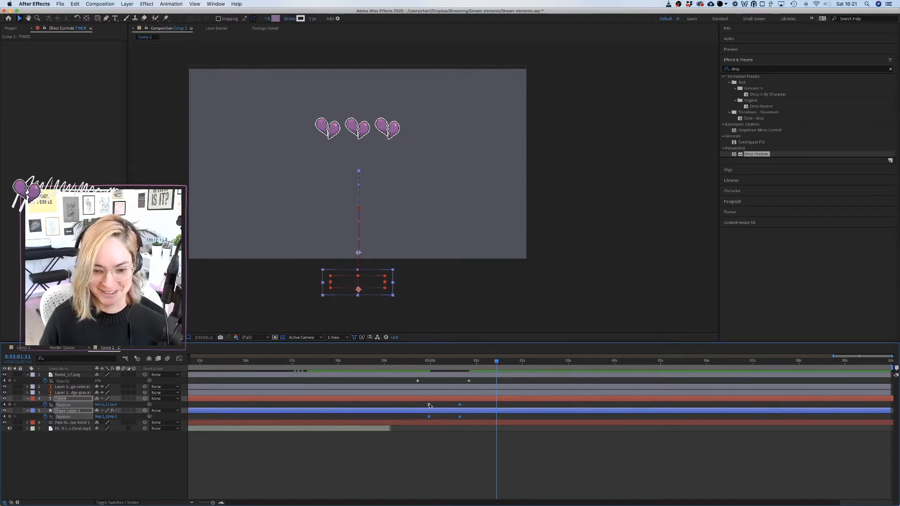
{"action": "left_click_drag", "start_coordinate": [429, 406], "coordinate": [447, 408]}
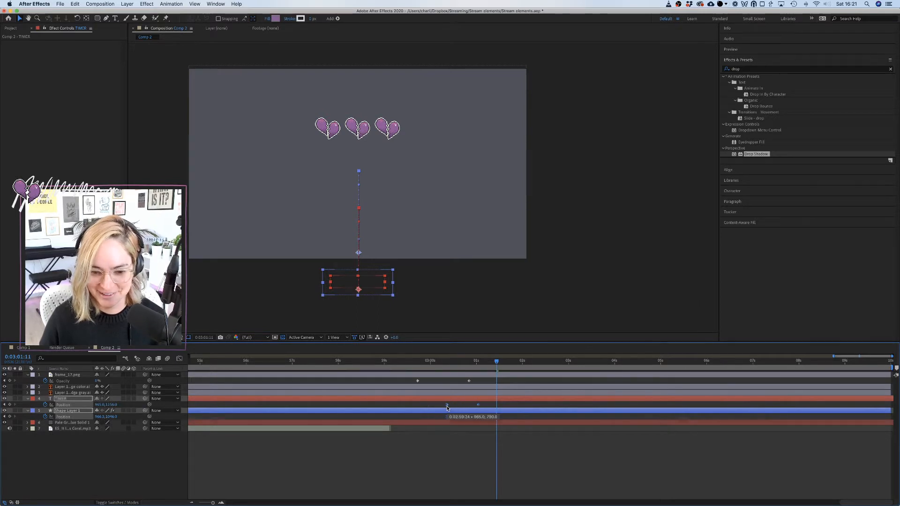
{"action": "right_click", "coordinate": [447, 407]}
{"action": "left_click", "coordinate": [544, 410]}
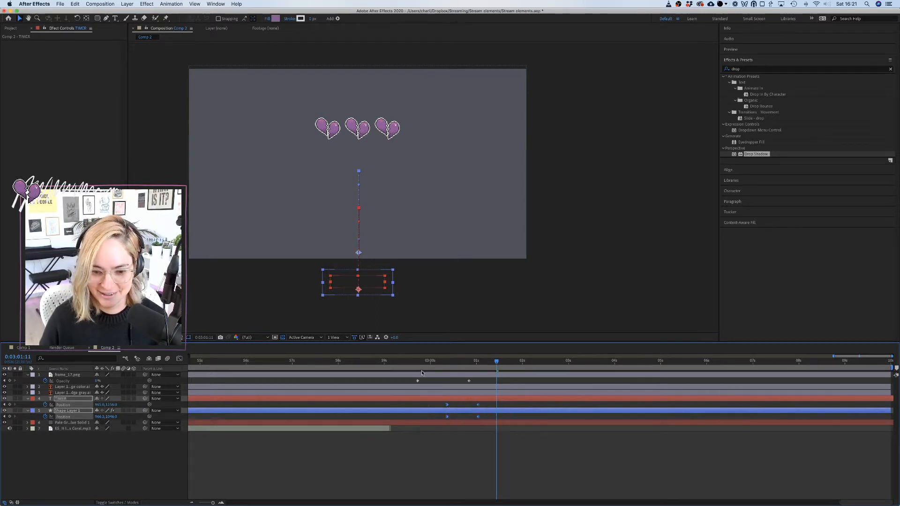
Move frame_17.png's first opacity keyframe to about 0:03:00:02 and preview the text and timer exit from 0:02:59:00.
{"action": "left_click_drag", "start_coordinate": [418, 381], "coordinate": [434, 381]}
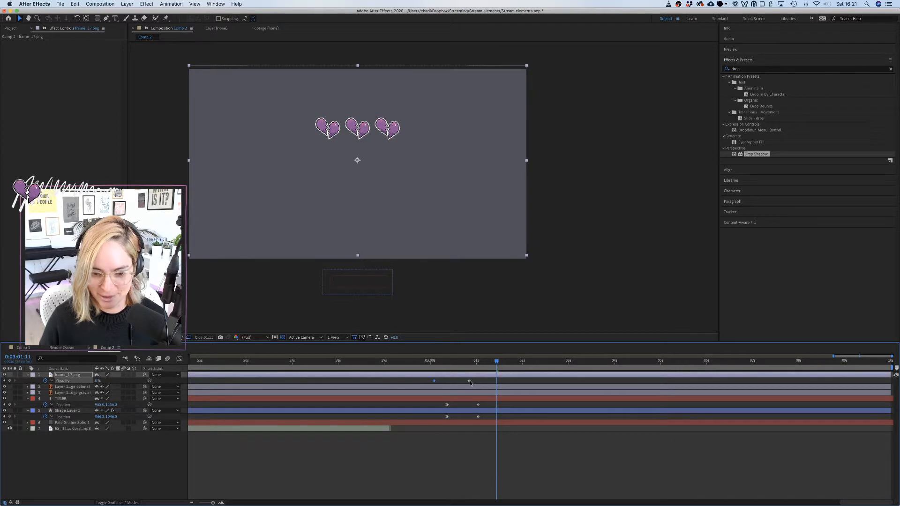
{"action": "left_click", "coordinate": [389, 429]}
{"action": "left_click", "coordinate": [383, 360]}
{"action": "key", "text": "space"}
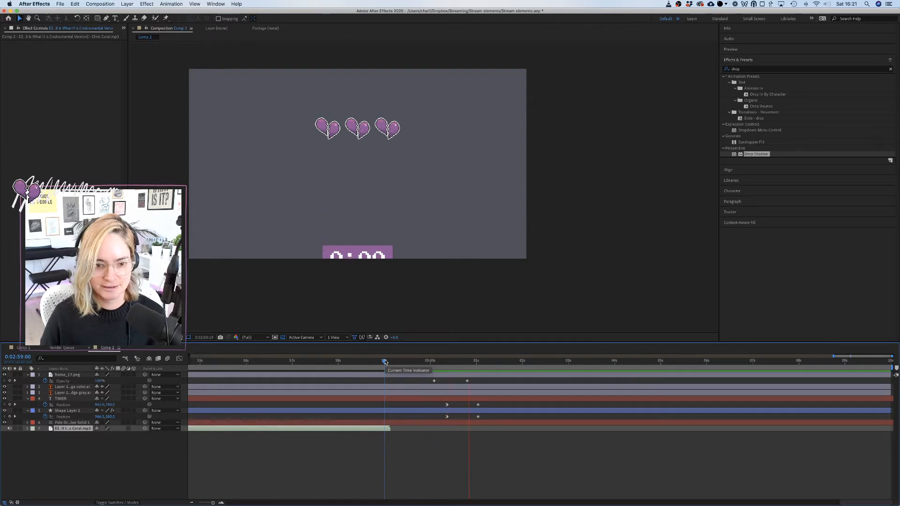
{"action": "key", "text": "space"}
{"action": "mouse_move", "coordinate": [452, 362]}
{"action": "left_mouse_down"}
{"action": "mouse_move", "coordinate": [462, 364]}
{"action": "mouse_move", "coordinate": [446, 368]}
{"action": "left_mouse_up"}
{"action": "key", "text": "space"}
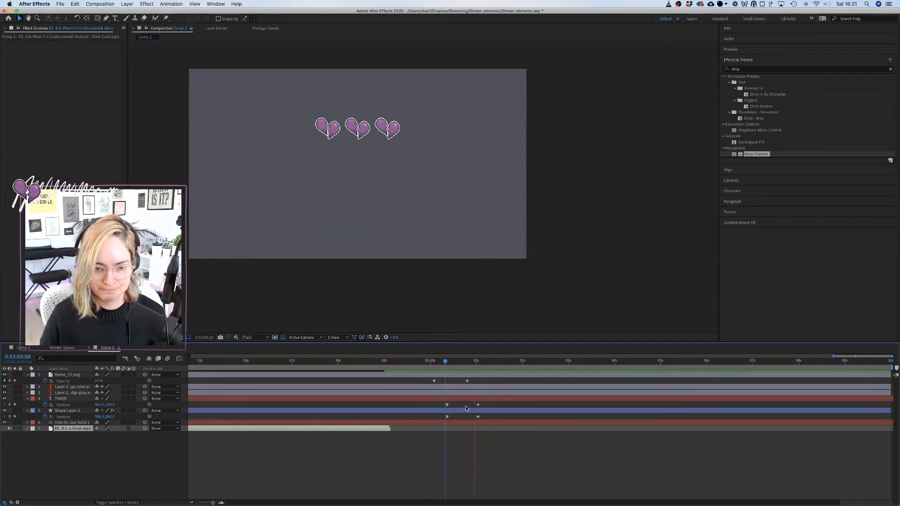
Animate the position of both heart layers from 0:03:00:12 straight up to above the composition frame at 0:03:01:06.
{"action": "left_click", "coordinate": [459, 375]}
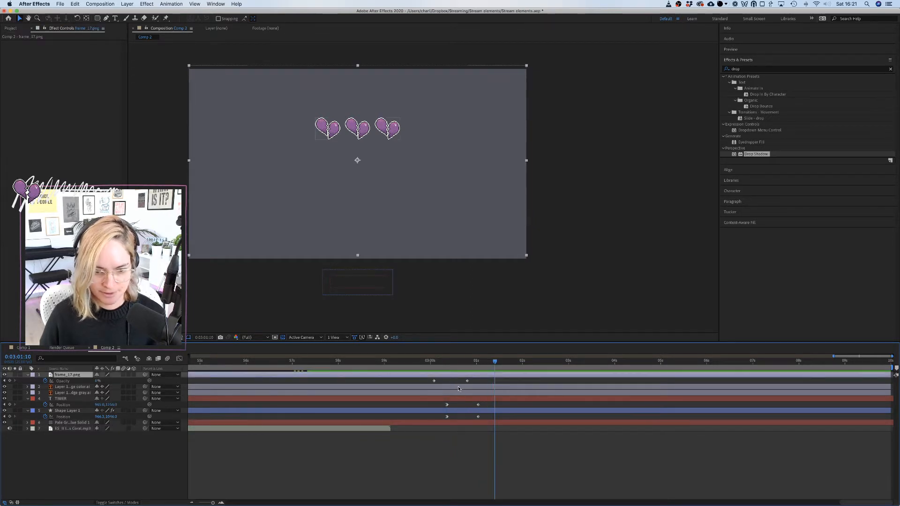
{"action": "left_click", "coordinate": [459, 388]}
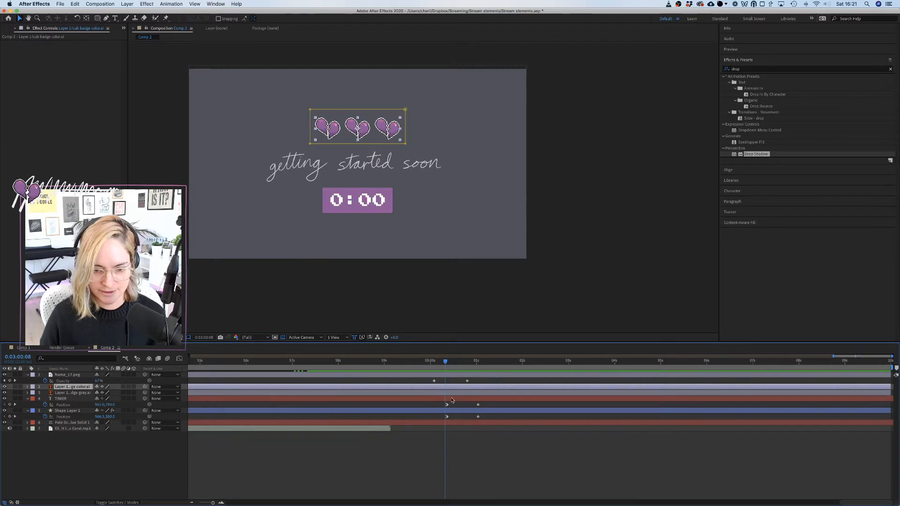
{"action": "left_click", "coordinate": [449, 394], "text": "shift"}
{"action": "key", "text": "p"}
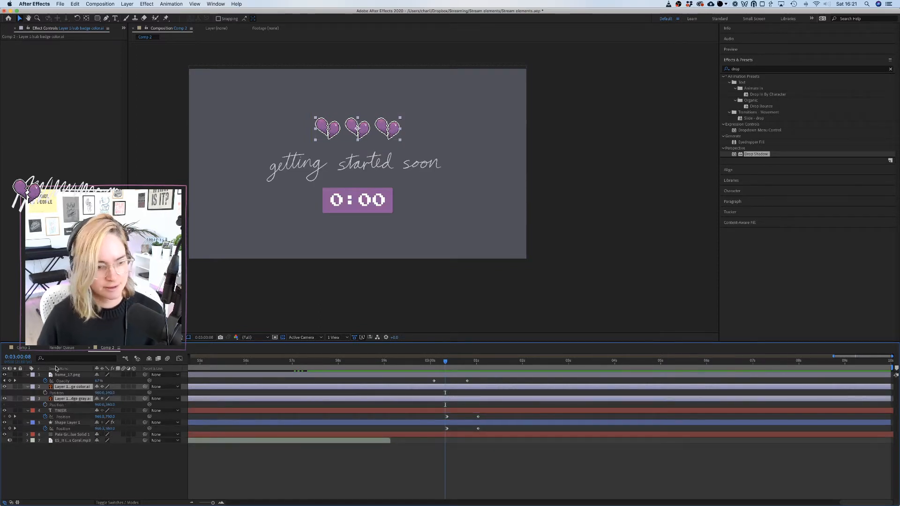
{"action": "left_click", "coordinate": [45, 393]}
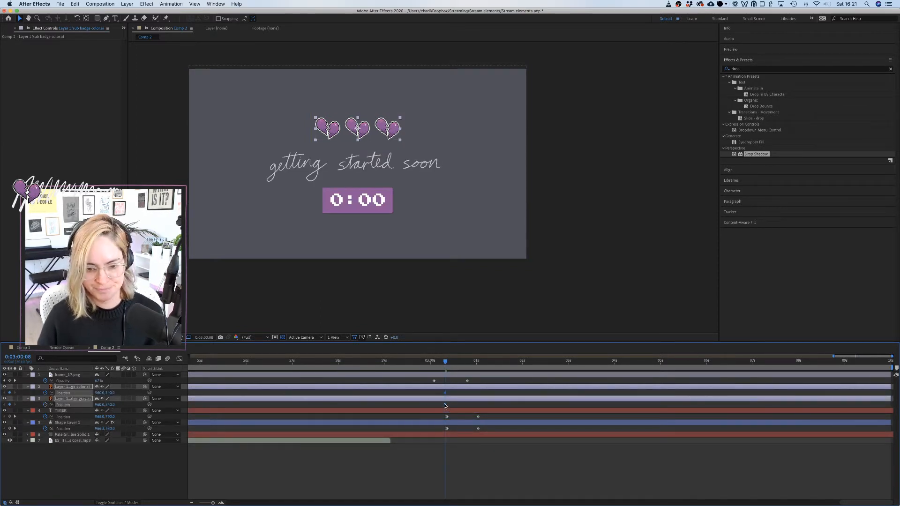
{"action": "left_click_drag", "start_coordinate": [446, 406], "coordinate": [452, 406]}
{"action": "left_click_drag", "start_coordinate": [447, 362], "coordinate": [487, 364]}
{"action": "left_click_drag", "start_coordinate": [394, 125], "coordinate": [397, 58]}
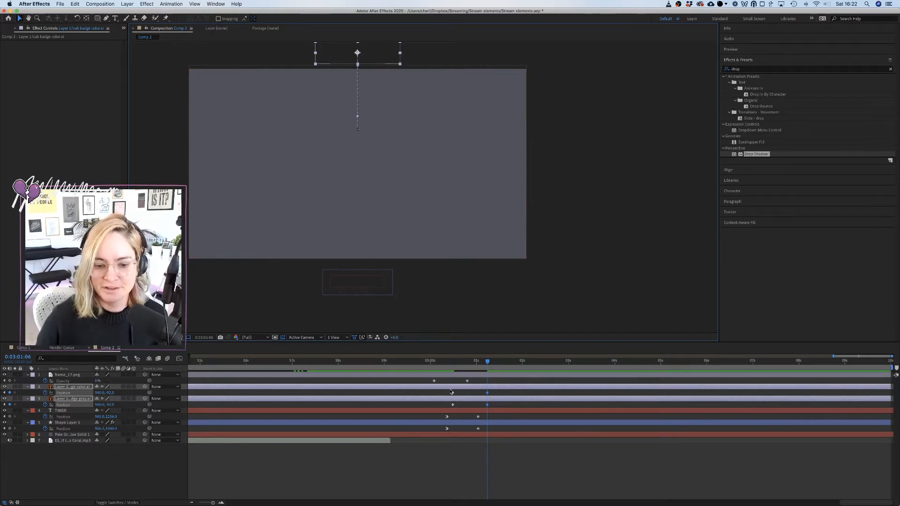
Apply Easy Ease to the first position keyframes of both heart layers and preview their exit.
{"action": "left_click", "coordinate": [453, 393]}
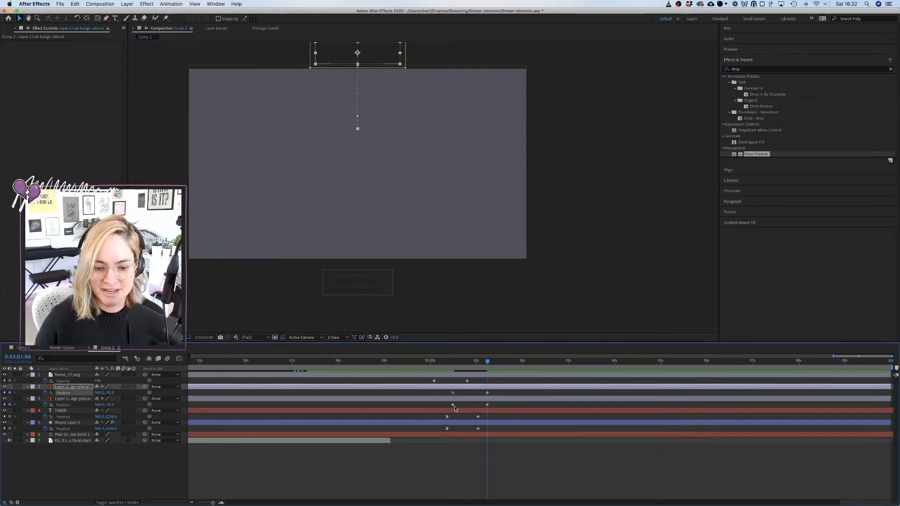
{"action": "left_click", "coordinate": [452, 404], "text": "shift"}
{"action": "left_click", "coordinate": [453, 361]}
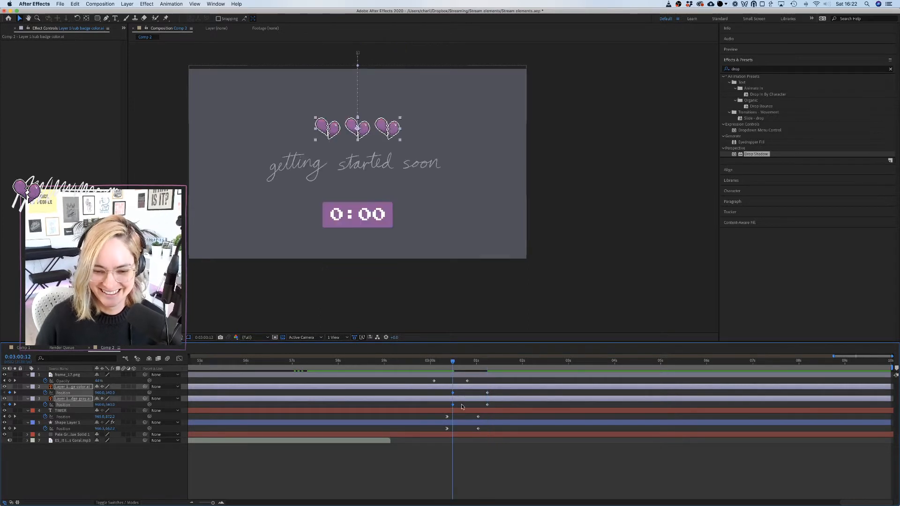
{"action": "right_click", "coordinate": [453, 393]}
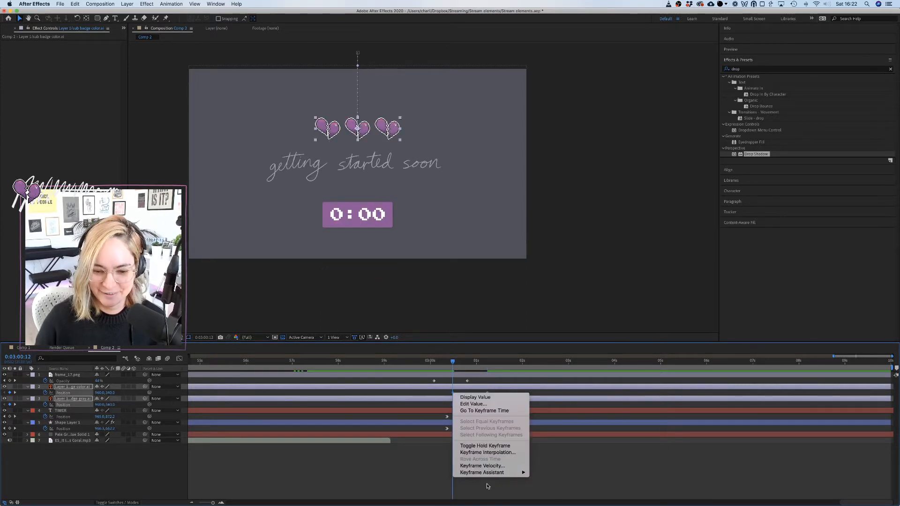
{"action": "mouse_move", "coordinate": [497, 472]}
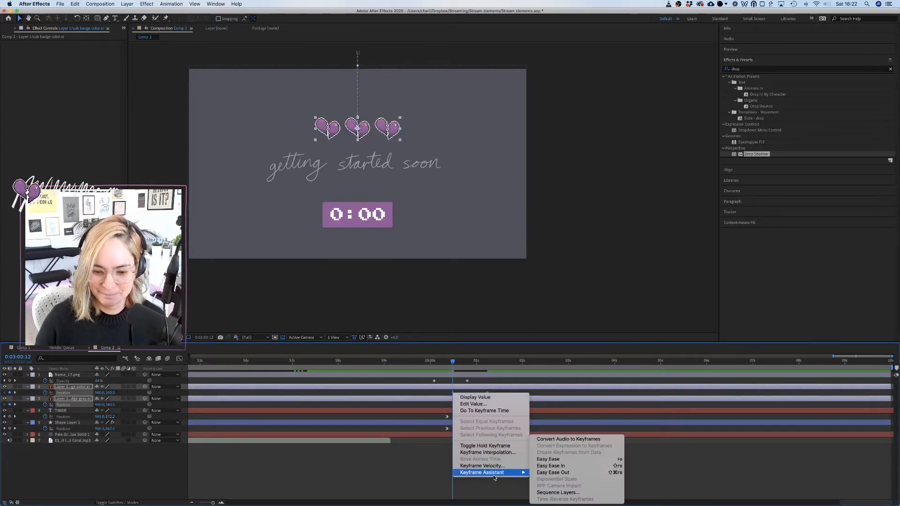
{"action": "left_click", "coordinate": [548, 459]}
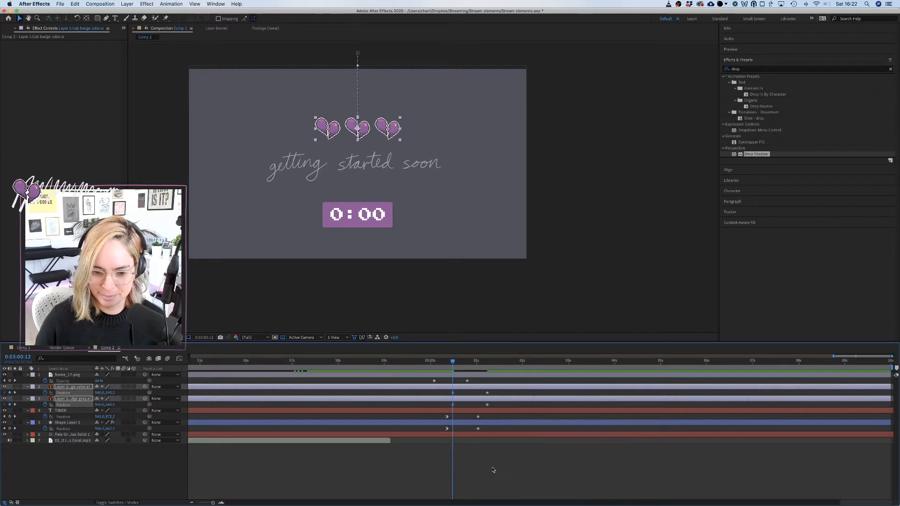
{"action": "left_click", "coordinate": [420, 360]}
{"action": "key", "text": "space"}
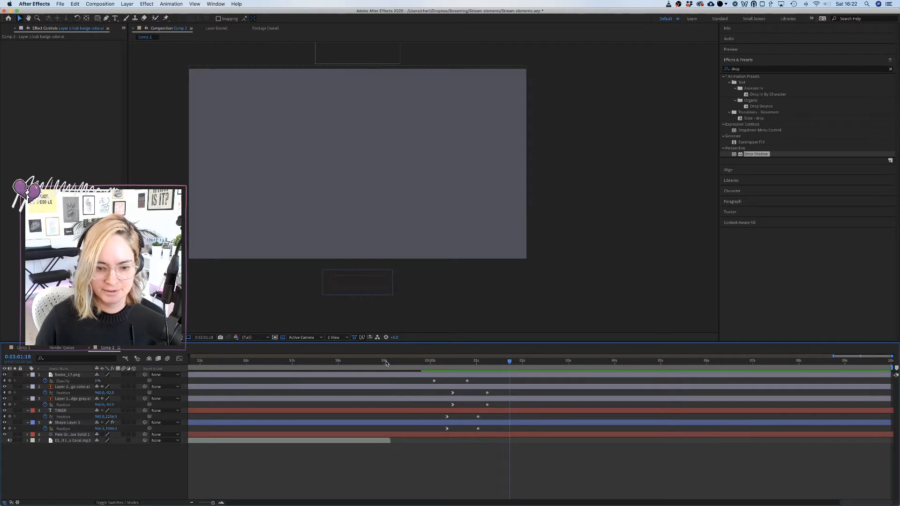
Preview the complete exit animation from 0:02:59:00 and set the work area to end at 0:03:01:06.
{"action": "left_click", "coordinate": [385, 362]}
{"action": "key", "text": "space"}
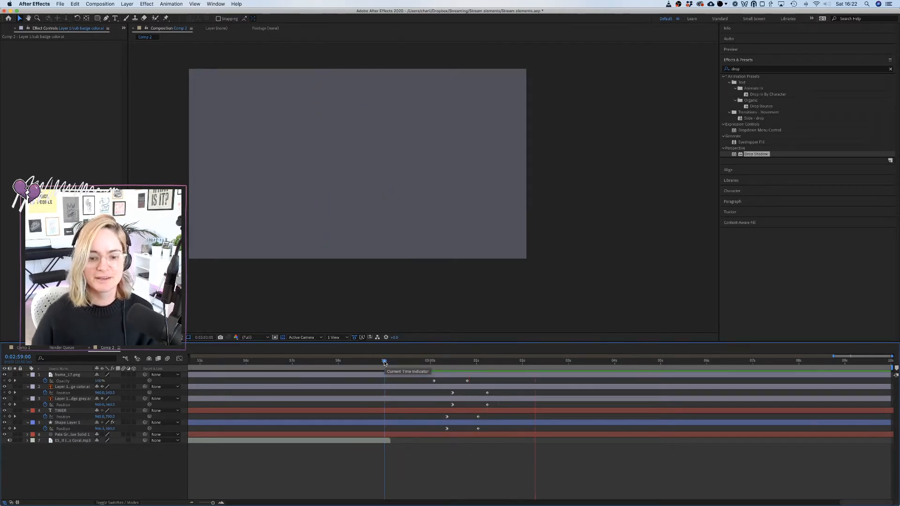
{"action": "key", "text": "space"}
{"action": "mouse_move", "coordinate": [496, 361]}
{"action": "left_mouse_down"}
{"action": "mouse_move", "coordinate": [476, 362]}
{"action": "mouse_move", "coordinate": [487, 365]}
{"action": "left_mouse_up"}
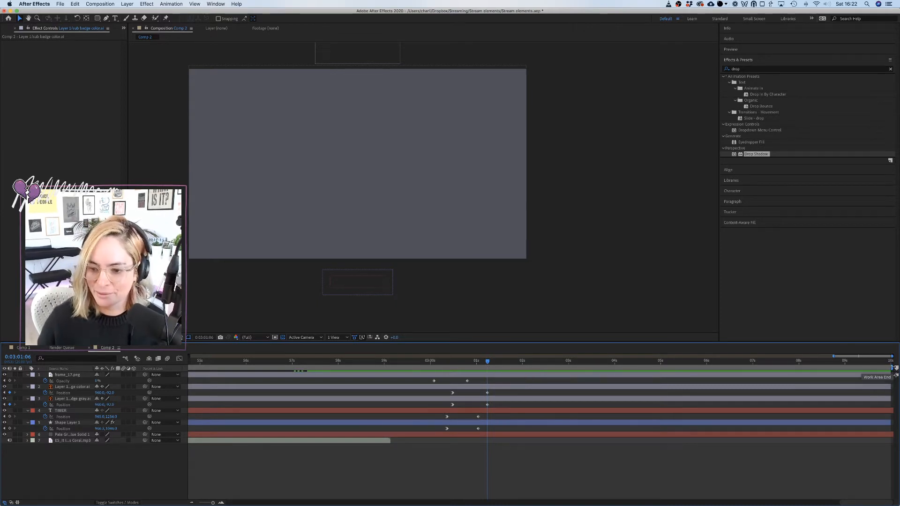
{"action": "mouse_move", "coordinate": [896, 369]}
{"action": "left_mouse_down"}
{"action": "mouse_move", "coordinate": [526, 367]}
{"action": "mouse_move", "coordinate": [489, 354]}
{"action": "left_mouse_up"}
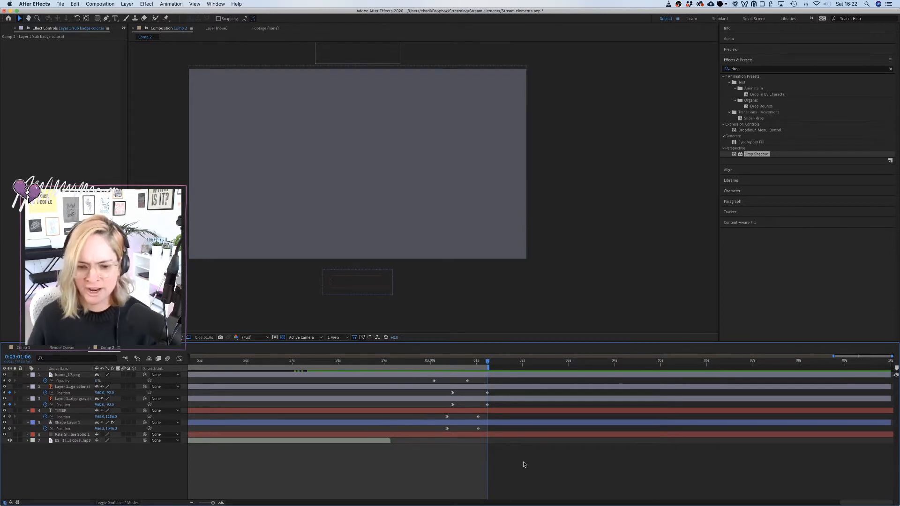
Switch to OBS to check which scene transition types can be added, and return to After Effects.
{"action": "mouse_move", "coordinate": [584, 496]}
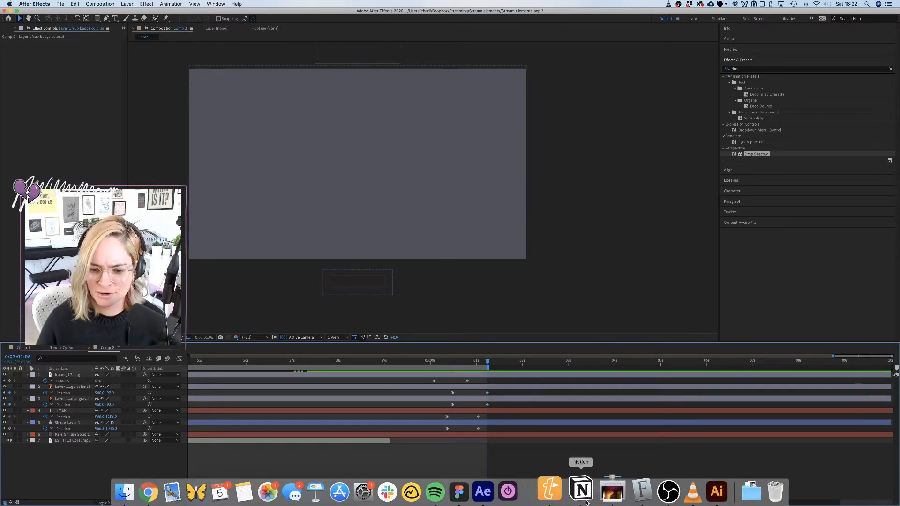
{"action": "left_click", "coordinate": [655, 491]}
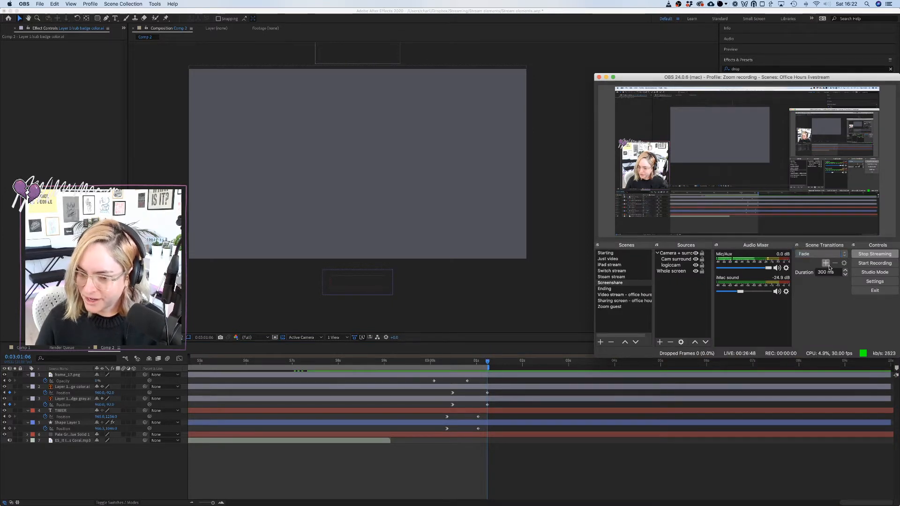
{"action": "left_click", "coordinate": [827, 265]}
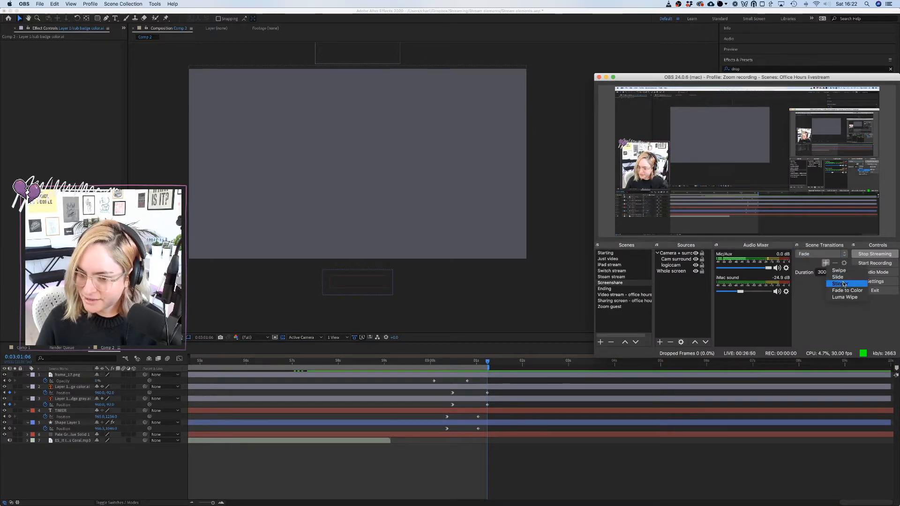
{"action": "left_click", "coordinate": [814, 304]}
{"action": "left_click", "coordinate": [531, 277]}
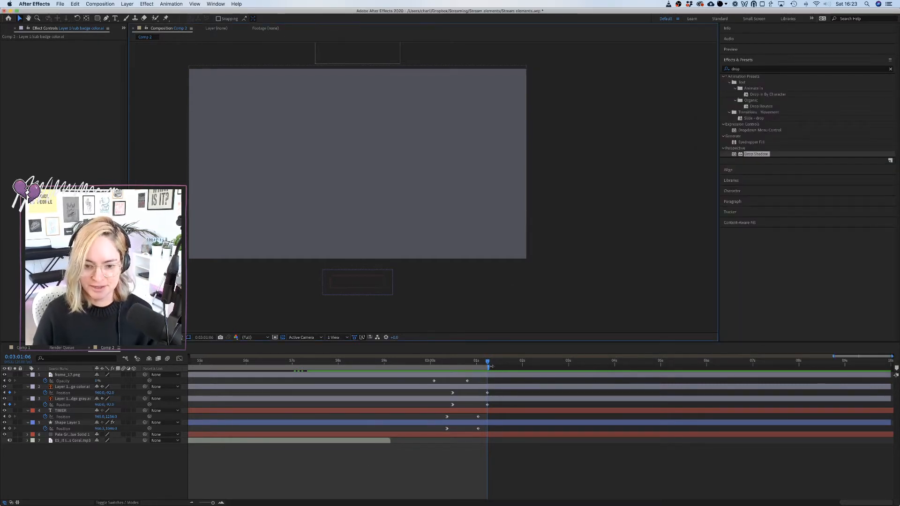
Extend the end of the work area to about half a second past 0:03:01.
{"action": "left_click_drag", "start_coordinate": [491, 366], "coordinate": [505, 367]}
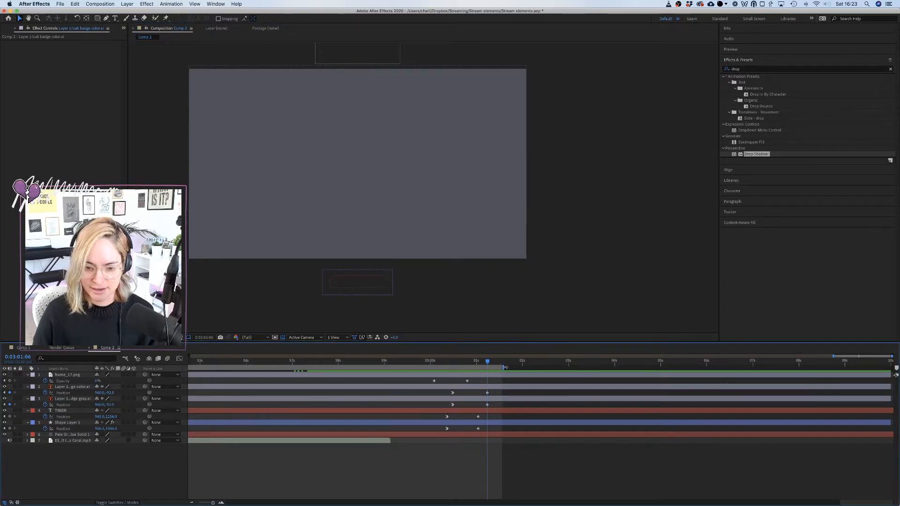
Return the playhead to the start of the countdown composition and add Comp 2 to the render queue.
{"action": "scroll", "coordinate": [419, 448], "scroll_direction": "down", "scroll_amount": 10}
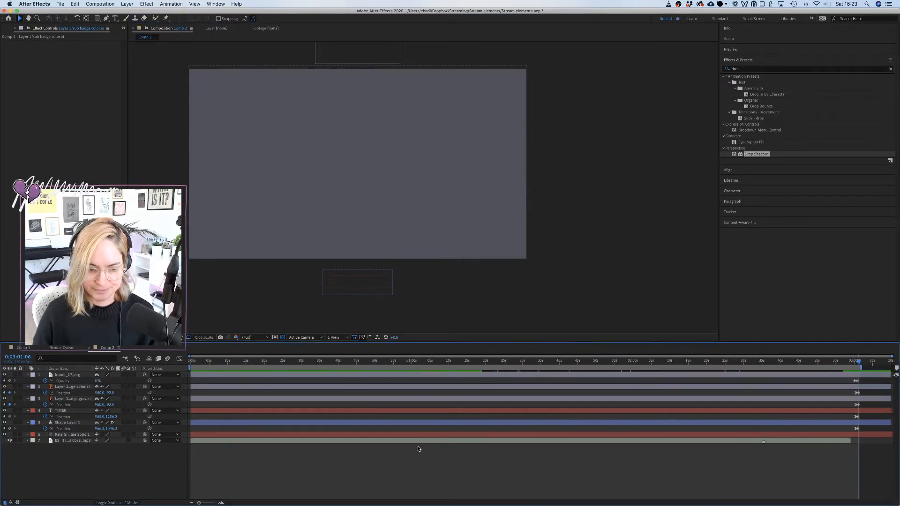
{"action": "key", "text": "Home"}
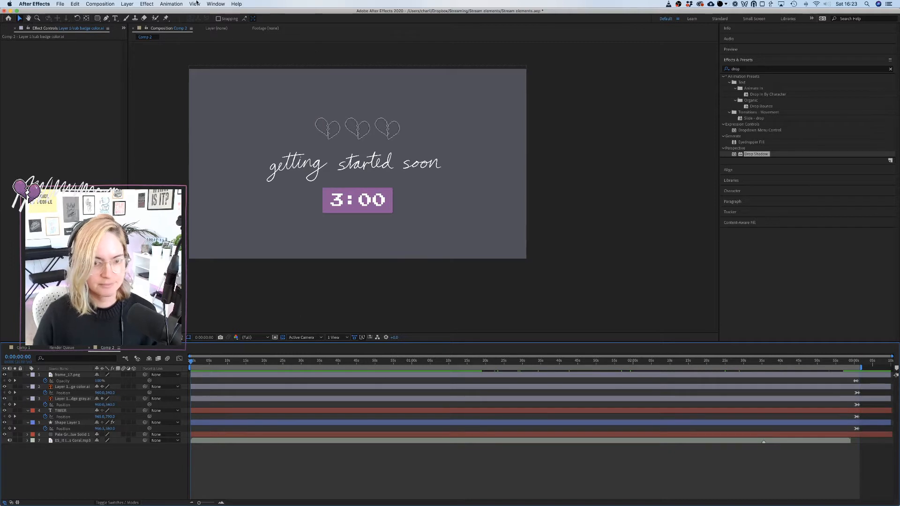
{"action": "left_click", "coordinate": [60, 3]}
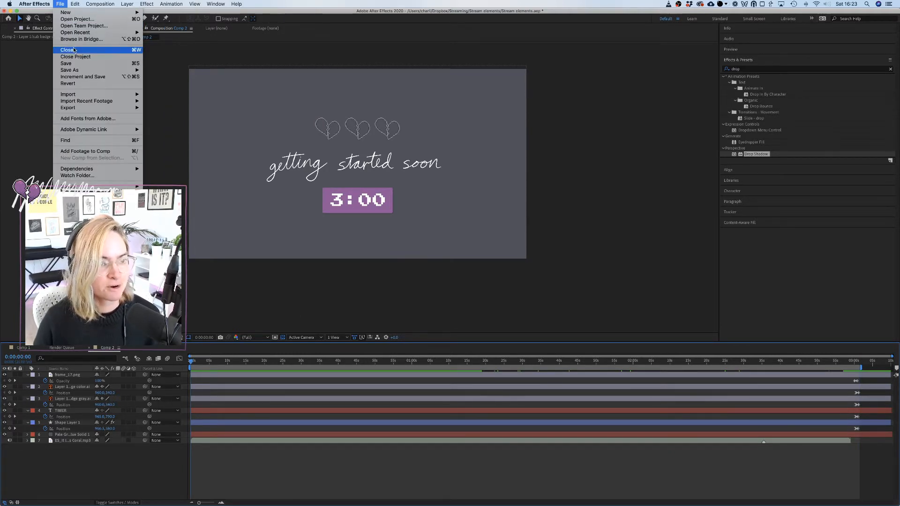
{"action": "mouse_move", "coordinate": [80, 108]}
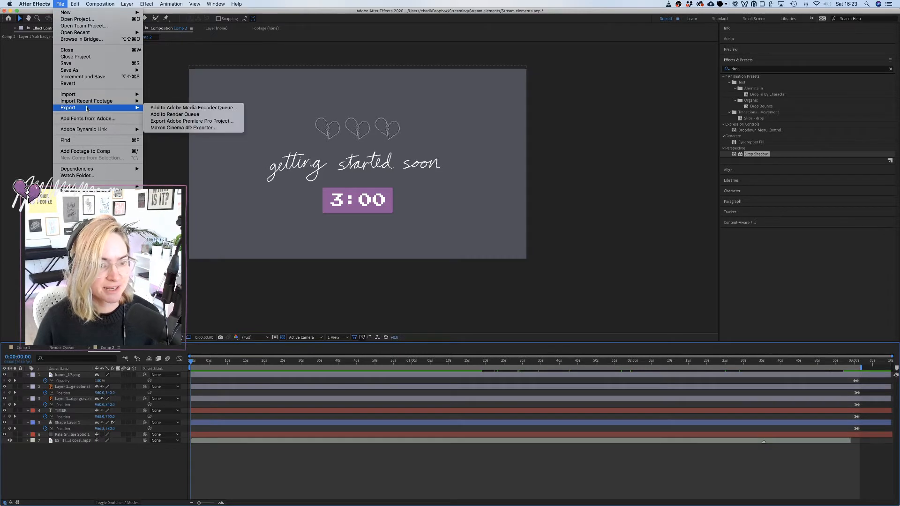
{"action": "left_click", "coordinate": [178, 115]}
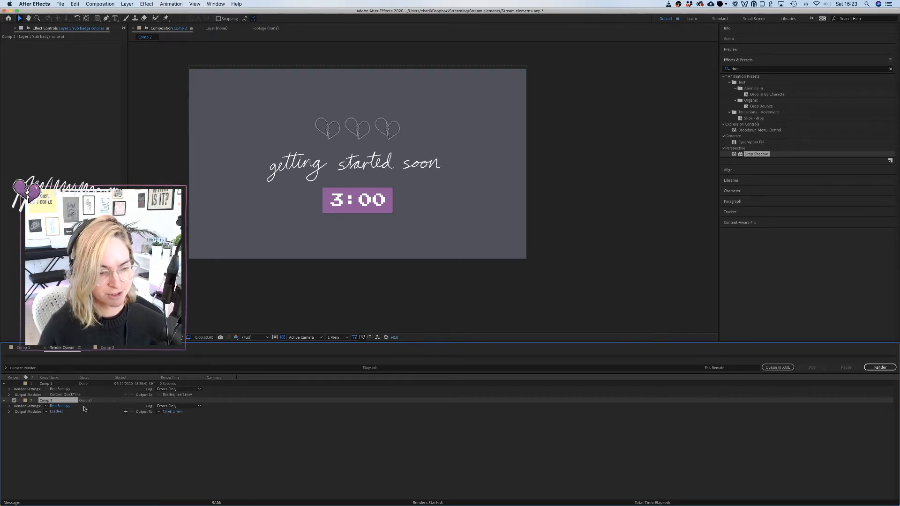
Name the Comp 2 output "stream starting.mov" in the Stream elements folder, keeping the QuickTime format, and render it.
{"action": "left_click", "coordinate": [173, 412]}
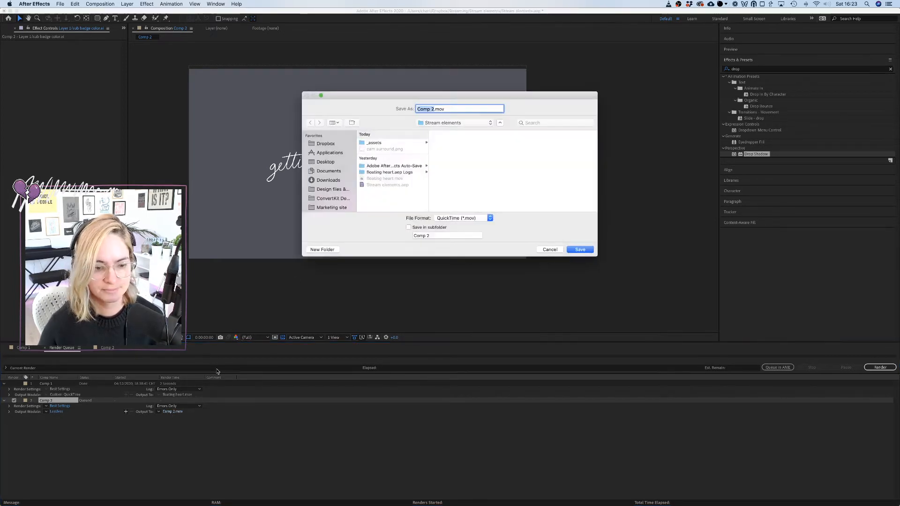
{"action": "type", "text": "stream start"}
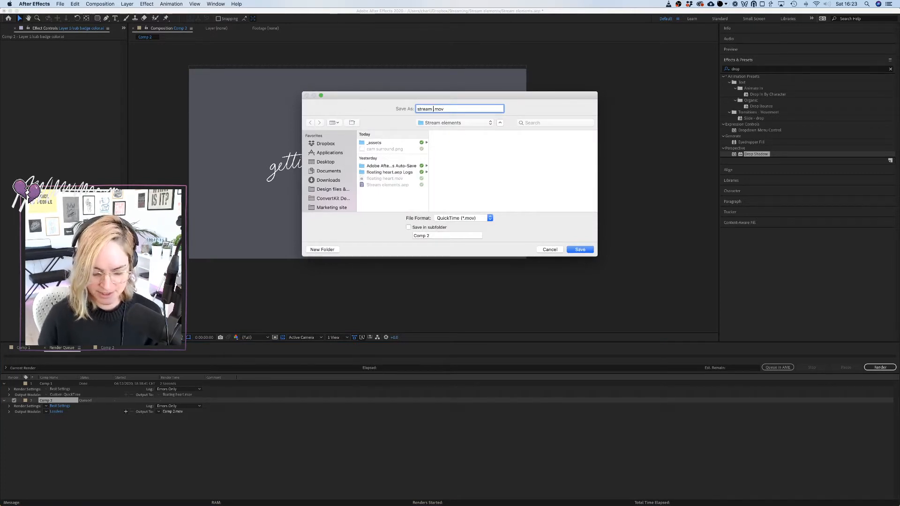
{"action": "type", "text": "ing"}
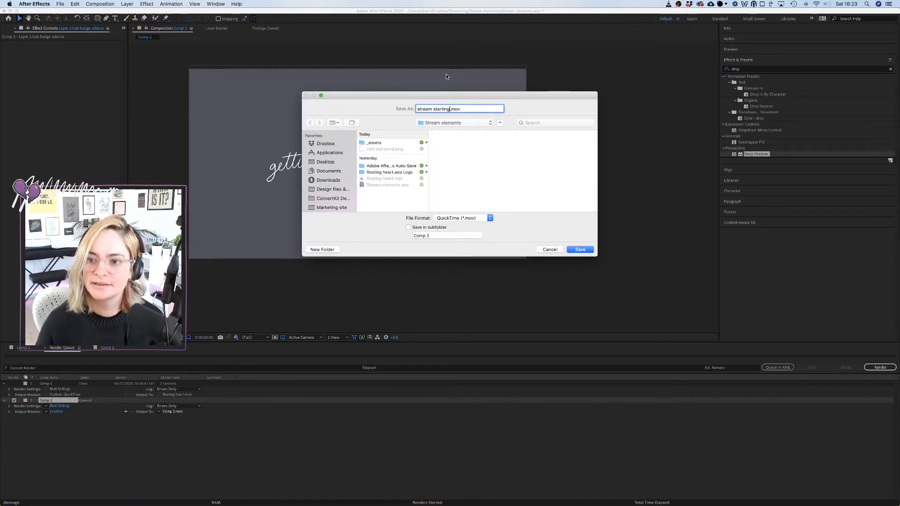
{"action": "left_click", "coordinate": [491, 220]}
{"action": "left_click", "coordinate": [560, 226]}
{"action": "left_click", "coordinate": [580, 249]}
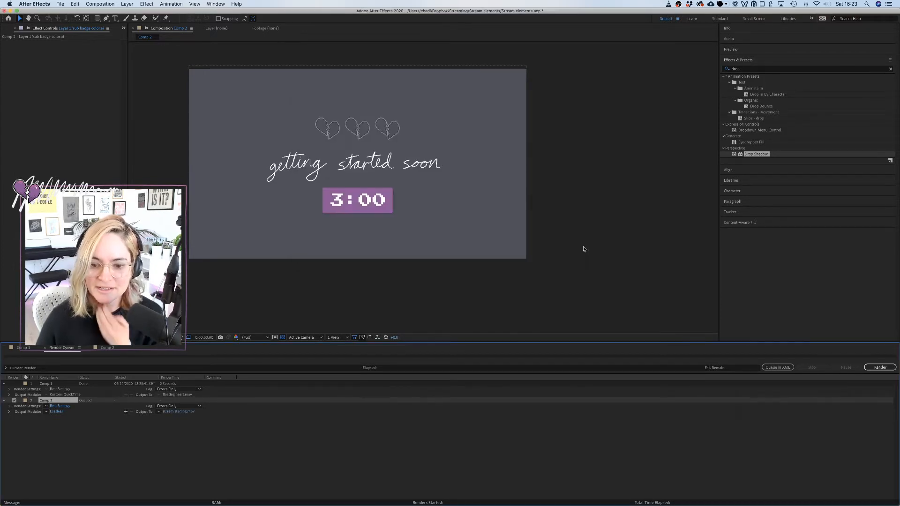
{"action": "left_click", "coordinate": [880, 367]}
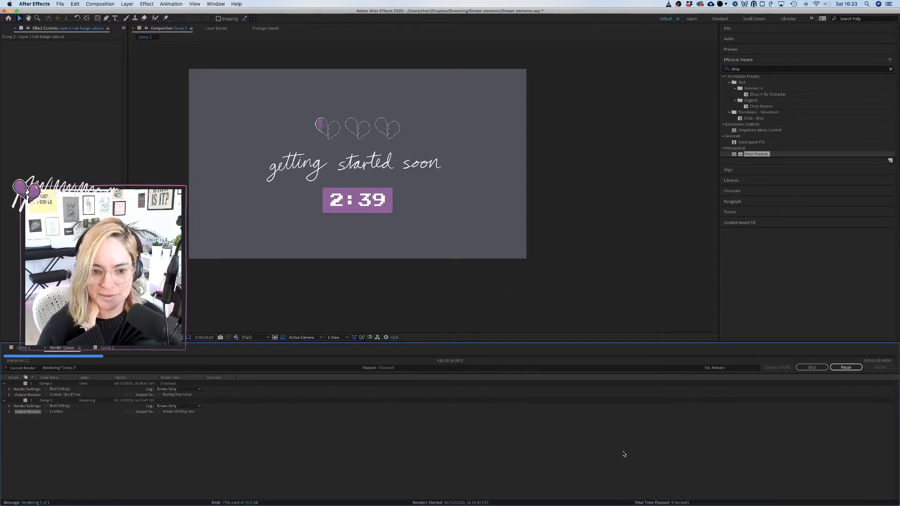
Switch to Chrome, skim the Streamlabs beginners guide video for its stream alert examples, and return to After Effects.
{"action": "mouse_move", "coordinate": [237, 501]}
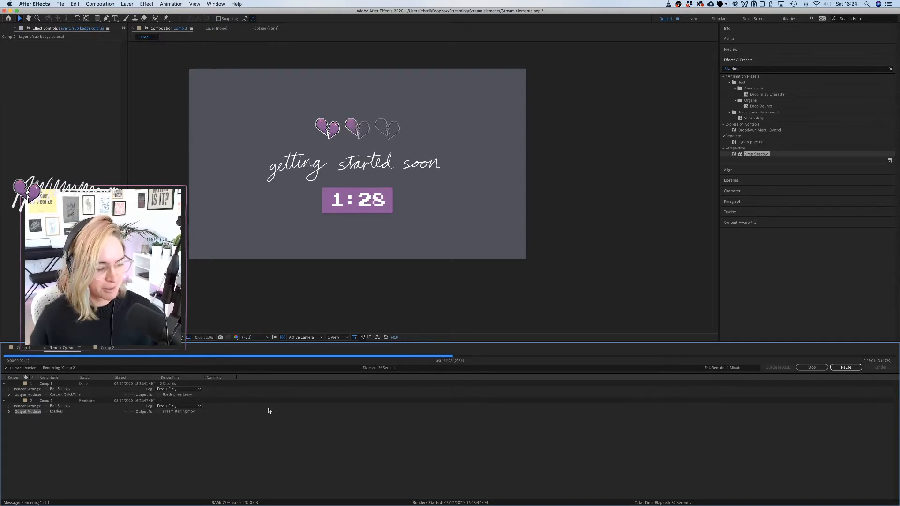
{"action": "mouse_move", "coordinate": [197, 501]}
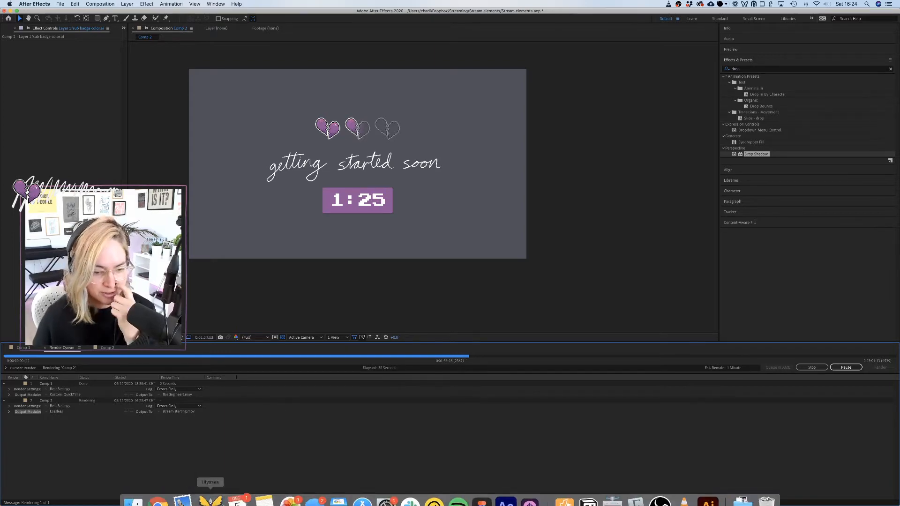
{"action": "left_click", "coordinate": [171, 492]}
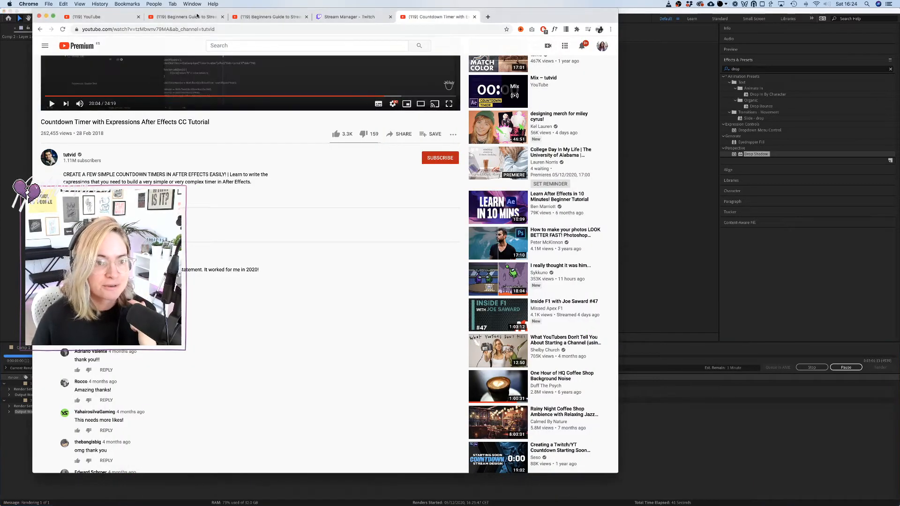
{"action": "left_click", "coordinate": [197, 18]}
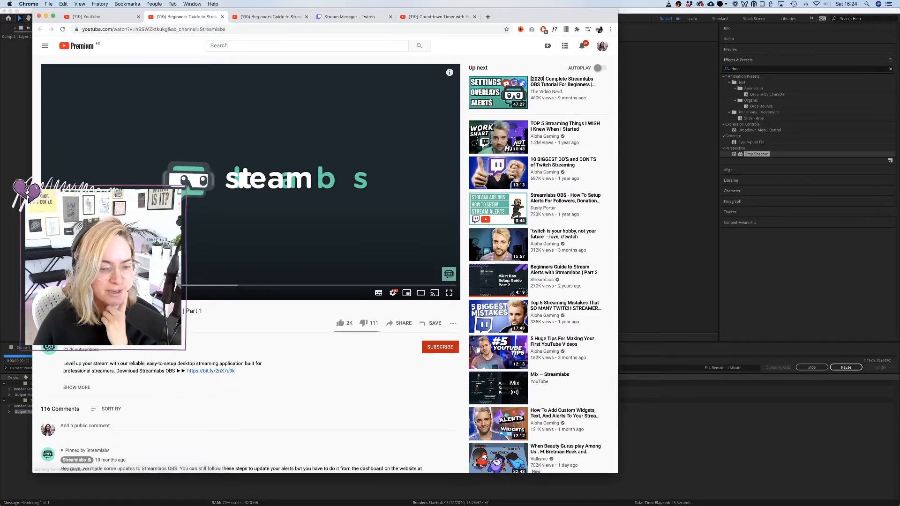
{"action": "left_click", "coordinate": [198, 286]}
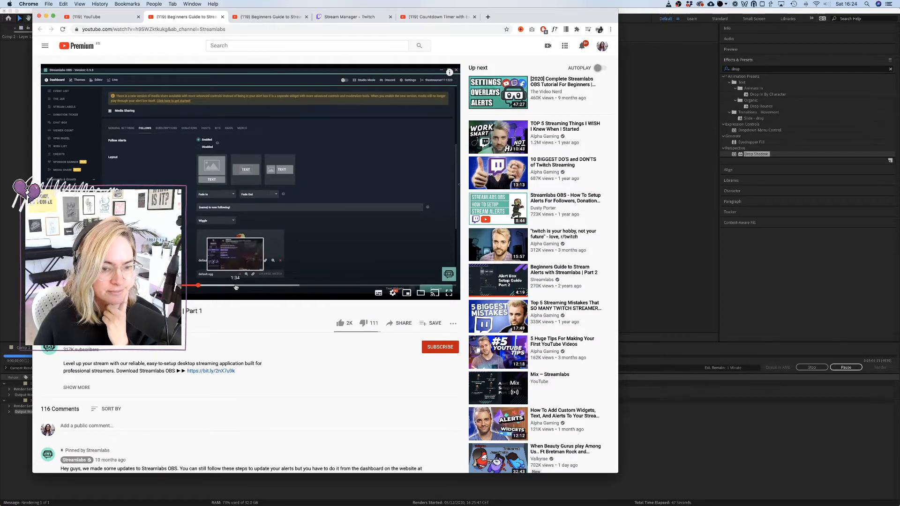
{"action": "left_click", "coordinate": [236, 286]}
{"action": "left_click", "coordinate": [296, 286]}
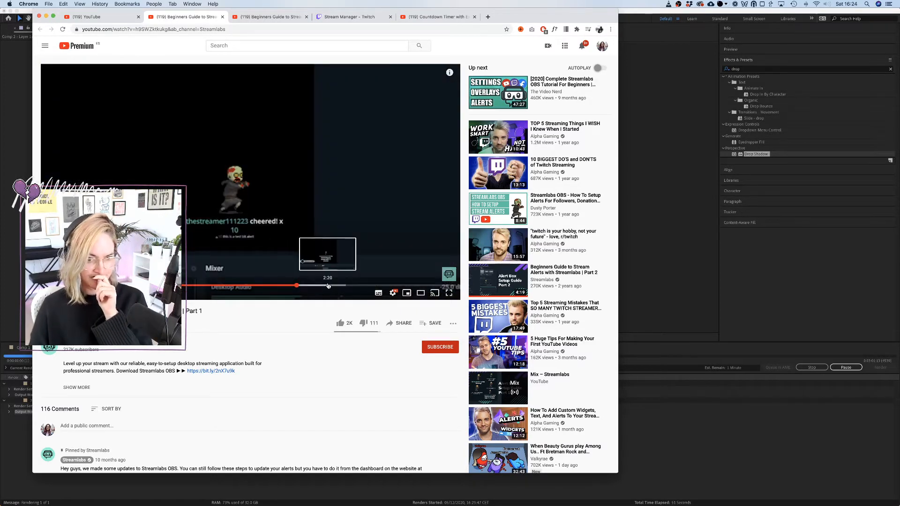
{"action": "left_click", "coordinate": [328, 286]}
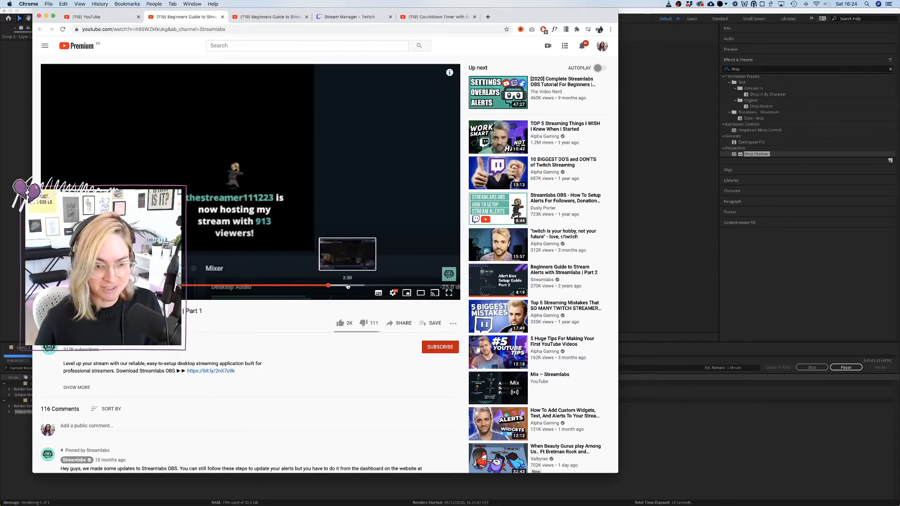
{"action": "left_click", "coordinate": [348, 286]}
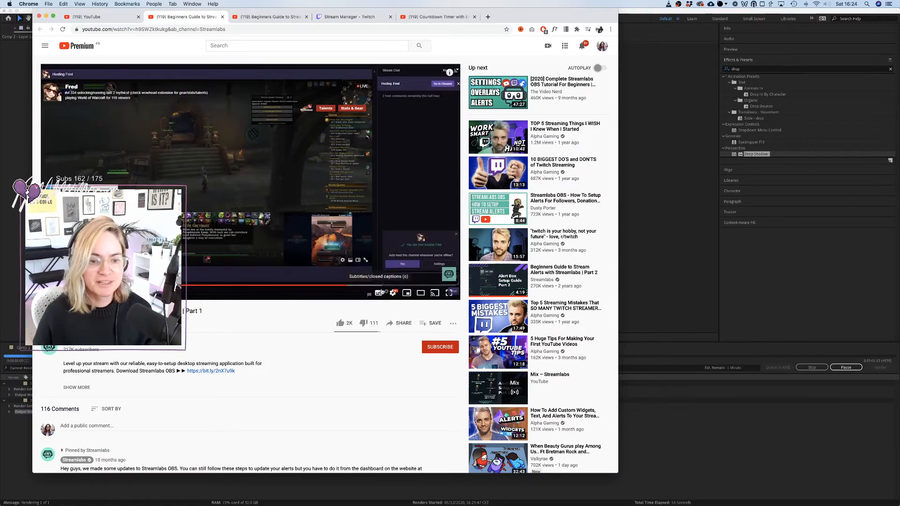
{"action": "left_click", "coordinate": [364, 286]}
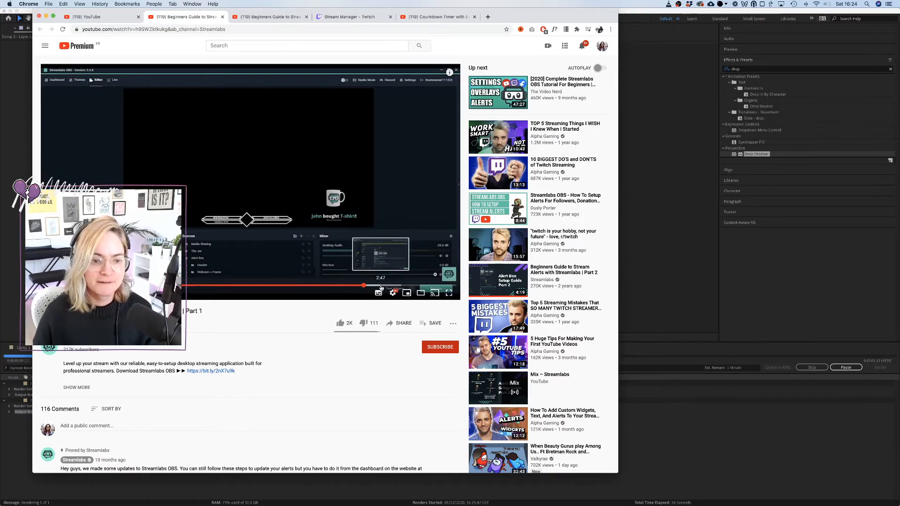
{"action": "left_click", "coordinate": [381, 286]}
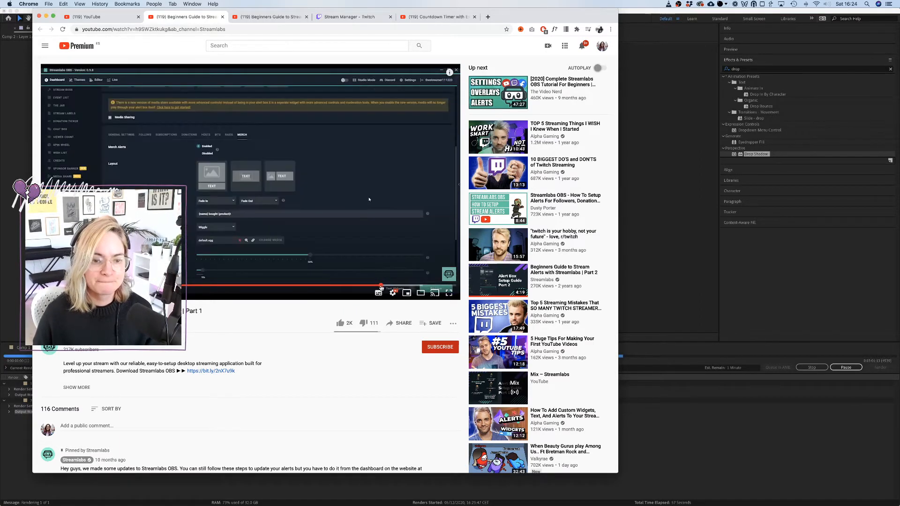
{"action": "left_click", "coordinate": [353, 285]}
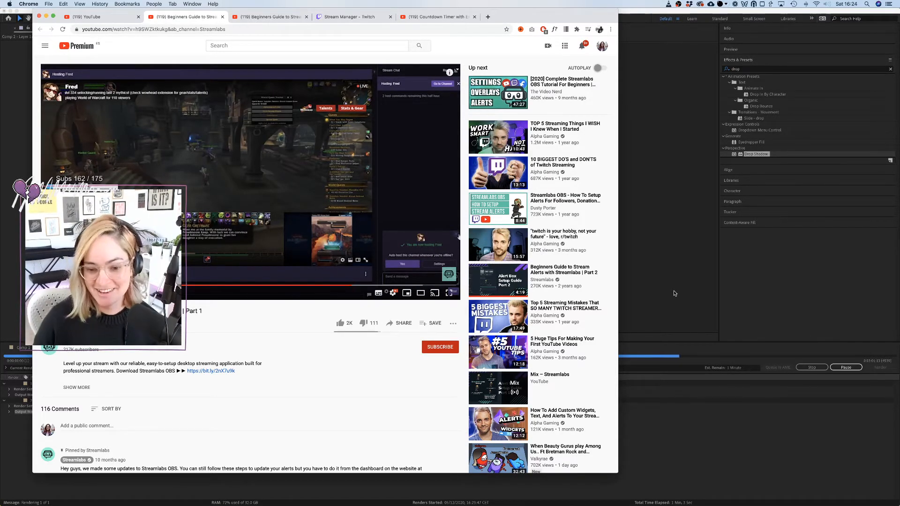
{"action": "left_click", "coordinate": [674, 293]}
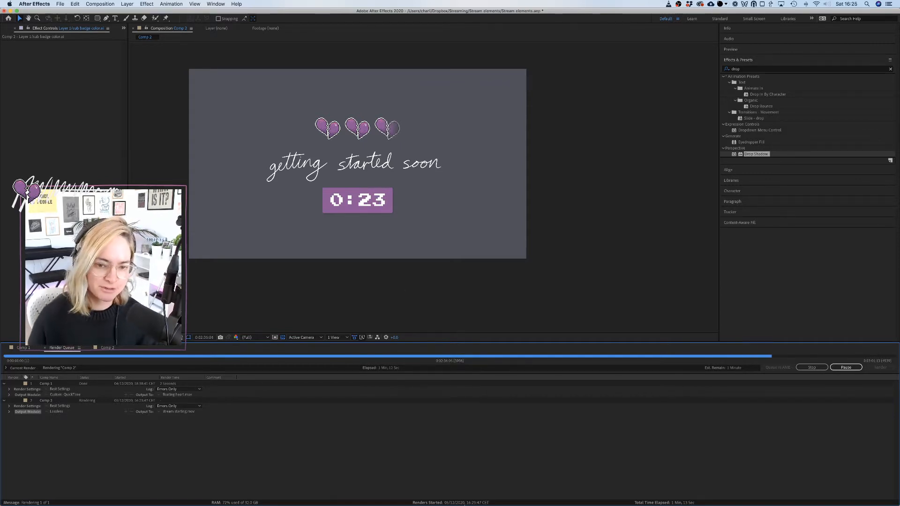
Switch to Figma and move the heart sub badge in Frame 18 slightly up and left, to about X 889, Y 280.
{"action": "mouse_move", "coordinate": [468, 493]}
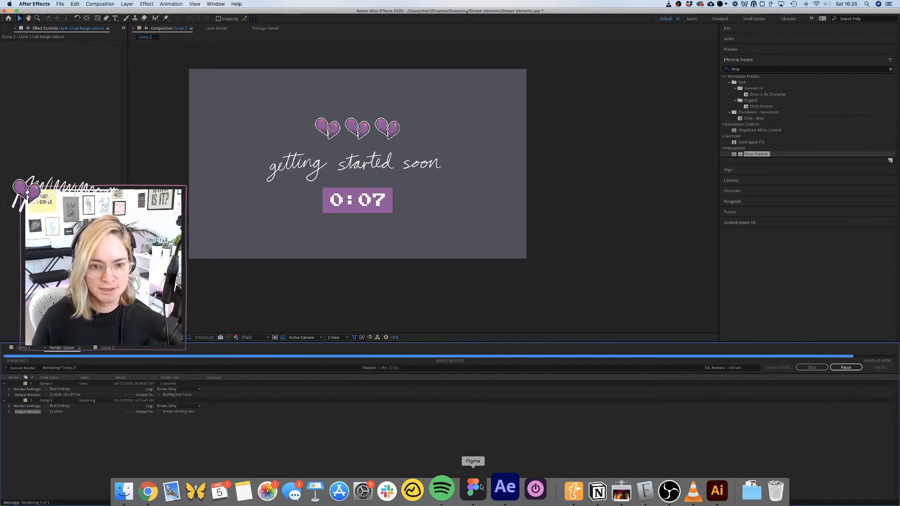
{"action": "left_click", "coordinate": [472, 489]}
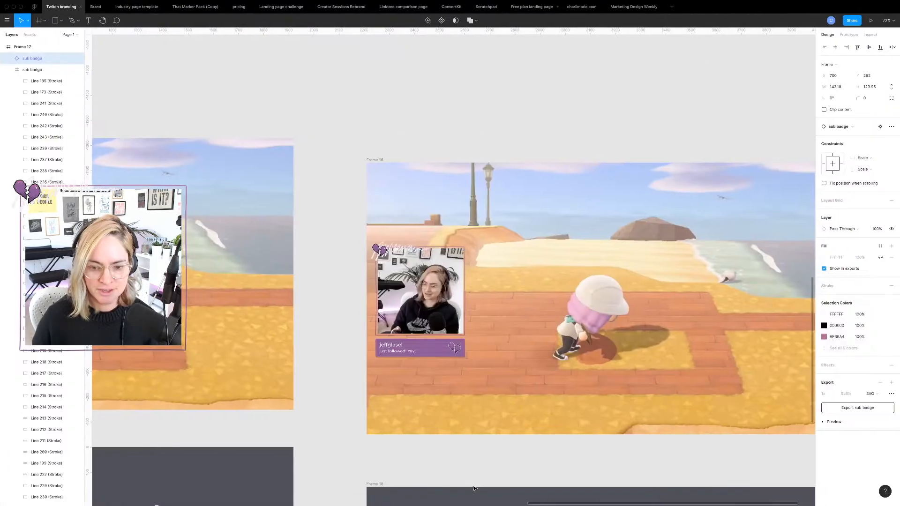
{"action": "scroll", "coordinate": [512, 411], "scroll_direction": "down", "scroll_amount": 5}
{"action": "scroll", "coordinate": [513, 411], "scroll_direction": "down", "scroll_amount": 5}
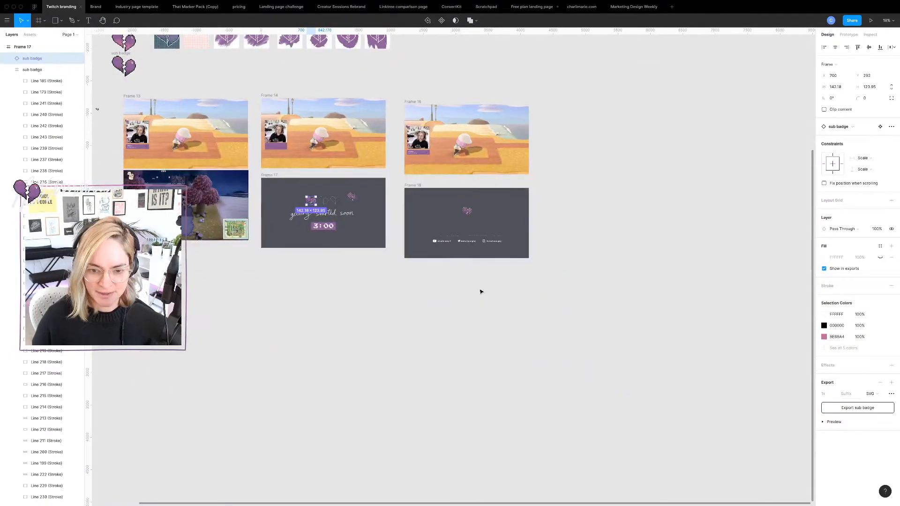
{"action": "scroll", "coordinate": [480, 291], "scroll_direction": "up", "scroll_amount": 5}
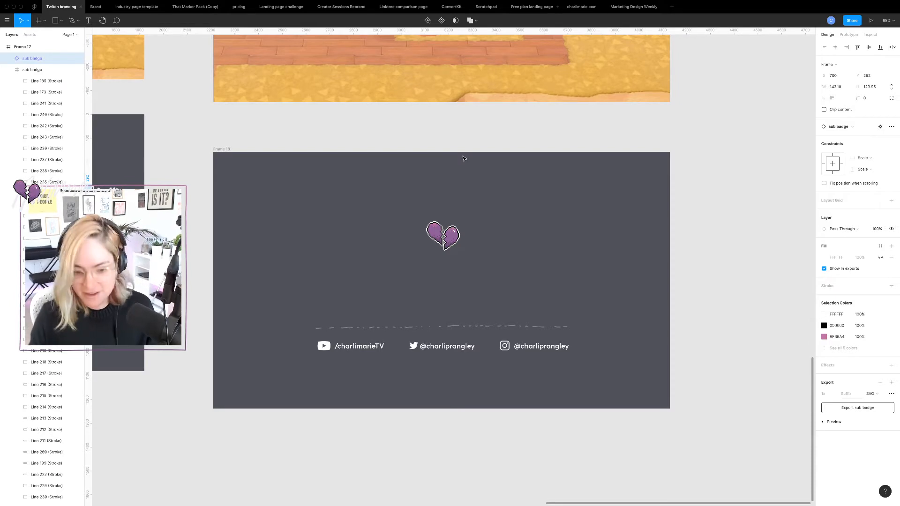
{"action": "left_click", "coordinate": [224, 149]}
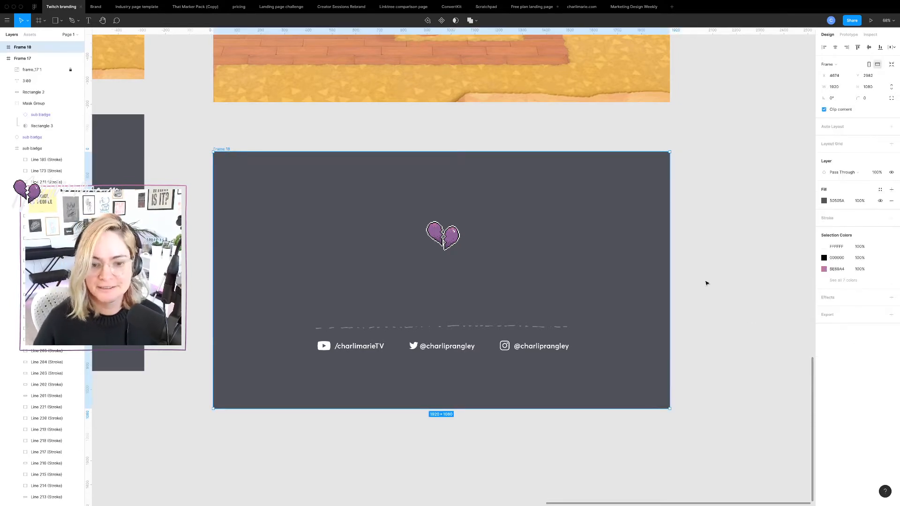
{"action": "left_click", "coordinate": [453, 240]}
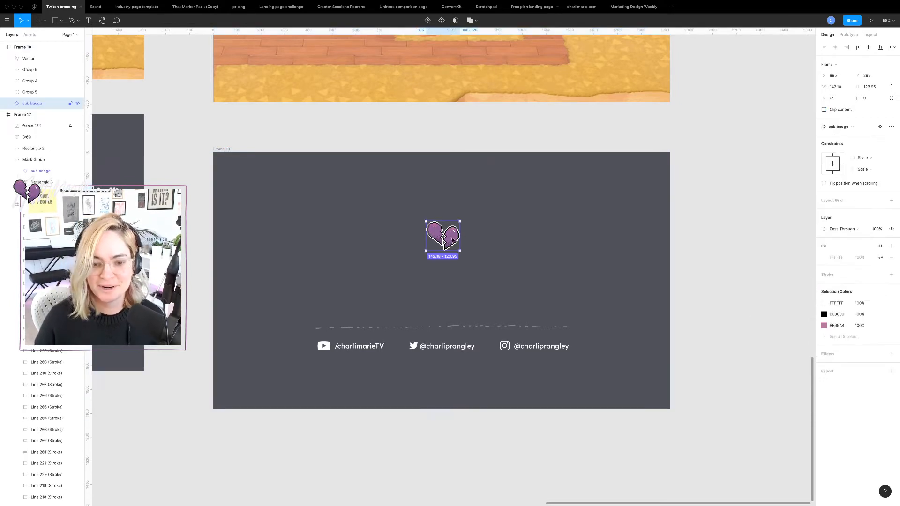
{"action": "left_click_drag", "start_coordinate": [452, 240], "coordinate": [450, 237]}
Export Frame 18 as a 1x JPG named "Frame 18.jpg" into the _assets folder.
{"action": "left_click", "coordinate": [222, 149]}
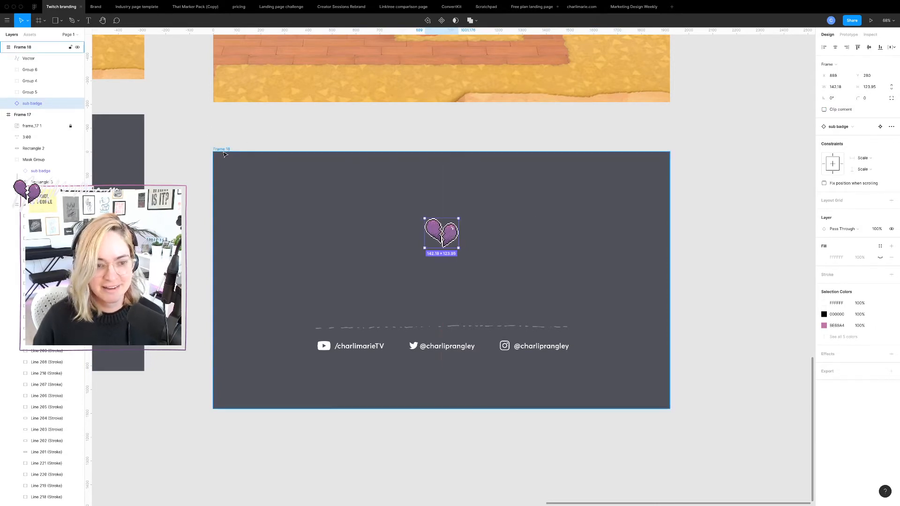
{"action": "left_click", "coordinate": [891, 315]}
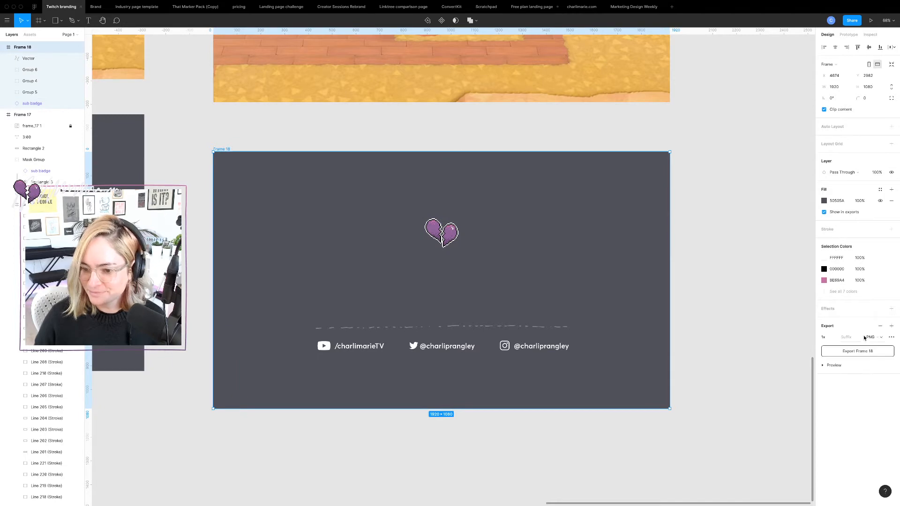
{"action": "left_click", "coordinate": [879, 337]}
{"action": "left_click", "coordinate": [873, 345]}
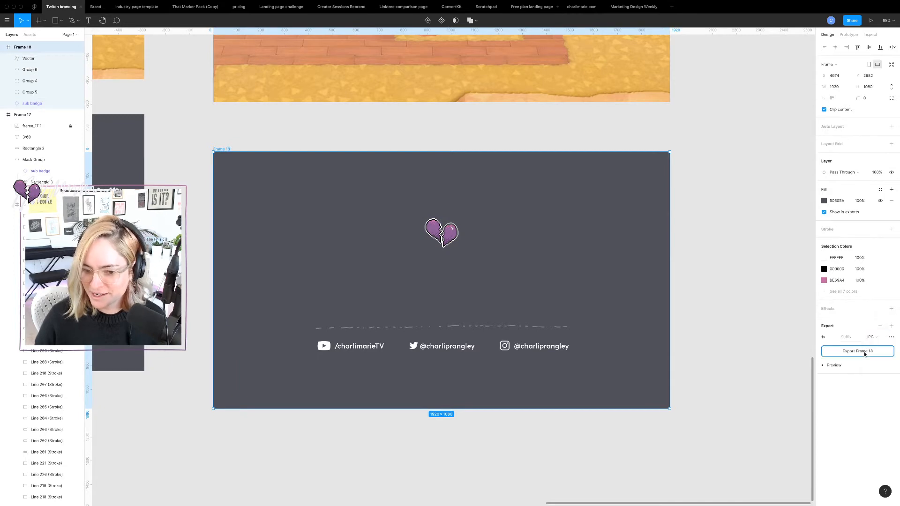
{"action": "left_click", "coordinate": [865, 351]}
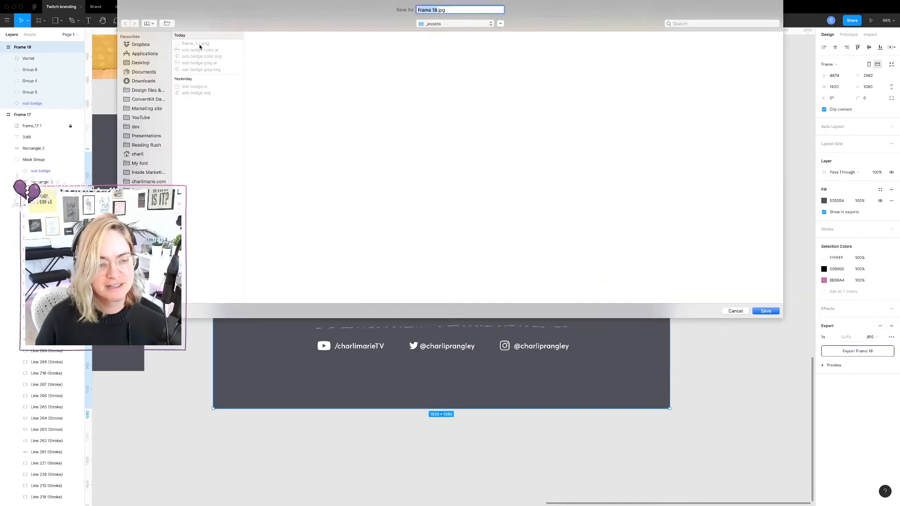
{"action": "left_click", "coordinate": [773, 312]}
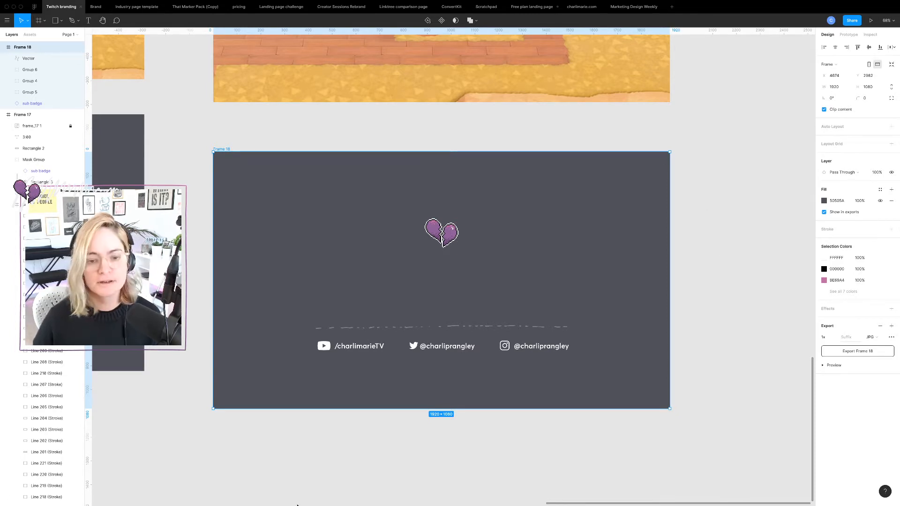
{"action": "left_click", "coordinate": [857, 351]}
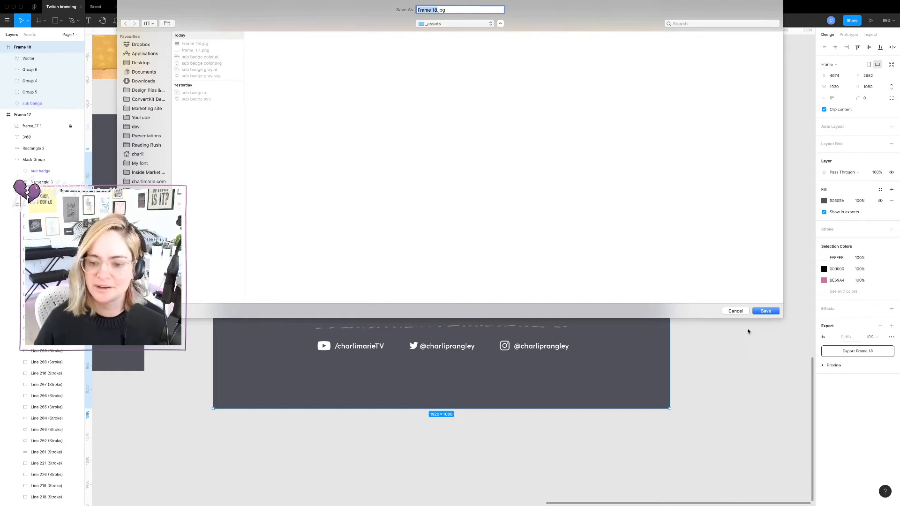
{"action": "left_click", "coordinate": [735, 312]}
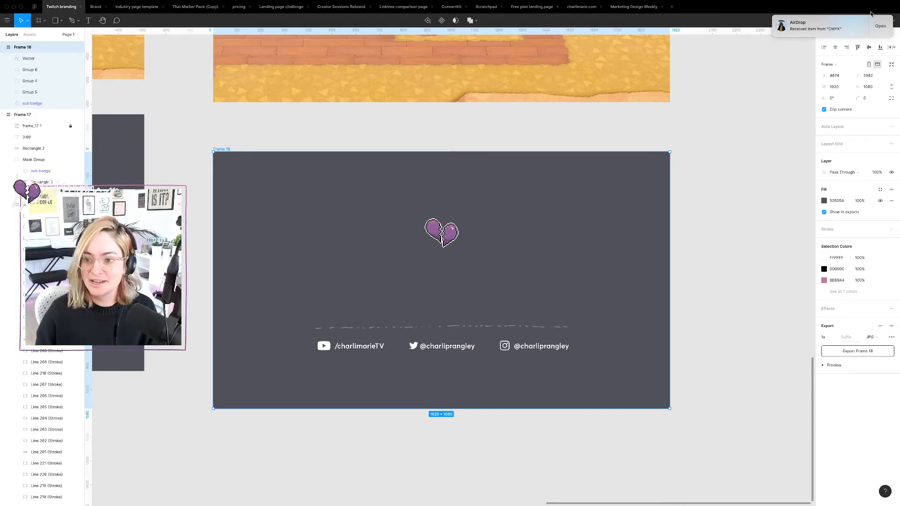
{"action": "left_click", "coordinate": [732, 172]}
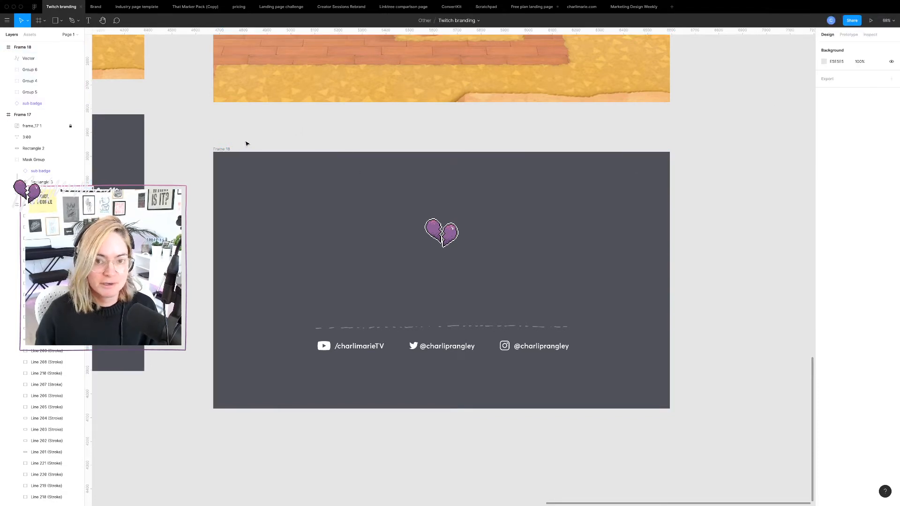
{"action": "scroll", "coordinate": [264, 136], "scroll_direction": "up", "scroll_amount": 5}
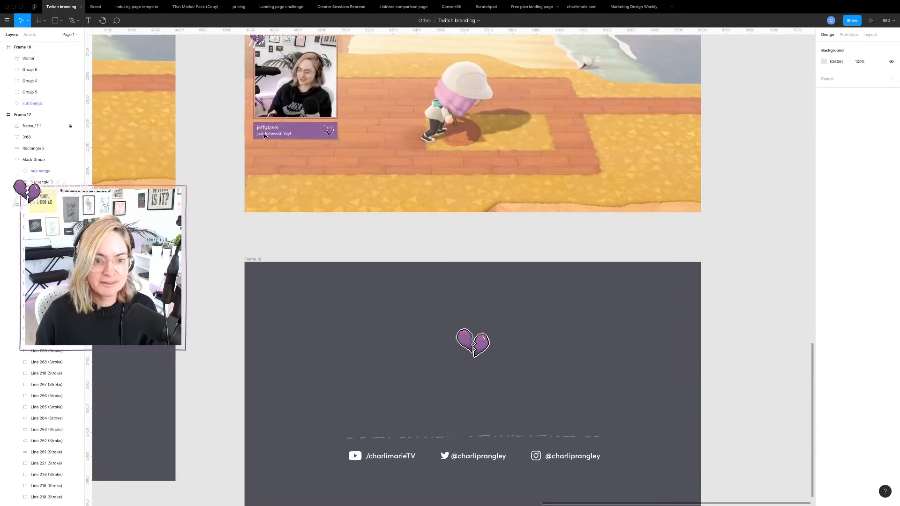
{"action": "left_click", "coordinate": [315, 132]}
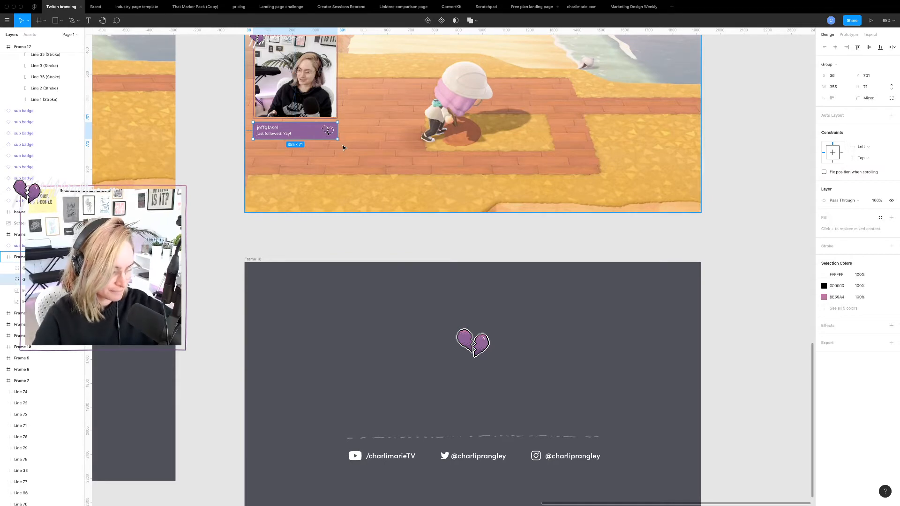
{"action": "left_click", "coordinate": [442, 237]}
{"action": "scroll", "coordinate": [473, 339], "scroll_direction": "down", "scroll_amount": 2}
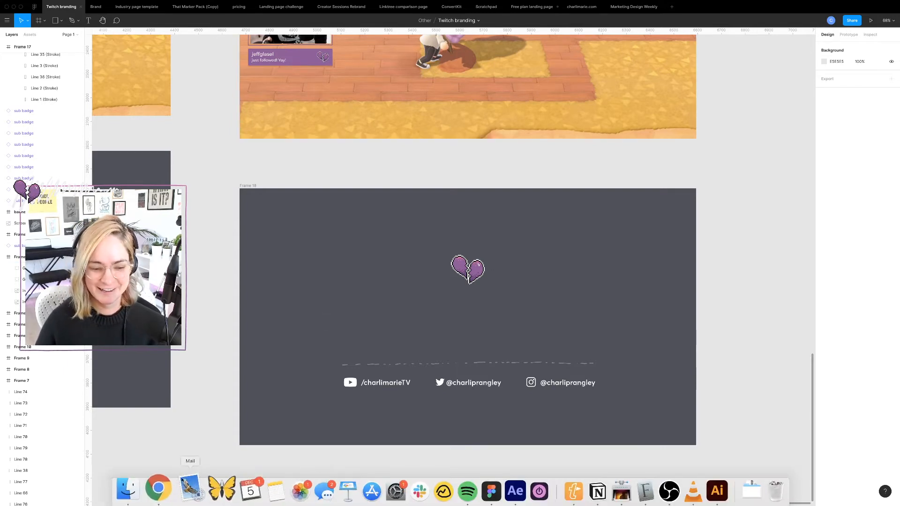
{"action": "left_click", "coordinate": [139, 490]}
{"action": "key", "text": "super+Tab"}
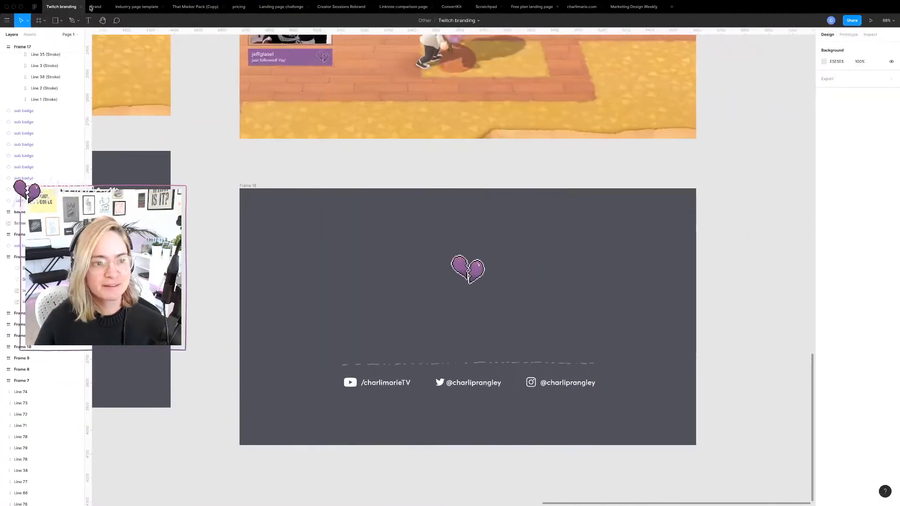
Place the image frame_17.png from the Downloads folder over Frame 18.
{"action": "left_click", "coordinate": [61, 23]}
{"action": "left_click", "coordinate": [59, 87]}
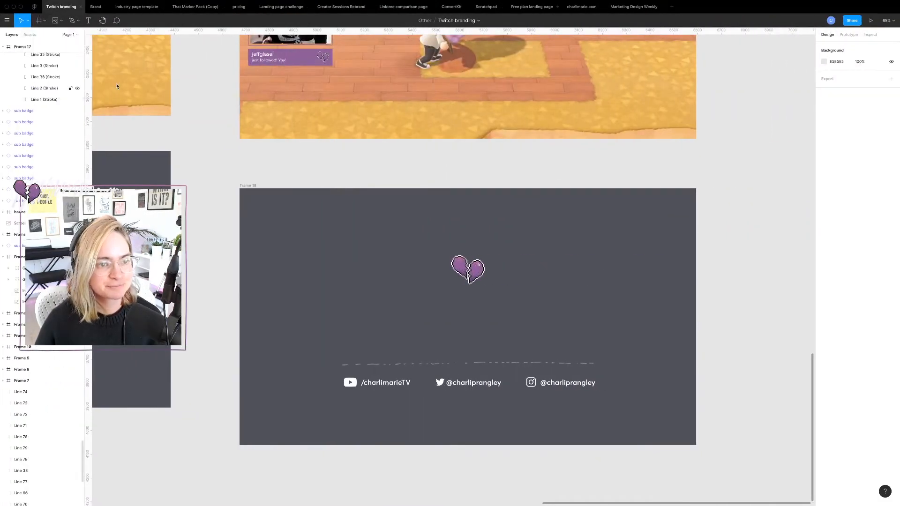
{"action": "left_click", "coordinate": [267, 28]}
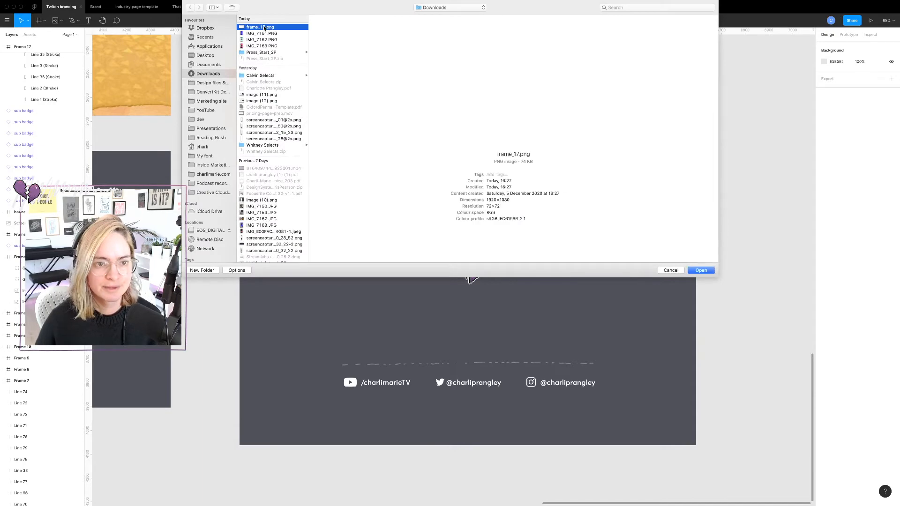
{"action": "left_click", "coordinate": [706, 271]}
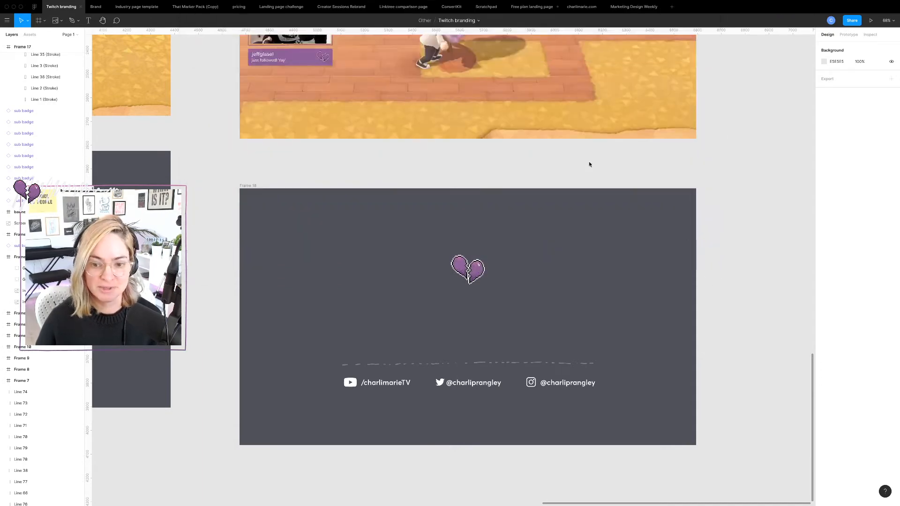
{"action": "left_click", "coordinate": [544, 164]}
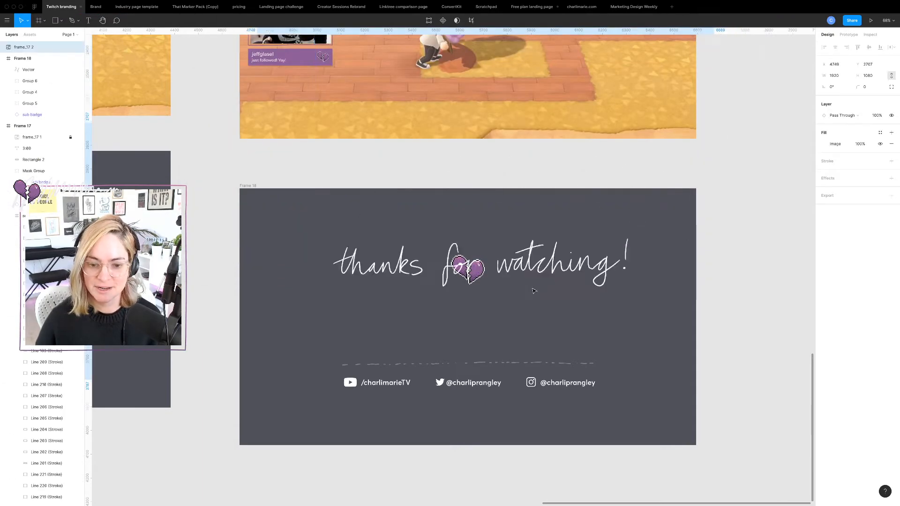
Move the "thanks for watching!" image down between the heart badge and the dashed line, to about X 24, Y -22 in Frame 18.
{"action": "left_click", "coordinate": [528, 330]}
{"action": "left_click_drag", "start_coordinate": [528, 330], "coordinate": [528, 324]}
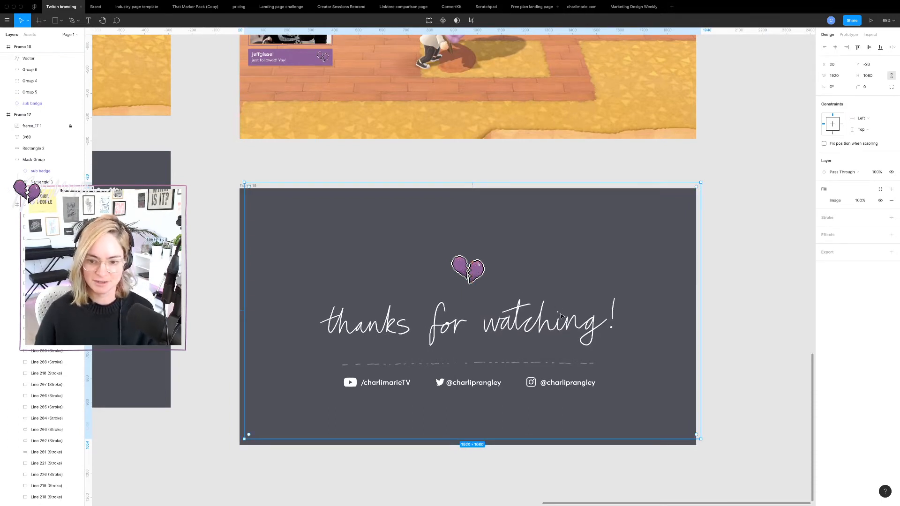
{"action": "left_click_drag", "start_coordinate": [554, 328], "coordinate": [554, 328]}
{"action": "left_click", "coordinate": [735, 305]}
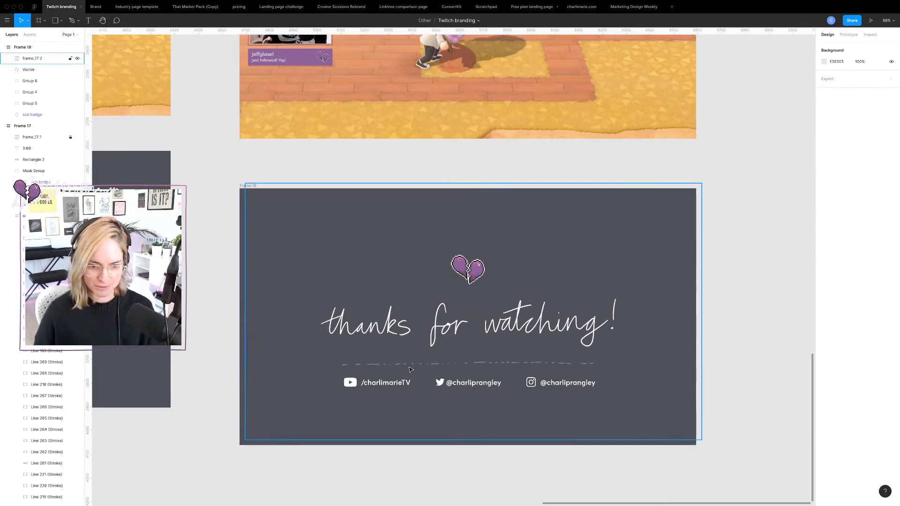
Lock the "thanks for watching!" image layer in Frame 18 so the social handles beneath it can be selected.
{"action": "left_click", "coordinate": [353, 384]}
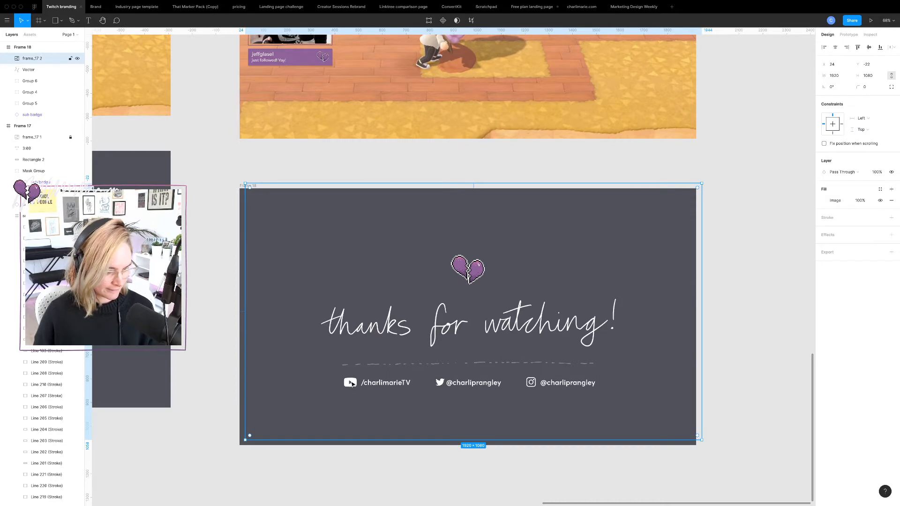
{"action": "double_click", "coordinate": [353, 384]}
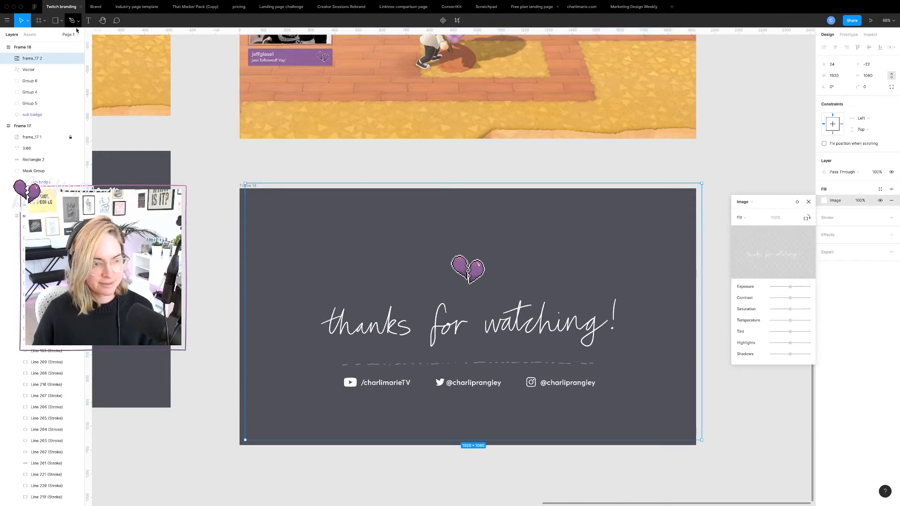
{"action": "left_click", "coordinate": [70, 59]}
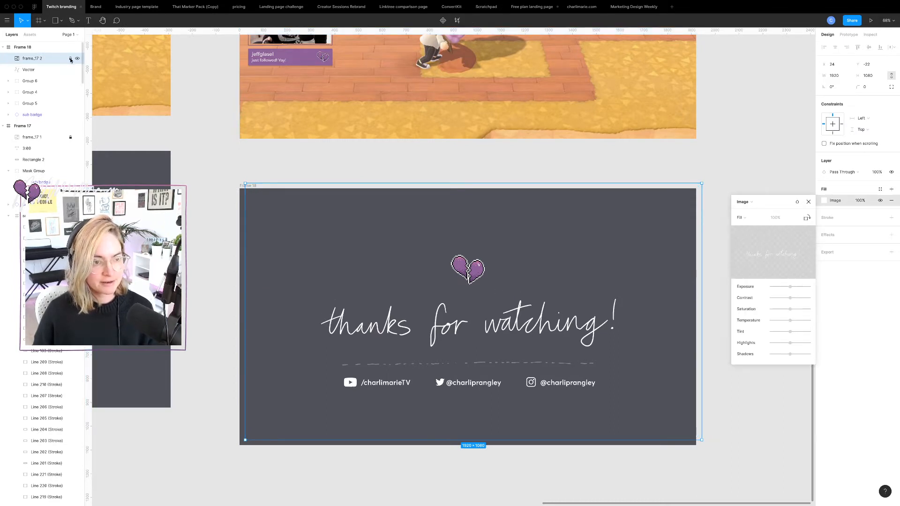
{"action": "left_click", "coordinate": [447, 182]}
{"action": "left_click", "coordinate": [434, 169]}
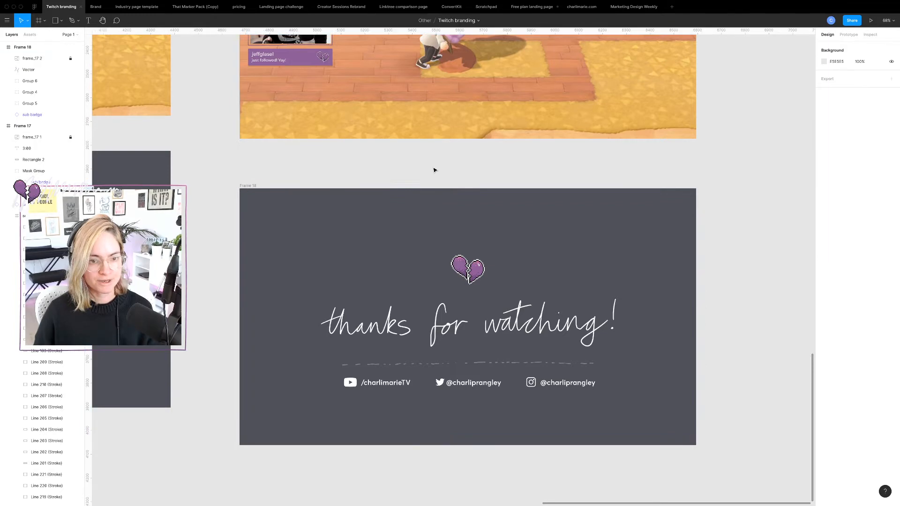
Select the Twitter handle group in Frame 18's row of social handles.
{"action": "left_click", "coordinate": [380, 385]}
{"action": "left_click", "coordinate": [731, 381]}
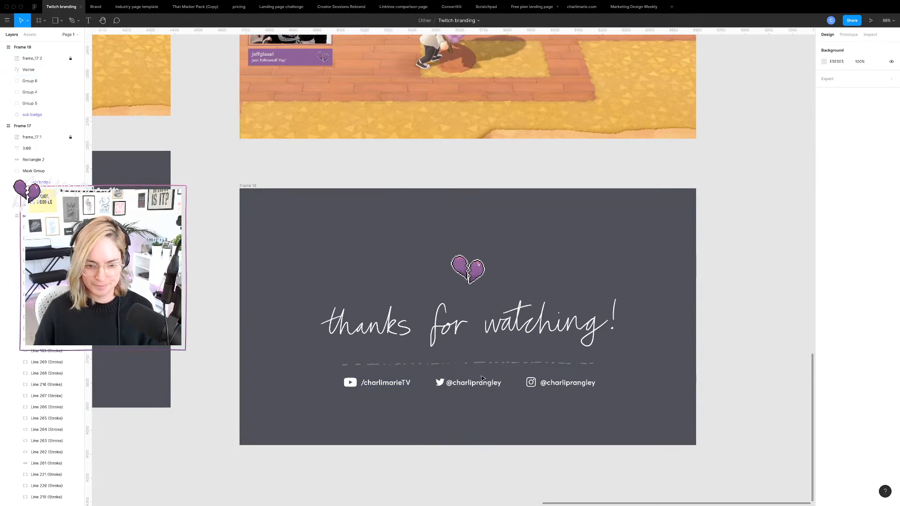
{"action": "scroll", "coordinate": [482, 378], "scroll_direction": "up", "scroll_amount": 5}
{"action": "left_click", "coordinate": [451, 394]}
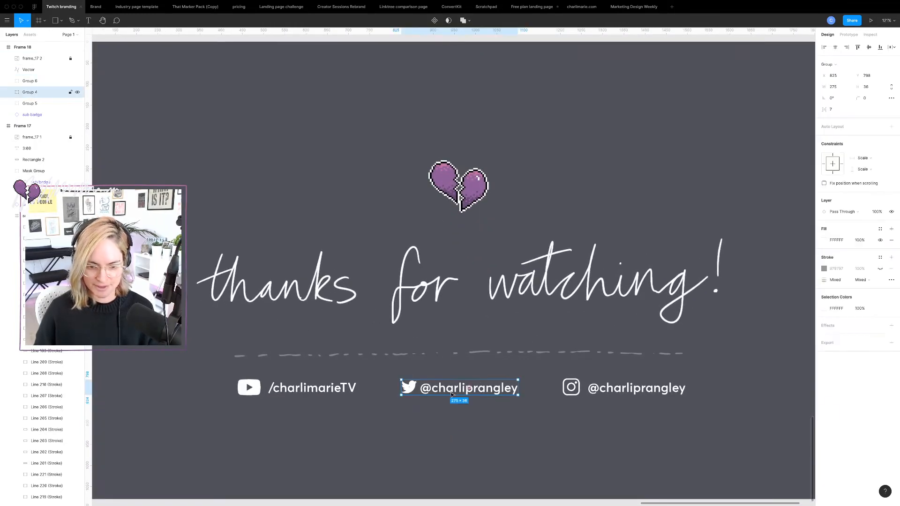
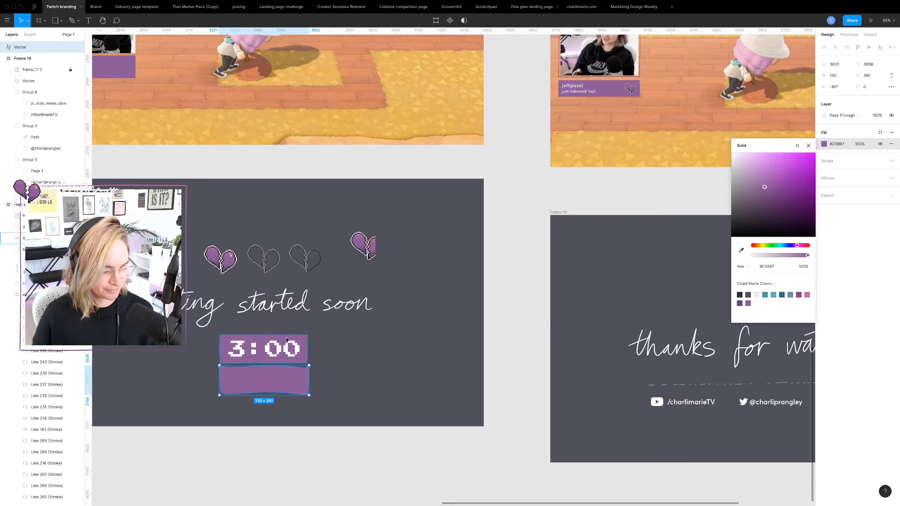
Move Frame 17's 3:00 text onto the hand-drawn purple shape and layer that shape behind the text.
{"action": "left_click", "coordinate": [281, 338]}
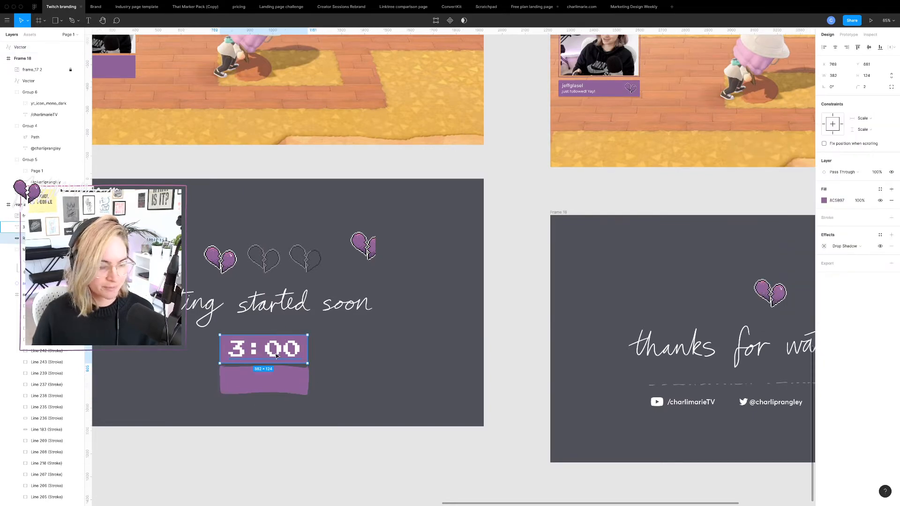
{"action": "double_click", "coordinate": [276, 355]}
{"action": "left_click_drag", "start_coordinate": [274, 352], "coordinate": [308, 373]}
{"action": "left_click", "coordinate": [308, 374]}
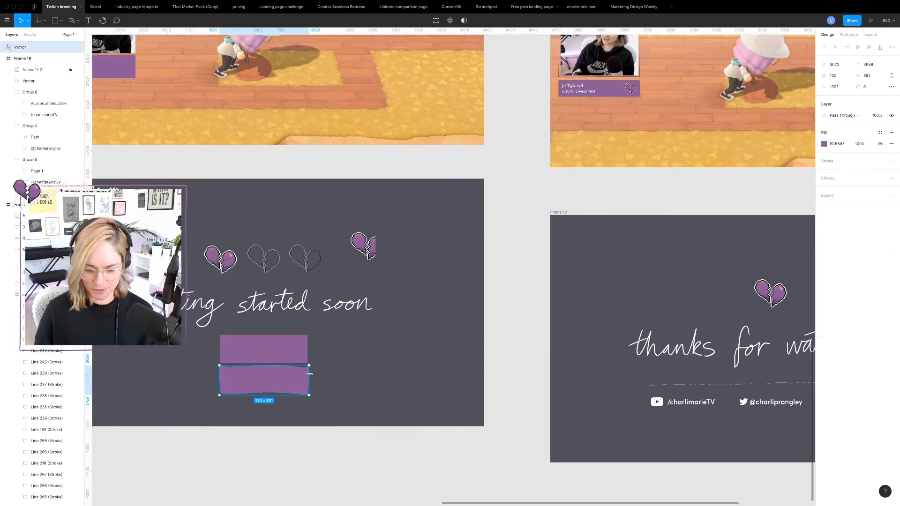
{"action": "key", "text": "super+bracketleft"}
{"action": "key", "text": "super+bracketleft"}
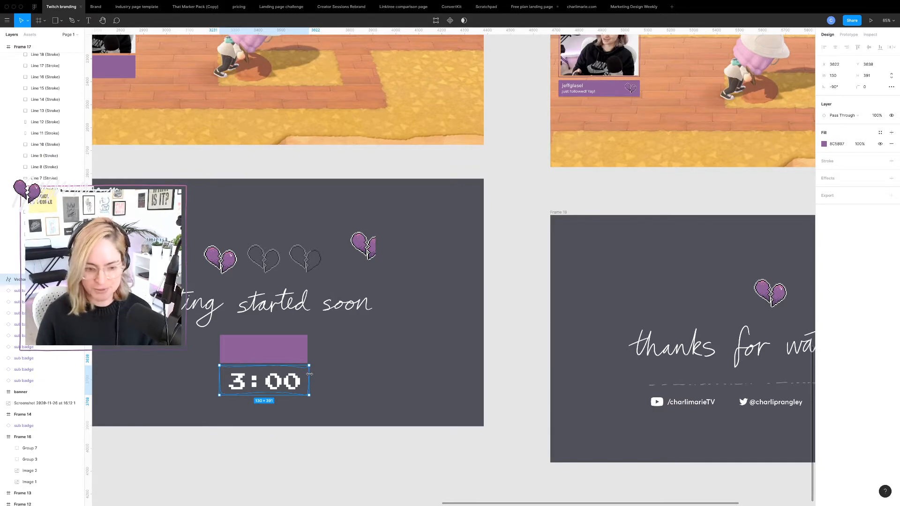
{"action": "key", "text": "super+bracketright"}
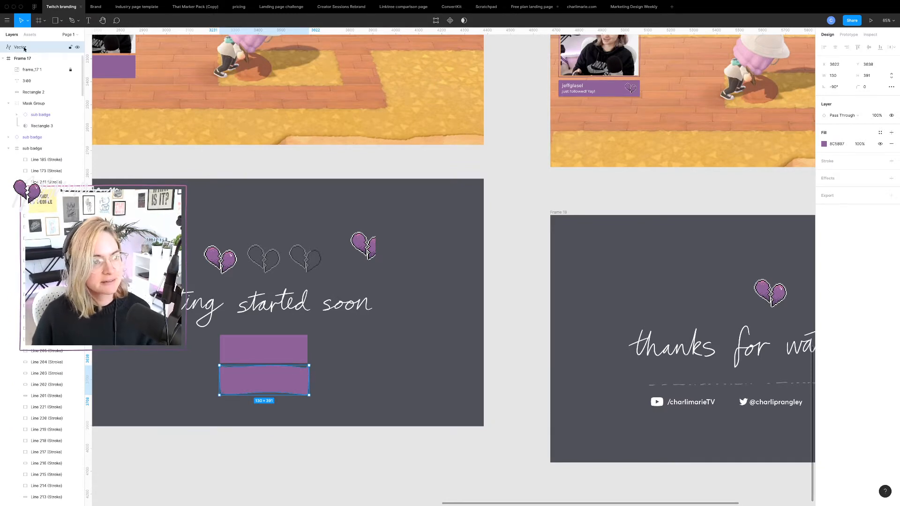
{"action": "key", "text": "super+bracketleft"}
Move the plain purple rectangle aside to the right and nudge the 3:00 text slightly up within the hand-drawn shape.
{"action": "left_click", "coordinate": [277, 347]}
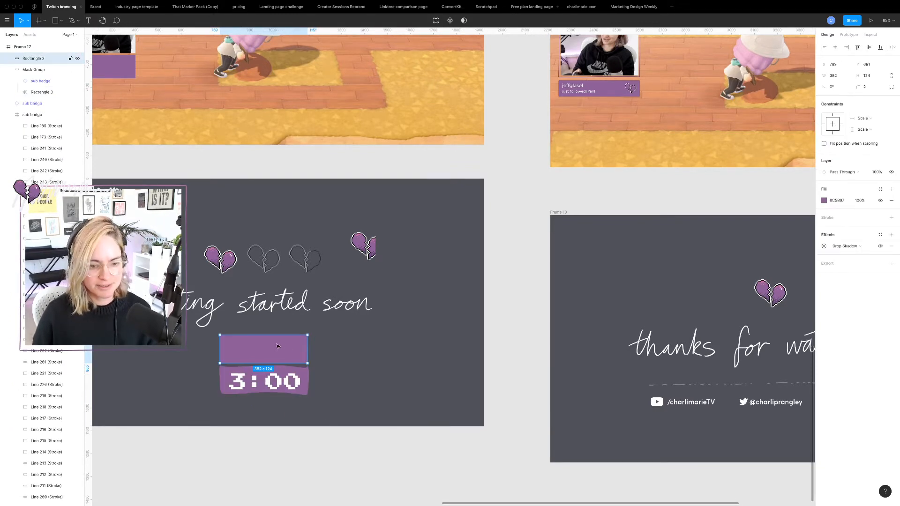
{"action": "left_click_drag", "start_coordinate": [277, 347], "coordinate": [435, 363]}
{"action": "left_click", "coordinate": [271, 385]}
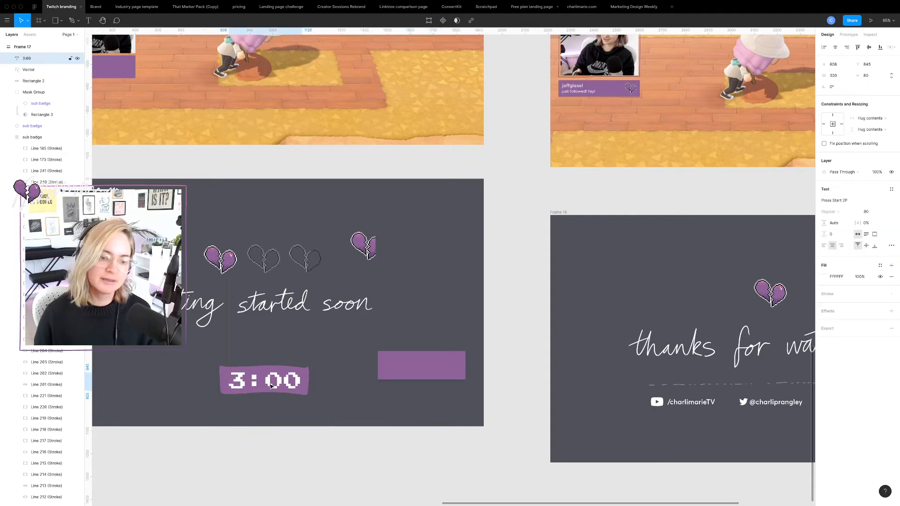
{"action": "key", "text": "Up"}
{"action": "key", "text": "Up"}
{"action": "left_click", "coordinate": [387, 470]}
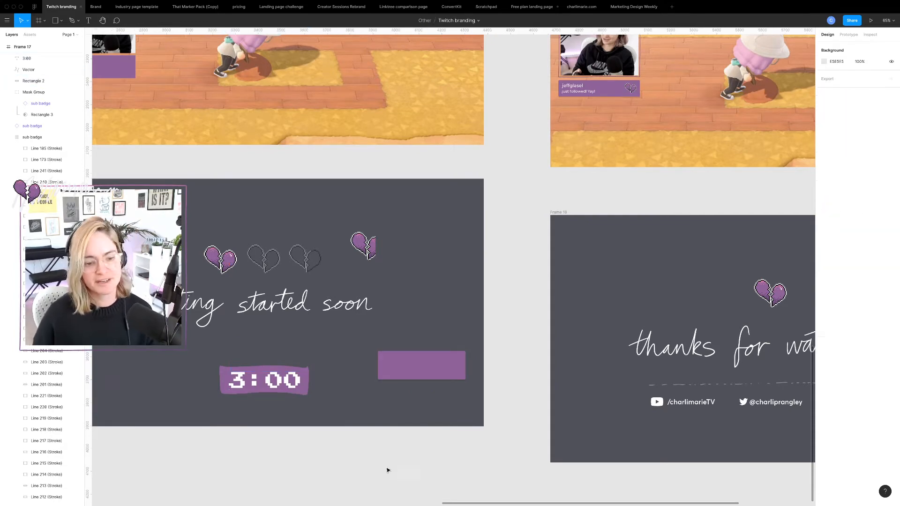
Move the 3:00 text and its hand-drawn purple shape up together, centred beneath "getting started soon".
{"action": "left_click", "coordinate": [300, 383]}
{"action": "left_click", "coordinate": [289, 384], "text": "shift"}
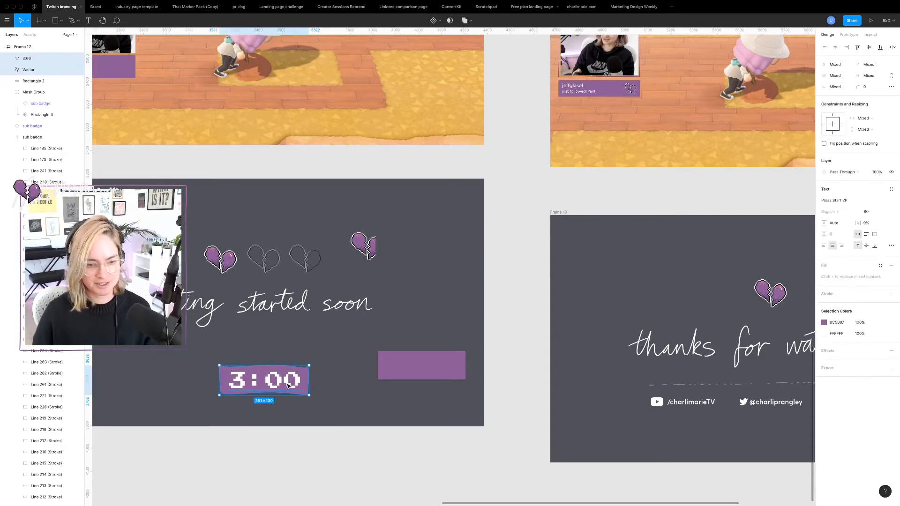
{"action": "left_click_drag", "start_coordinate": [289, 385], "coordinate": [296, 359]}
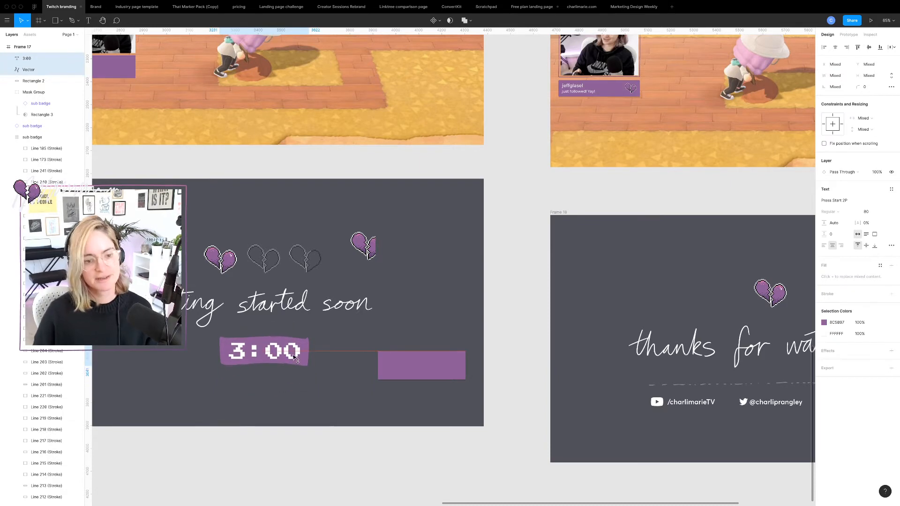
{"action": "left_click", "coordinate": [324, 451]}
Move the half-filled heart in Frame 17 onto the second heart of the row.
{"action": "scroll", "coordinate": [527, 271], "scroll_direction": "left", "scroll_amount": 6}
{"action": "scroll", "coordinate": [527, 271], "scroll_direction": "up", "scroll_amount": 1}
{"action": "left_click_drag", "start_coordinate": [506, 275], "coordinate": [406, 287]}
{"action": "left_click", "coordinate": [503, 233]}
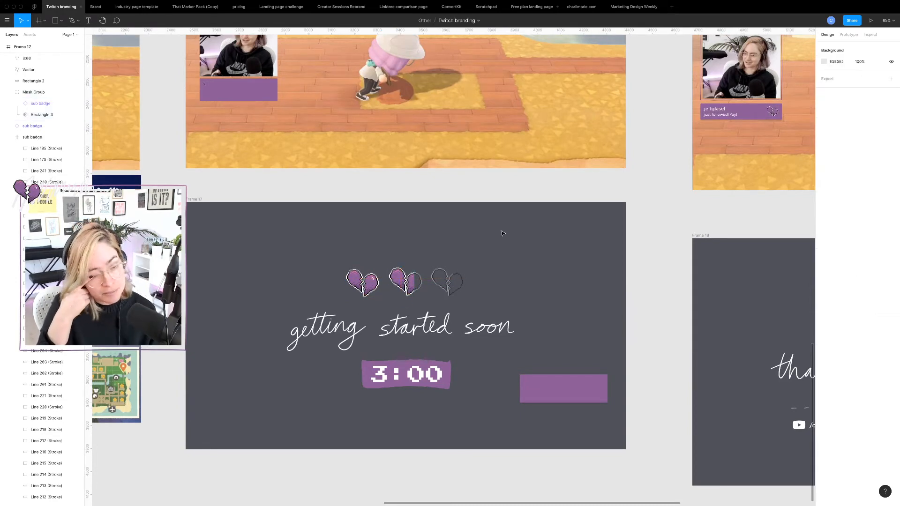
Switch to Finder and open Grayscale vectors.ai from the Grayscale-Extended-License folder under My font's _Sales downloads in Illustrator.
{"action": "scroll", "coordinate": [527, 228], "scroll_direction": "right", "scroll_amount": 5}
{"action": "scroll", "coordinate": [527, 228], "scroll_direction": "up", "scroll_amount": 3}
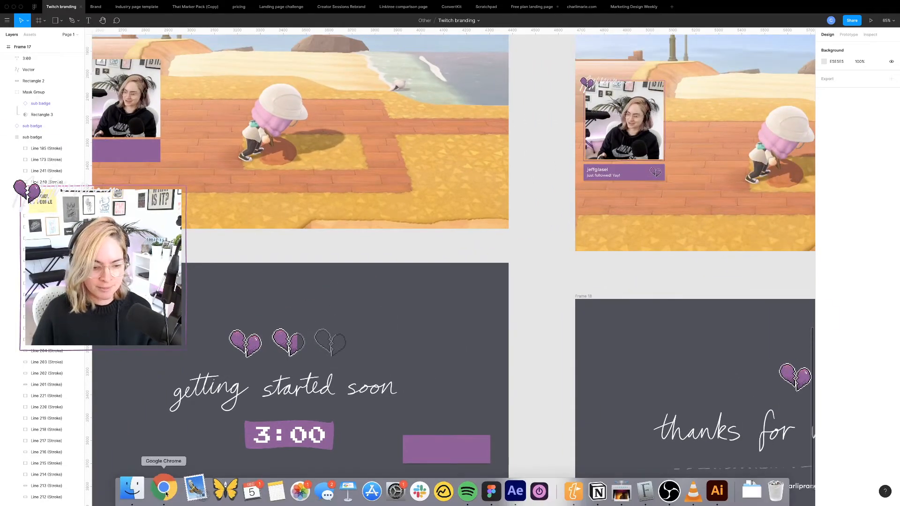
{"action": "left_click", "coordinate": [139, 490]}
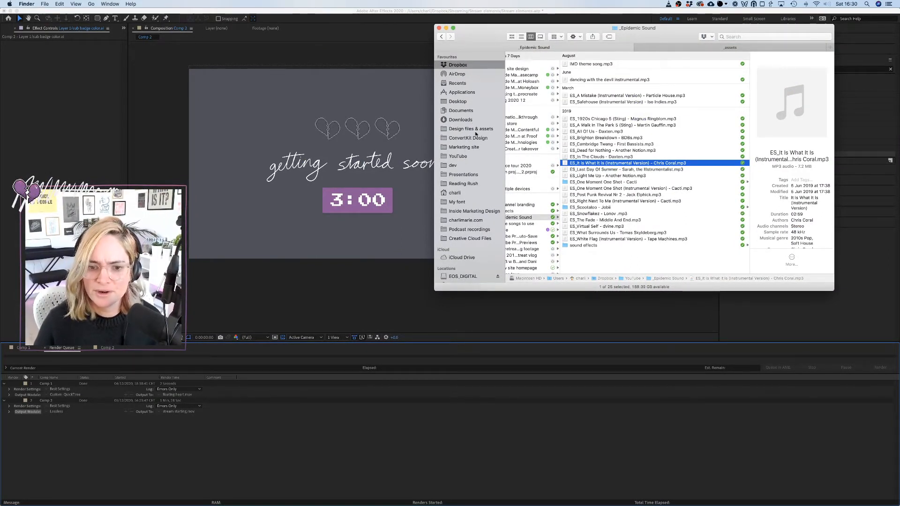
{"action": "left_click", "coordinate": [460, 202]}
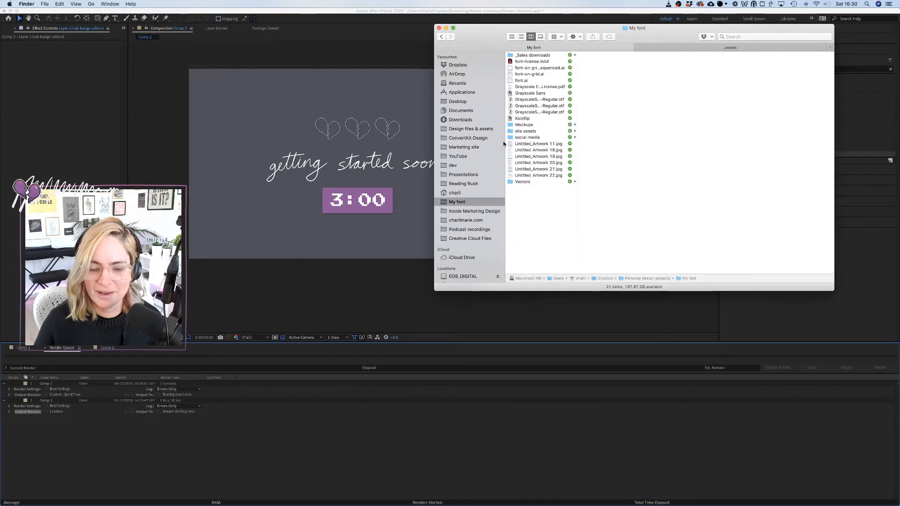
{"action": "left_click", "coordinate": [546, 56]}
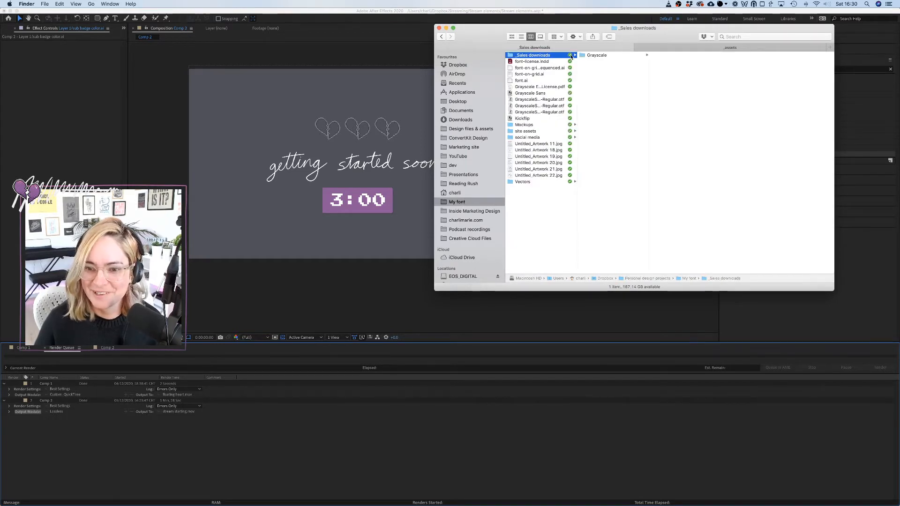
{"action": "left_click", "coordinate": [617, 55]}
{"action": "left_click", "coordinate": [681, 75]}
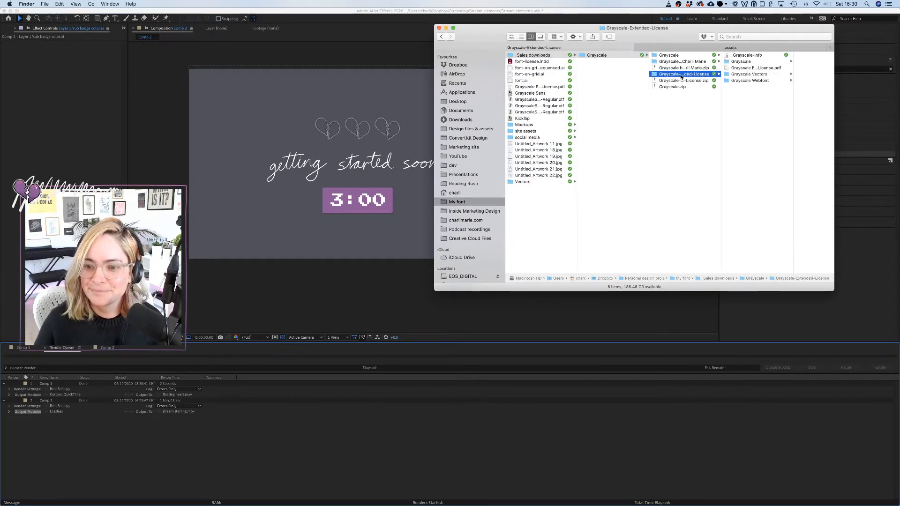
{"action": "left_click", "coordinate": [751, 74]}
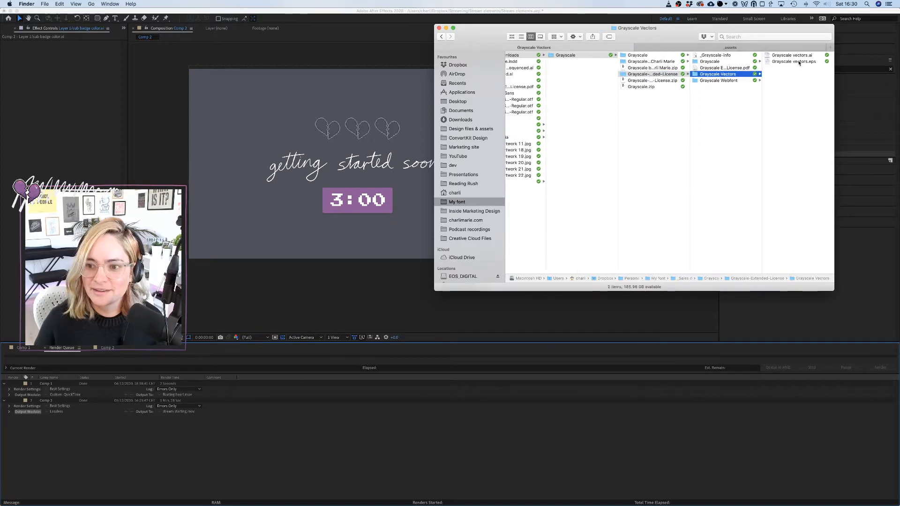
{"action": "left_click", "coordinate": [777, 61]}
{"action": "double_click", "coordinate": [699, 56]}
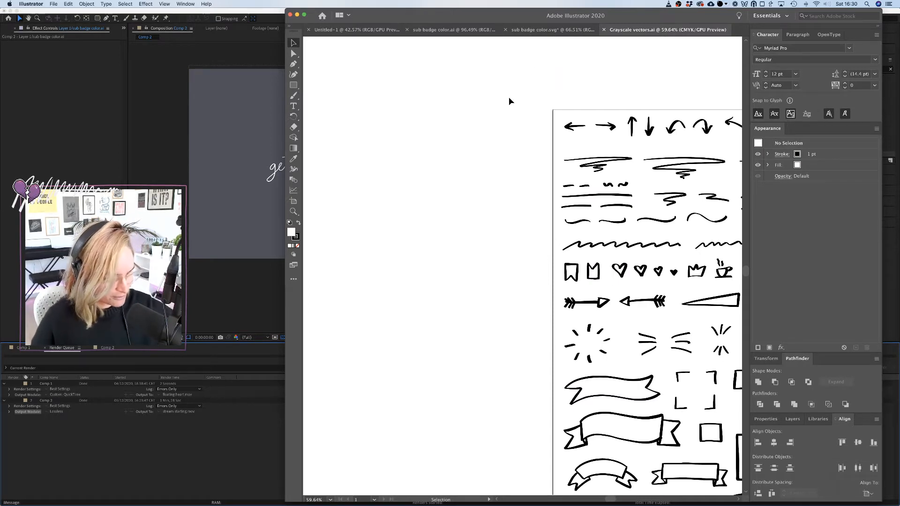
Select and copy the middle-sized hand-drawn rectangle outline in the column of rectangles on the Grayscale vectors.ai sheet.
{"action": "scroll", "coordinate": [535, 161], "scroll_direction": "down", "scroll_amount": 5}
{"action": "scroll", "coordinate": [535, 161], "scroll_direction": "right", "scroll_amount": 5}
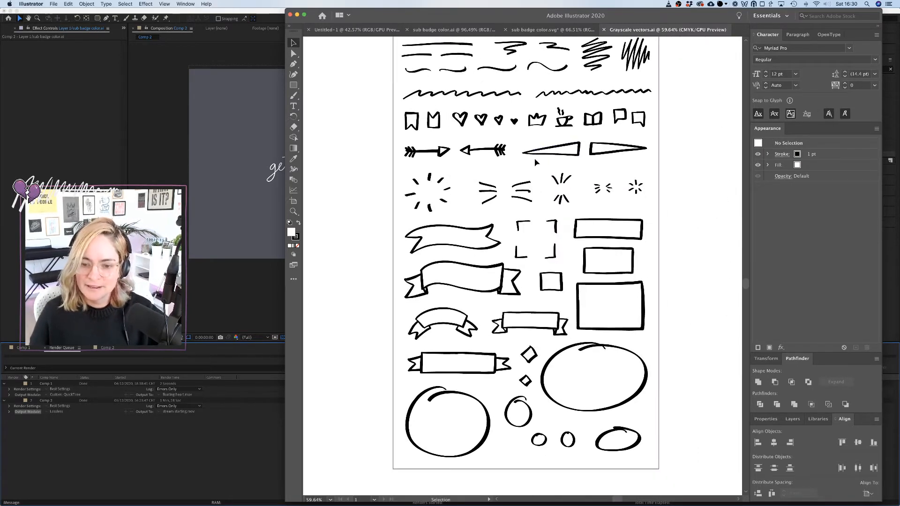
{"action": "scroll", "coordinate": [626, 271], "scroll_direction": "up", "scroll_amount": 3}
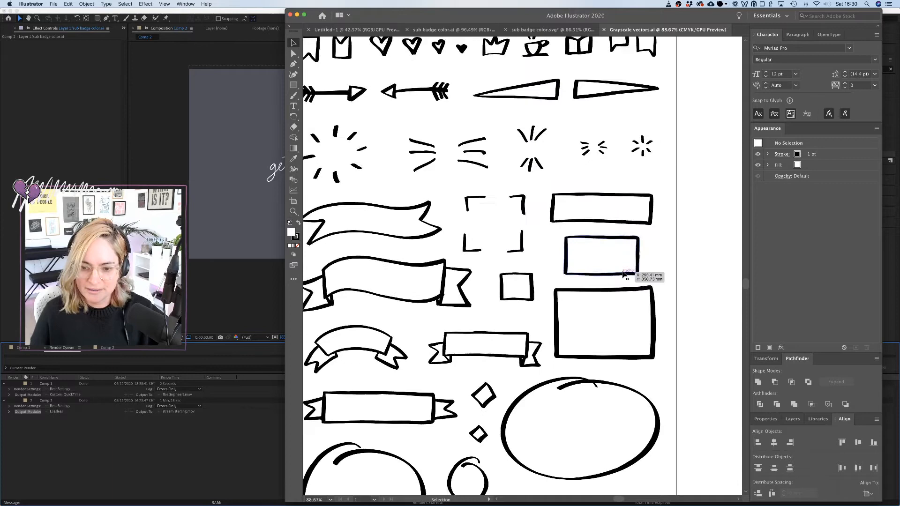
{"action": "left_click", "coordinate": [627, 242]}
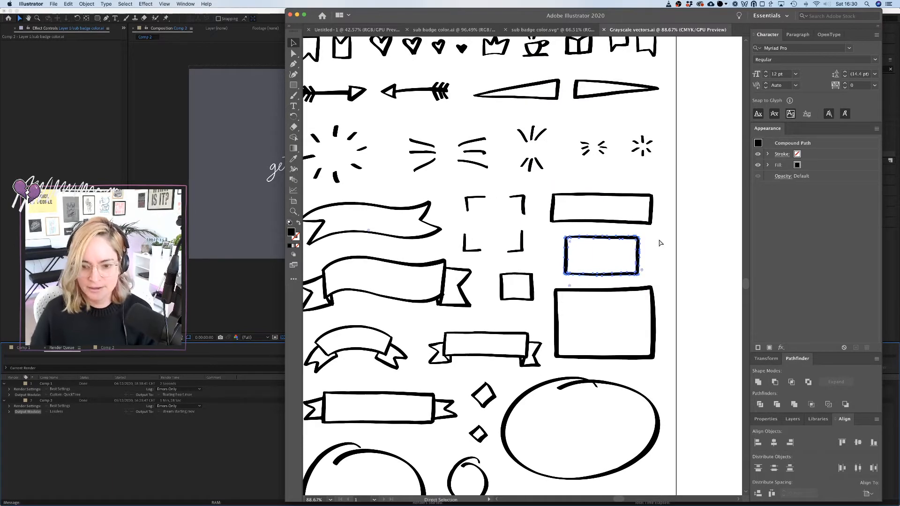
Switch to Figma, paste the rectangle outline into Frame 17 and enlarge it to 358 × 127 just below the 3:00 shape.
{"action": "left_click", "coordinate": [184, 286]}
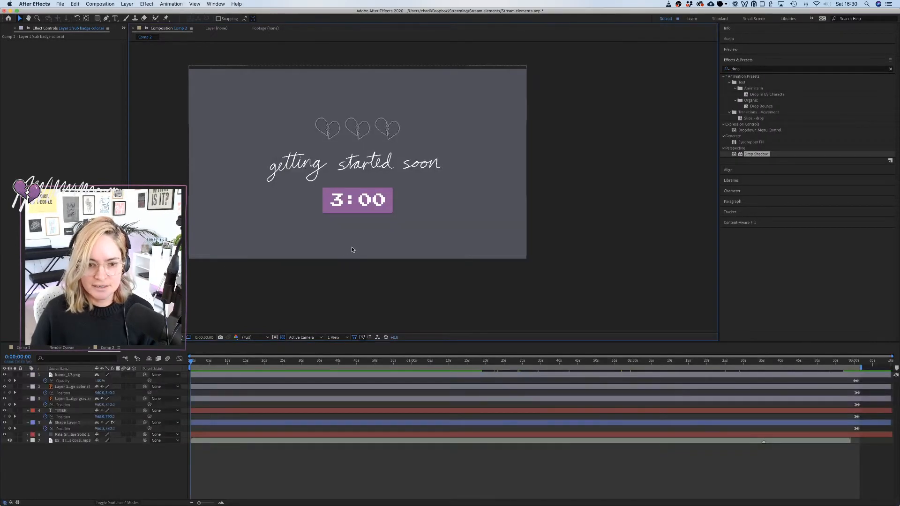
{"action": "mouse_move", "coordinate": [403, 490]}
{"action": "left_click", "coordinate": [485, 490]}
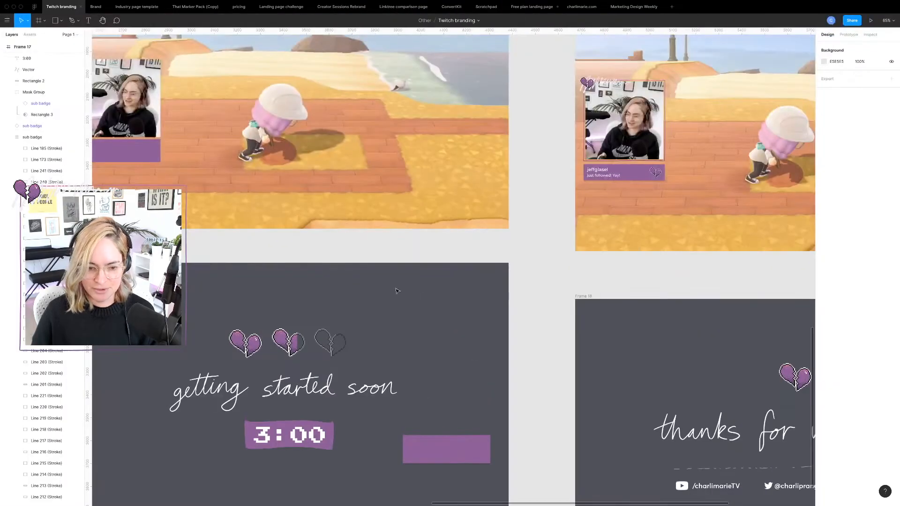
{"action": "scroll", "coordinate": [417, 331], "scroll_direction": "down", "scroll_amount": 4}
{"action": "key", "text": "super+v"}
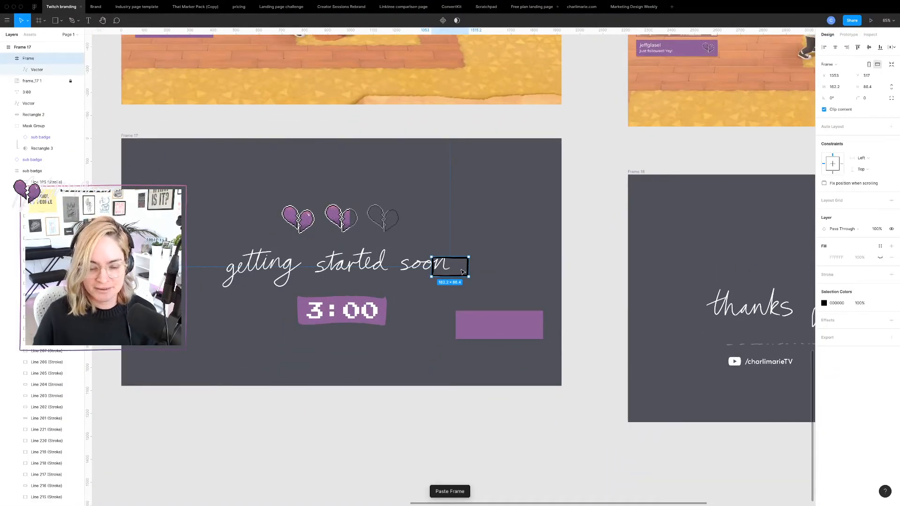
{"action": "left_click_drag", "start_coordinate": [461, 272], "coordinate": [337, 332]}
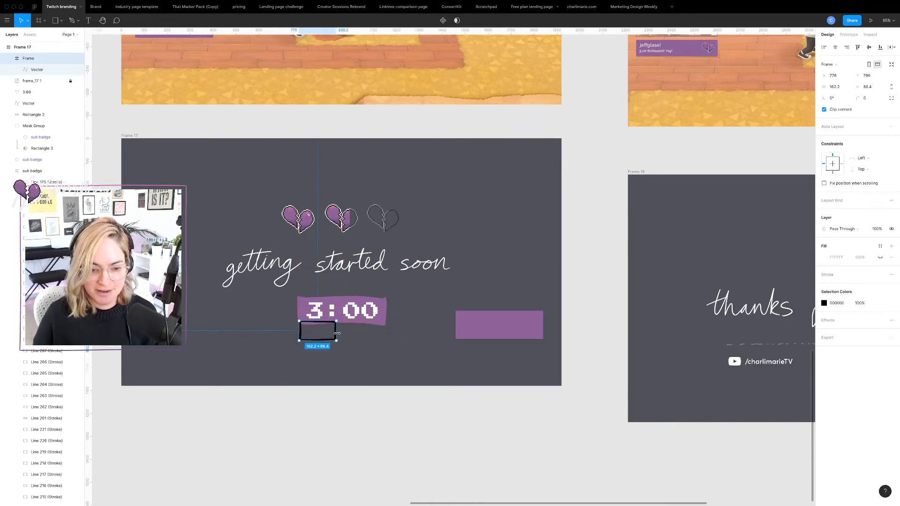
{"action": "left_click_drag", "start_coordinate": [336, 341], "coordinate": [382, 336]}
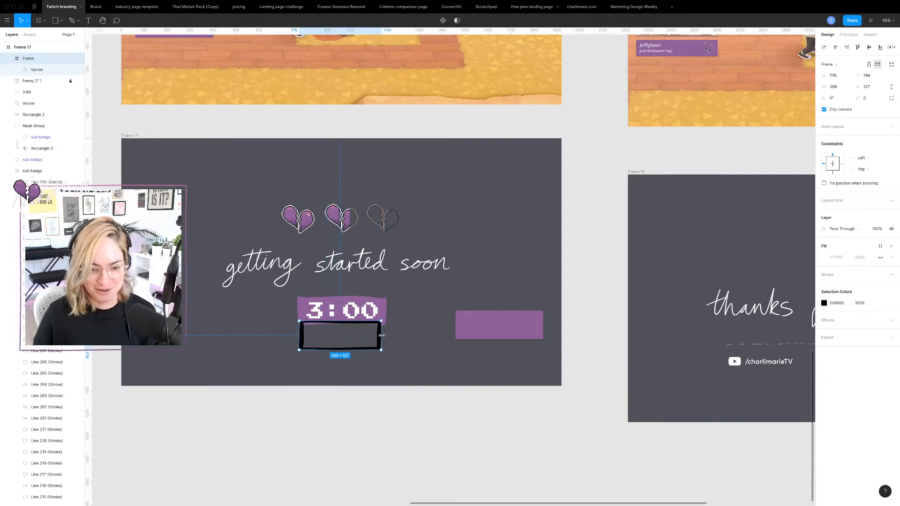
Switch back to Illustrator and copy the long, narrow hand-drawn rectangle outline above the one copied before.
{"action": "key", "text": "ctrl+Left"}
{"action": "key", "text": "ctrl+Right"}
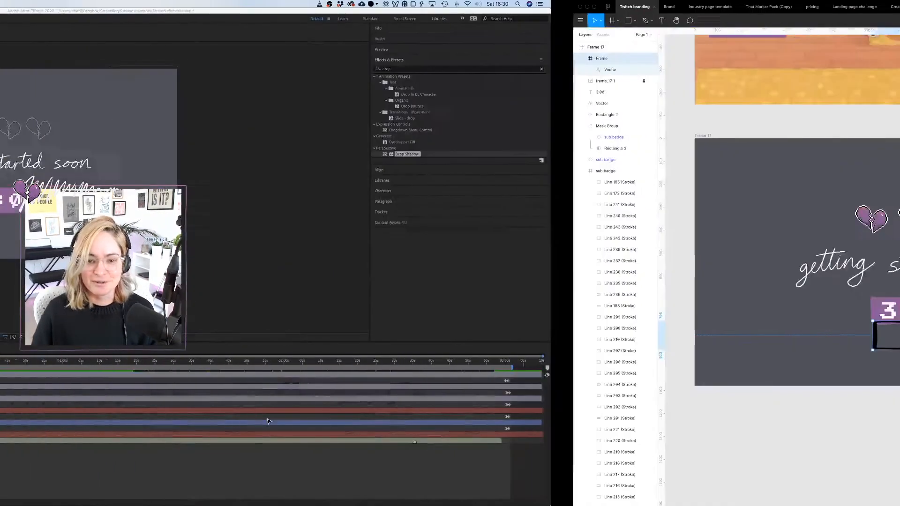
{"action": "key", "text": "ctrl+Left"}
{"action": "mouse_move", "coordinate": [520, 490]}
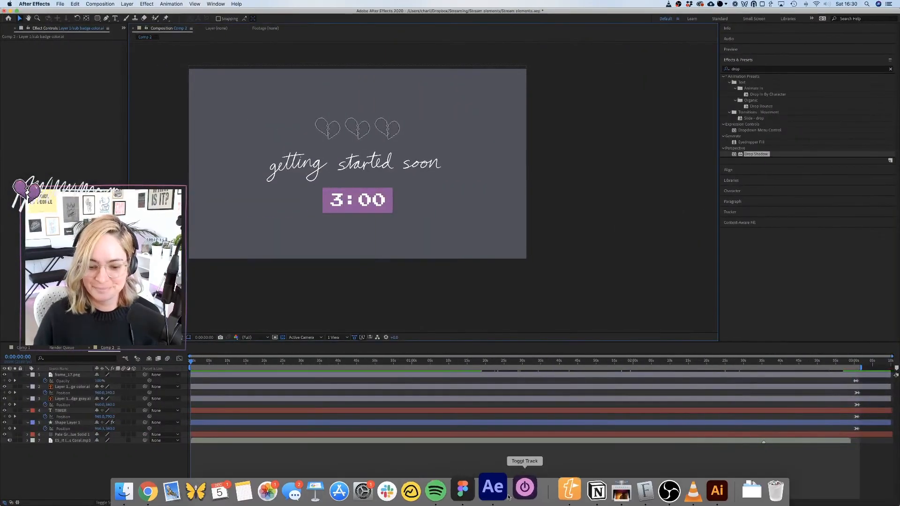
{"action": "left_click", "coordinate": [699, 489]}
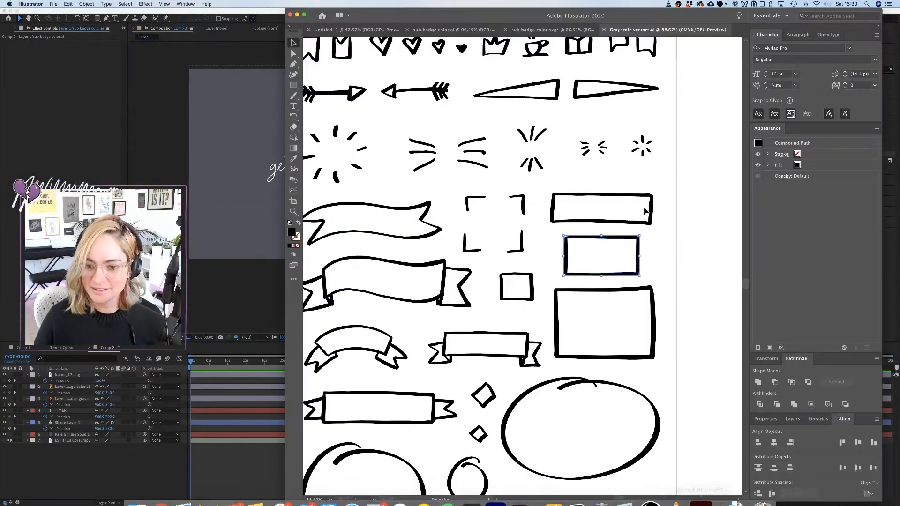
{"action": "key", "text": "a"}
{"action": "left_click", "coordinate": [602, 222]}
{"action": "key", "text": "v"}
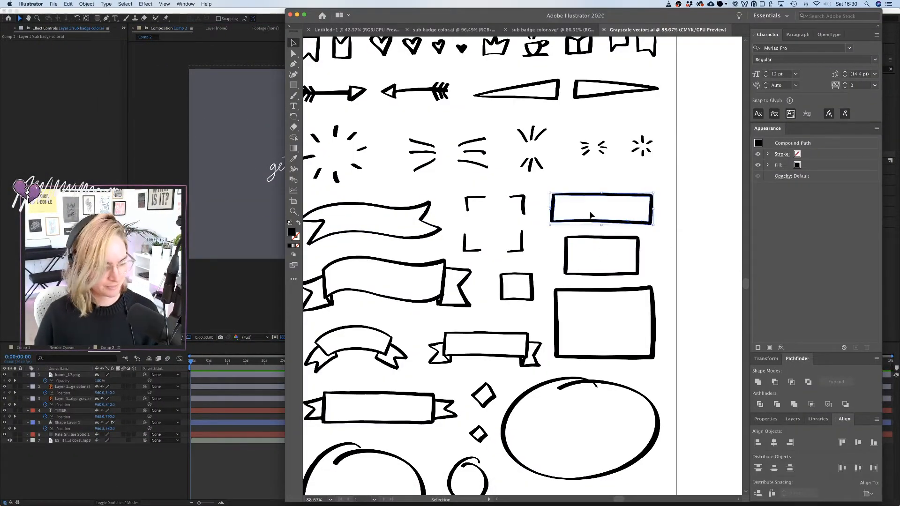
{"action": "mouse_move", "coordinate": [422, 502]}
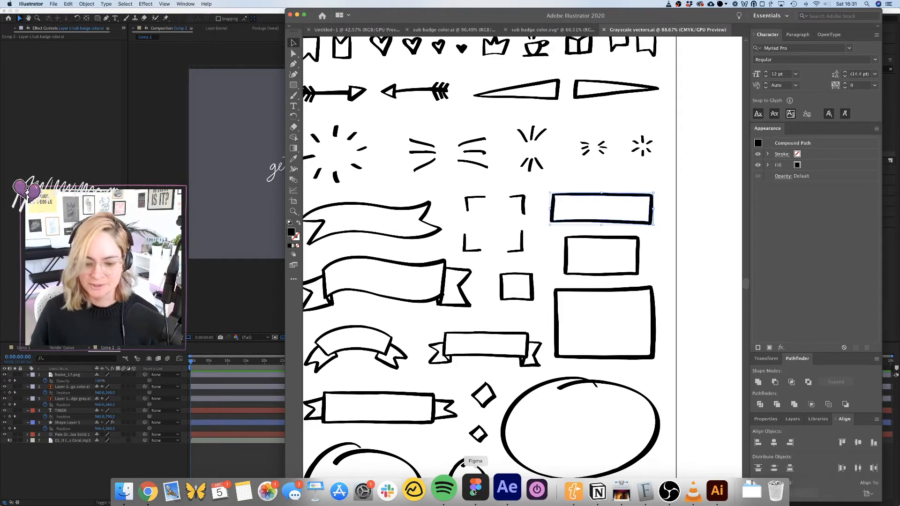
{"action": "left_click", "coordinate": [653, 489]}
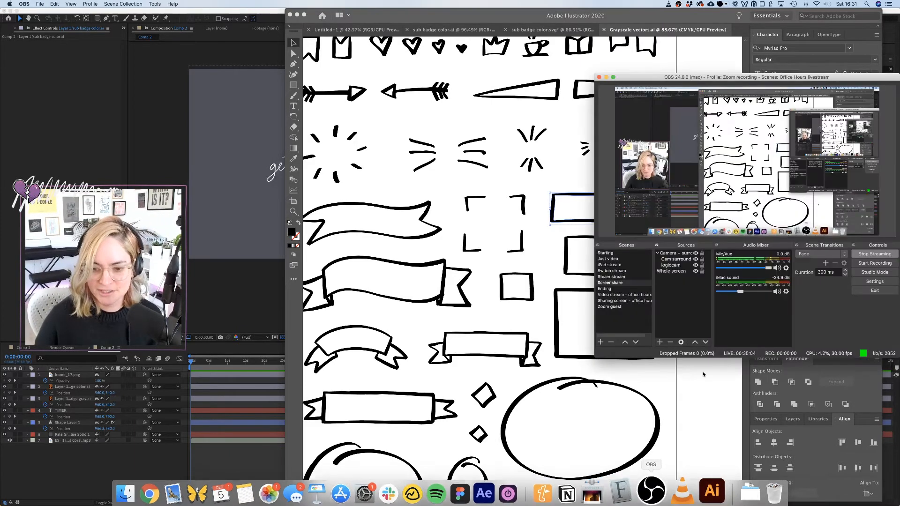
{"action": "left_click", "coordinate": [684, 397]}
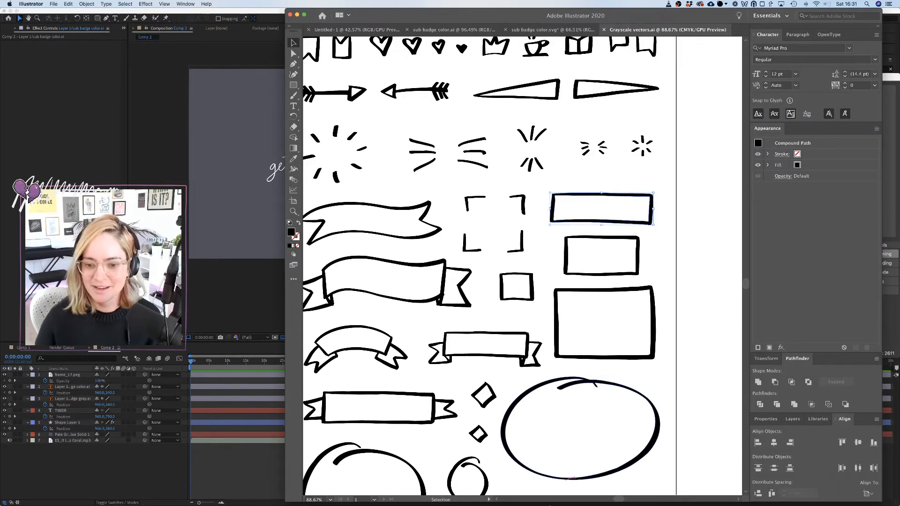
Switch to Figma, paste the long outline over the 3:00 shape at 383 × 133, and set the first outline aside lower in Frame 17.
{"action": "mouse_move", "coordinate": [545, 505]}
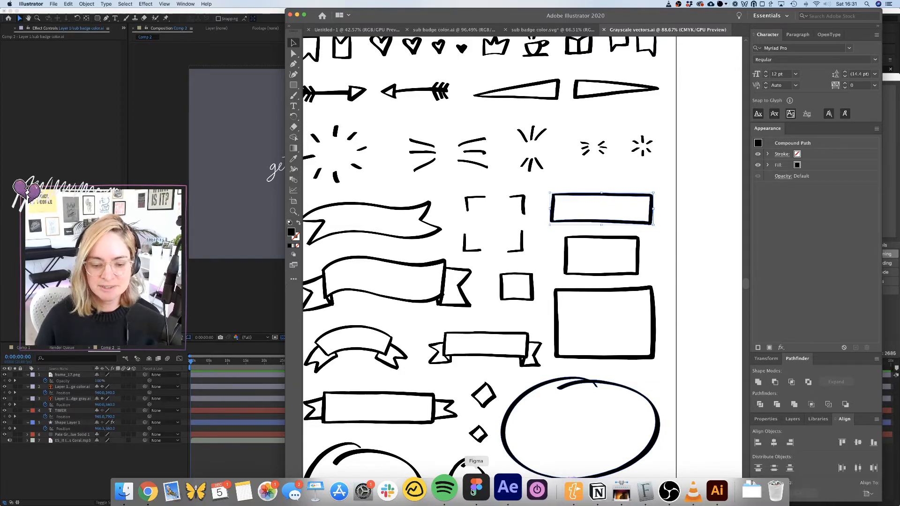
{"action": "left_click", "coordinate": [472, 492]}
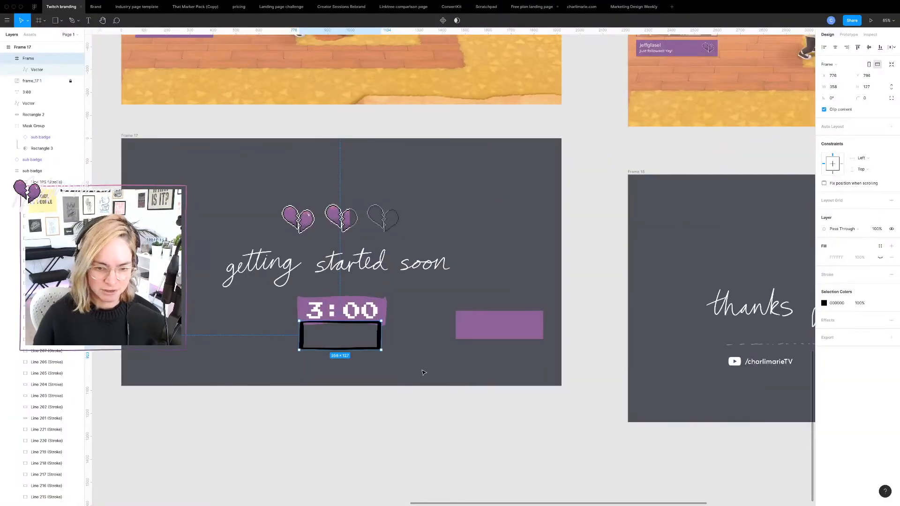
{"action": "key", "text": "super+v"}
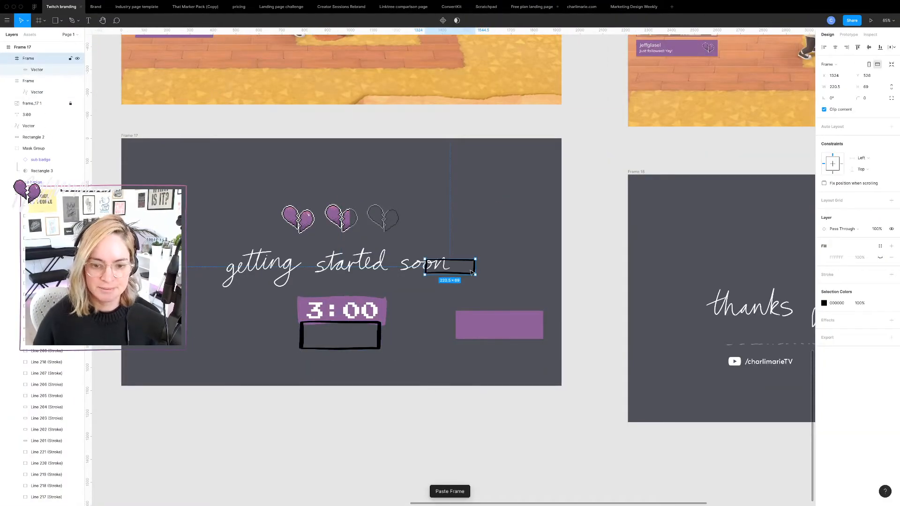
{"action": "left_click_drag", "start_coordinate": [471, 273], "coordinate": [482, 359]}
{"action": "scroll", "coordinate": [390, 321], "scroll_direction": "up", "scroll_amount": 5}
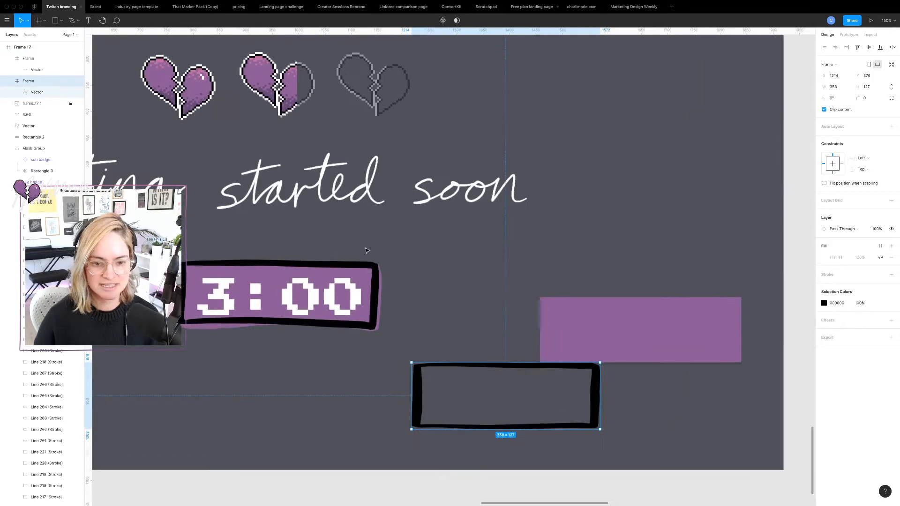
Pull the long outline's vector out of its pasted frame to just beneath the 3:00 shape and delete the empty frame.
{"action": "left_click", "coordinate": [370, 270]}
{"action": "double_click", "coordinate": [372, 271]}
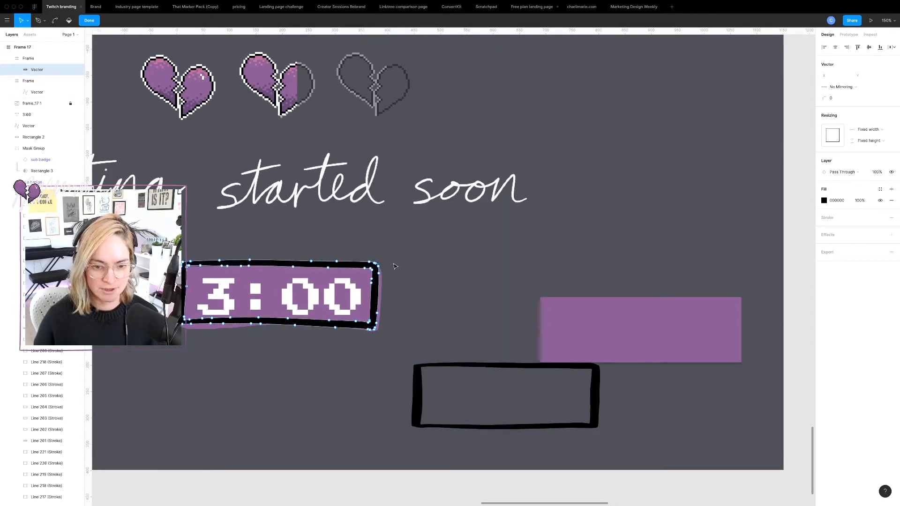
{"action": "key", "text": "Escape"}
{"action": "left_click_drag", "start_coordinate": [370, 267], "coordinate": [349, 362]}
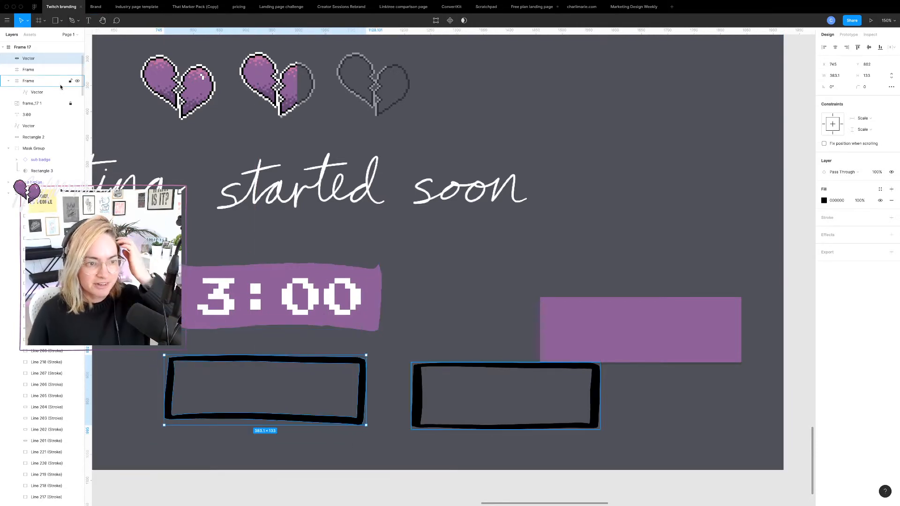
{"action": "scroll", "coordinate": [234, 150], "scroll_direction": "down", "scroll_amount": 2}
{"action": "scroll", "coordinate": [235, 150], "scroll_direction": "left", "scroll_amount": 4}
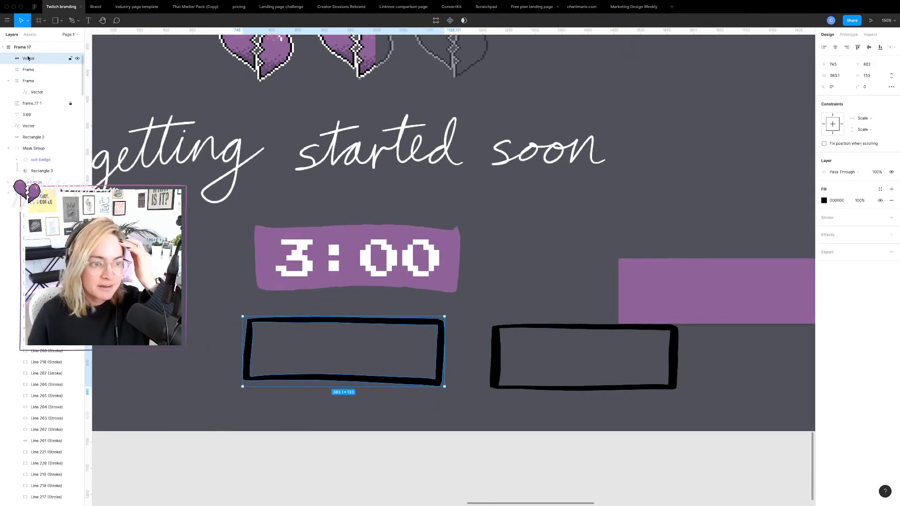
{"action": "left_click", "coordinate": [40, 70]}
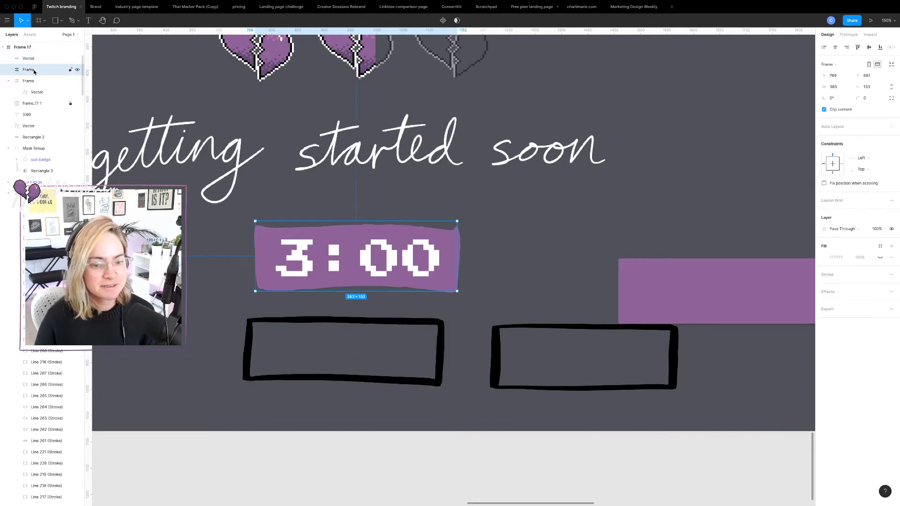
{"action": "key", "text": "Delete"}
Trace a closed four-point path with the Pen tool along the corners of the black outline beneath the 3:00 shape.
{"action": "left_click", "coordinate": [61, 21]}
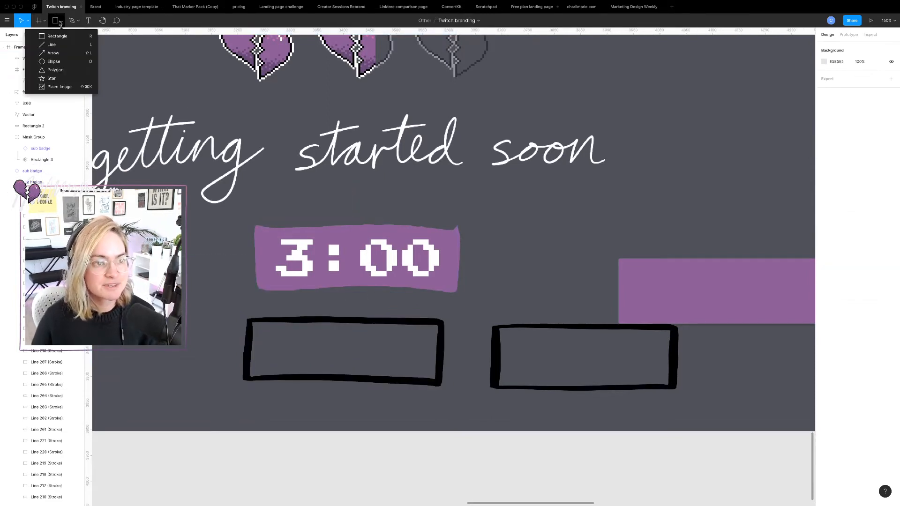
{"action": "left_click", "coordinate": [73, 23]}
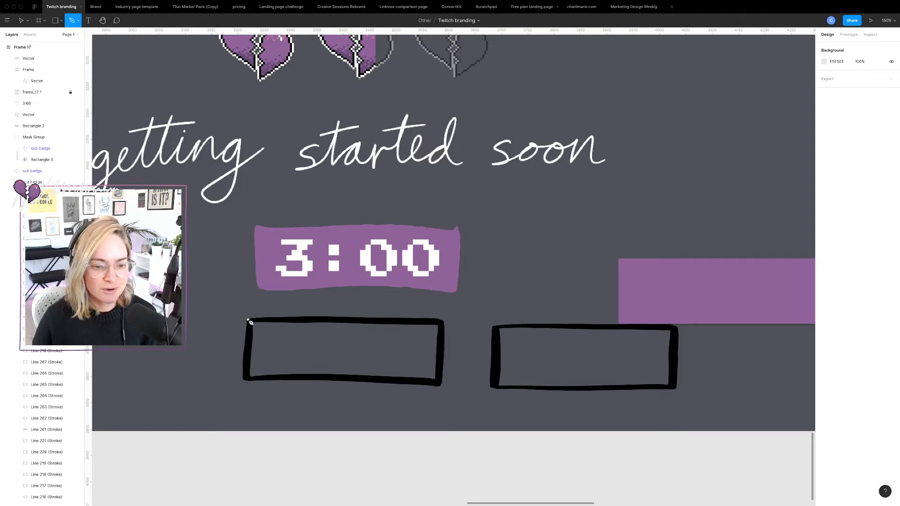
{"action": "left_click", "coordinate": [250, 321]}
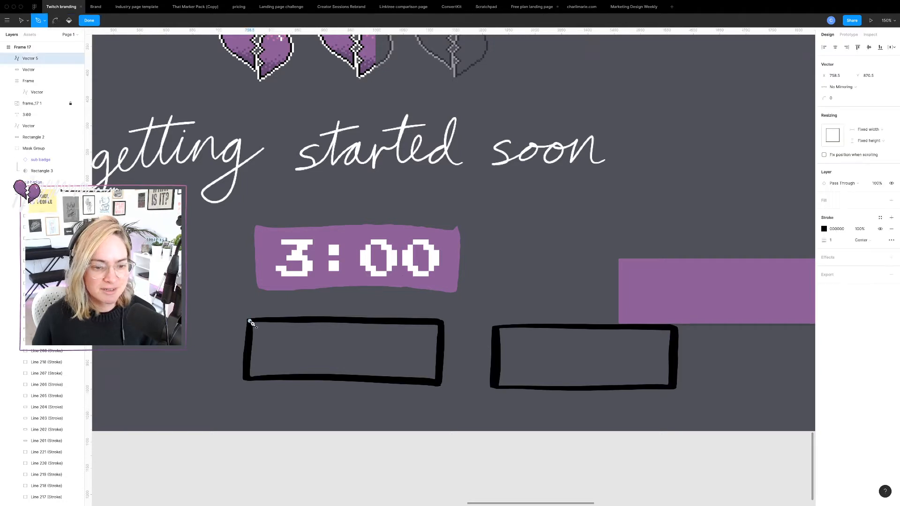
{"action": "left_click", "coordinate": [247, 379]}
{"action": "left_click", "coordinate": [438, 382]}
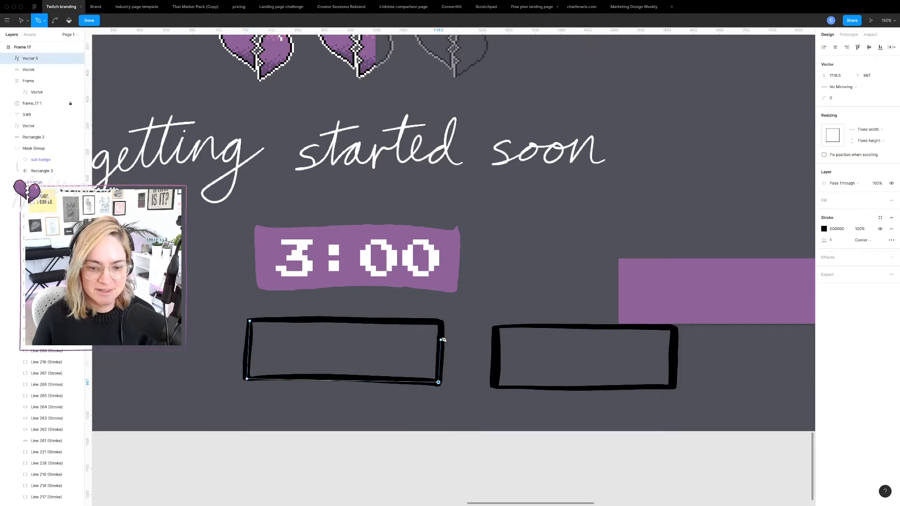
{"action": "left_click", "coordinate": [441, 323]}
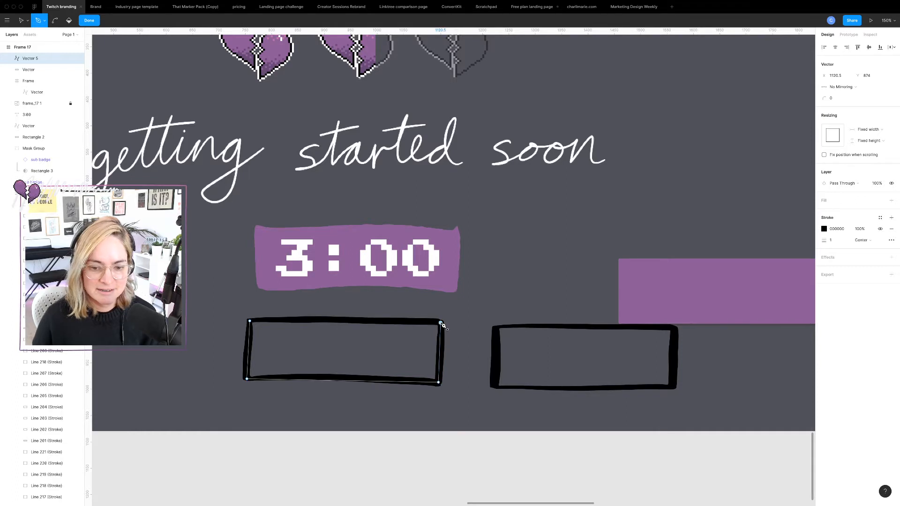
{"action": "left_click", "coordinate": [251, 322]}
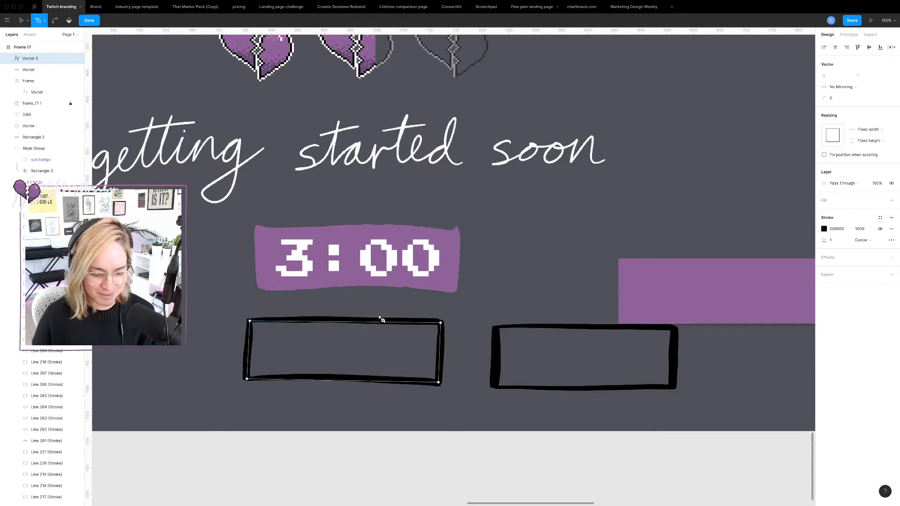
{"action": "key", "text": "Escape"}
Add a grey C4C4C4 fill to the traced four-point path inside the hand-drawn outline.
{"action": "left_click", "coordinate": [349, 319], "text": "shift"}
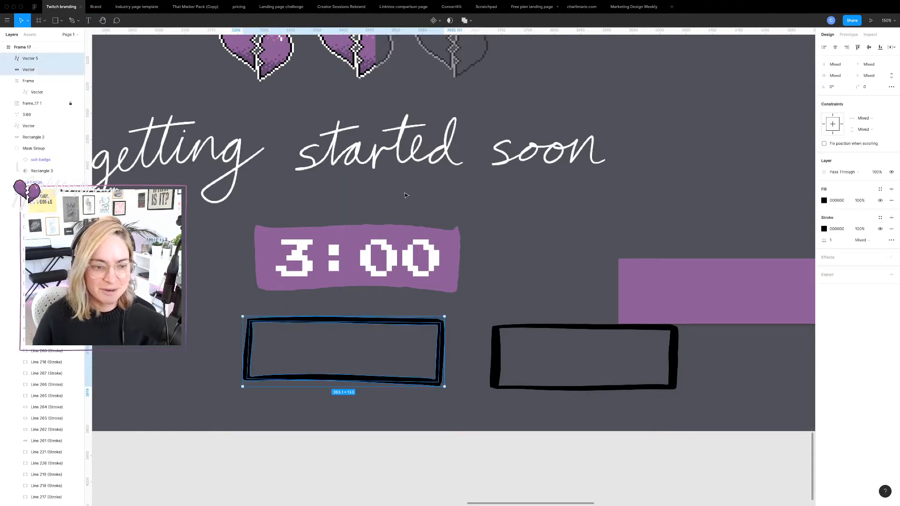
{"action": "left_click", "coordinate": [37, 69]}
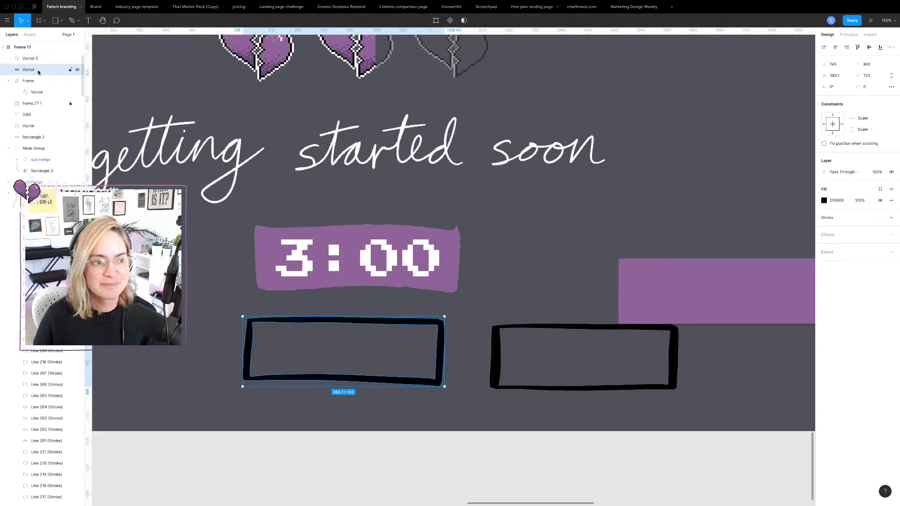
{"action": "left_click", "coordinate": [33, 58]}
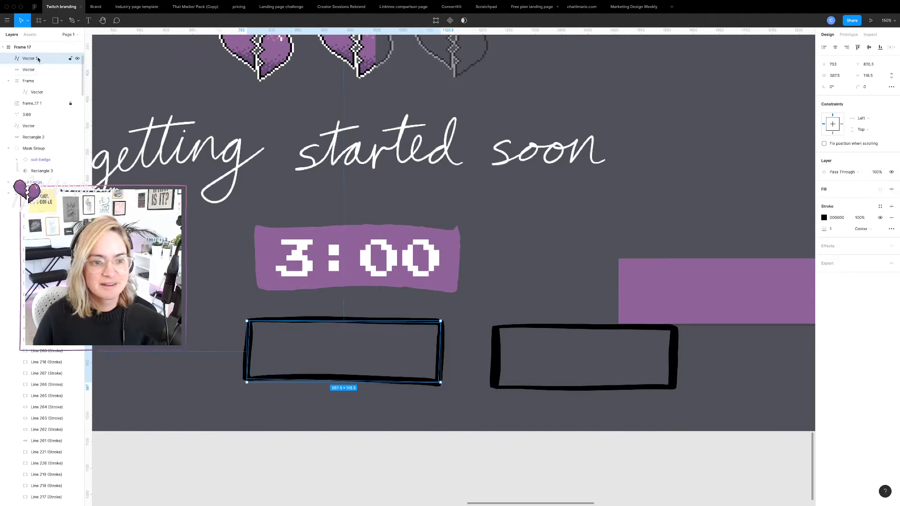
{"action": "left_click", "coordinate": [892, 190]}
Combine the filled path and the hand-drawn outline around it into one solid shape with Union Selection.
{"action": "left_click", "coordinate": [390, 321], "text": "shift"}
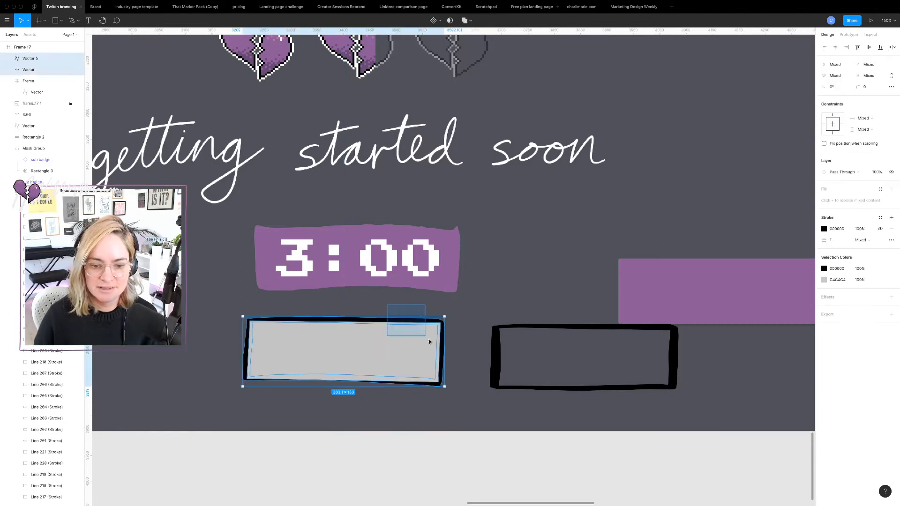
{"action": "left_click", "coordinate": [470, 22]}
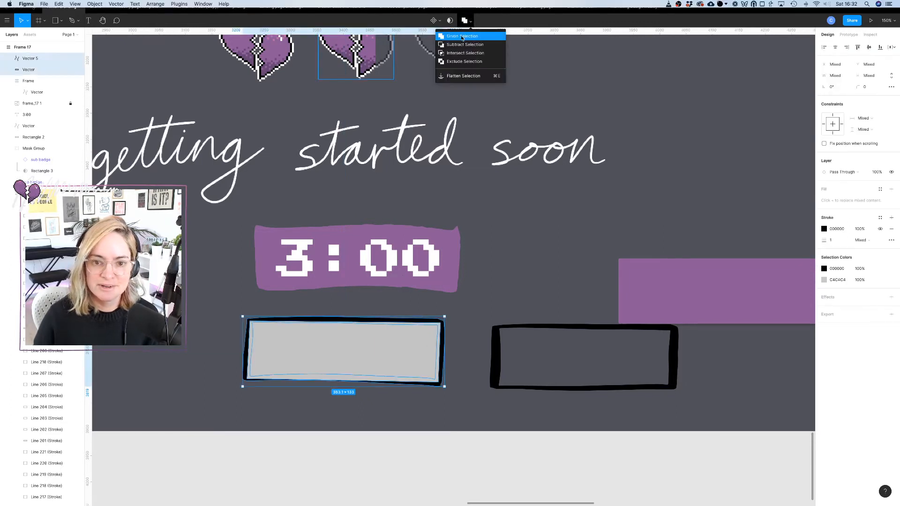
{"action": "left_click", "coordinate": [462, 36]}
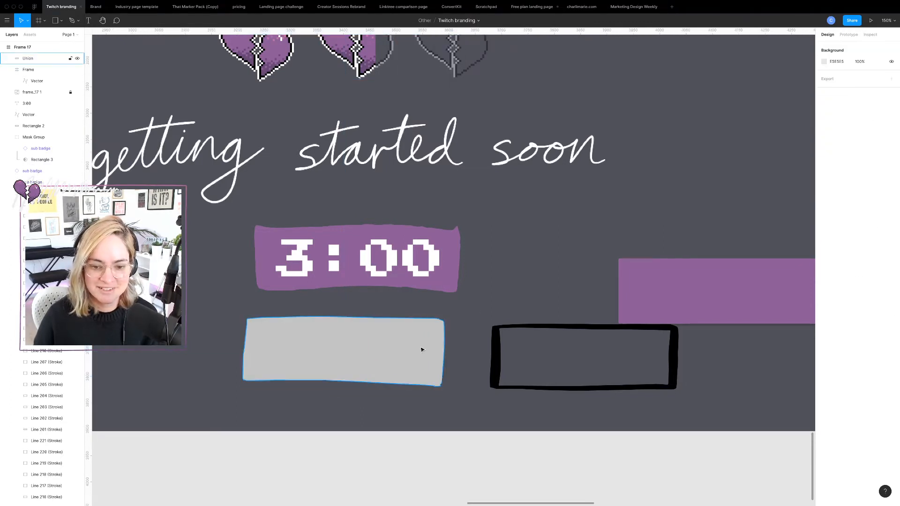
Recolor the combined hand-drawn shape beneath the timer from grey to the purple 8C5B97 fill.
{"action": "left_click", "coordinate": [892, 229]}
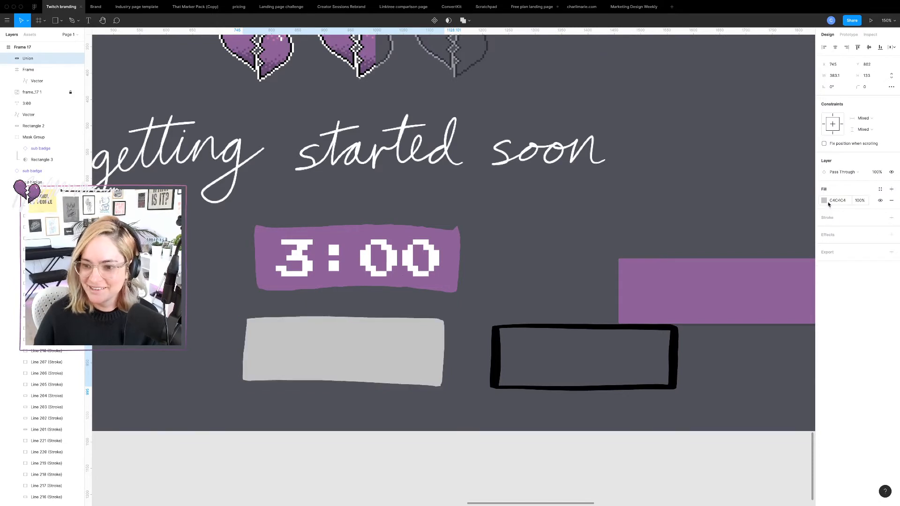
{"action": "left_click", "coordinate": [824, 201]}
{"action": "left_click", "coordinate": [749, 359]}
{"action": "left_click", "coordinate": [537, 274]}
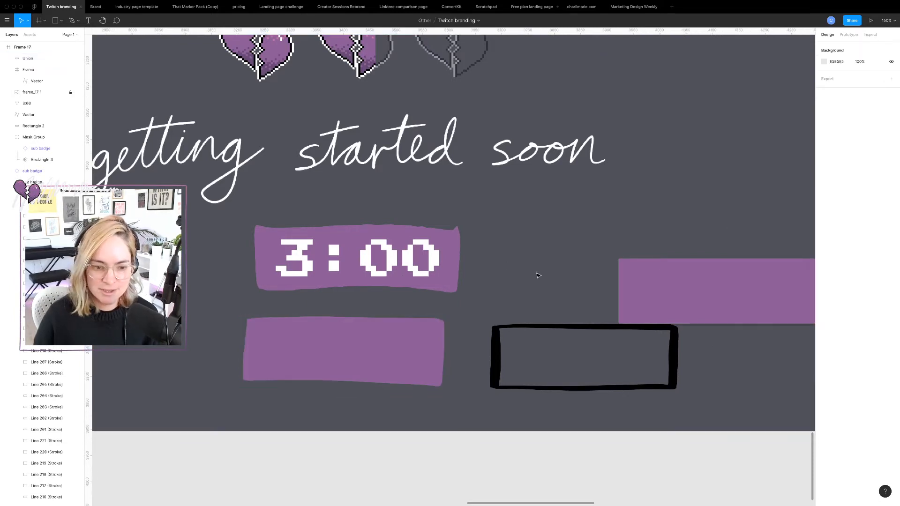
Replace the backing behind the 3:00 text with the new purple union shape and delete the leftover black outline frame.
{"action": "left_click_drag", "start_coordinate": [460, 234], "coordinate": [773, 200]}
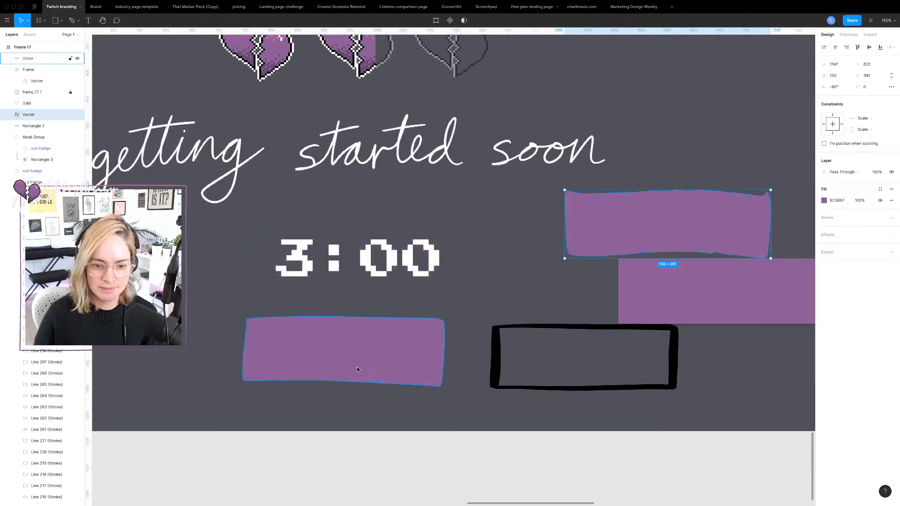
{"action": "left_click_drag", "start_coordinate": [369, 362], "coordinate": [382, 272]}
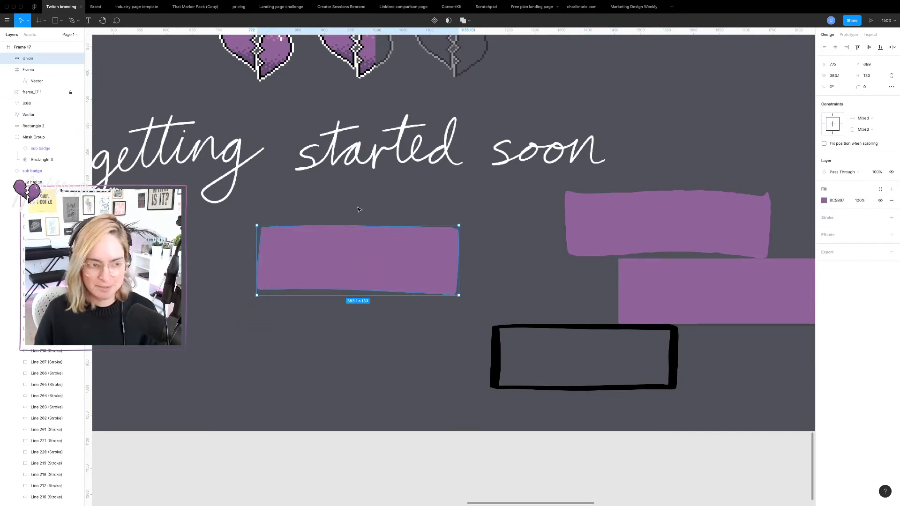
{"action": "left_click", "coordinate": [51, 69]}
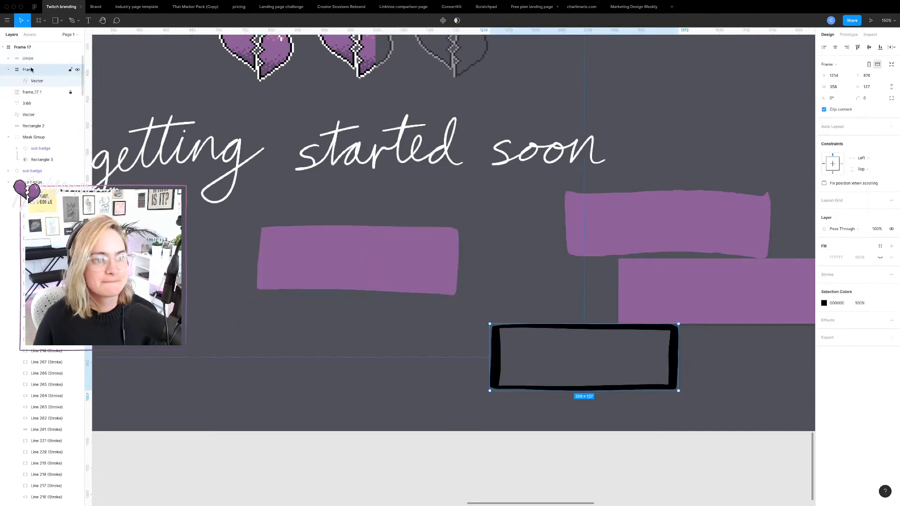
{"action": "key", "text": "Delete"}
{"action": "left_click_drag", "start_coordinate": [28, 58], "coordinate": [32, 86]}
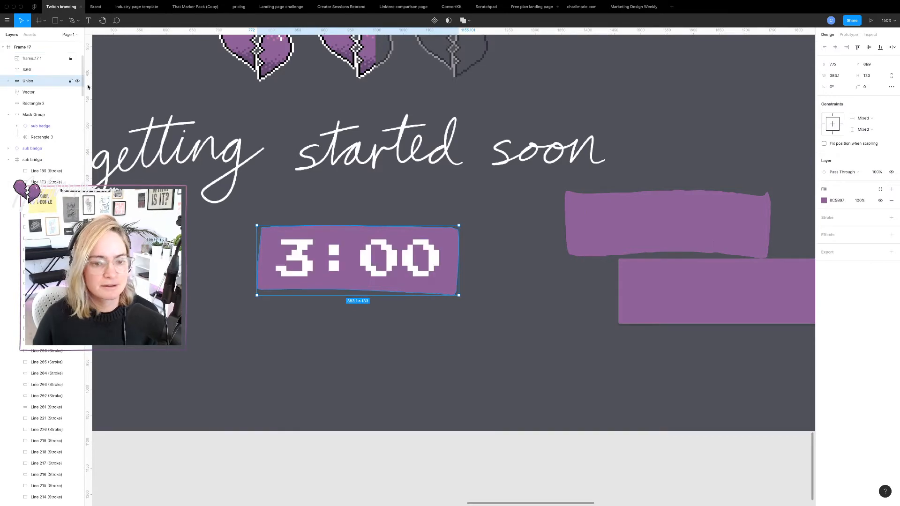
{"action": "left_click", "coordinate": [457, 385]}
{"action": "scroll", "coordinate": [457, 385], "scroll_direction": "up", "scroll_amount": 3}
{"action": "scroll", "coordinate": [458, 385], "scroll_direction": "down", "scroll_amount": 8}
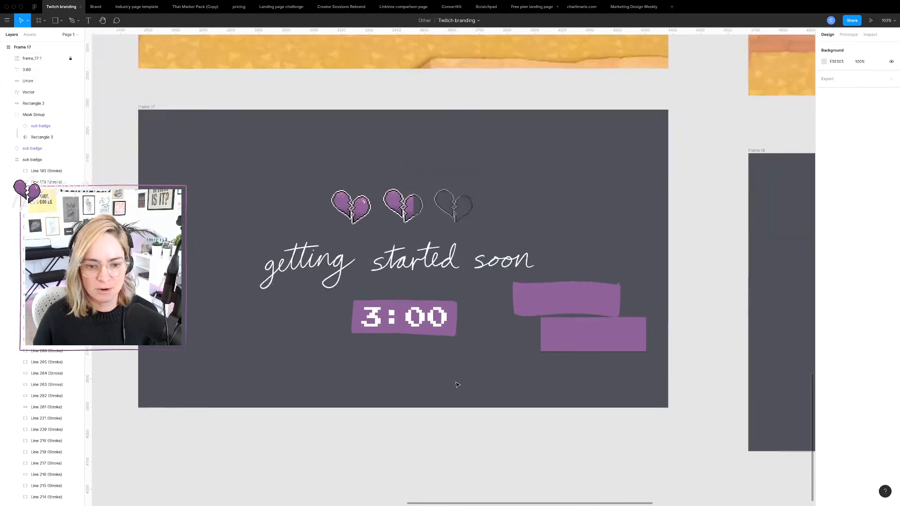
Delete the old hand-drawn purple vector that was moved aside from the timer.
{"action": "scroll", "coordinate": [457, 385], "scroll_direction": "up", "scroll_amount": 4}
{"action": "left_click", "coordinate": [578, 279]}
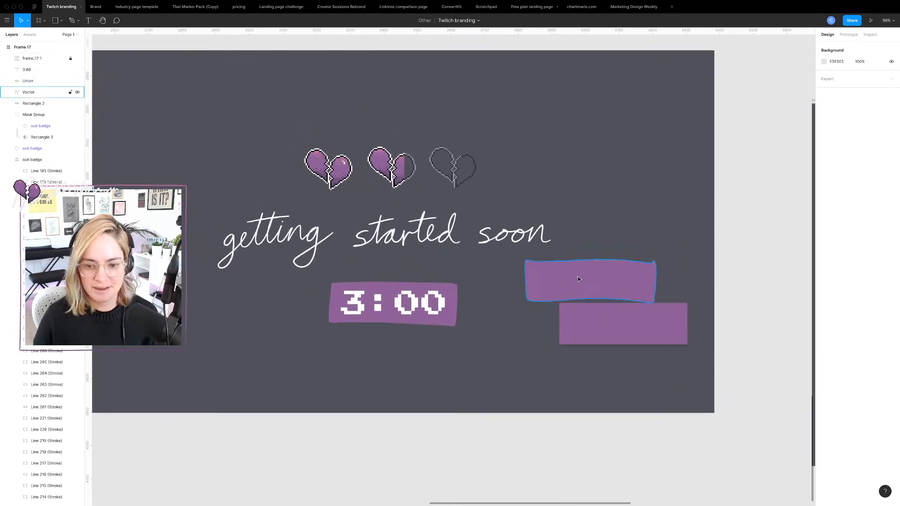
{"action": "key", "text": "XF86AudioRaiseVolume"}
{"action": "key", "text": "Escape"}
Duplicate the timer's purple backing just beneath the follower alert in the game overlay frame and reduce the copy's height to 79.
{"action": "left_click", "coordinate": [455, 290]}
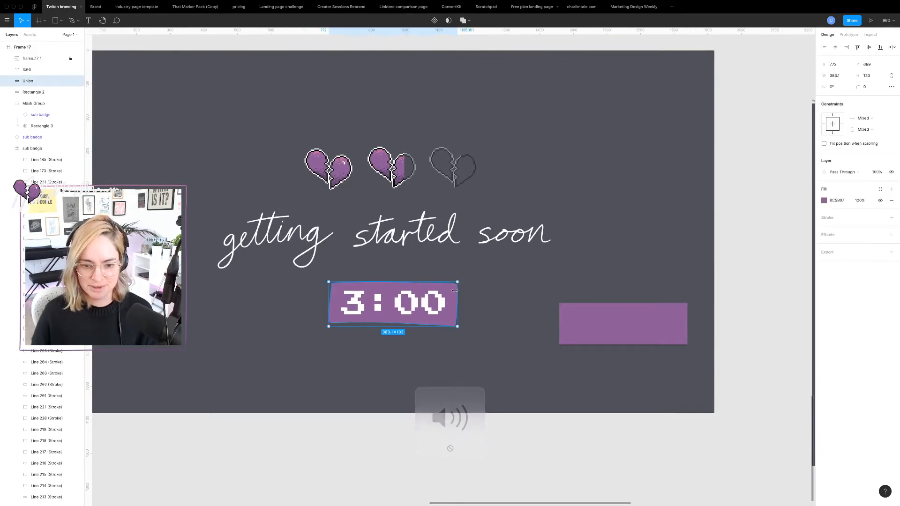
{"action": "scroll", "coordinate": [455, 290], "scroll_direction": "down", "scroll_amount": 12}
{"action": "scroll", "coordinate": [455, 291], "scroll_direction": "right", "scroll_amount": 2}
{"action": "scroll", "coordinate": [456, 291], "scroll_direction": "up", "scroll_amount": 1}
{"action": "scroll", "coordinate": [414, 284], "scroll_direction": "up", "scroll_amount": 7}
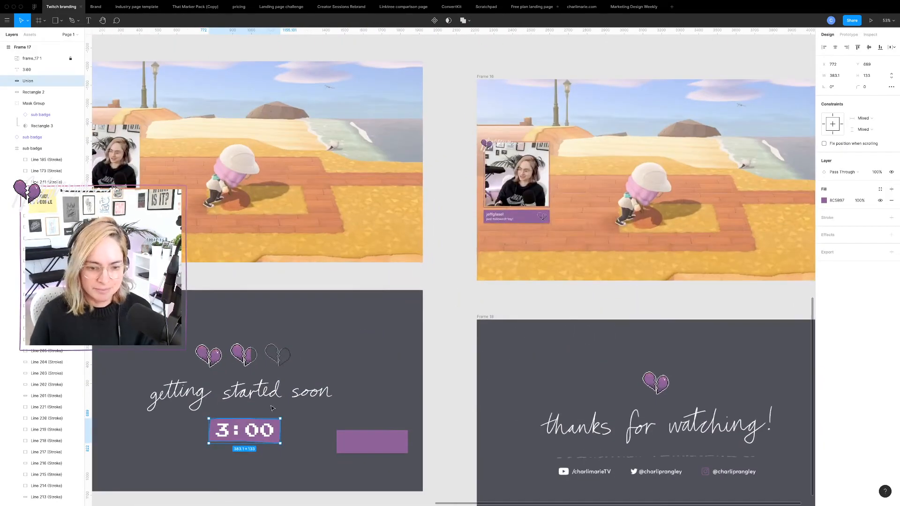
{"action": "scroll", "coordinate": [284, 421], "scroll_direction": "up", "scroll_amount": 5}
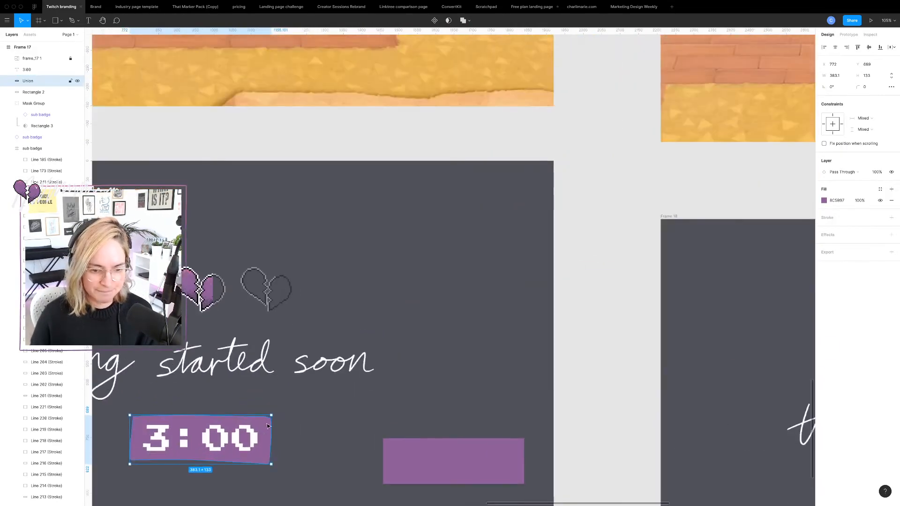
{"action": "left_click_drag", "start_coordinate": [268, 426], "coordinate": [802, 61]}
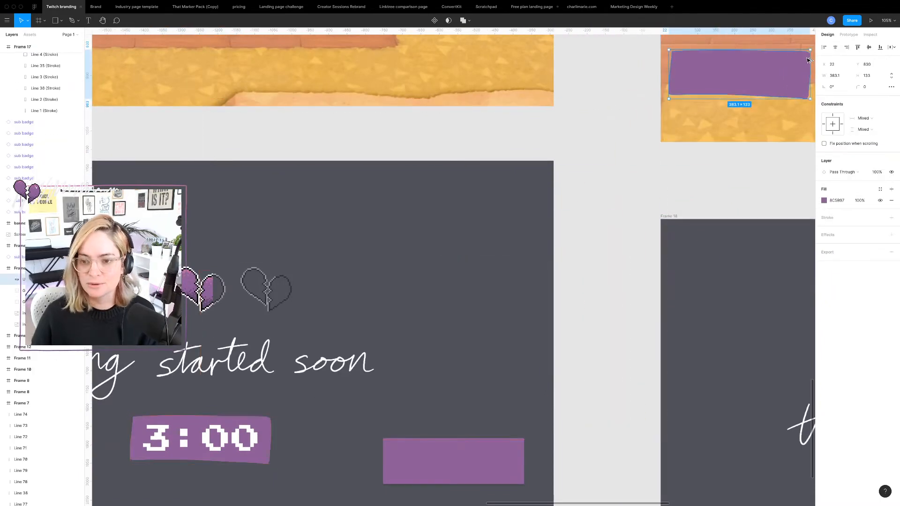
{"action": "scroll", "coordinate": [599, 149], "scroll_direction": "up", "scroll_amount": 4}
{"action": "scroll", "coordinate": [599, 149], "scroll_direction": "right", "scroll_amount": 4}
{"action": "left_click_drag", "start_coordinate": [523, 257], "coordinate": [525, 230]}
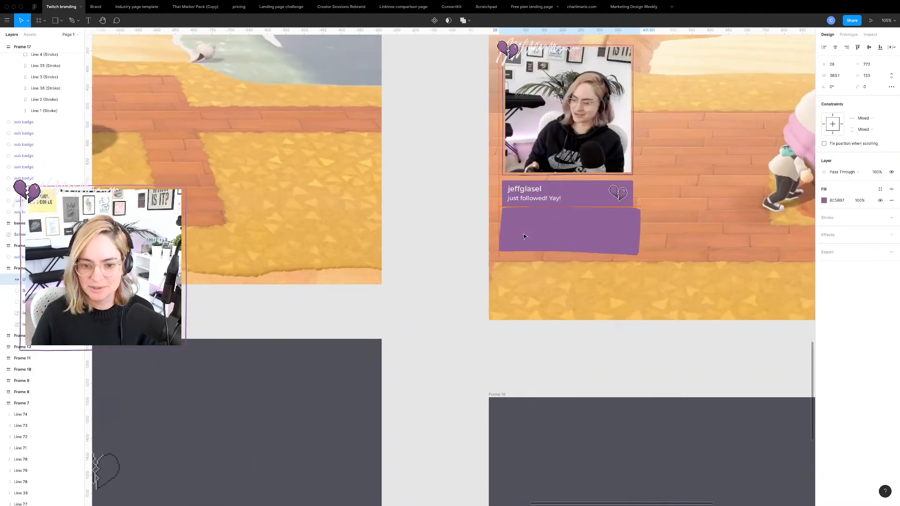
{"action": "left_click_drag", "start_coordinate": [569, 256], "coordinate": [576, 235]}
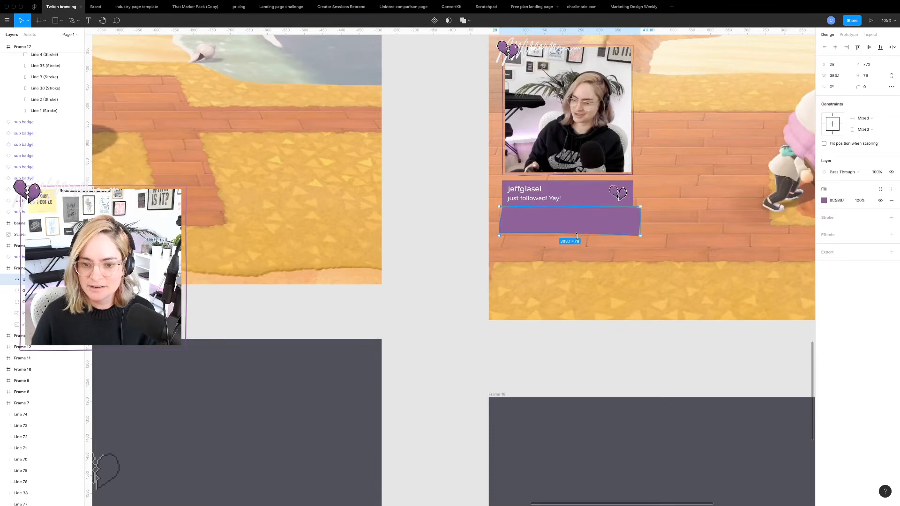
{"action": "left_click", "coordinate": [443, 239]}
Delete the leftover plain purple rectangle beside the timer in the "getting started soon" frame.
{"action": "scroll", "coordinate": [462, 302], "scroll_direction": "left", "scroll_amount": 9}
{"action": "scroll", "coordinate": [462, 302], "scroll_direction": "down", "scroll_amount": 4}
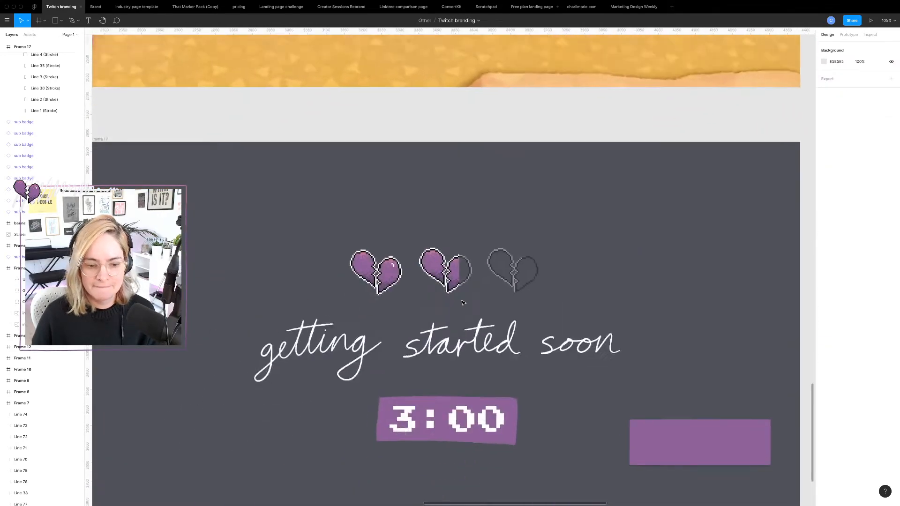
{"action": "scroll", "coordinate": [463, 303], "scroll_direction": "down", "scroll_amount": 4}
{"action": "scroll", "coordinate": [462, 302], "scroll_direction": "down", "scroll_amount": 1}
{"action": "left_click", "coordinate": [583, 351]}
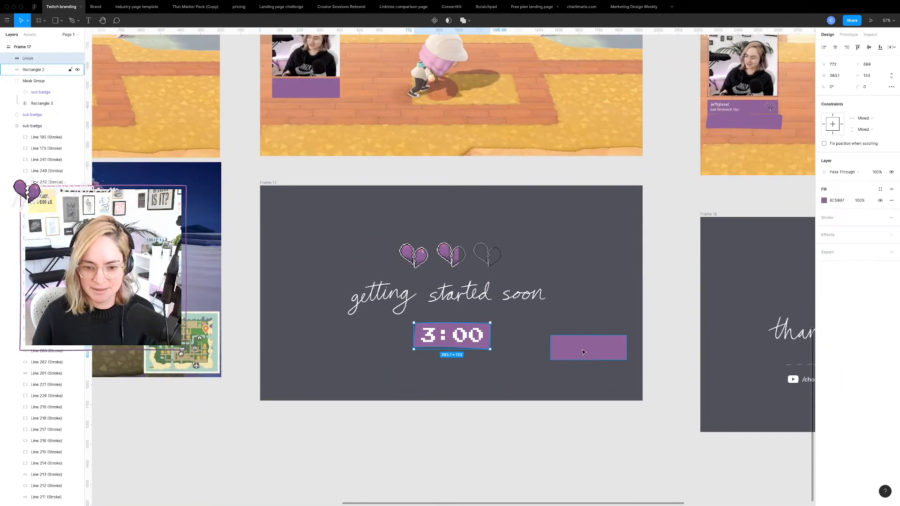
{"action": "key", "text": "Delete"}
Add an export setting in SVG format to the timer's purple backing shape and start its export.
{"action": "left_click", "coordinate": [446, 336]}
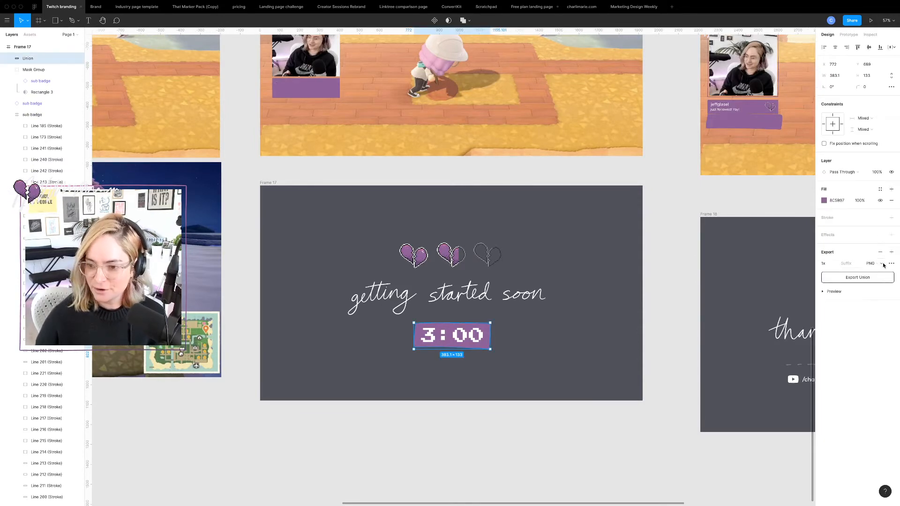
{"action": "left_click", "coordinate": [884, 264]}
{"action": "left_click", "coordinate": [884, 280]}
{"action": "left_click", "coordinate": [855, 277]}
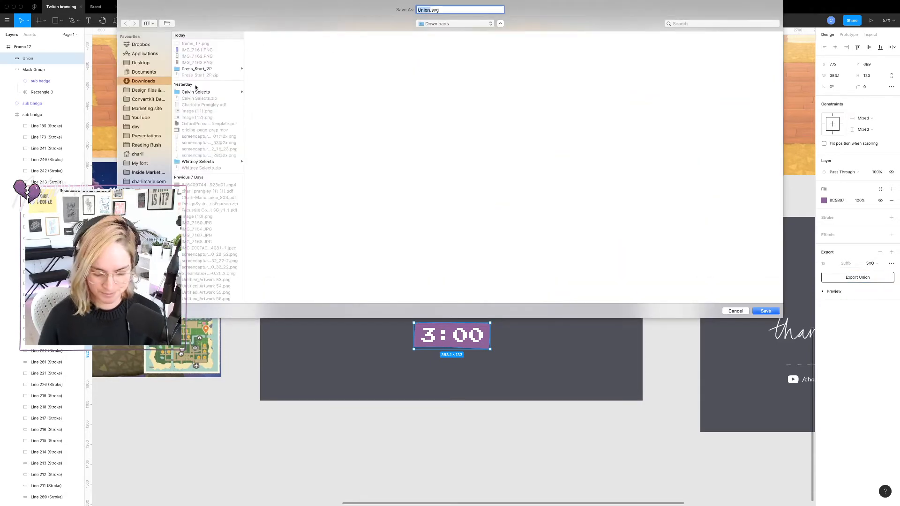
Save the exported shape as "timer bg.svg" in the Dropbox folder Streaming > Emotes > _assets.
{"action": "type", "text": "timer bg"}
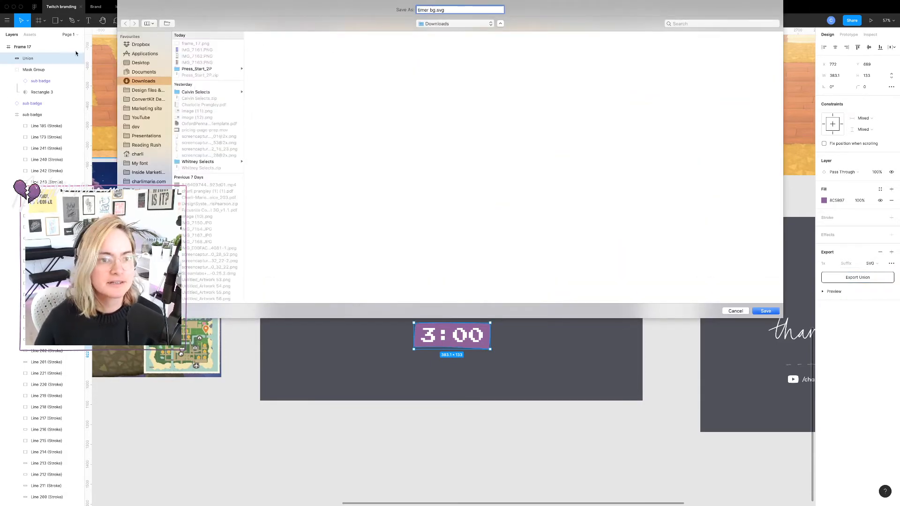
{"action": "left_click", "coordinate": [142, 46]}
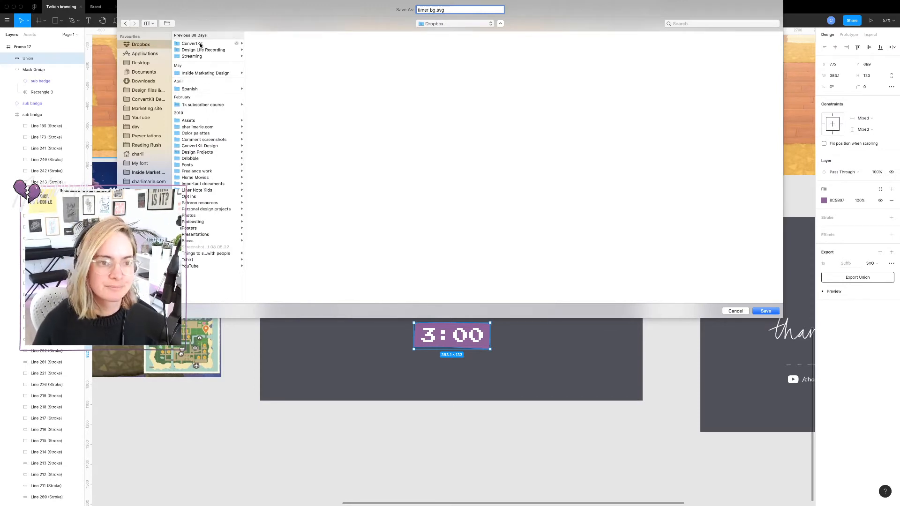
{"action": "left_click", "coordinate": [202, 57]}
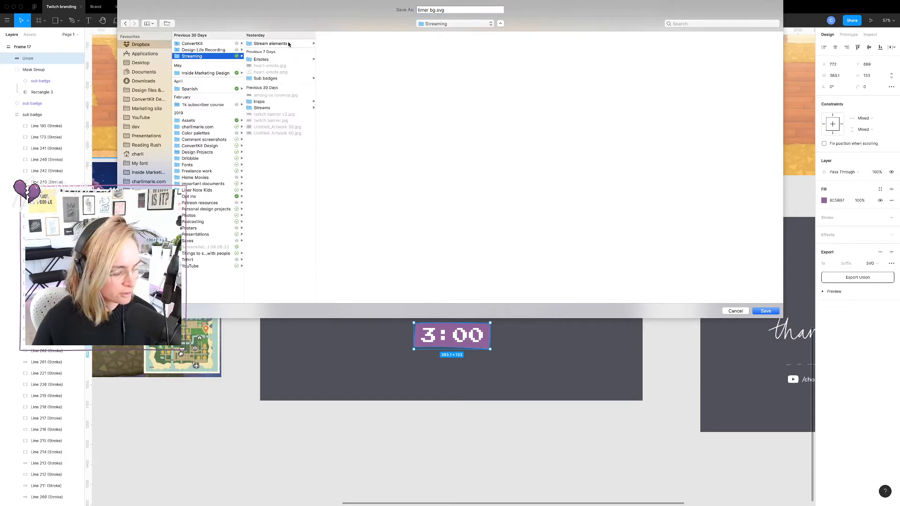
{"action": "left_click", "coordinate": [271, 43]}
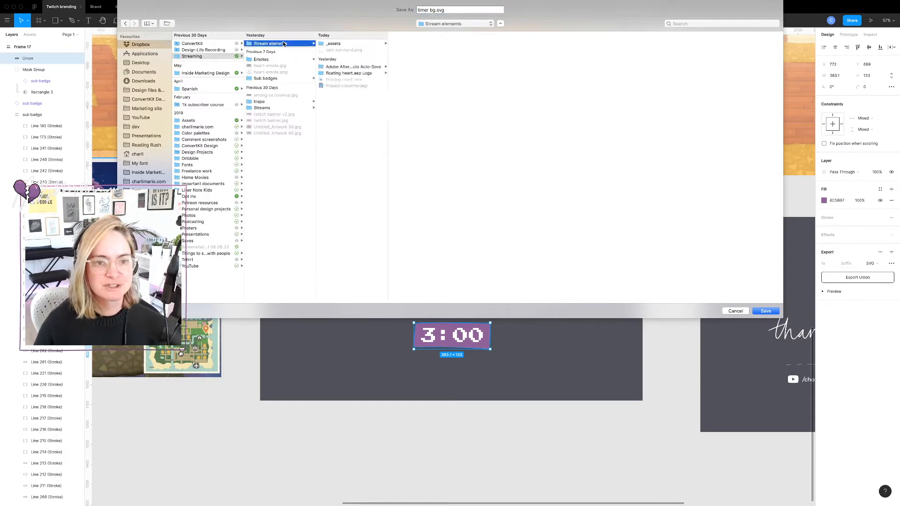
{"action": "left_click", "coordinate": [348, 45]}
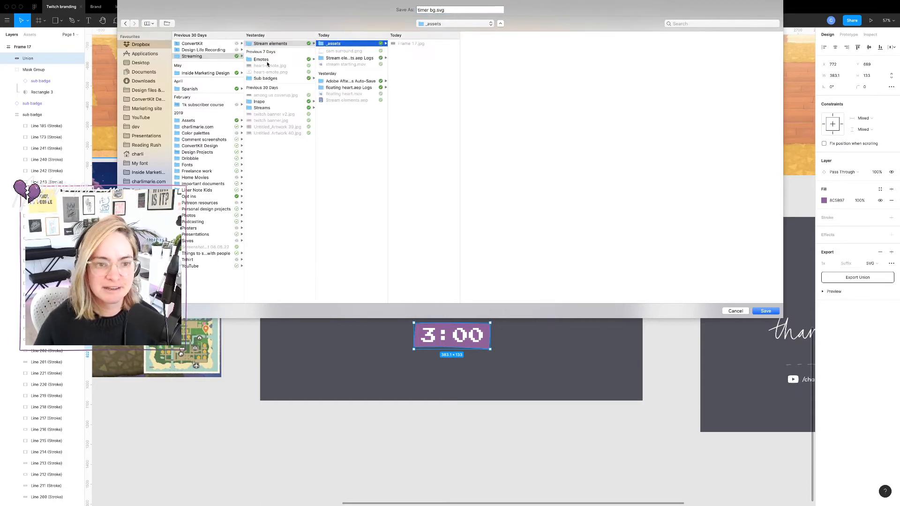
{"action": "left_click", "coordinate": [271, 79]}
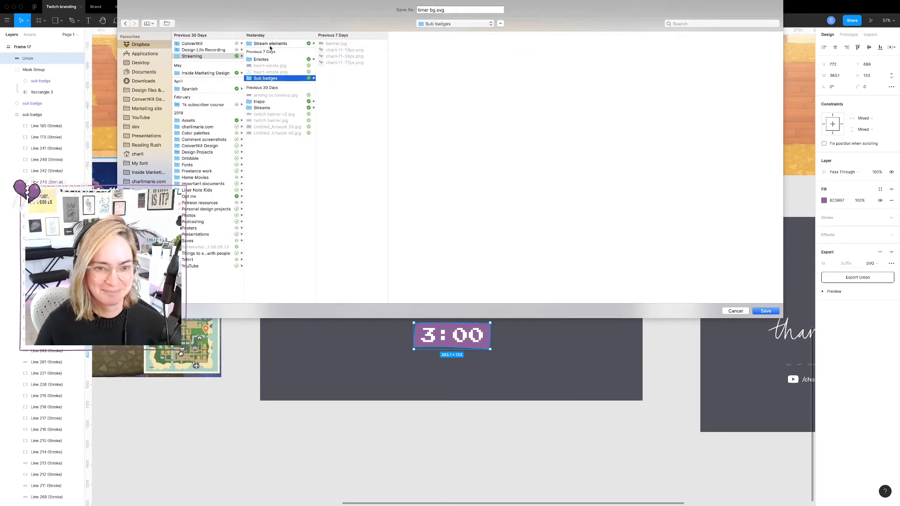
{"action": "left_click", "coordinate": [271, 43]}
{"action": "left_click", "coordinate": [268, 60]}
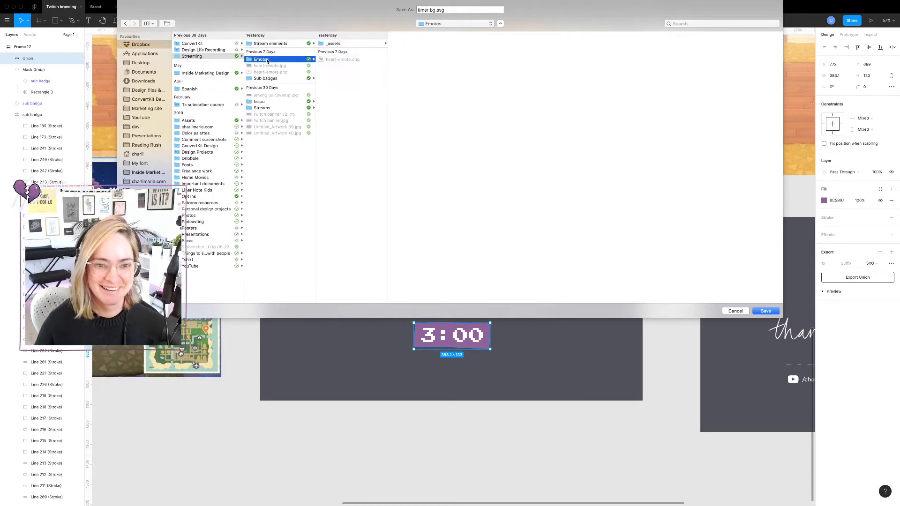
{"action": "left_click", "coordinate": [352, 44]}
{"action": "left_click", "coordinate": [765, 312]}
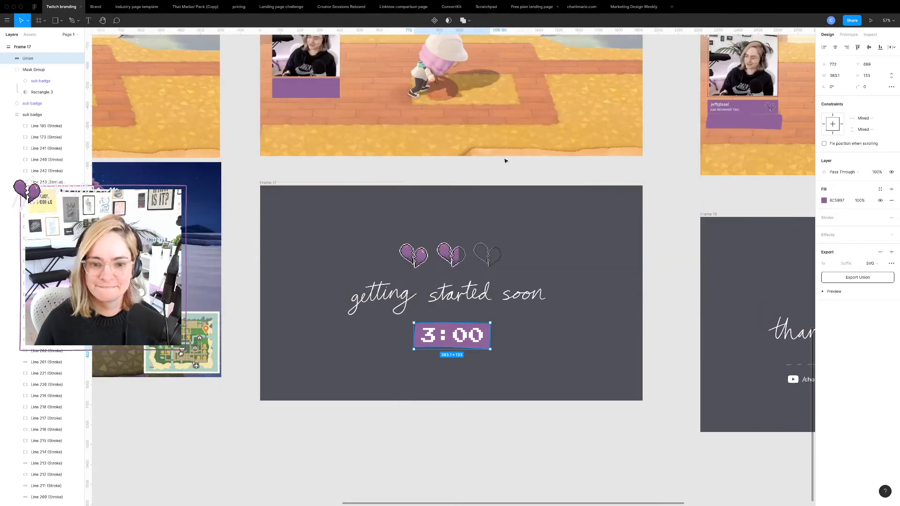
Switch to Finder and open the Dropbox folder Streaming > Emotes > _assets.
{"action": "key", "text": "ctrl+Left"}
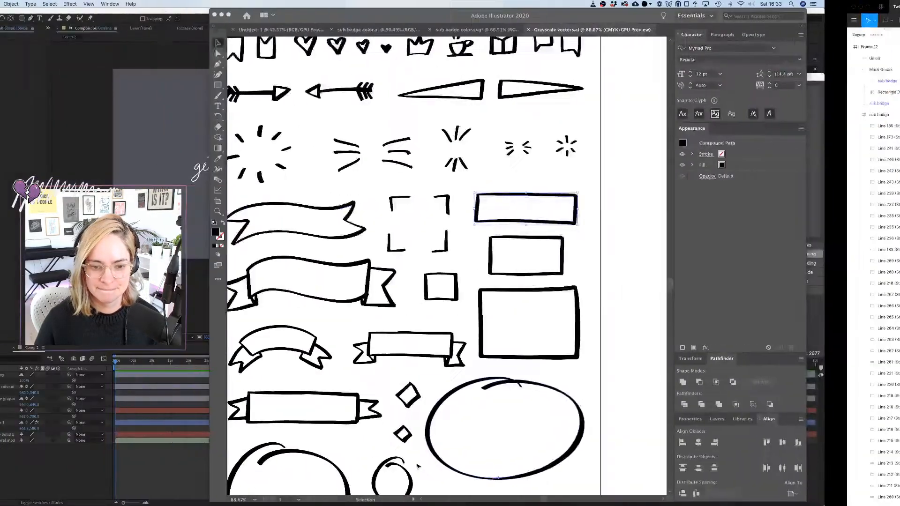
{"action": "left_click", "coordinate": [196, 291]}
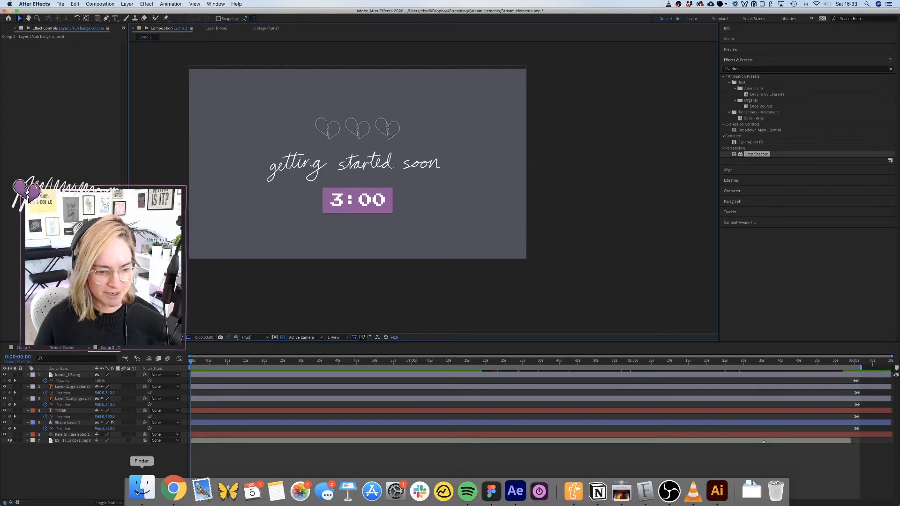
{"action": "left_click", "coordinate": [136, 492]}
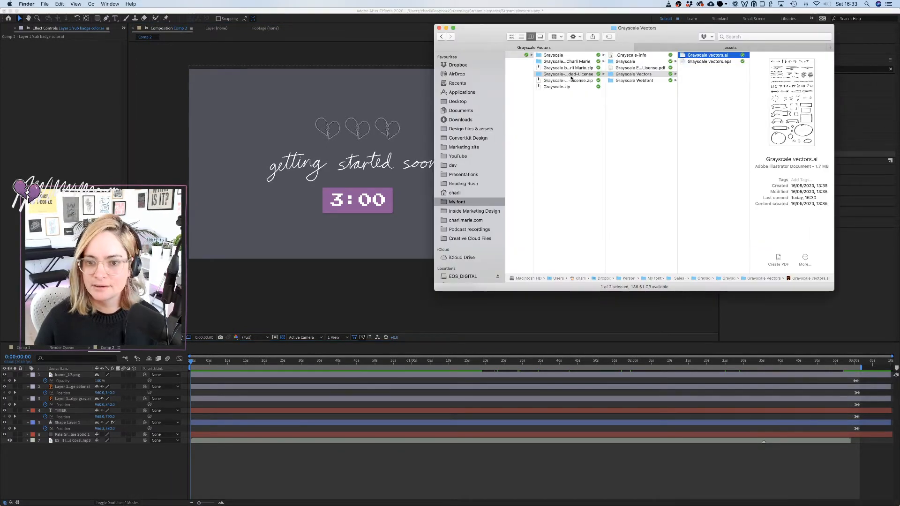
{"action": "left_click", "coordinate": [458, 66]}
{"action": "left_click", "coordinate": [538, 77]}
{"action": "left_click", "coordinate": [605, 63]}
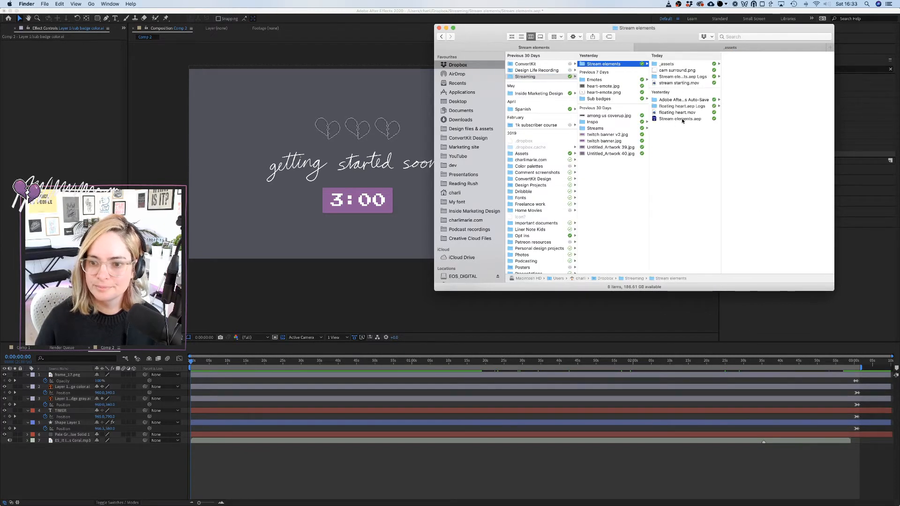
{"action": "left_click", "coordinate": [686, 77]}
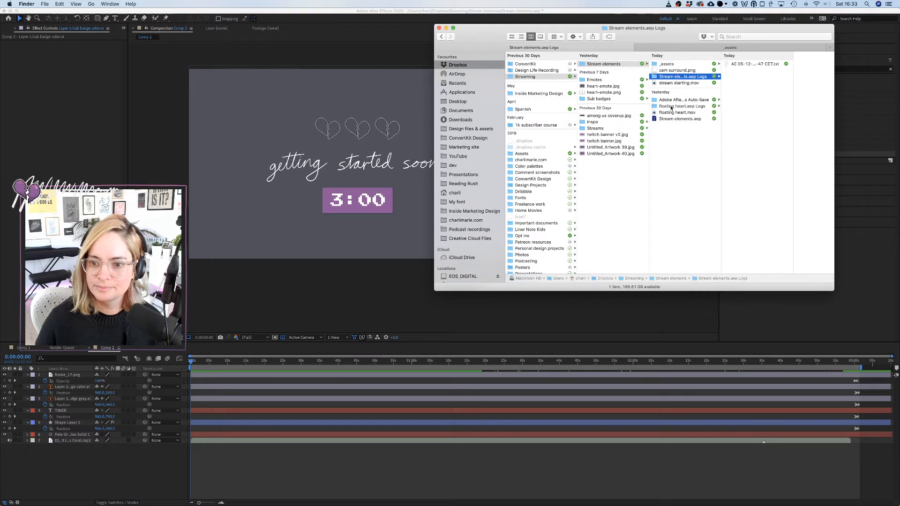
{"action": "left_click", "coordinate": [594, 80]}
{"action": "left_click", "coordinate": [686, 64]}
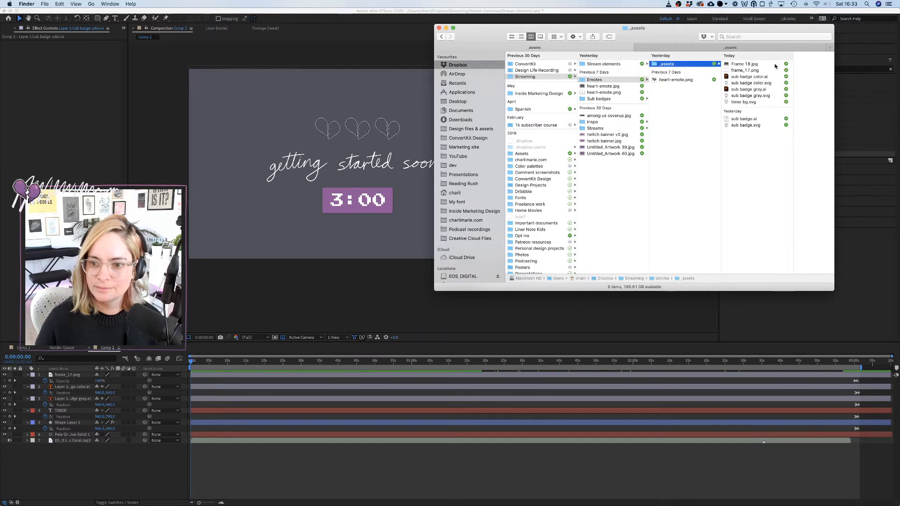
Open timer bg.svg from the _assets folder with Adobe Illustrator 2020.
{"action": "left_click", "coordinate": [745, 103]}
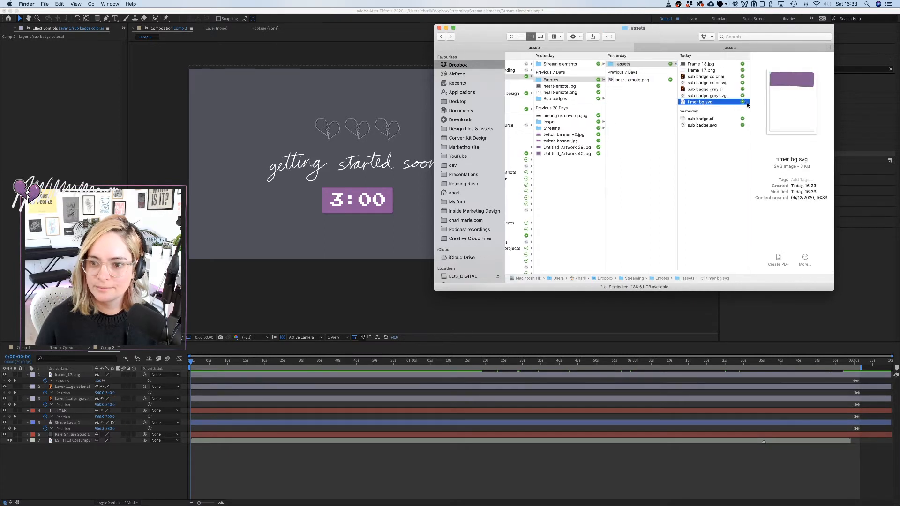
{"action": "right_click", "coordinate": [703, 105]}
{"action": "mouse_move", "coordinate": [740, 114]}
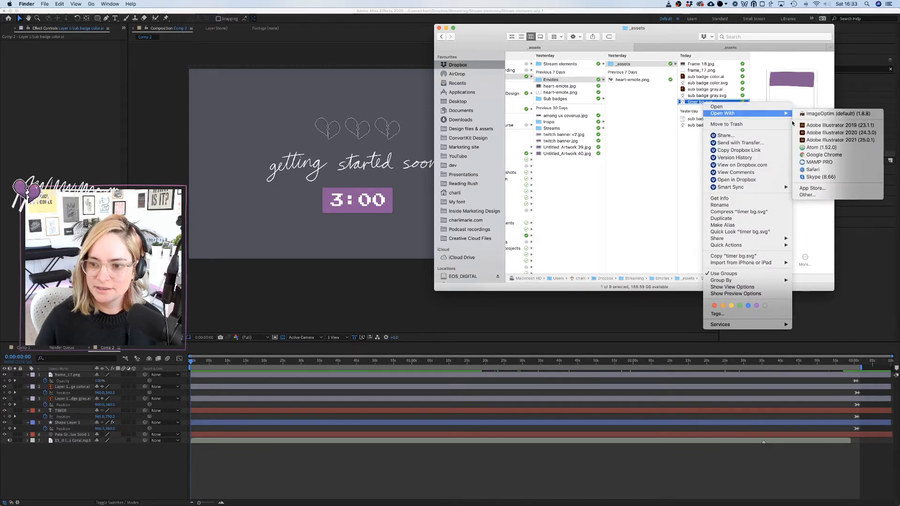
{"action": "left_click", "coordinate": [835, 134]}
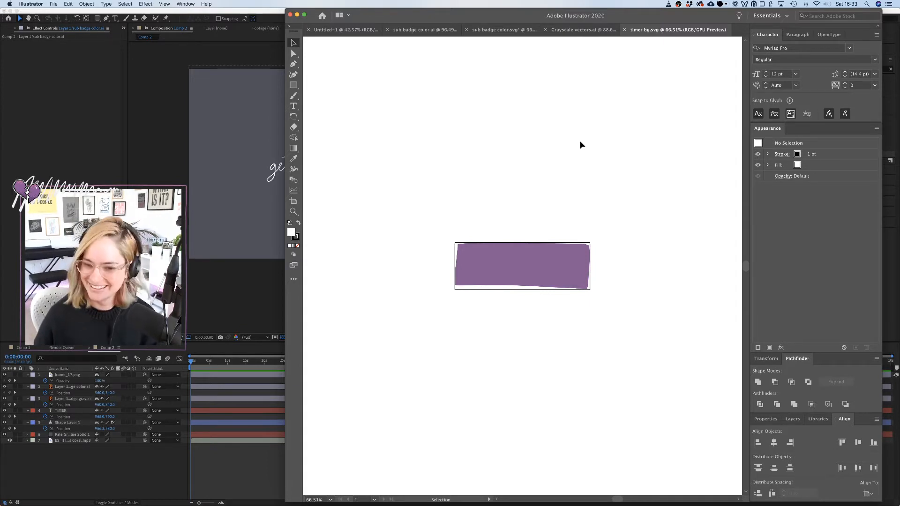
Save the timer background in Adobe Illustrator (ai) format as timer bg.ai in the _assets folder, keeping the Illustrator 2020 options.
{"action": "left_click", "coordinate": [545, 267]}
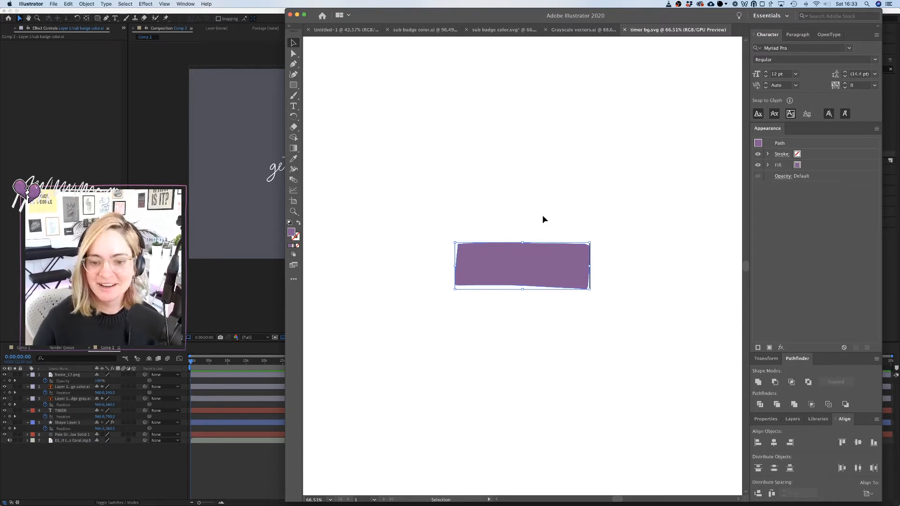
{"action": "left_click", "coordinate": [42, 5]}
{"action": "left_click", "coordinate": [66, 64]}
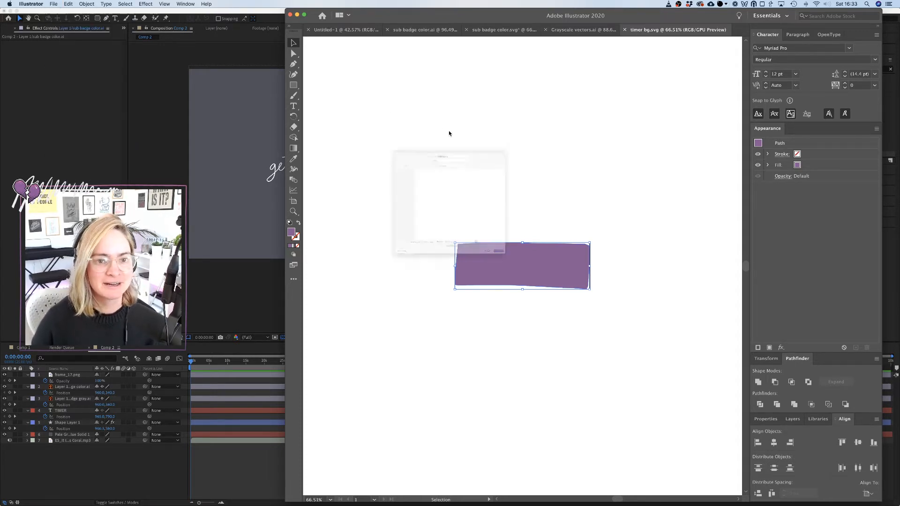
{"action": "left_click", "coordinate": [519, 308]}
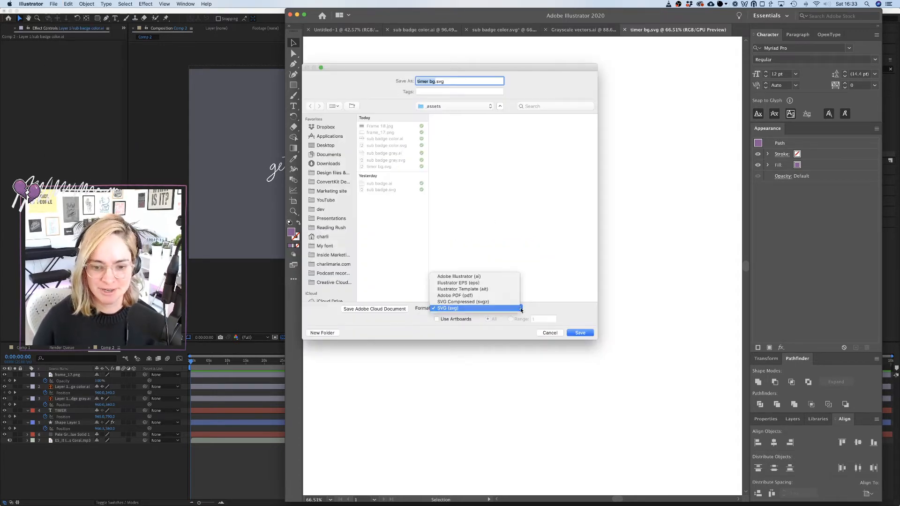
{"action": "left_click", "coordinate": [467, 278]}
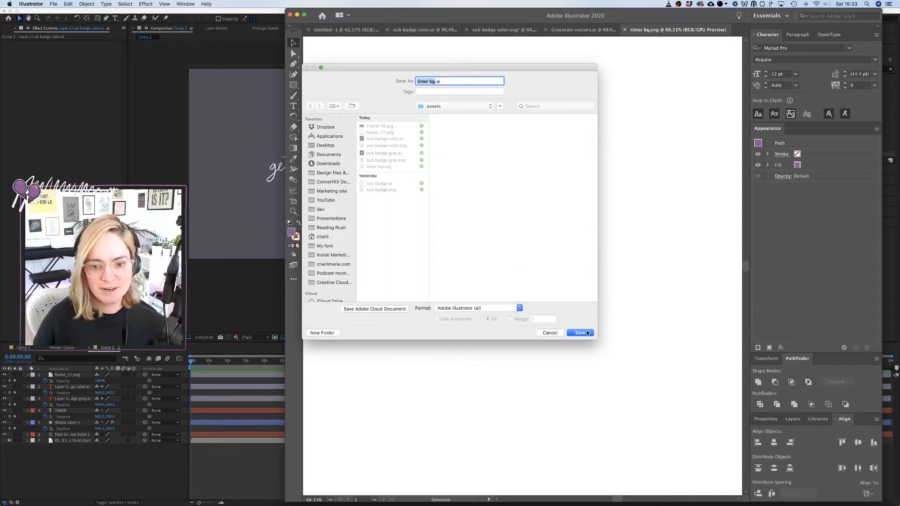
{"action": "left_click", "coordinate": [581, 333]}
{"action": "left_click", "coordinate": [537, 384]}
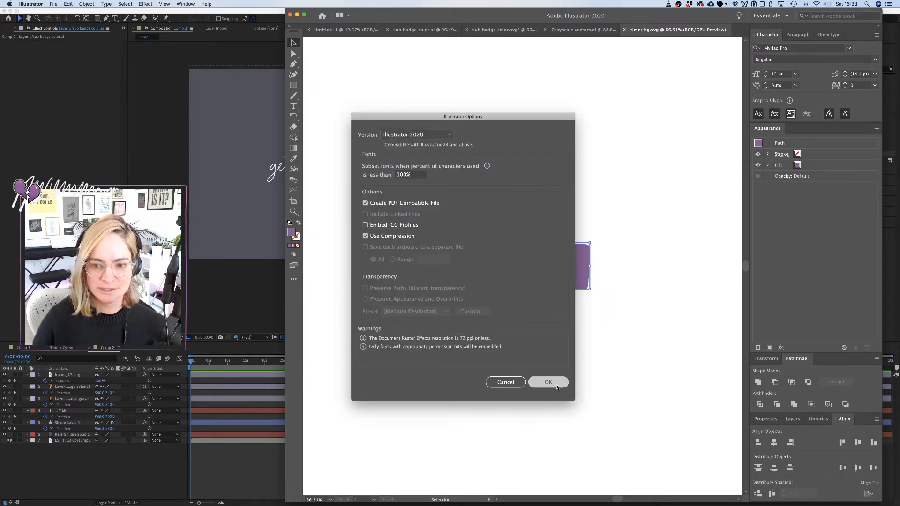
Bring timer bg.ai from Finder's _assets folder into the After Effects Comp 2 timeline, importing it as Footage with merged layers.
{"action": "left_click", "coordinate": [242, 290]}
{"action": "left_click", "coordinate": [136, 490]}
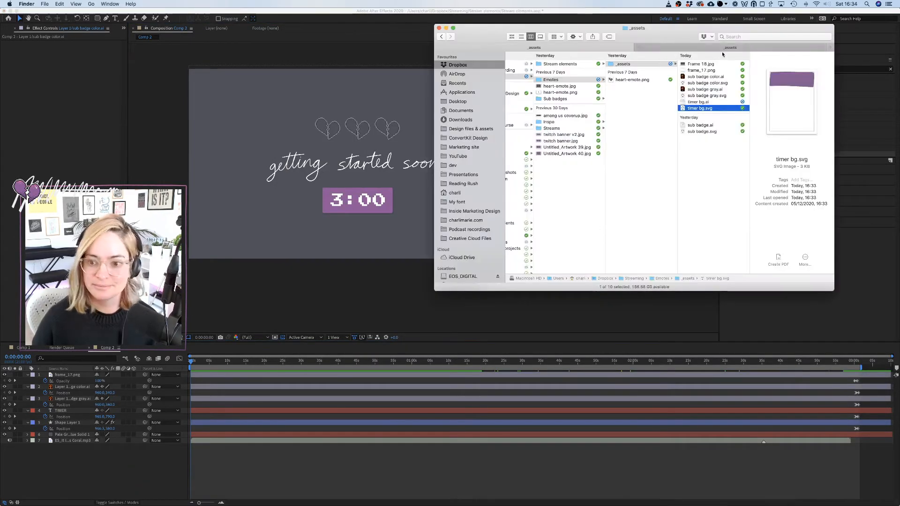
{"action": "left_click", "coordinate": [703, 103]}
{"action": "left_click_drag", "start_coordinate": [703, 103], "coordinate": [329, 179]}
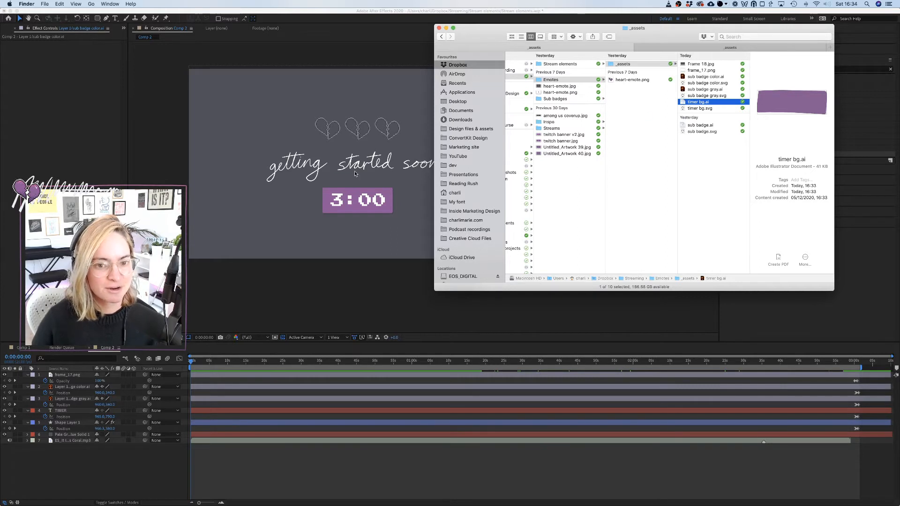
{"action": "left_click_drag", "start_coordinate": [701, 104], "coordinate": [261, 482]}
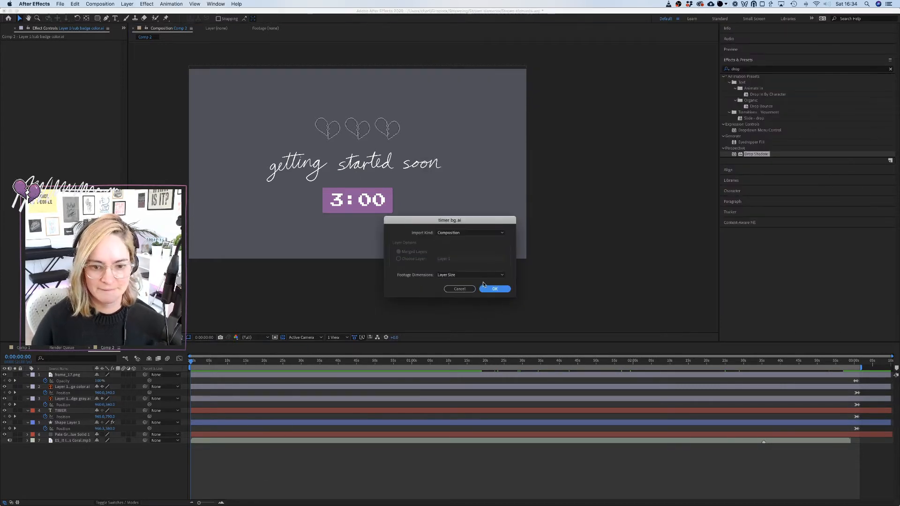
{"action": "left_click", "coordinate": [457, 233]}
{"action": "left_click", "coordinate": [450, 240]}
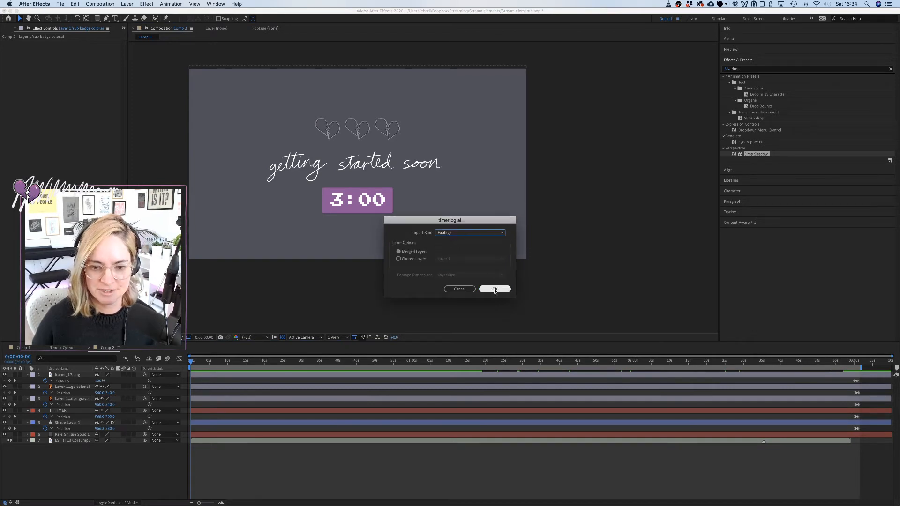
{"action": "left_click", "coordinate": [494, 289]}
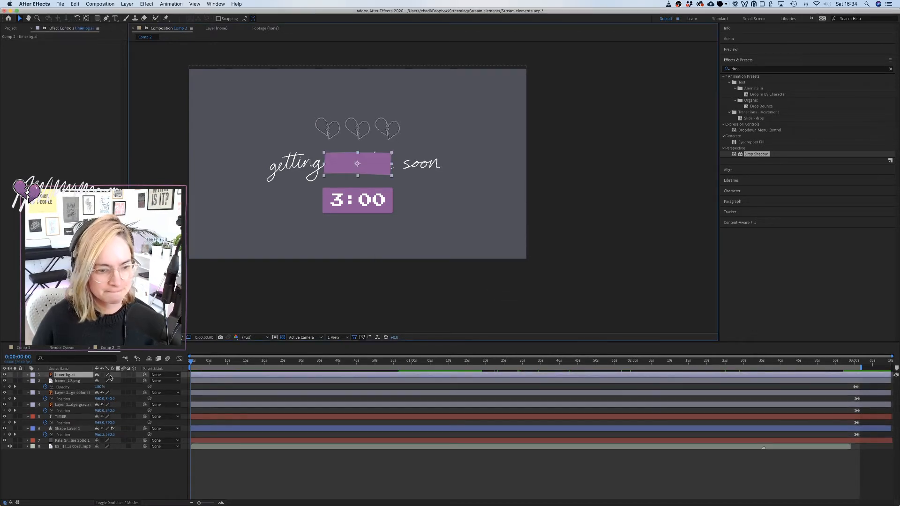
Turn on continuous rasterization for timer bg.ai, position it over the old timer rectangle and order its layer directly beneath TIMER.
{"action": "left_click", "coordinate": [102, 375]}
{"action": "left_click_drag", "start_coordinate": [386, 166], "coordinate": [373, 202]}
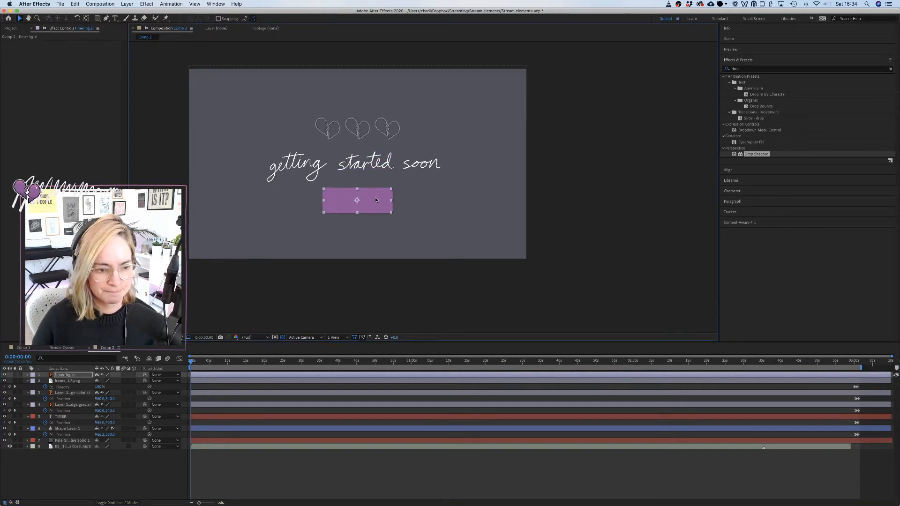
{"action": "left_click", "coordinate": [68, 375]}
{"action": "left_click_drag", "start_coordinate": [68, 378], "coordinate": [71, 426]}
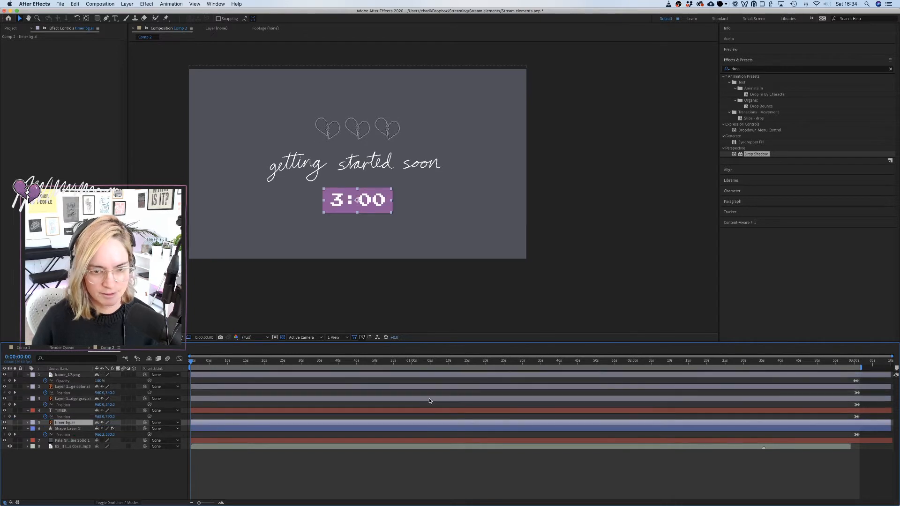
Delete the old rectangle's Shape Layer 1 and check the timer on its new background at about 0:01:57.
{"action": "left_click", "coordinate": [78, 429]}
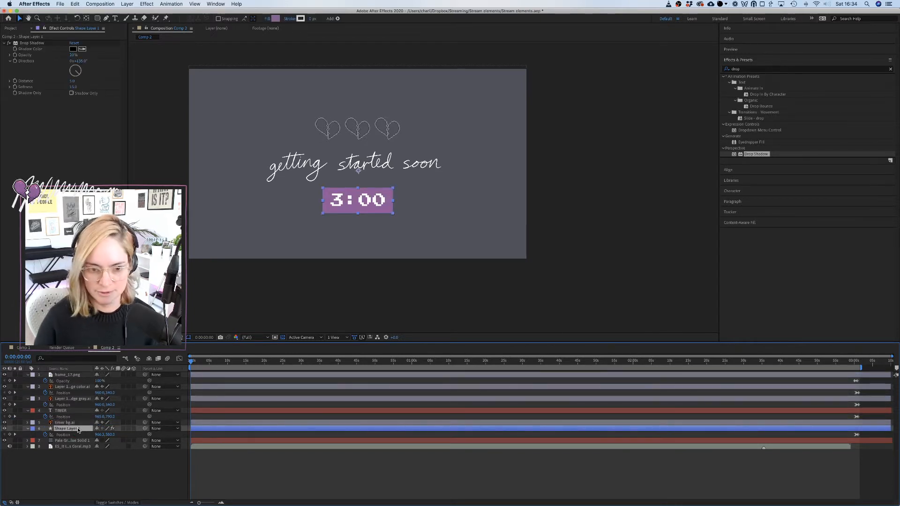
{"action": "key", "text": "Delete"}
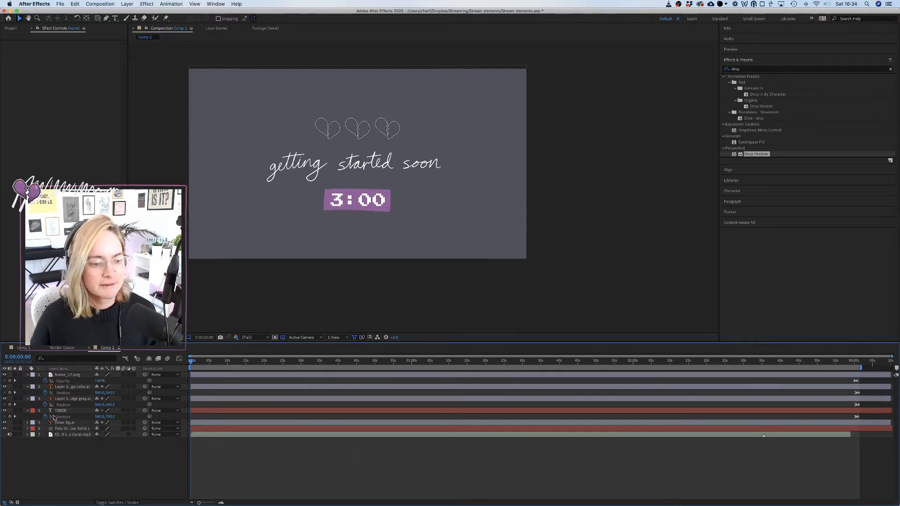
{"action": "left_click", "coordinate": [68, 424]}
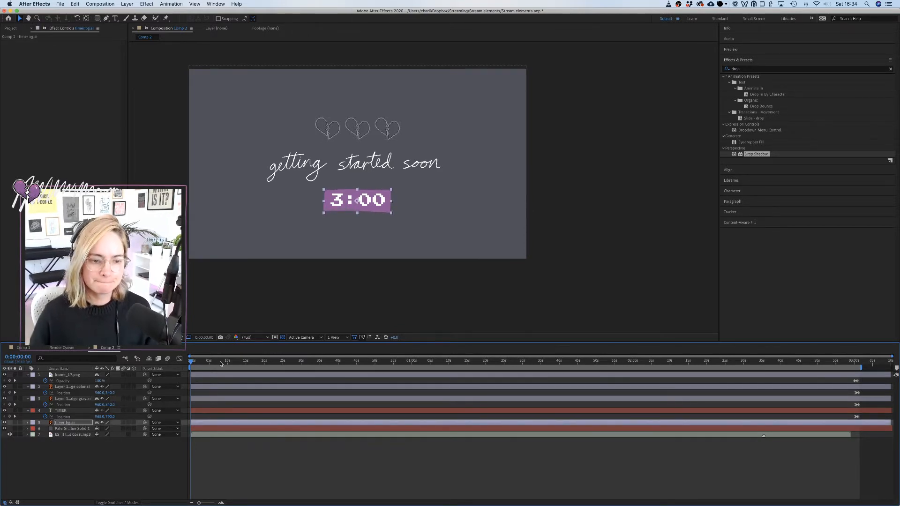
{"action": "left_click_drag", "start_coordinate": [191, 365], "coordinate": [623, 375]}
{"action": "left_click", "coordinate": [600, 478]}
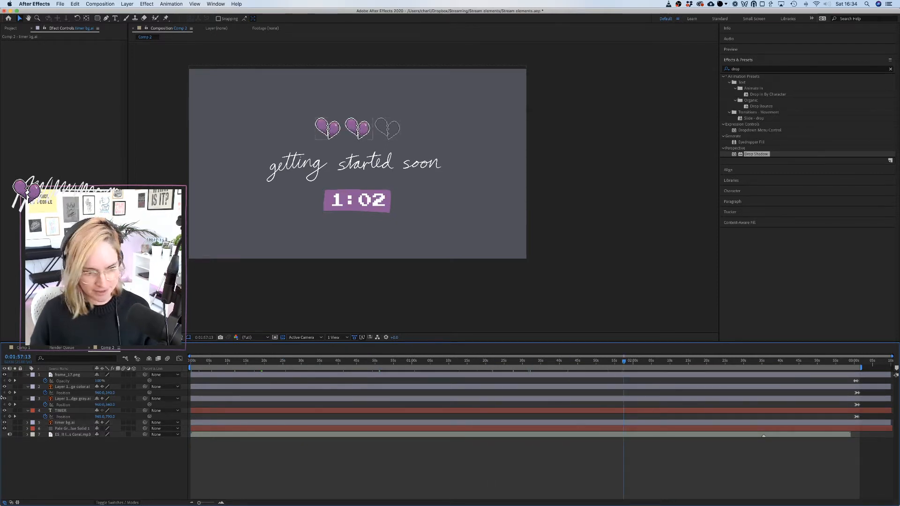
Set a starting Position keyframe on timer bg.ai at 0:03:00:09, in line with the TIMER layer's first exit keyframe.
{"action": "left_click", "coordinate": [268, 426]}
{"action": "key", "text": "p"}
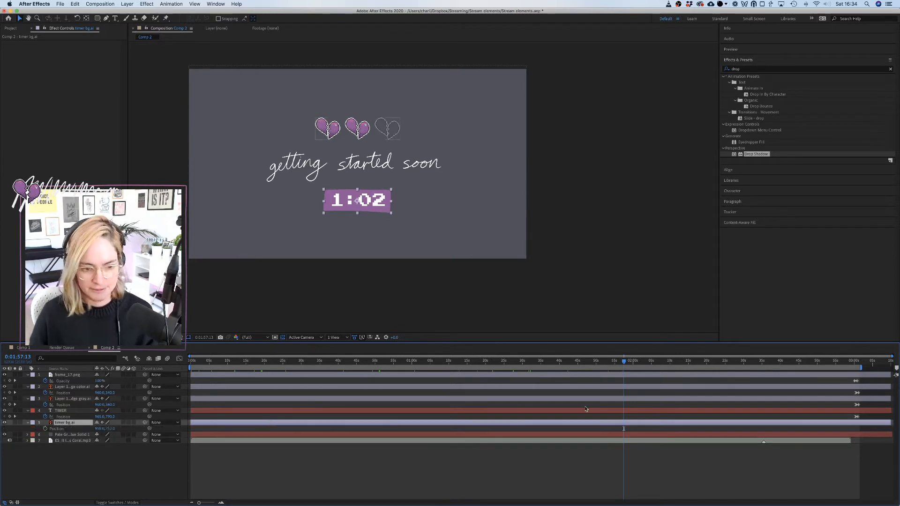
{"action": "left_click", "coordinate": [856, 363]}
{"action": "key", "text": "equal"}
{"action": "key", "text": "equal"}
{"action": "key", "text": "equal"}
{"action": "key", "text": "equal"}
{"action": "key", "text": "equal"}
{"action": "key", "text": "equal"}
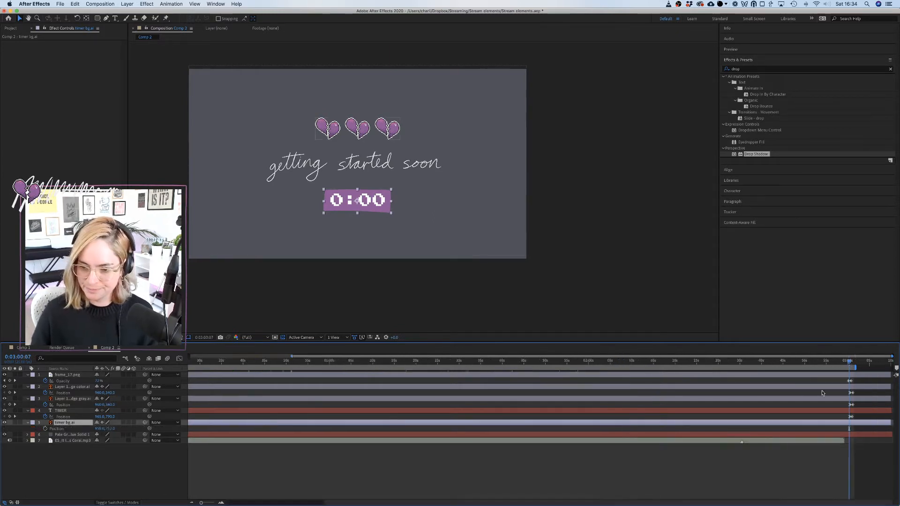
{"action": "key", "text": "minus"}
{"action": "key", "text": "minus"}
{"action": "key", "text": "minus"}
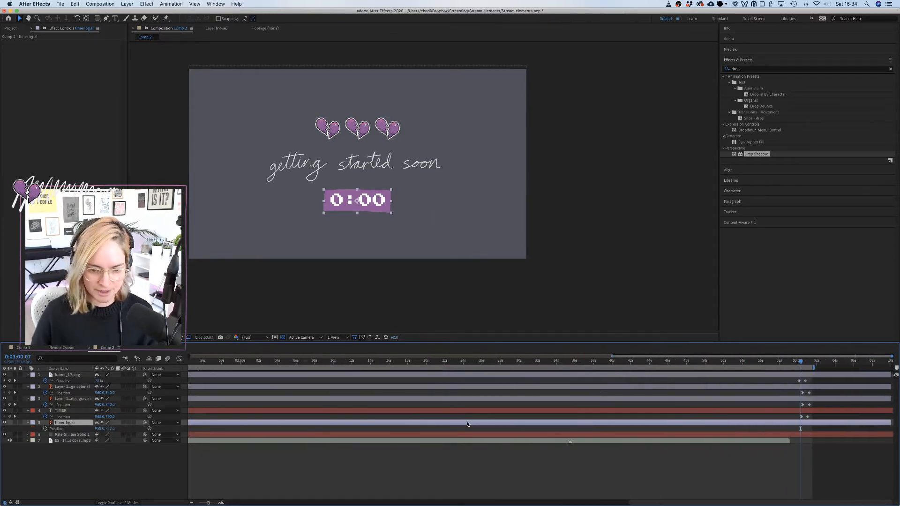
{"action": "key", "text": "minus"}
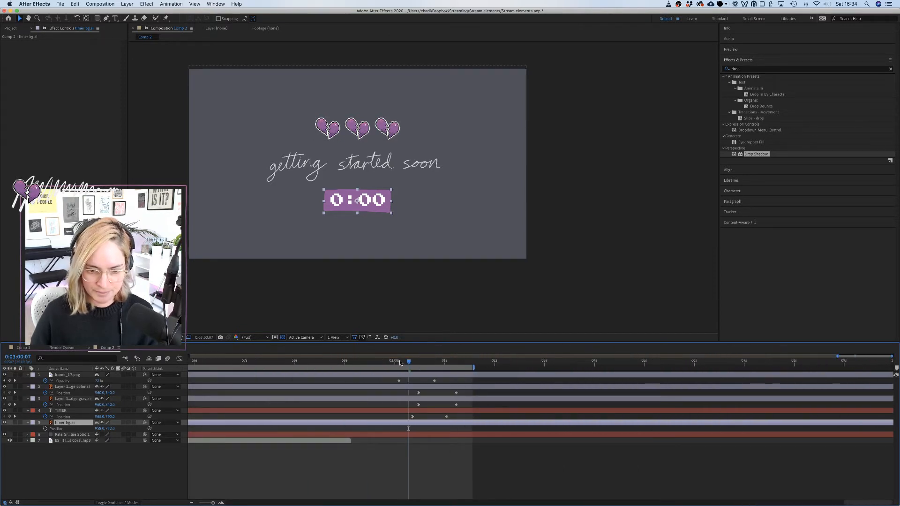
{"action": "left_click_drag", "start_coordinate": [410, 362], "coordinate": [413, 364]}
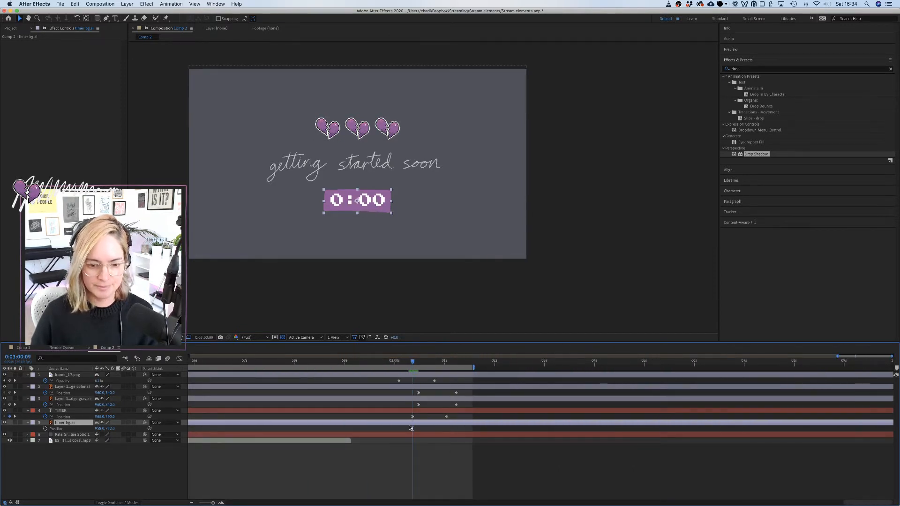
{"action": "left_click", "coordinate": [45, 429]}
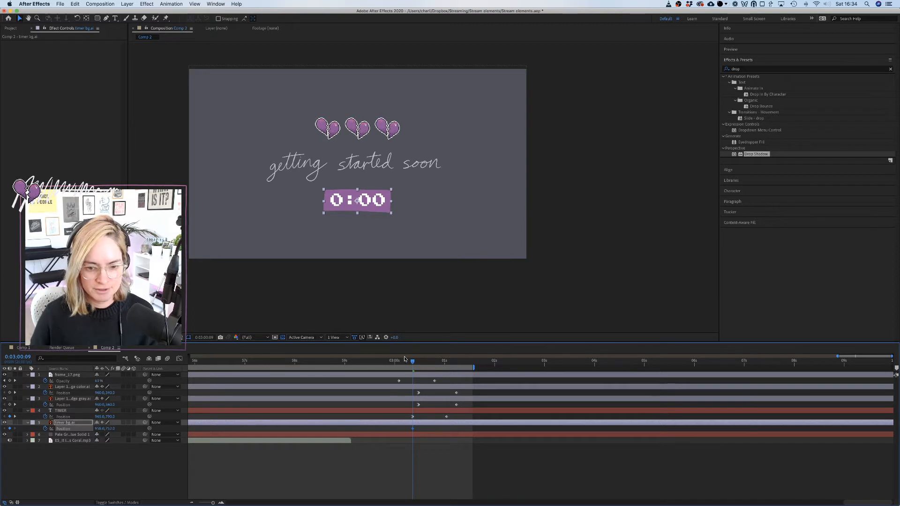
Delete the TIMER layer's ending Position keyframe at 0:03:01:01.
{"action": "left_click_drag", "start_coordinate": [413, 365], "coordinate": [447, 371]}
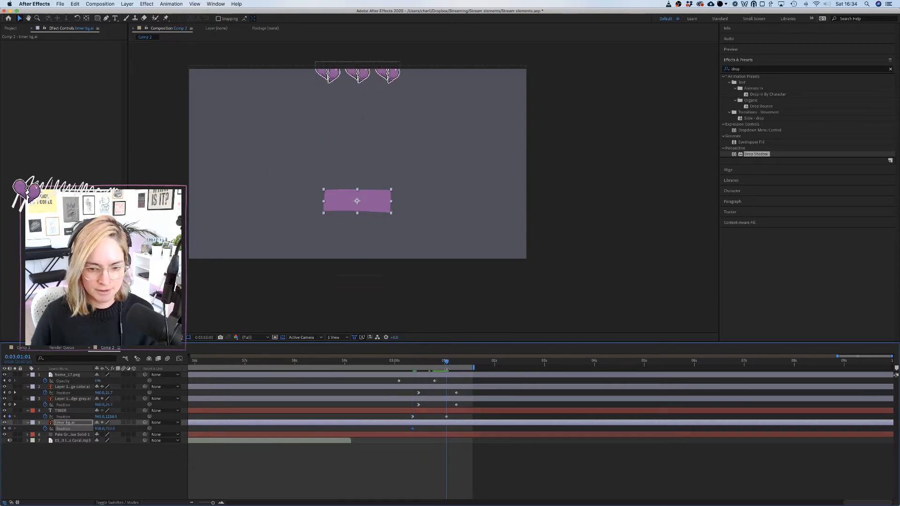
{"action": "left_click", "coordinate": [446, 417]}
{"action": "key", "text": "Delete"}
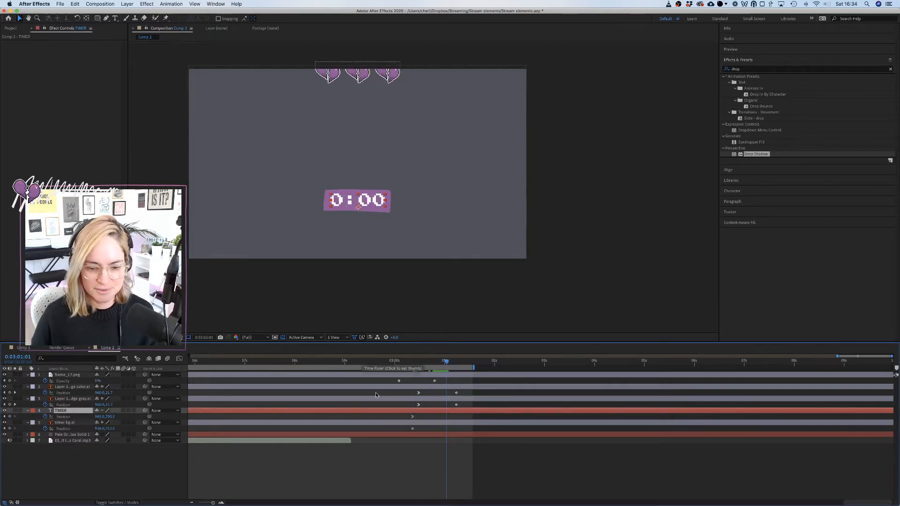
At 0:03:01:01, move TIMER and timer bg.ai together straight down below the frame, to Y positions of about 1202 and 1164.
{"action": "left_click", "coordinate": [65, 422], "text": "shift"}
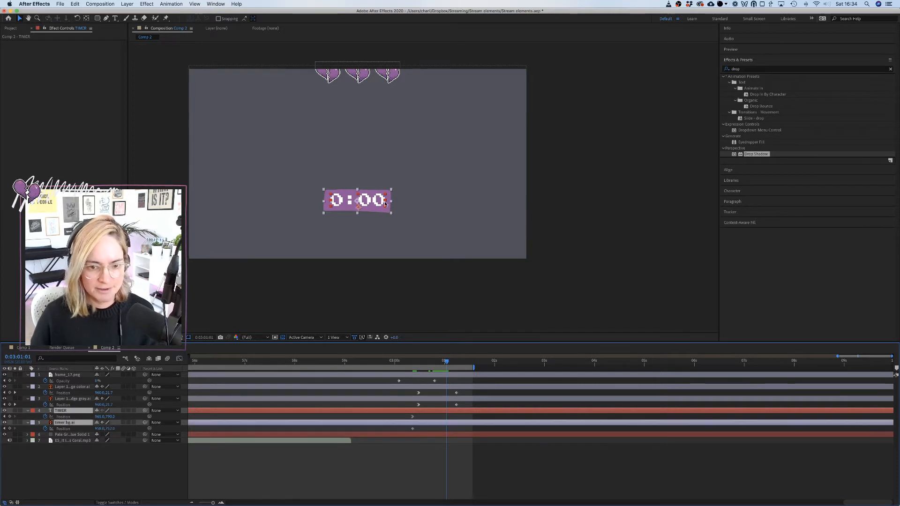
{"action": "left_click_drag", "start_coordinate": [371, 209], "coordinate": [371, 273]}
{"action": "key", "text": "shift+Down"}
{"action": "key", "text": "shift+Down"}
{"action": "key", "text": "shift+Down"}
{"action": "key", "text": "shift+Down"}
{"action": "key", "text": "shift+Down"}
{"action": "key", "text": "shift+Down"}
{"action": "key", "text": "shift+Down"}
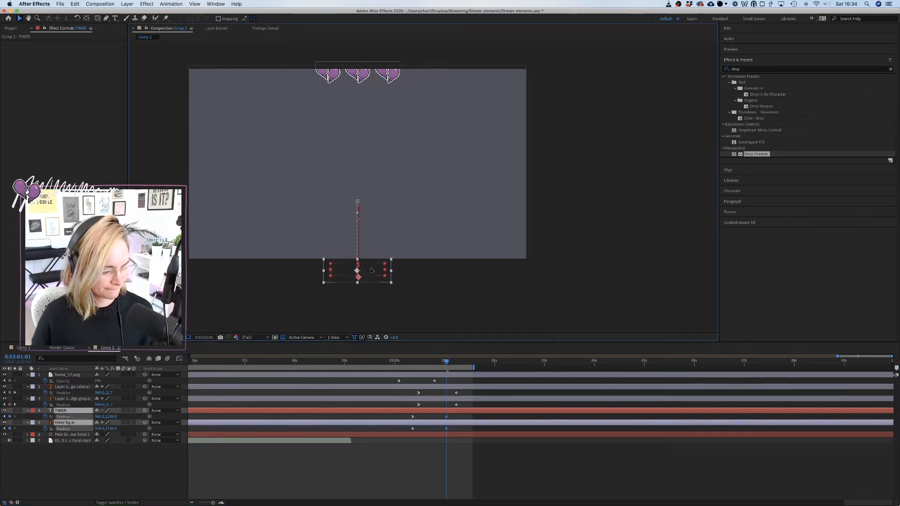
{"action": "key", "text": "shift+Down"}
{"action": "key", "text": "shift+Down"}
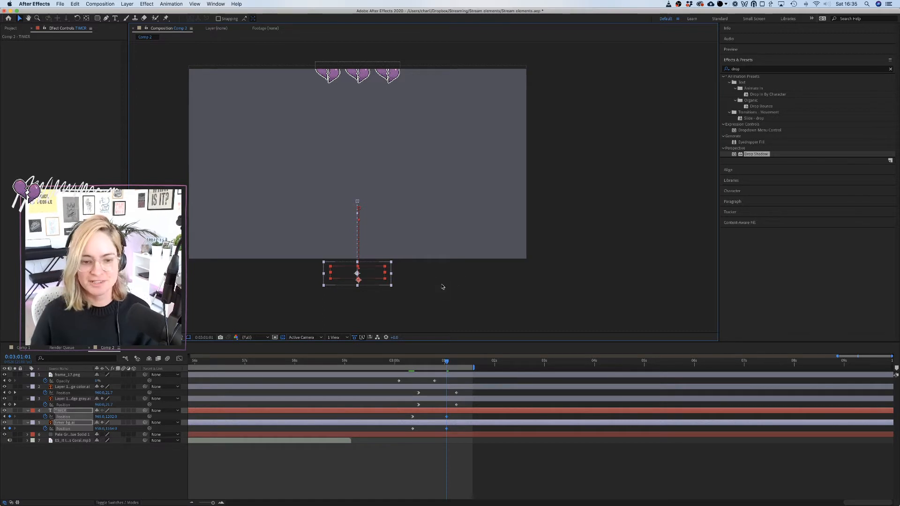
{"action": "left_click", "coordinate": [426, 274]}
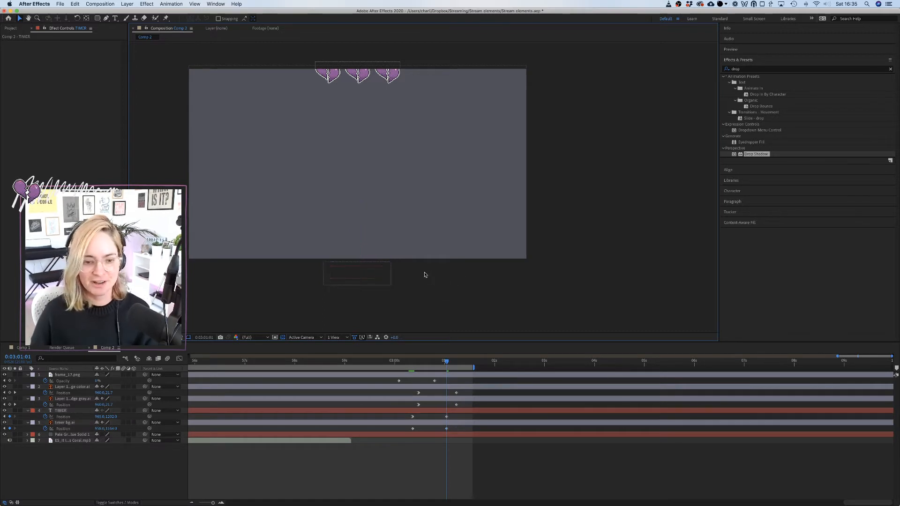
Apply Easy Ease In to timer bg.ai's first Position keyframe at 0:03:00:09.
{"action": "left_click", "coordinate": [413, 429]}
{"action": "right_click", "coordinate": [413, 428]}
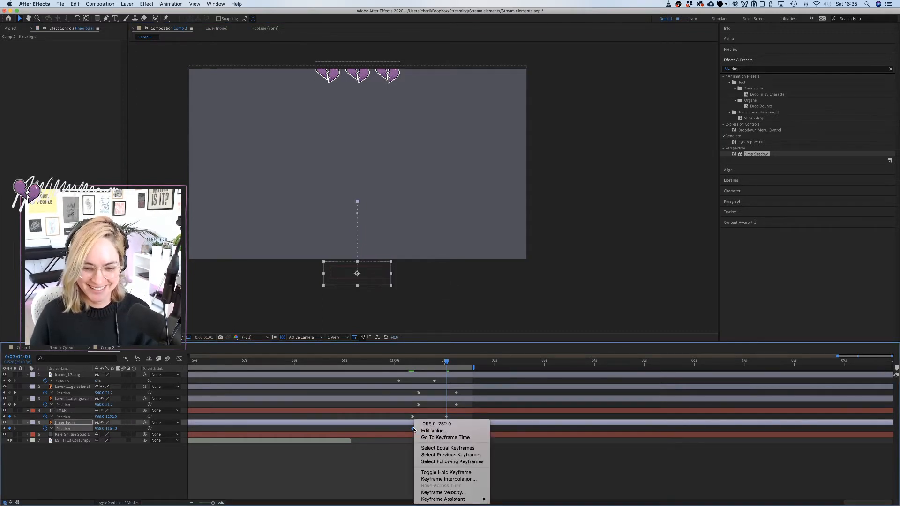
{"action": "mouse_move", "coordinate": [446, 499]}
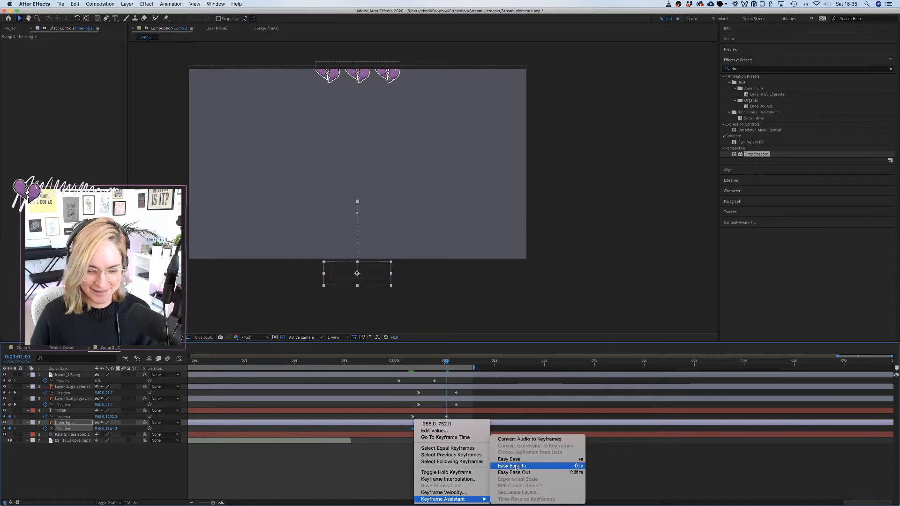
{"action": "left_click", "coordinate": [514, 464]}
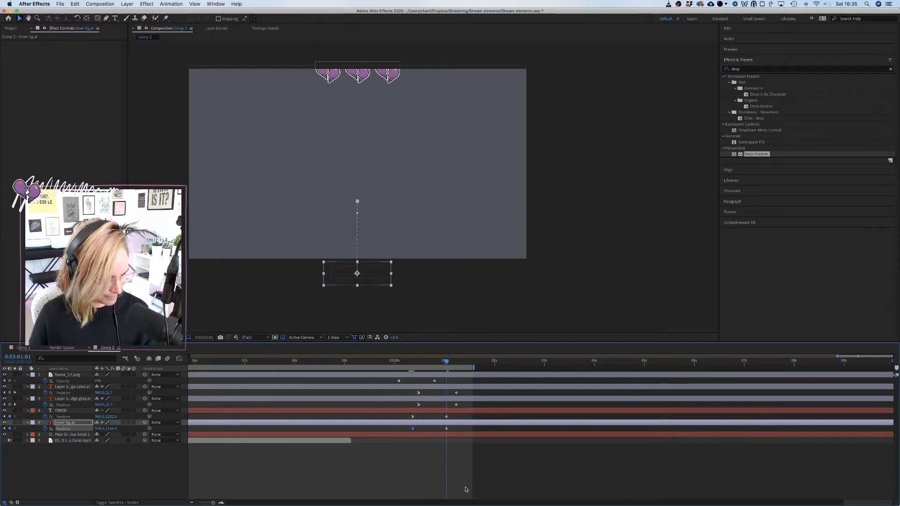
{"action": "left_click", "coordinate": [406, 479]}
Play back the end of the countdown from just before the three-minute mark to check the exit animation.
{"action": "left_click_drag", "start_coordinate": [413, 360], "coordinate": [793, 365]}
{"action": "scroll", "coordinate": [346, 421], "scroll_direction": "down", "scroll_amount": 5}
{"action": "scroll", "coordinate": [344, 409], "scroll_direction": "left", "scroll_amount": 10}
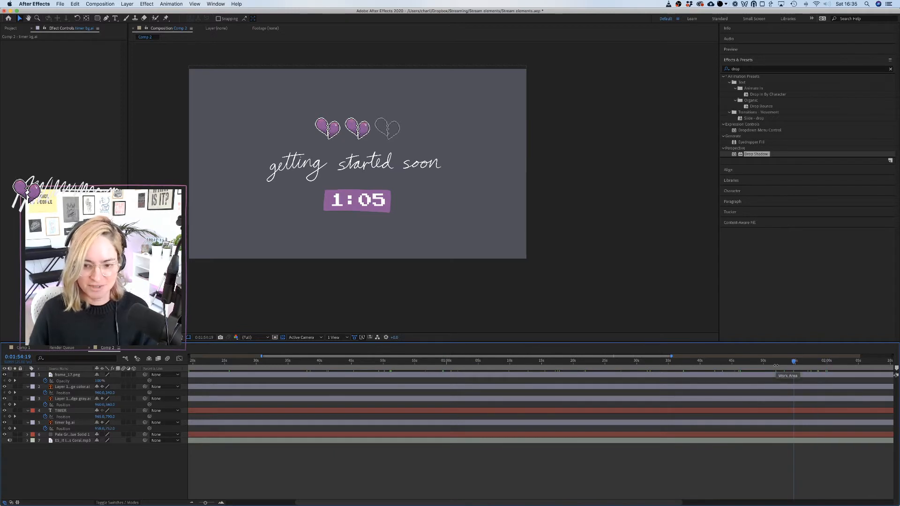
{"action": "key", "text": "minus"}
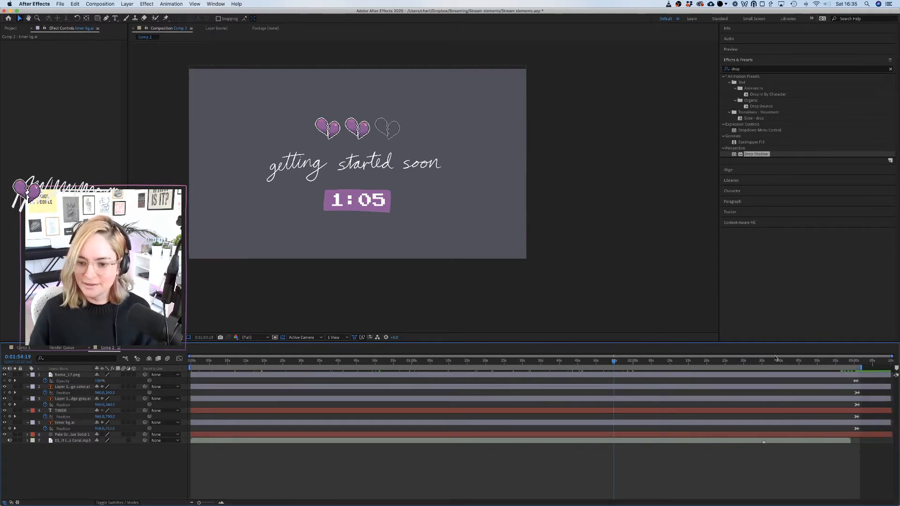
{"action": "left_click_drag", "start_coordinate": [797, 361], "coordinate": [851, 362]}
{"action": "key", "text": "space"}
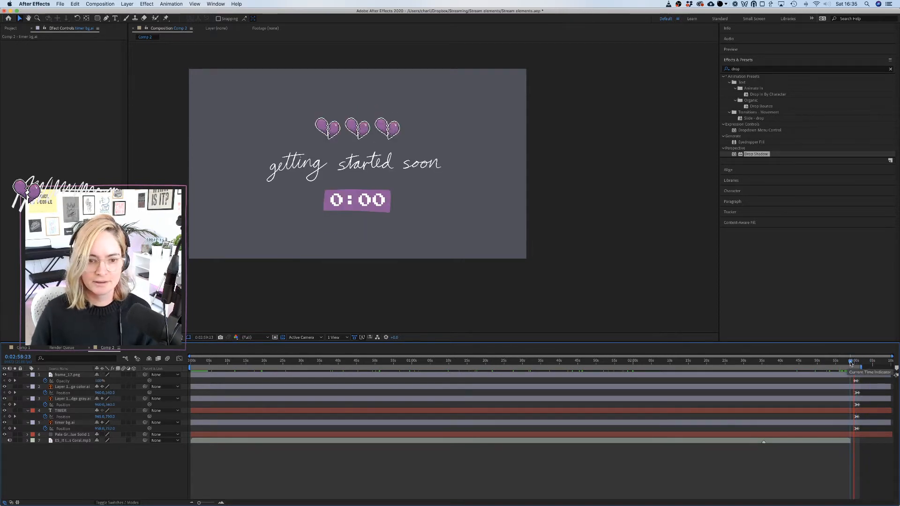
{"action": "key", "text": "space"}
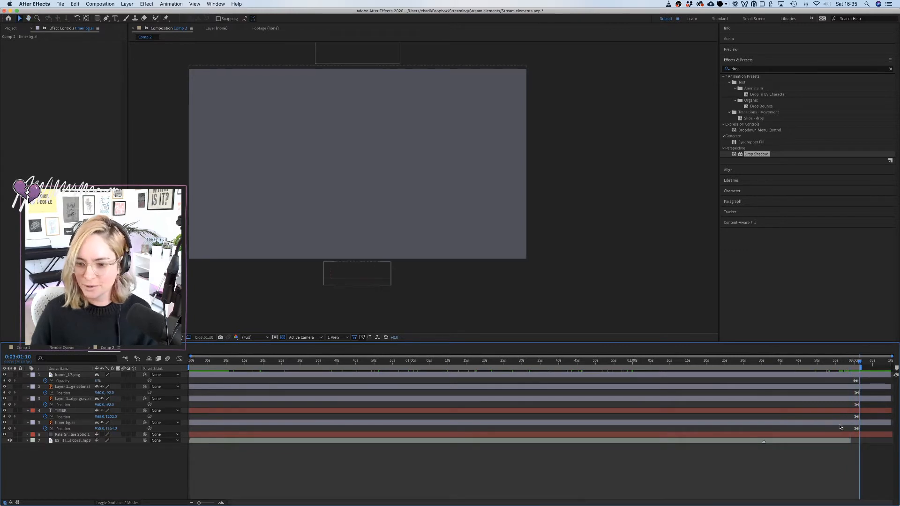
Move the first Position keyframes of TIMER and timer bg.ai together to about 0:03:00:15.
{"action": "scroll", "coordinate": [840, 428], "scroll_direction": "up", "scroll_amount": 10}
{"action": "scroll", "coordinate": [728, 418], "scroll_direction": "right", "scroll_amount": 15}
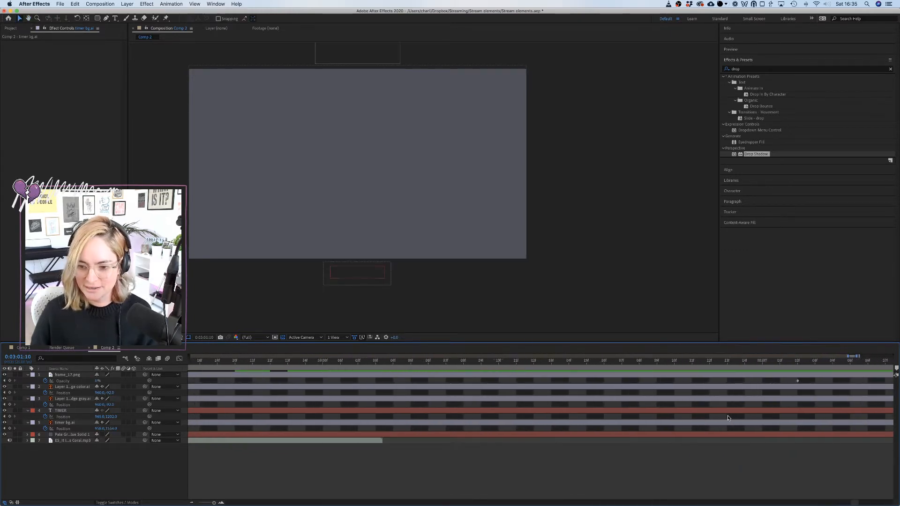
{"action": "scroll", "coordinate": [728, 418], "scroll_direction": "left", "scroll_amount": 3}
{"action": "scroll", "coordinate": [371, 410], "scroll_direction": "up", "scroll_amount": 5}
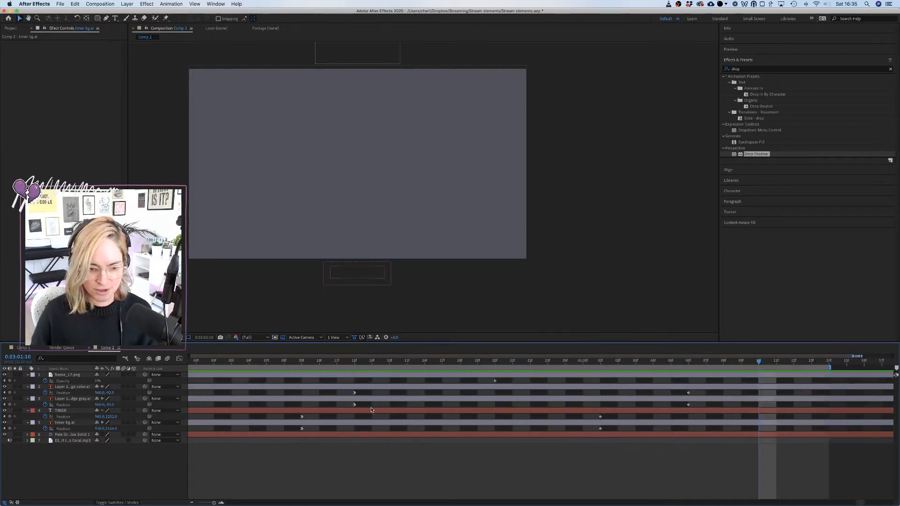
{"action": "scroll", "coordinate": [371, 411], "scroll_direction": "down", "scroll_amount": 3}
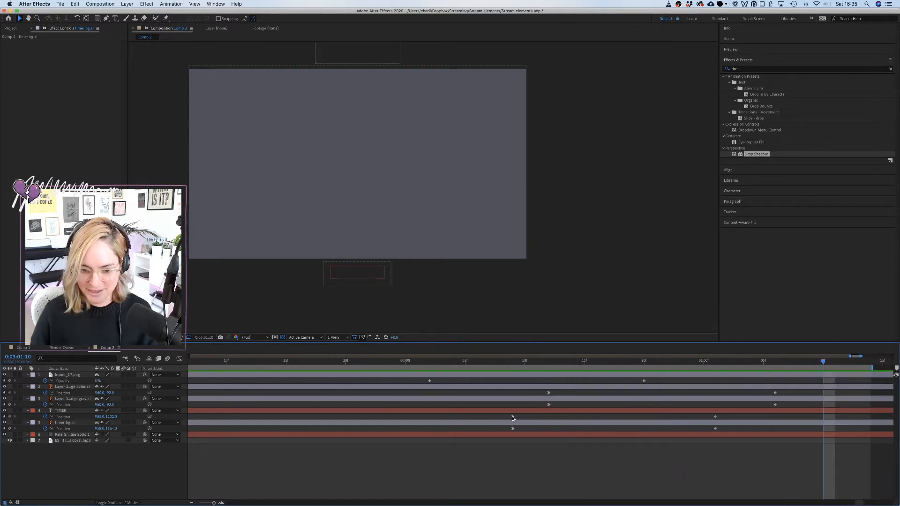
{"action": "left_click", "coordinate": [513, 417]}
{"action": "left_click", "coordinate": [513, 430], "text": "shift"}
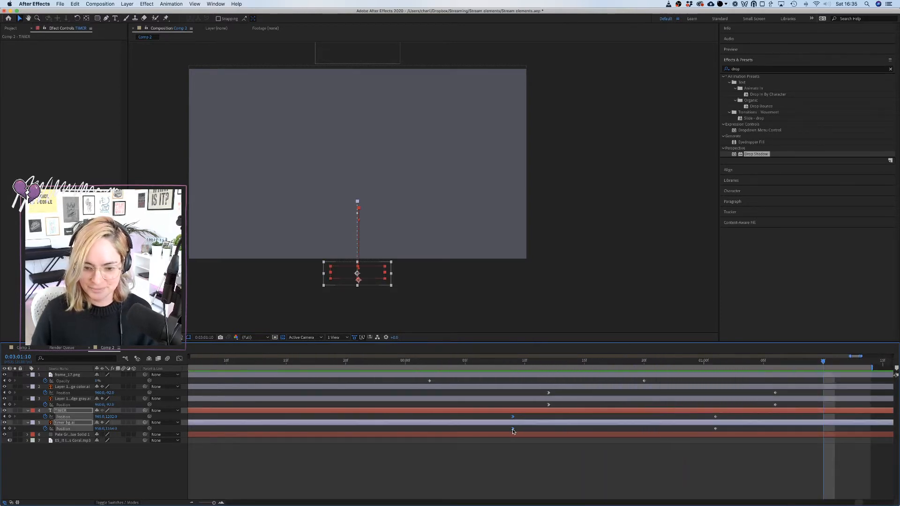
{"action": "left_click_drag", "start_coordinate": [513, 430], "coordinate": [575, 425]}
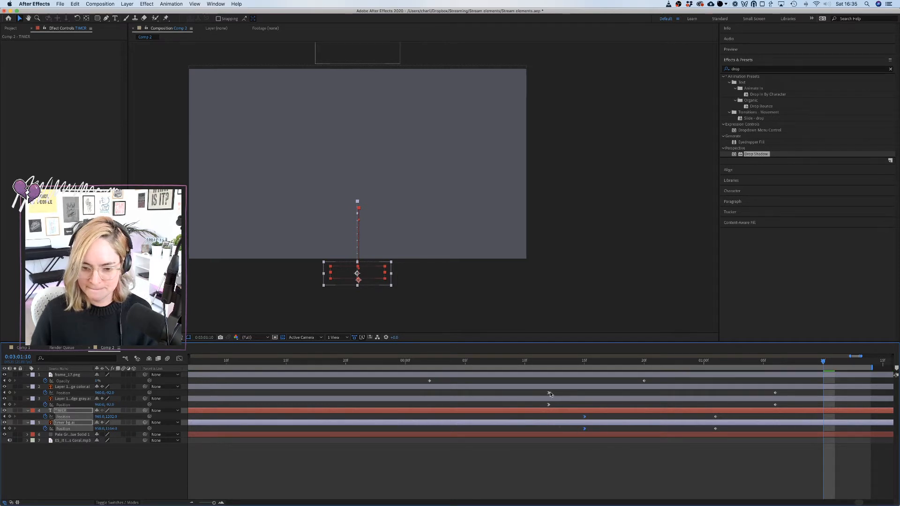
Move both heart badge layers' first Position keyframes to about 0:03:00:21 and frame_17.png's first Opacity keyframe to about 0:03:00:09.
{"action": "left_click", "coordinate": [549, 393]}
{"action": "left_click", "coordinate": [549, 405], "text": "shift"}
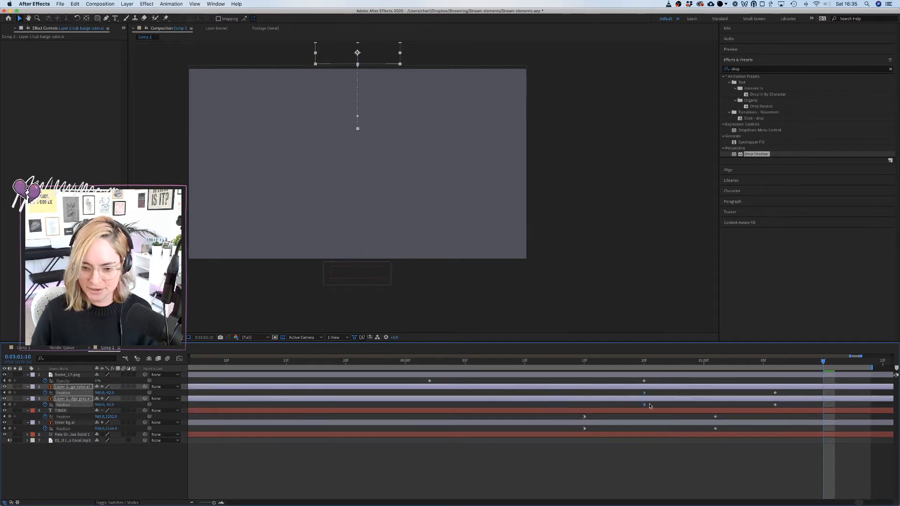
{"action": "left_click_drag", "start_coordinate": [650, 406], "coordinate": [662, 406]}
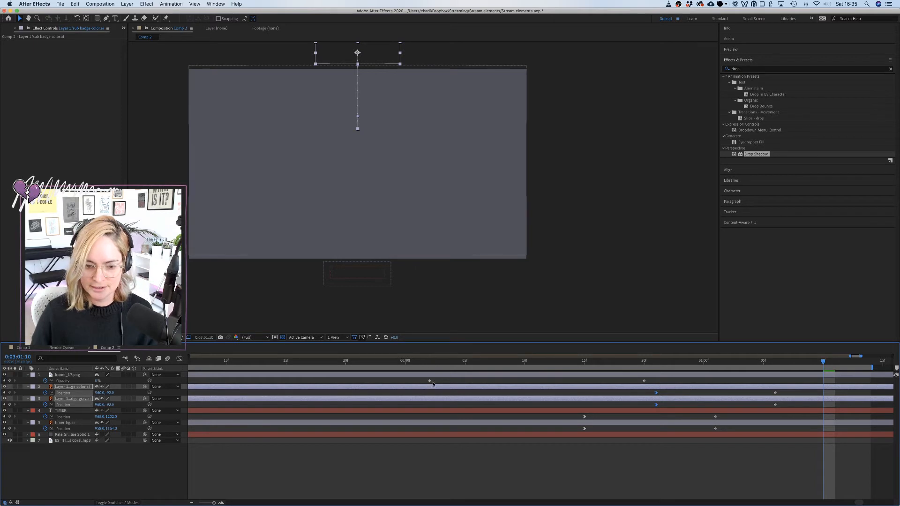
{"action": "left_click_drag", "start_coordinate": [431, 381], "coordinate": [444, 381]}
{"action": "left_click_drag", "start_coordinate": [511, 382], "coordinate": [512, 381]}
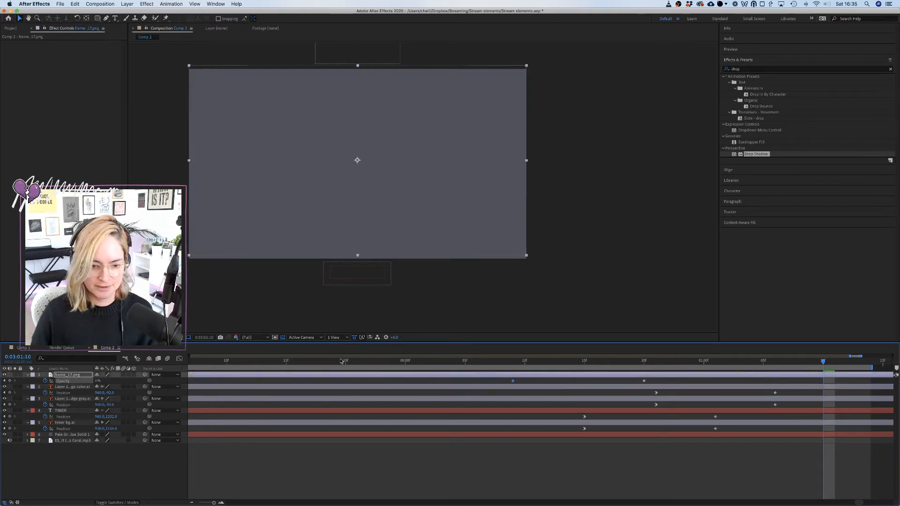
Play back the end of the countdown from about 0:02:59:19 to check the retimed exit animation.
{"action": "left_click", "coordinate": [338, 363]}
{"action": "key", "text": "space"}
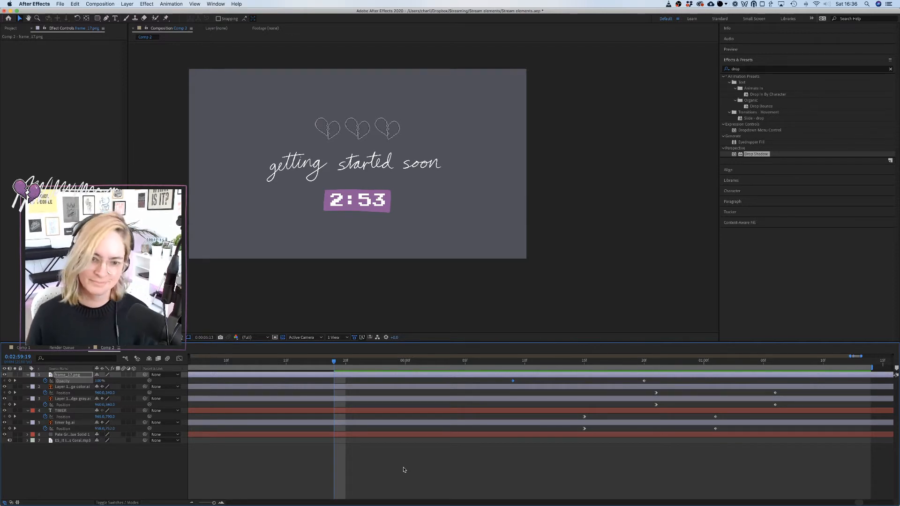
{"action": "key", "text": "space"}
{"action": "key", "text": "semicolon"}
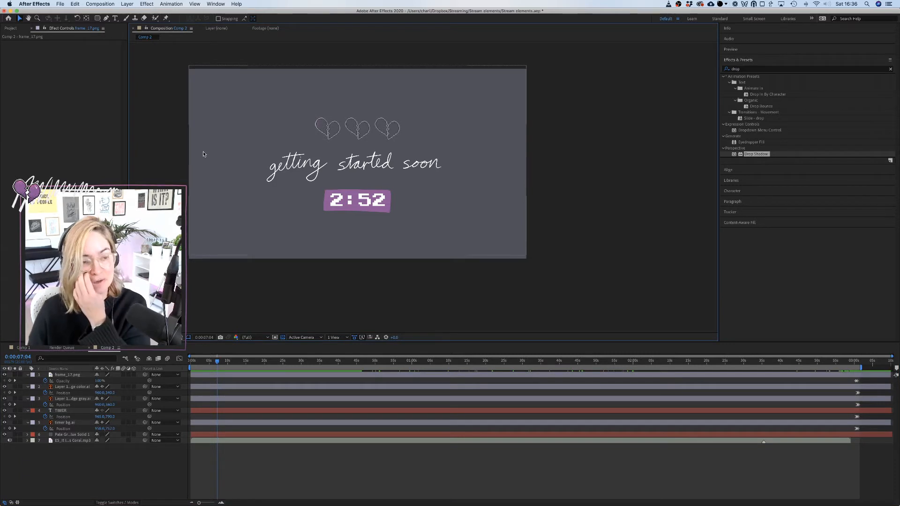
Export Comp 2 by sending it to the Adobe Media Encoder queue.
{"action": "left_click", "coordinate": [60, 4]}
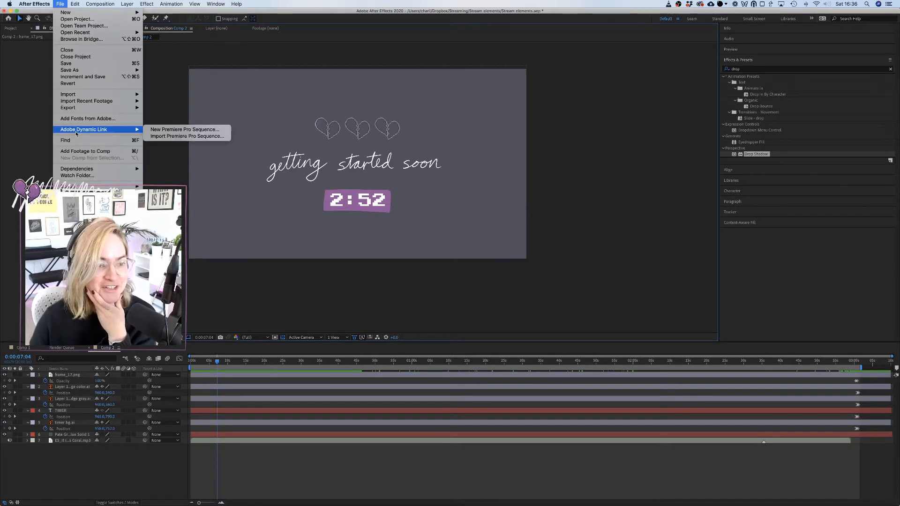
{"action": "mouse_move", "coordinate": [110, 4]}
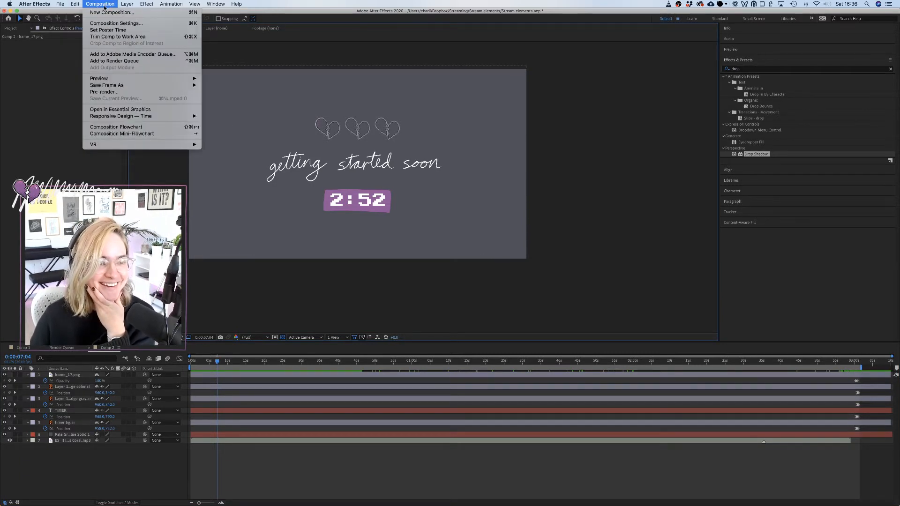
{"action": "mouse_move", "coordinate": [60, 4]}
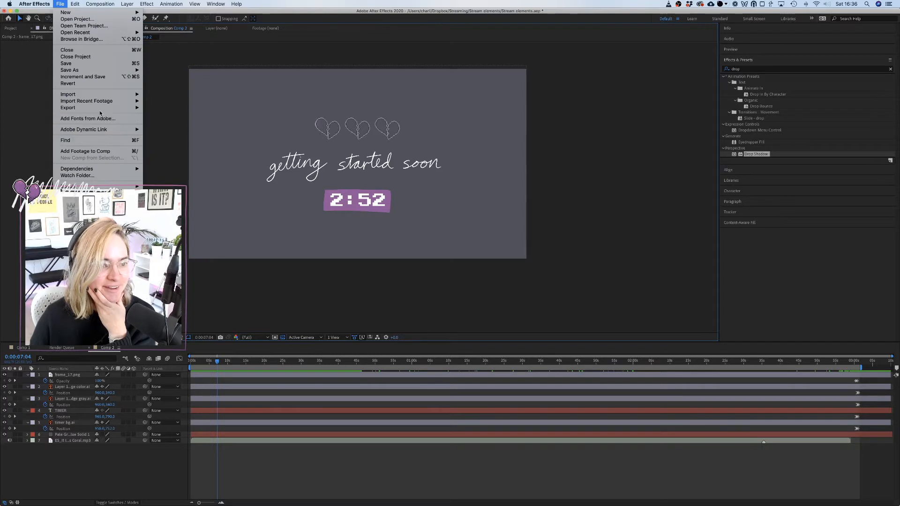
{"action": "mouse_move", "coordinate": [99, 107]}
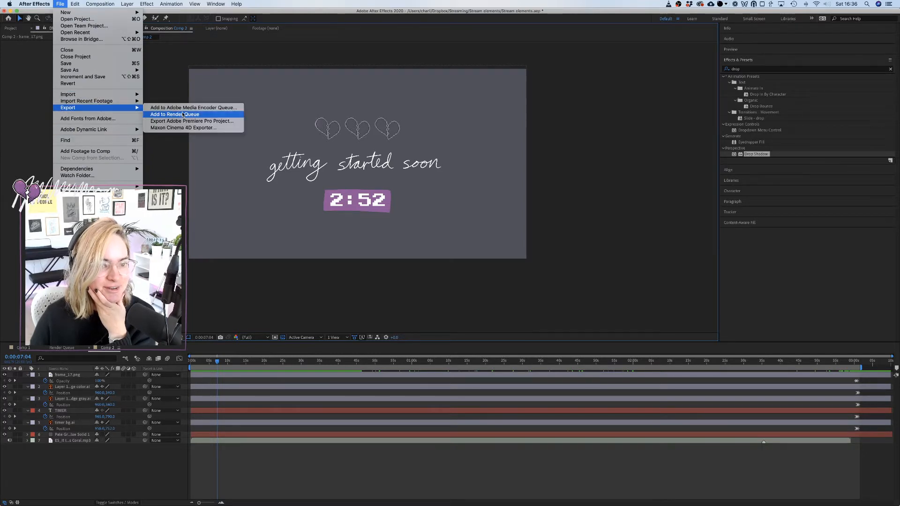
{"action": "left_click", "coordinate": [183, 114]}
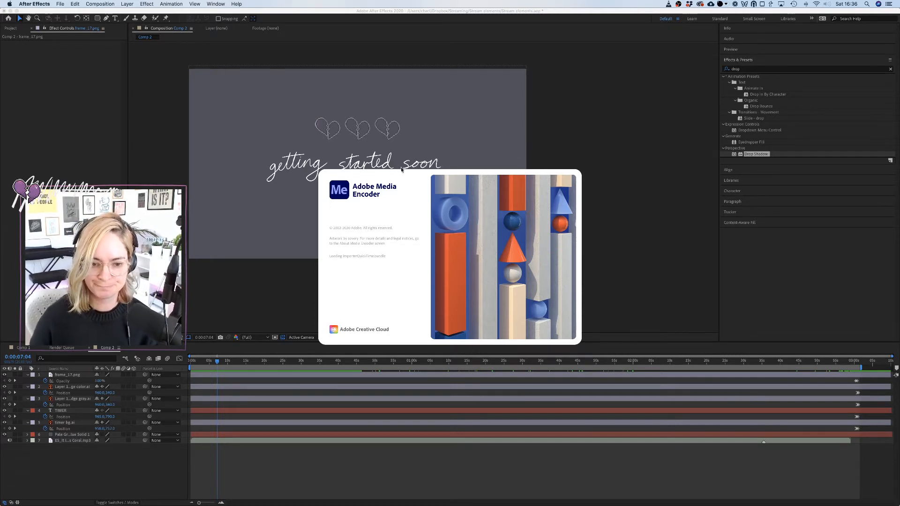
Switch to Google Chrome and skim the Streamlabs stream alerts tutorial Part 2 for the alert and text animation settings.
{"action": "mouse_move", "coordinate": [201, 502]}
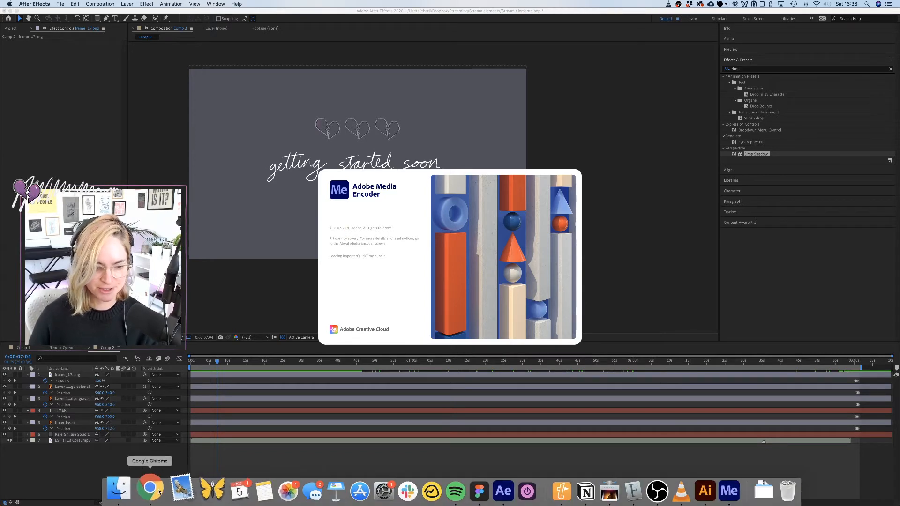
{"action": "left_click", "coordinate": [143, 501]}
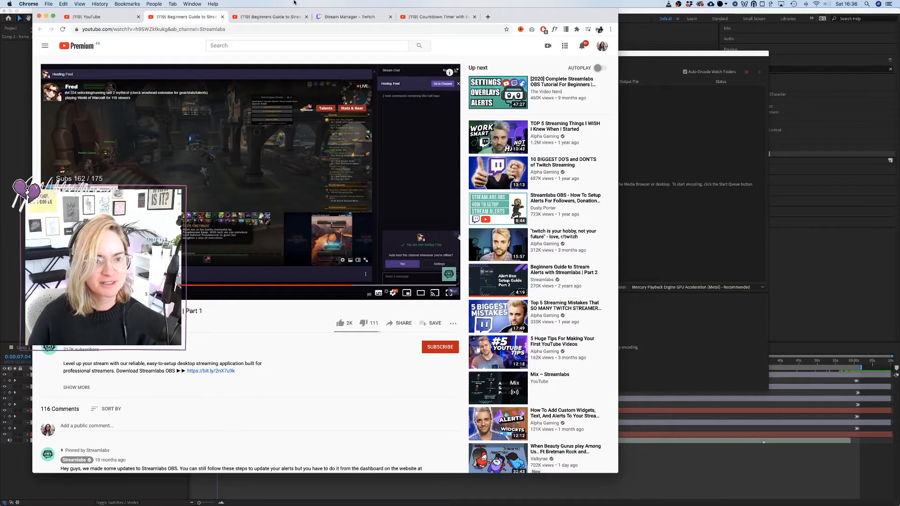
{"action": "left_click", "coordinate": [249, 17]}
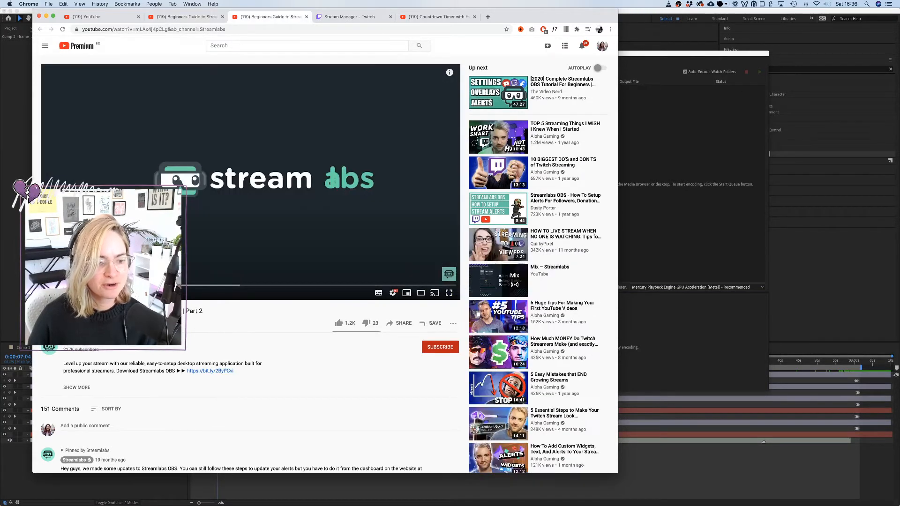
{"action": "left_click", "coordinate": [222, 286]}
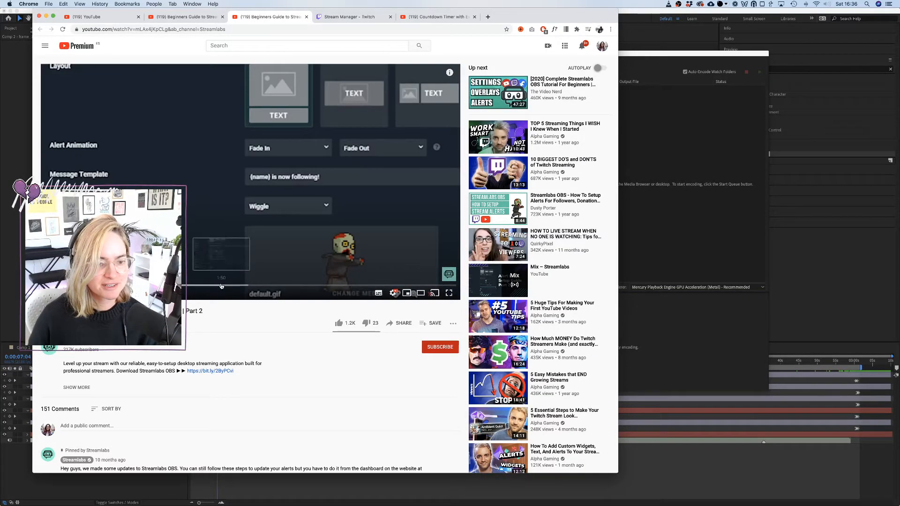
{"action": "left_click", "coordinate": [221, 285]}
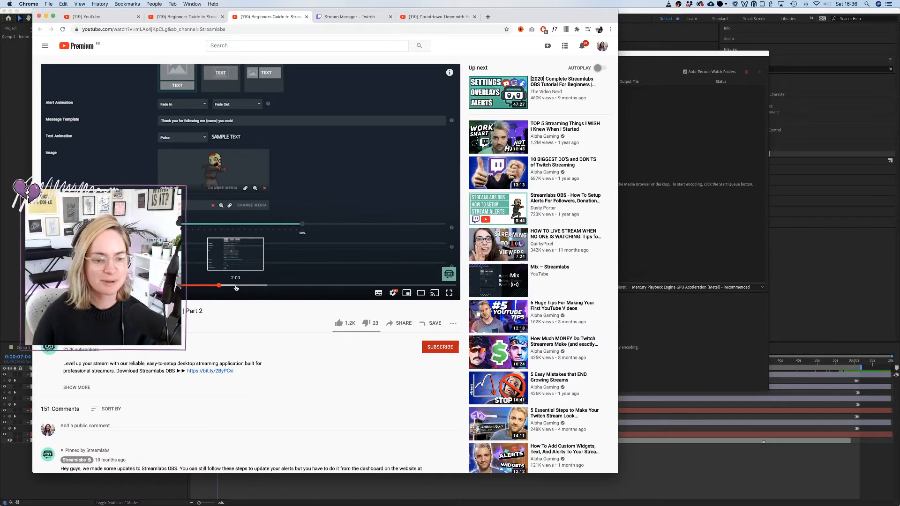
{"action": "left_click", "coordinate": [236, 287]}
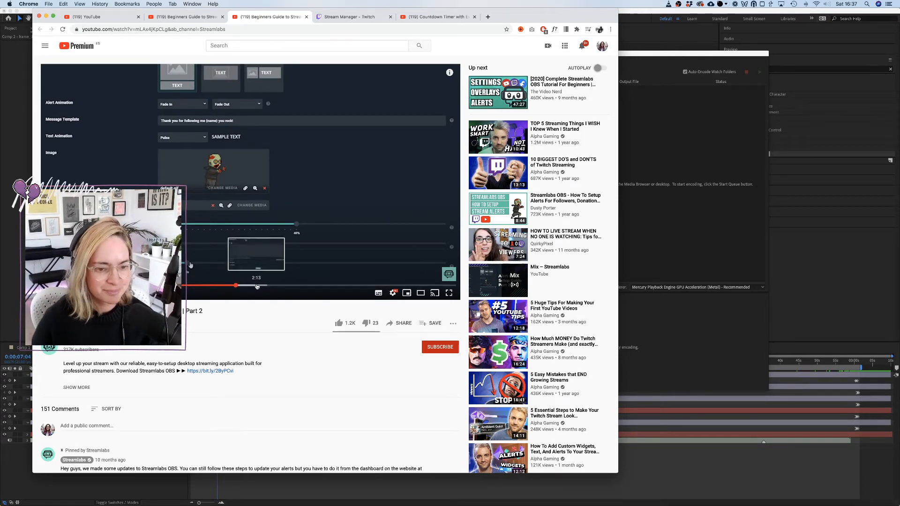
{"action": "left_click", "coordinate": [257, 286]}
{"action": "left_click", "coordinate": [202, 286]}
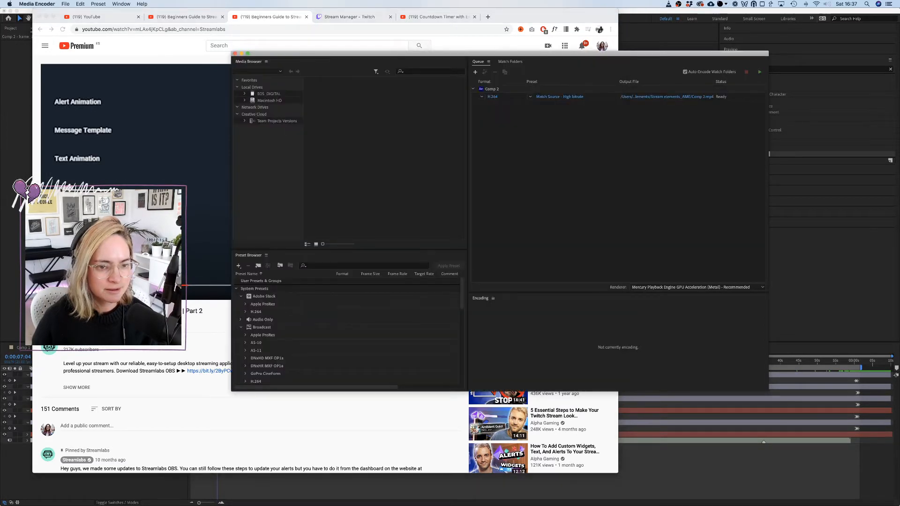
{"action": "key", "text": "super+Tab"}
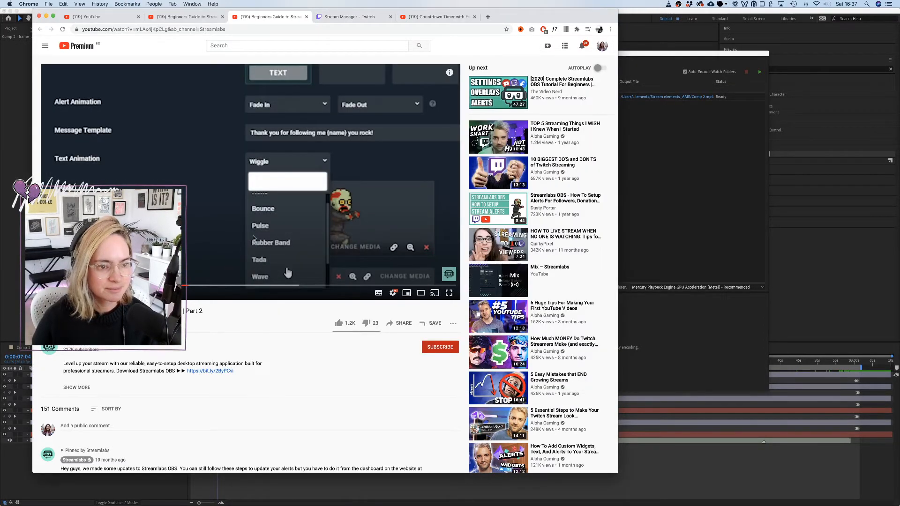
In Adobe Media Encoder, set Comp 2's output file to "stream starting" as MP4 in the Stream elements folder.
{"action": "left_click", "coordinate": [646, 158]}
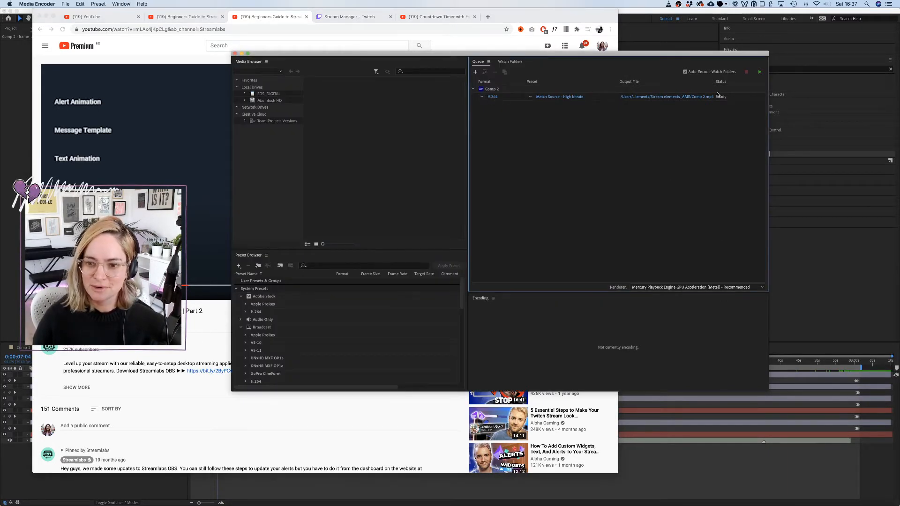
{"action": "left_click", "coordinate": [652, 96]}
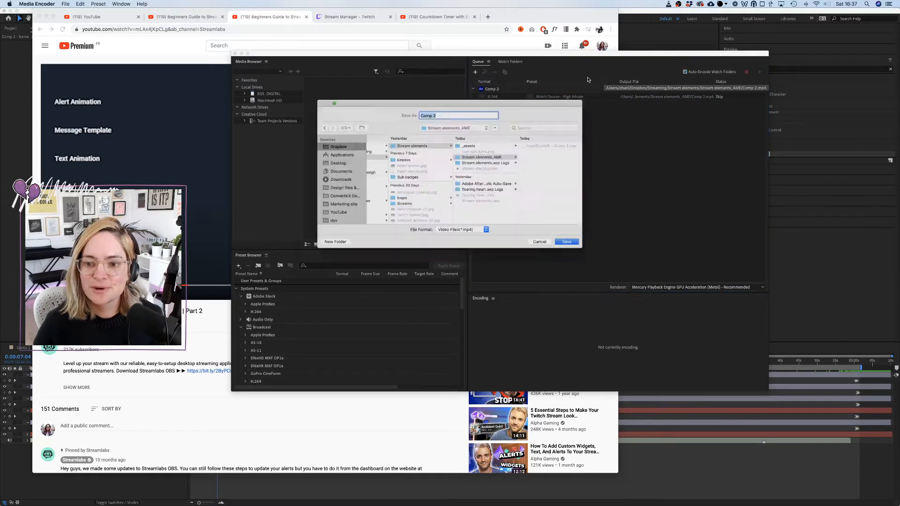
{"action": "left_click", "coordinate": [407, 143]}
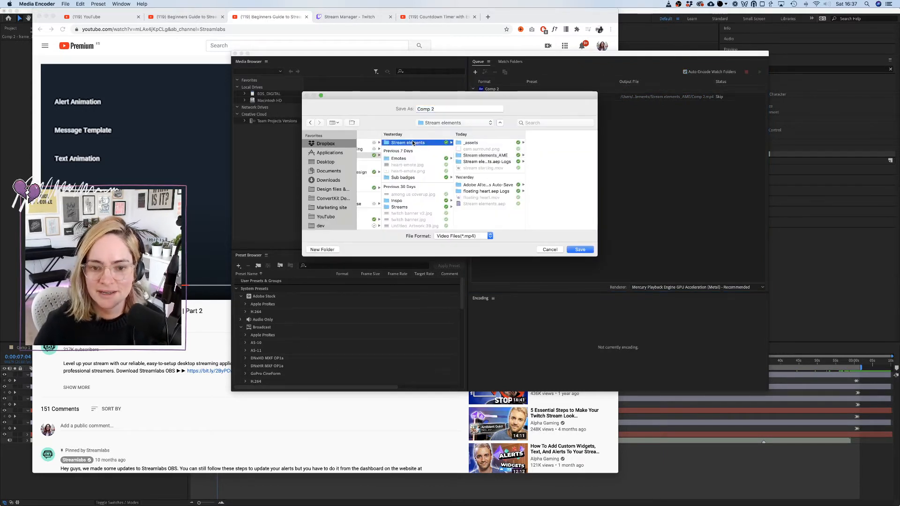
{"action": "triple_click", "coordinate": [436, 109]}
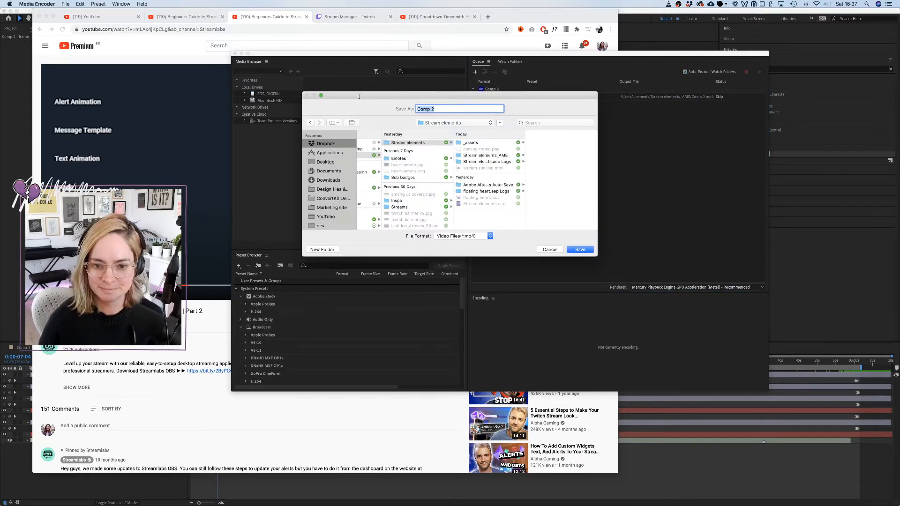
{"action": "type", "text": "st"}
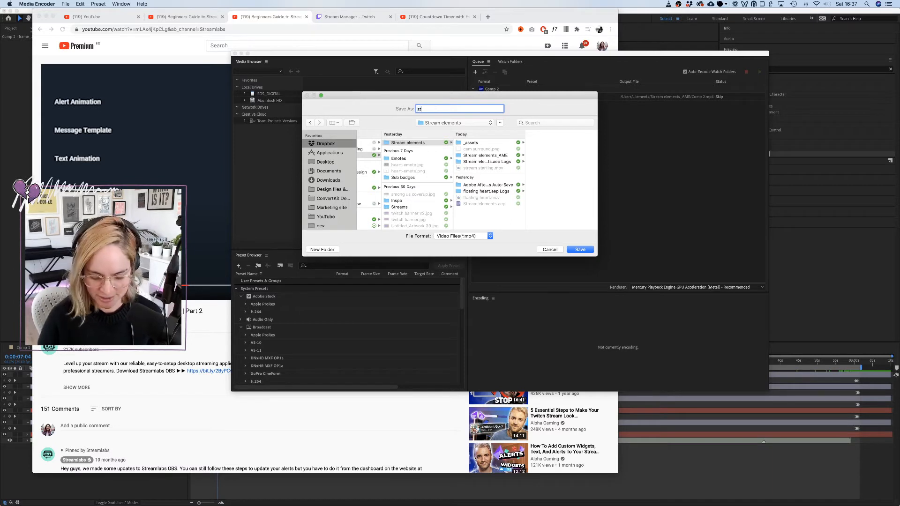
{"action": "type", "text": "ream starting"}
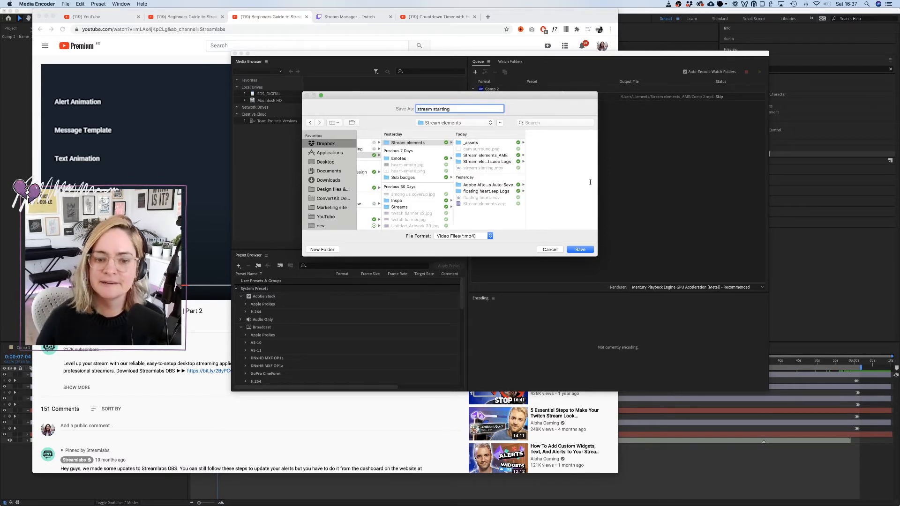
{"action": "left_click", "coordinate": [580, 249]}
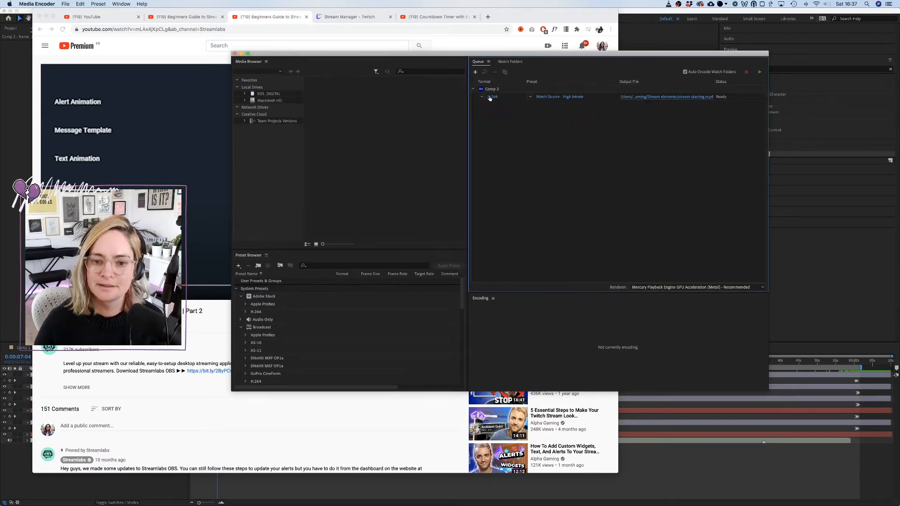
Review and accept Comp 2's H.264 Match Source - High bitrate export settings, and start encoding the queue.
{"action": "key", "text": "Return"}
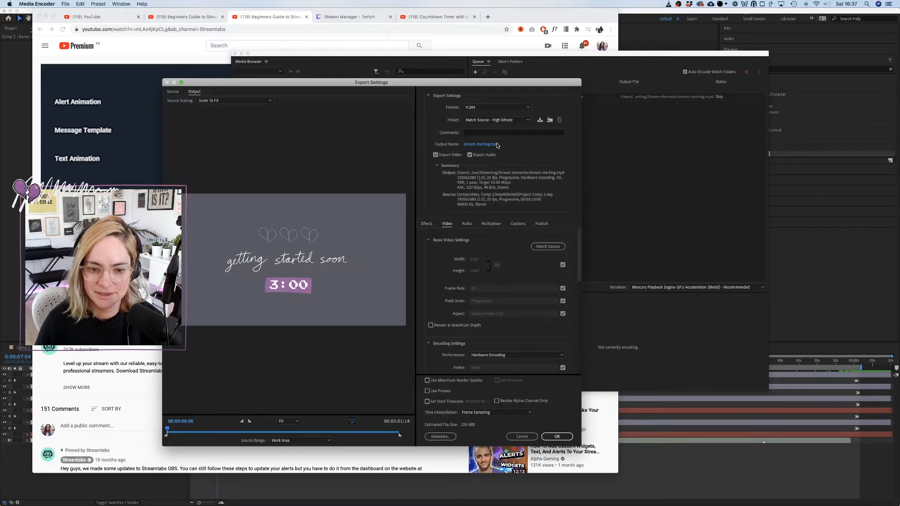
{"action": "scroll", "coordinate": [431, 328], "scroll_direction": "down", "scroll_amount": 5}
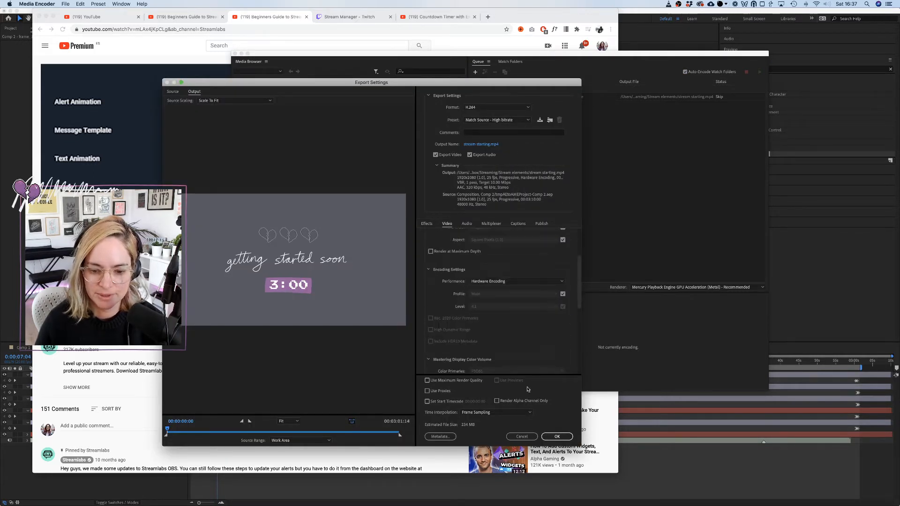
{"action": "left_click", "coordinate": [561, 437]}
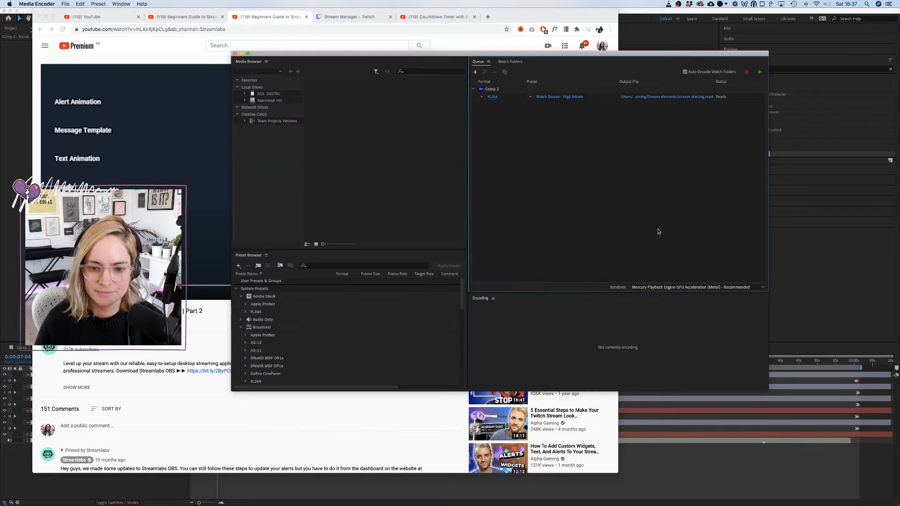
{"action": "left_click", "coordinate": [760, 74]}
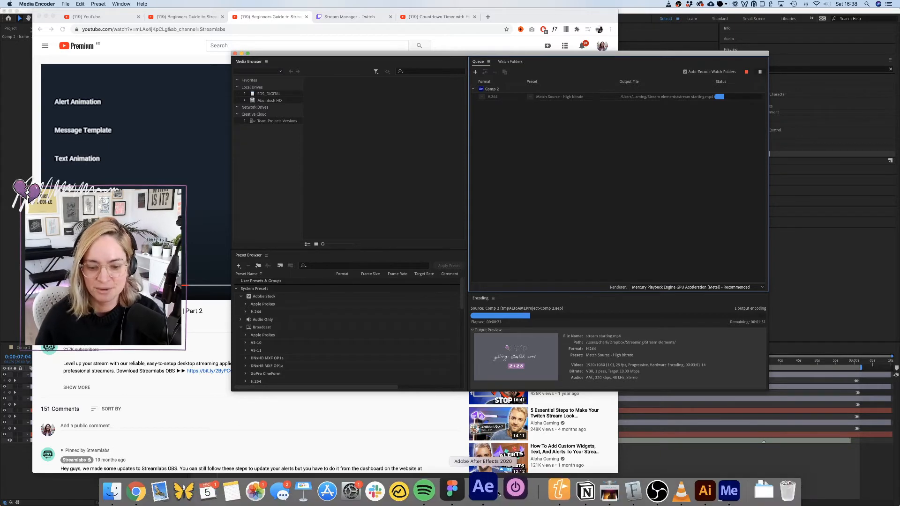
Switch to Figma to view the getting started soon frame in the Twitch branding file.
{"action": "left_click", "coordinate": [399, 490]}
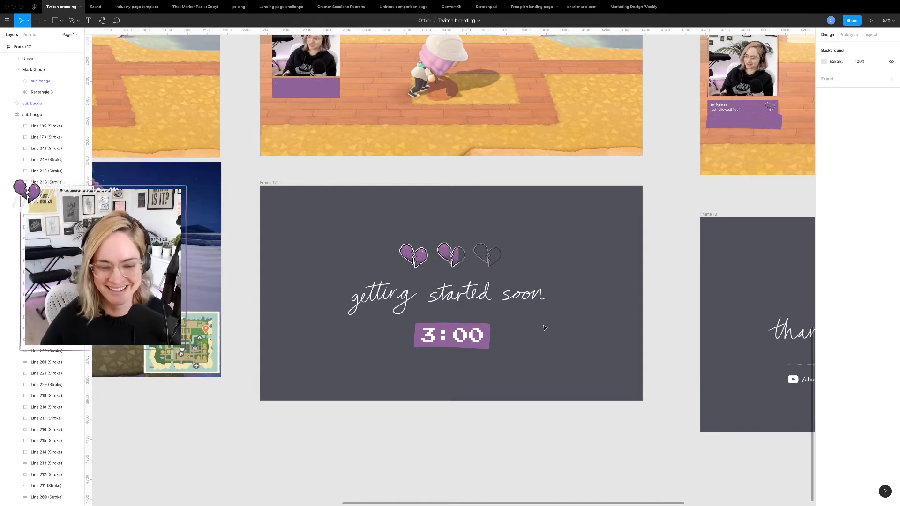
Switch to Adobe Media Encoder to check Comp 2's encoding progress, and return to After Effects.
{"action": "mouse_move", "coordinate": [708, 502]}
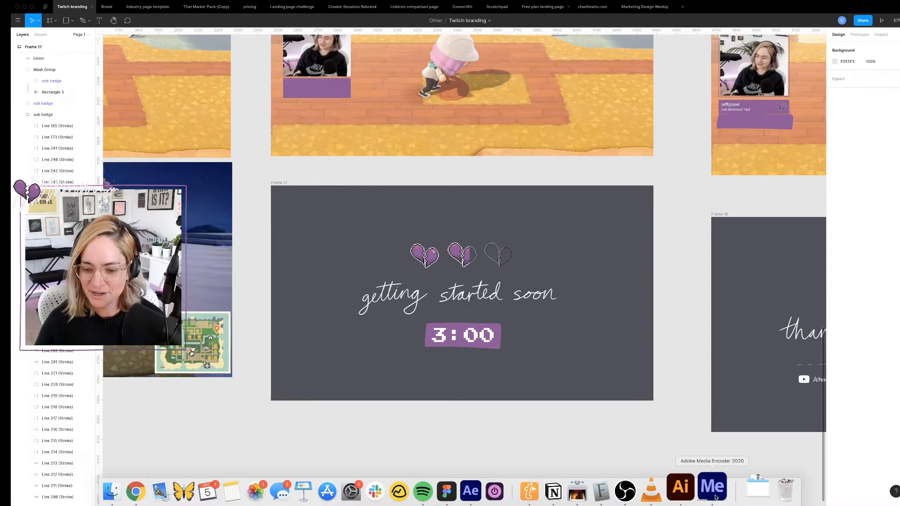
{"action": "left_click", "coordinate": [713, 490]}
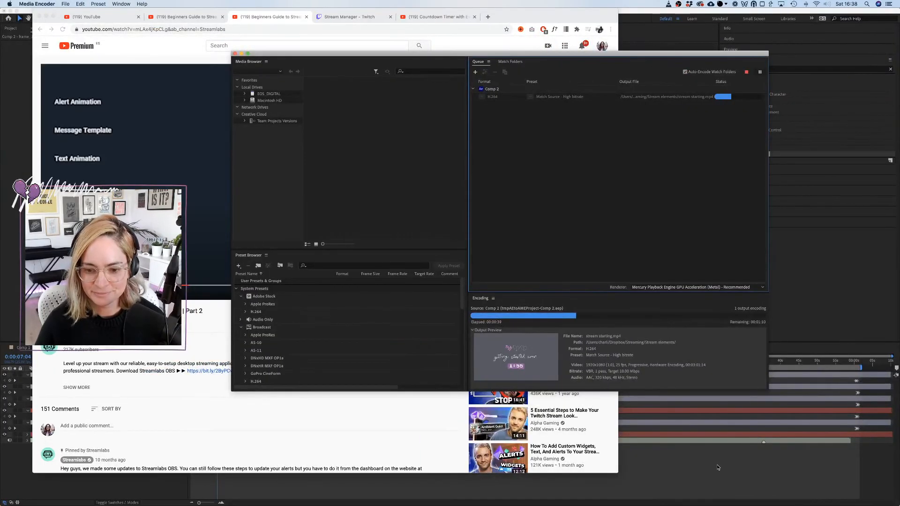
{"action": "left_click", "coordinate": [656, 475]}
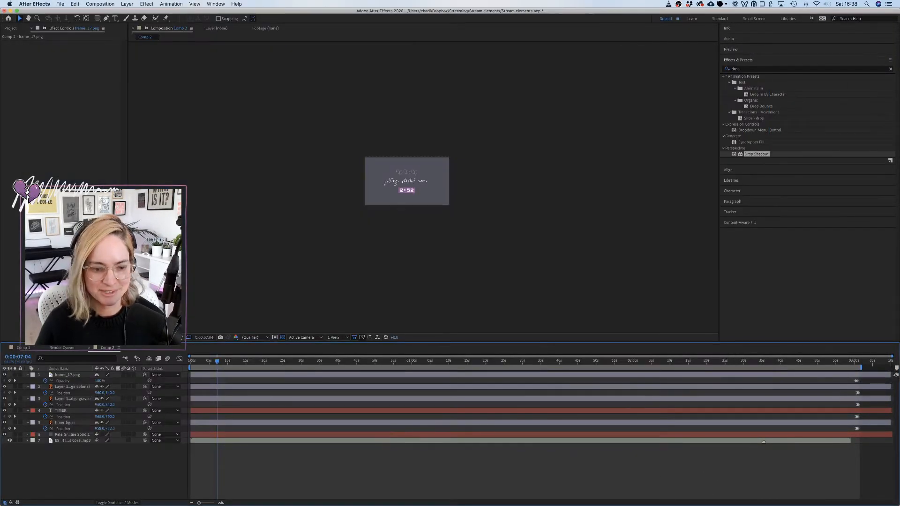
Create a new HDTV 1080 25 composition with a duration of 0:02:00:00.
{"action": "left_click", "coordinate": [93, 3]}
{"action": "left_click", "coordinate": [104, 14]}
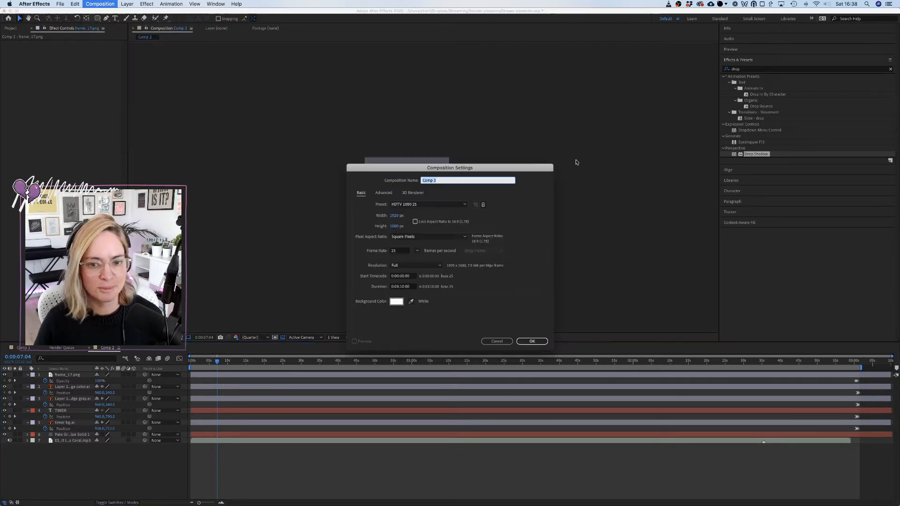
{"action": "left_click", "coordinate": [402, 286]}
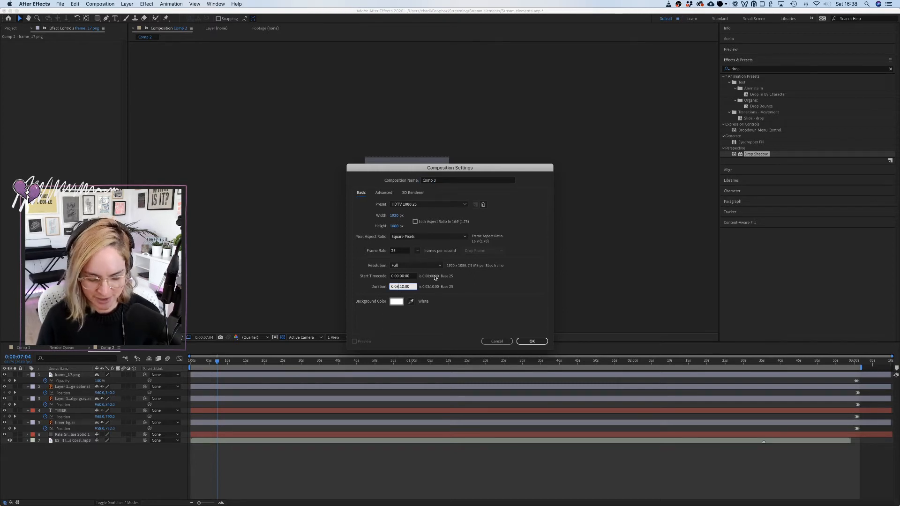
{"action": "type", "text": "2:"}
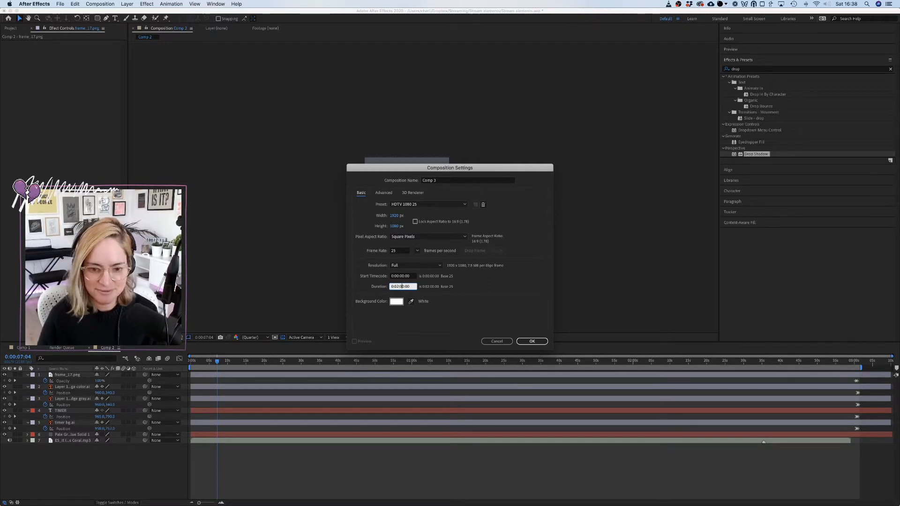
{"action": "left_click", "coordinate": [532, 341]}
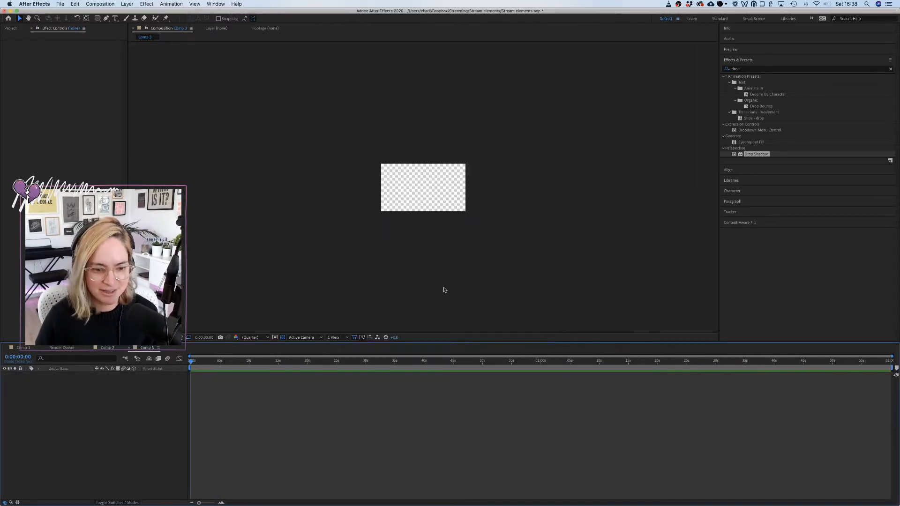
{"action": "scroll", "coordinate": [396, 219], "scroll_direction": "up", "scroll_amount": 5}
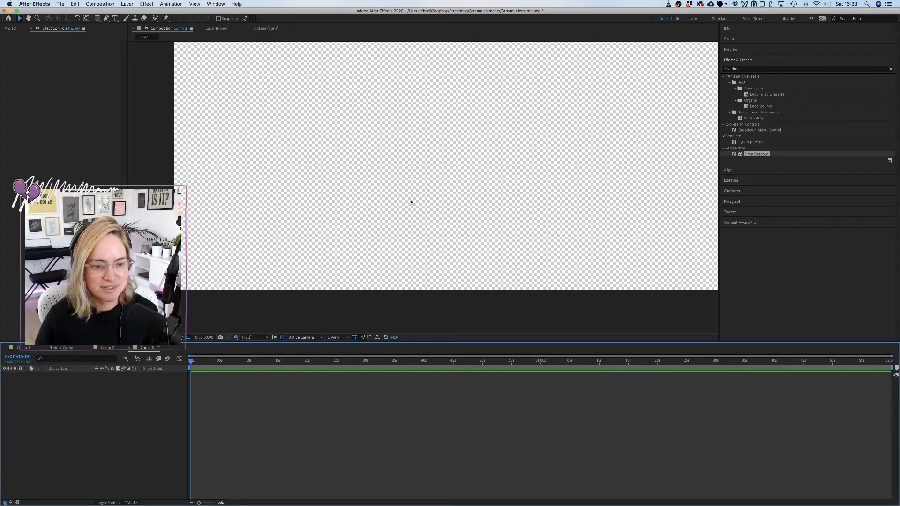
{"action": "scroll", "coordinate": [402, 179], "scroll_direction": "down", "scroll_amount": 2}
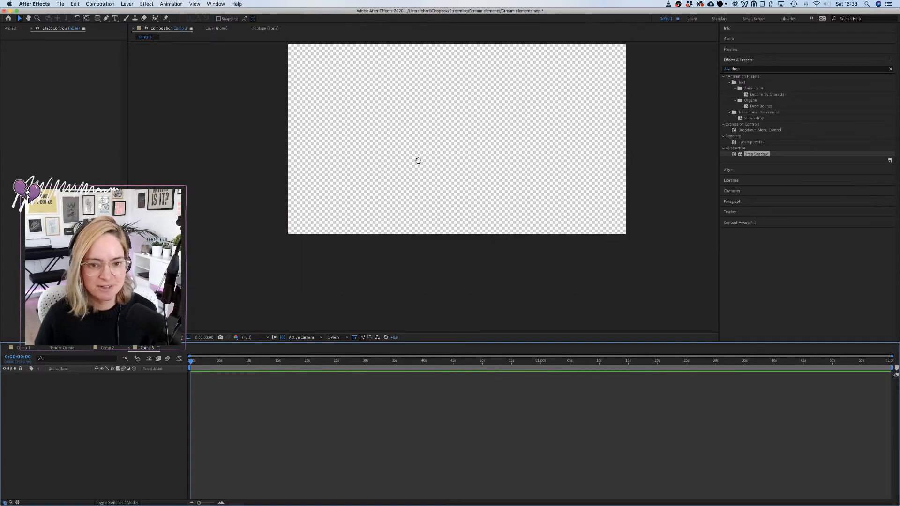
{"action": "left_click_drag", "start_coordinate": [422, 146], "coordinate": [386, 185]}
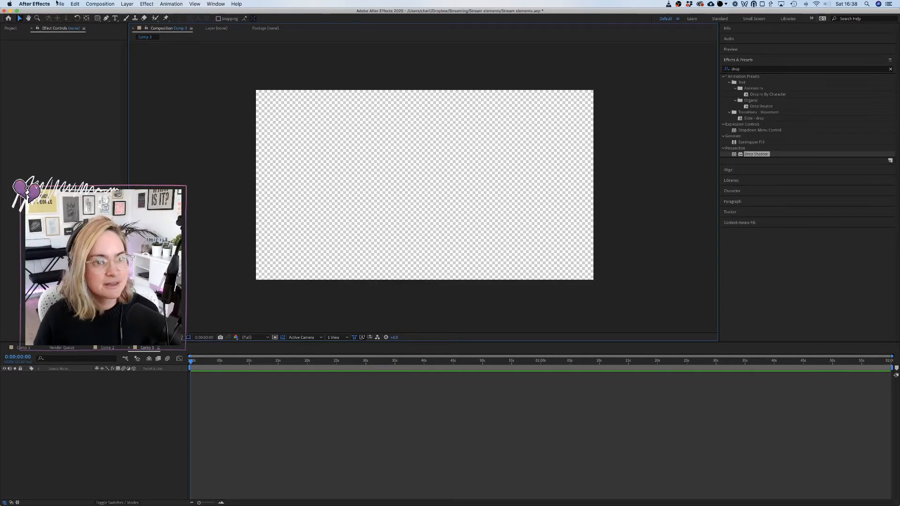
Copy the pale grey-blue solid background layer from Comp 2 and paste it into Comp 3.
{"action": "left_click", "coordinate": [101, 348]}
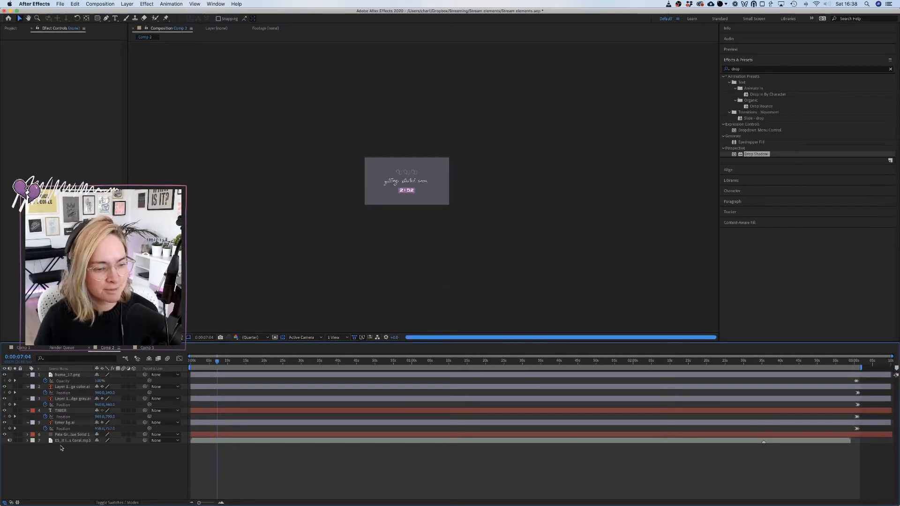
{"action": "left_click", "coordinate": [70, 435]}
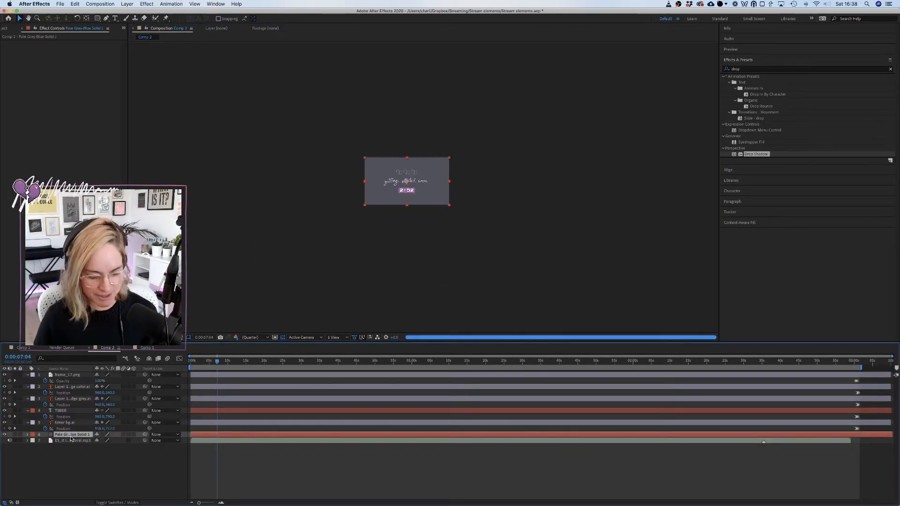
{"action": "left_click", "coordinate": [146, 348]}
{"action": "key", "text": "ctrl+v"}
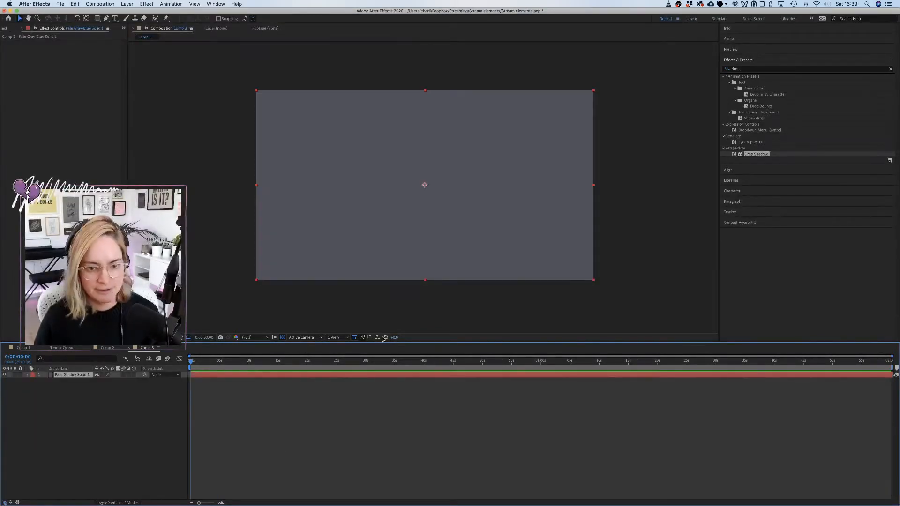
Switch to Figma and view the "thanks for watching!" frame in the Twitch branding file.
{"action": "mouse_move", "coordinate": [549, 504]}
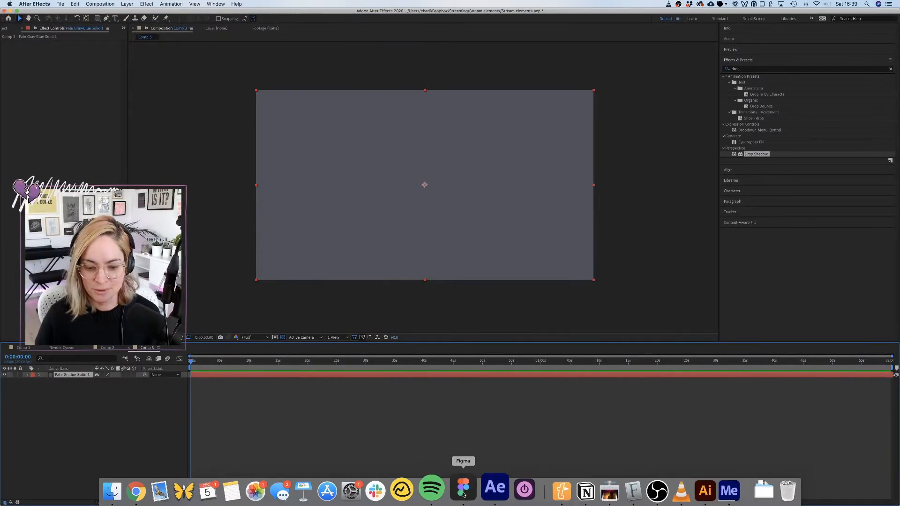
{"action": "left_click", "coordinate": [463, 492]}
{"action": "scroll", "coordinate": [543, 332], "scroll_direction": "down", "scroll_amount": 5}
{"action": "scroll", "coordinate": [525, 328], "scroll_direction": "right", "scroll_amount": 5}
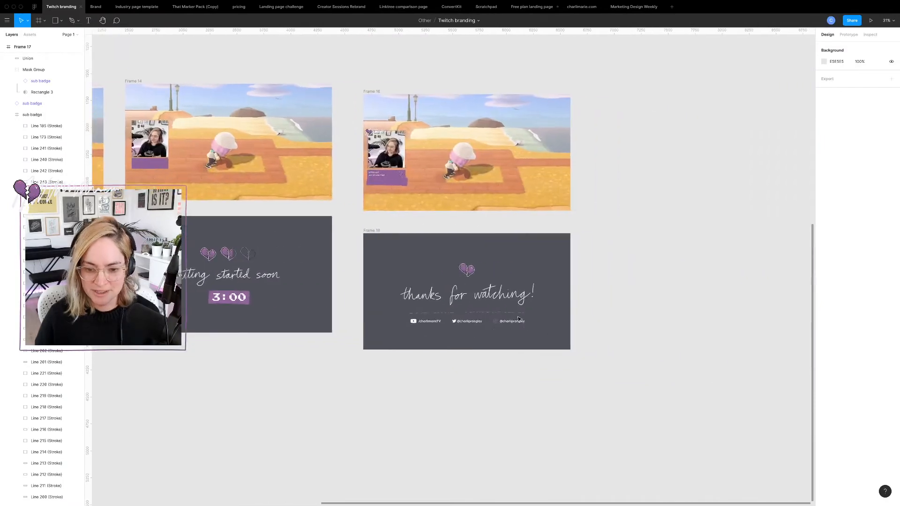
{"action": "scroll", "coordinate": [492, 324], "scroll_direction": "up", "scroll_amount": 7}
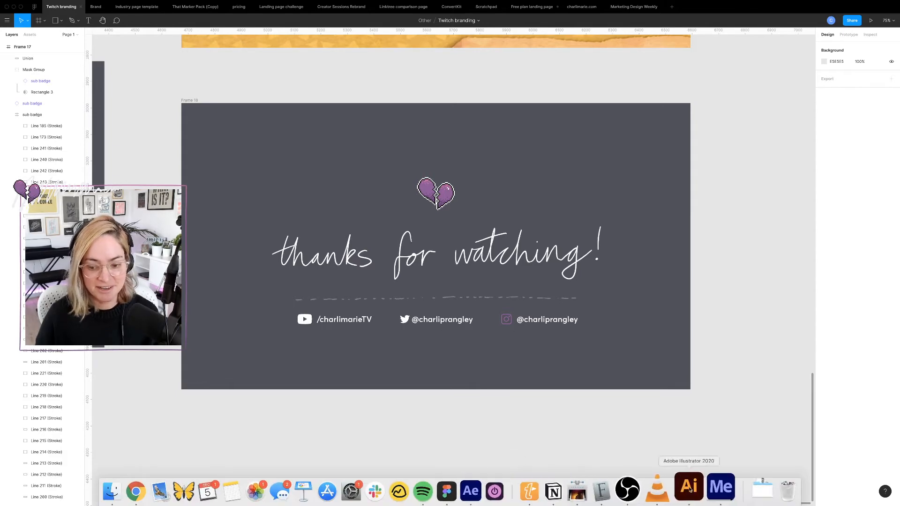
Switch to Adobe Illustrator and copy the small hand-drawn circle near the bottom of the Grayscale vectors.ai artboard.
{"action": "left_click", "coordinate": [640, 488]}
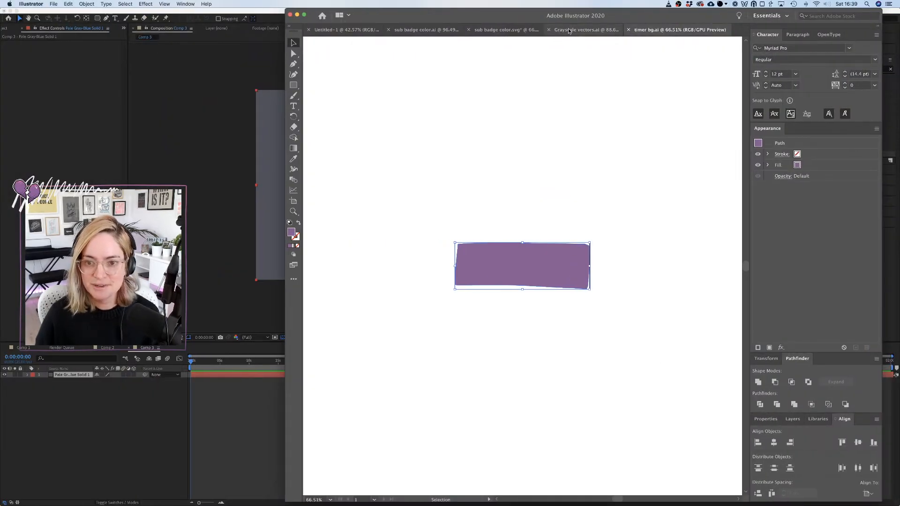
{"action": "left_click", "coordinate": [586, 30]}
{"action": "scroll", "coordinate": [500, 240], "scroll_direction": "down", "scroll_amount": 5}
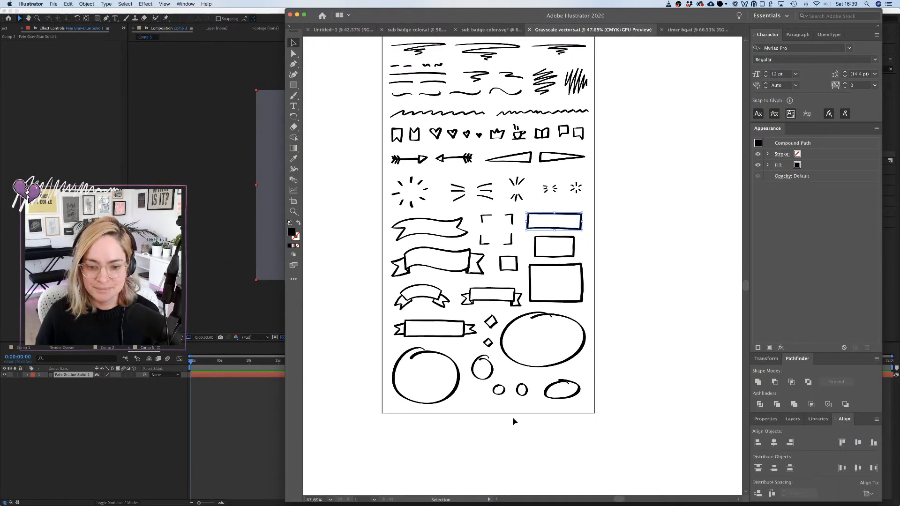
{"action": "scroll", "coordinate": [509, 396], "scroll_direction": "up", "scroll_amount": 5}
{"action": "left_click", "coordinate": [499, 387]}
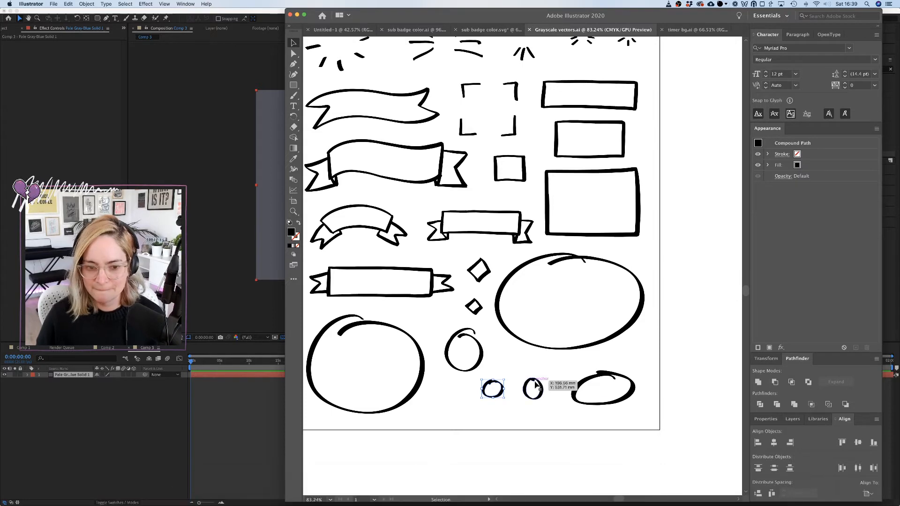
{"action": "scroll", "coordinate": [534, 384], "scroll_direction": "down", "scroll_amount": 2}
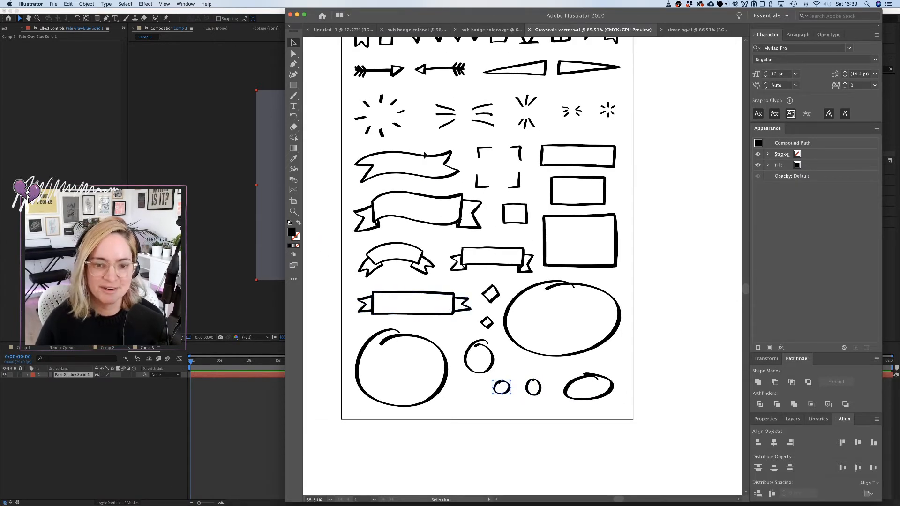
Switch to Figma, paste the hand-drawn circle into the "thanks for watching!" frame and colour it purple 8C5B97.
{"action": "mouse_move", "coordinate": [652, 491]}
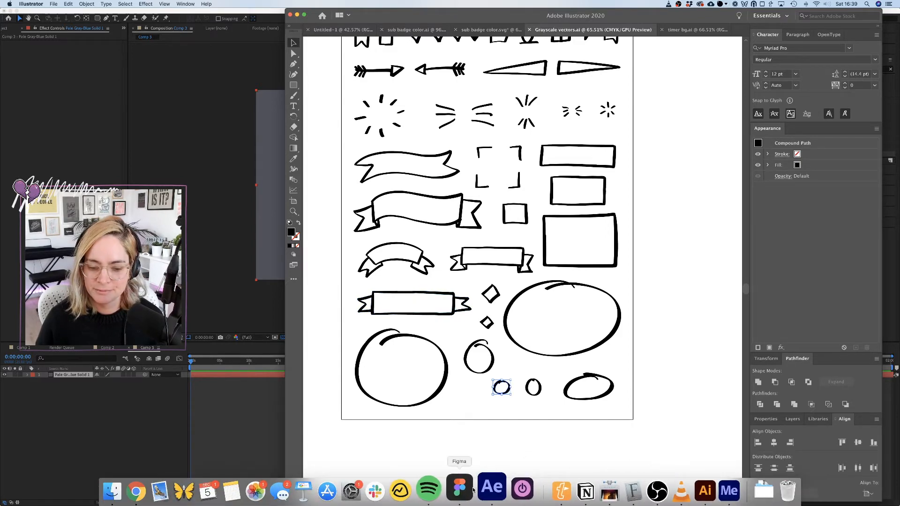
{"action": "left_click", "coordinate": [446, 492]}
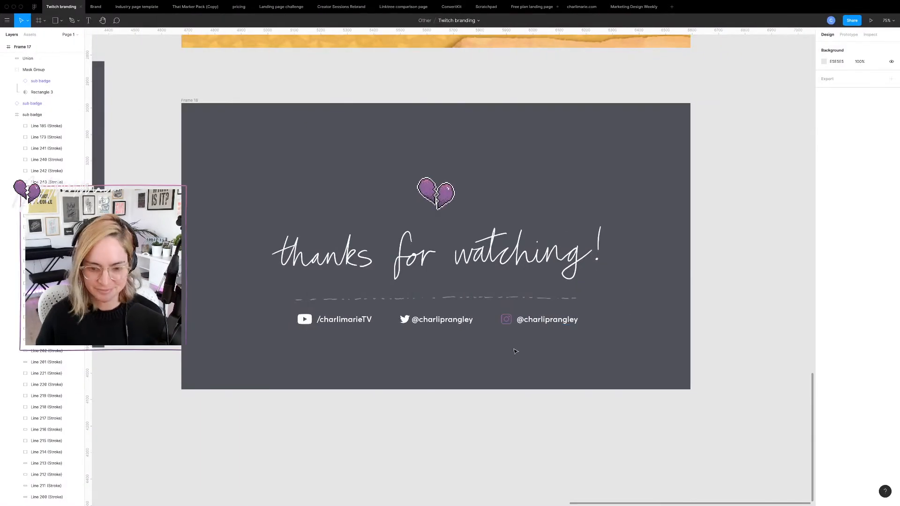
{"action": "key", "text": "super+v"}
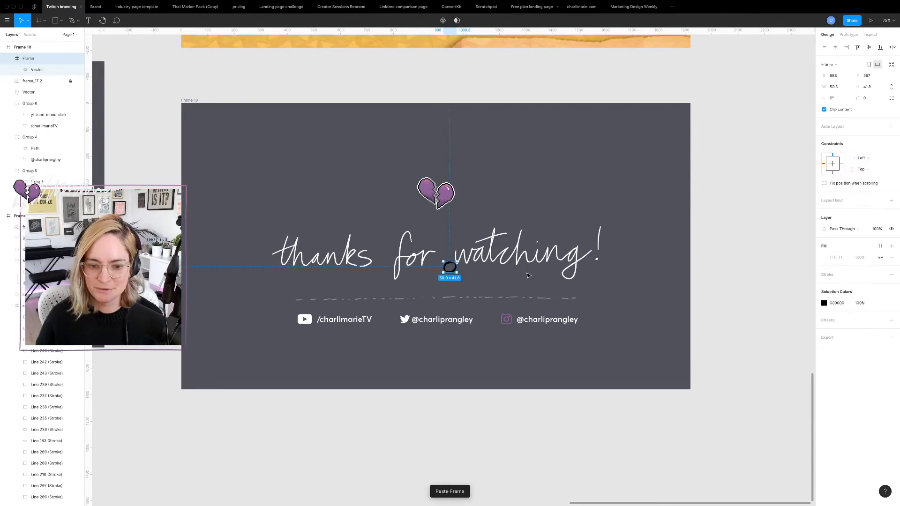
{"action": "left_click", "coordinate": [825, 303]}
{"action": "left_click", "coordinate": [749, 462]}
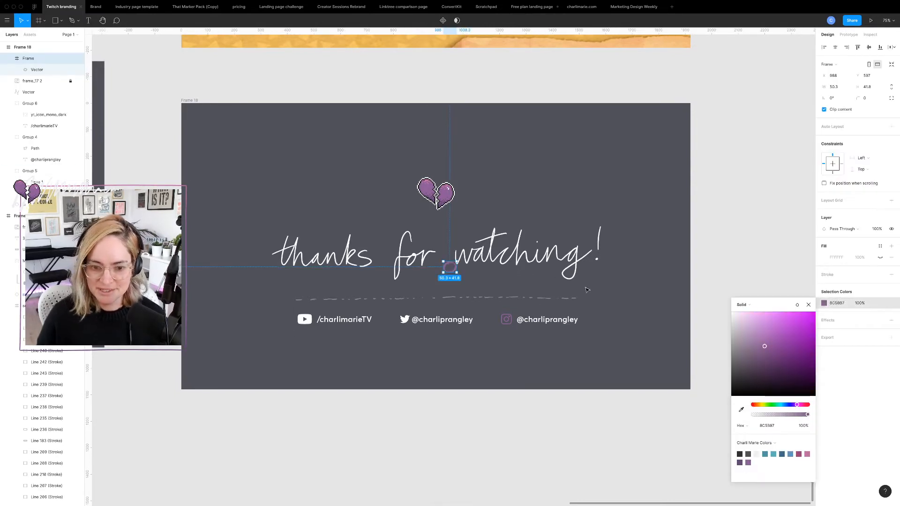
Move the circle below the Twitter handle and draw an ellipse about 42 by 35 over its hollow centre.
{"action": "scroll", "coordinate": [440, 261], "scroll_direction": "up", "scroll_amount": 5}
{"action": "left_click_drag", "start_coordinate": [460, 272], "coordinate": [443, 426]}
{"action": "left_click", "coordinate": [61, 20]}
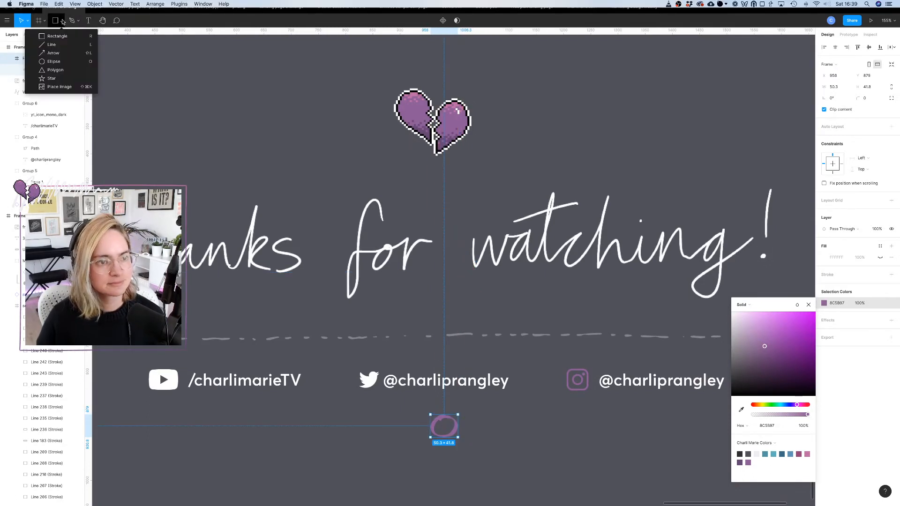
{"action": "left_click", "coordinate": [54, 62]}
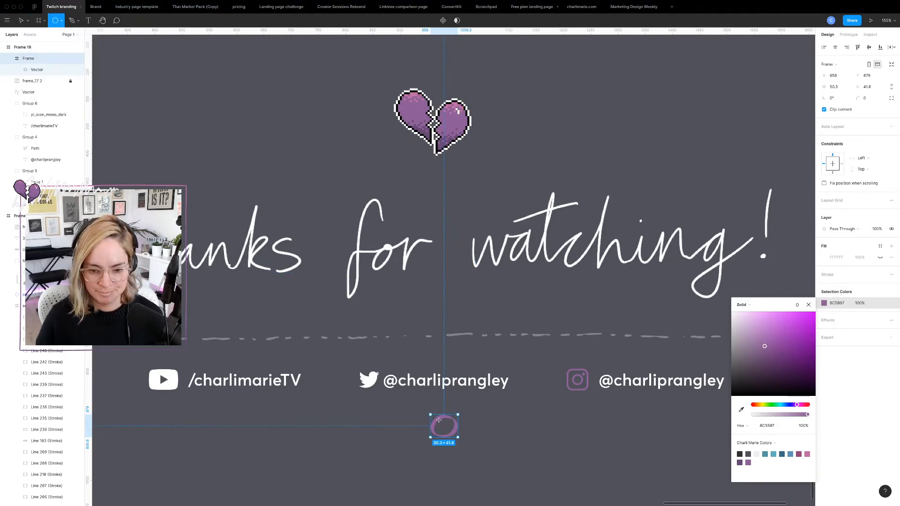
{"action": "mouse_move", "coordinate": [433, 418]}
{"action": "left_mouse_down"}
{"action": "mouse_move", "coordinate": [455, 436]}
{"action": "mouse_move", "coordinate": [427, 414]}
{"action": "left_mouse_up"}
{"action": "scroll", "coordinate": [455, 434], "scroll_direction": "up", "scroll_amount": 10}
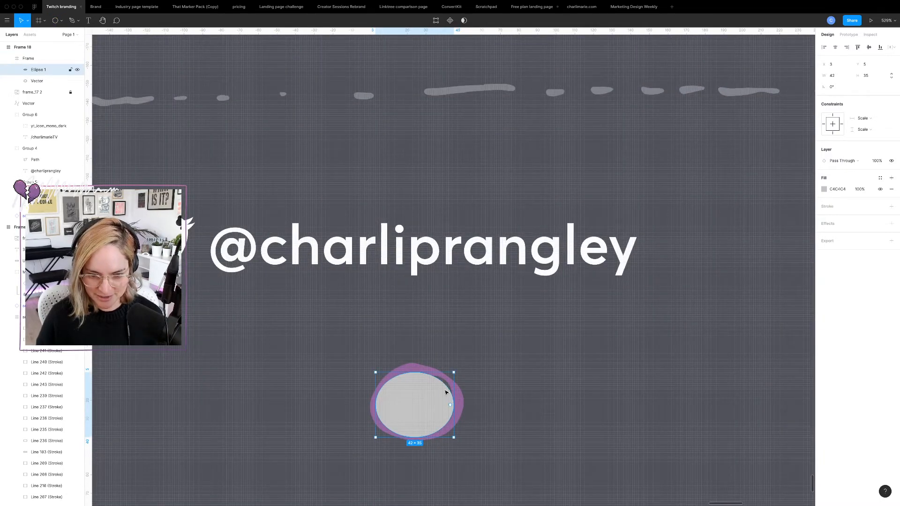
Union the ellipse with the hand-drawn circle and fill the combined shape with purple 8C5B97.
{"action": "left_click", "coordinate": [459, 391], "text": "shift"}
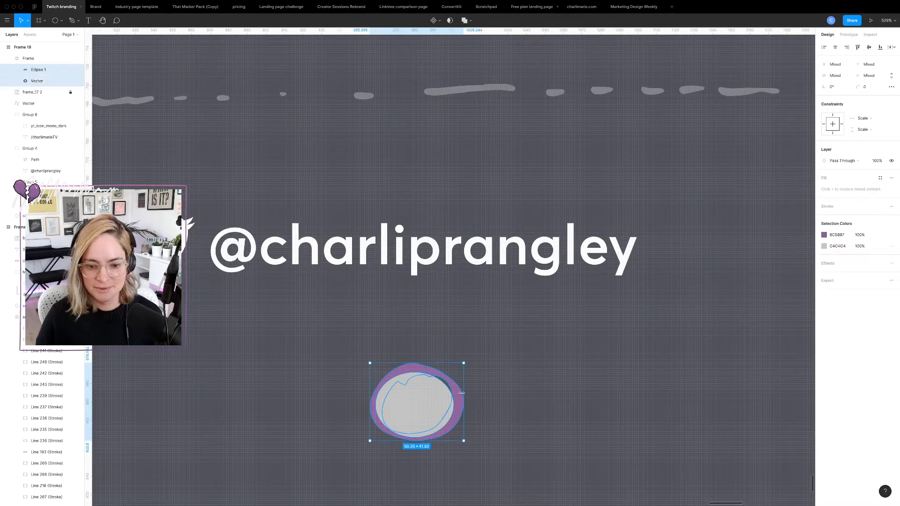
{"action": "left_click", "coordinate": [465, 20]}
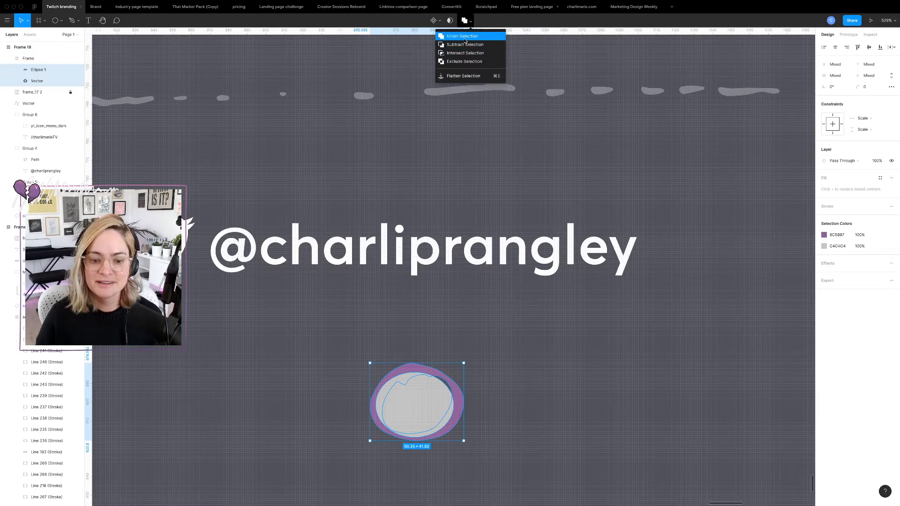
{"action": "left_click", "coordinate": [457, 38]}
{"action": "left_click", "coordinate": [824, 189]}
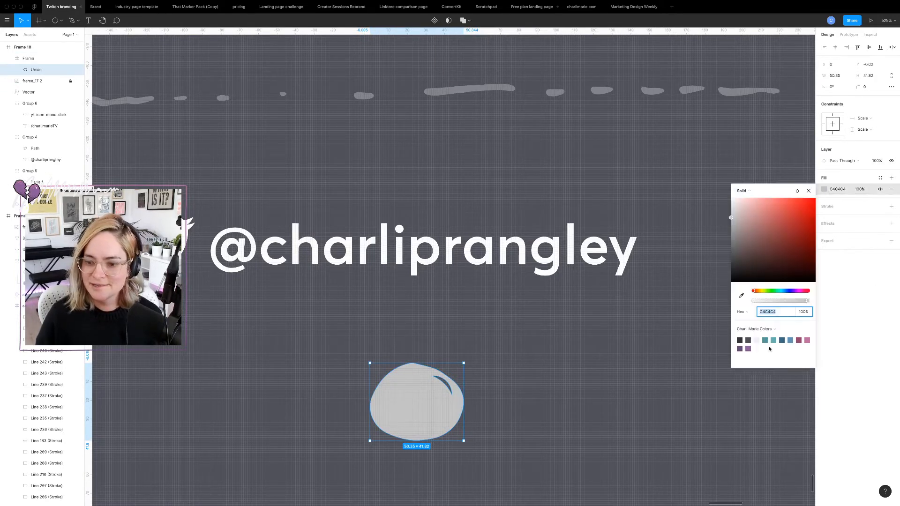
{"action": "left_click", "coordinate": [748, 349]}
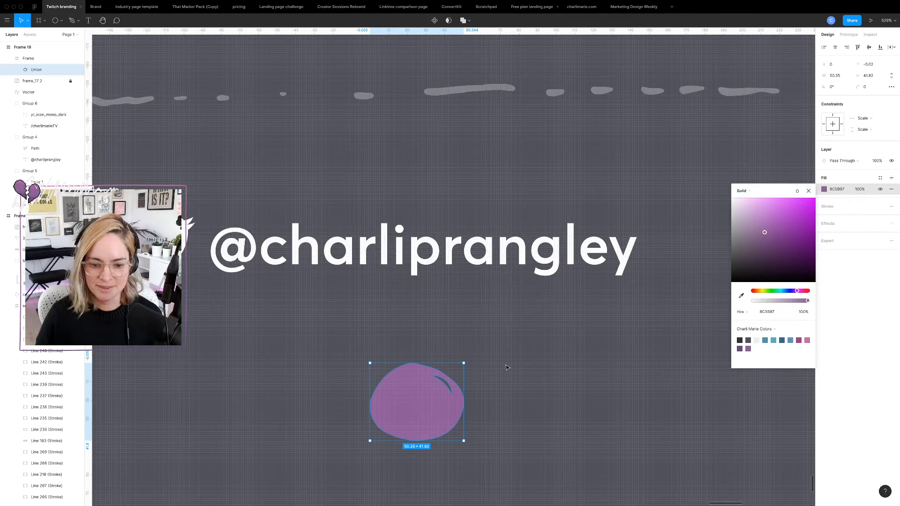
{"action": "left_click", "coordinate": [506, 368]}
{"action": "scroll", "coordinate": [506, 367], "scroll_direction": "down", "scroll_amount": 10}
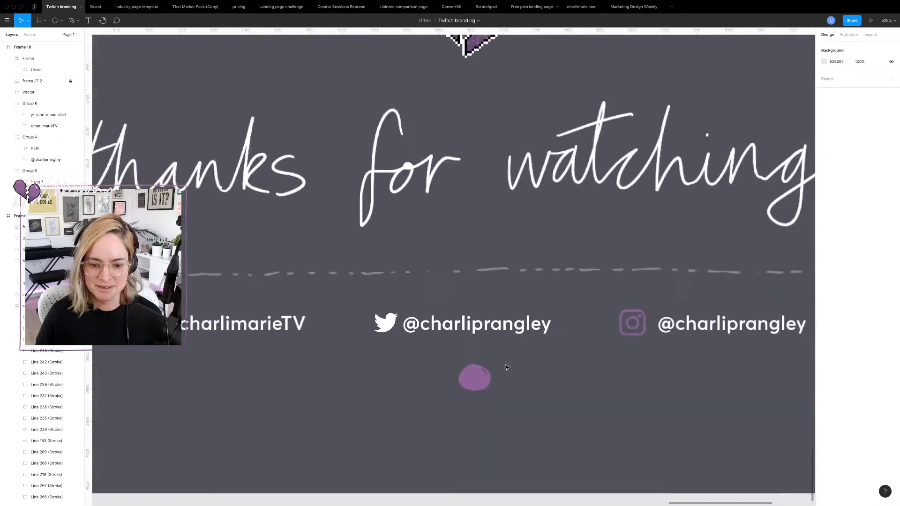
Change the Instagram icon's colour to white.
{"action": "left_click", "coordinate": [629, 323]}
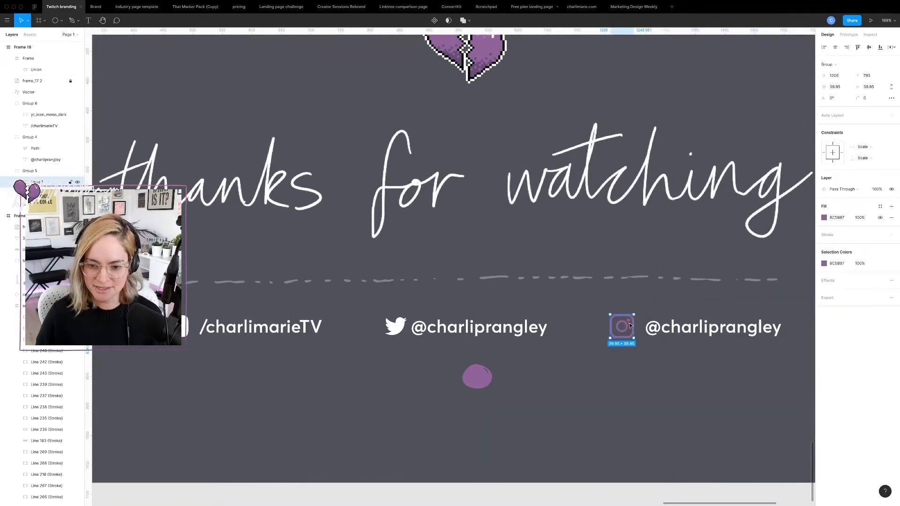
{"action": "left_click", "coordinate": [824, 263]}
{"action": "left_click", "coordinate": [756, 415]}
{"action": "left_click", "coordinate": [539, 368]}
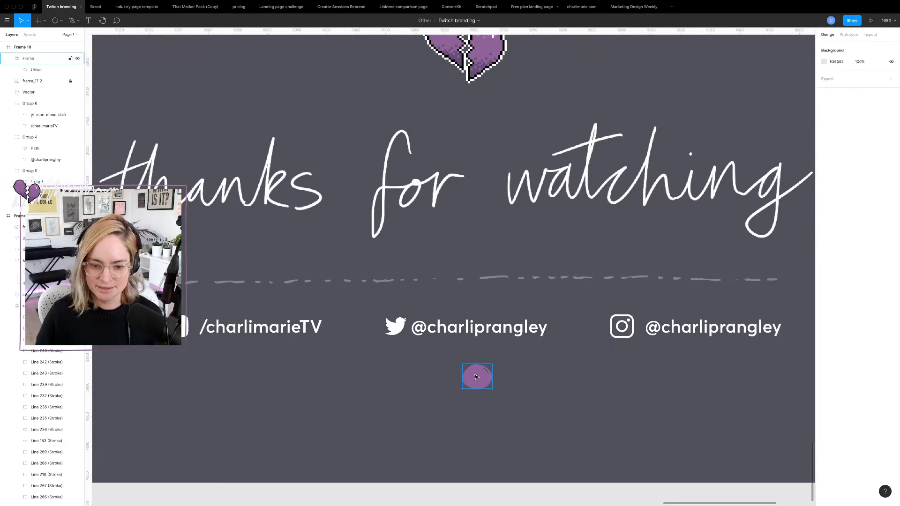
Move the purple hand-drawn circle over the Instagram icon and send it to the back, behind the icon.
{"action": "left_click_drag", "start_coordinate": [477, 377], "coordinate": [639, 346]}
{"action": "right_click", "coordinate": [632, 335]}
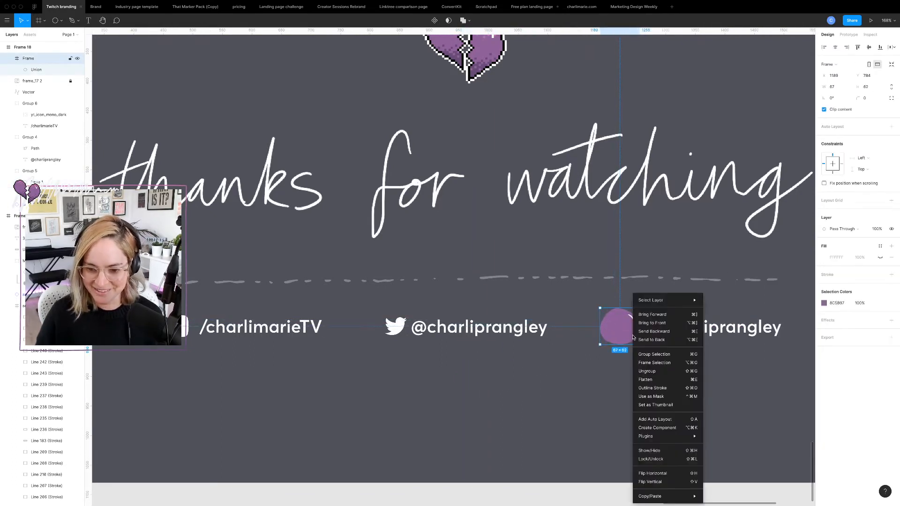
{"action": "left_click", "coordinate": [636, 338]}
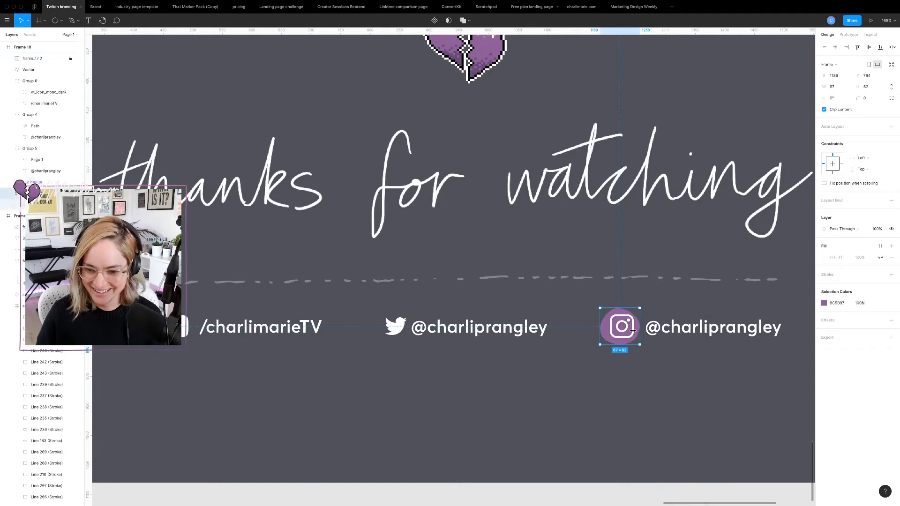
Nudge the Instagram icon and handle group slightly left to centre the icon on the purple circle.
{"action": "left_click", "coordinate": [682, 335]}
{"action": "key", "text": "Left"}
{"action": "key", "text": "Left"}
{"action": "key", "text": "Left"}
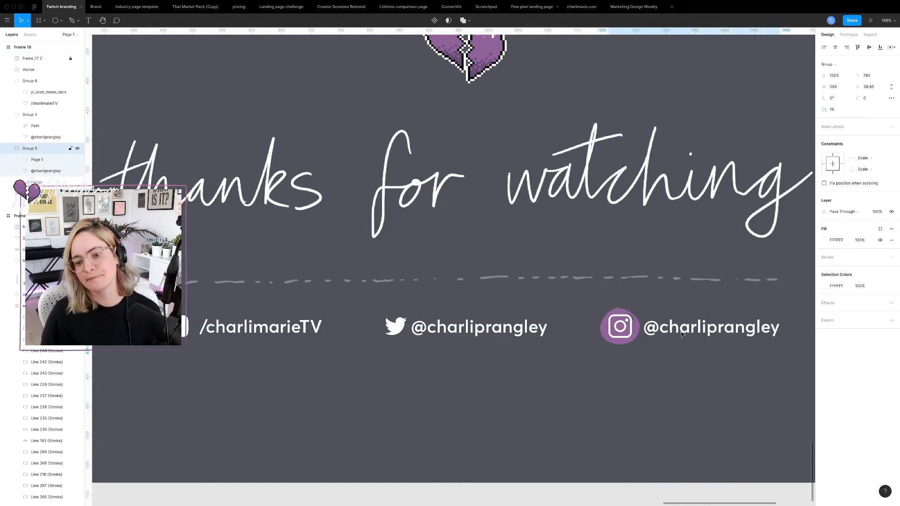
{"action": "key", "text": "Right"}
Flatten the unioned purple circle behind the Instagram icon into a single editable vector shape.
{"action": "scroll", "coordinate": [683, 335], "scroll_direction": "up", "scroll_amount": 5}
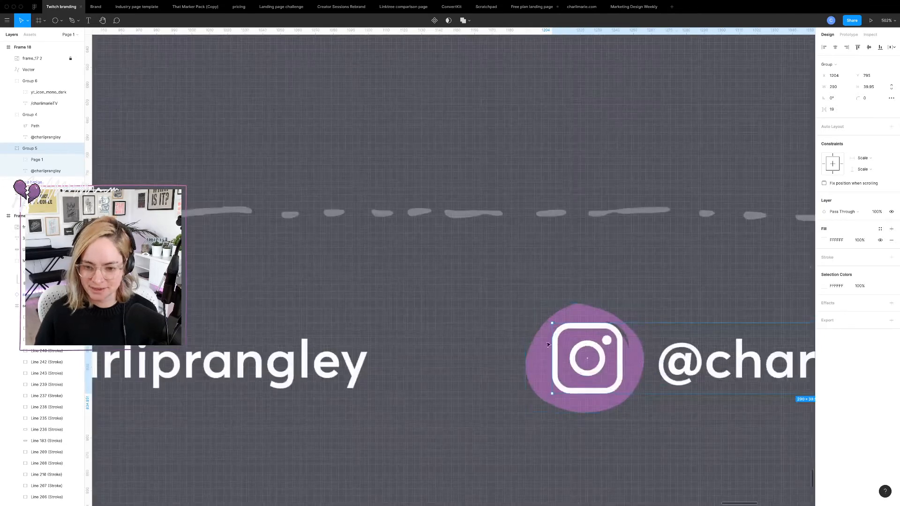
{"action": "double_click", "coordinate": [630, 344]}
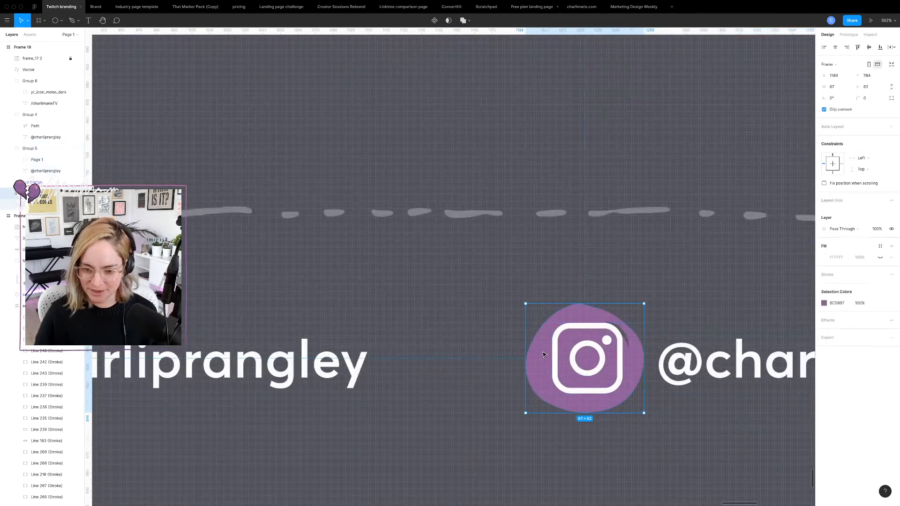
{"action": "double_click", "coordinate": [635, 347]}
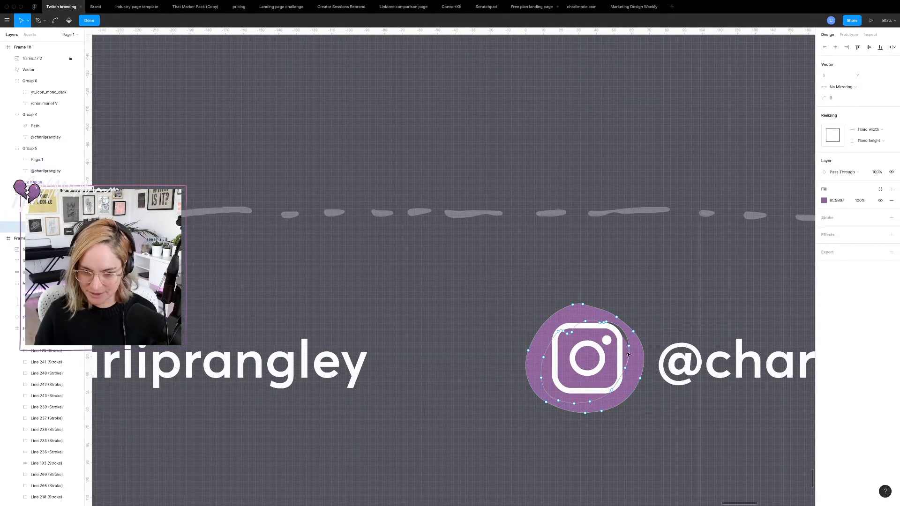
{"action": "key", "text": "Escape"}
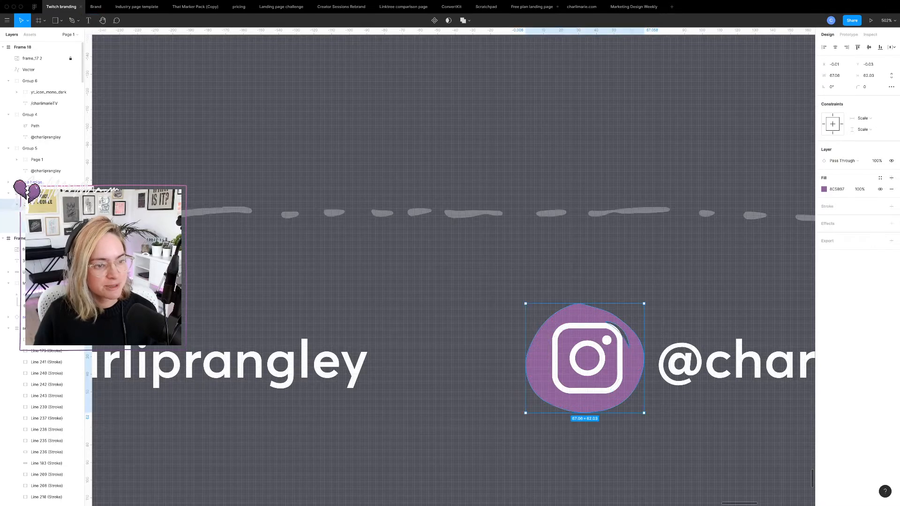
{"action": "right_click", "coordinate": [36, 205]}
{"action": "key", "text": "Escape"}
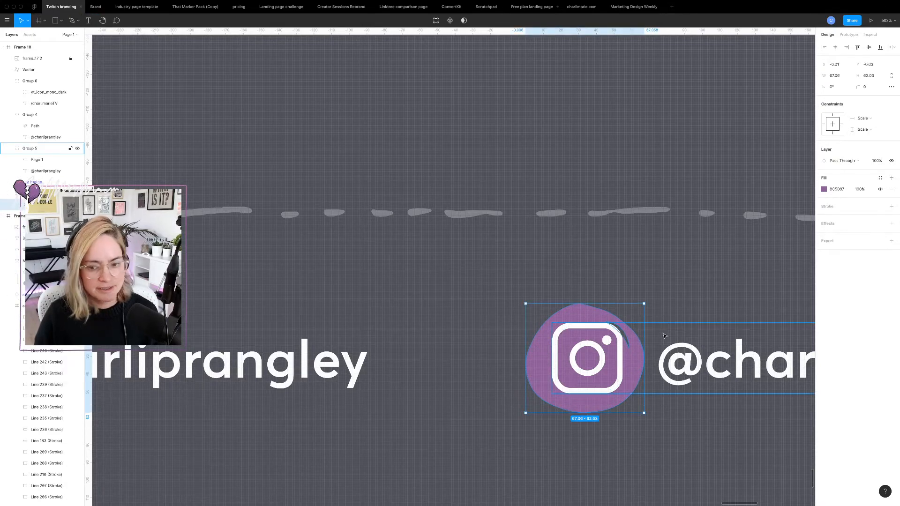
Delete the leftover inner points of the purple circle to close the sliver-shaped gap beside the Instagram icon.
{"action": "scroll", "coordinate": [608, 387], "scroll_direction": "up", "scroll_amount": 5}
{"action": "double_click", "coordinate": [616, 384]}
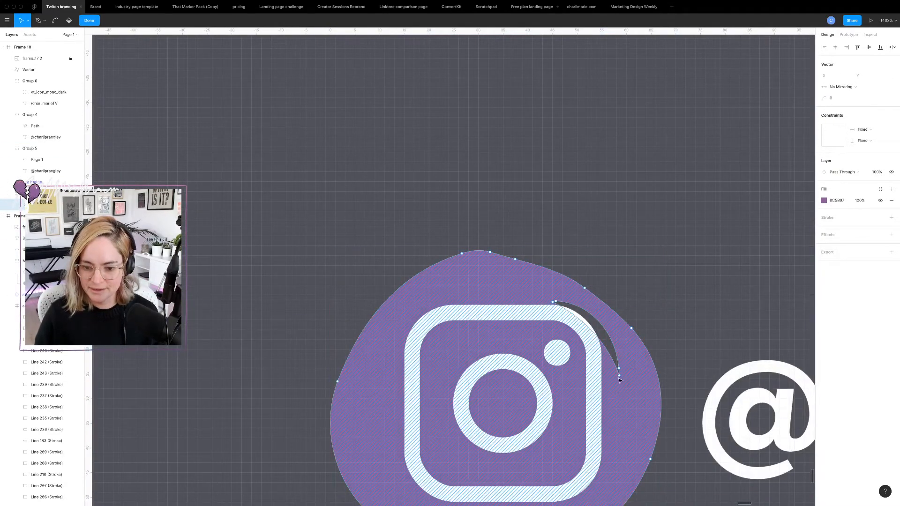
{"action": "left_click", "coordinate": [619, 376]}
{"action": "key", "text": "BackSpace"}
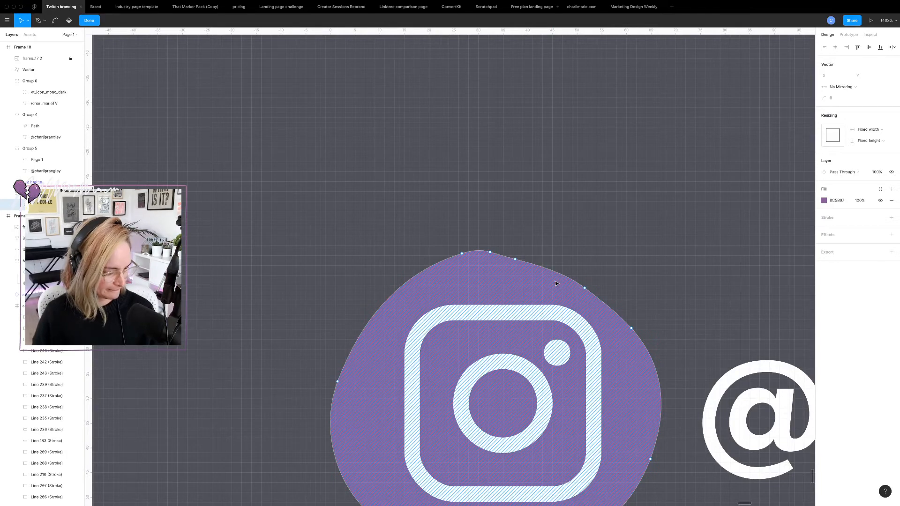
{"action": "scroll", "coordinate": [555, 283], "scroll_direction": "down", "scroll_amount": 5}
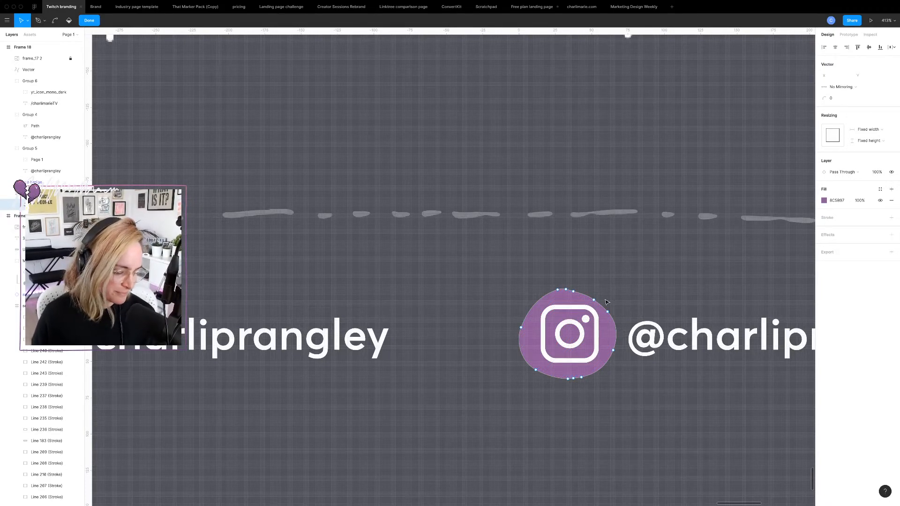
{"action": "scroll", "coordinate": [640, 294], "scroll_direction": "down", "scroll_amount": 3}
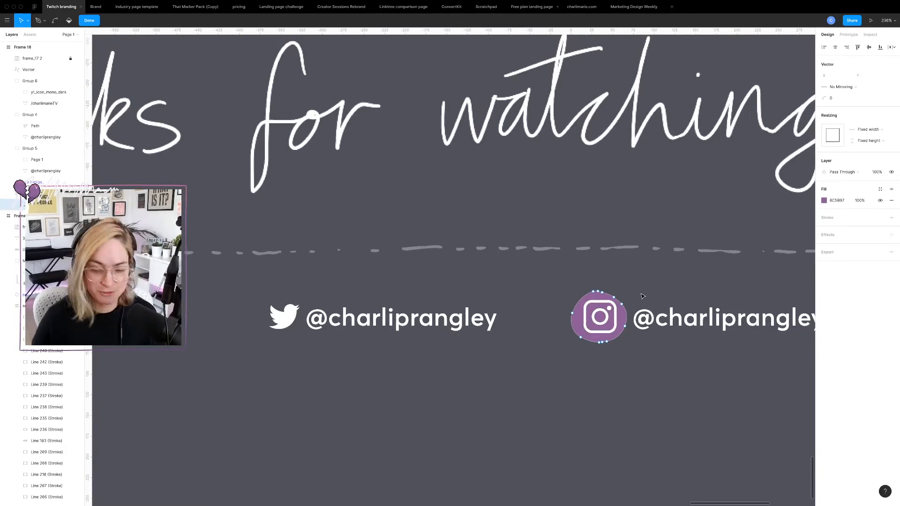
{"action": "scroll", "coordinate": [642, 286], "scroll_direction": "down", "scroll_amount": 5}
{"action": "key", "text": "Escape"}
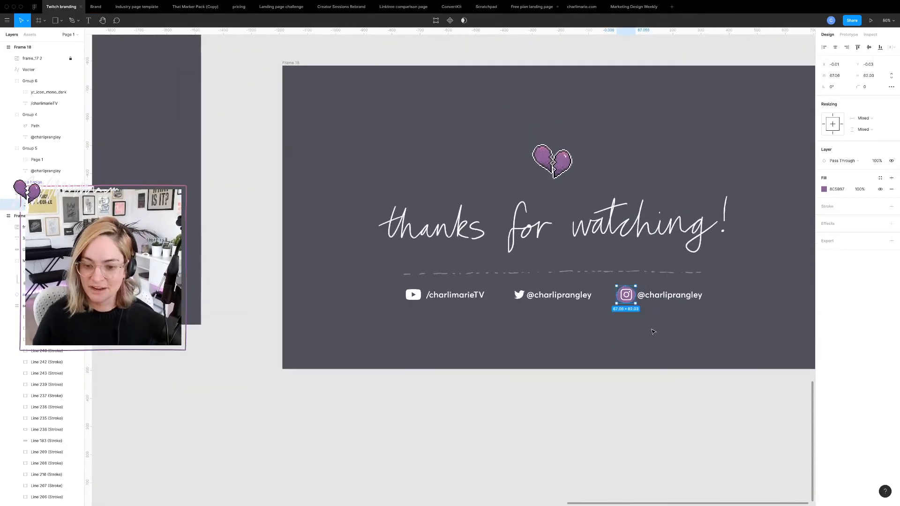
{"action": "left_click", "coordinate": [653, 333]}
Nudge the Instagram handle text about 5 px right, away from the purple circle, keeping it level with the Twitter handle.
{"action": "scroll", "coordinate": [649, 307], "scroll_direction": "up", "scroll_amount": 5}
{"action": "left_click", "coordinate": [649, 277]}
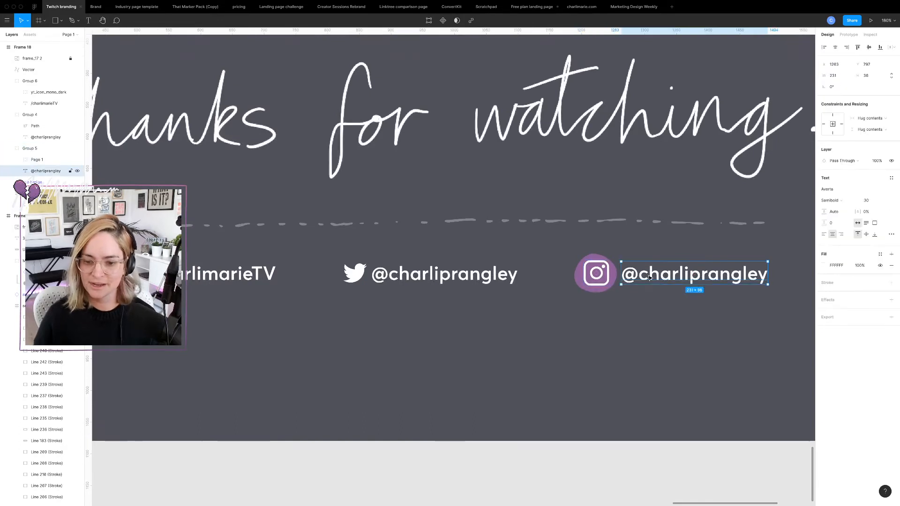
{"action": "key", "text": "Right"}
{"action": "key", "text": "Up"}
{"action": "key", "text": "Right"}
{"action": "key", "text": "Right"}
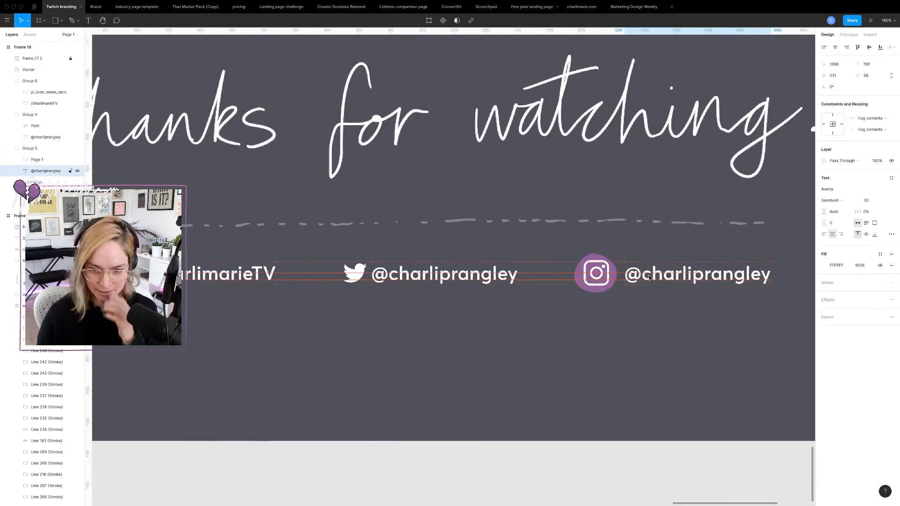
Duplicate the purple blob behind the Instagram icon and place the copy behind the Twitter icon.
{"action": "left_click", "coordinate": [576, 275]}
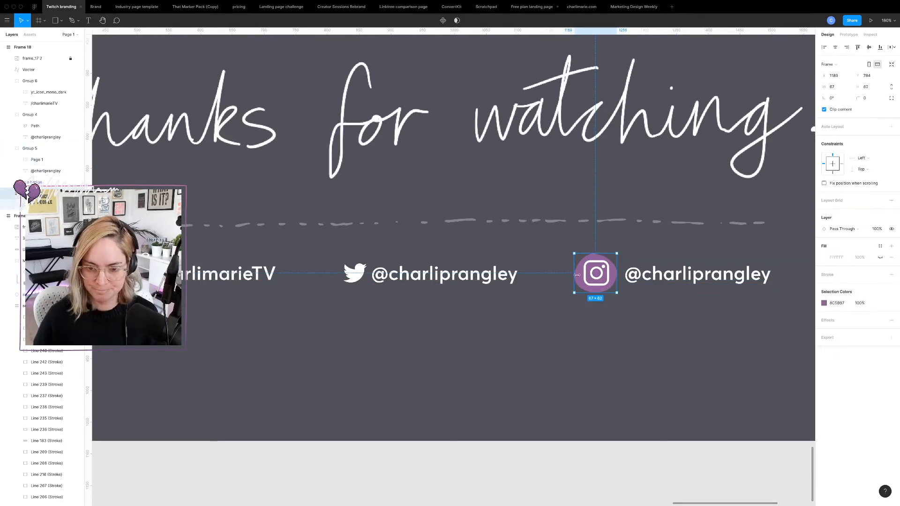
{"action": "left_click_drag", "start_coordinate": [47, 205], "coordinate": [47, 189]}
{"action": "left_click", "coordinate": [47, 205]}
{"action": "key", "text": "Delete"}
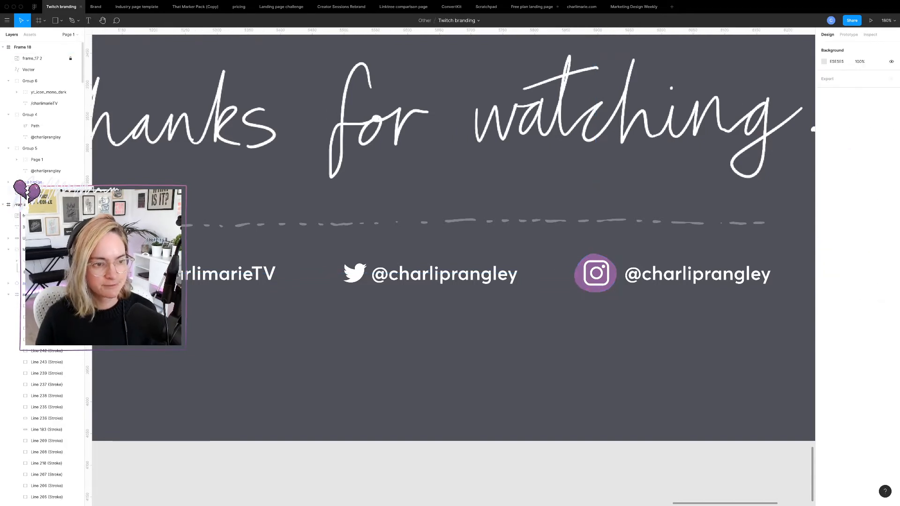
{"action": "left_click", "coordinate": [577, 280]}
{"action": "left_click_drag", "start_coordinate": [580, 280], "coordinate": [340, 272]}
{"action": "left_click", "coordinate": [437, 275]}
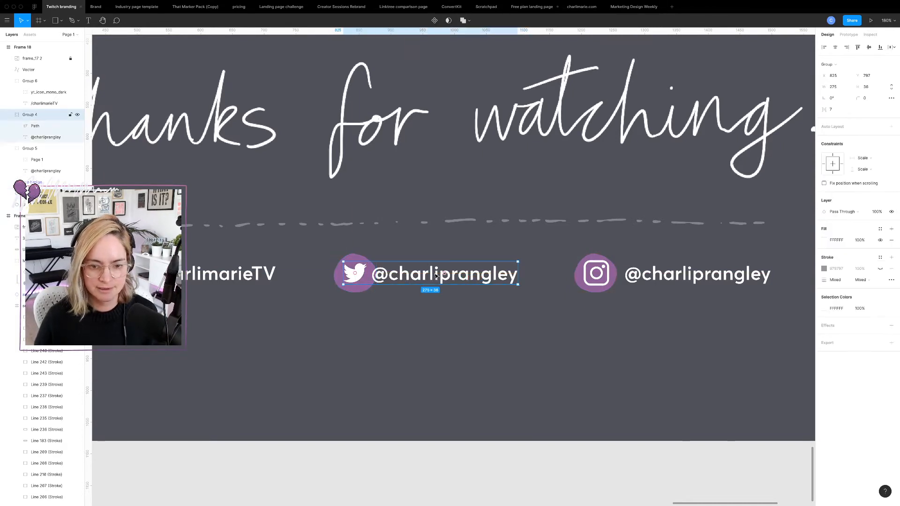
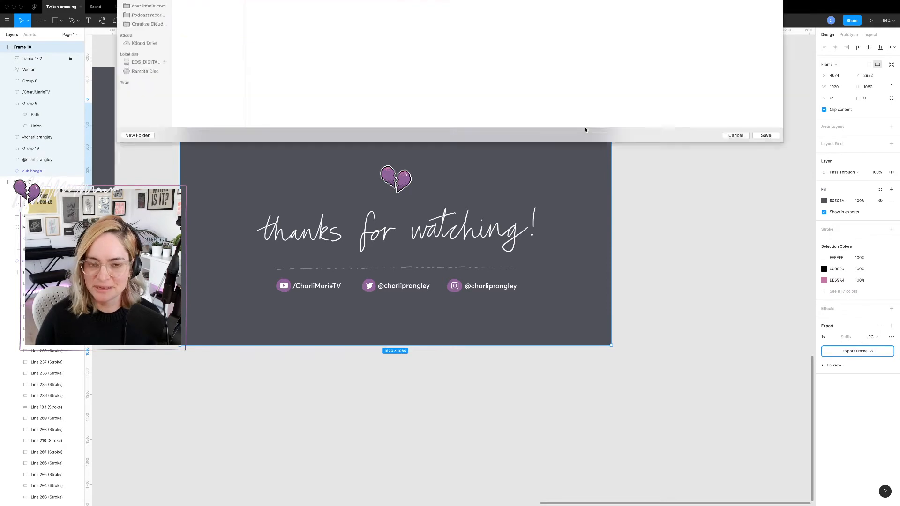
Save the exported "thanks for watching!" frame as end card.jpg in the _assets folder.
{"action": "type", "text": "end card.jpg"}
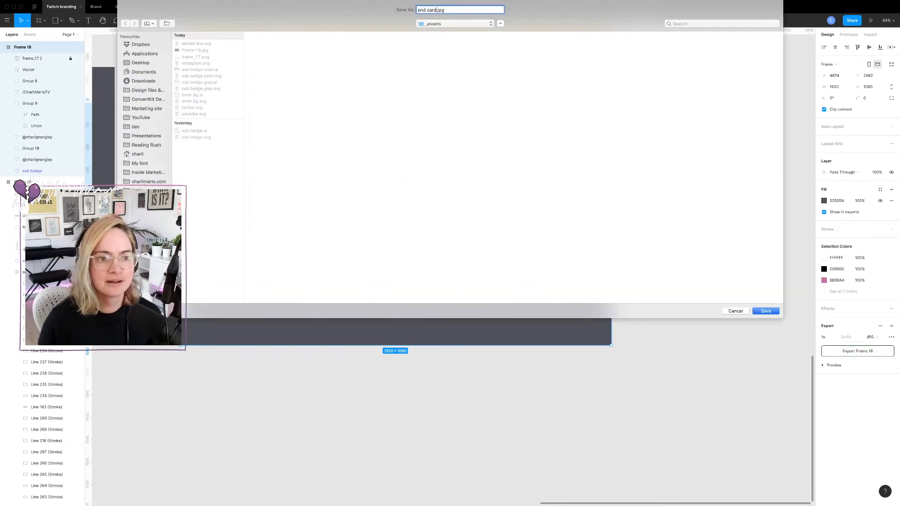
{"action": "key", "text": "Return"}
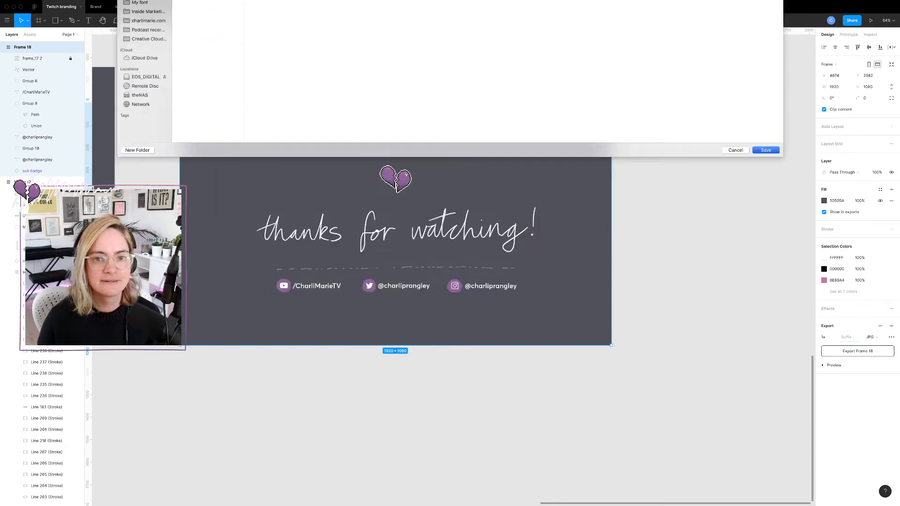
Switch to Adobe Illustrator and create a new 1920 × 1080 px RGB document from the HDV/HDTV 1080 preset.
{"action": "left_click", "coordinate": [486, 495]}
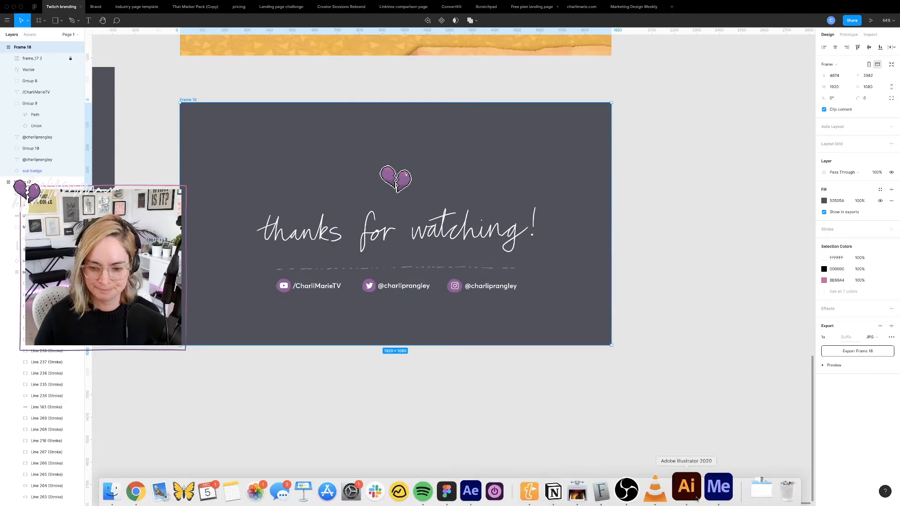
{"action": "left_click", "coordinate": [704, 490]}
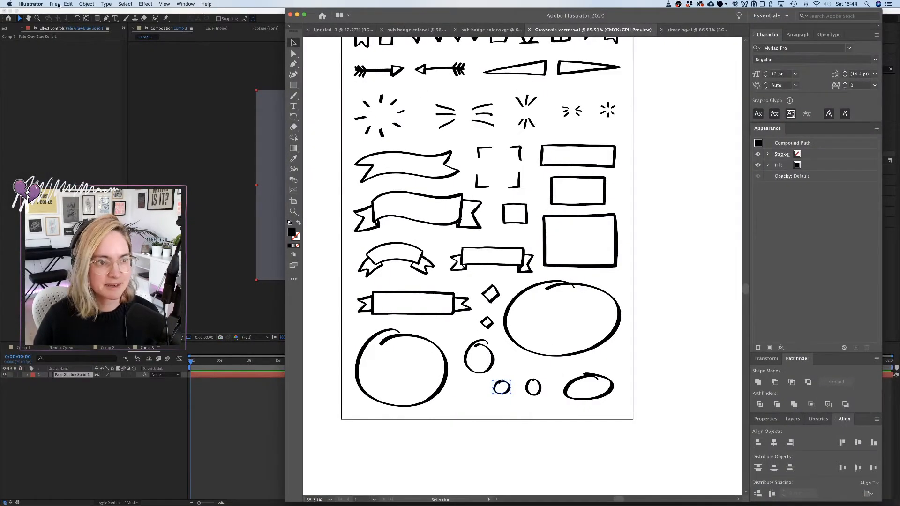
{"action": "left_click", "coordinate": [55, 4]}
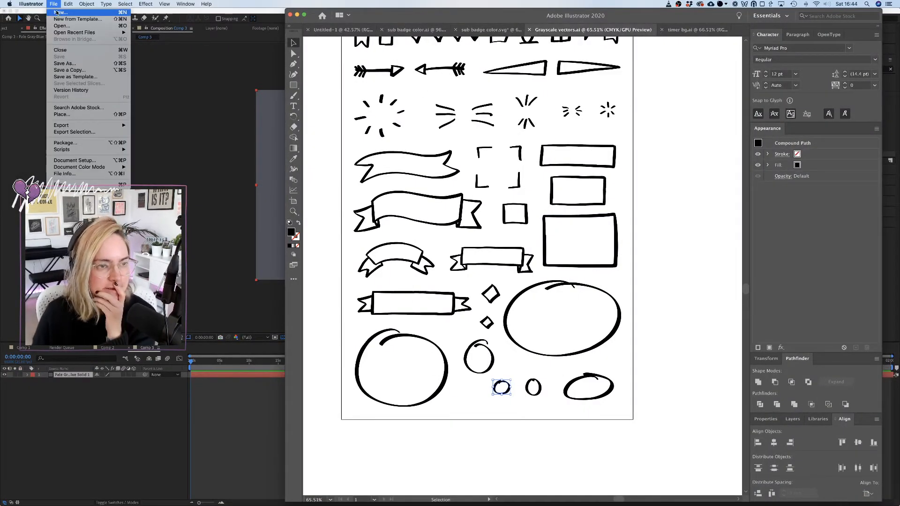
{"action": "left_click", "coordinate": [56, 12]}
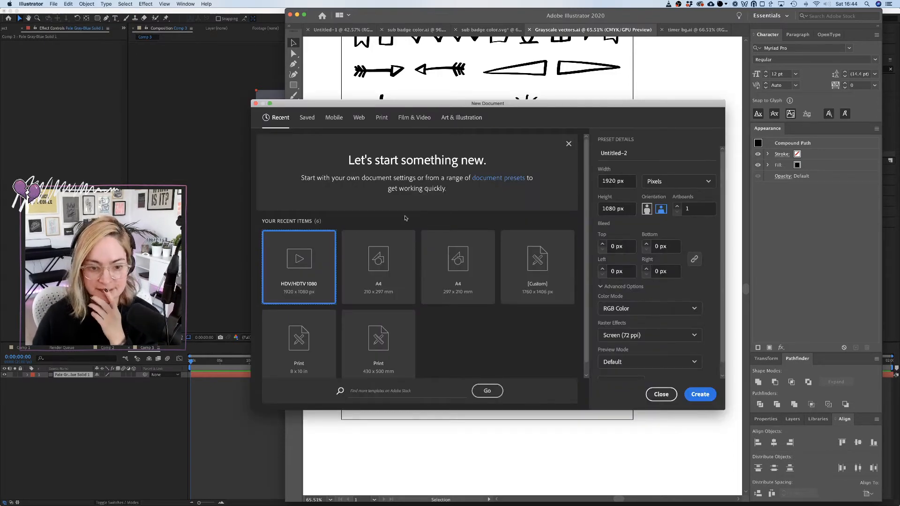
{"action": "left_click", "coordinate": [699, 394]}
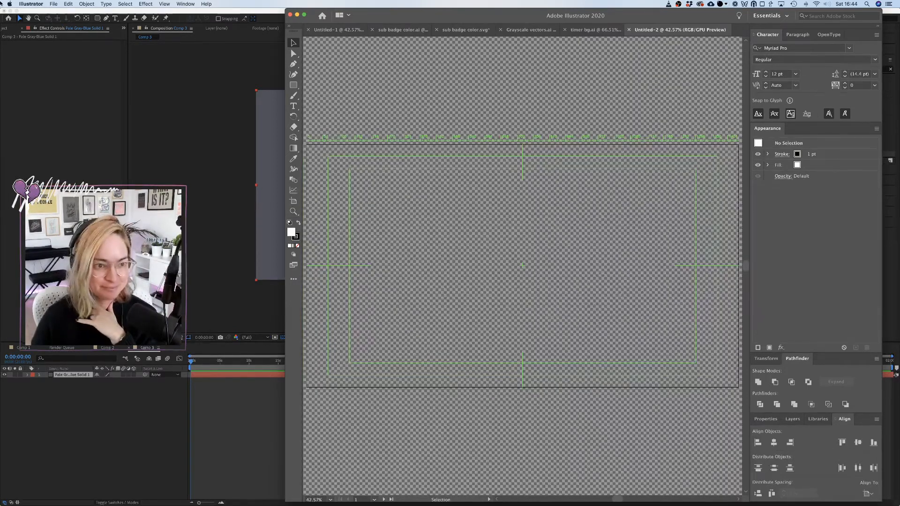
Place end card.jpg from the _assets folder into the new document and align it with the artboard.
{"action": "left_click", "coordinate": [126, 488]}
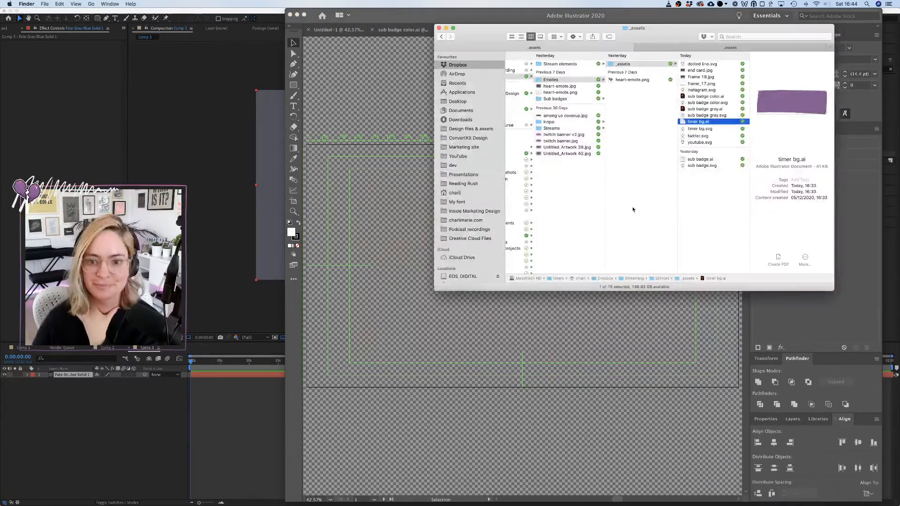
{"action": "left_click", "coordinate": [698, 71]}
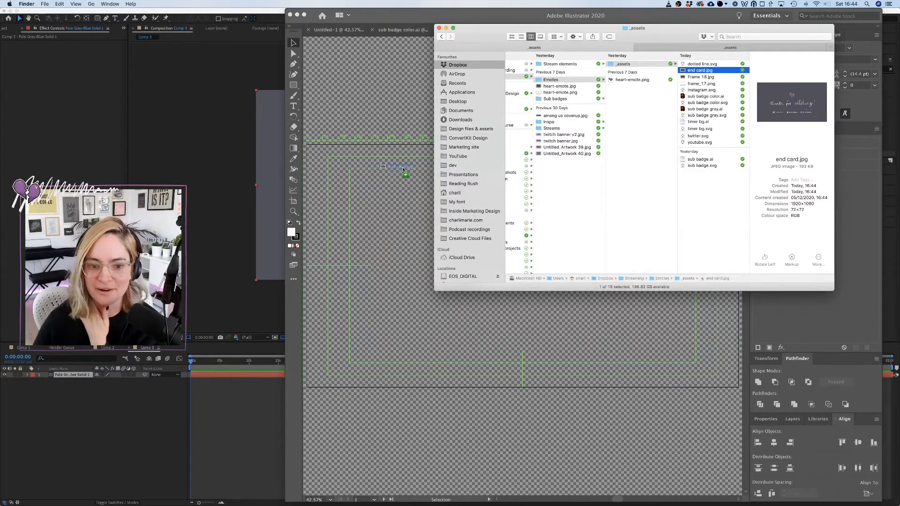
{"action": "left_click_drag", "start_coordinate": [403, 170], "coordinate": [403, 171]}
{"action": "left_click_drag", "start_coordinate": [390, 213], "coordinate": [535, 266]}
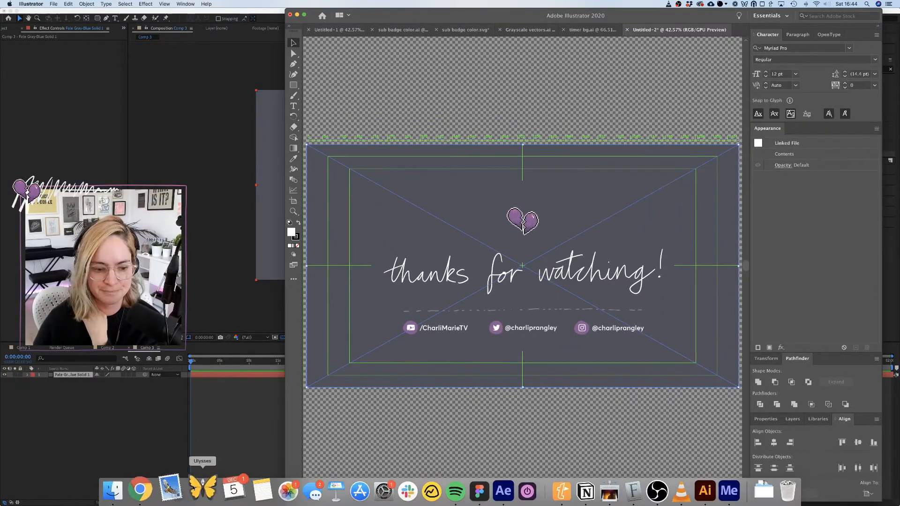
Open dotted line.svg from the _assets folder in Illustrator and group all of its dashes.
{"action": "left_click", "coordinate": [113, 490]}
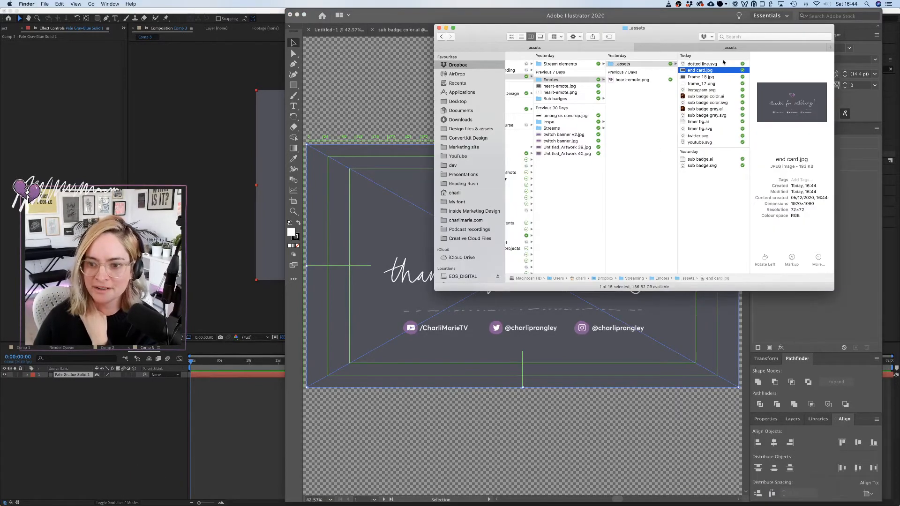
{"action": "left_click", "coordinate": [708, 64]}
{"action": "left_click_drag", "start_coordinate": [706, 68], "coordinate": [689, 497]}
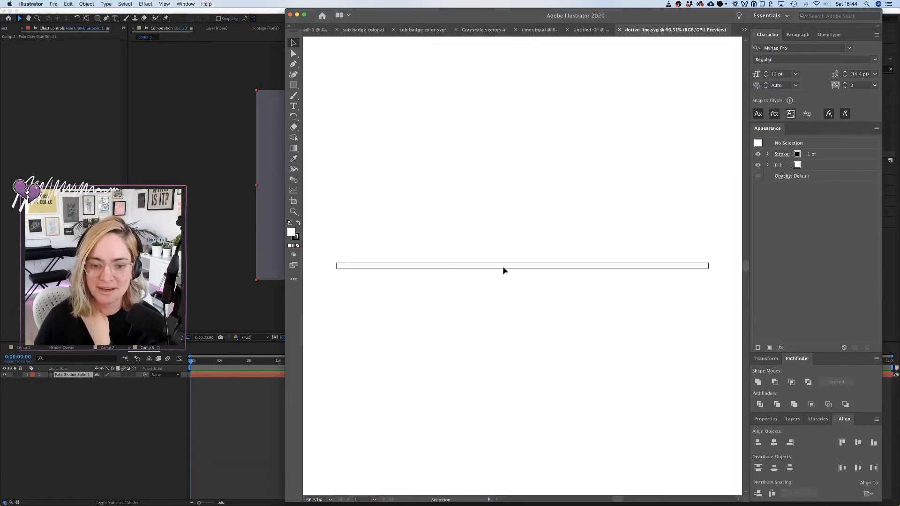
{"action": "left_click", "coordinate": [503, 266]}
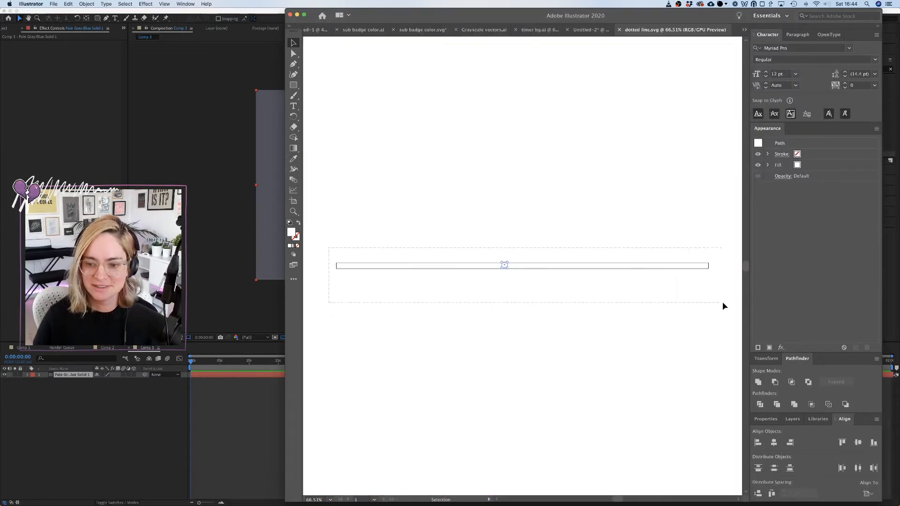
{"action": "left_click_drag", "start_coordinate": [722, 303], "coordinate": [724, 303]}
{"action": "key", "text": "super+g"}
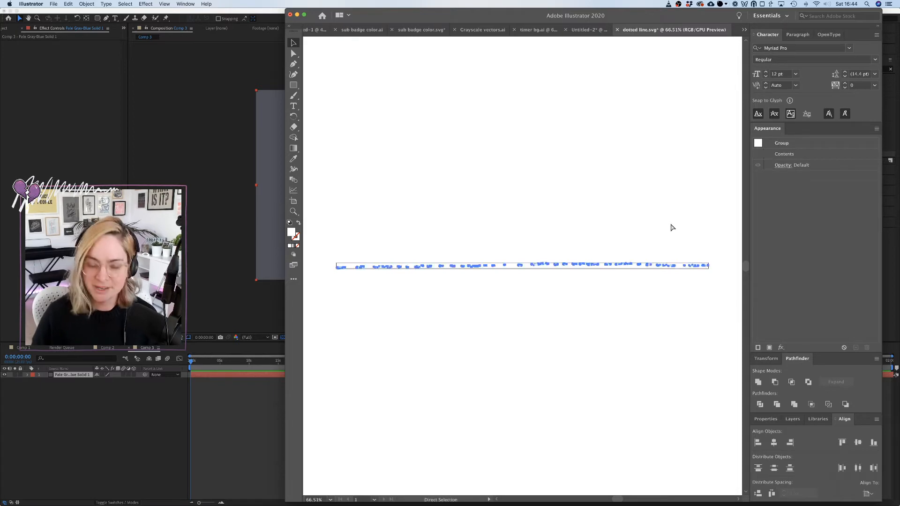
Paste the grouped dotted line into the Untitled-2 document and position it exactly over the end card's dashed line.
{"action": "left_click", "coordinate": [589, 30]}
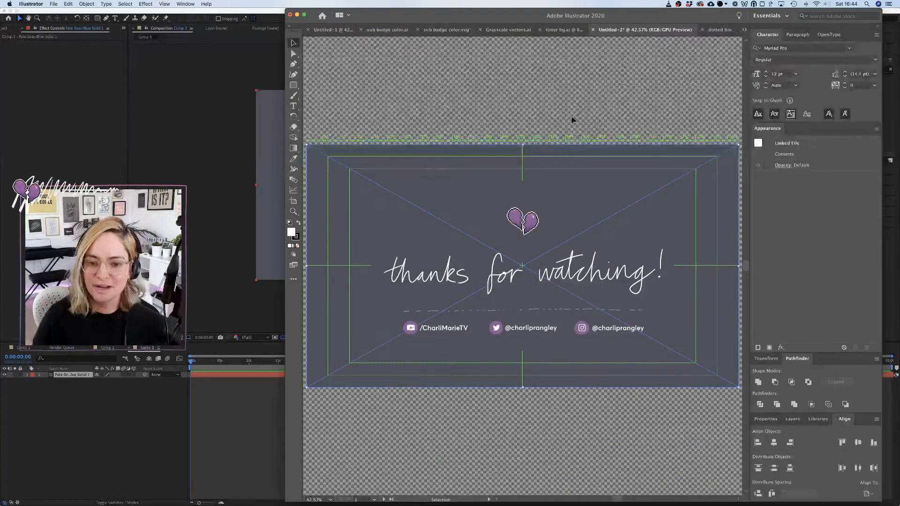
{"action": "key", "text": "v"}
{"action": "key", "text": "super+v"}
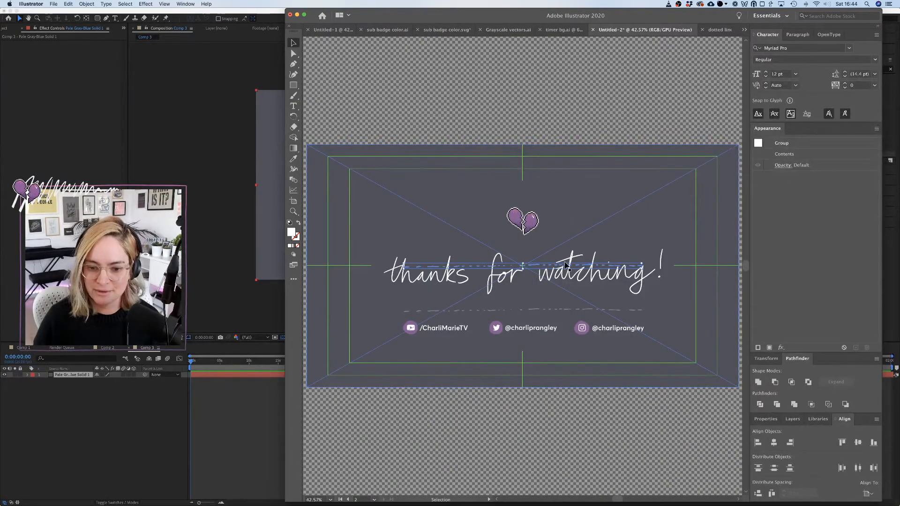
{"action": "left_click_drag", "start_coordinate": [565, 265], "coordinate": [563, 312]}
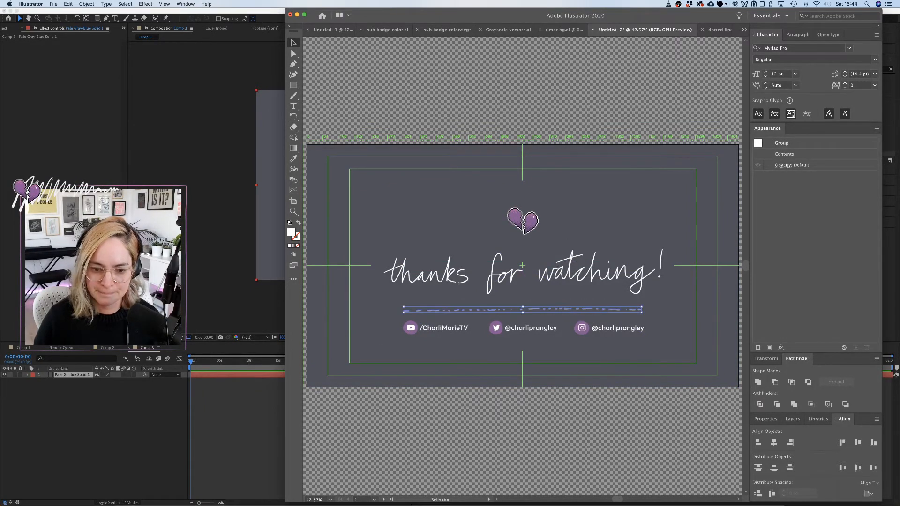
Open twitter.svg from the _assets folder in Illustrator and copy the whole icon.
{"action": "mouse_move", "coordinate": [416, 498]}
{"action": "left_click", "coordinate": [113, 492]}
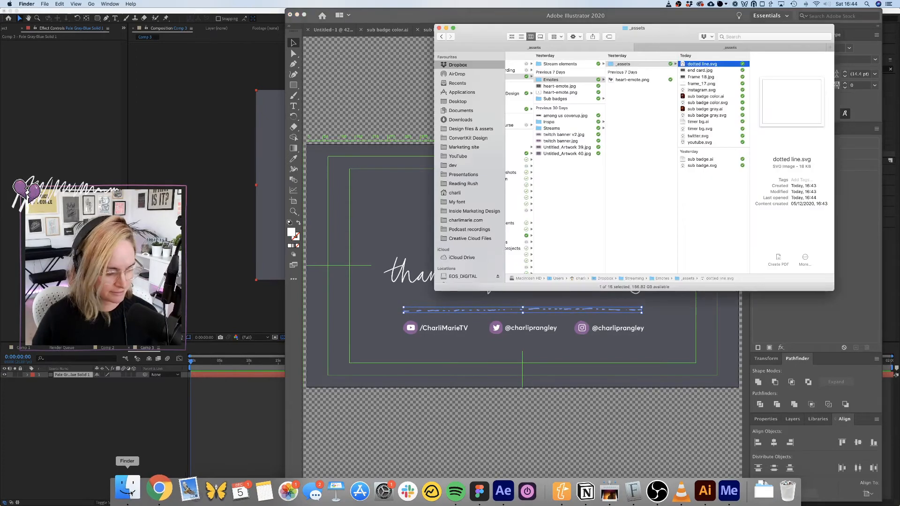
{"action": "left_click_drag", "start_coordinate": [699, 136], "coordinate": [703, 490]}
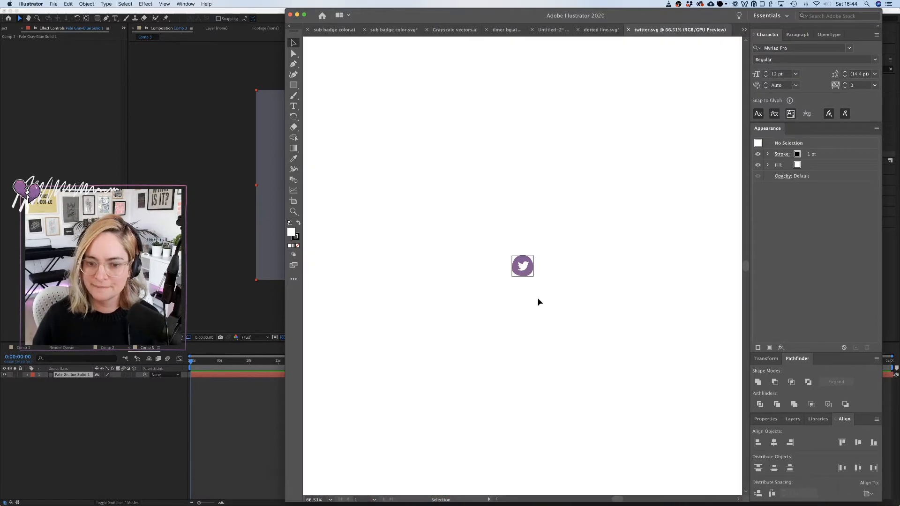
{"action": "left_click", "coordinate": [520, 264]}
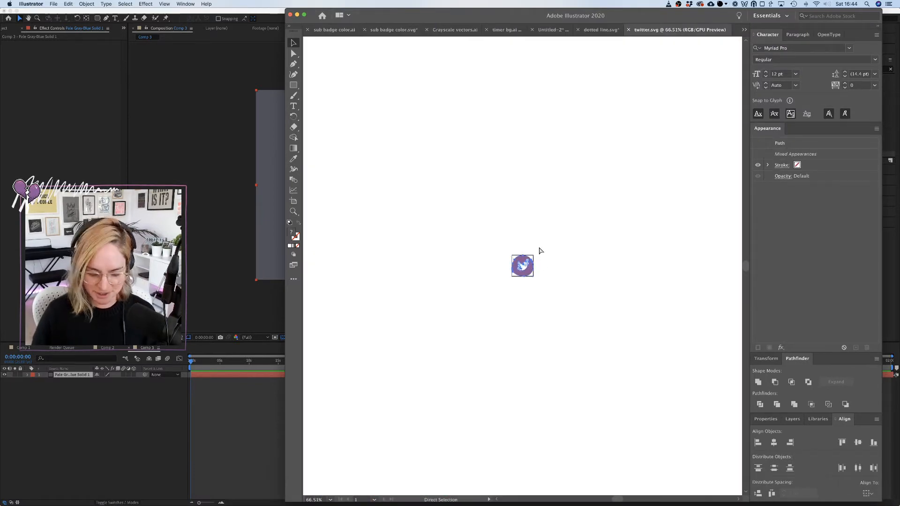
Paste the Twitter icon into the Untitled-2 document and position it over the end card's Twitter icon.
{"action": "left_click", "coordinate": [553, 29]}
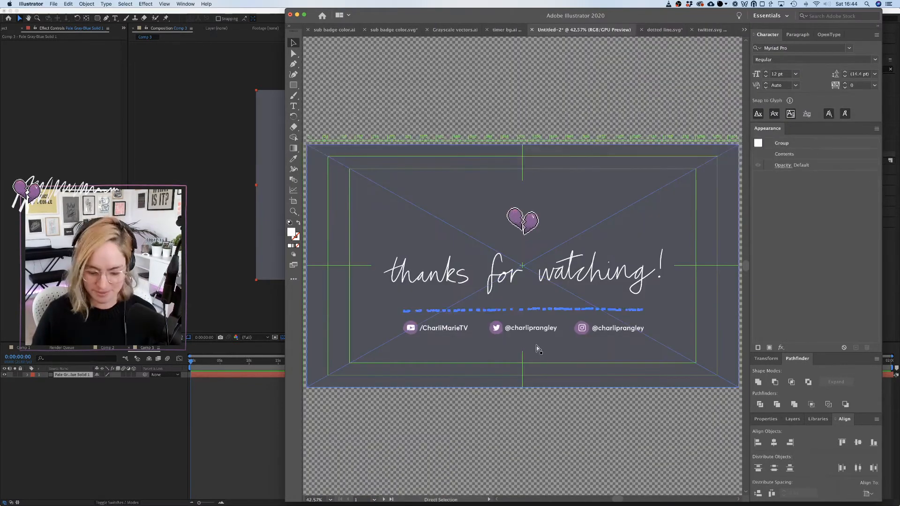
{"action": "key", "text": "super+v"}
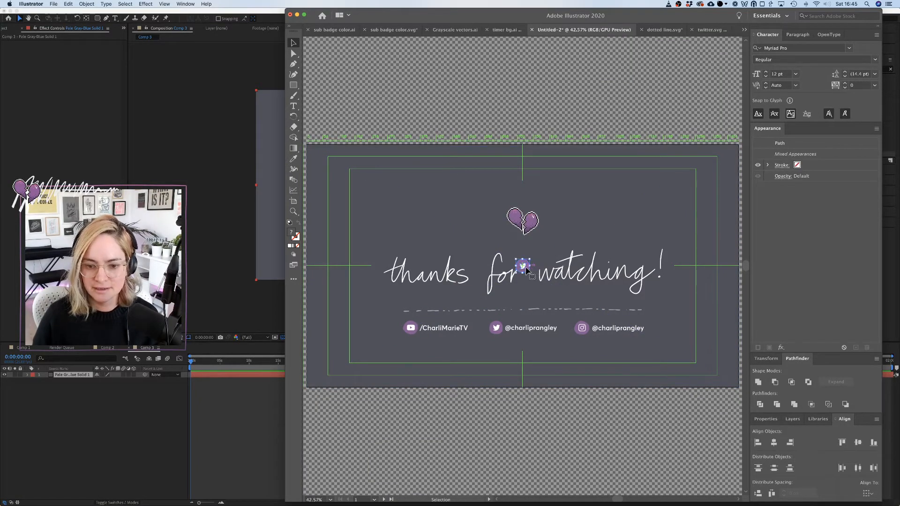
{"action": "left_click_drag", "start_coordinate": [527, 270], "coordinate": [500, 329]}
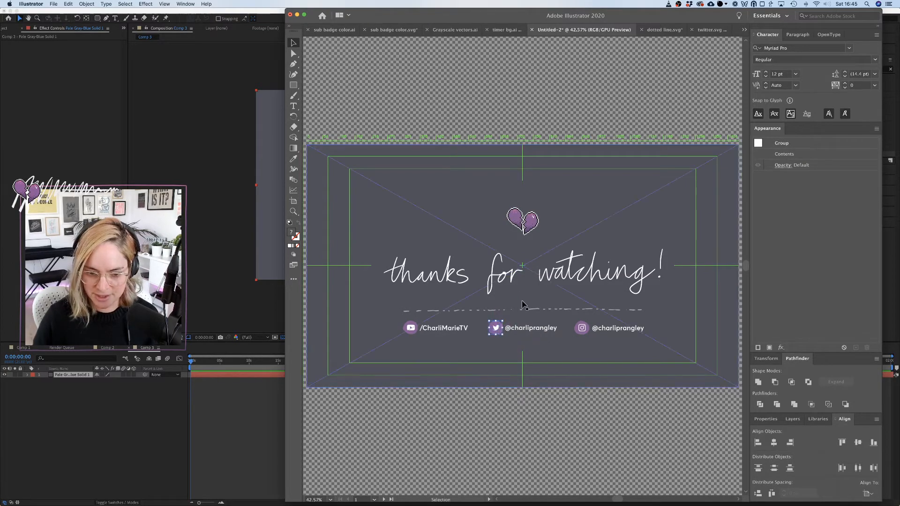
Add five new layers, Layer 2 to Layer 6, above Layer 1.
{"action": "left_click", "coordinate": [792, 419]}
{"action": "left_click", "coordinate": [855, 496]}
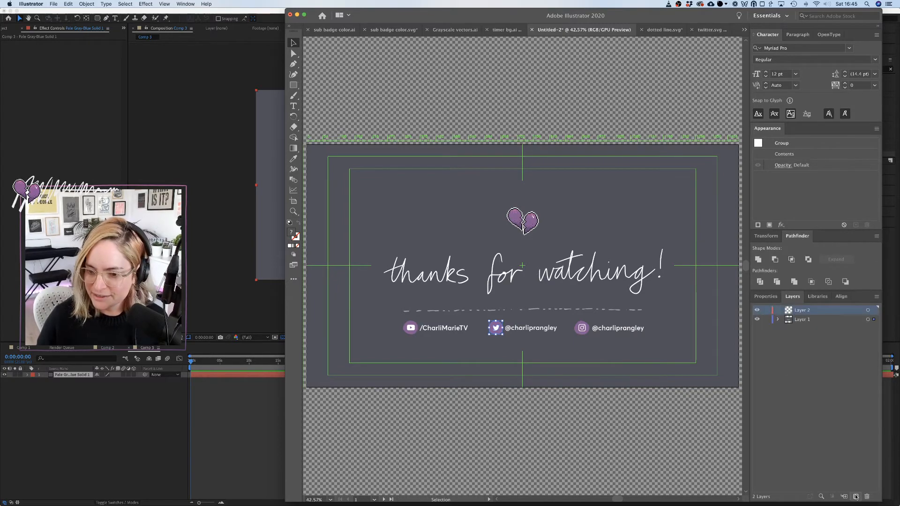
{"action": "left_click", "coordinate": [855, 496]}
{"action": "left_click", "coordinate": [855, 497]}
{"action": "left_click", "coordinate": [856, 496]}
{"action": "left_click", "coordinate": [856, 496]}
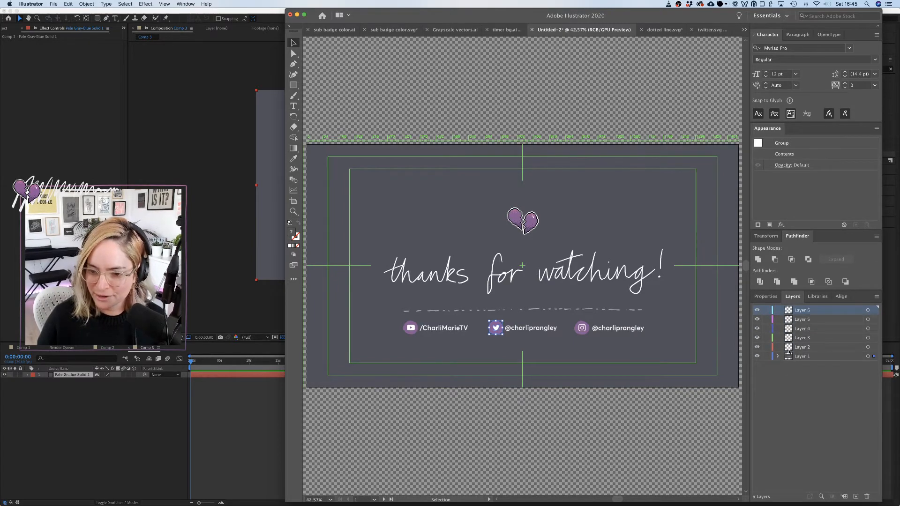
Send the dotted line group to Layer 2.
{"action": "left_click", "coordinate": [618, 312]}
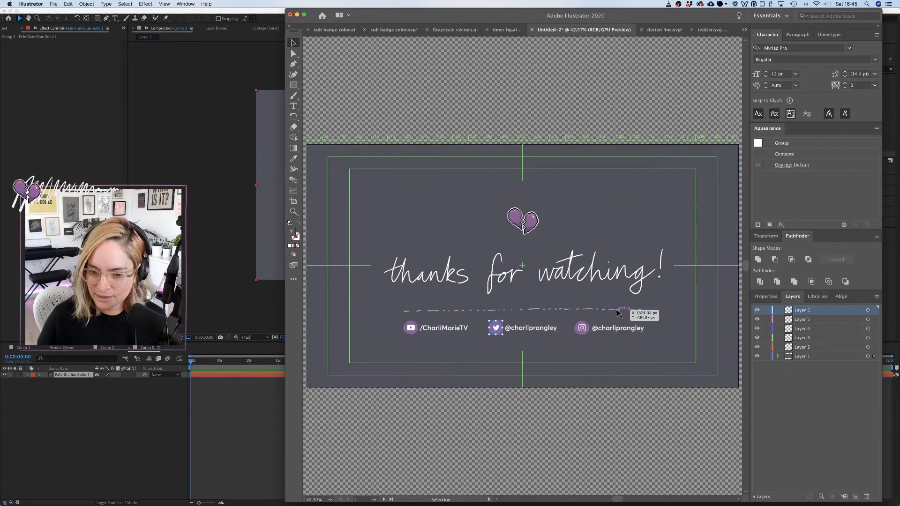
{"action": "left_click", "coordinate": [802, 347]}
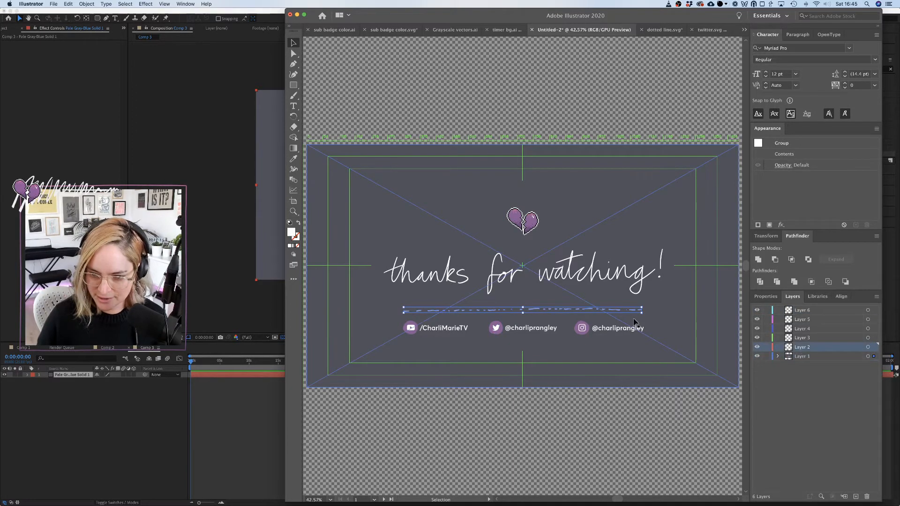
{"action": "right_click", "coordinate": [614, 311]}
{"action": "mouse_move", "coordinate": [647, 397]}
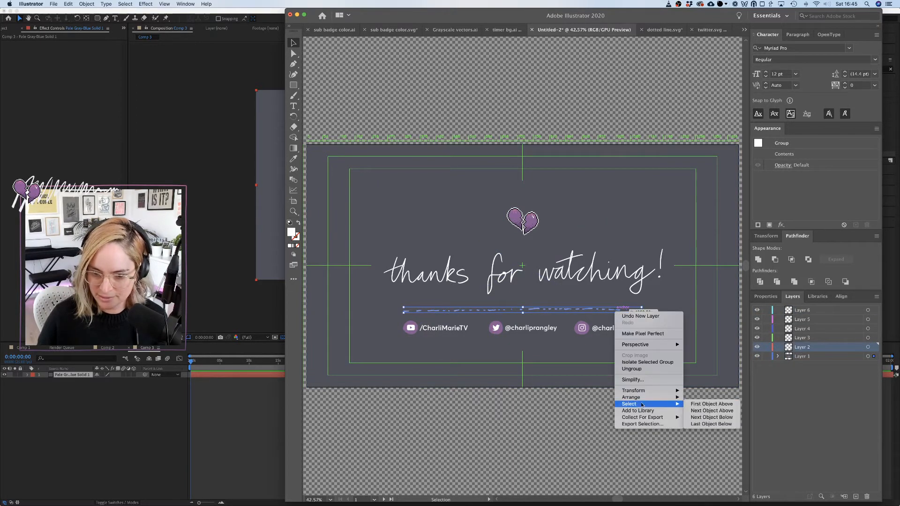
{"action": "left_click", "coordinate": [717, 428]}
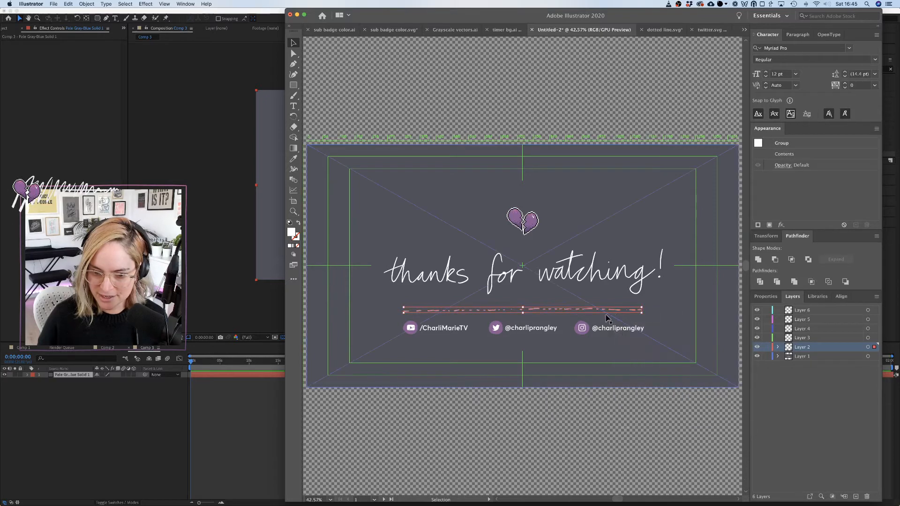
Send the pasted Twitter icon group to Layer 3.
{"action": "left_click", "coordinate": [496, 328]}
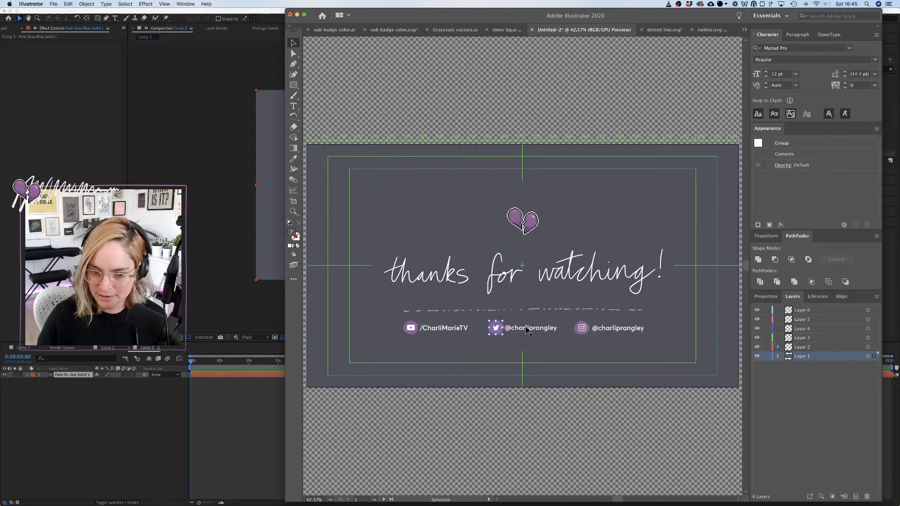
{"action": "left_click_drag", "start_coordinate": [503, 327], "coordinate": [501, 327]}
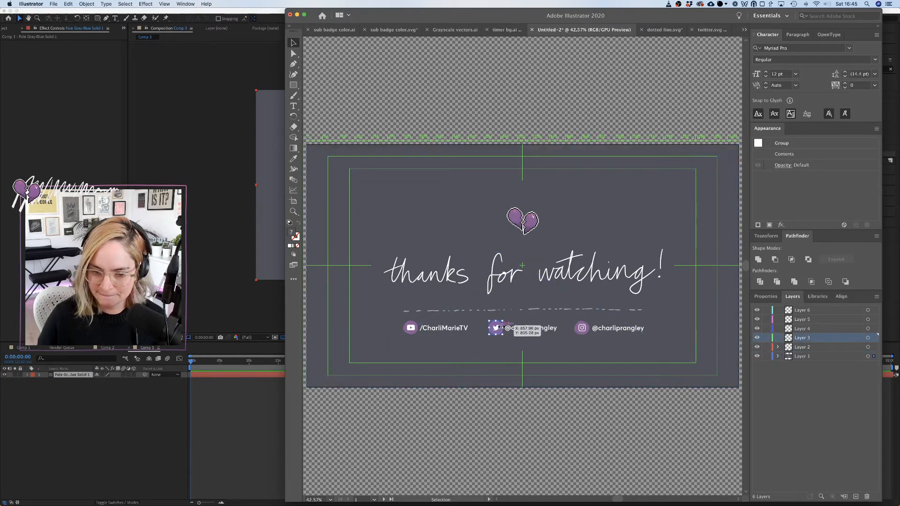
{"action": "right_click", "coordinate": [501, 327]}
{"action": "mouse_move", "coordinate": [517, 413]}
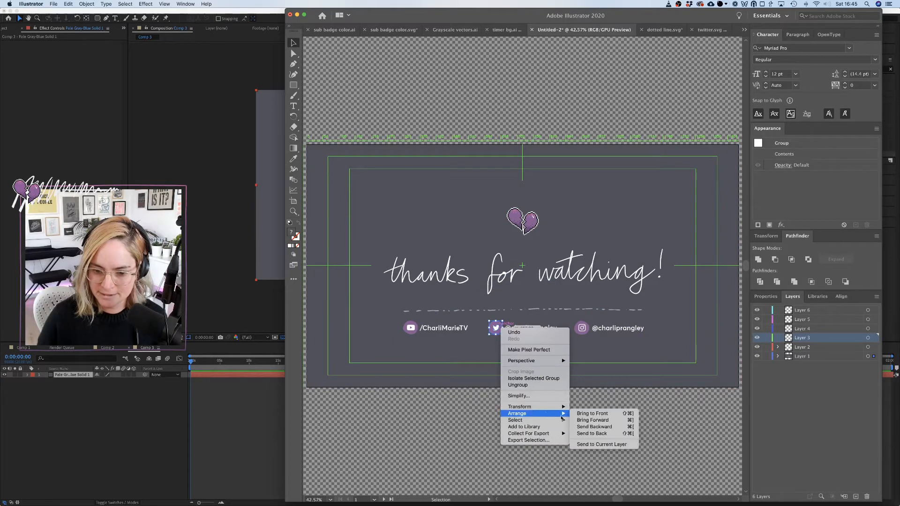
{"action": "left_click", "coordinate": [597, 445]}
Rename Layer 3, holding the Twitter icon, as "twitter" and Layer 2 as "dotted line".
{"action": "double_click", "coordinate": [803, 338]}
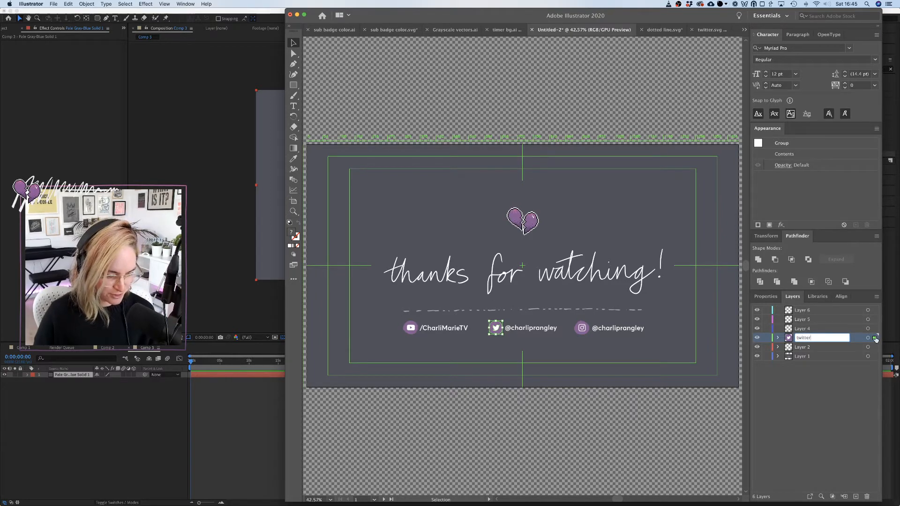
{"action": "type", "text": "twitter"}
{"action": "key", "text": "Return"}
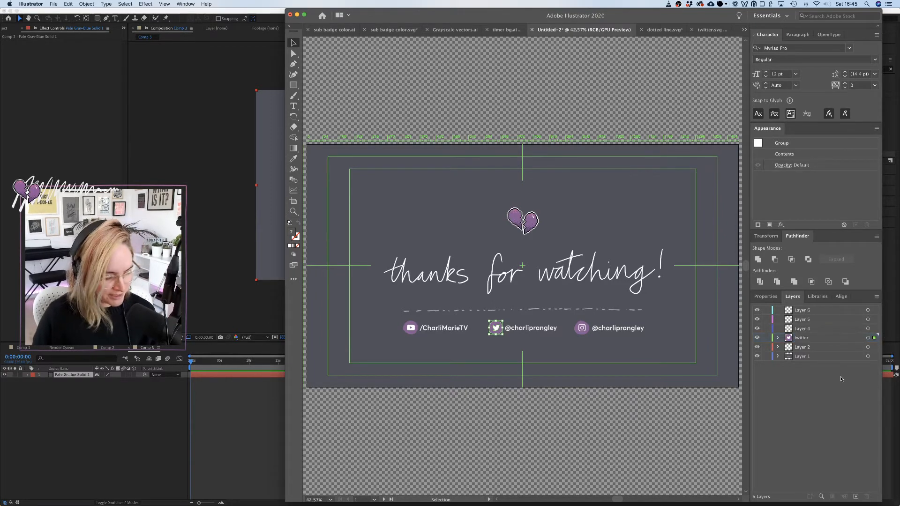
{"action": "double_click", "coordinate": [801, 348]}
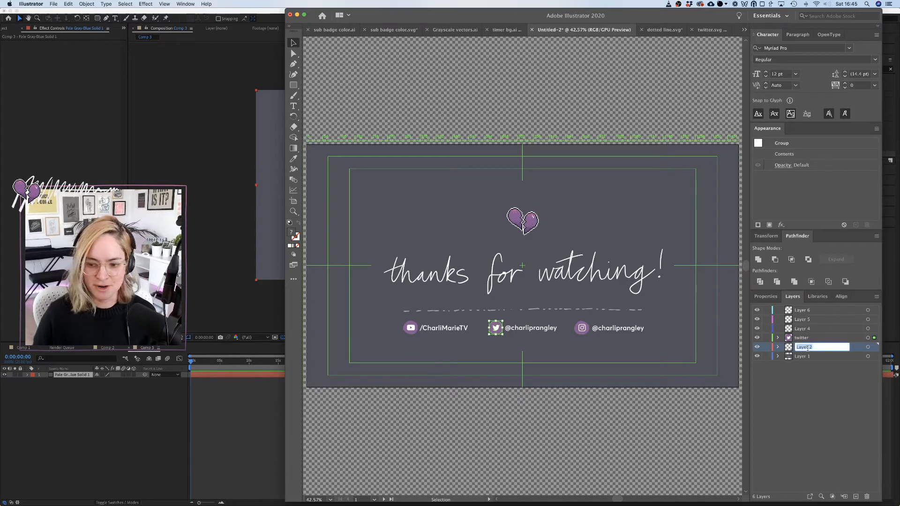
{"action": "type", "text": "dotted line"}
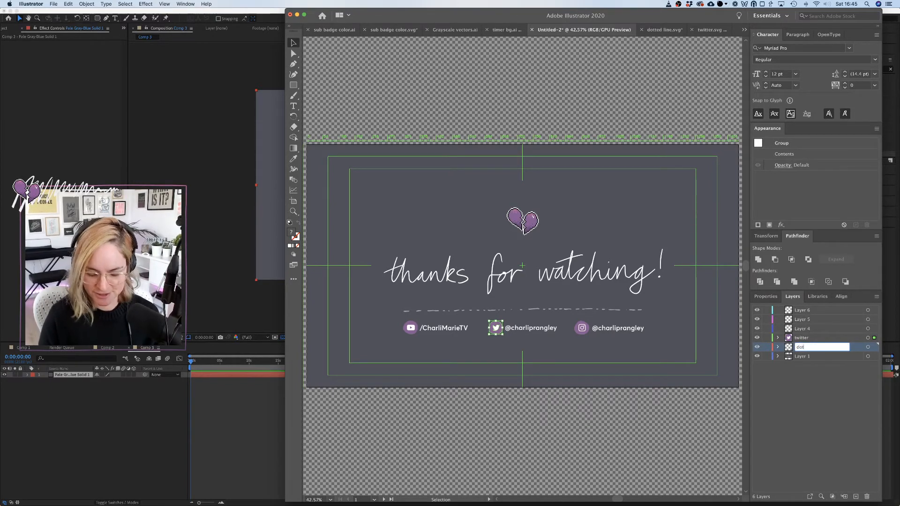
{"action": "left_click", "coordinate": [808, 397]}
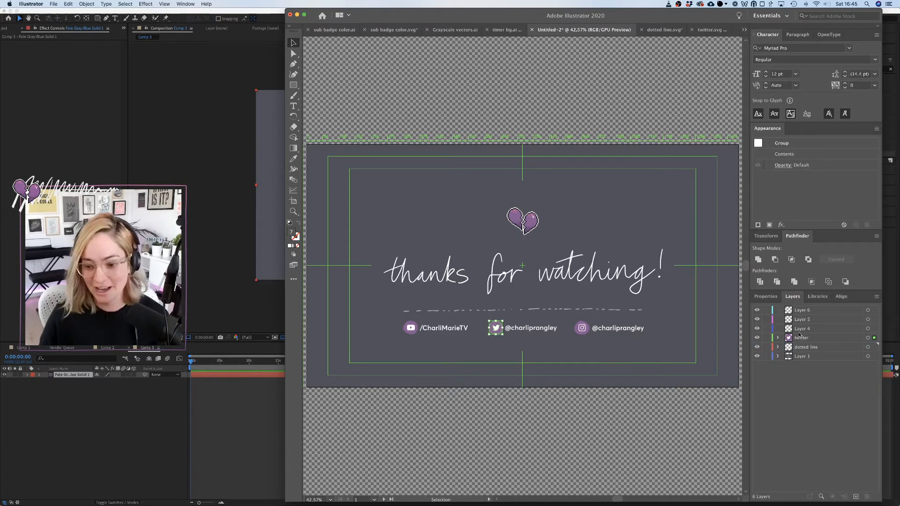
Open youtube.svg from the _assets folder in Illustrator and group and copy all of the icon's shapes.
{"action": "mouse_move", "coordinate": [492, 502]}
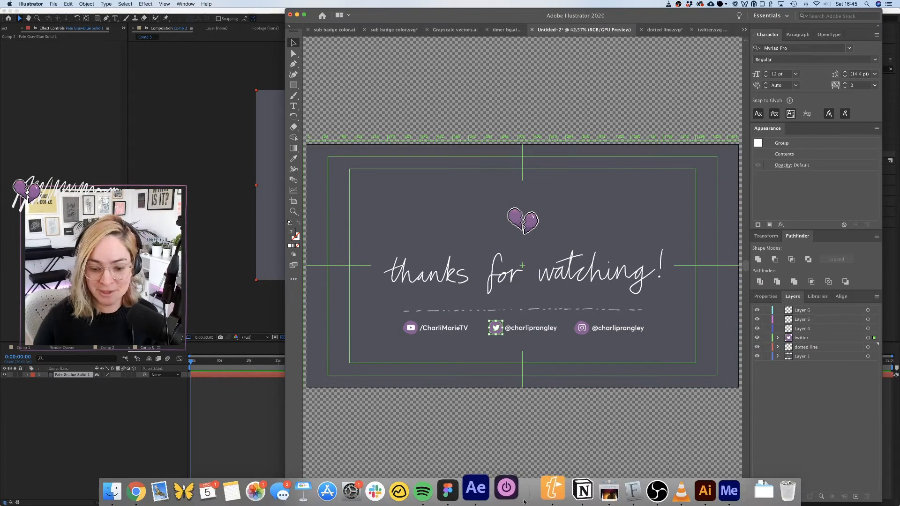
{"action": "left_click", "coordinate": [112, 490]}
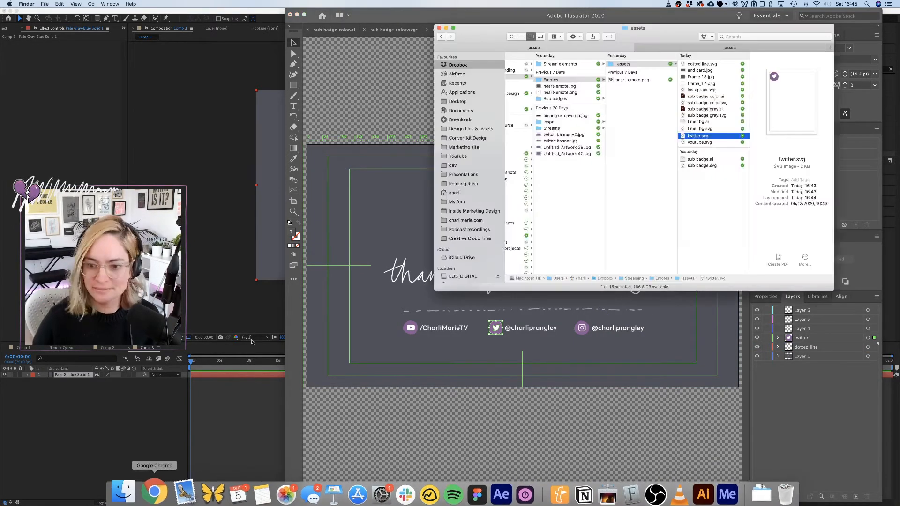
{"action": "left_click_drag", "start_coordinate": [701, 142], "coordinate": [689, 488]}
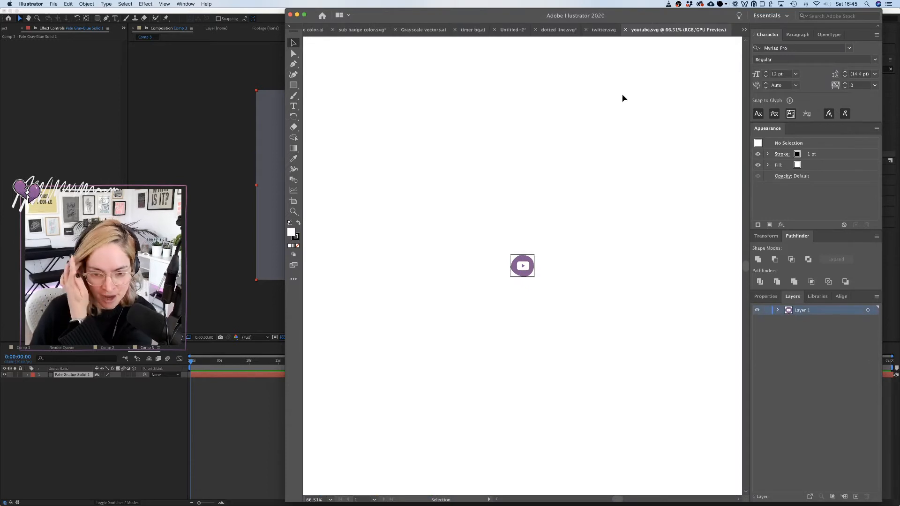
{"action": "left_click", "coordinate": [525, 267]}
{"action": "left_click_drag", "start_coordinate": [518, 249], "coordinate": [546, 285]}
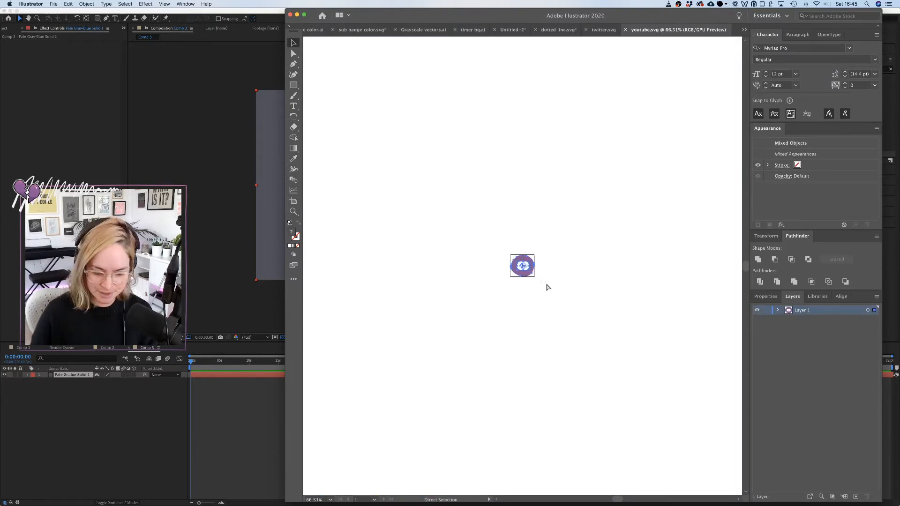
{"action": "key", "text": "super+g"}
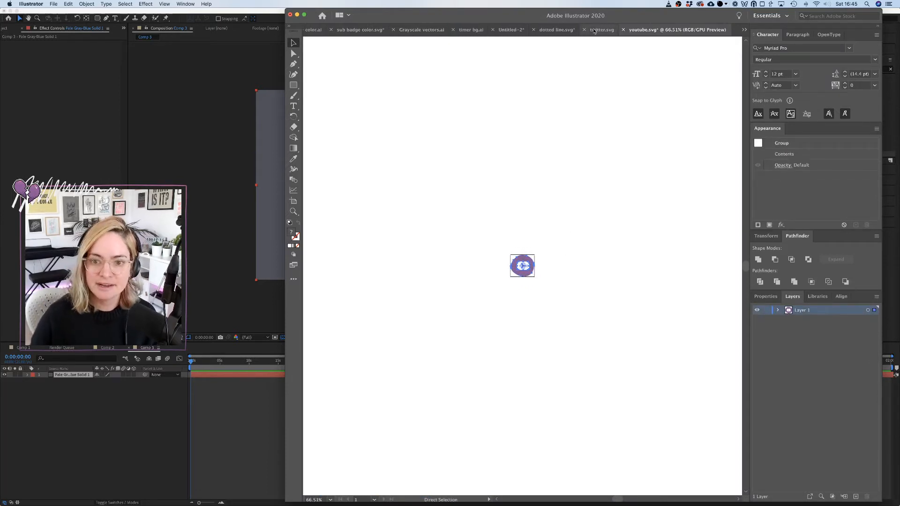
Paste the YouTube icon into the Untitled-2 document and move it over the end card's YouTube icon.
{"action": "left_click", "coordinate": [511, 30]}
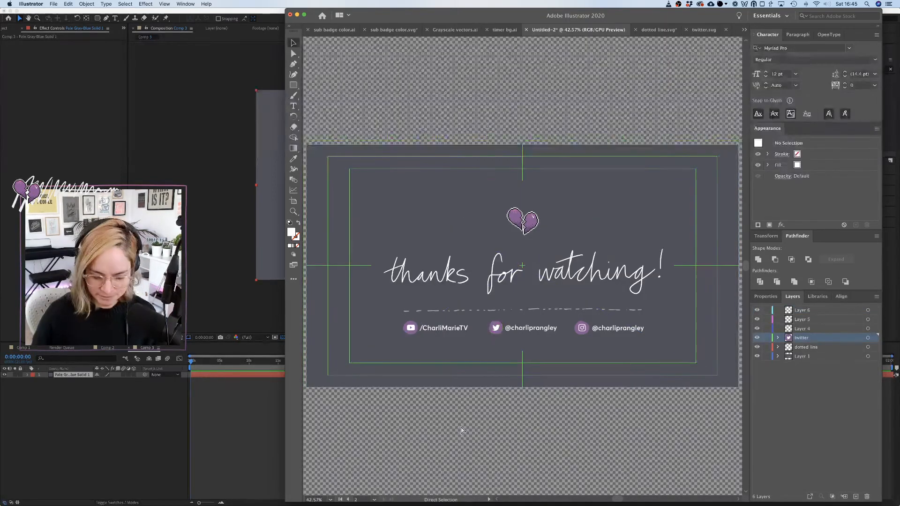
{"action": "key", "text": "super+v"}
{"action": "left_click_drag", "start_coordinate": [525, 266], "coordinate": [413, 330]}
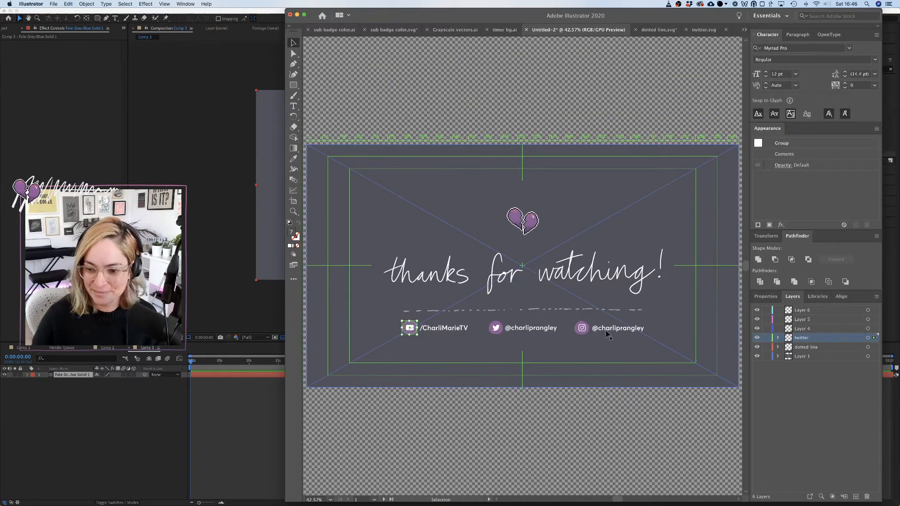
Send the pasted YouTube icon group to Layer 4.
{"action": "left_click", "coordinate": [799, 327]}
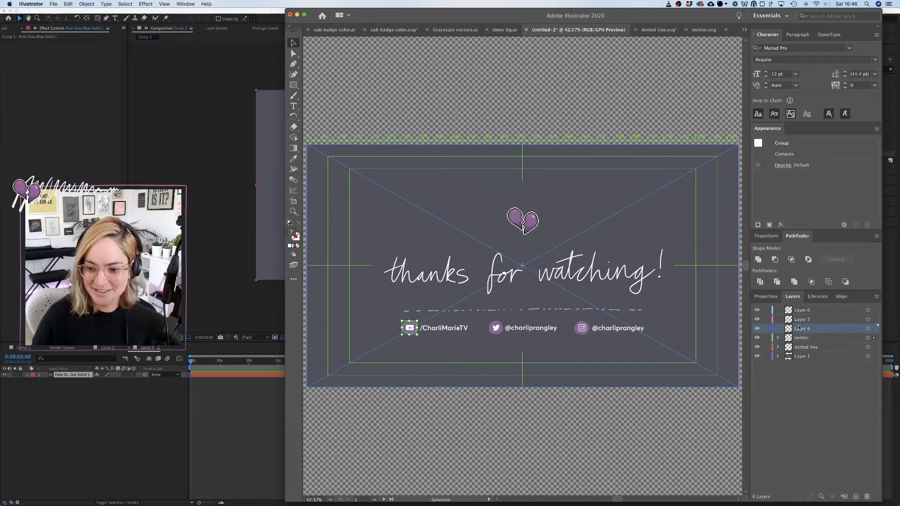
{"action": "right_click", "coordinate": [414, 323]}
{"action": "mouse_move", "coordinate": [450, 411]}
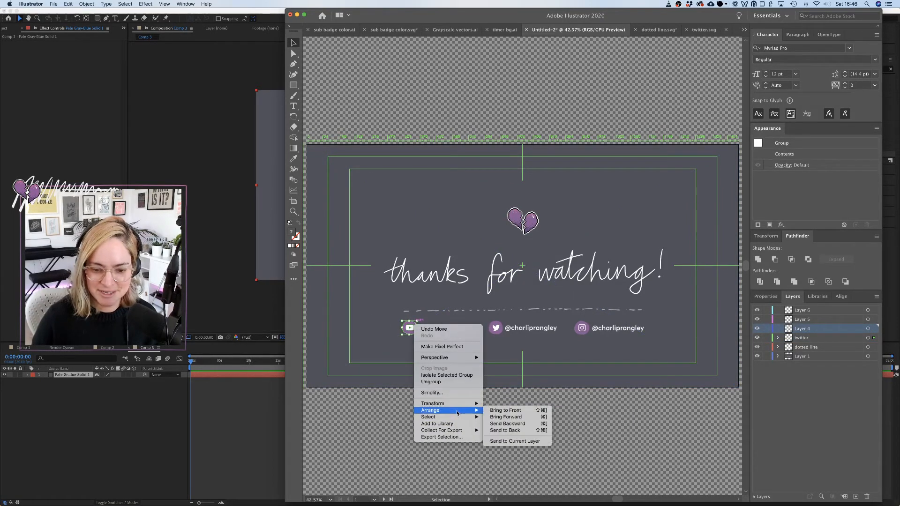
{"action": "left_click", "coordinate": [515, 441]}
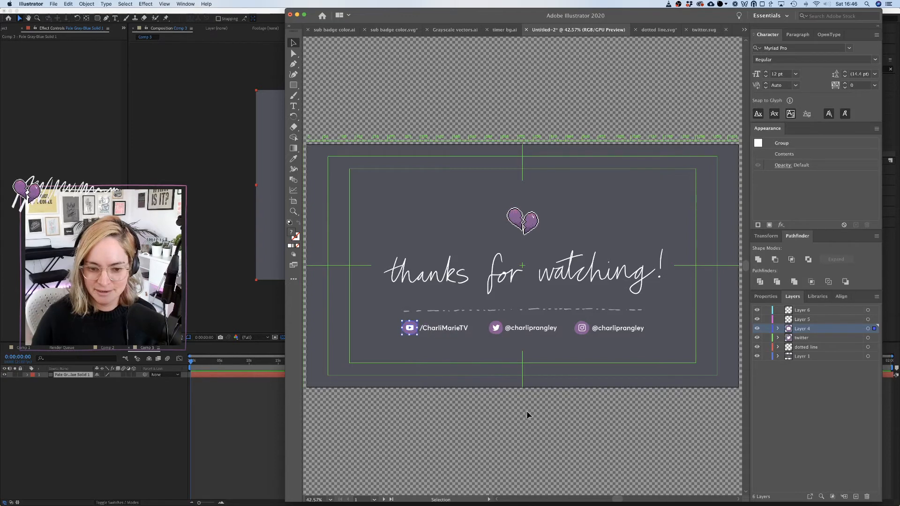
Nudge the YouTube icon group into exact alignment with the end card's YouTube icon.
{"action": "scroll", "coordinate": [432, 347], "scroll_direction": "up", "scroll_amount": 3}
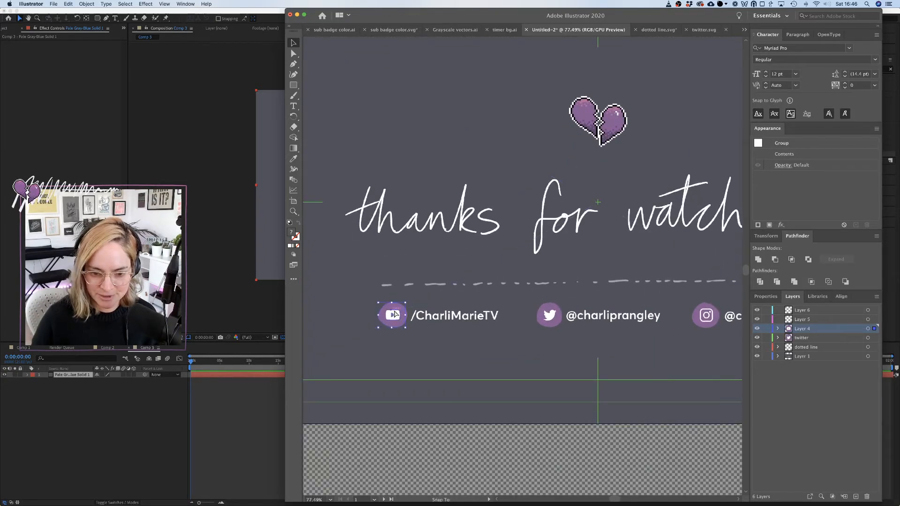
{"action": "left_click_drag", "start_coordinate": [395, 314], "coordinate": [395, 315]}
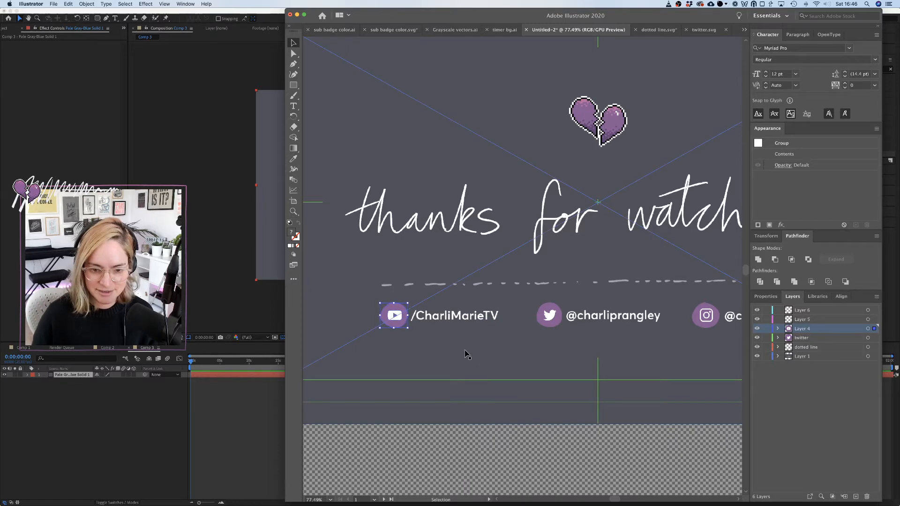
{"action": "scroll", "coordinate": [558, 357], "scroll_direction": "down", "scroll_amount": 3}
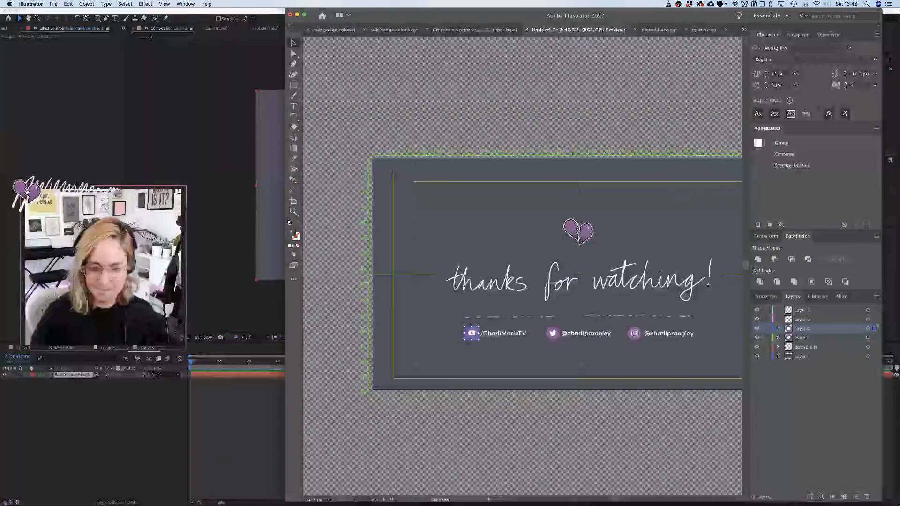
Open instagram.svg from the _assets folder in Illustrator and group and copy all of the icon's shapes.
{"action": "mouse_move", "coordinate": [161, 494]}
{"action": "left_click", "coordinate": [117, 490]}
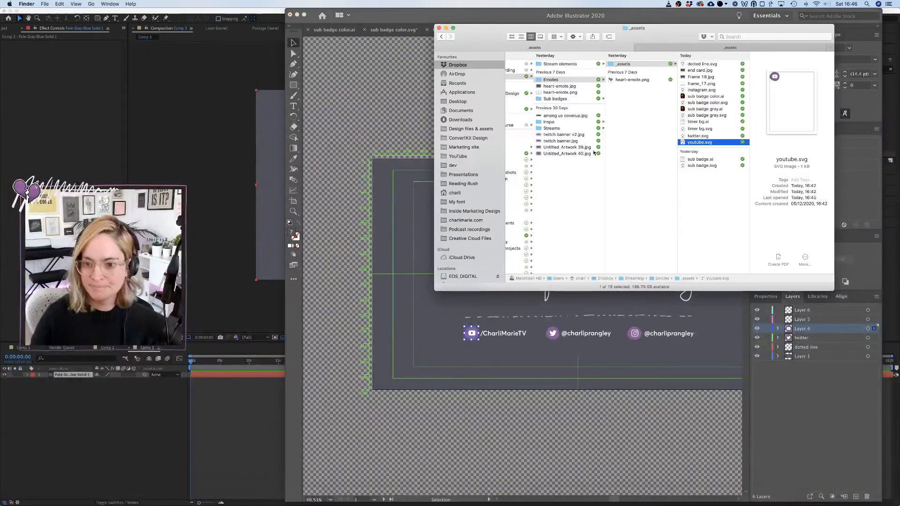
{"action": "left_click", "coordinate": [712, 90]}
{"action": "left_click_drag", "start_coordinate": [712, 93], "coordinate": [690, 496]}
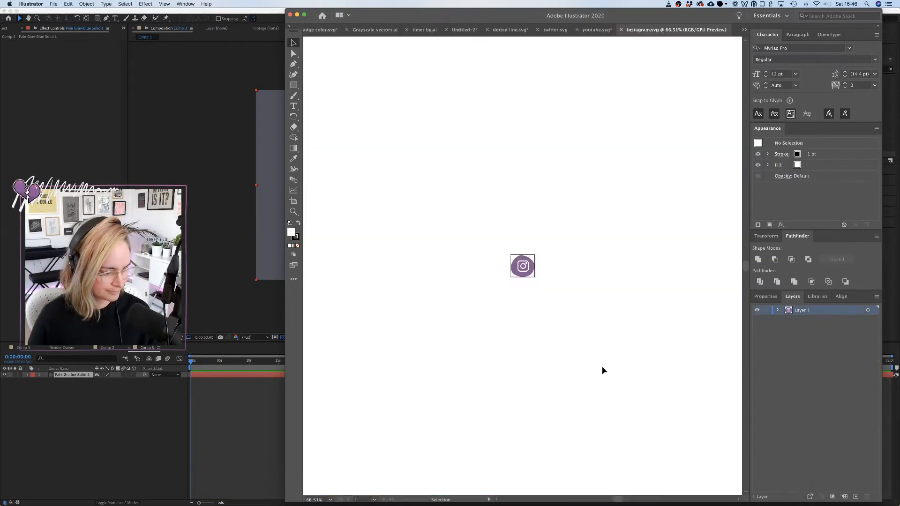
{"action": "left_click_drag", "start_coordinate": [496, 235], "coordinate": [571, 300]}
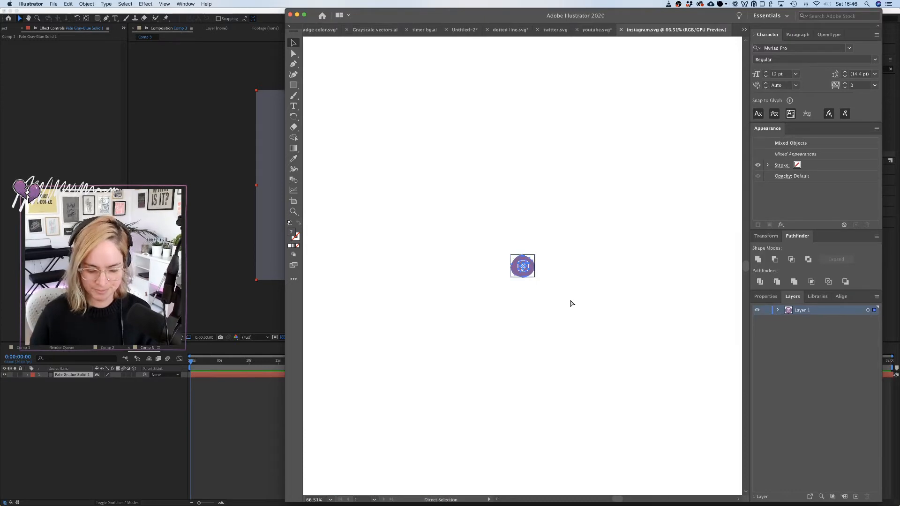
{"action": "key", "text": "super+g"}
Paste the Instagram icon into the Untitled-2 document and align it over the end card's Instagram icon.
{"action": "key", "text": "ctrl+shift+Tab"}
{"action": "key", "text": "ctrl+shift+Tab"}
{"action": "key", "text": "ctrl+shift+Tab"}
{"action": "key", "text": "ctrl+shift+Tab"}
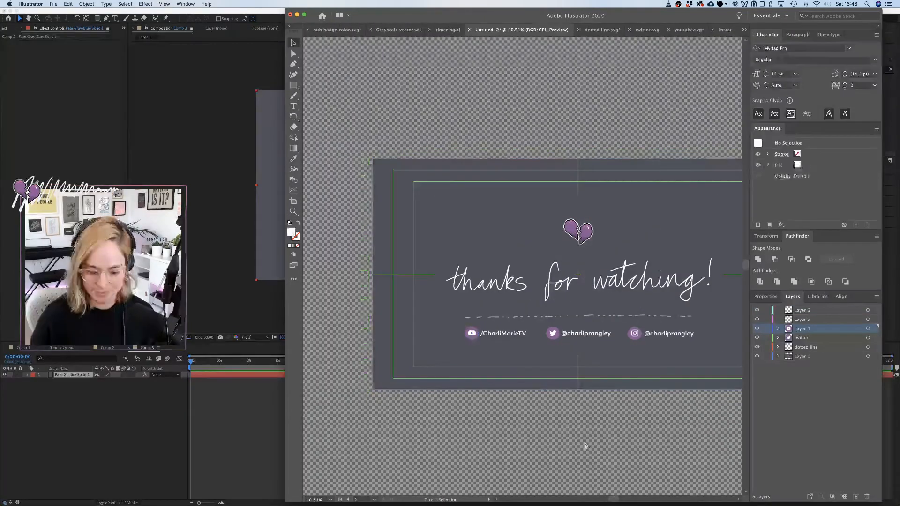
{"action": "key", "text": "super+v"}
{"action": "left_click_drag", "start_coordinate": [523, 267], "coordinate": [636, 337]}
{"action": "scroll", "coordinate": [636, 337], "scroll_direction": "up", "scroll_amount": 3}
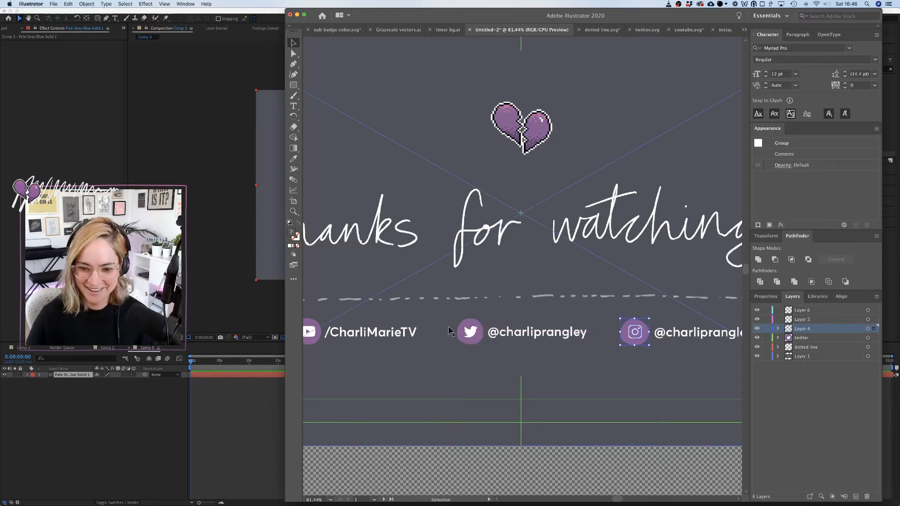
Add a text object with the YouTube channel handle on Layer 1, just below the end card's YouTube handle.
{"action": "left_click", "coordinate": [480, 338]}
{"action": "key", "text": "super+0"}
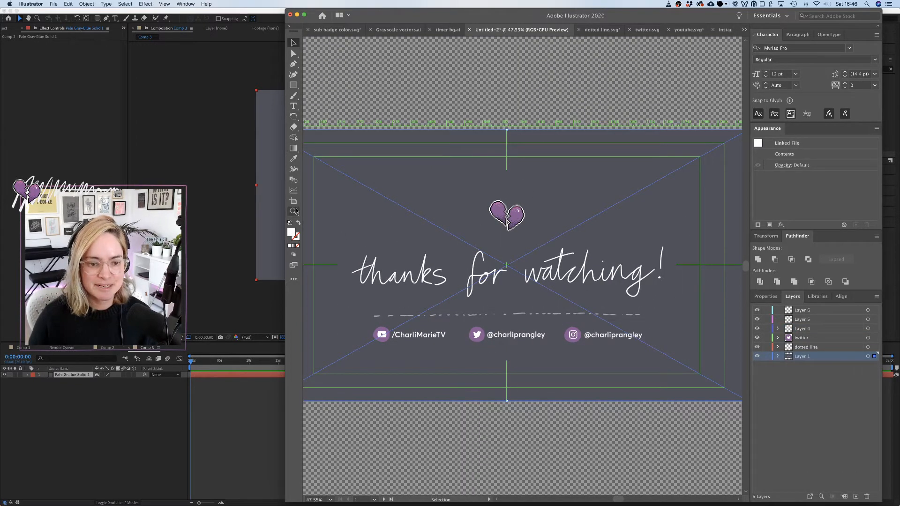
{"action": "left_click", "coordinate": [293, 106]}
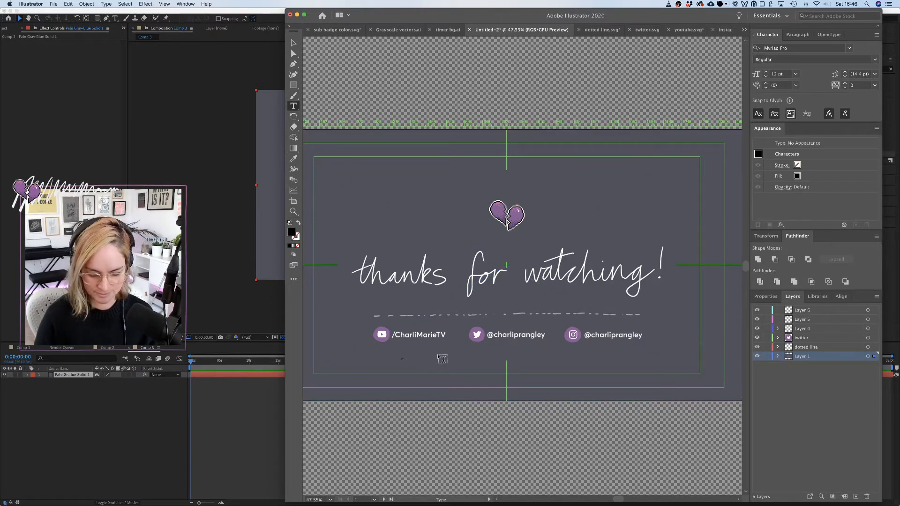
{"action": "type", "text": "TV"}
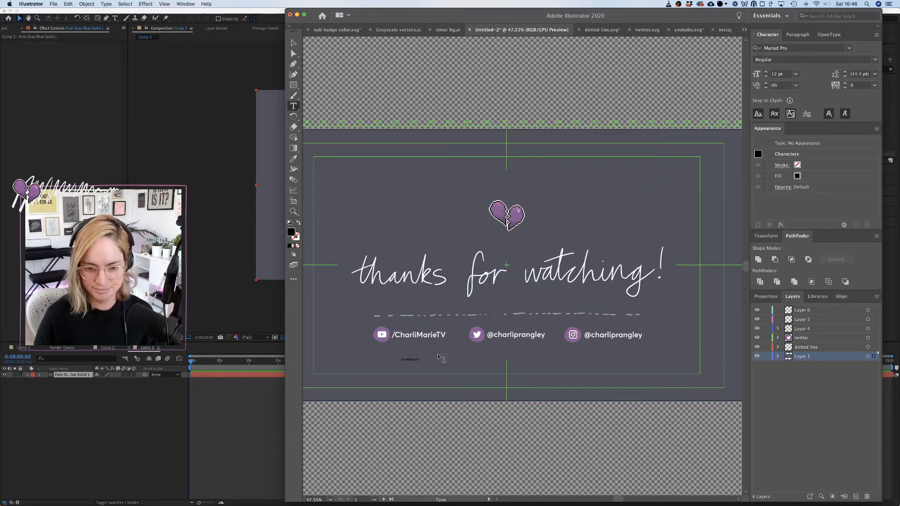
{"action": "left_click", "coordinate": [293, 43]}
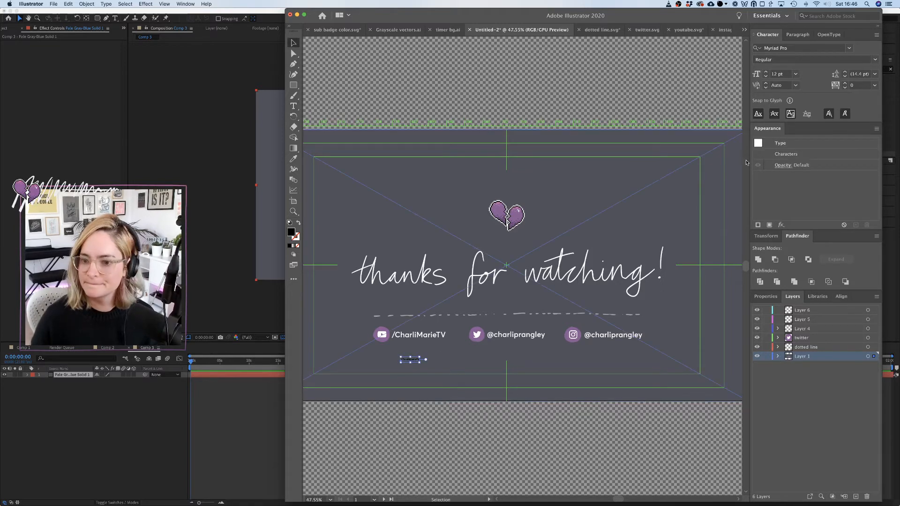
Send the pasted Instagram icon group to Layer 5.
{"action": "left_click", "coordinate": [801, 330]}
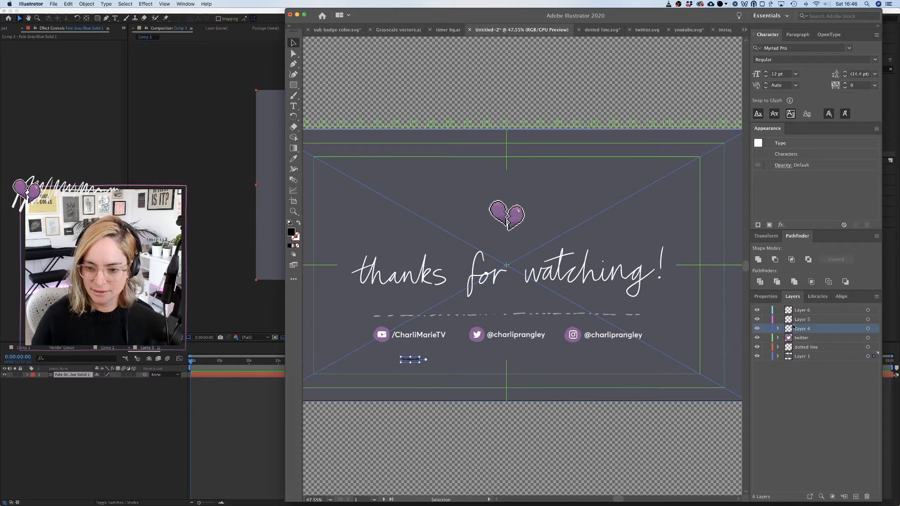
{"action": "left_click", "coordinate": [573, 336]}
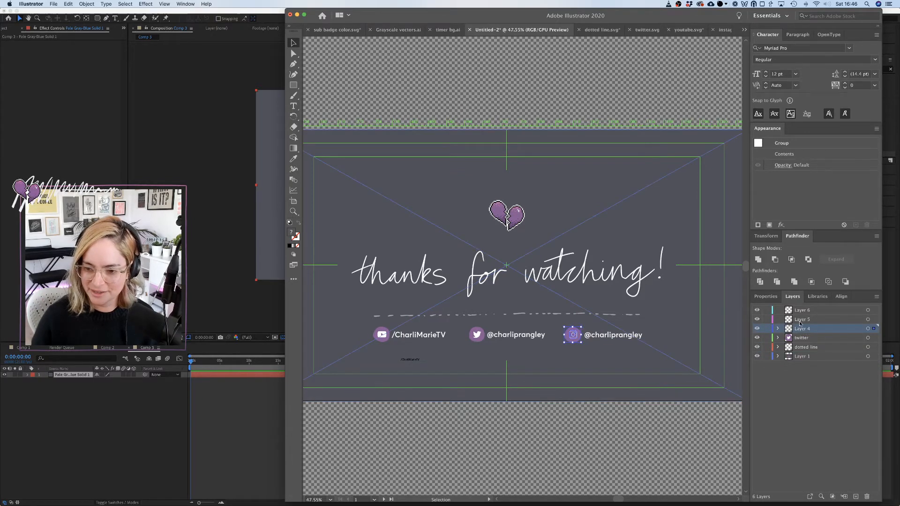
{"action": "right_click", "coordinate": [573, 337]}
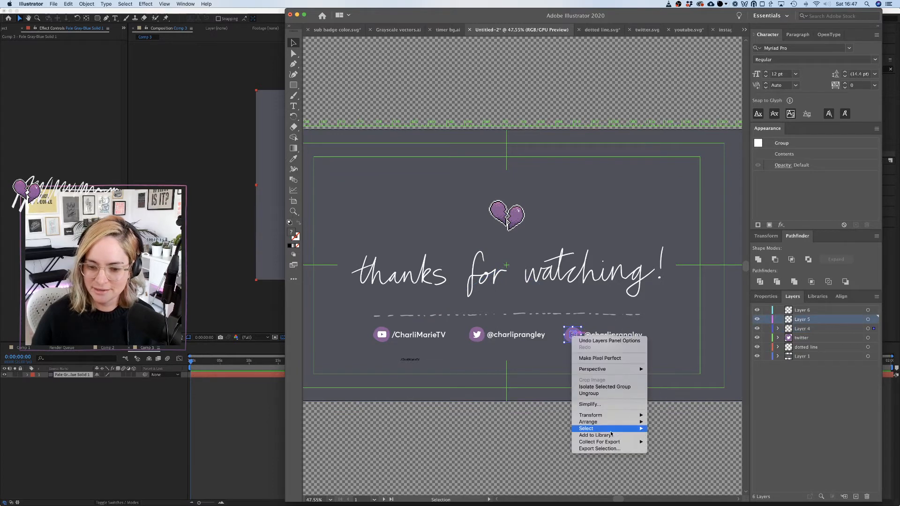
{"action": "mouse_move", "coordinate": [611, 425]}
{"action": "left_click", "coordinate": [685, 455]}
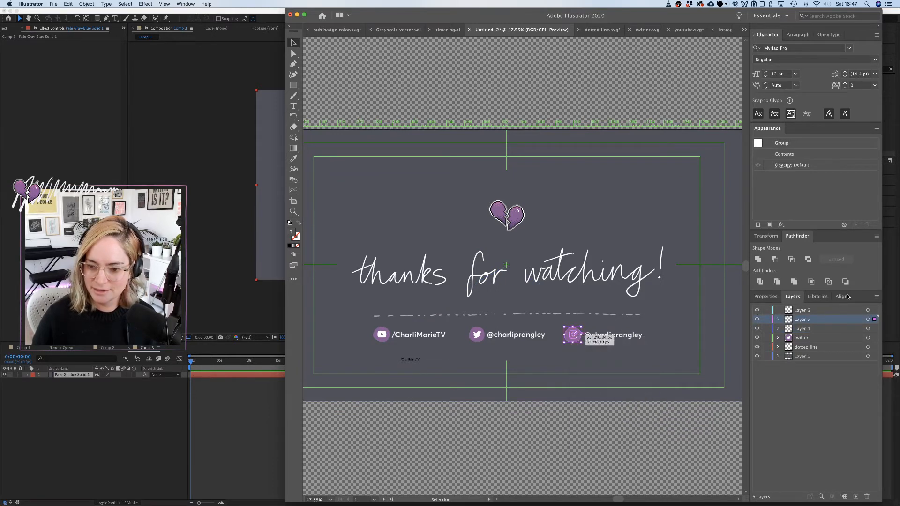
Rename Layer 4 as youtube and Layer 5 as instagram.
{"action": "double_click", "coordinate": [802, 328]}
{"action": "type", "text": "youtube"}
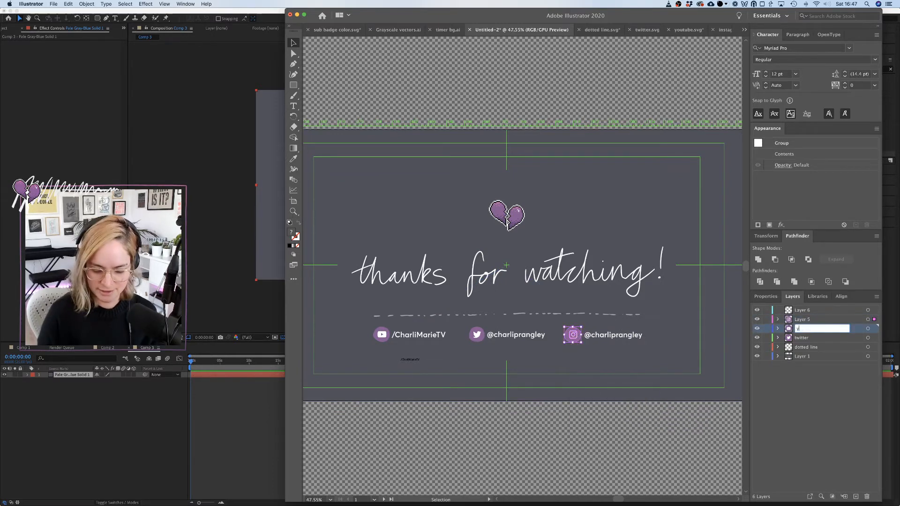
{"action": "double_click", "coordinate": [802, 319]}
{"action": "type", "text": "instagram"}
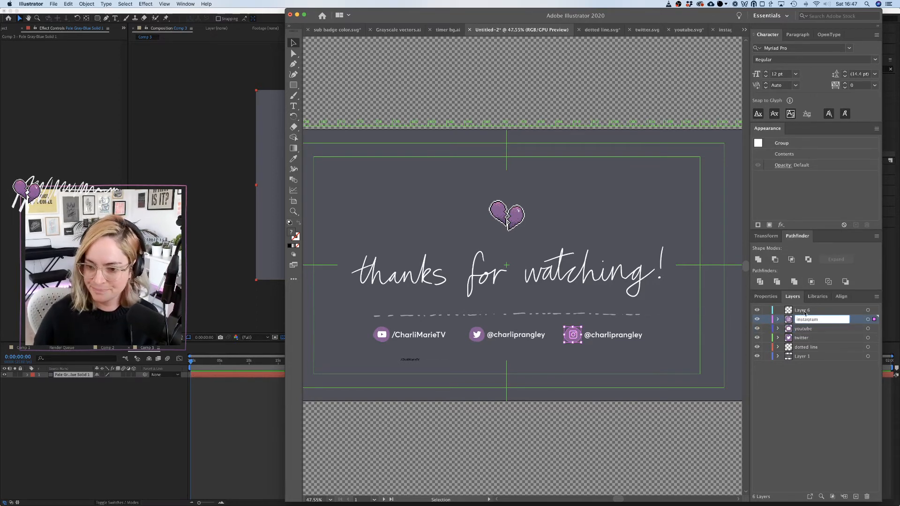
Move the small handle text onto the end card's YouTube handle and remove that text object from Layer 1.
{"action": "left_click", "coordinate": [411, 359]}
{"action": "left_click", "coordinate": [412, 361]}
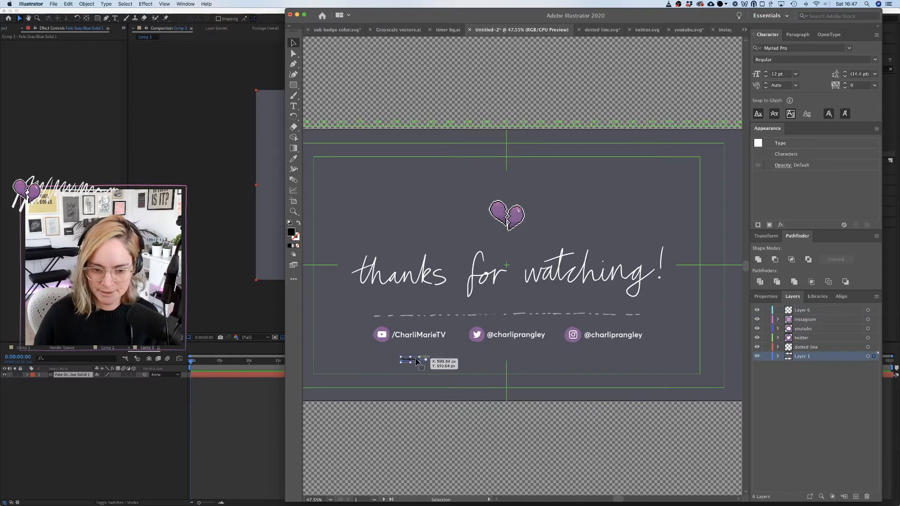
{"action": "left_click_drag", "start_coordinate": [413, 361], "coordinate": [404, 338]}
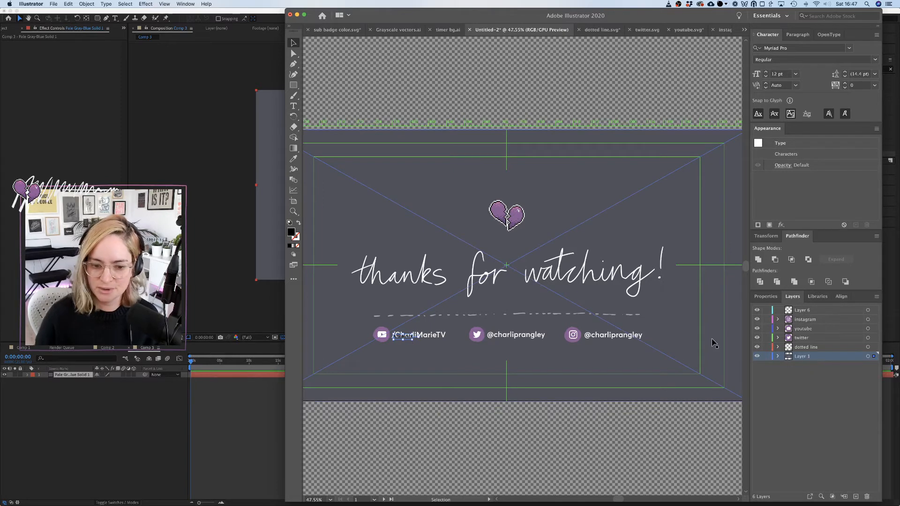
{"action": "left_click", "coordinate": [620, 229]}
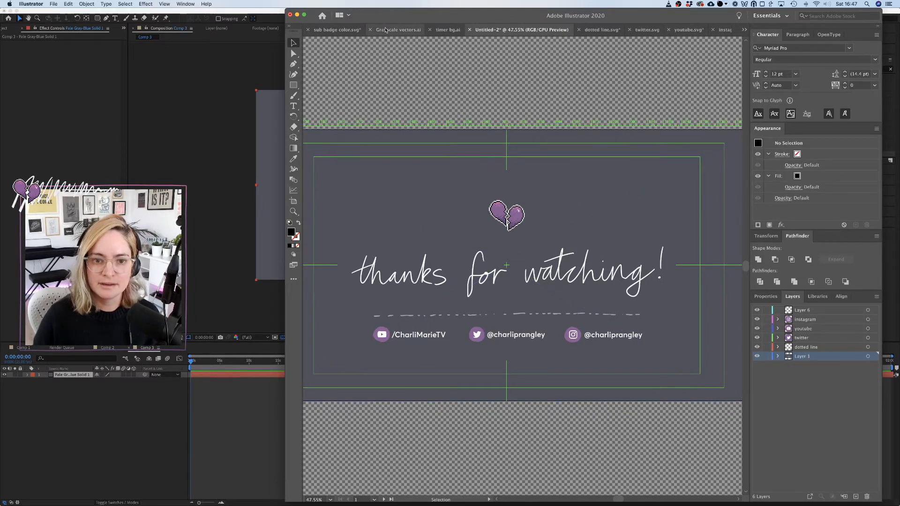
Copy the whole broken-heart group from sub badge color.svg and return to the Untitled-2 document.
{"action": "left_click", "coordinate": [338, 30]}
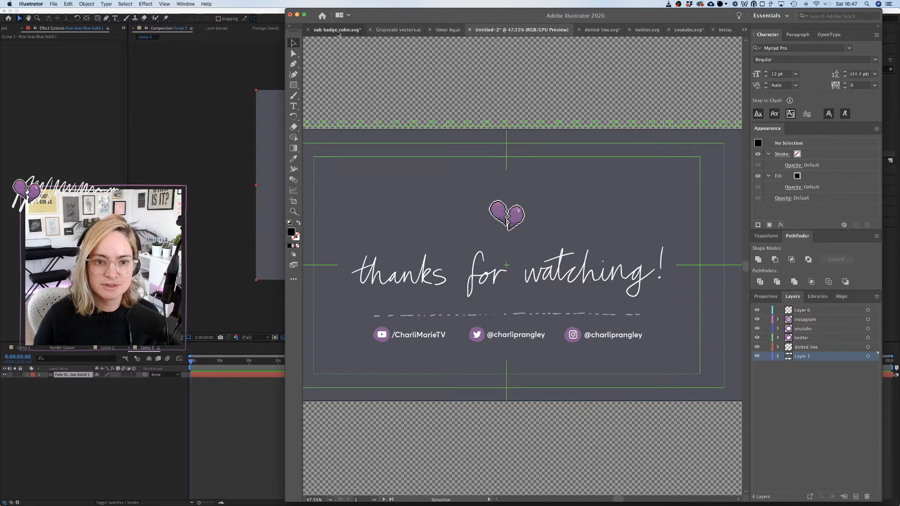
{"action": "left_click", "coordinate": [575, 253]}
{"action": "left_click", "coordinate": [533, 275]}
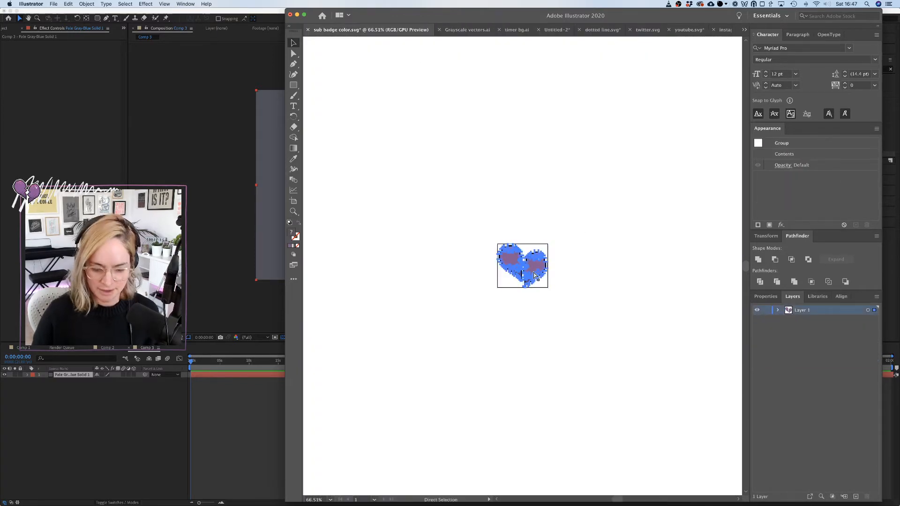
{"action": "left_click", "coordinate": [557, 30]}
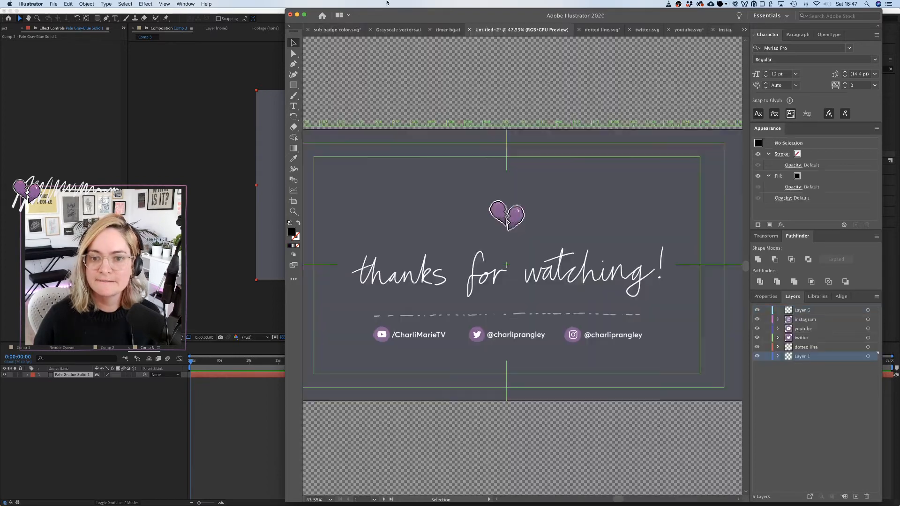
Save the document as end card layout.ai in the _assets folder with the default Illustrator 2020 options.
{"action": "left_click", "coordinate": [44, 4]}
{"action": "mouse_move", "coordinate": [53, 4]}
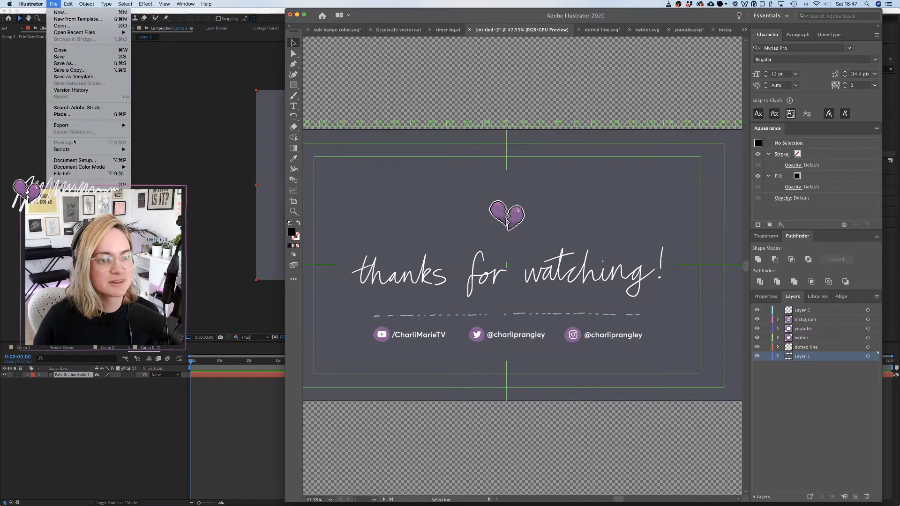
{"action": "left_click", "coordinate": [70, 64]}
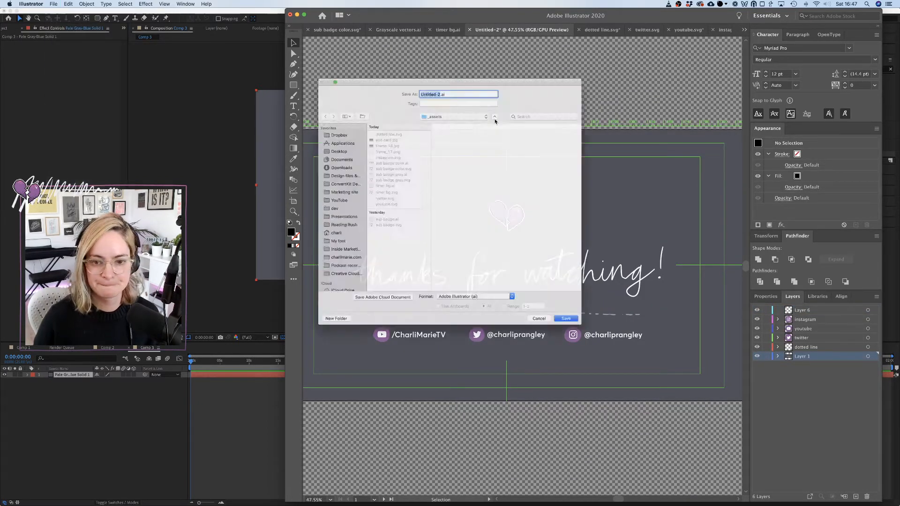
{"action": "type", "text": "end card layout"}
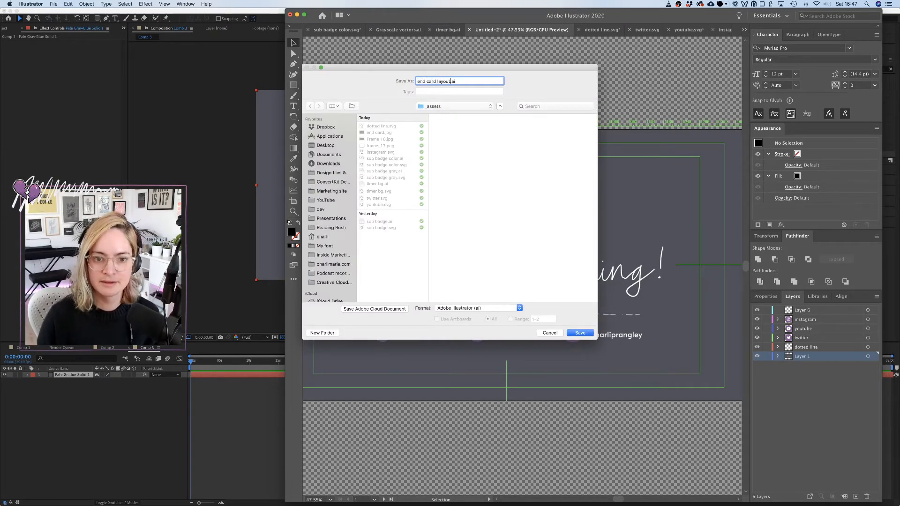
{"action": "key", "text": "Return"}
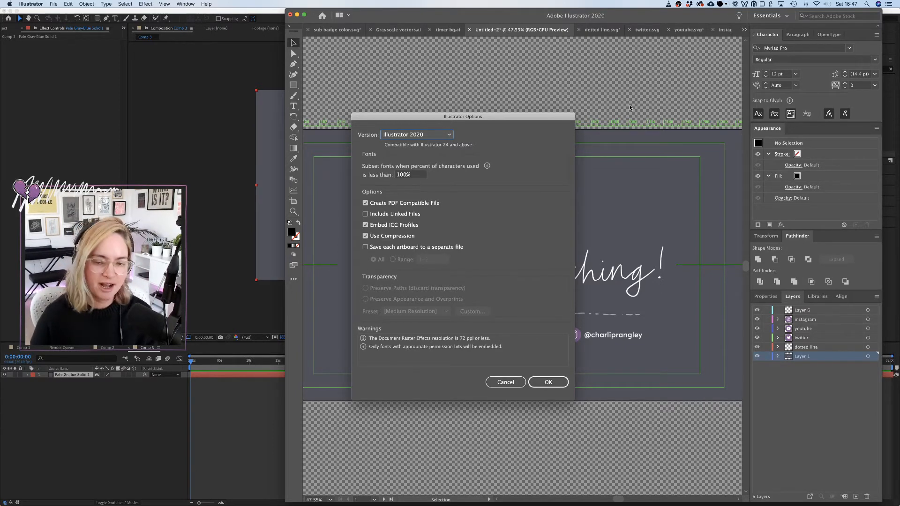
{"action": "left_click", "coordinate": [548, 382]}
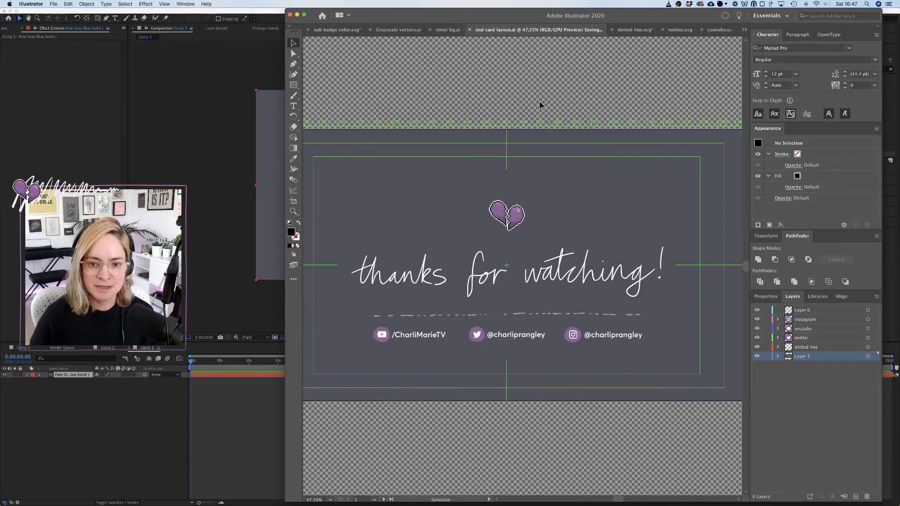
Paste the heart group into the end card layout and align it exactly over the end card's heart.
{"action": "key", "text": "cmd+v"}
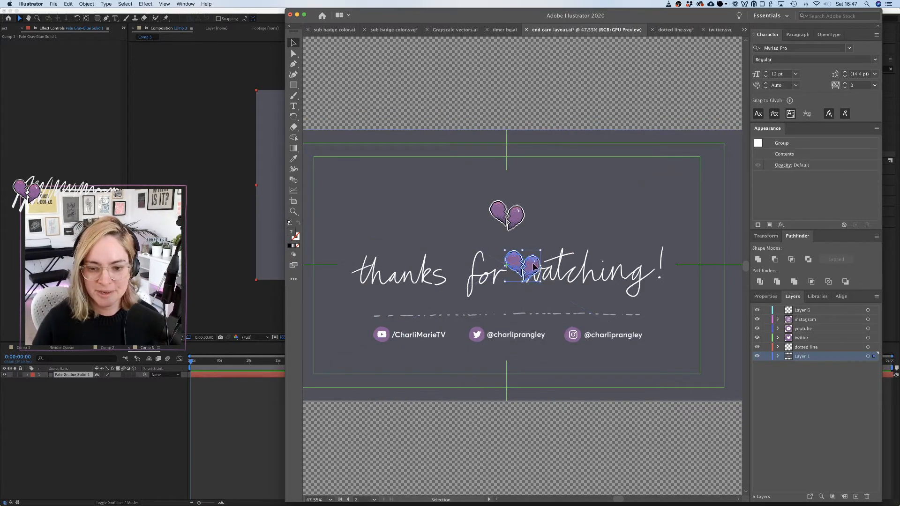
{"action": "left_click_drag", "start_coordinate": [534, 264], "coordinate": [520, 214]}
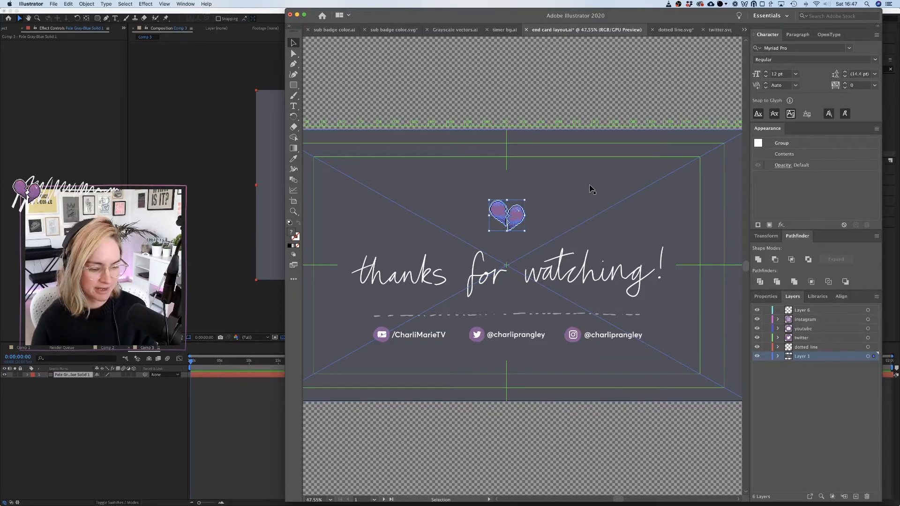
{"action": "left_click", "coordinate": [574, 108]}
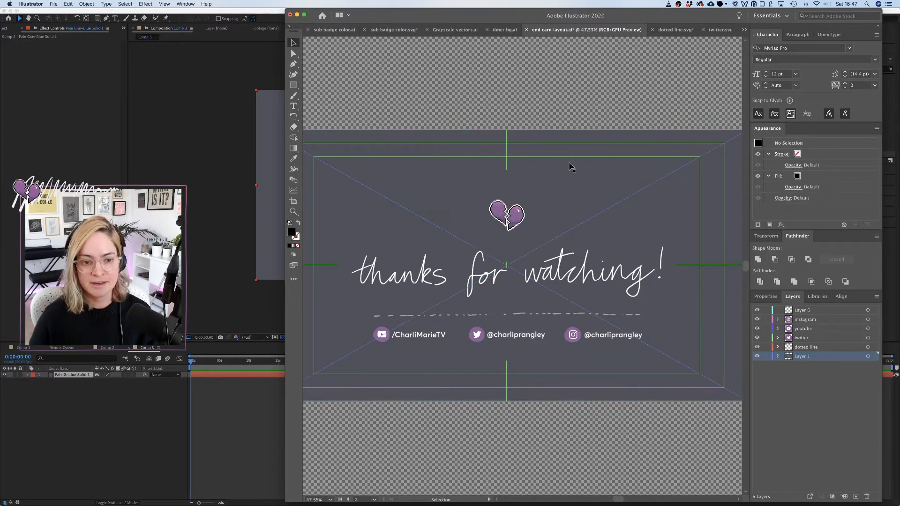
Delete the linked end card reference image from the artboard and save the file.
{"action": "left_click", "coordinate": [569, 171]}
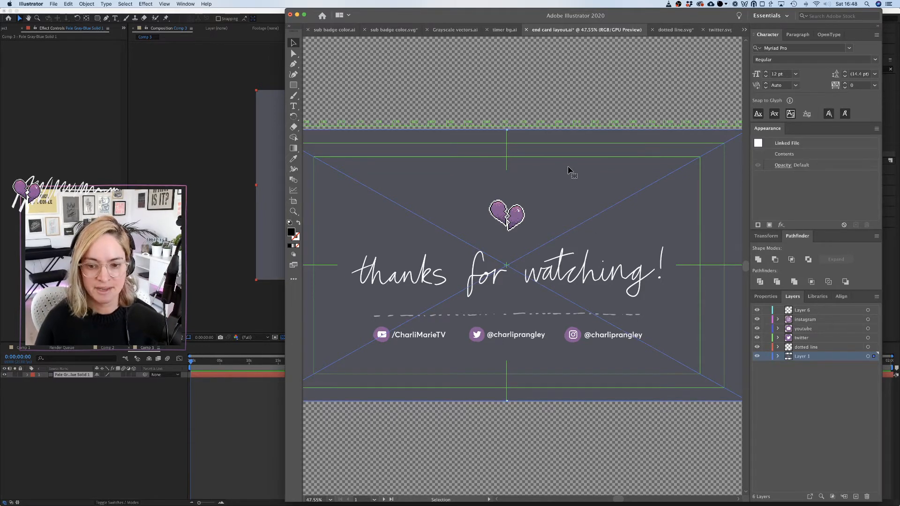
{"action": "key", "text": "Delete"}
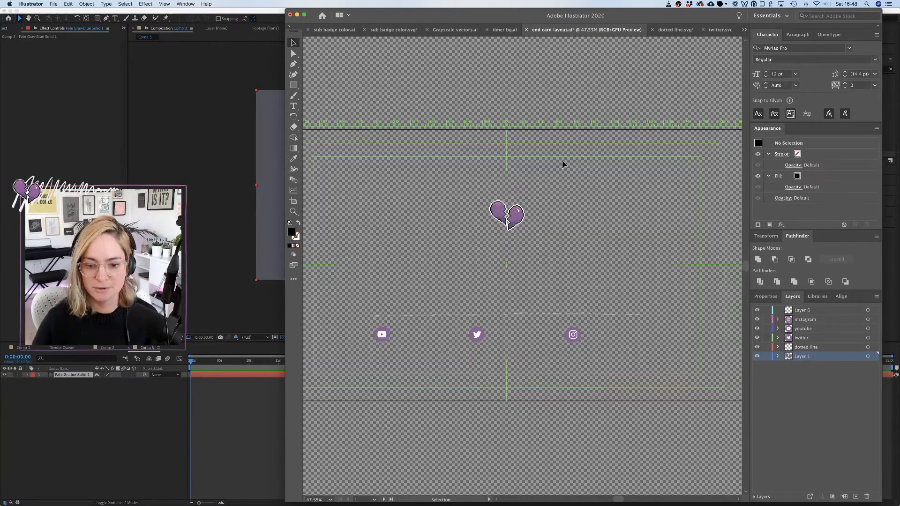
{"action": "left_click", "coordinate": [53, 3]}
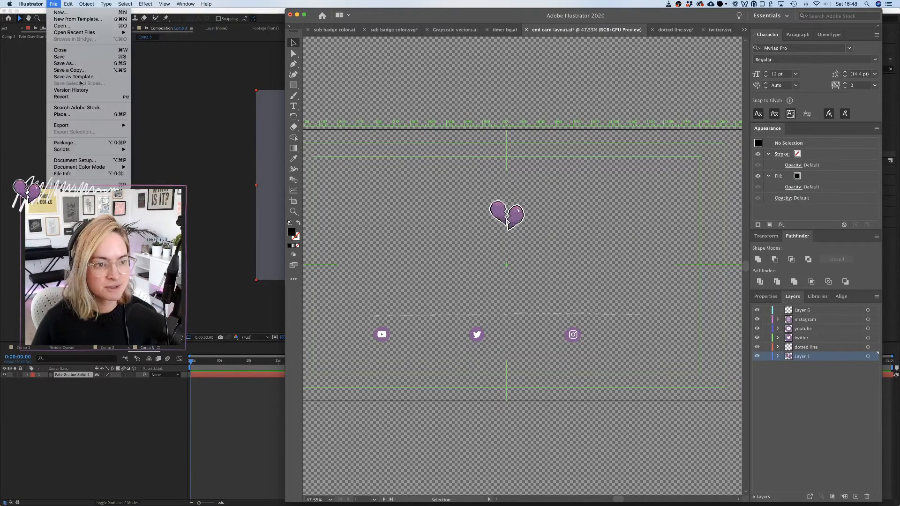
{"action": "left_click", "coordinate": [71, 57]}
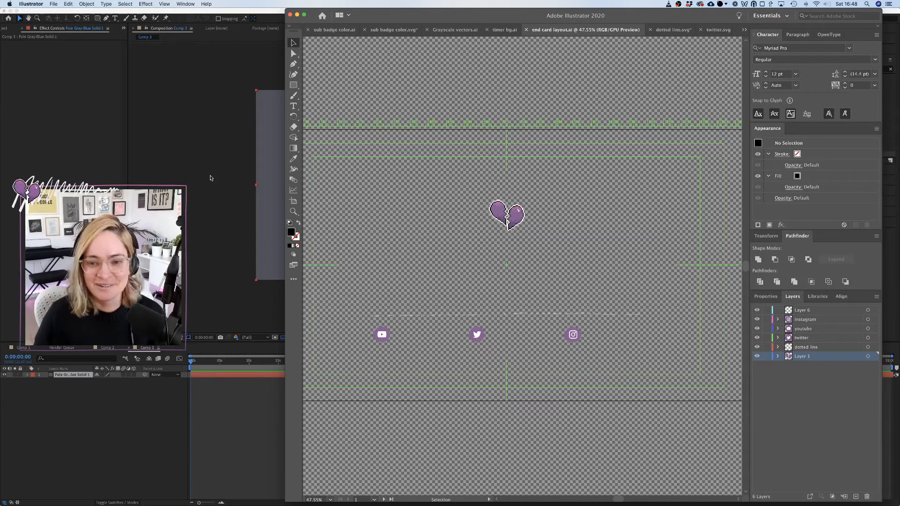
Rename Layer 1 as heart and delete the empty Layer 6.
{"action": "double_click", "coordinate": [801, 356]}
{"action": "type", "text": "heart"}
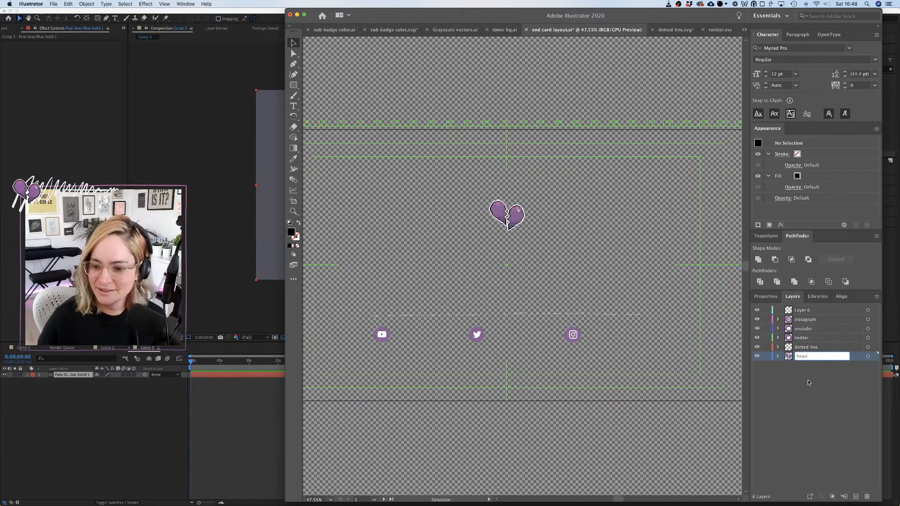
{"action": "key", "text": "Return"}
{"action": "left_click_drag", "start_coordinate": [801, 311], "coordinate": [868, 496]}
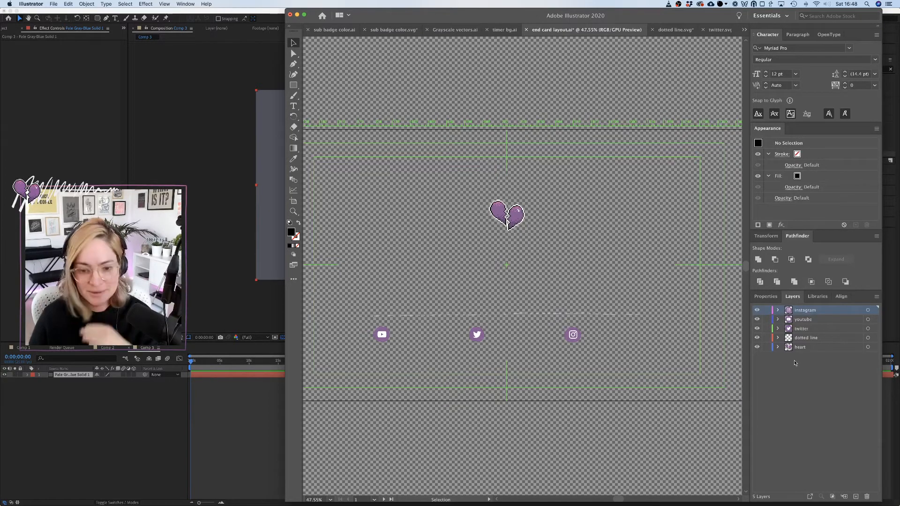
Locate end card layout.ai in the _assets folder in Finder and bring up the project's item list in After Effects.
{"action": "left_click", "coordinate": [215, 162]}
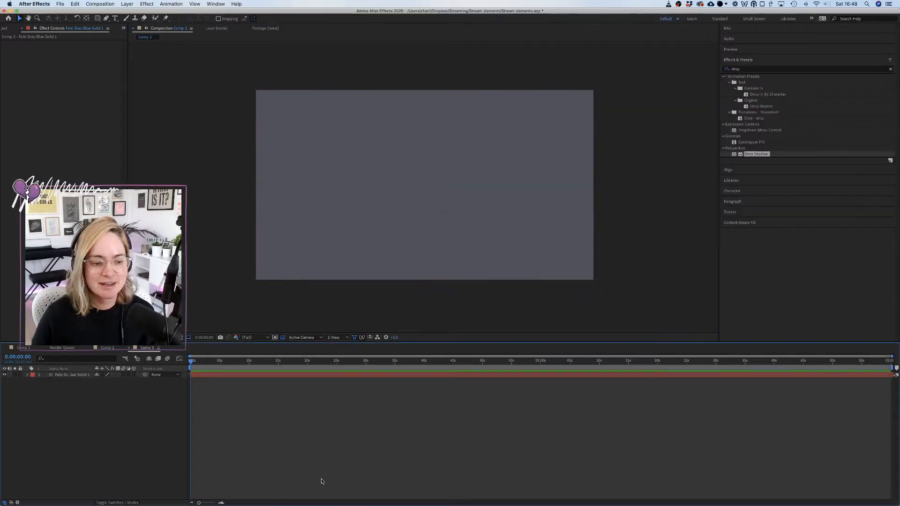
{"action": "left_click", "coordinate": [126, 490]}
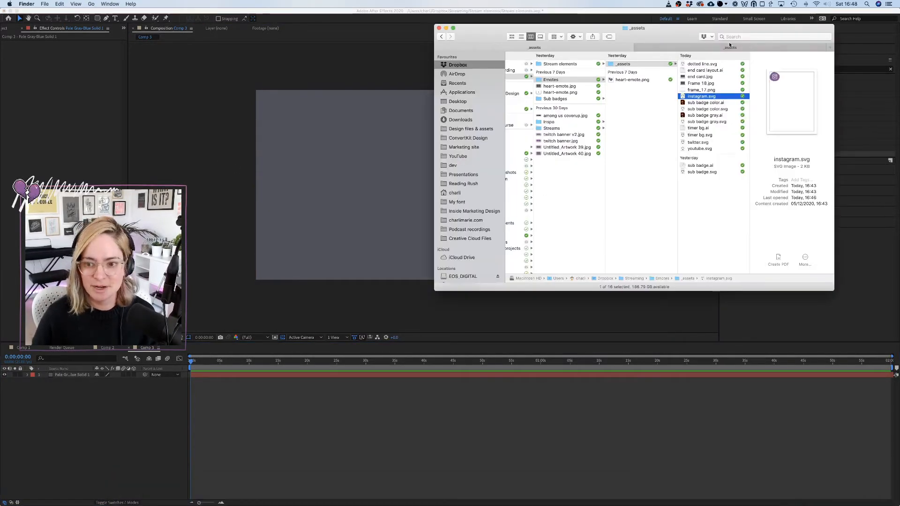
{"action": "left_click", "coordinate": [712, 70]}
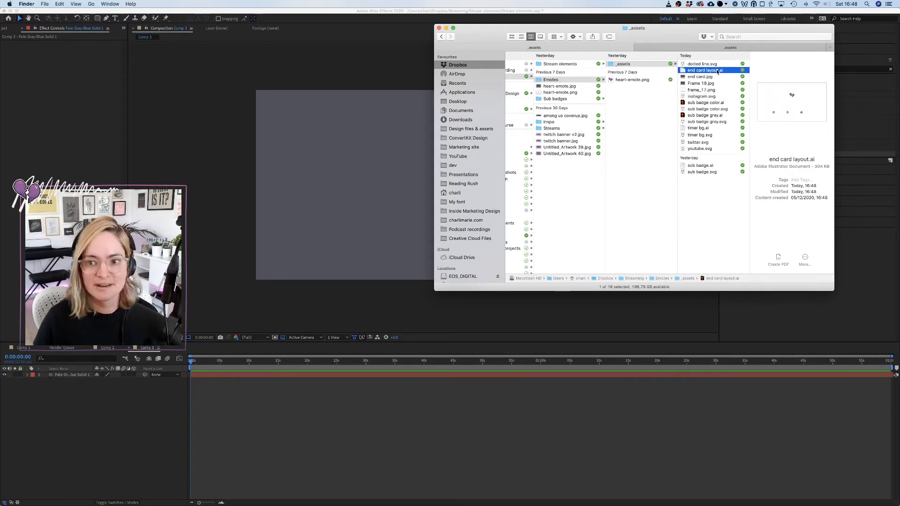
{"action": "left_click_drag", "start_coordinate": [717, 71], "coordinate": [716, 184]}
{"action": "left_click", "coordinate": [6, 29]}
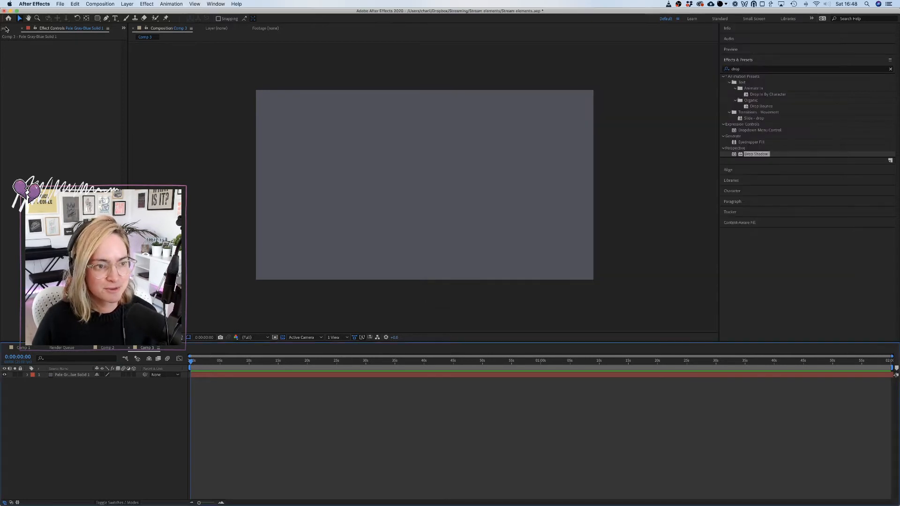
{"action": "left_click", "coordinate": [7, 29]}
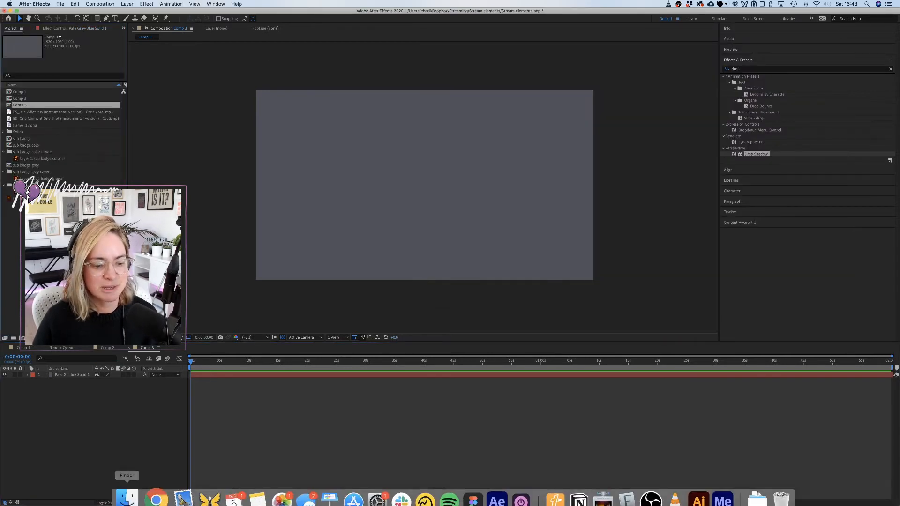
Import end card layout.ai from Finder into the After Effects project as a Composition with Layer Size footage dimensions.
{"action": "left_click", "coordinate": [127, 500]}
{"action": "left_click_drag", "start_coordinate": [705, 70], "coordinate": [75, 244]}
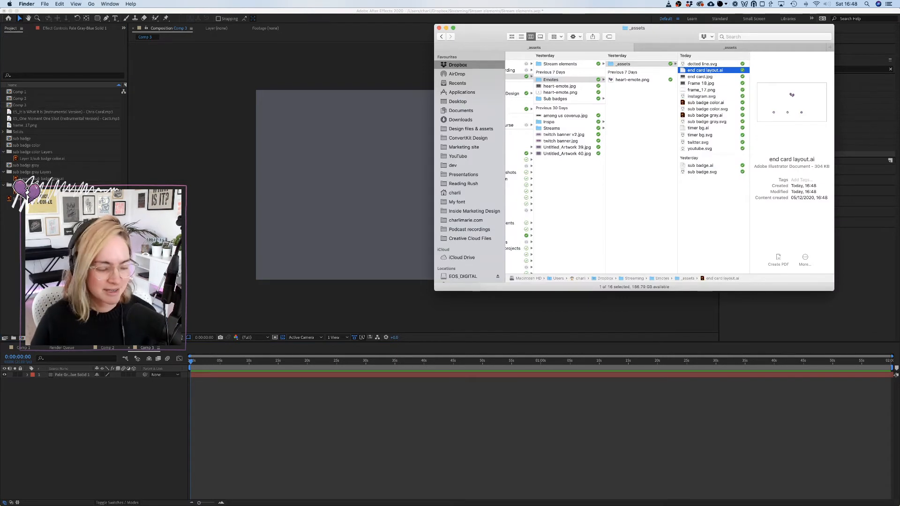
{"action": "left_click", "coordinate": [476, 233]}
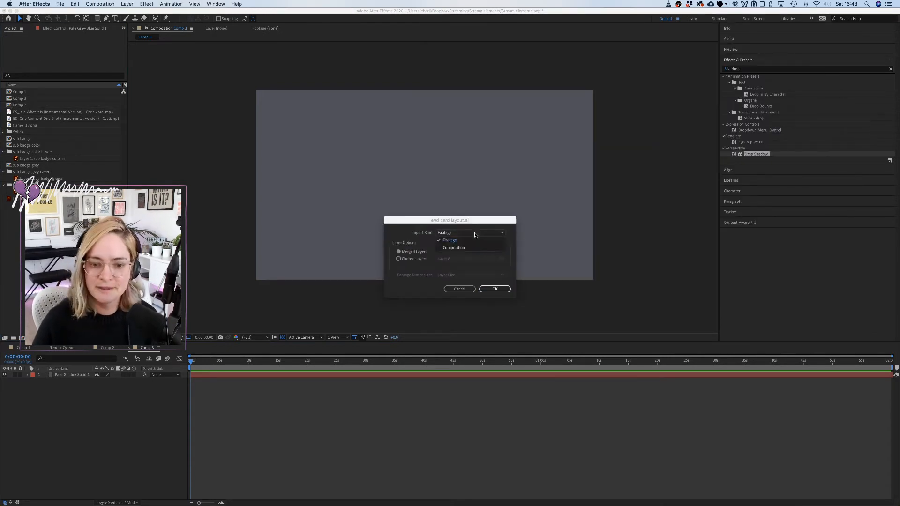
{"action": "left_click", "coordinate": [460, 244]}
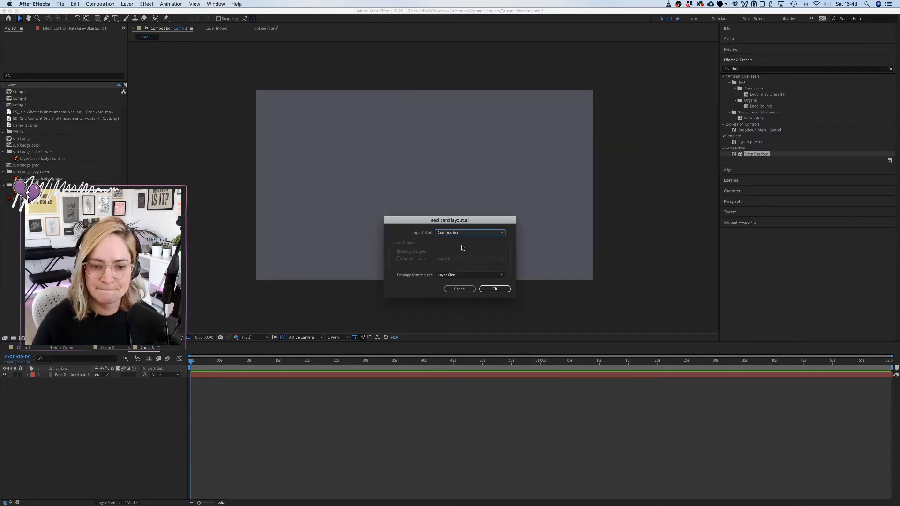
{"action": "left_click", "coordinate": [488, 276]}
{"action": "left_click", "coordinate": [452, 282]}
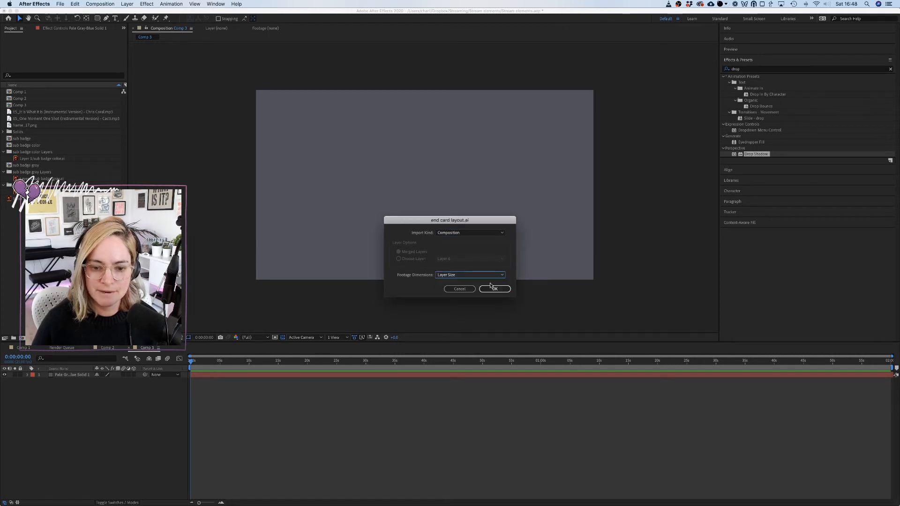
{"action": "left_click", "coordinate": [492, 289]}
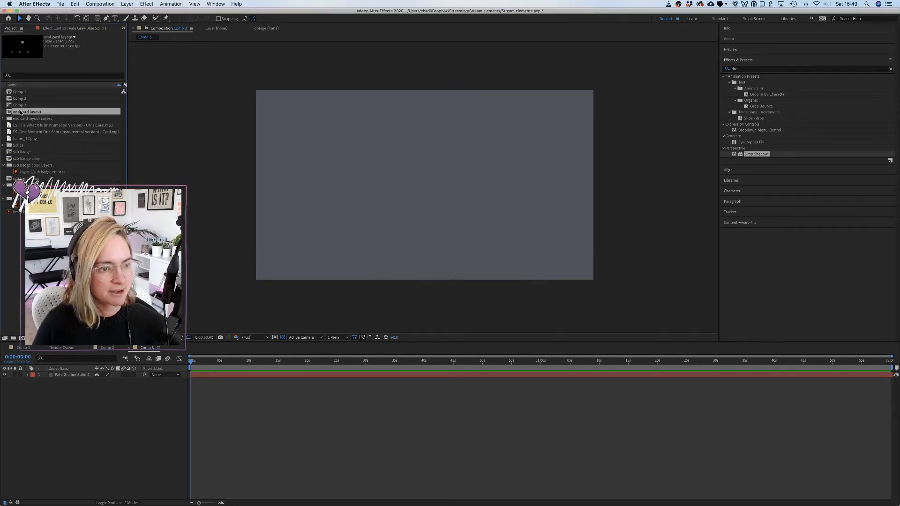
Add all the footage items from the end card layout Layers folder to Comp 3 above the Pale Gray-Blue solid.
{"action": "left_click", "coordinate": [4, 119]}
{"action": "left_click", "coordinate": [38, 125]}
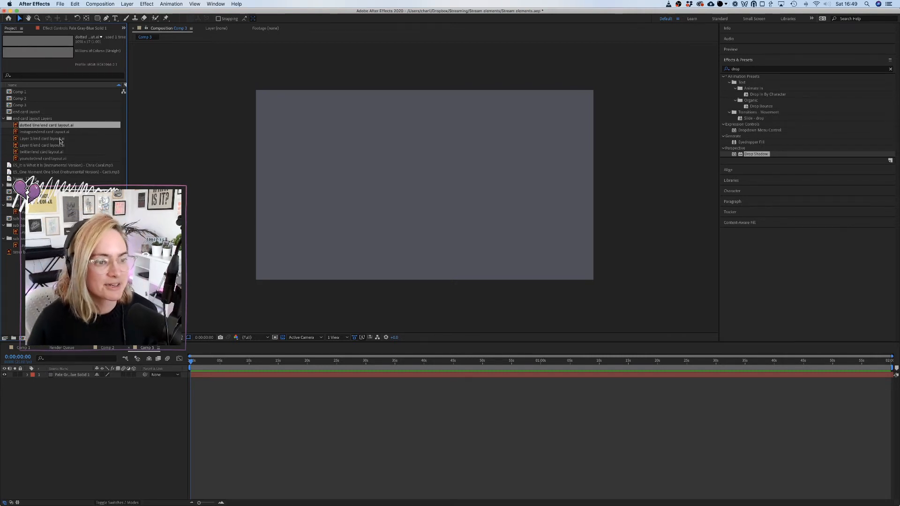
{"action": "left_click", "coordinate": [45, 158], "text": "shift"}
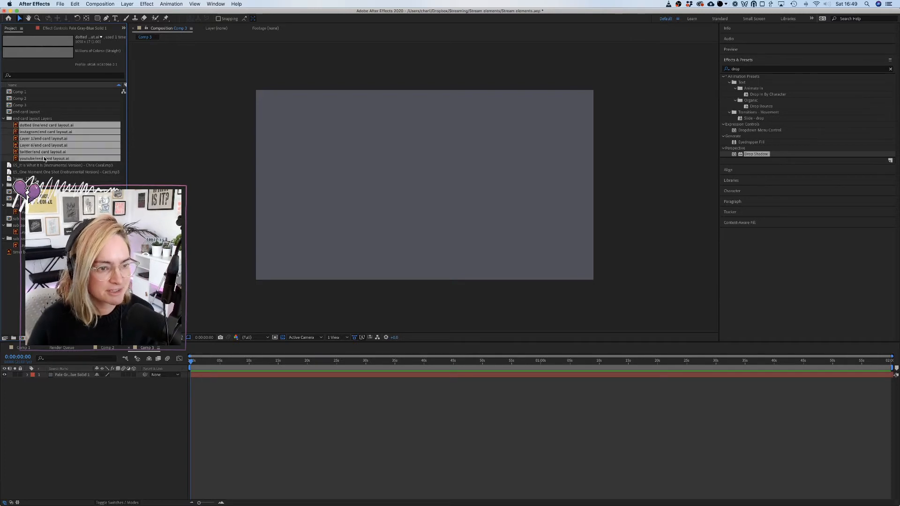
{"action": "left_click_drag", "start_coordinate": [74, 373], "coordinate": [78, 373]}
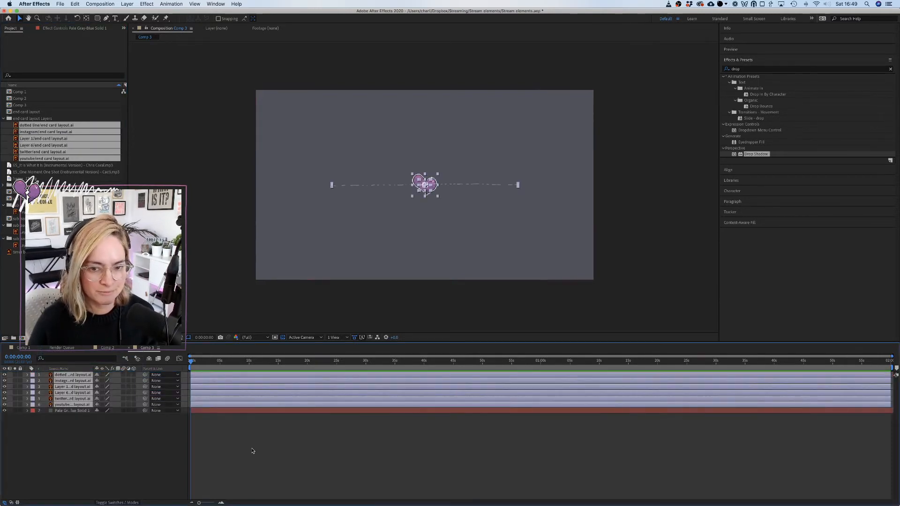
Replace the centred end card layers in Comp 3 with all the positioned layers copied from the end card layout composition.
{"action": "left_click", "coordinate": [74, 286]}
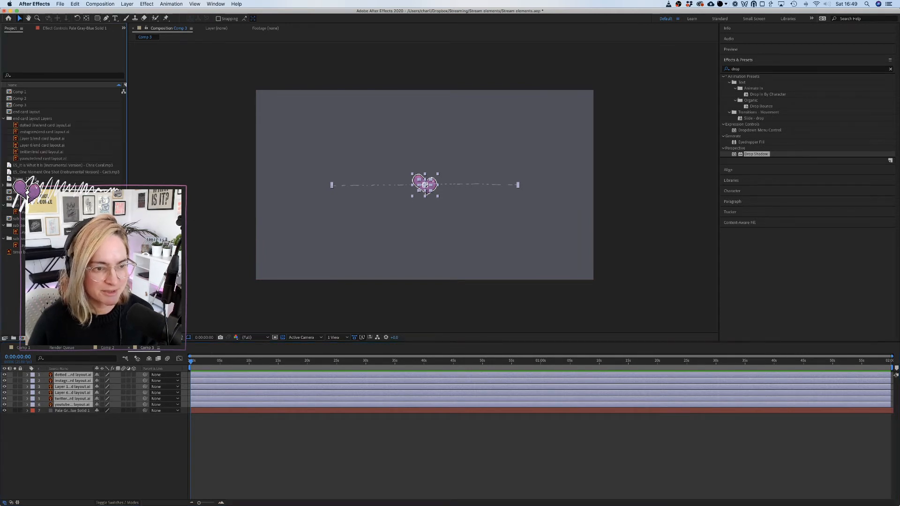
{"action": "double_click", "coordinate": [28, 112]}
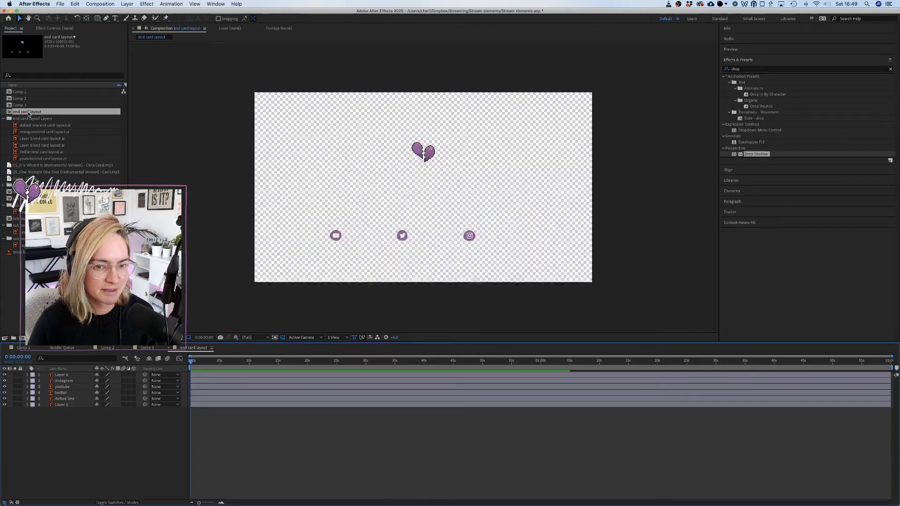
{"action": "left_click", "coordinate": [76, 376]}
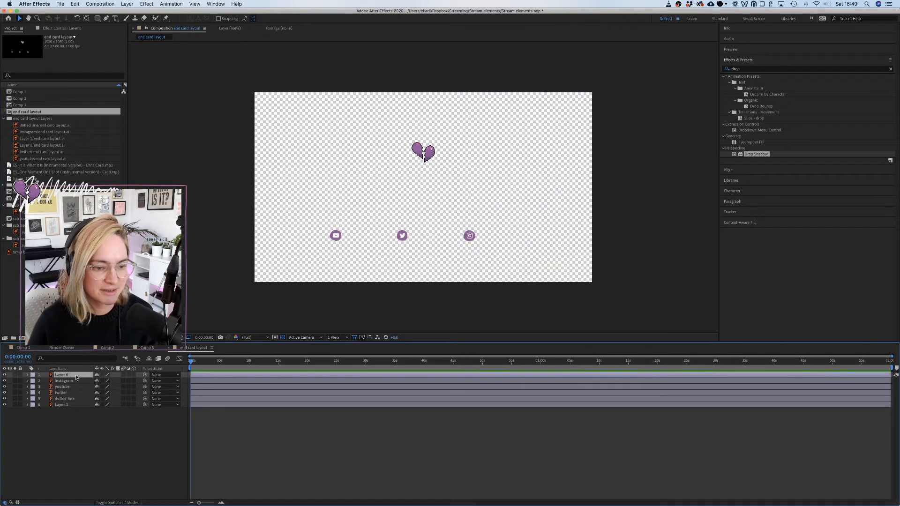
{"action": "left_click", "coordinate": [69, 405], "text": "shift"}
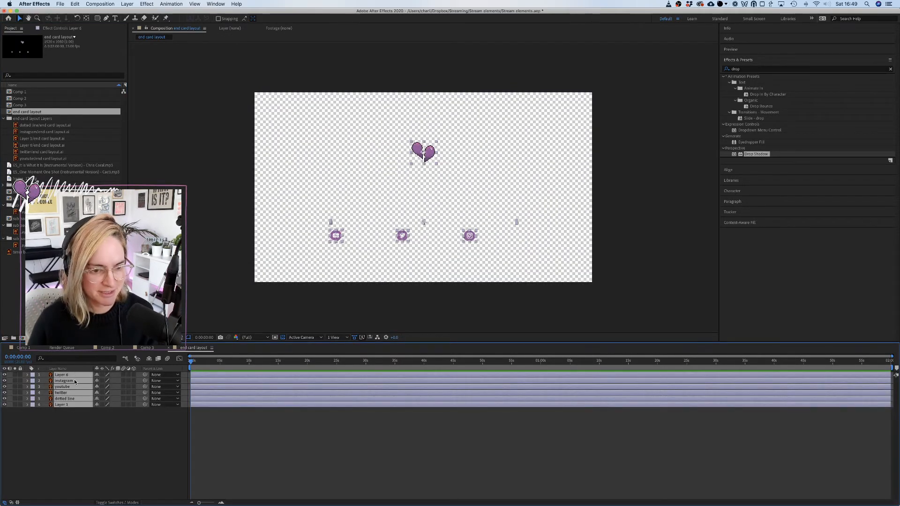
{"action": "left_click", "coordinate": [142, 347]}
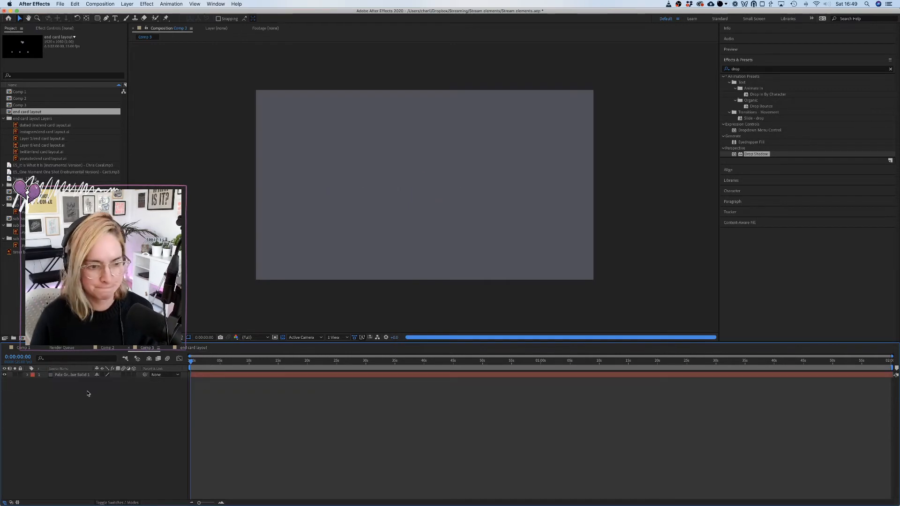
{"action": "key", "text": "super+v"}
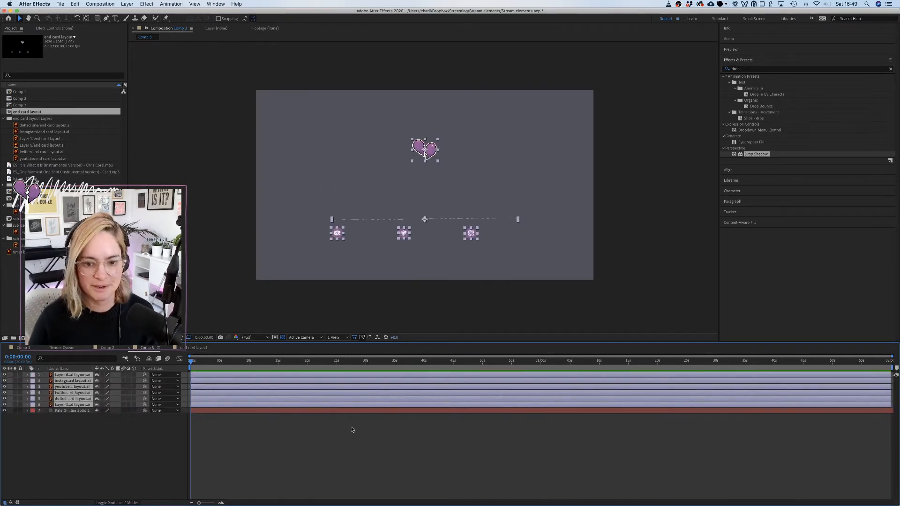
Find frame_17.png in the Finder's Downloads folder and rename it as thank you.png.
{"action": "left_click", "coordinate": [123, 488]}
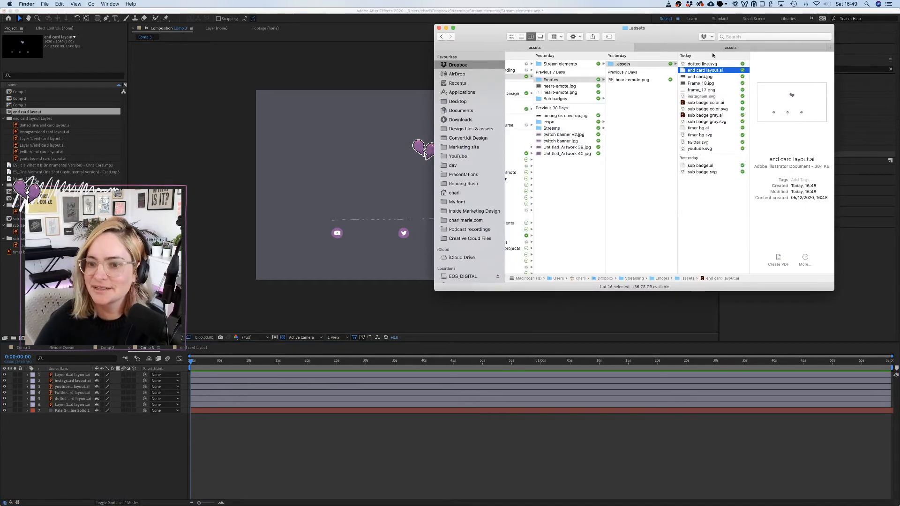
{"action": "left_click", "coordinate": [703, 84]}
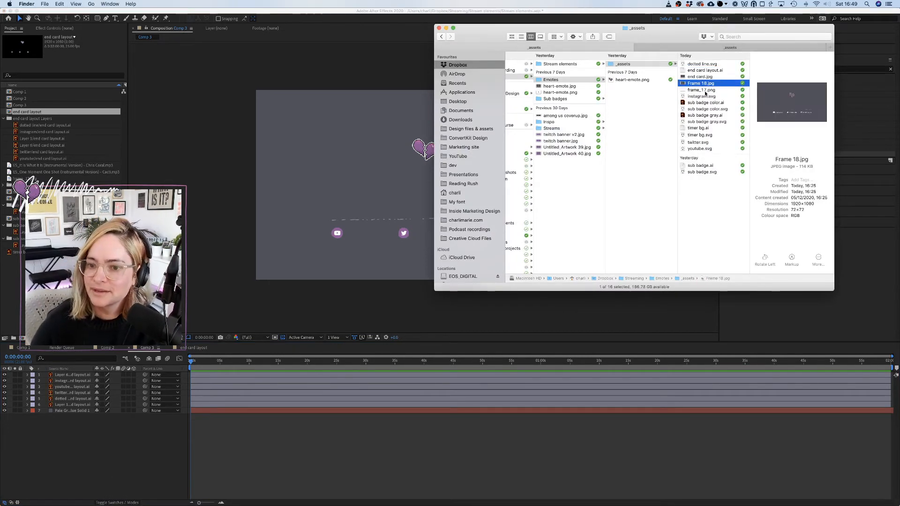
{"action": "left_click", "coordinate": [703, 90]}
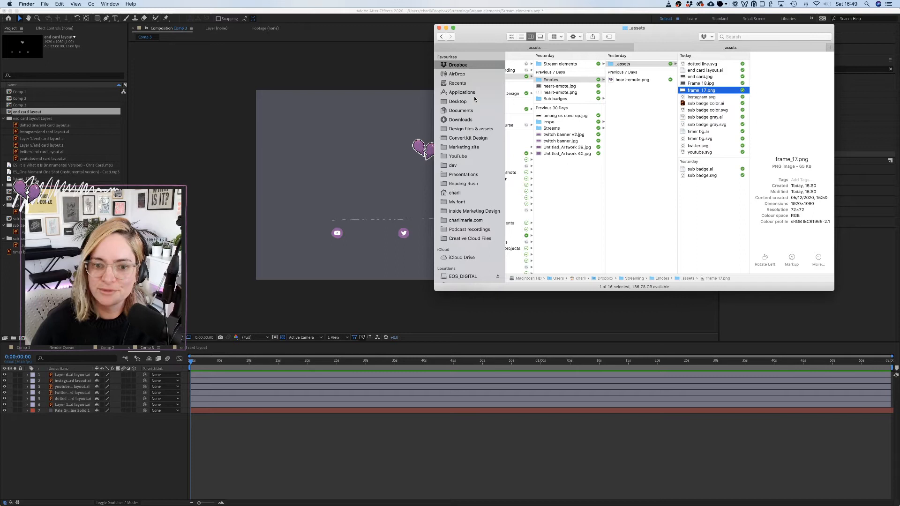
{"action": "left_click", "coordinate": [460, 119]}
{"action": "left_click", "coordinate": [530, 65]}
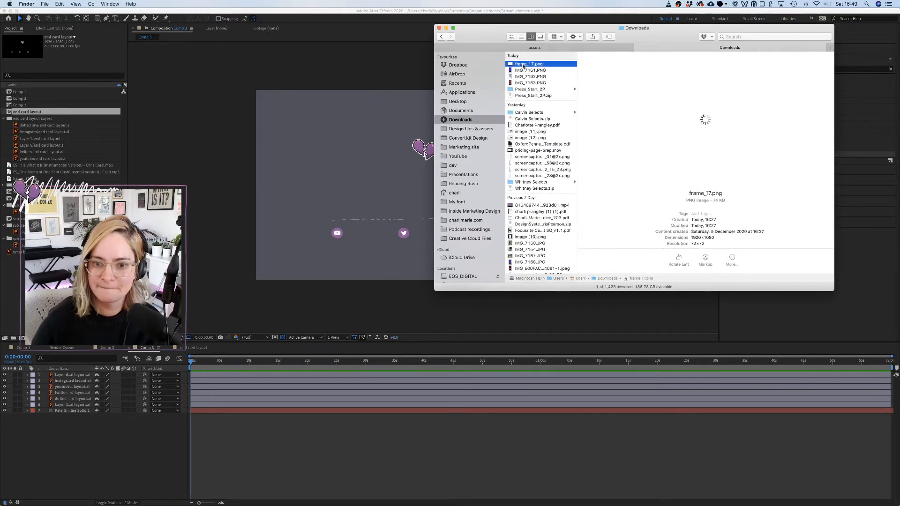
{"action": "key", "text": "Return"}
{"action": "type", "text": "thank you"}
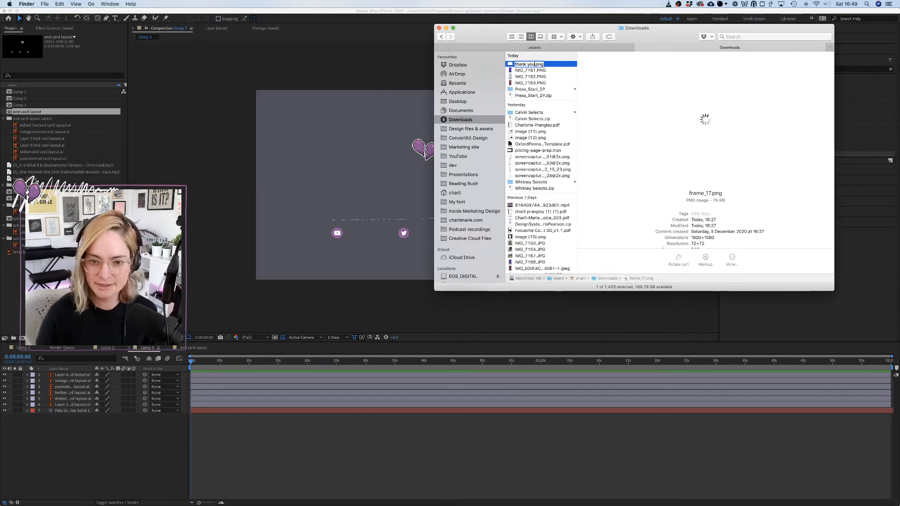
{"action": "key", "text": "Return"}
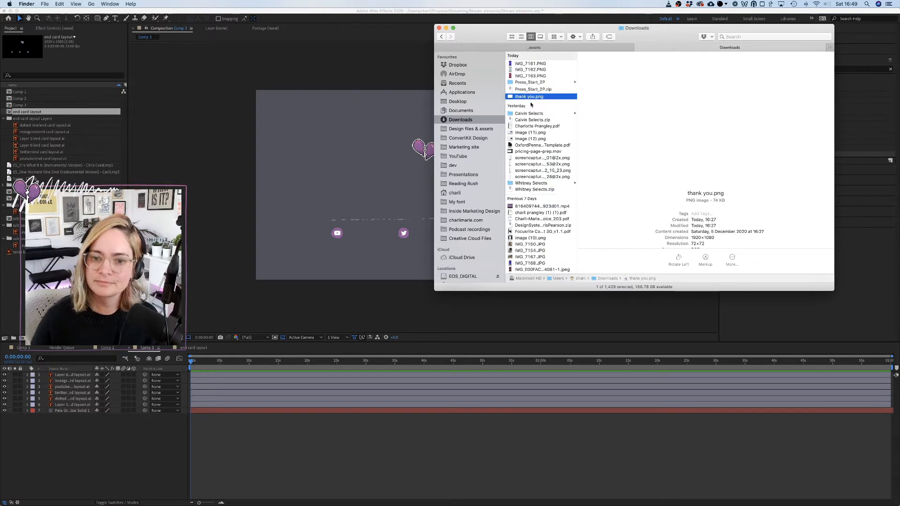
Move thank you.png to the _assets folder and add it to After Effects Comp 3 as the uppermost layer.
{"action": "left_click_drag", "start_coordinate": [534, 97], "coordinate": [725, 132]}
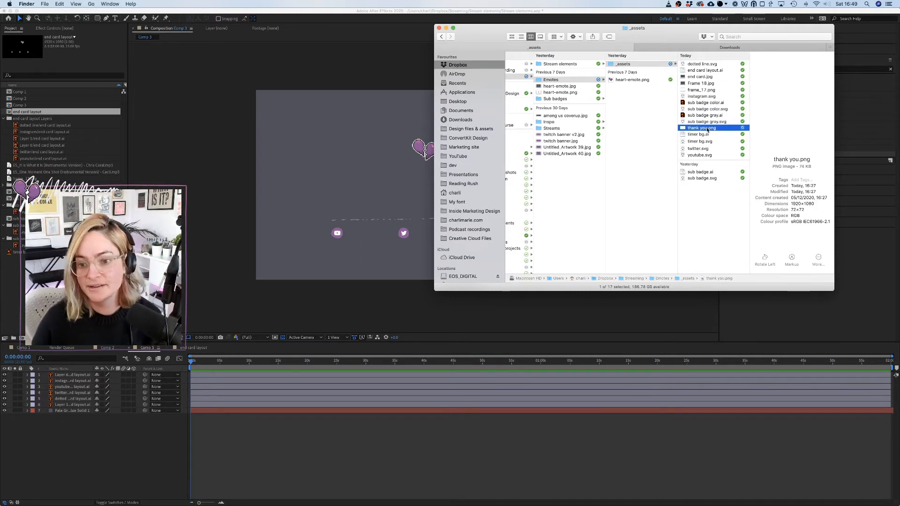
{"action": "left_click_drag", "start_coordinate": [709, 130], "coordinate": [137, 426]}
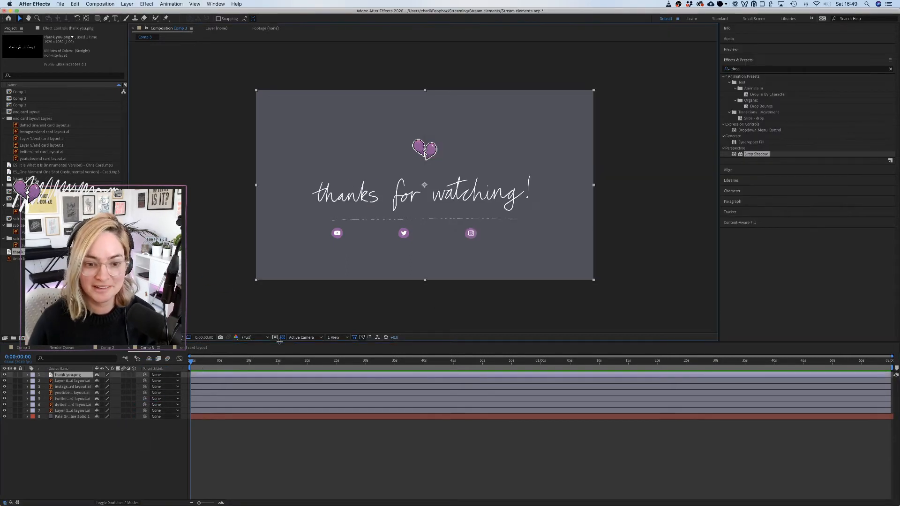
Add the text "/CharliMarieTV" in Press Start 2P and place it beside the YouTube icon.
{"action": "left_click", "coordinate": [301, 458]}
{"action": "key", "text": "super+t"}
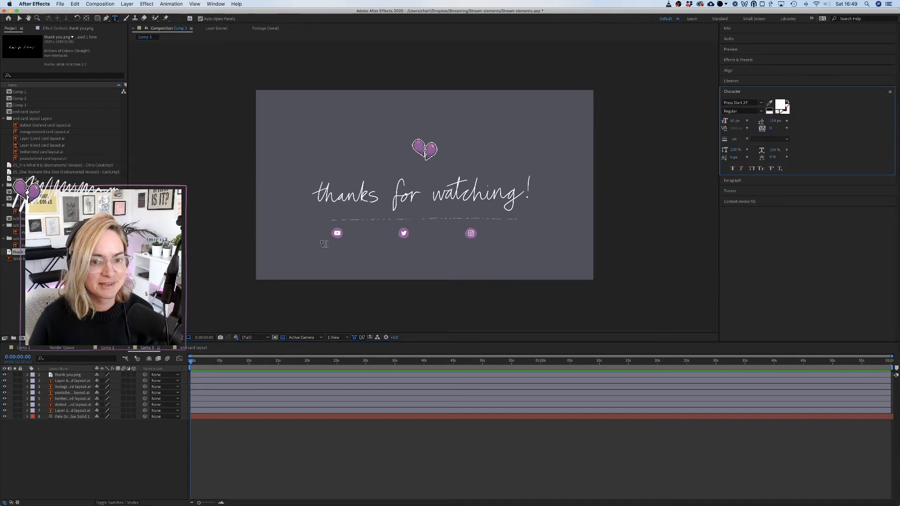
{"action": "left_click", "coordinate": [357, 232]}
{"action": "type", "text": "/"}
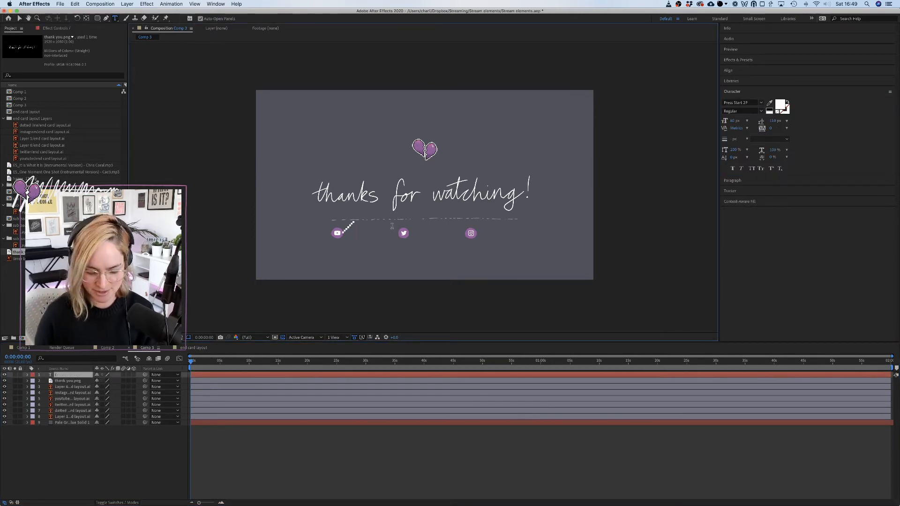
{"action": "type", "text": "CharliMarieTV"}
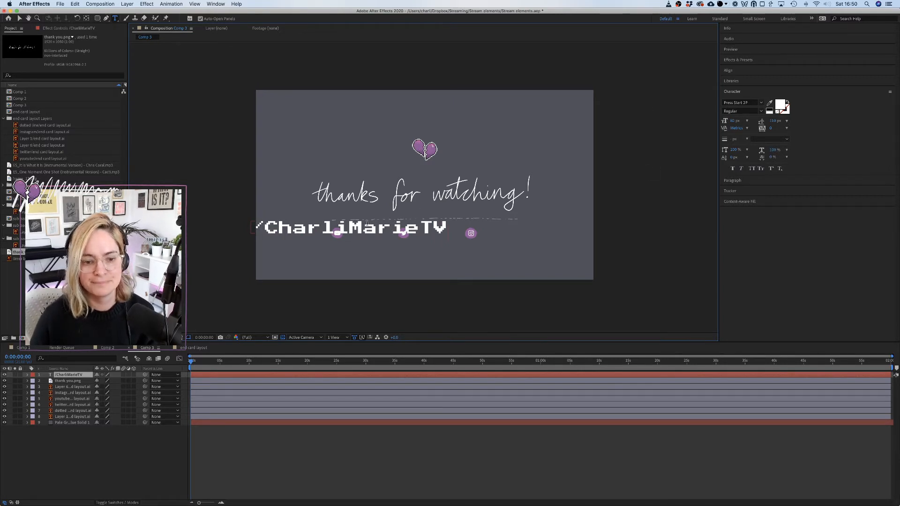
{"action": "left_click", "coordinate": [20, 18]}
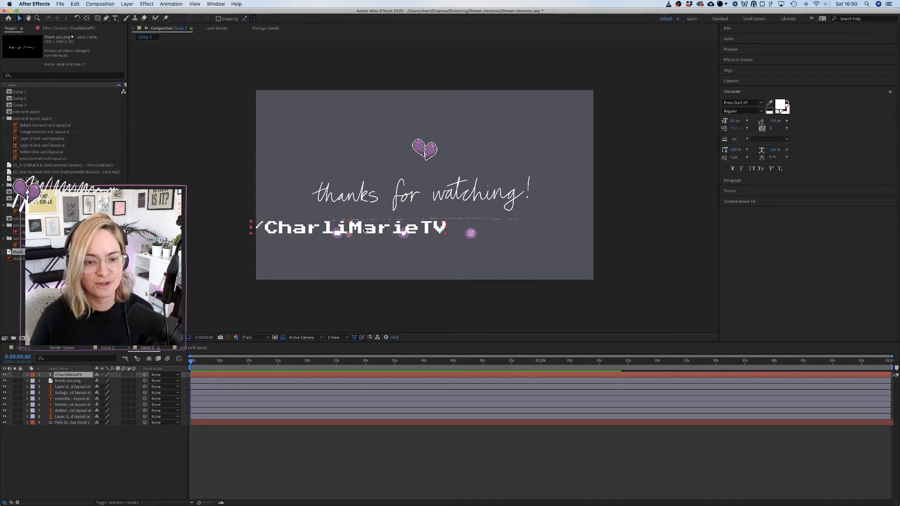
{"action": "left_click_drag", "start_coordinate": [368, 232], "coordinate": [460, 233]}
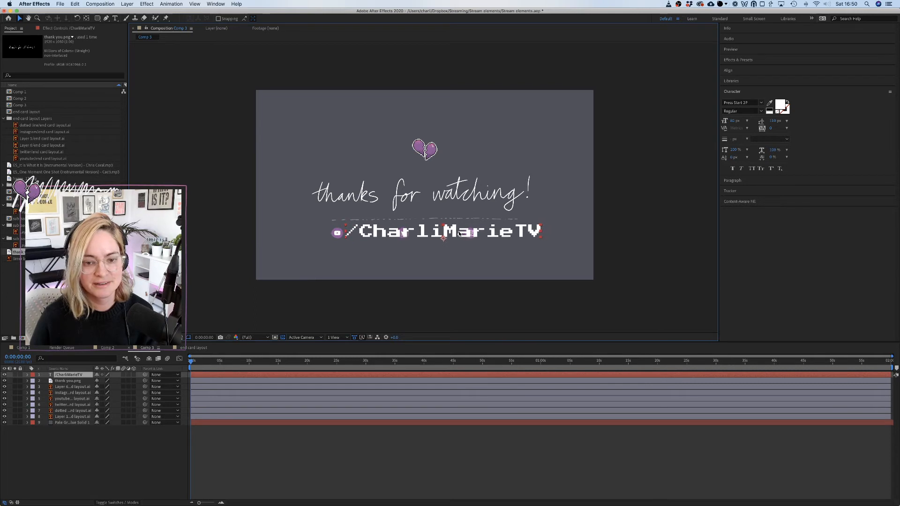
Move the handle text back next to the YouTube icon and set its font size to 20 px.
{"action": "left_click_drag", "start_coordinate": [735, 121], "coordinate": [716, 123]}
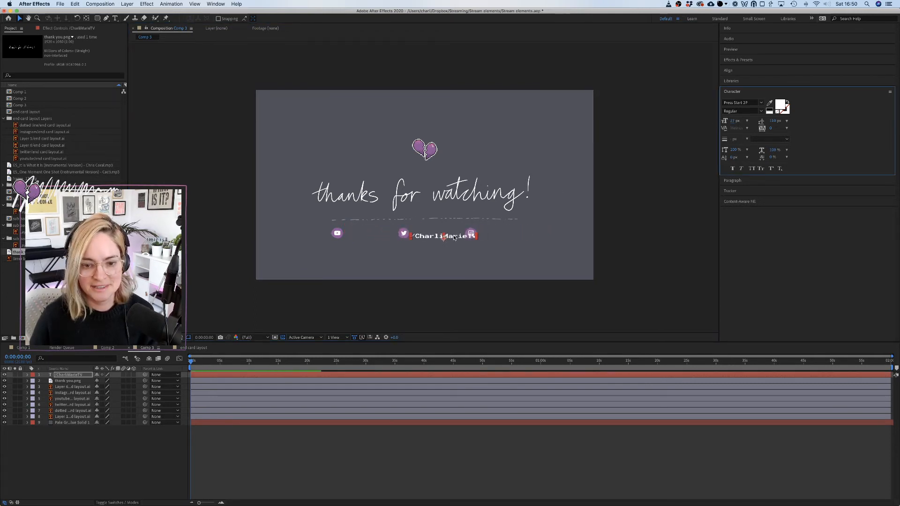
{"action": "left_click_drag", "start_coordinate": [442, 235], "coordinate": [388, 234]}
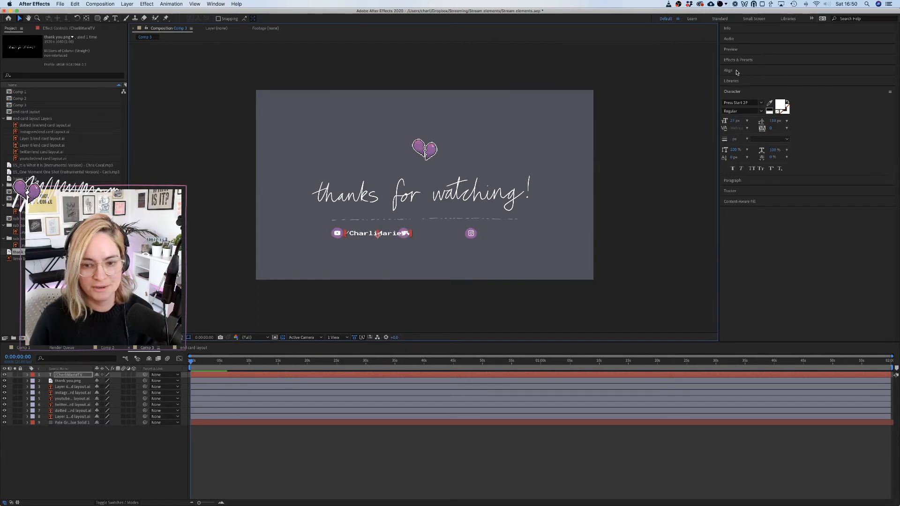
{"action": "left_click", "coordinate": [734, 122]}
{"action": "type", "text": "20"}
{"action": "key", "text": "Return"}
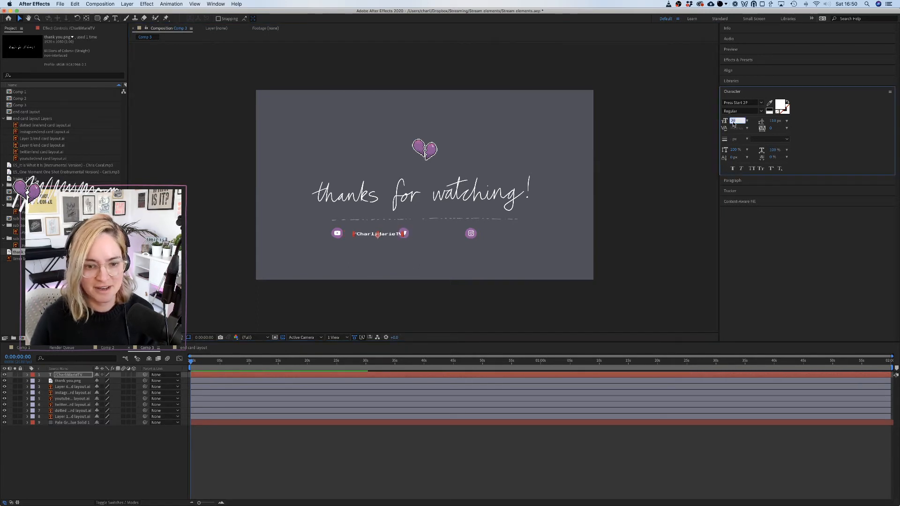
Nudge the handle text into the gap between the YouTube and Twitter icons, level with them.
{"action": "left_click", "coordinate": [391, 239]}
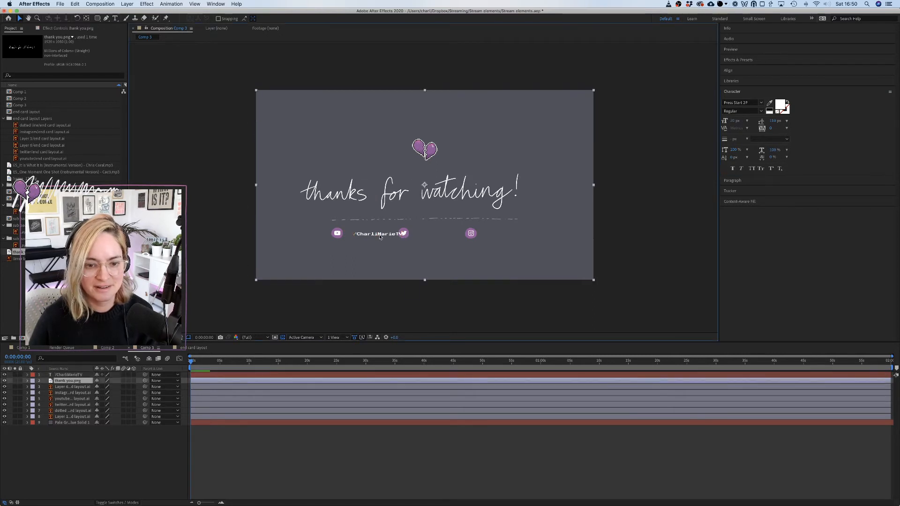
{"action": "left_click", "coordinate": [70, 375]}
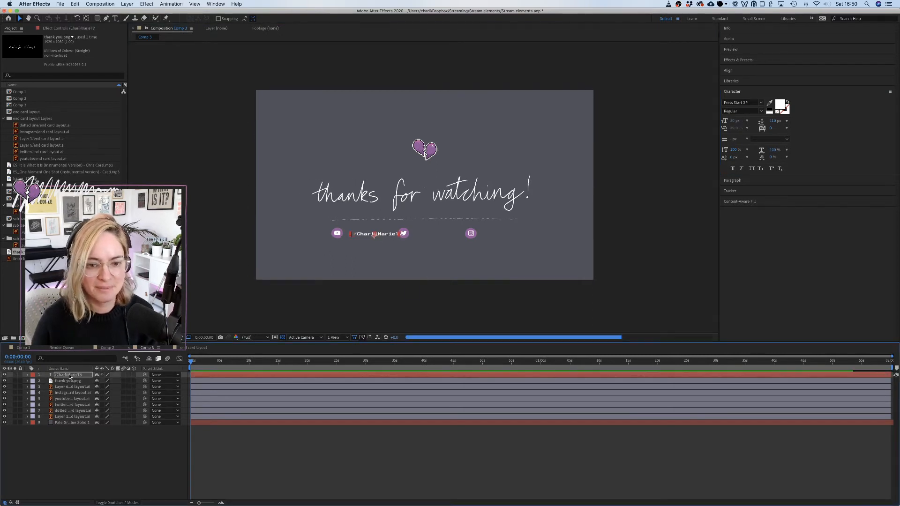
{"action": "key", "text": "shift+Down"}
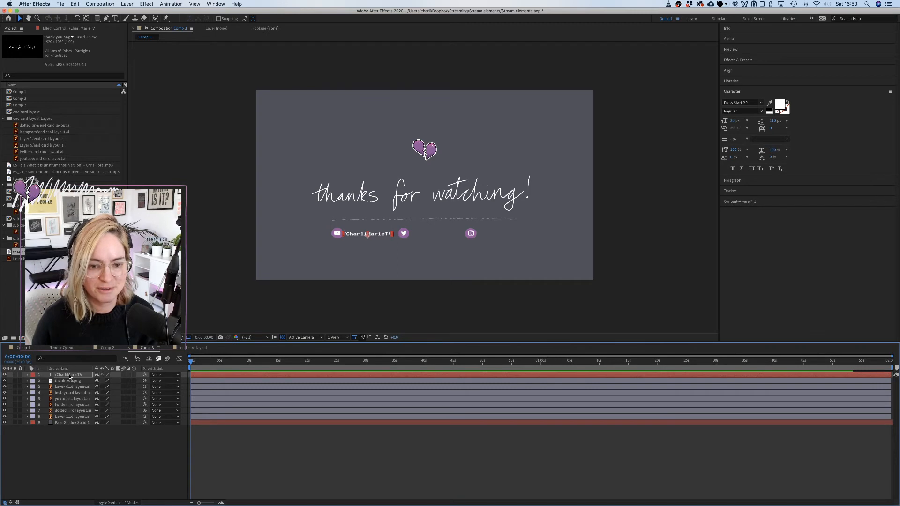
{"action": "key", "text": "Right"}
{"action": "key", "text": "Right"}
{"action": "key", "text": "Right"}
{"action": "key", "text": "Right"}
{"action": "key", "text": "Right"}
{"action": "key", "text": "Right"}
{"action": "key", "text": "Right"}
{"action": "key", "text": "Up"}
{"action": "key", "text": "Up"}
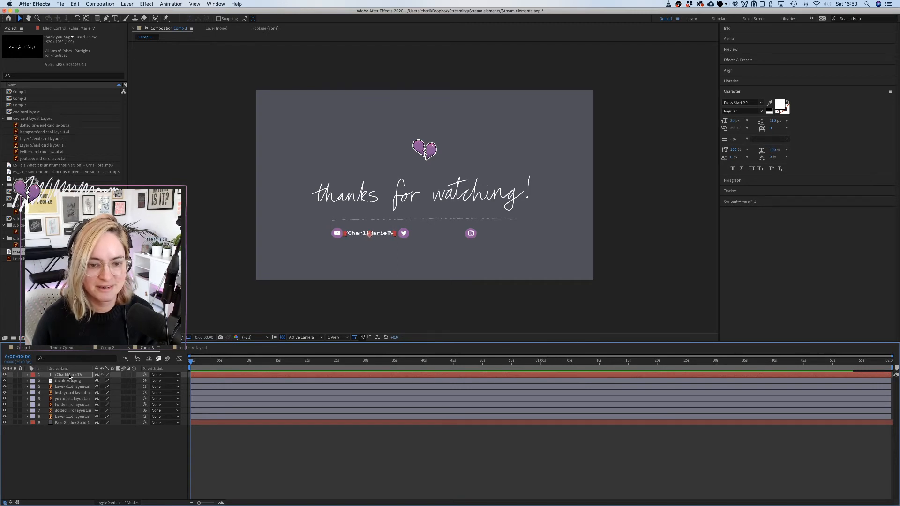
{"action": "left_click", "coordinate": [371, 463]}
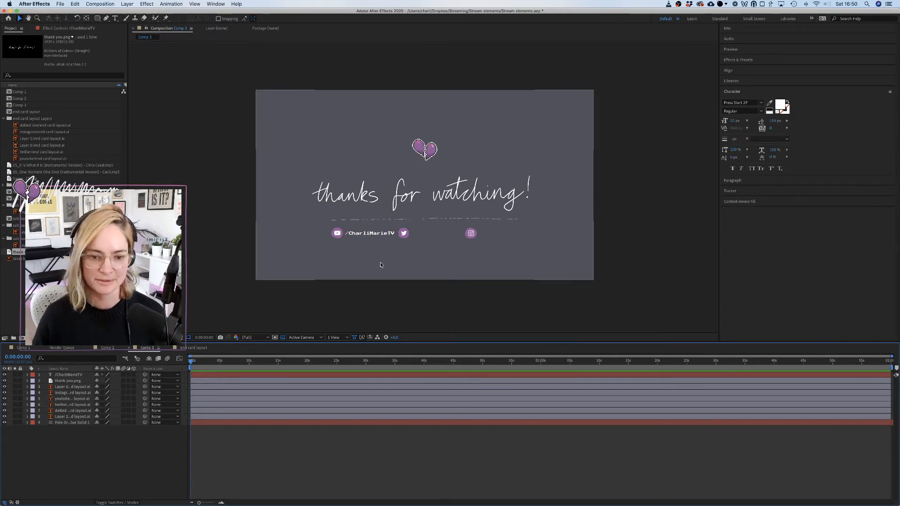
Duplicate the handle text layer, hide the original, and set the copy in a larger Averta Semibold.
{"action": "left_click", "coordinate": [74, 375]}
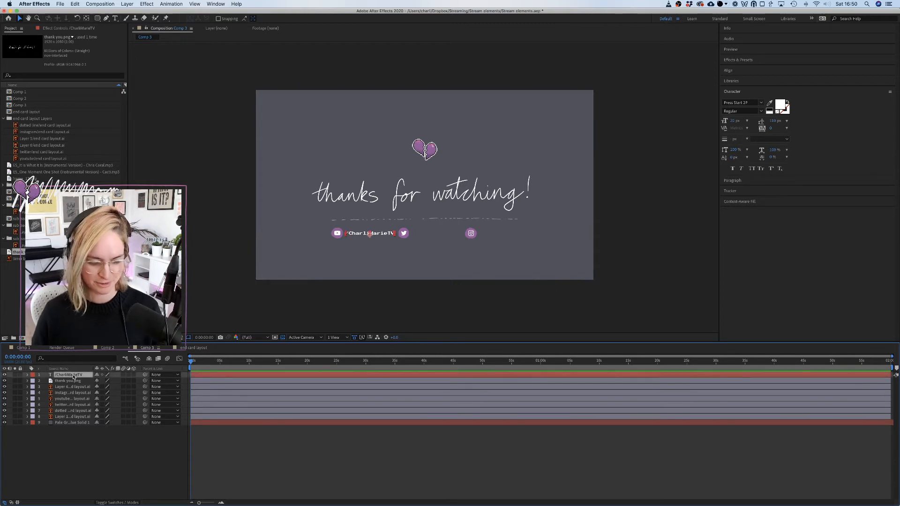
{"action": "key", "text": "super+d"}
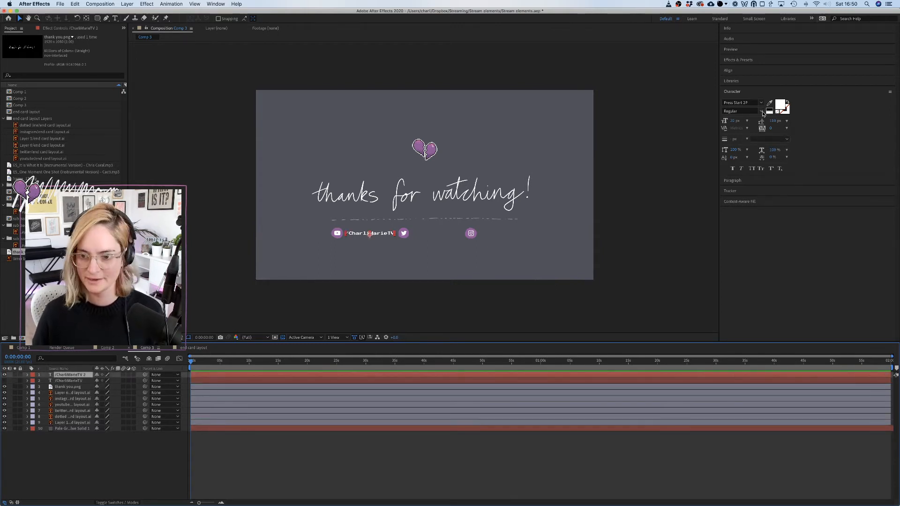
{"action": "left_click", "coordinate": [735, 103]}
{"action": "type", "text": "ert"}
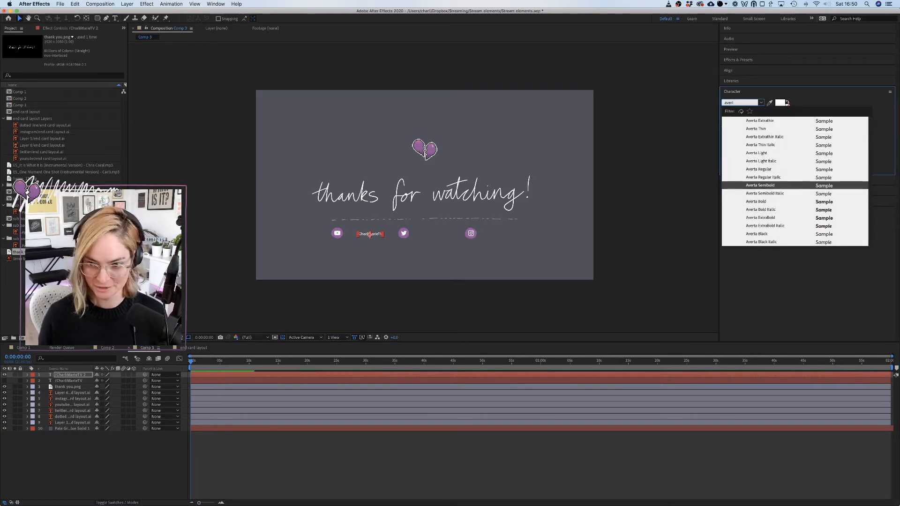
{"action": "key", "text": "Return"}
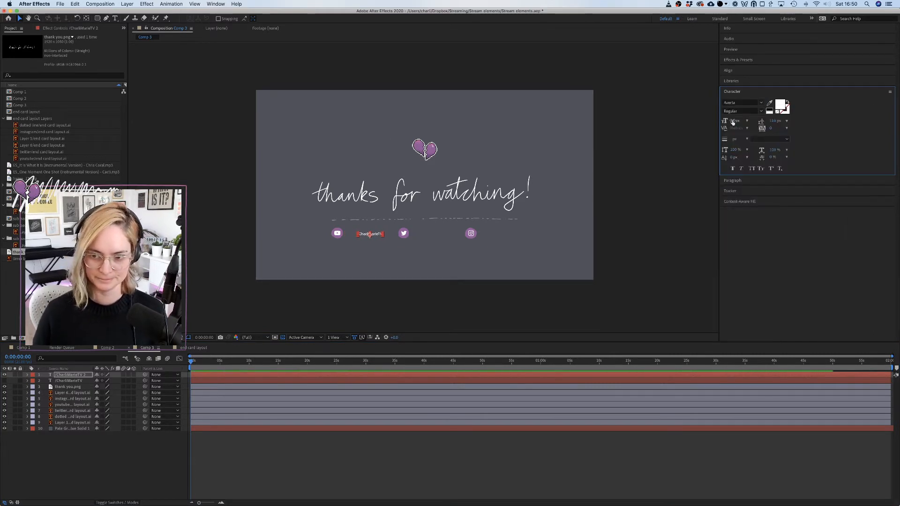
{"action": "left_click_drag", "start_coordinate": [734, 120], "coordinate": [740, 121]}
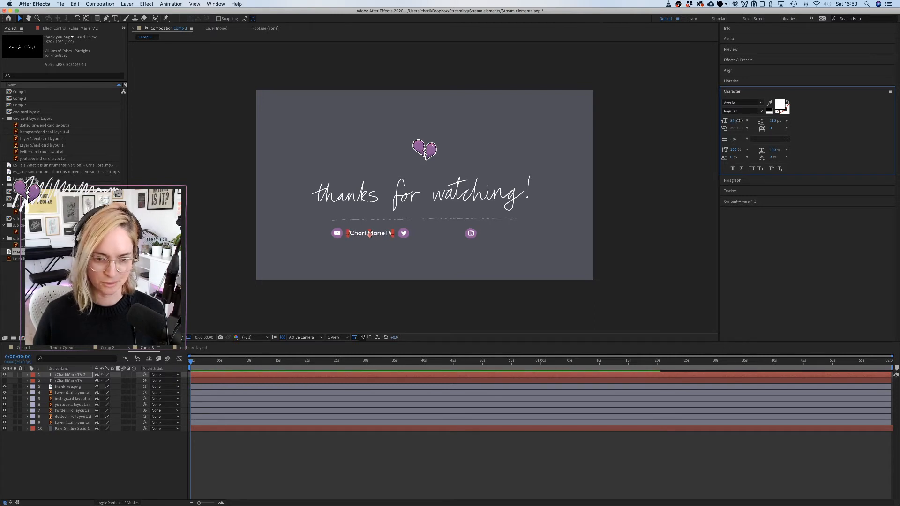
{"action": "left_click", "coordinate": [378, 231]}
Nudge the Averta handle text in Comp 3 left, closer to the YouTube icon.
{"action": "double_click", "coordinate": [376, 234]}
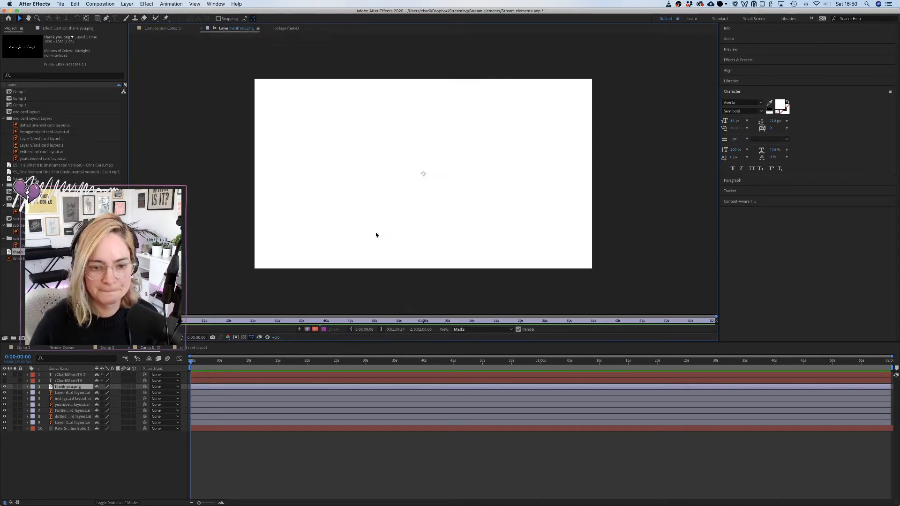
{"action": "left_click", "coordinate": [164, 28]}
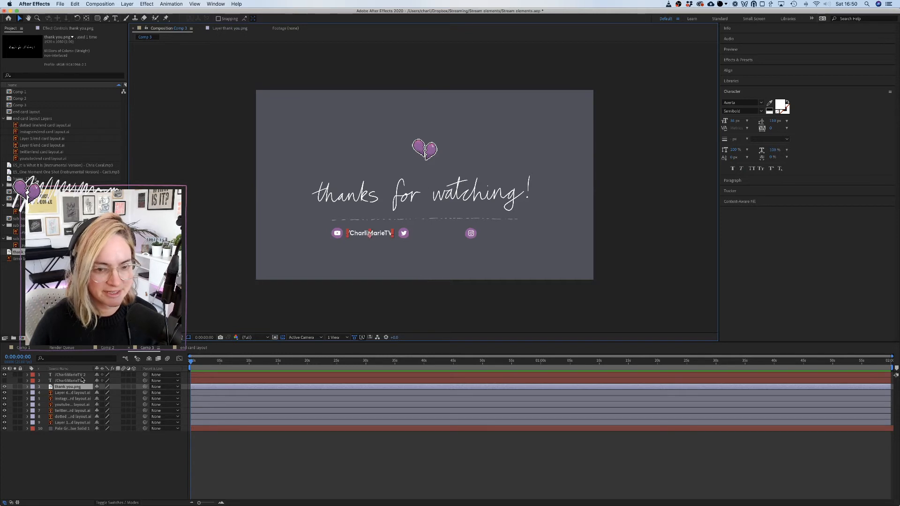
{"action": "left_click", "coordinate": [81, 375]}
{"action": "key", "text": "Left"}
{"action": "key", "text": "Left"}
{"action": "key", "text": "Left"}
{"action": "key", "text": "Left"}
{"action": "key", "text": "Left"}
{"action": "key", "text": "Left"}
{"action": "key", "text": "Left"}
{"action": "key", "text": "Left"}
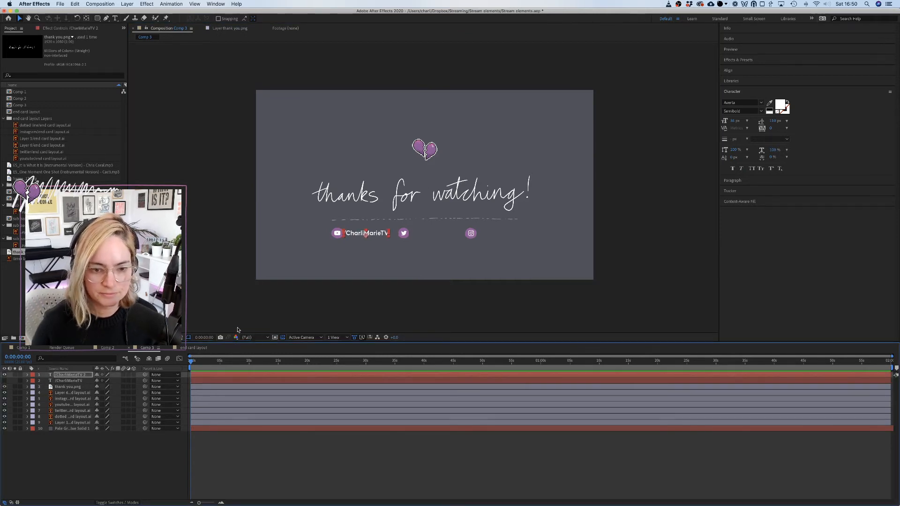
Nudge the Averta YouTube handle text slightly right, leaving a small gap after the YouTube icon.
{"action": "key", "text": "Right"}
{"action": "key", "text": "Right"}
{"action": "key", "text": "Right"}
{"action": "key", "text": "Right"}
{"action": "key", "text": "Right"}
{"action": "key", "text": "Right"}
{"action": "key", "text": "Right"}
{"action": "key", "text": "Right"}
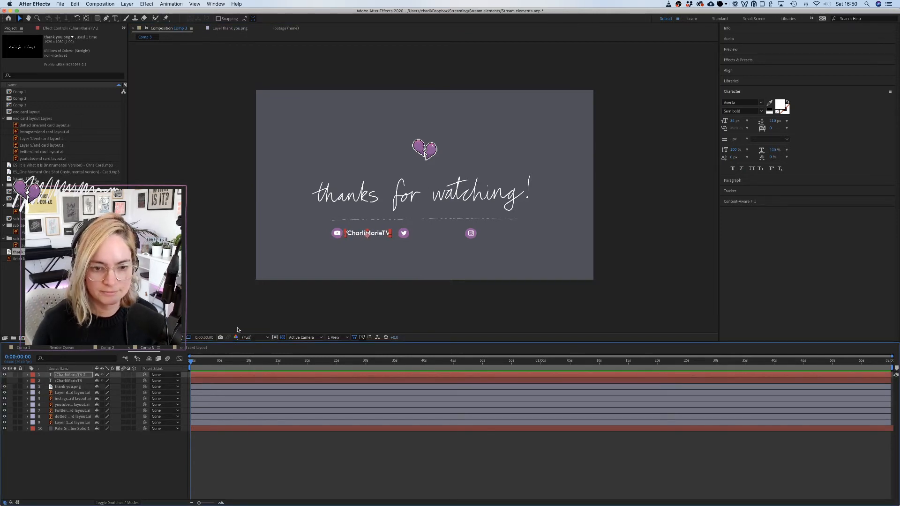
{"action": "left_click", "coordinate": [424, 303]}
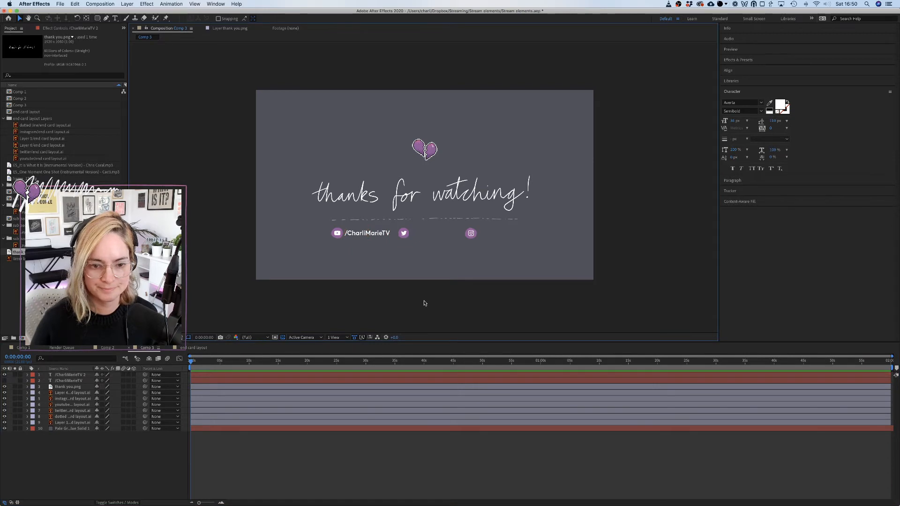
Increase the tracking of the Averta YouTube handle text to 10.
{"action": "left_click", "coordinate": [374, 236]}
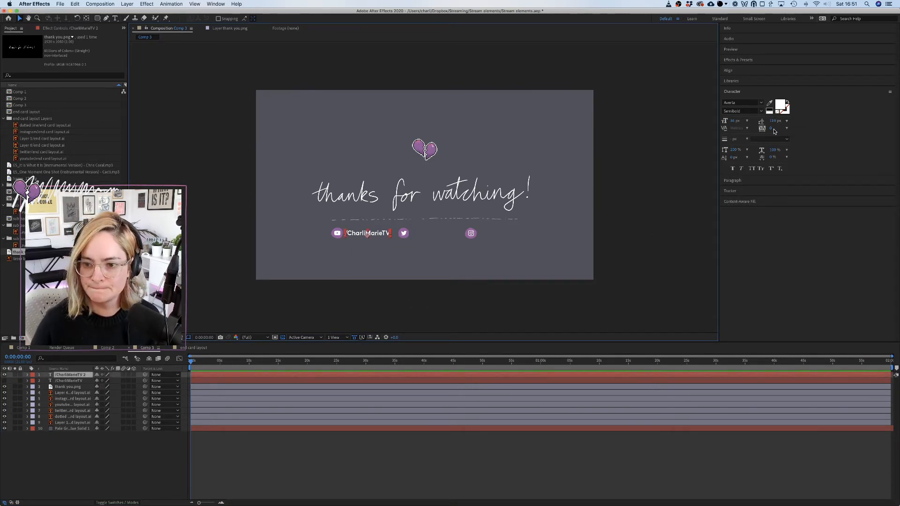
{"action": "left_click", "coordinate": [840, 138]}
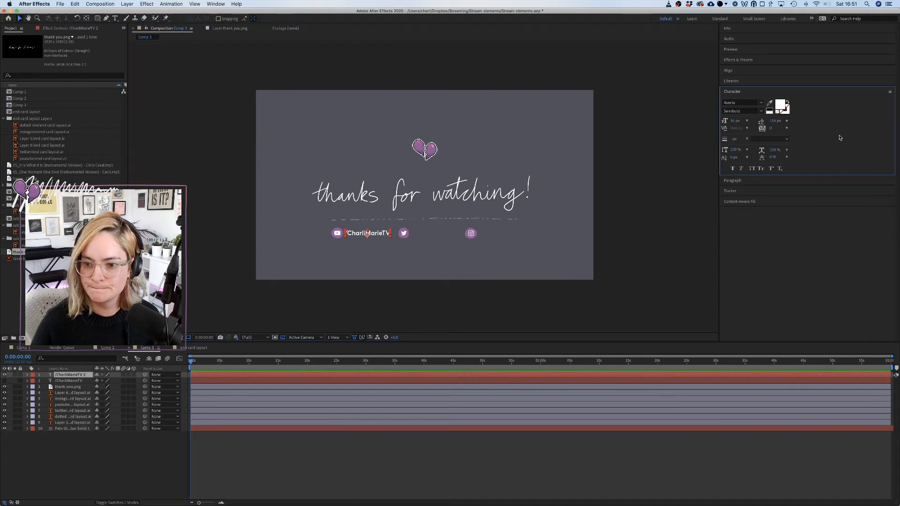
{"action": "key", "text": "Up"}
{"action": "left_click", "coordinate": [772, 130]}
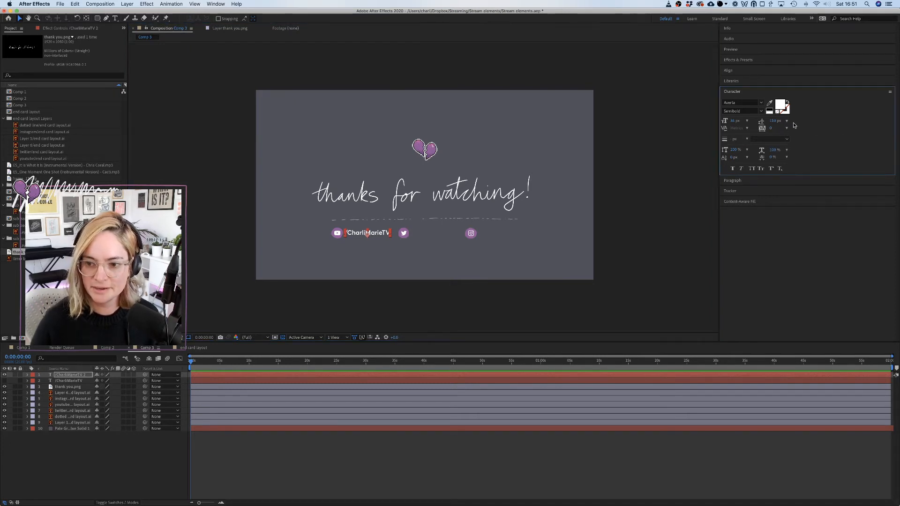
{"action": "left_click", "coordinate": [787, 128]}
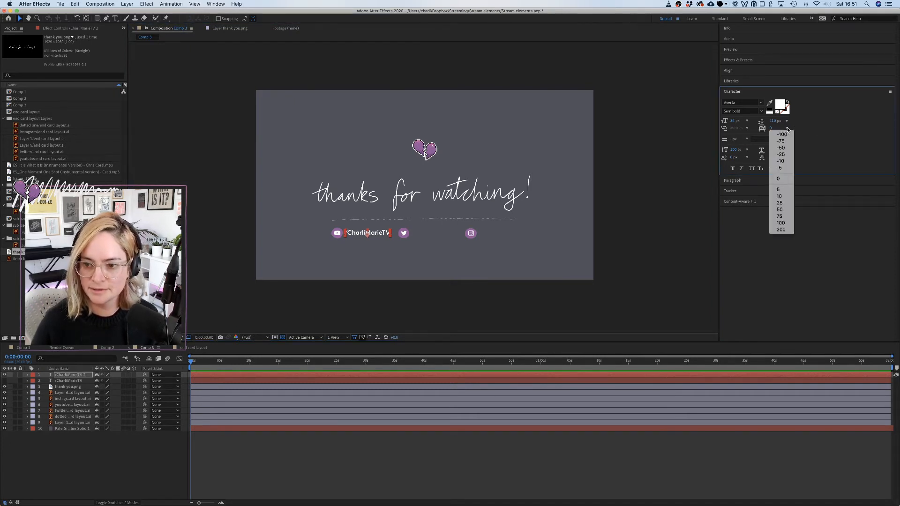
{"action": "left_click", "coordinate": [778, 190]}
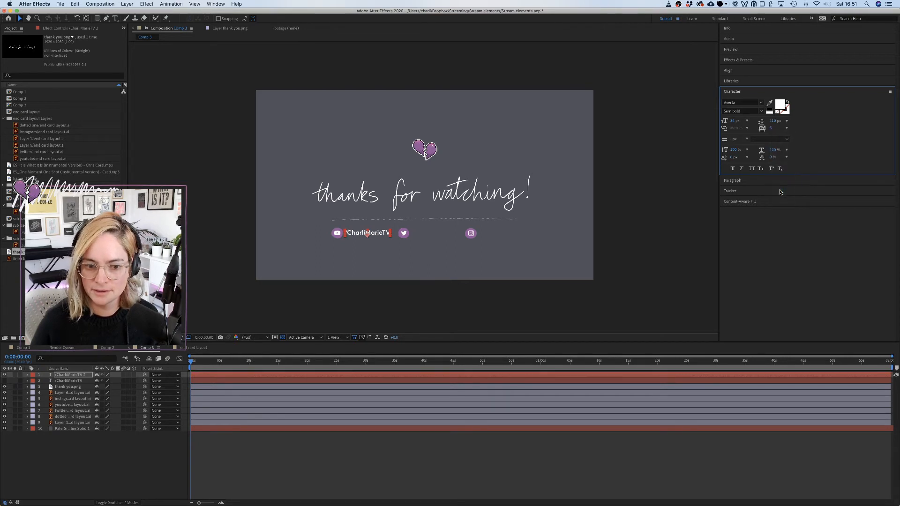
{"action": "left_click", "coordinate": [787, 128]}
{"action": "left_click", "coordinate": [780, 195]}
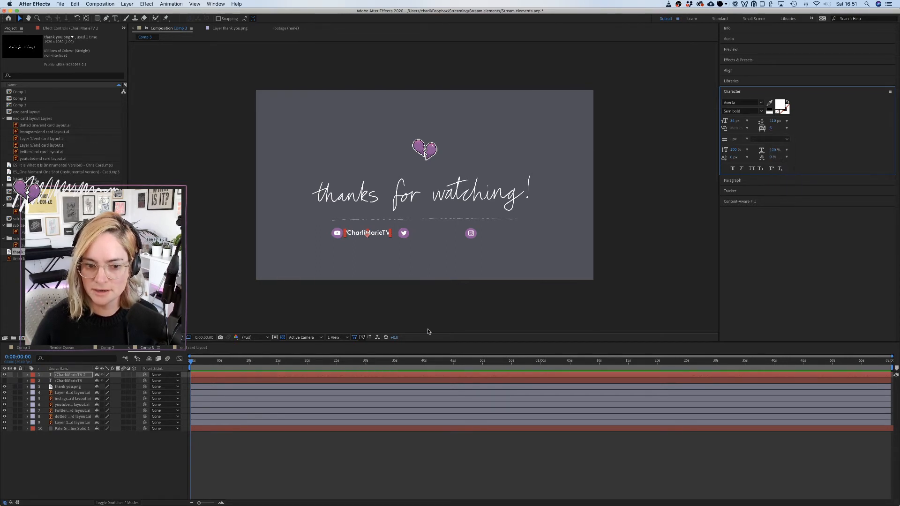
Nudge the YouTube handle text slightly down and right to realign it with its icon.
{"action": "left_click", "coordinate": [392, 314]}
{"action": "left_click", "coordinate": [373, 235]}
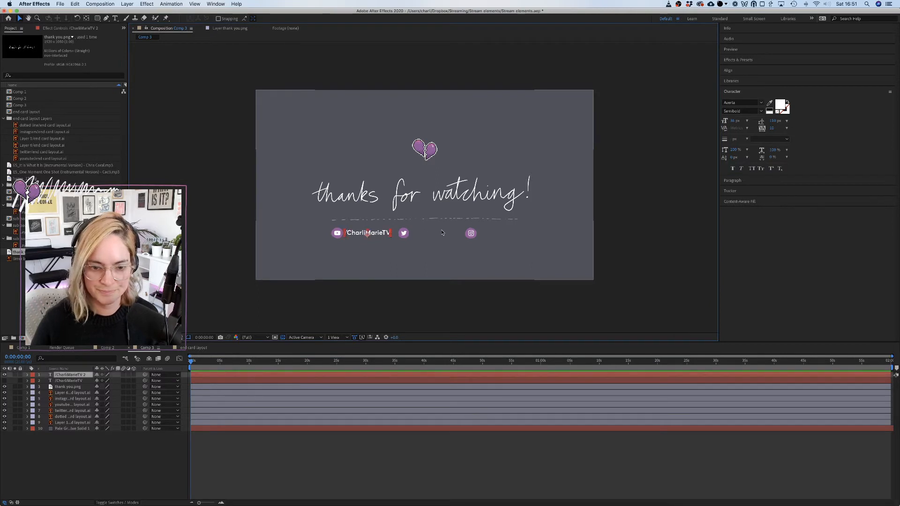
{"action": "key", "text": "Down"}
{"action": "key", "text": "Right"}
{"action": "key", "text": "Right"}
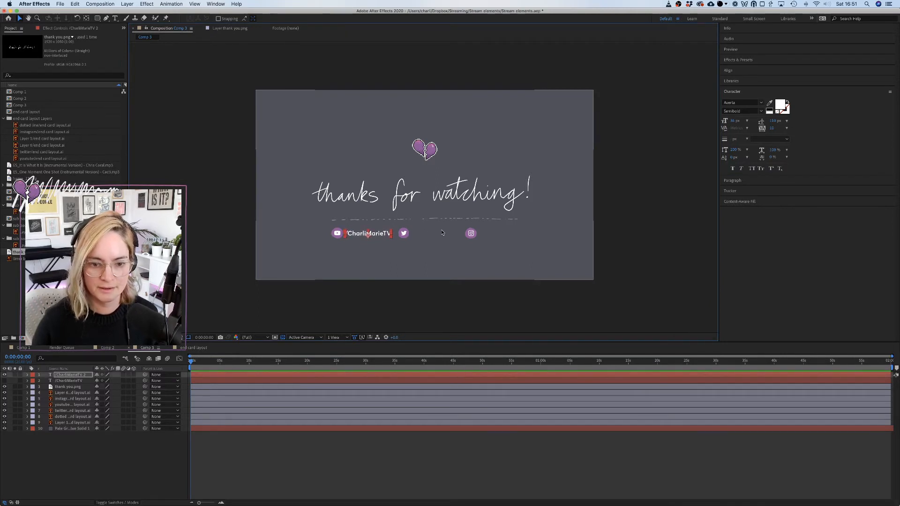
Duplicate the YouTube handle text, place the copy beside the Twitter icon, and replace its wording with the Twitter handle.
{"action": "key", "text": "super+d"}
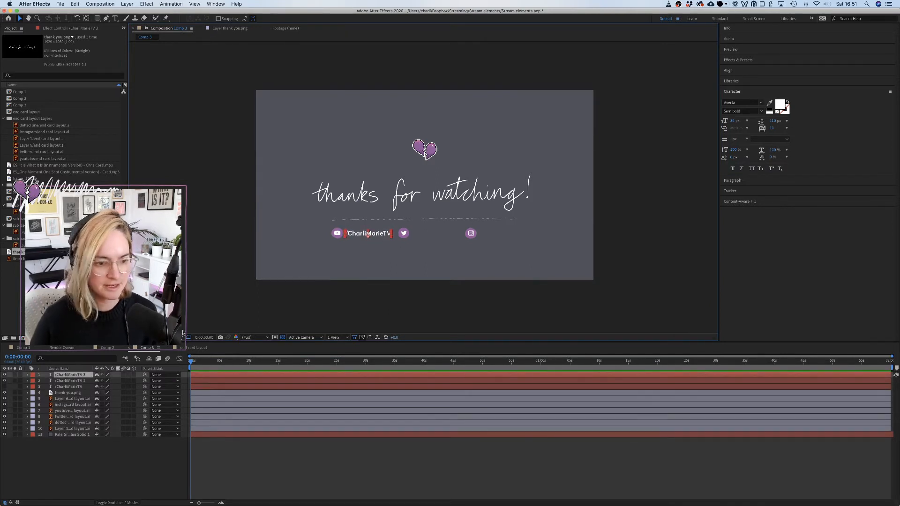
{"action": "left_click_drag", "start_coordinate": [352, 234], "coordinate": [419, 236]}
{"action": "double_click", "coordinate": [422, 234]}
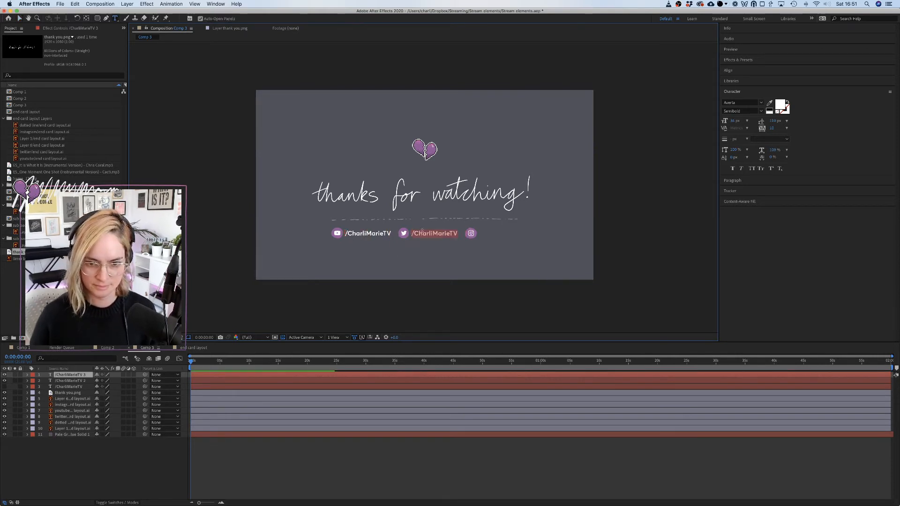
{"action": "type", "text": "@charliprangley"}
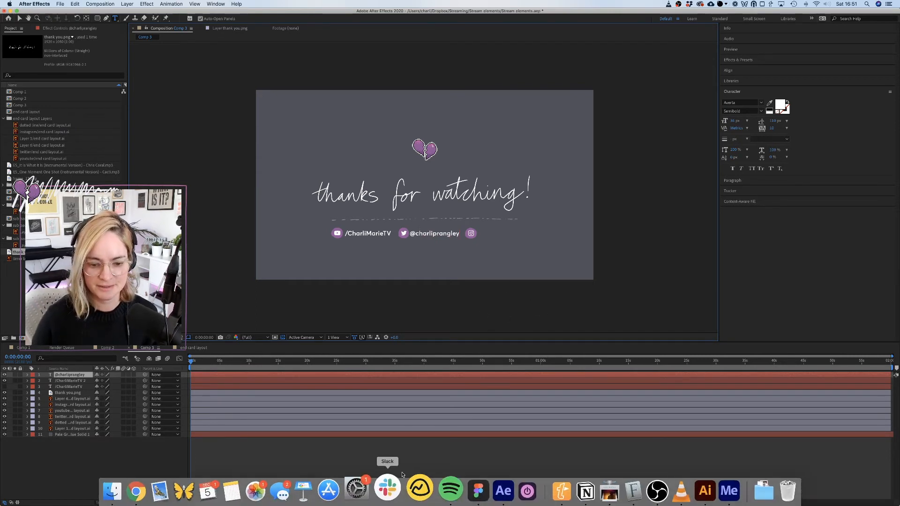
{"action": "left_click", "coordinate": [443, 448]}
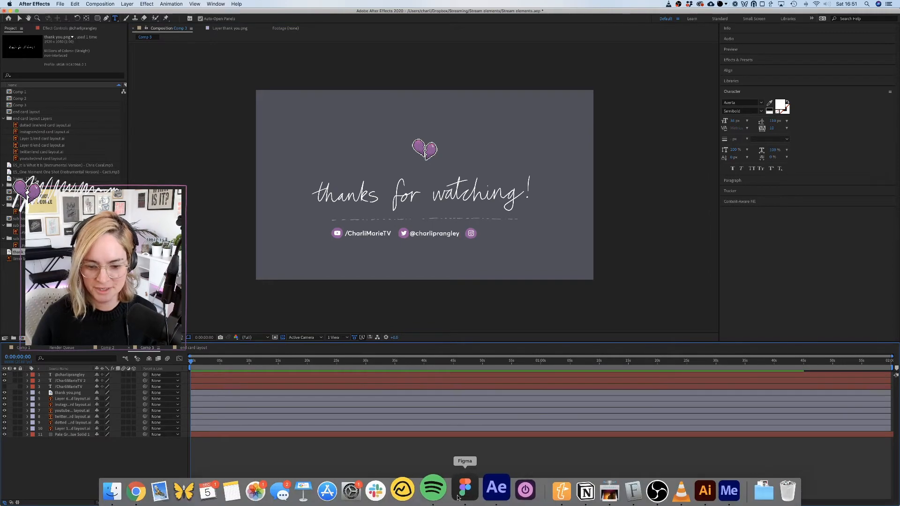
Switch to Figma to check the font size of the handle text in the end card design.
{"action": "left_click", "coordinate": [462, 490]}
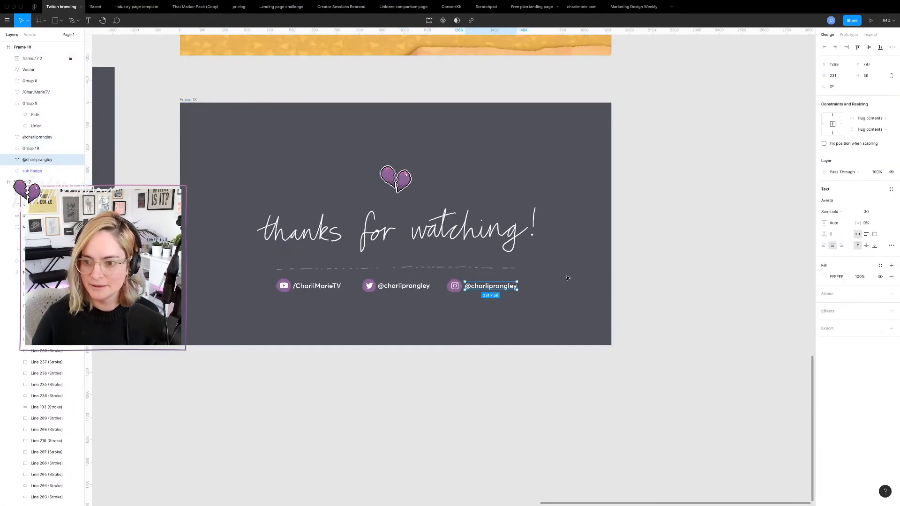
{"action": "key", "text": "ctrl+Left"}
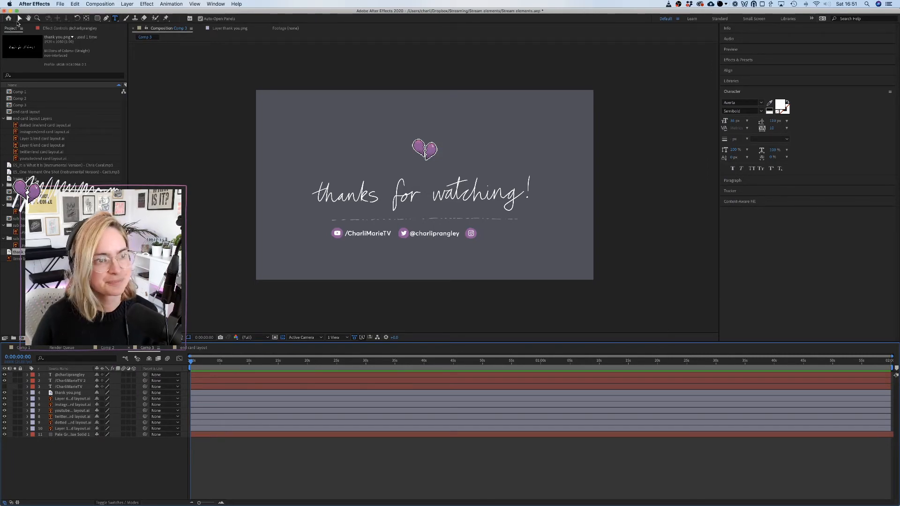
Back in After Effects, set the font size of both the YouTube and Twitter handle texts to 30 px.
{"action": "left_click", "coordinate": [19, 18]}
{"action": "left_click", "coordinate": [361, 139]}
{"action": "left_click", "coordinate": [364, 236]}
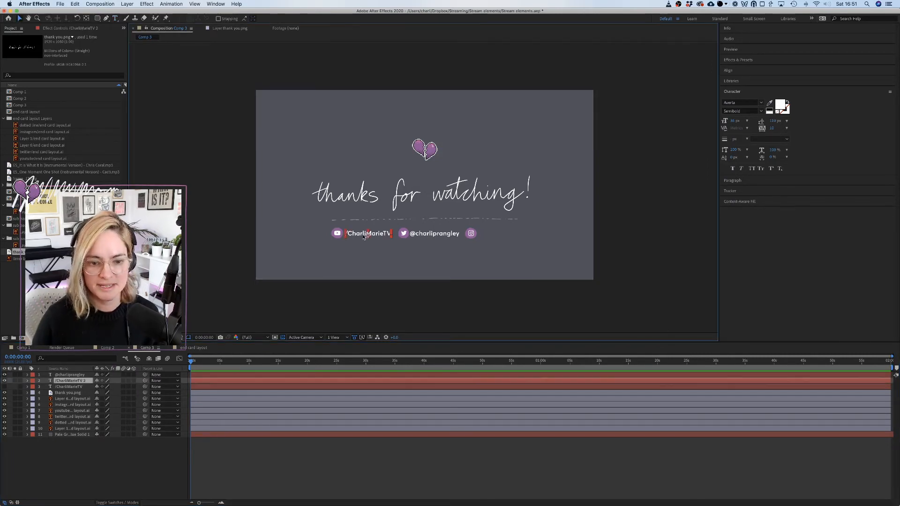
{"action": "left_click", "coordinate": [734, 122]}
{"action": "type", "text": "30"}
{"action": "key", "text": "Return"}
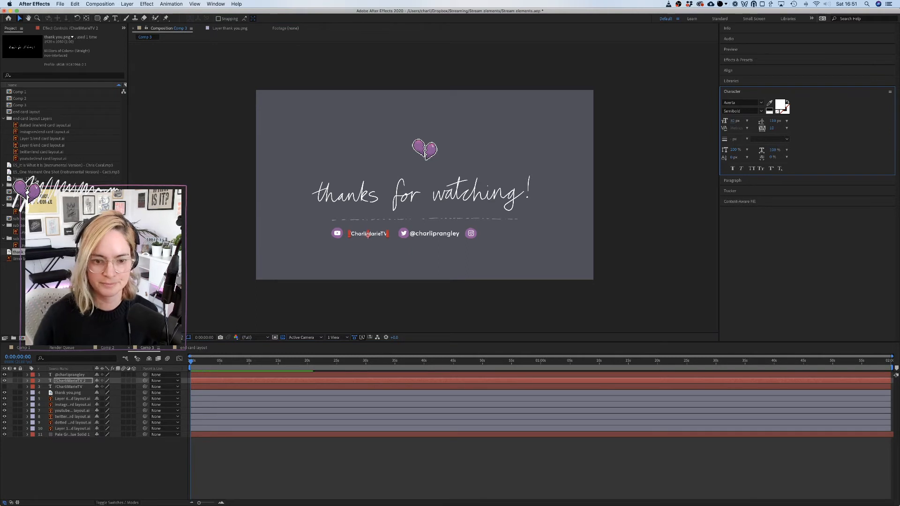
{"action": "left_click", "coordinate": [453, 235]}
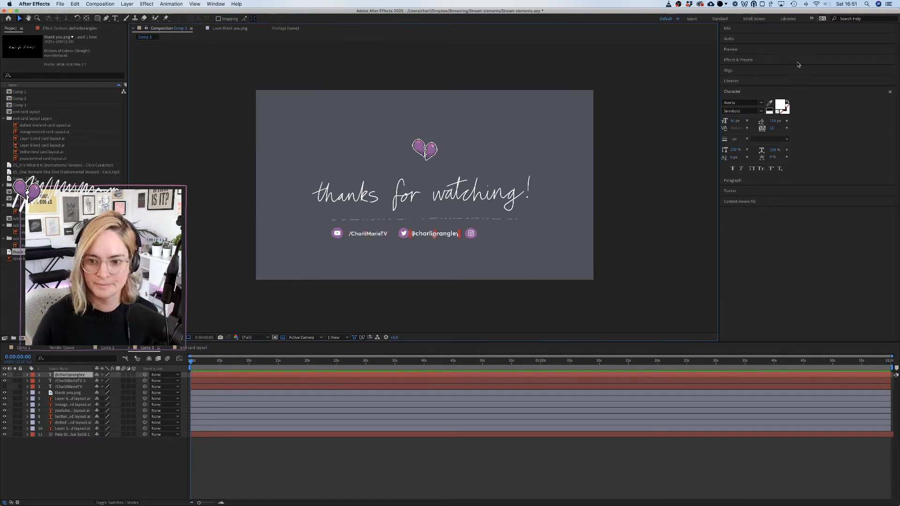
{"action": "left_click", "coordinate": [735, 120]}
{"action": "type", "text": "30"}
{"action": "key", "text": "Return"}
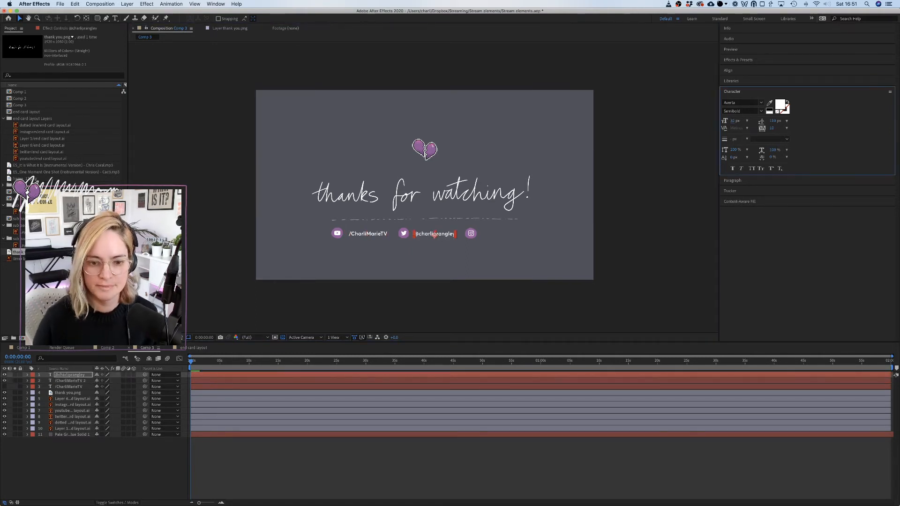
{"action": "left_click", "coordinate": [426, 313]}
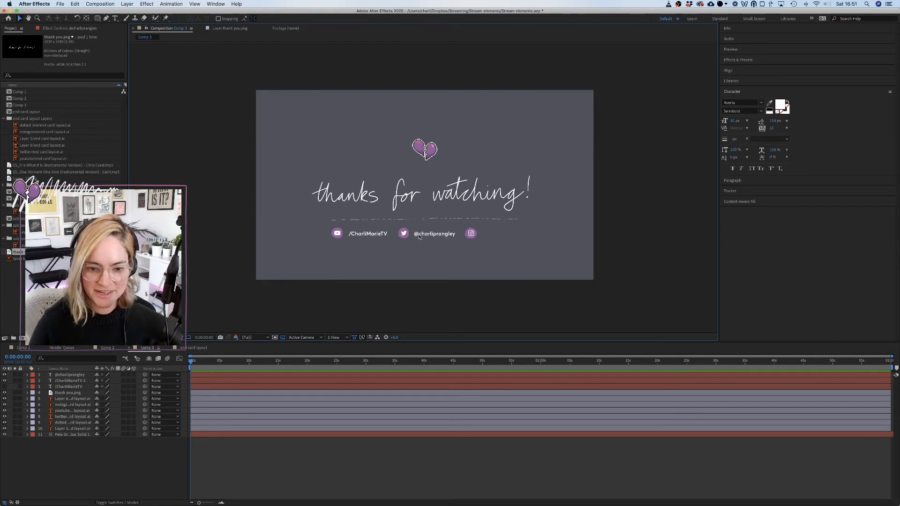
Move the resized YouTube and Twitter handle texts left, closer to their icons.
{"action": "left_click", "coordinate": [370, 236]}
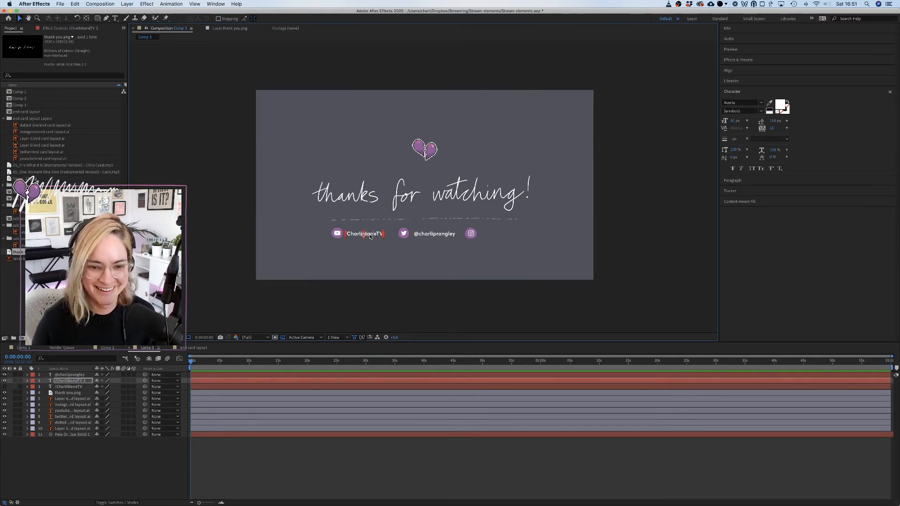
{"action": "left_click", "coordinate": [432, 263]}
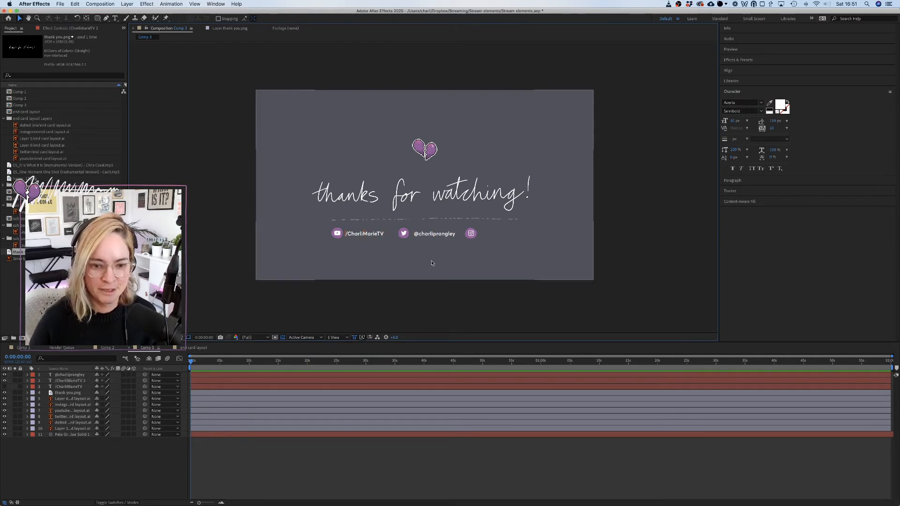
{"action": "left_click", "coordinate": [428, 238]}
{"action": "left_click_drag", "start_coordinate": [432, 234], "coordinate": [433, 235]}
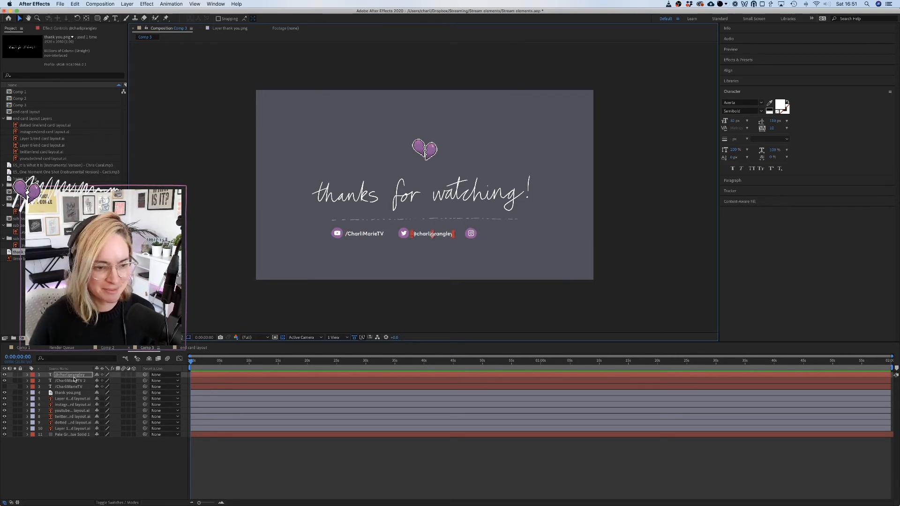
Duplicate the Twitter handle text and place the copy beside the Instagram icon, level with the other handles.
{"action": "key", "text": "super+d"}
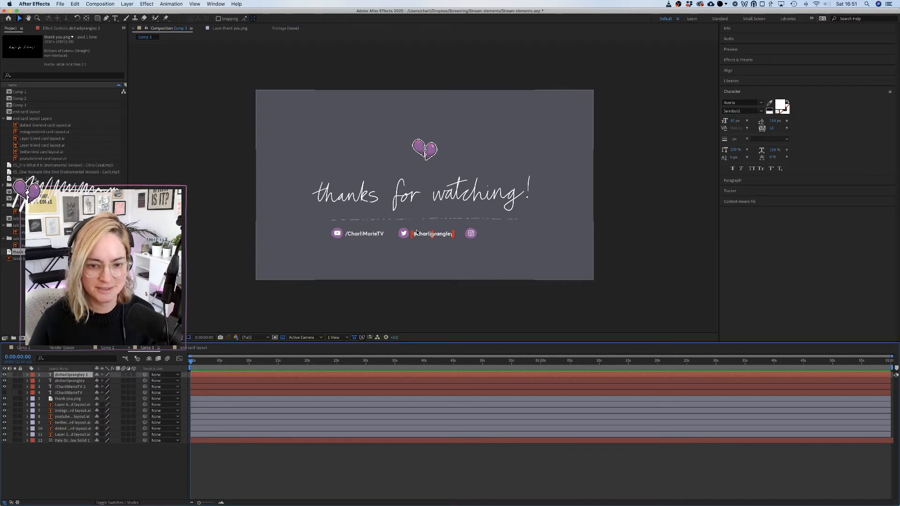
{"action": "left_click_drag", "start_coordinate": [419, 235], "coordinate": [490, 235]}
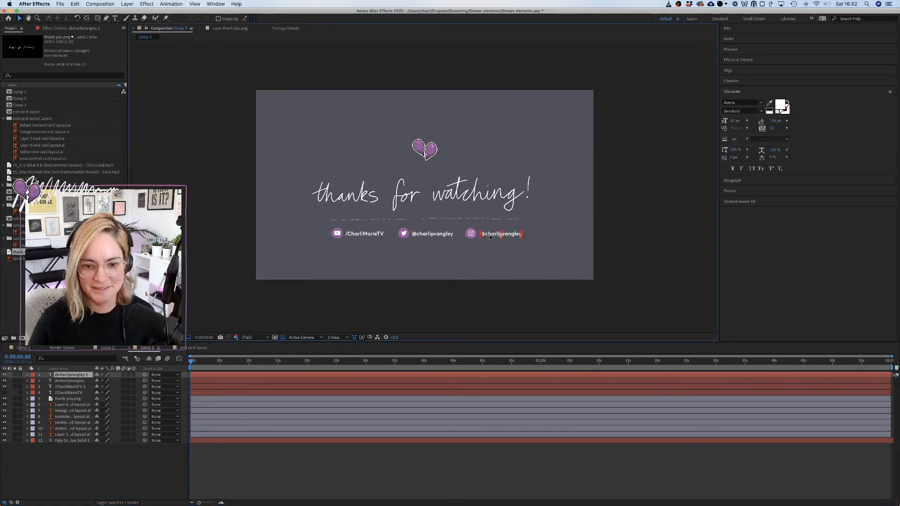
{"action": "left_click", "coordinate": [653, 244]}
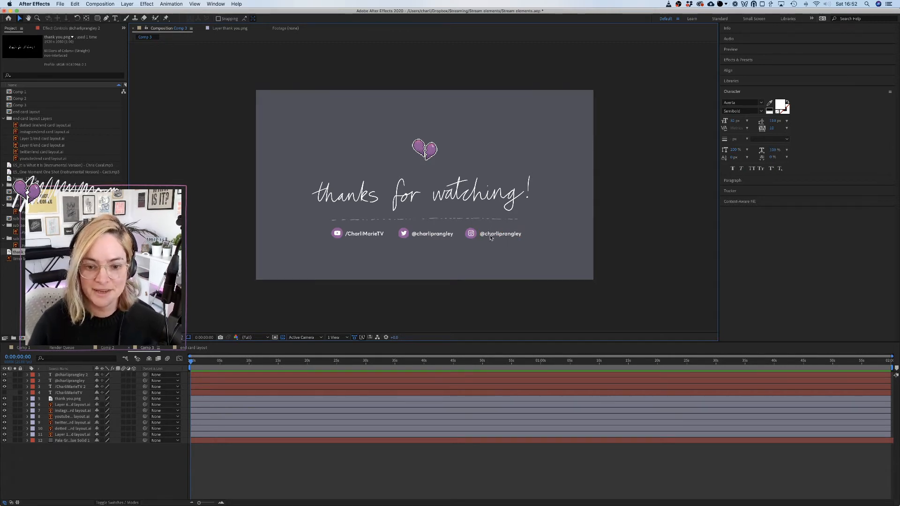
{"action": "left_click", "coordinate": [491, 237]}
{"action": "left_click", "coordinate": [425, 237]}
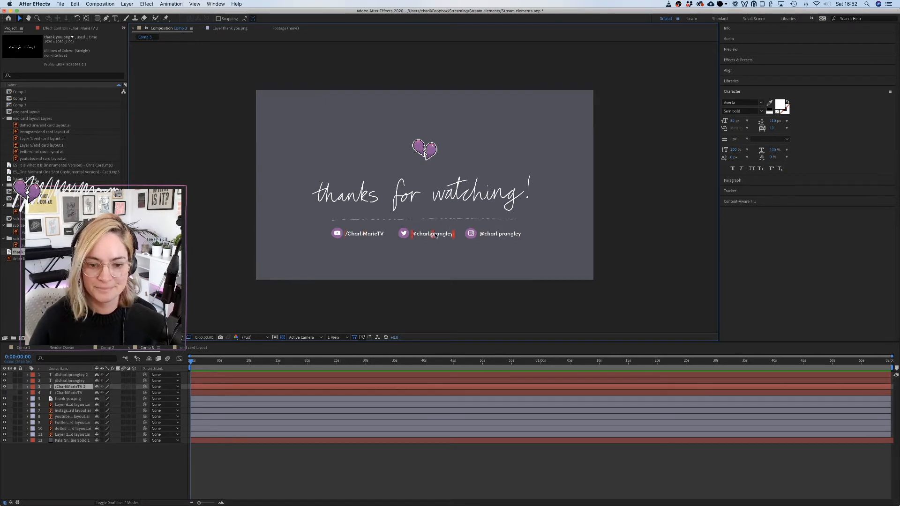
{"action": "left_click", "coordinate": [510, 237]}
{"action": "left_click", "coordinate": [663, 260]}
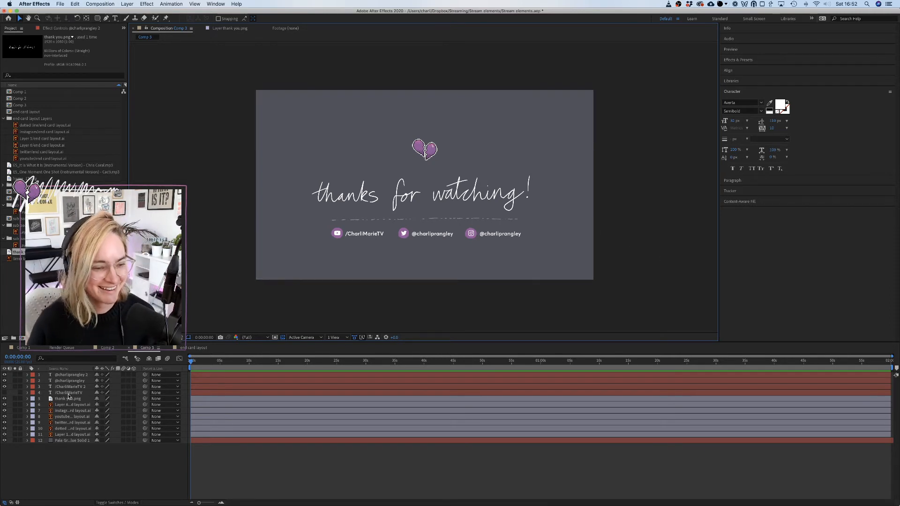
Select the three social icons with their three visible handle texts and shift the whole row slightly left.
{"action": "left_click", "coordinate": [69, 426]}
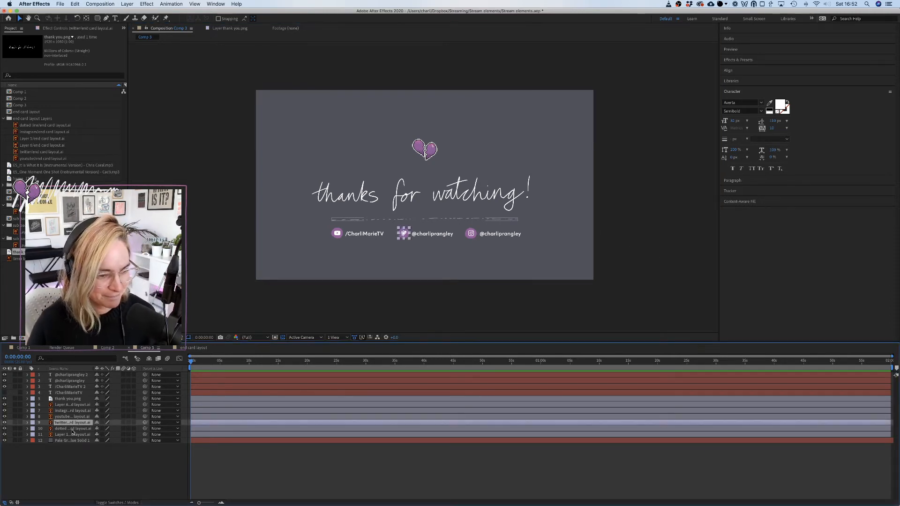
{"action": "left_click", "coordinate": [67, 416], "text": "shift"}
{"action": "left_click", "coordinate": [66, 411], "text": "shift"}
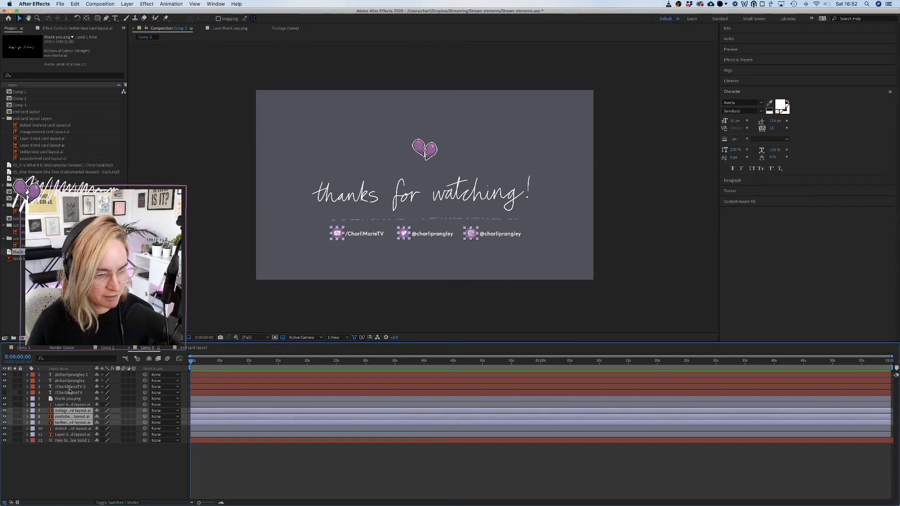
{"action": "left_click", "coordinate": [72, 392], "text": "super"}
{"action": "left_click", "coordinate": [71, 391], "text": "super"}
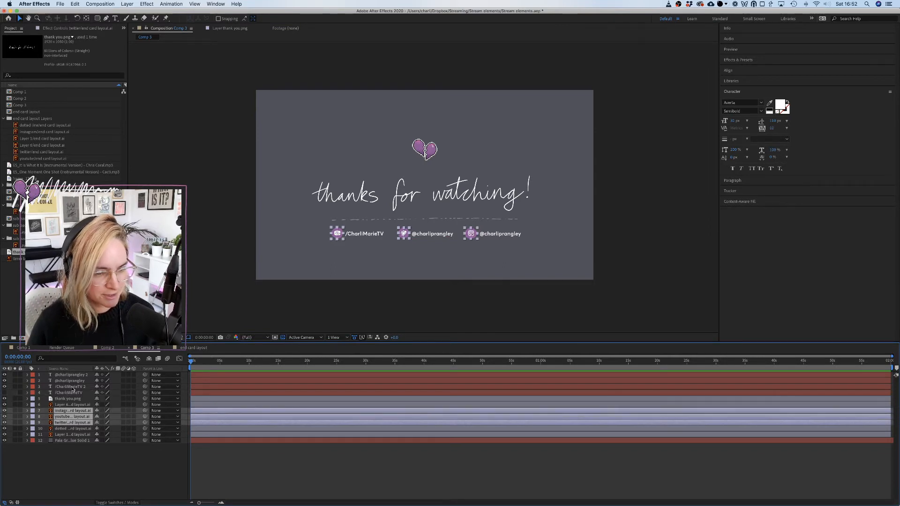
{"action": "left_click", "coordinate": [73, 387], "text": "super"}
{"action": "left_click", "coordinate": [74, 381], "text": "super"}
{"action": "left_click", "coordinate": [75, 375], "text": "super"}
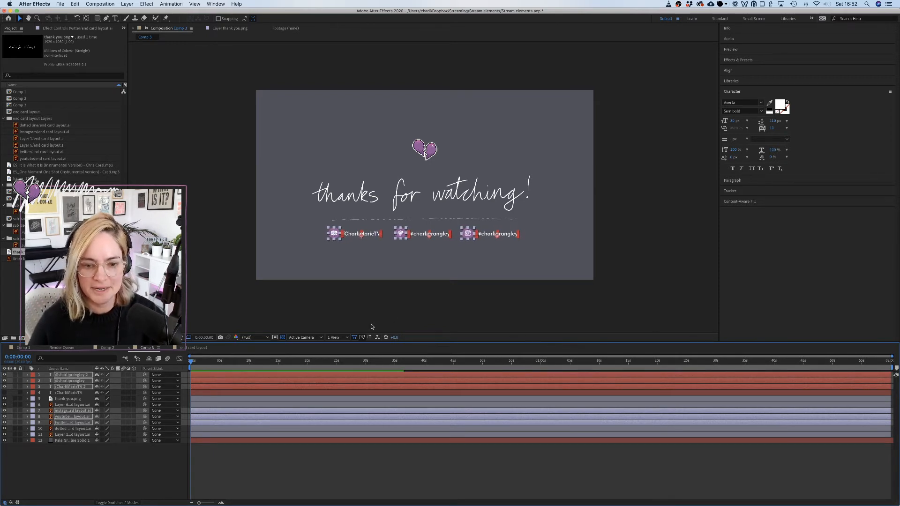
{"action": "left_click", "coordinate": [414, 290]}
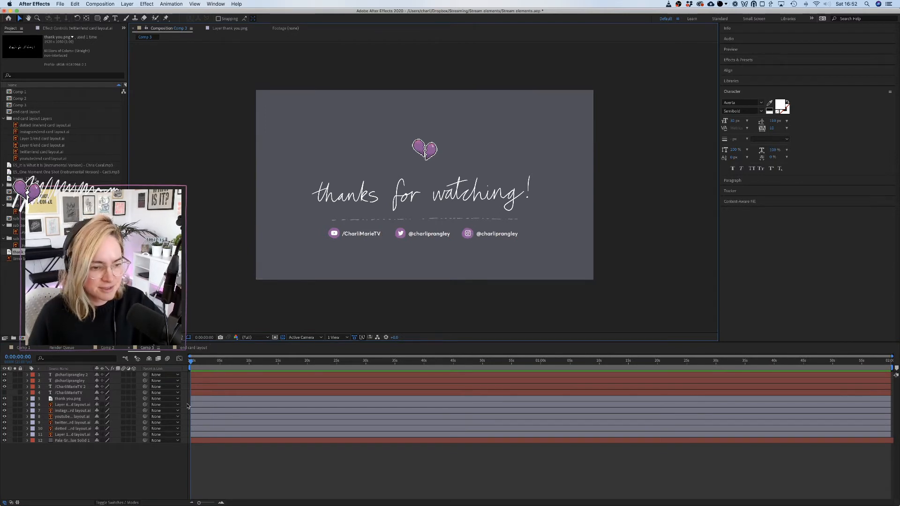
Delete the hidden leftover YouTube handle text layer from Comp 3.
{"action": "left_click", "coordinate": [202, 393]}
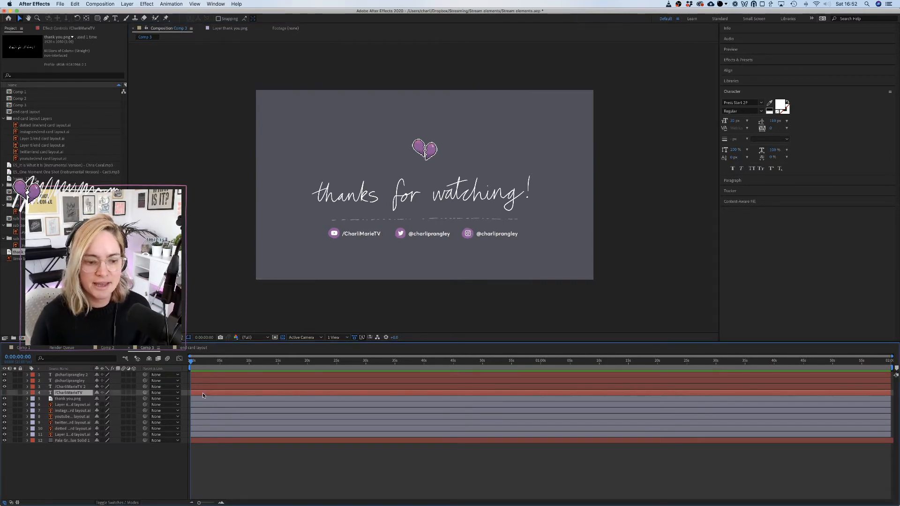
{"action": "key", "text": "u"}
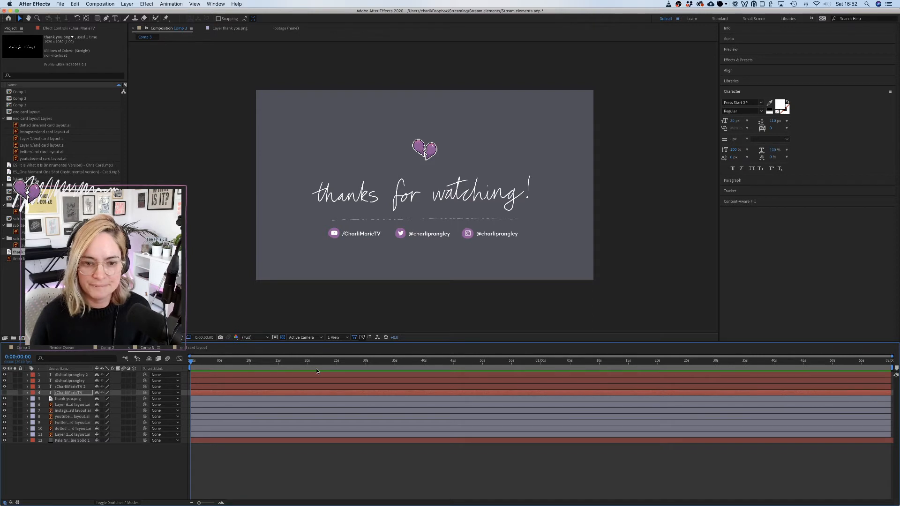
{"action": "left_click", "coordinate": [224, 393]}
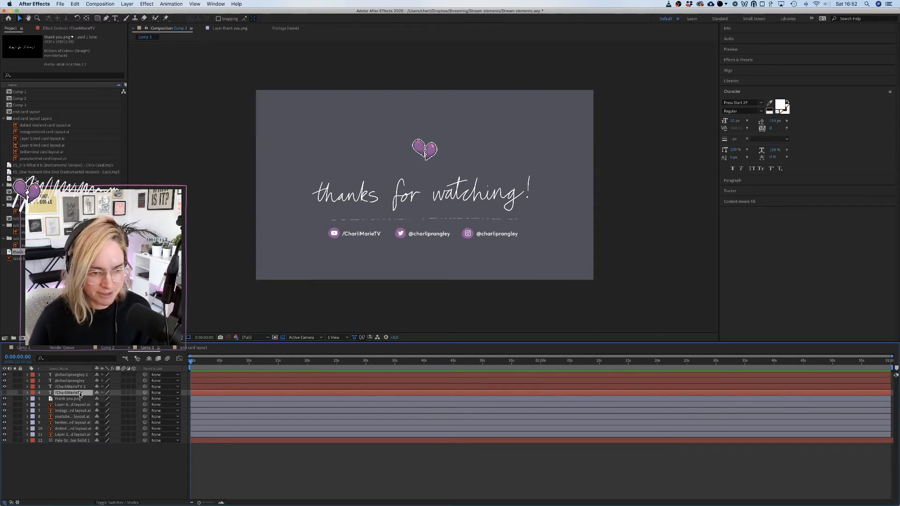
{"action": "key", "text": "Delete"}
Nudge the "thanks for watching!" lettering slightly upward, away from the dotted line.
{"action": "left_click", "coordinate": [76, 393]}
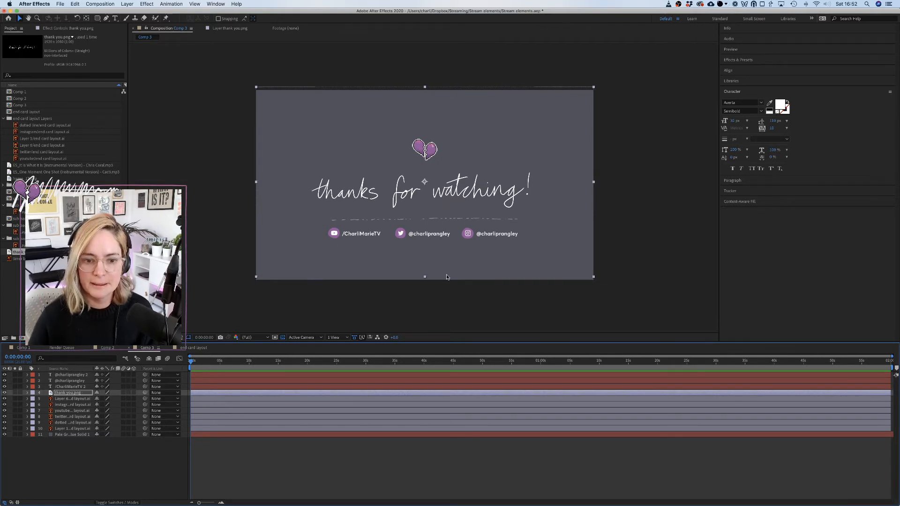
{"action": "left_click", "coordinate": [421, 313]}
{"action": "left_click", "coordinate": [341, 235]}
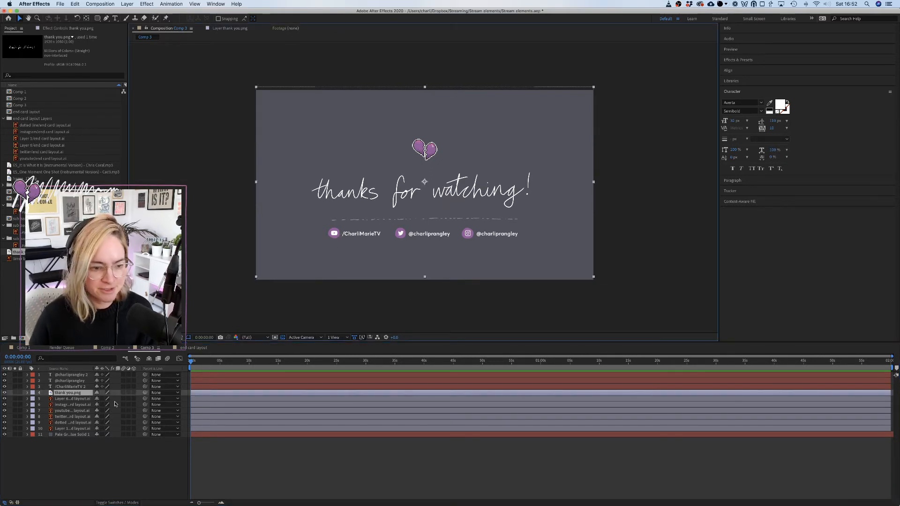
Select the Instagram, YouTube and Twitter icon layers and add Scale and Opacity keyframes at 0:00:00:00.
{"action": "left_click", "coordinate": [73, 423]}
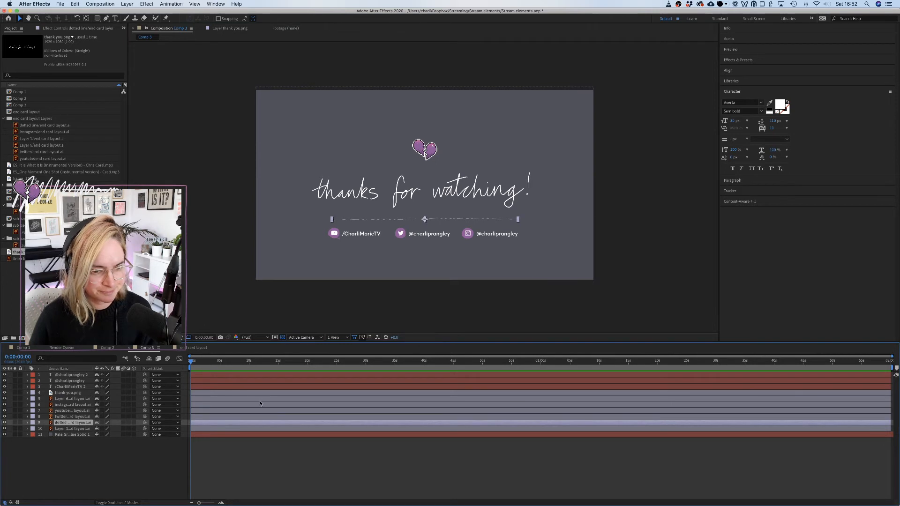
{"action": "left_click", "coordinate": [73, 417]}
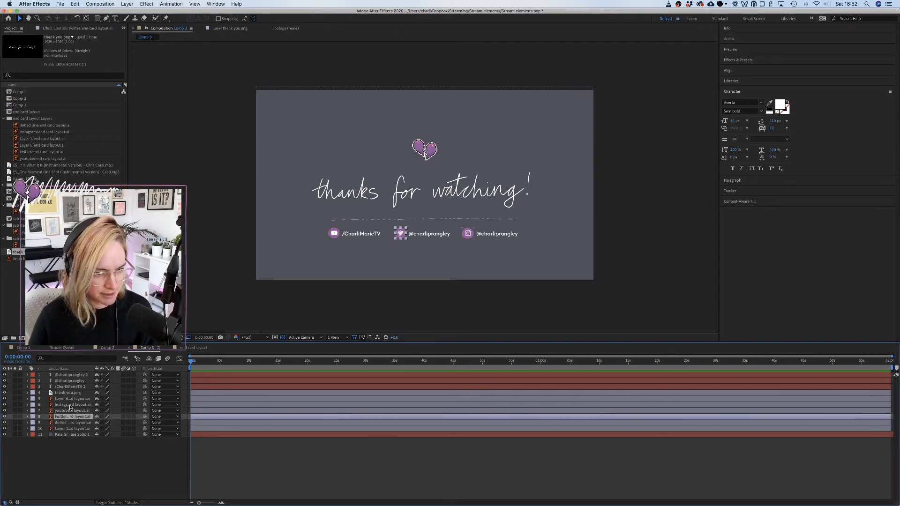
{"action": "left_click", "coordinate": [70, 406], "text": "shift"}
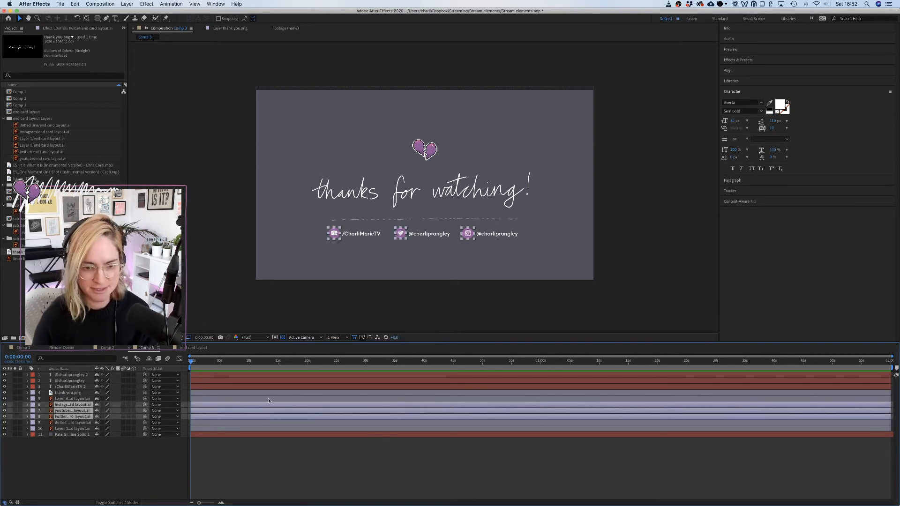
{"action": "key", "text": "s"}
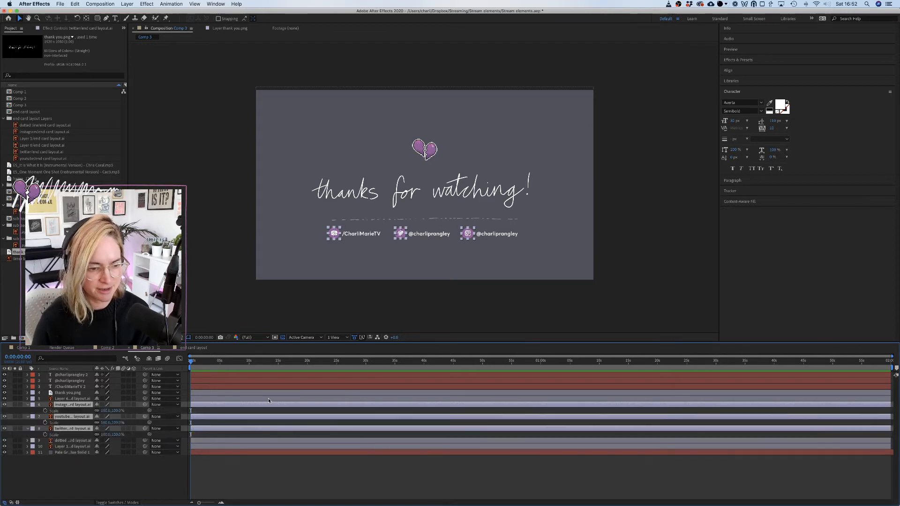
{"action": "left_click", "coordinate": [45, 410]}
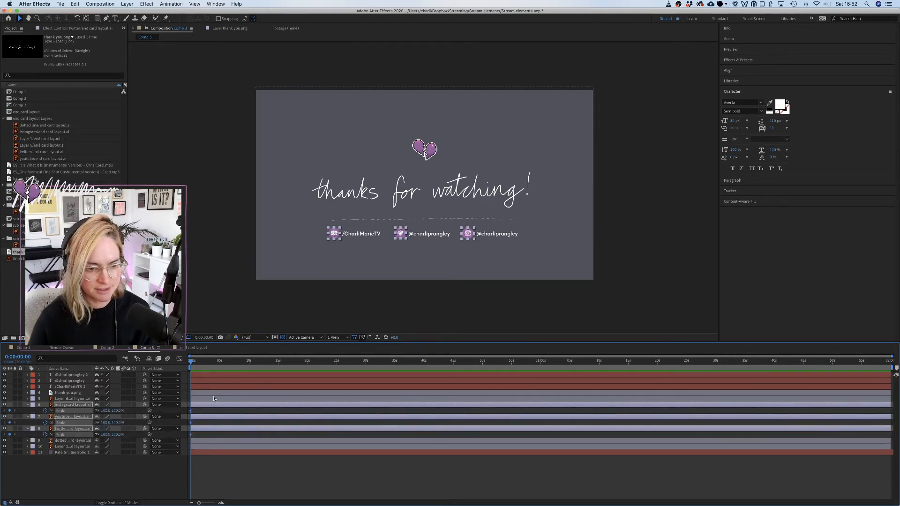
{"action": "key", "text": "t"}
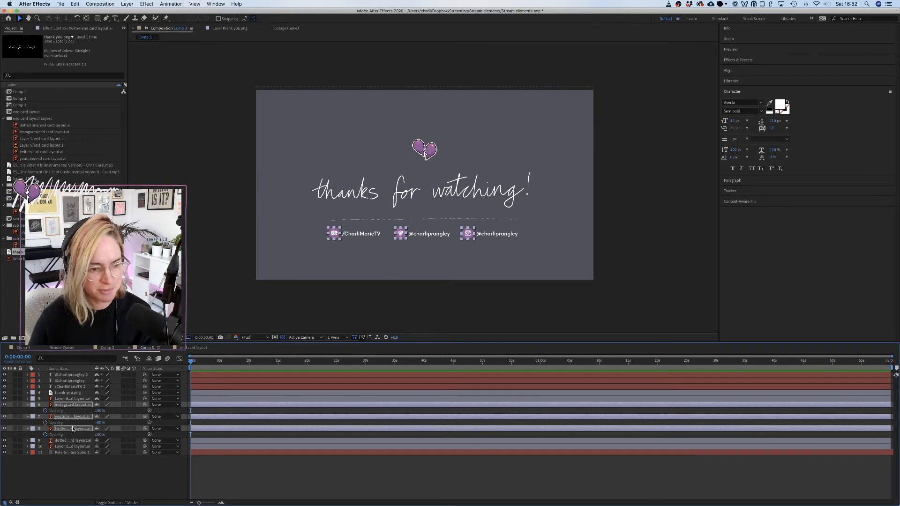
{"action": "left_click", "coordinate": [44, 411]}
Reveal Scale together with Opacity on the three icons and move all their keyframes to 0:00:02:11.
{"action": "scroll", "coordinate": [345, 215], "scroll_direction": "up", "scroll_amount": 5}
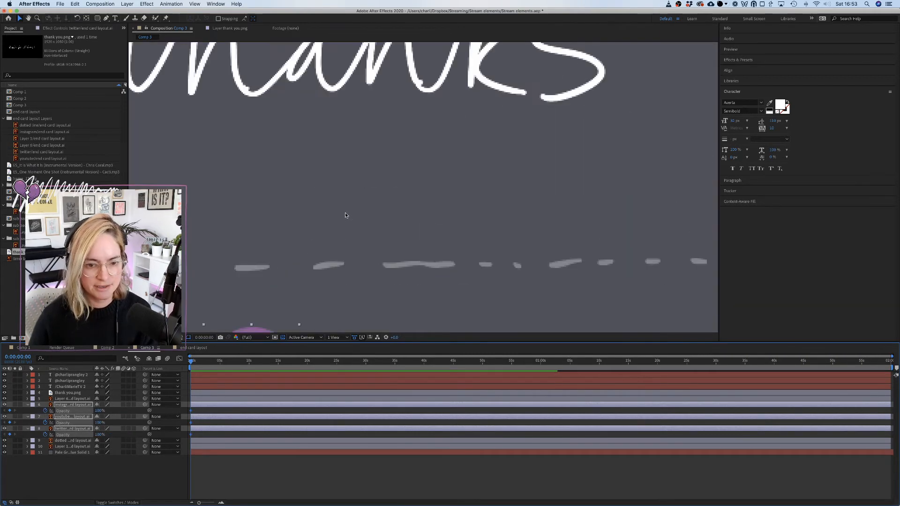
{"action": "scroll", "coordinate": [345, 215], "scroll_direction": "down", "scroll_amount": 5}
{"action": "key", "text": "equal"}
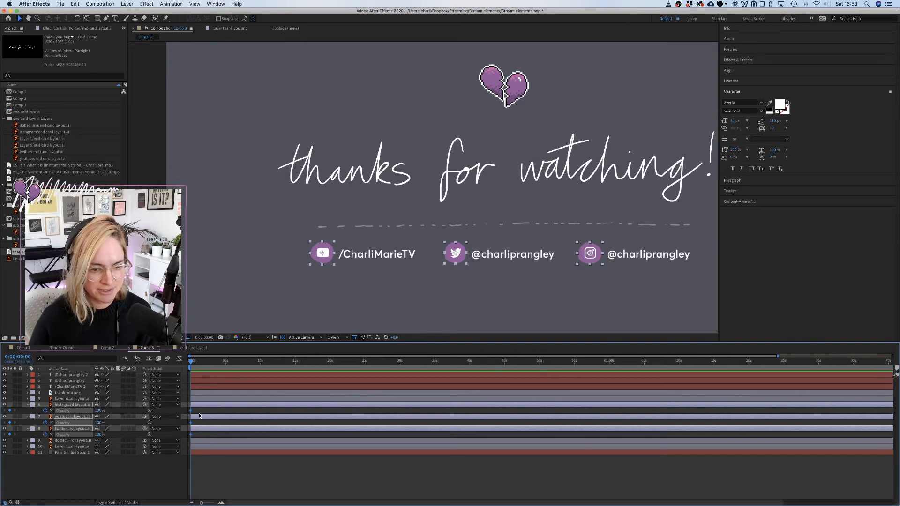
{"action": "key", "text": "shift+s"}
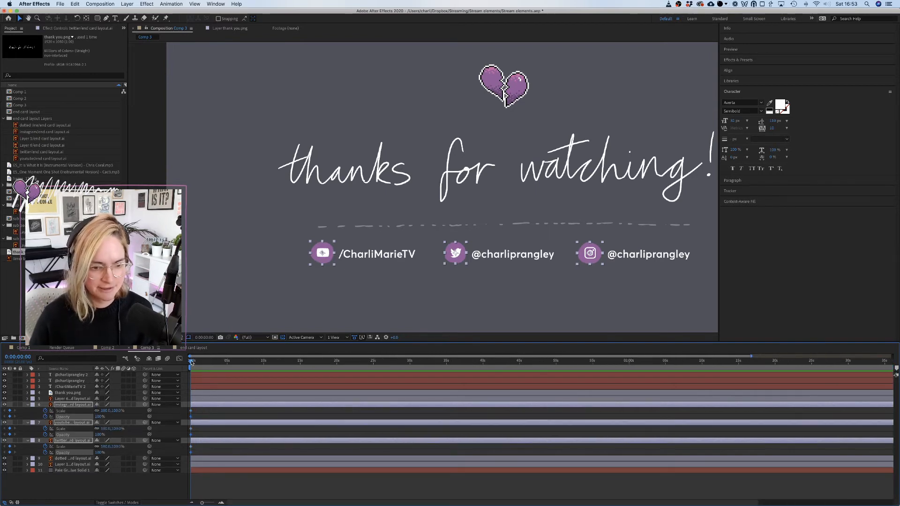
{"action": "key", "text": "equal"}
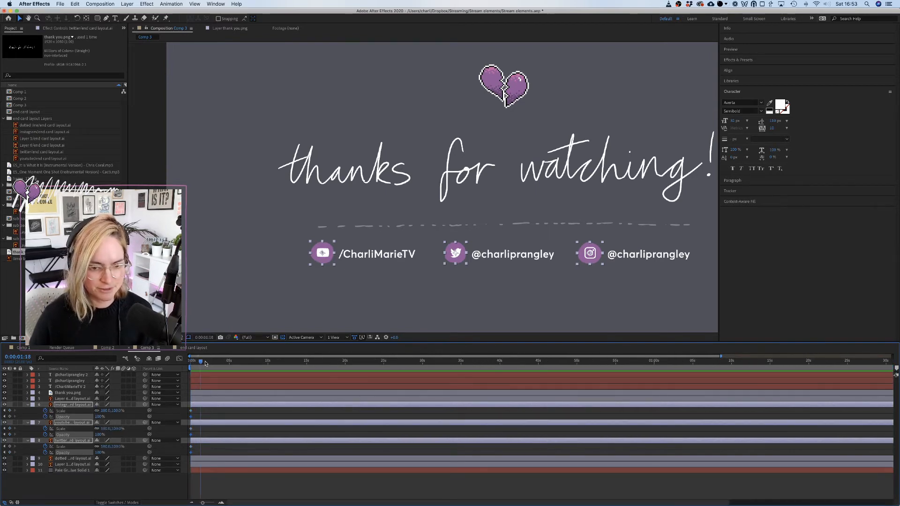
{"action": "left_click_drag", "start_coordinate": [191, 361], "coordinate": [209, 362]}
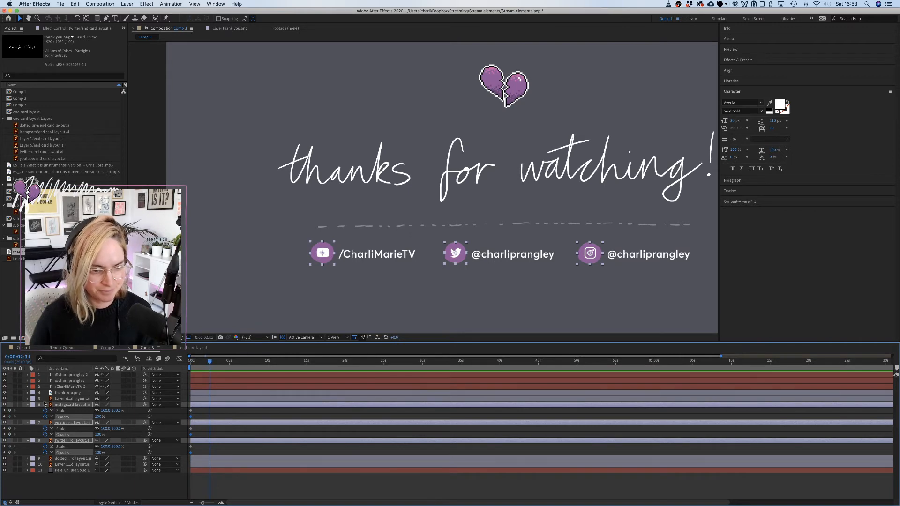
{"action": "left_click_drag", "start_coordinate": [194, 410], "coordinate": [209, 453]}
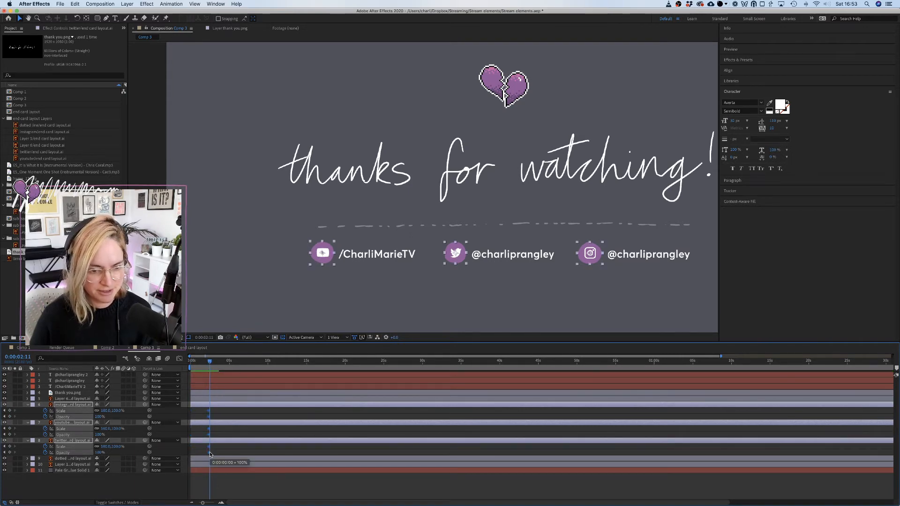
Shift only the three icons' Opacity keyframes slightly earlier than their Scale keyframes.
{"action": "left_click", "coordinate": [227, 412]}
{"action": "left_click", "coordinate": [208, 418]}
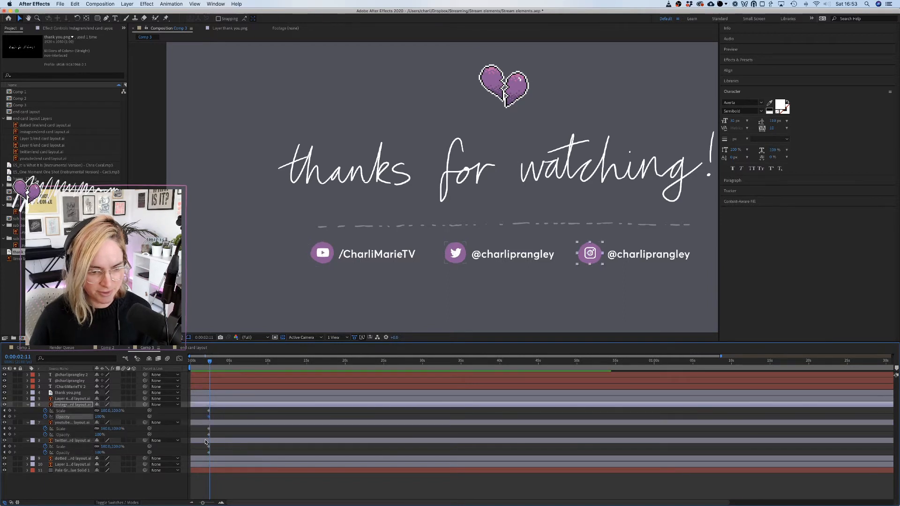
{"action": "left_click", "coordinate": [209, 434], "text": "shift"}
{"action": "left_click", "coordinate": [210, 453], "text": "shift"}
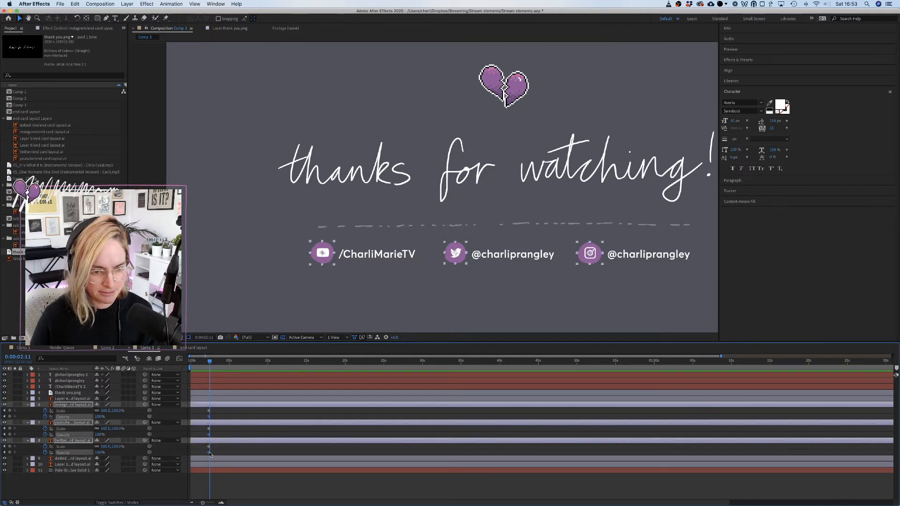
{"action": "left_click_drag", "start_coordinate": [210, 452], "coordinate": [206, 453]}
Set the opacity of the three social icons to 0% at 0:00:00:00.
{"action": "left_click", "coordinate": [199, 363]}
{"action": "left_click_drag", "start_coordinate": [199, 362], "coordinate": [187, 357]}
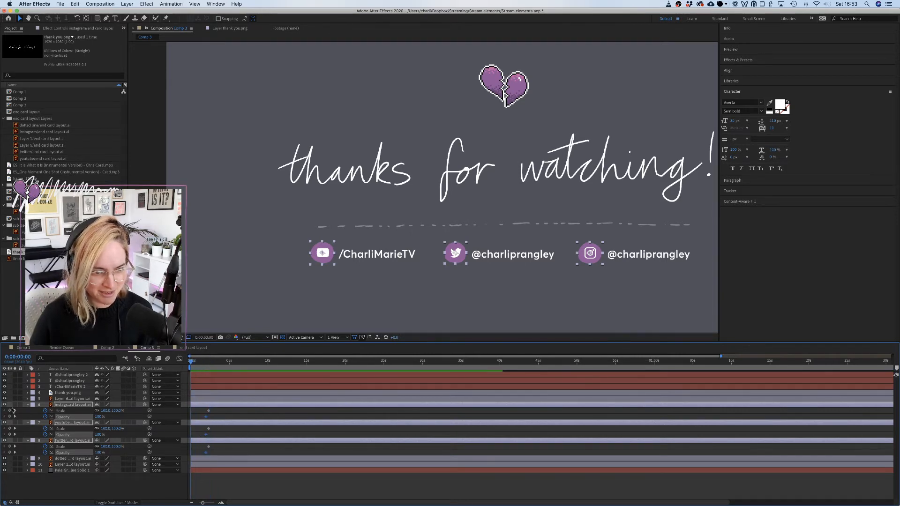
{"action": "left_click_drag", "start_coordinate": [99, 418], "coordinate": [12, 411]}
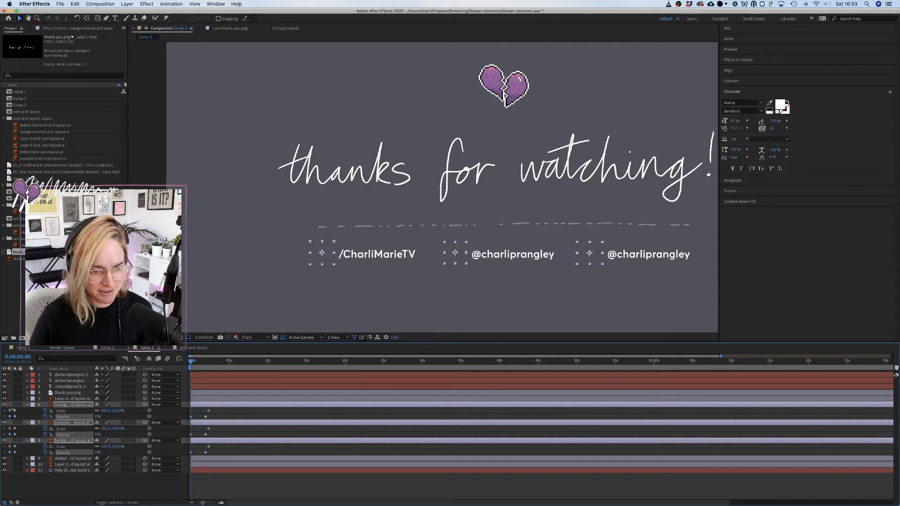
{"action": "left_click", "coordinate": [97, 416]}
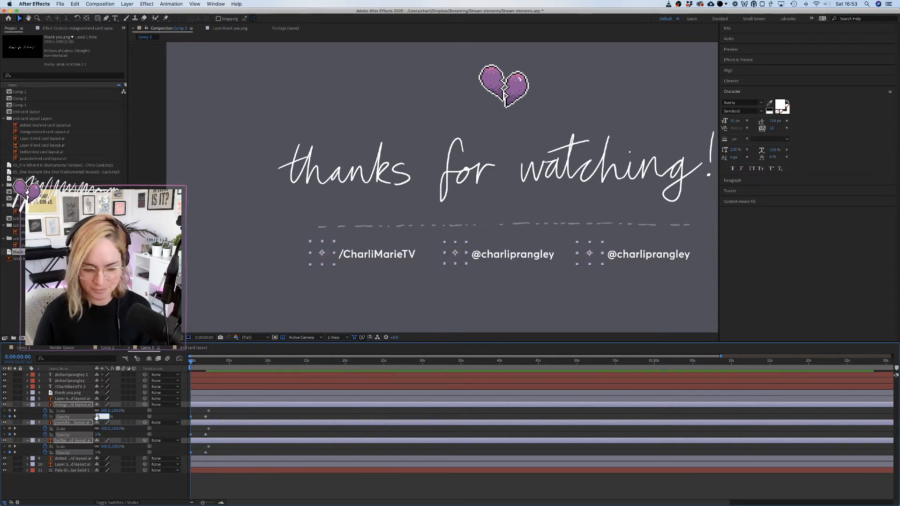
{"action": "type", "text": "0"}
{"action": "key", "text": "Return"}
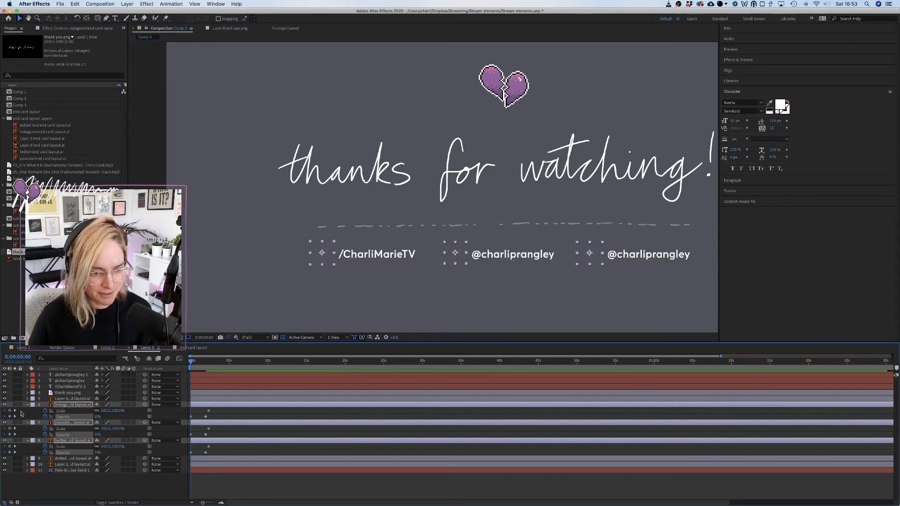
Add starting Scale keyframes of 33% to the three icons at 0:00:00:00 and preview the animation.
{"action": "left_click", "coordinate": [10, 411]}
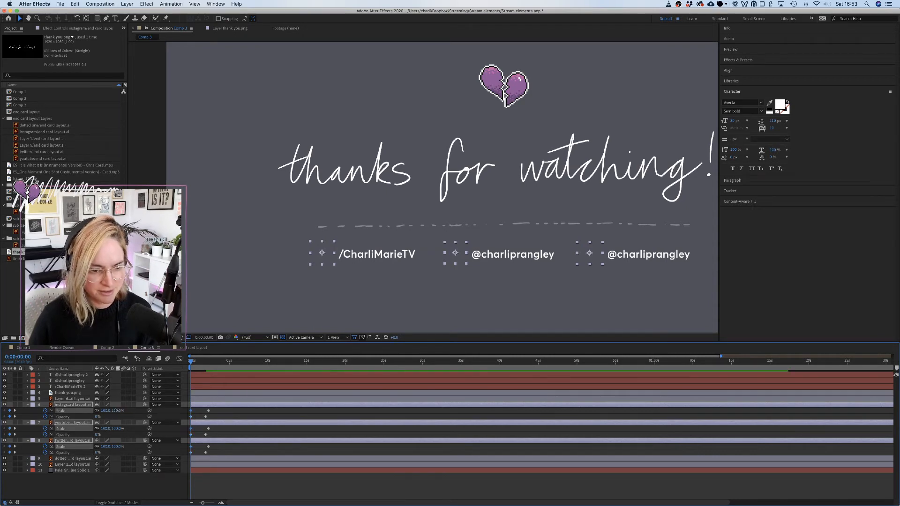
{"action": "left_click_drag", "start_coordinate": [118, 410], "coordinate": [97, 410]}
{"action": "key", "text": "space"}
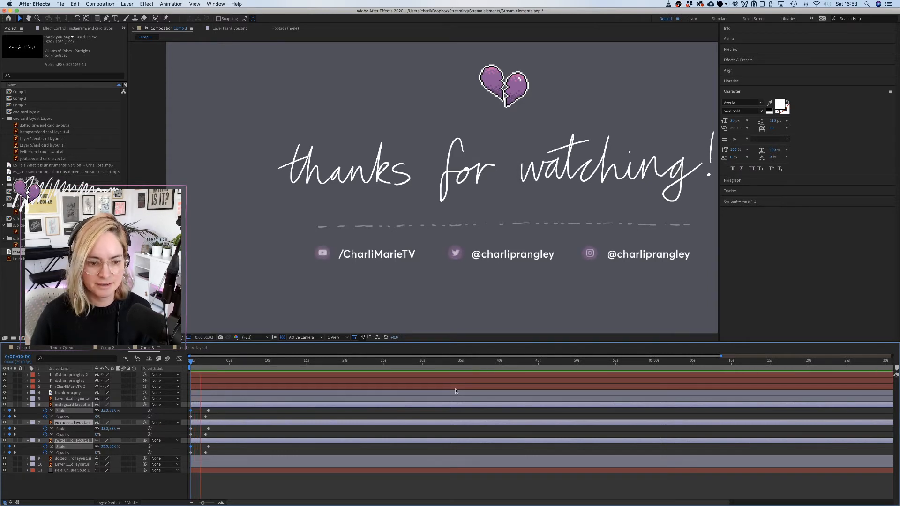
{"action": "key", "text": "space"}
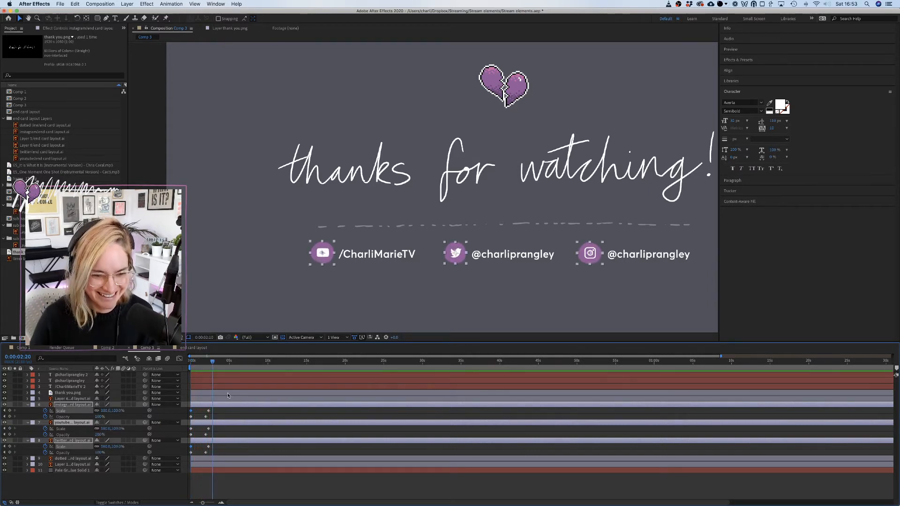
Shorten the icons' entrance by moving the ending Opacity keyframes to about frame 16 and the ending Scale keyframes to about frame 21.
{"action": "key", "text": "equal"}
{"action": "key", "text": "equal"}
{"action": "key", "text": "equal"}
{"action": "key", "text": "equal"}
{"action": "key", "text": "equal"}
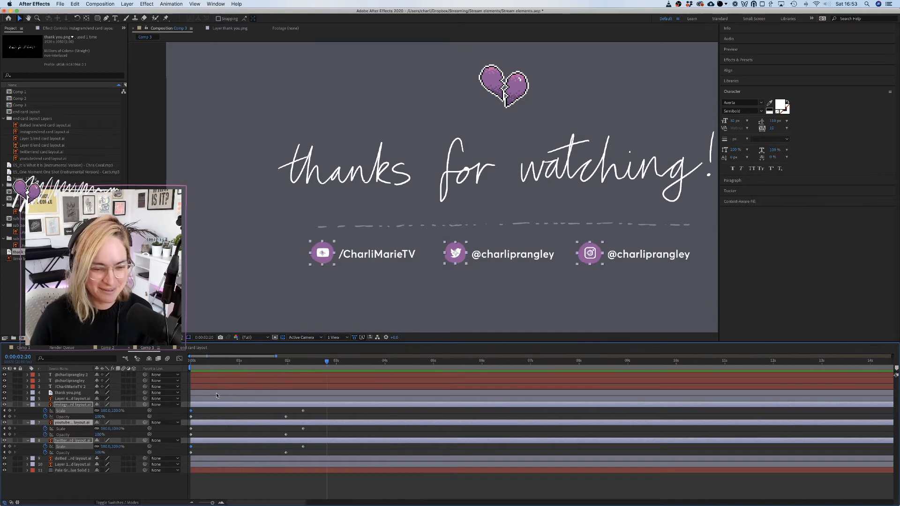
{"action": "left_click_drag", "start_coordinate": [451, 410], "coordinate": [334, 444]}
{"action": "left_click_drag", "start_coordinate": [325, 409], "coordinate": [351, 458]}
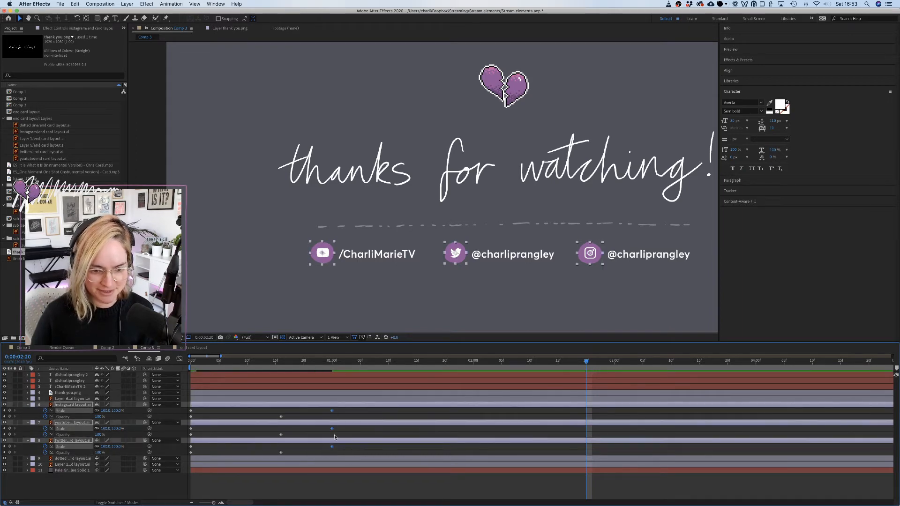
{"action": "left_click_drag", "start_coordinate": [332, 429], "coordinate": [310, 429]}
{"action": "left_click", "coordinate": [319, 409]}
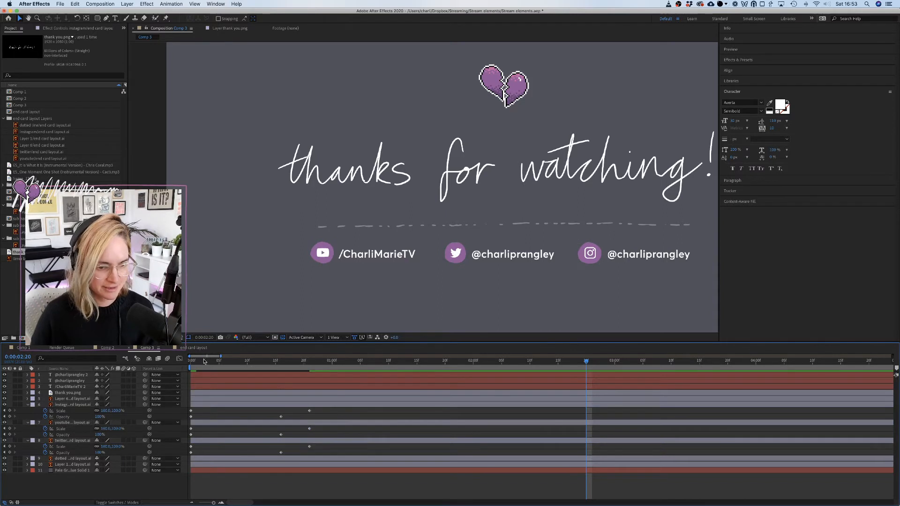
Play the icons' fade-and-scale entrance from the start twice to check its timing.
{"action": "left_click_drag", "start_coordinate": [205, 361], "coordinate": [144, 358]}
{"action": "key", "text": "space"}
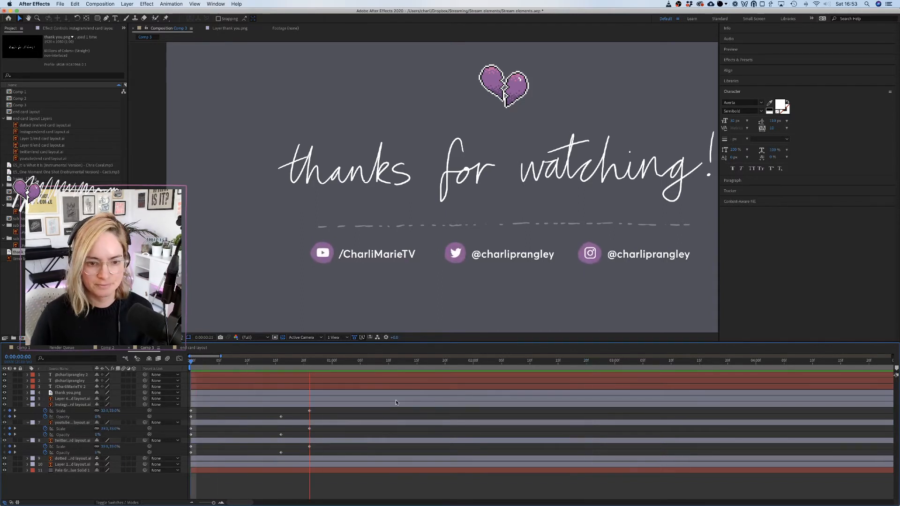
{"action": "key", "text": "space"}
{"action": "left_click_drag", "start_coordinate": [217, 366], "coordinate": [157, 360]}
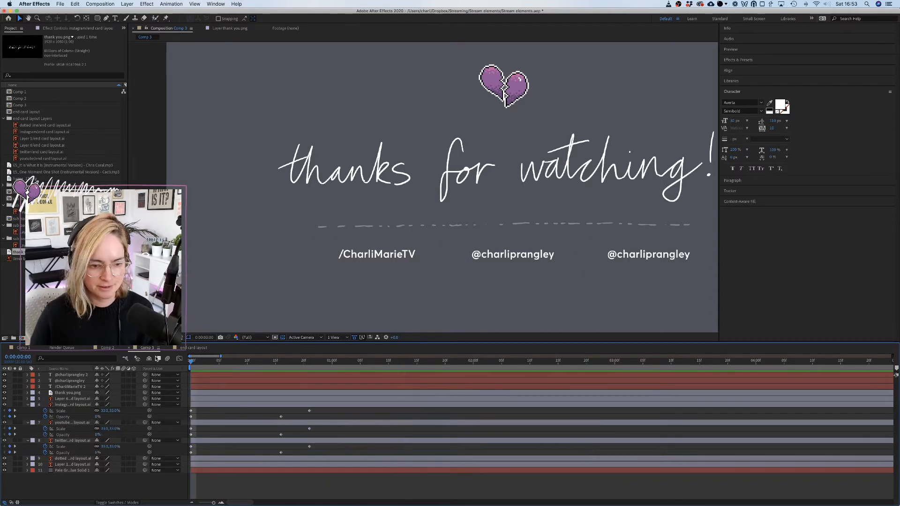
{"action": "key", "text": "space"}
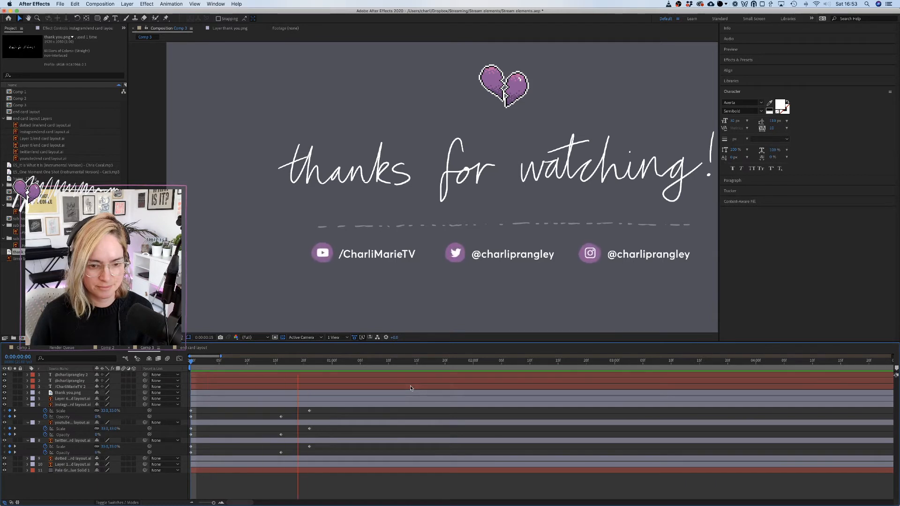
{"action": "key", "text": "space"}
{"action": "scroll", "coordinate": [572, 385], "scroll_direction": "down", "scroll_amount": 5}
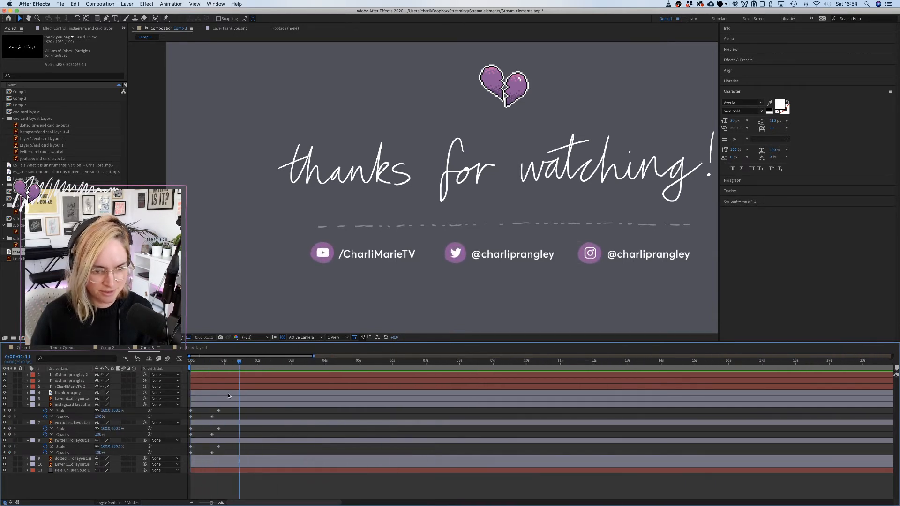
{"action": "scroll", "coordinate": [775, 392], "scroll_direction": "down", "scroll_amount": 5}
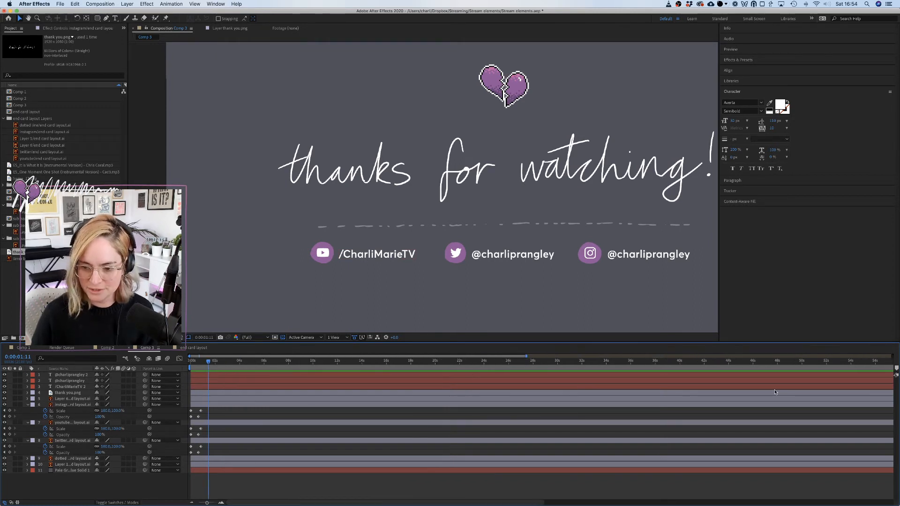
{"action": "scroll", "coordinate": [774, 392], "scroll_direction": "down", "scroll_amount": 2}
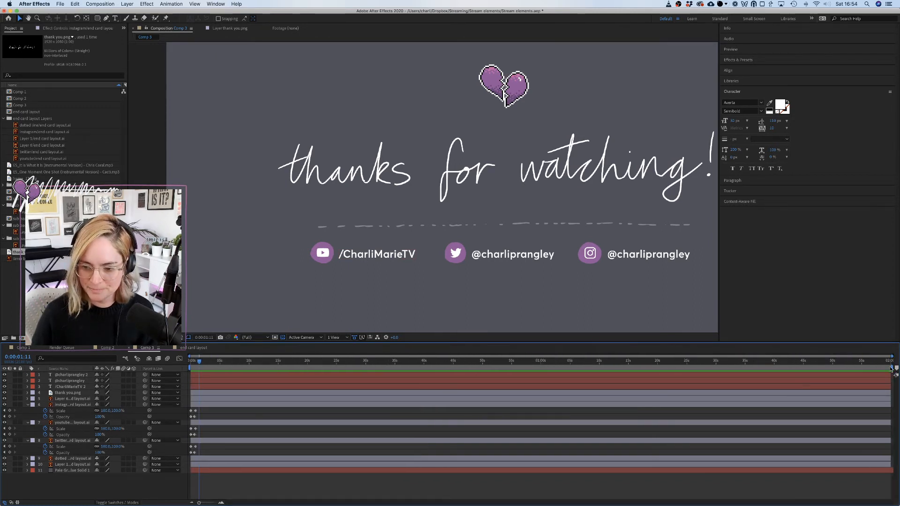
Shorten the work area to about the first second and play the icons' entrance.
{"action": "left_click_drag", "start_coordinate": [893, 368], "coordinate": [203, 368]}
{"action": "key", "text": "space"}
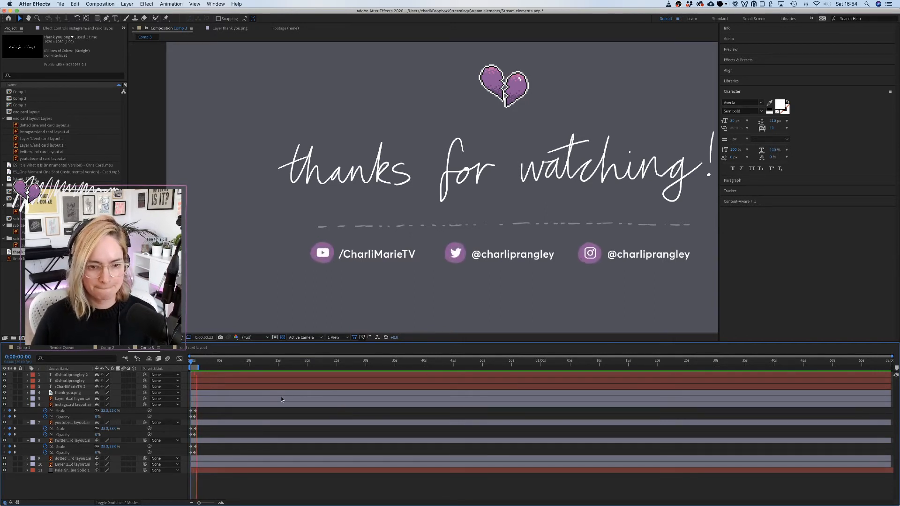
Move the three icons' ending Opacity keyframes to about frame 9 and ending Scale keyframes to about frame 12, and preview the faster entrance.
{"action": "scroll", "coordinate": [211, 414], "scroll_direction": "up", "scroll_amount": 5}
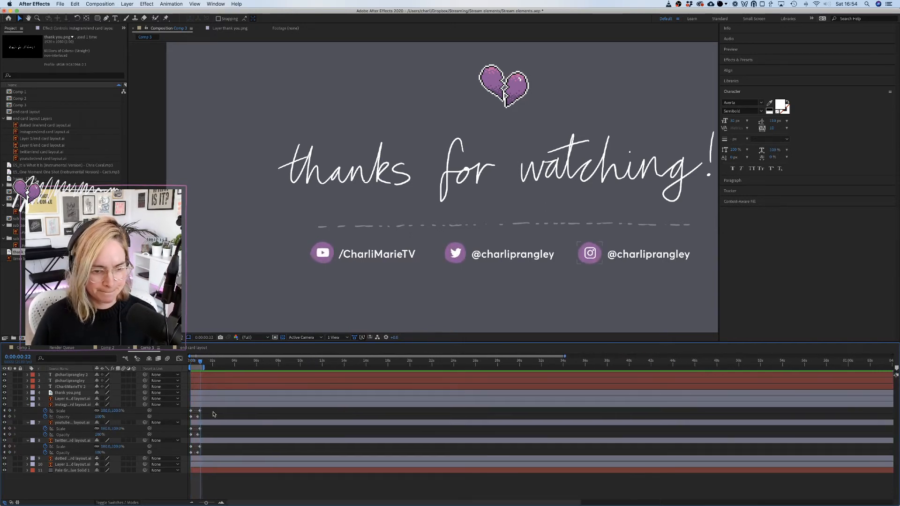
{"action": "scroll", "coordinate": [214, 414], "scroll_direction": "down", "scroll_amount": 5}
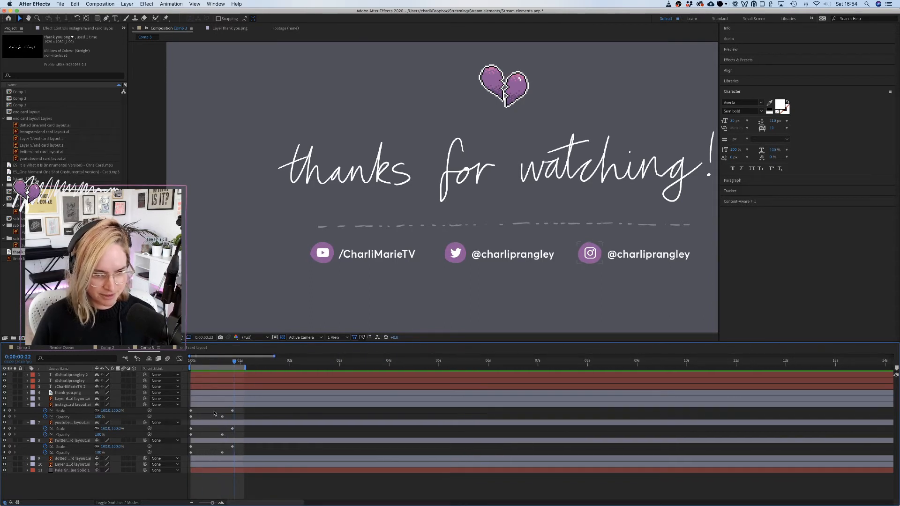
{"action": "mouse_move", "coordinate": [215, 408]}
{"action": "left_mouse_down"}
{"action": "mouse_move", "coordinate": [243, 455]}
{"action": "mouse_move", "coordinate": [209, 453]}
{"action": "mouse_move", "coordinate": [215, 411]}
{"action": "left_mouse_up"}
{"action": "left_click", "coordinate": [222, 453]}
{"action": "right_click", "coordinate": [217, 412]}
{"action": "left_click", "coordinate": [216, 411]}
{"action": "key", "text": "Home"}
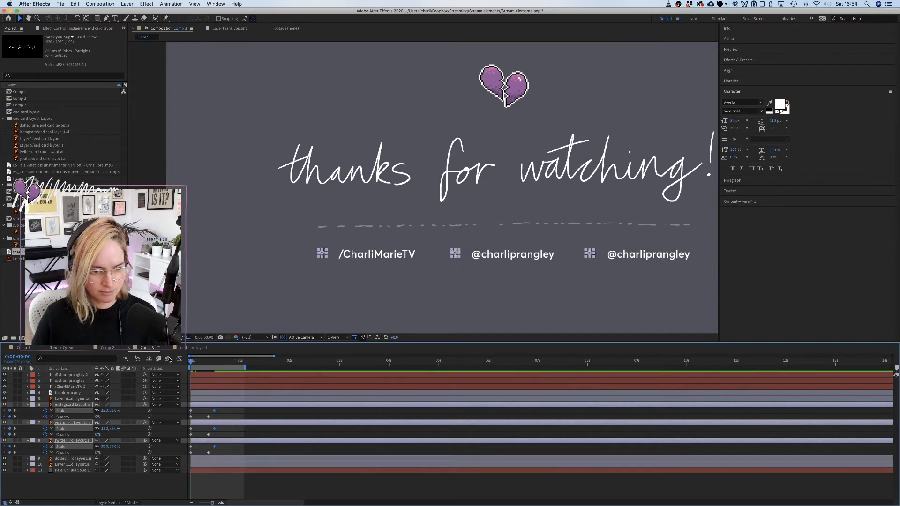
{"action": "key", "text": "space"}
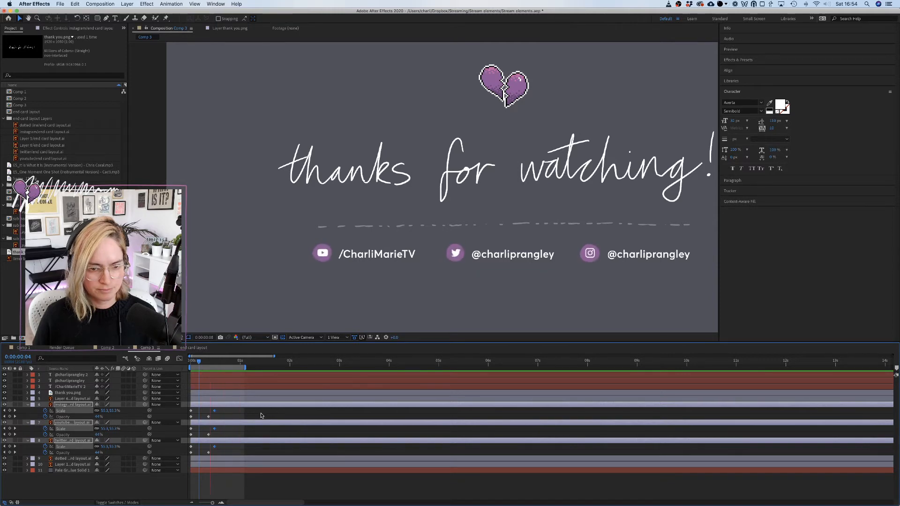
{"action": "key", "text": "space"}
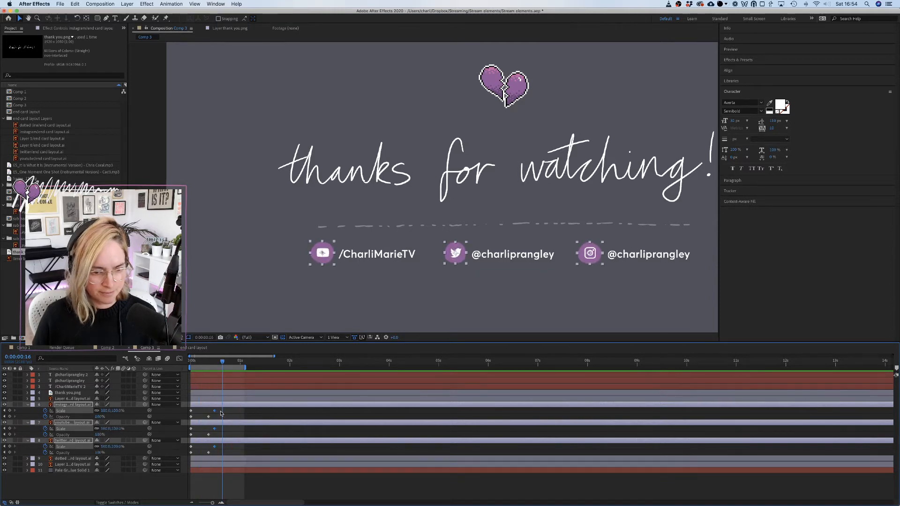
Apply Easy Ease to all Scale and Opacity keyframes of the three icons and preview the result.
{"action": "left_click_drag", "start_coordinate": [222, 410], "coordinate": [182, 459]}
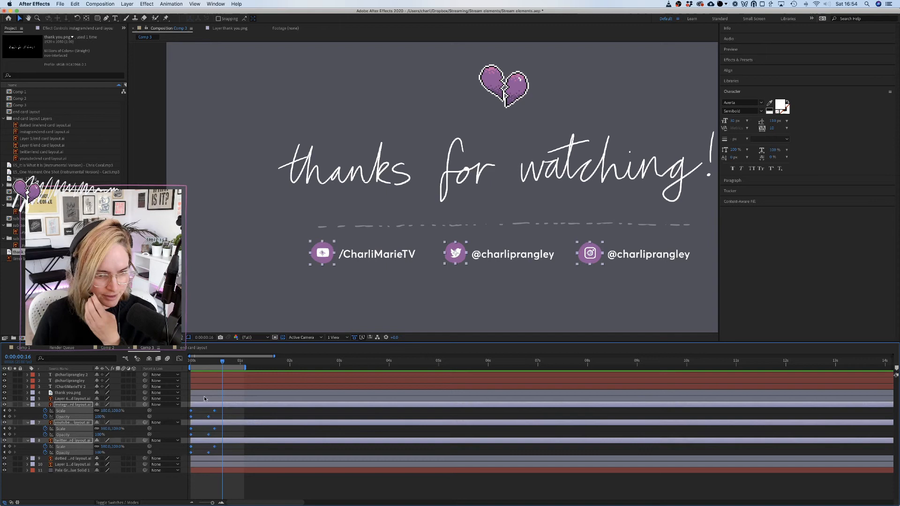
{"action": "right_click", "coordinate": [208, 454]}
{"action": "mouse_move", "coordinate": [252, 500]}
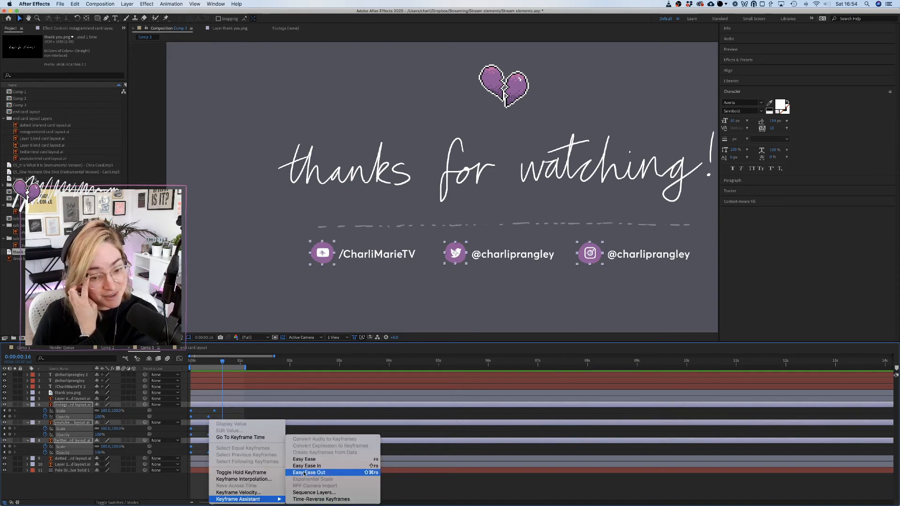
{"action": "left_click", "coordinate": [305, 459]}
{"action": "left_click", "coordinate": [267, 399]}
{"action": "key", "text": "Home"}
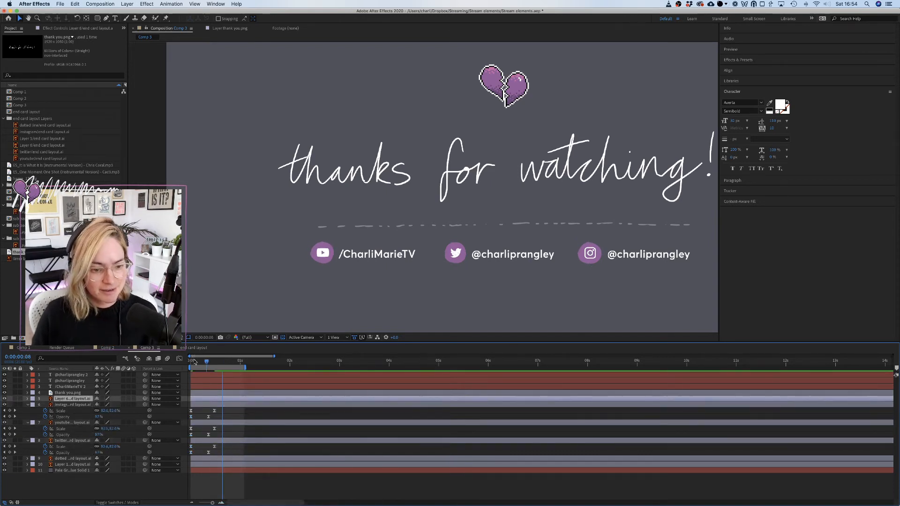
{"action": "key", "text": "space"}
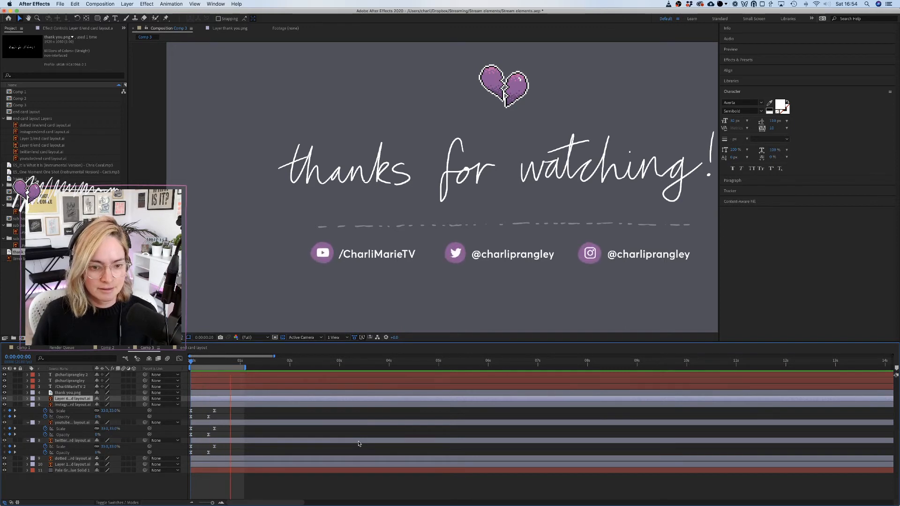
Move the icons' ending Opacity keyframes to about frame 8 and add overshoot Scale keyframes slightly above 100% at 0:00:00:09.
{"action": "mouse_move", "coordinate": [200, 362]}
{"action": "left_mouse_down"}
{"action": "mouse_move", "coordinate": [213, 361]}
{"action": "mouse_move", "coordinate": [203, 360]}
{"action": "left_mouse_up"}
{"action": "left_click_drag", "start_coordinate": [209, 414], "coordinate": [207, 453]}
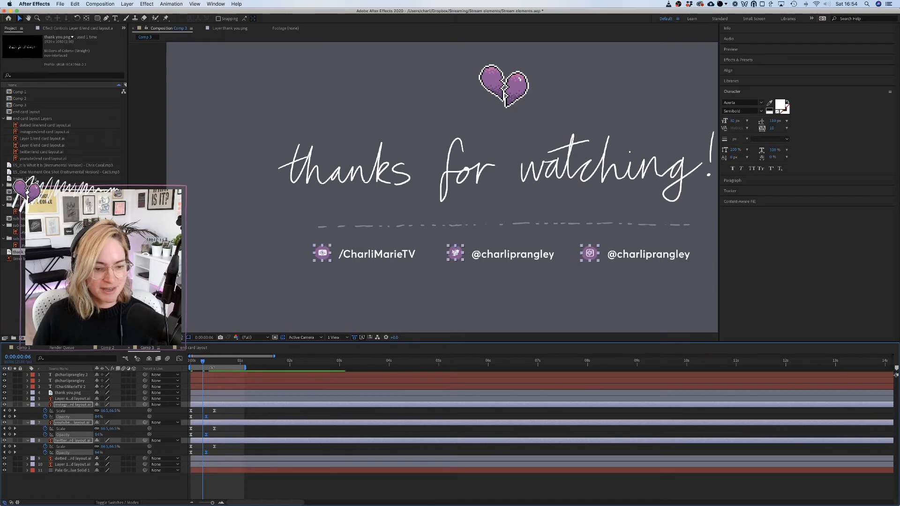
{"action": "left_click", "coordinate": [208, 363]}
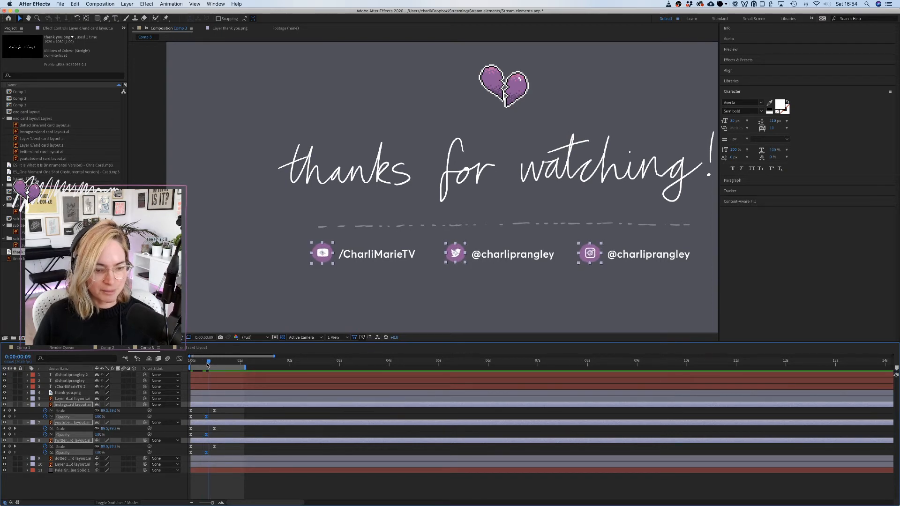
{"action": "left_click_drag", "start_coordinate": [99, 417], "coordinate": [103, 416]}
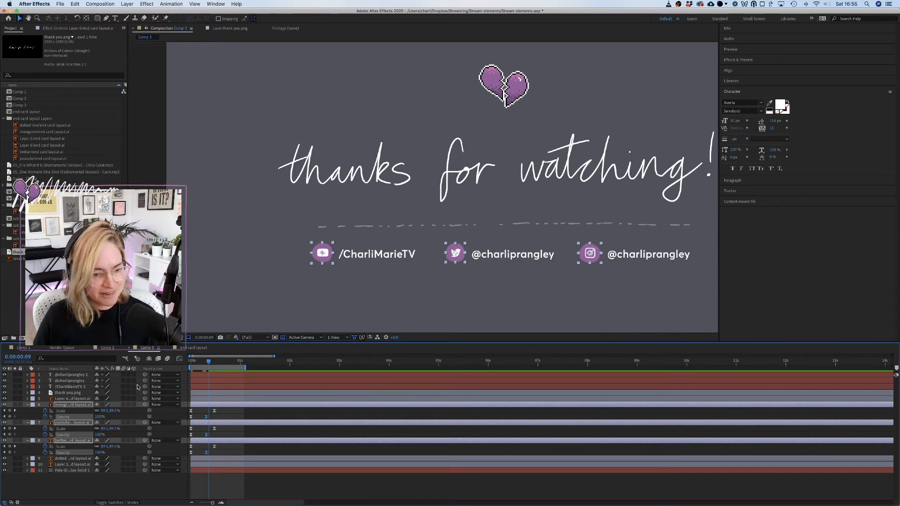
{"action": "left_click_drag", "start_coordinate": [112, 411], "coordinate": [117, 411]}
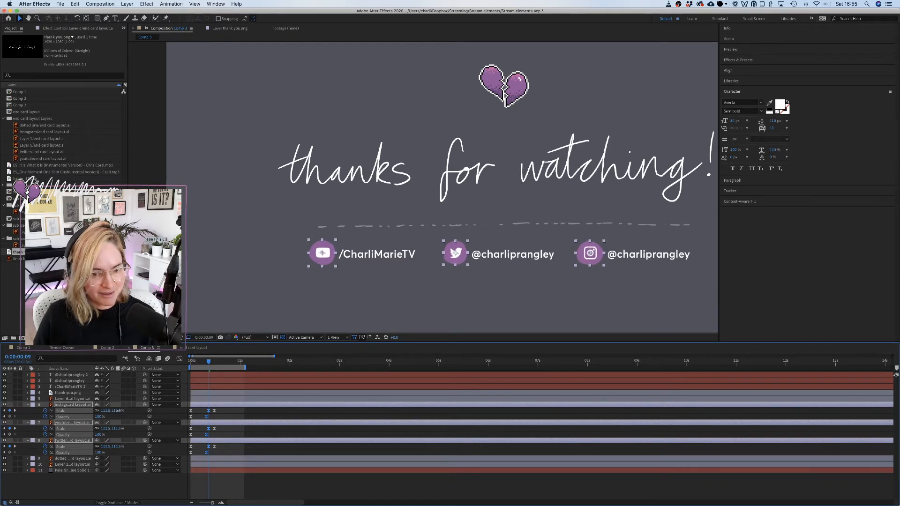
Play the icons' entrance from the start to check the scale overshoot.
{"action": "left_click", "coordinate": [261, 417]}
{"action": "left_click_drag", "start_coordinate": [208, 361], "coordinate": [160, 363]}
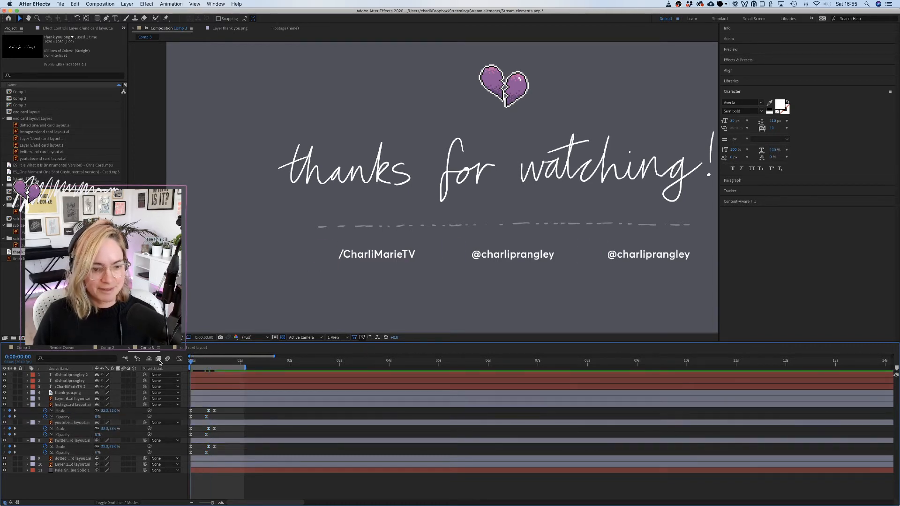
{"action": "key", "text": "space"}
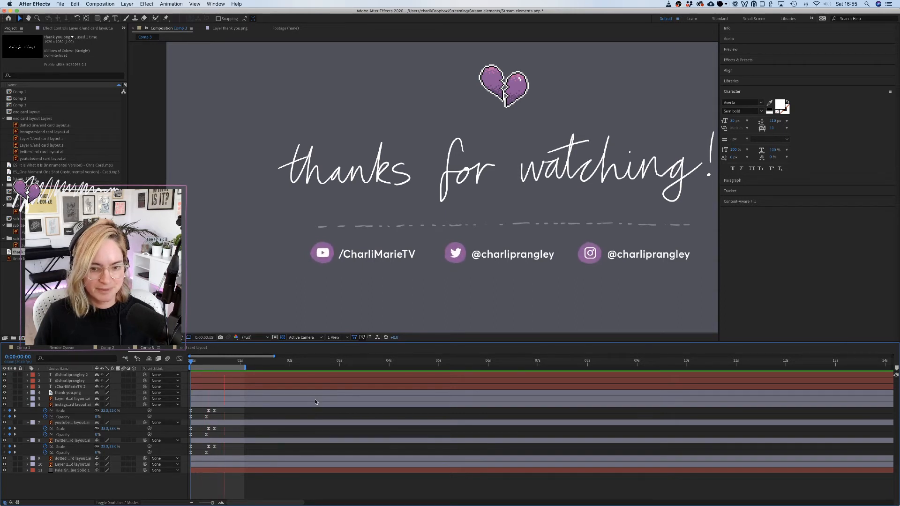
Stagger the icon layers in the order YouTube, Twitter, Instagram, starting Twitter at about frame 9 and Instagram at about frame 18.
{"action": "left_click", "coordinate": [210, 423]}
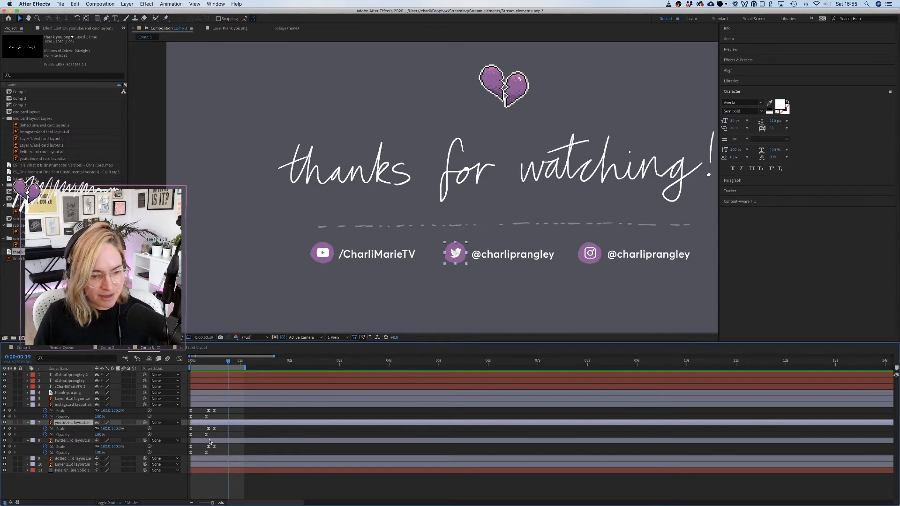
{"action": "left_click_drag", "start_coordinate": [209, 442], "coordinate": [228, 441]}
{"action": "left_click_drag", "start_coordinate": [211, 406], "coordinate": [254, 408]}
{"action": "left_click_drag", "start_coordinate": [70, 404], "coordinate": [73, 457]}
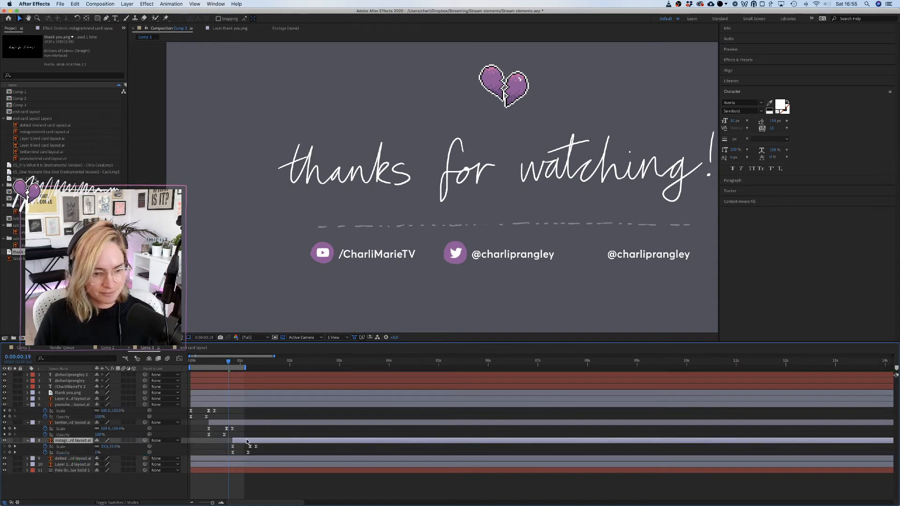
{"action": "left_click_drag", "start_coordinate": [246, 441], "coordinate": [241, 441]}
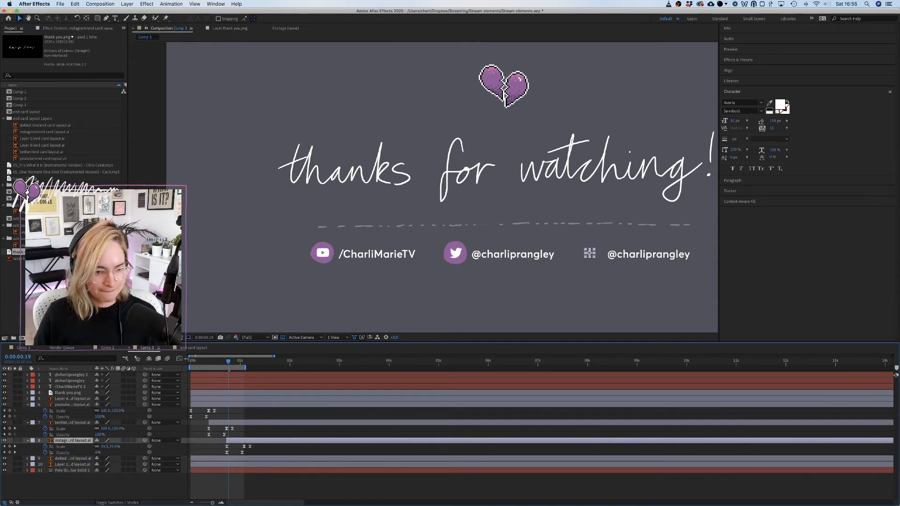
Preview the staggered icon entrance from the start and extend the work area to about 3.5 seconds.
{"action": "left_click_drag", "start_coordinate": [212, 362], "coordinate": [158, 359]}
{"action": "scroll", "coordinate": [466, 256], "scroll_direction": "down", "scroll_amount": 1}
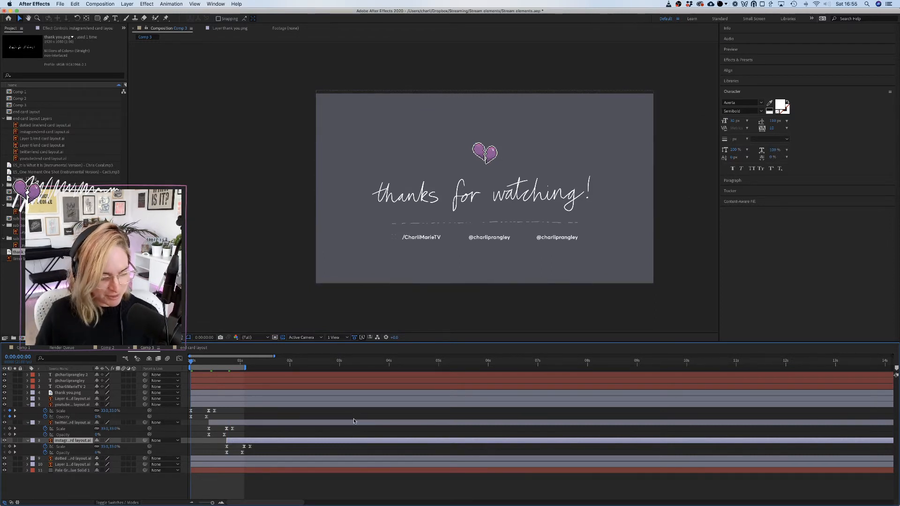
{"action": "left_click", "coordinate": [328, 413]}
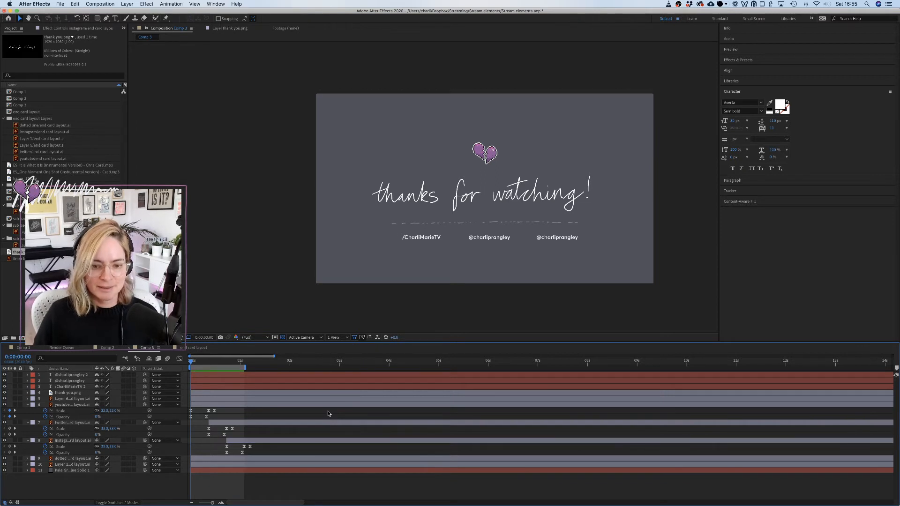
{"action": "key", "text": "space"}
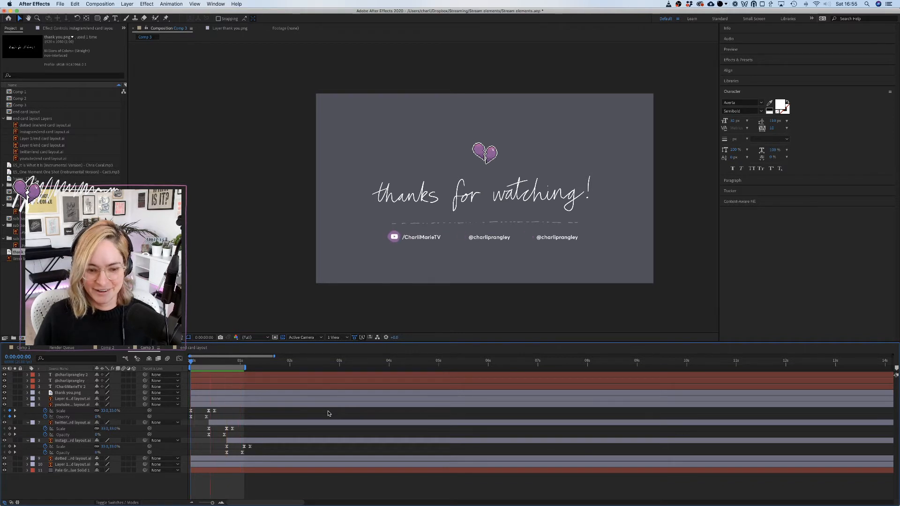
{"action": "key", "text": "space"}
{"action": "left_click_drag", "start_coordinate": [246, 368], "coordinate": [367, 368]}
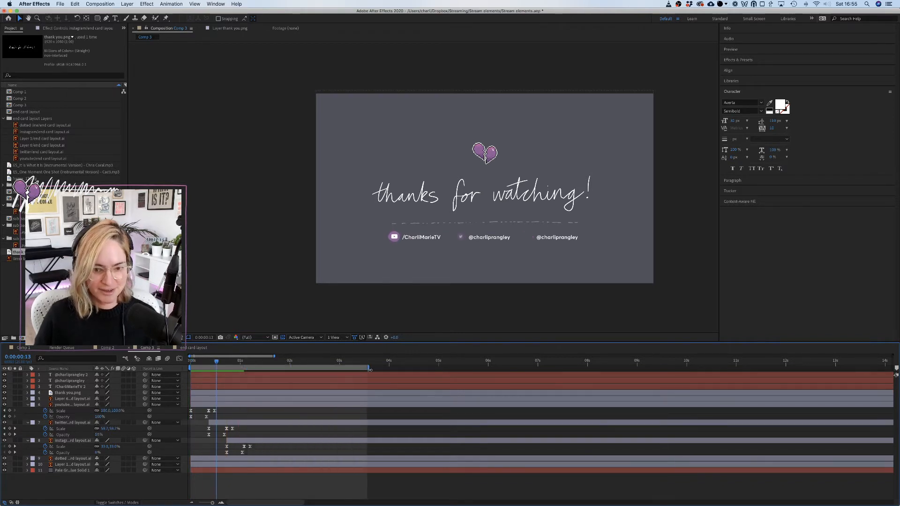
Add Position keyframes to the three social handle text layers and place them at about frame 23 as the ending positions.
{"action": "scroll", "coordinate": [414, 261], "scroll_direction": "up", "scroll_amount": 4}
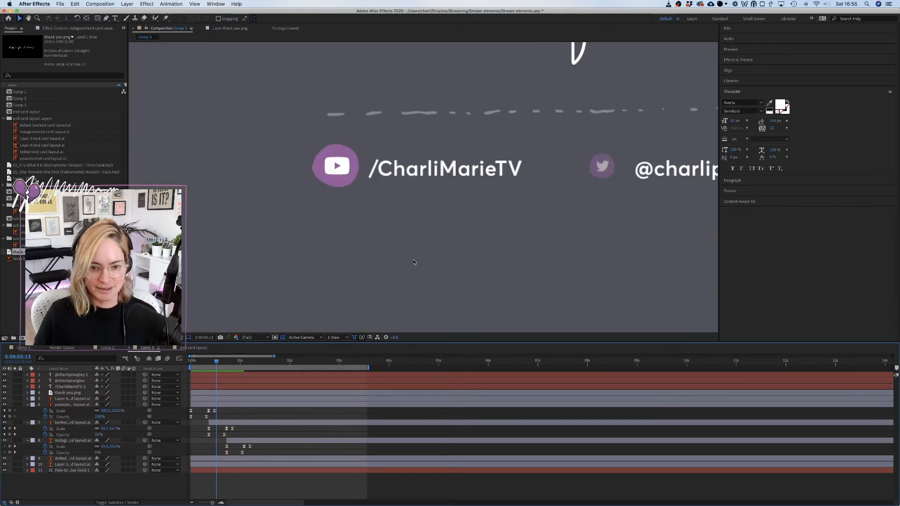
{"action": "left_click", "coordinate": [216, 387]}
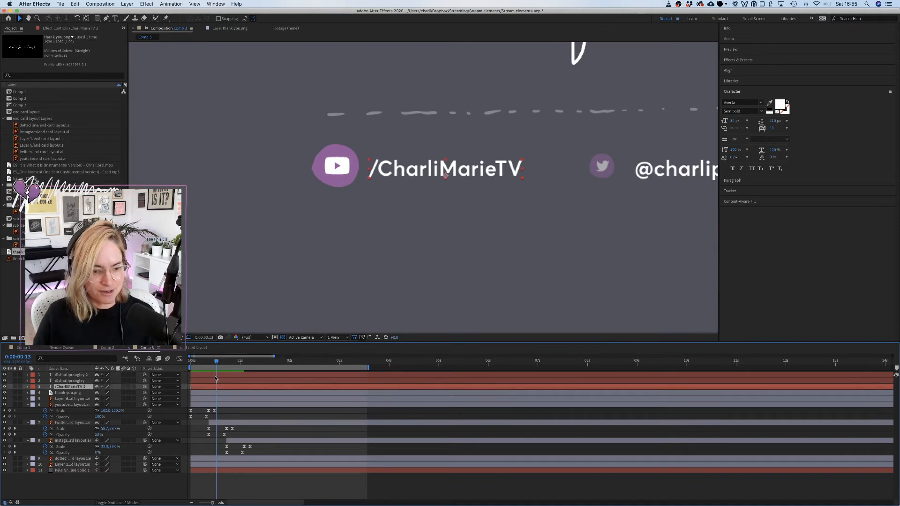
{"action": "left_click", "coordinate": [216, 376], "text": "shift"}
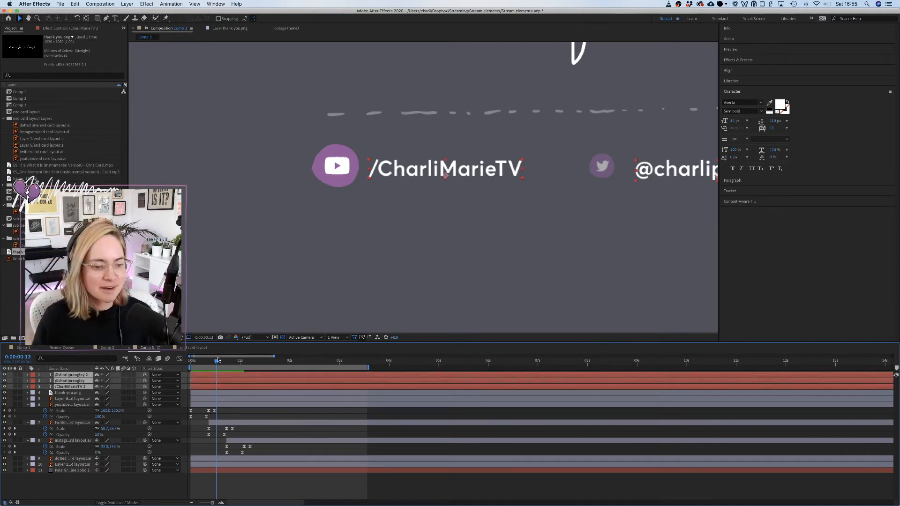
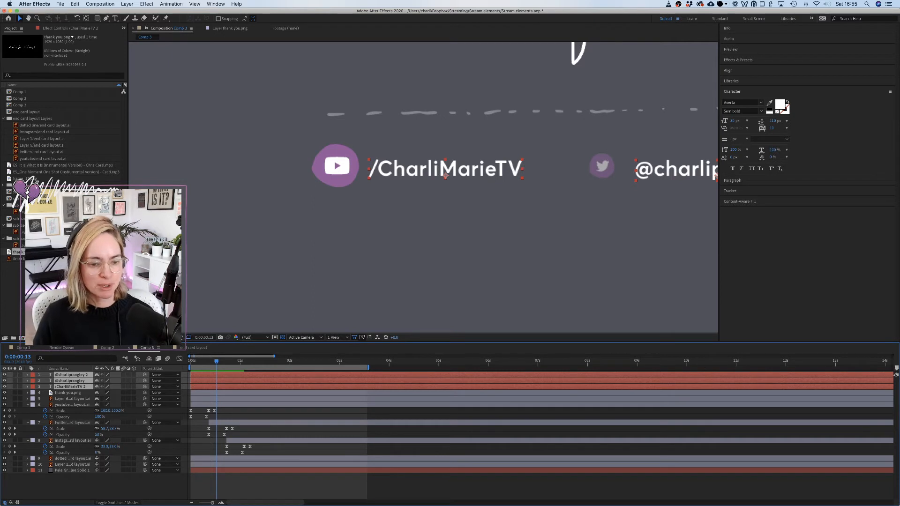
{"action": "key", "text": "p"}
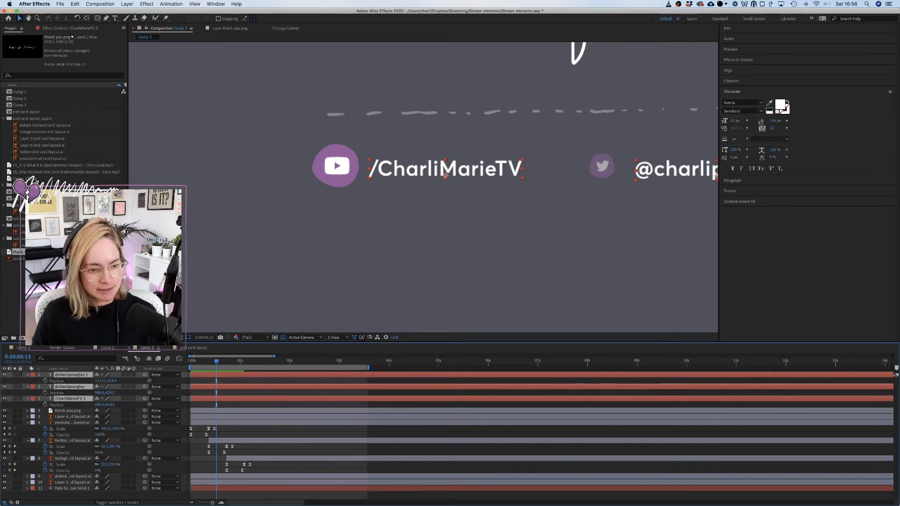
{"action": "left_click", "coordinate": [45, 380]}
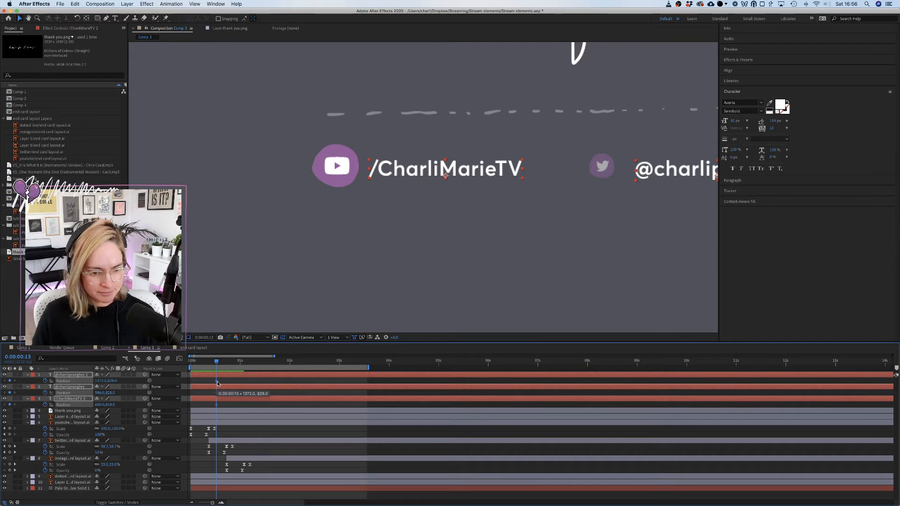
{"action": "left_click_drag", "start_coordinate": [216, 380], "coordinate": [238, 384]}
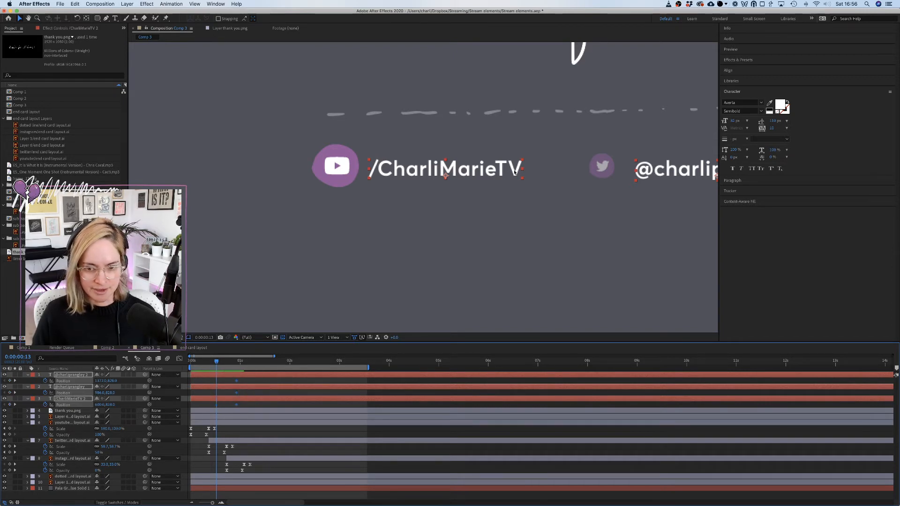
Shift the three handle texts left over their icons at 0:00:00:13 as starting positions, moving the Twitter and Instagram handles slightly further.
{"action": "left_click_drag", "start_coordinate": [520, 173], "coordinate": [348, 165]}
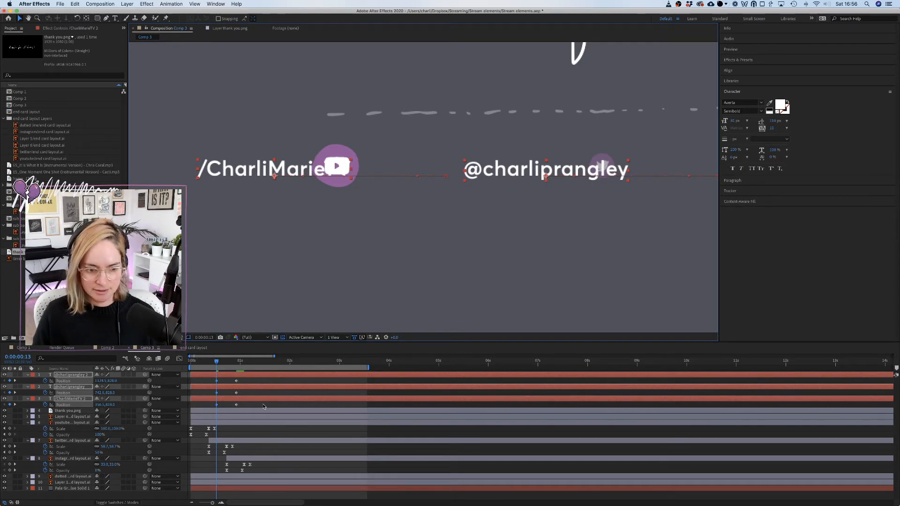
{"action": "left_click", "coordinate": [260, 423]}
{"action": "left_click", "coordinate": [619, 174]}
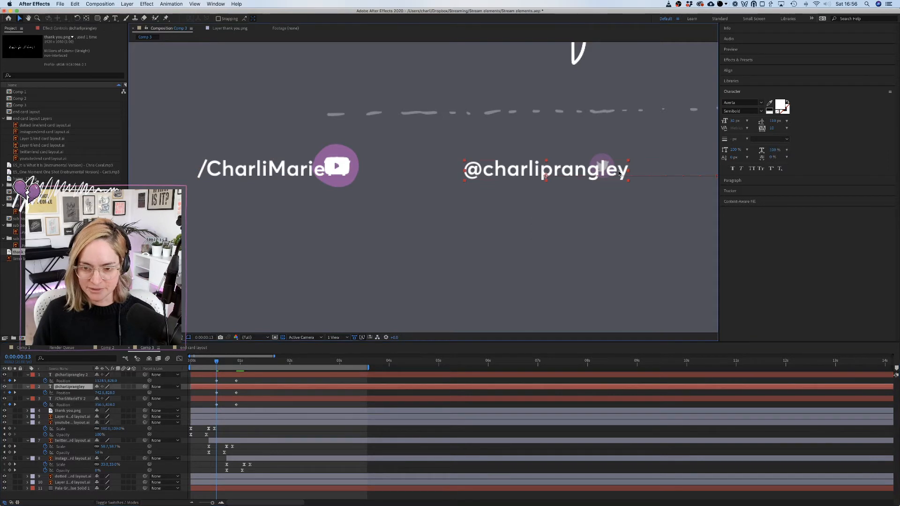
{"action": "left_click_drag", "start_coordinate": [645, 227], "coordinate": [330, 227]}
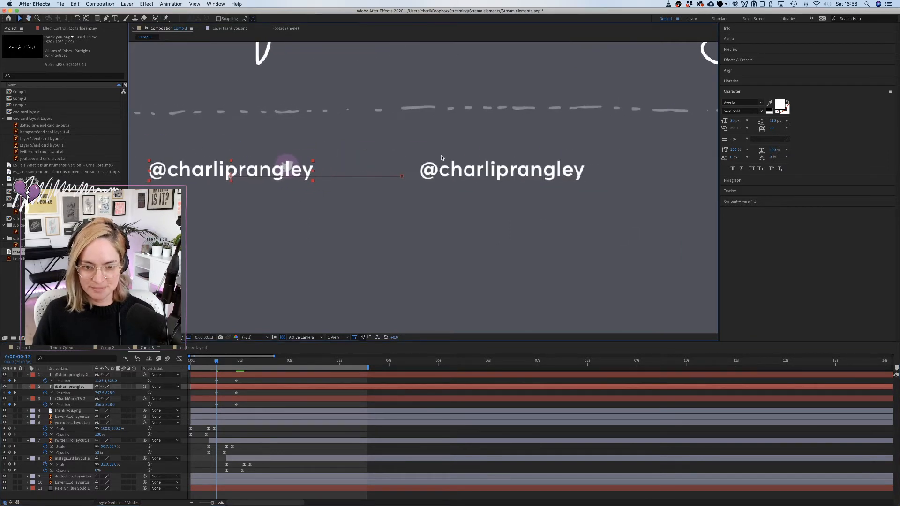
{"action": "left_click", "coordinate": [501, 183], "text": "shift"}
{"action": "left_click_drag", "start_coordinate": [580, 175], "coordinate": [558, 175]}
{"action": "left_click", "coordinate": [273, 424]}
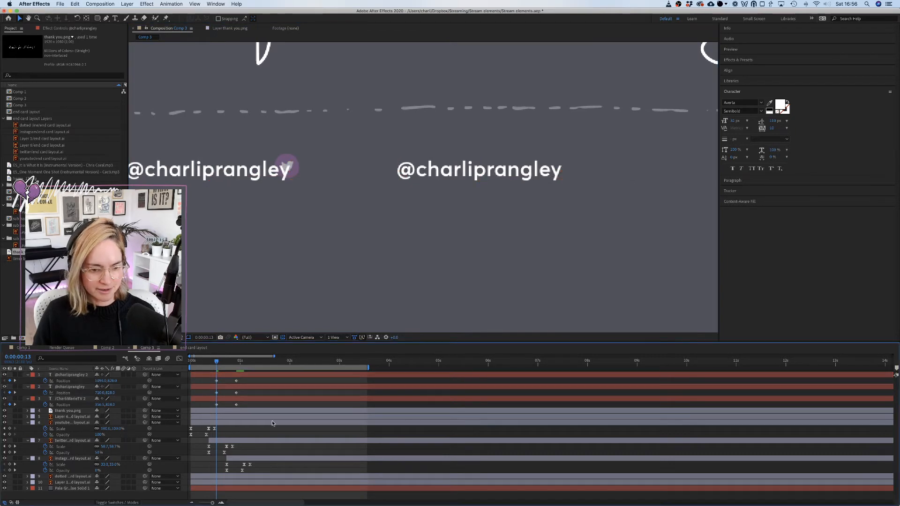
{"action": "left_click", "coordinate": [238, 376]}
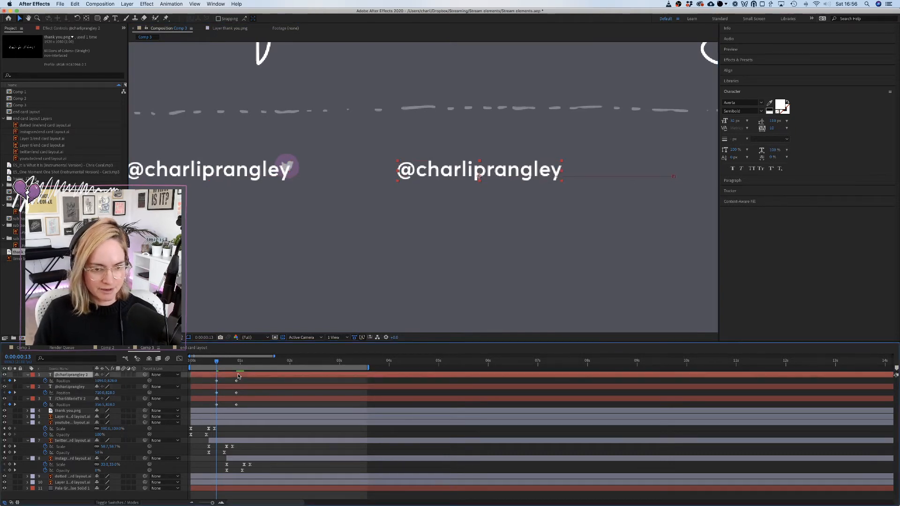
{"action": "scroll", "coordinate": [409, 289], "scroll_direction": "down", "scroll_amount": 4}
{"action": "scroll", "coordinate": [417, 284], "scroll_direction": "up", "scroll_amount": 2}
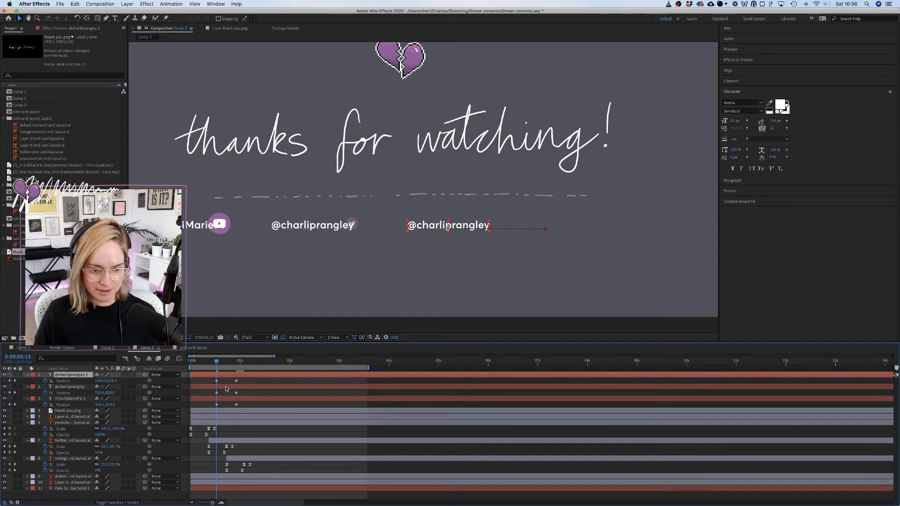
{"action": "left_click_drag", "start_coordinate": [225, 401], "coordinate": [225, 378]}
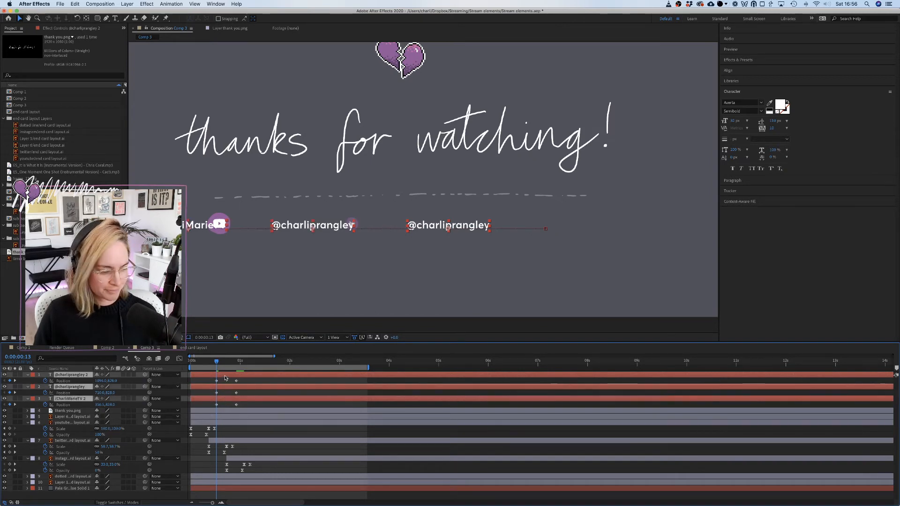
{"action": "right_click", "coordinate": [225, 377]}
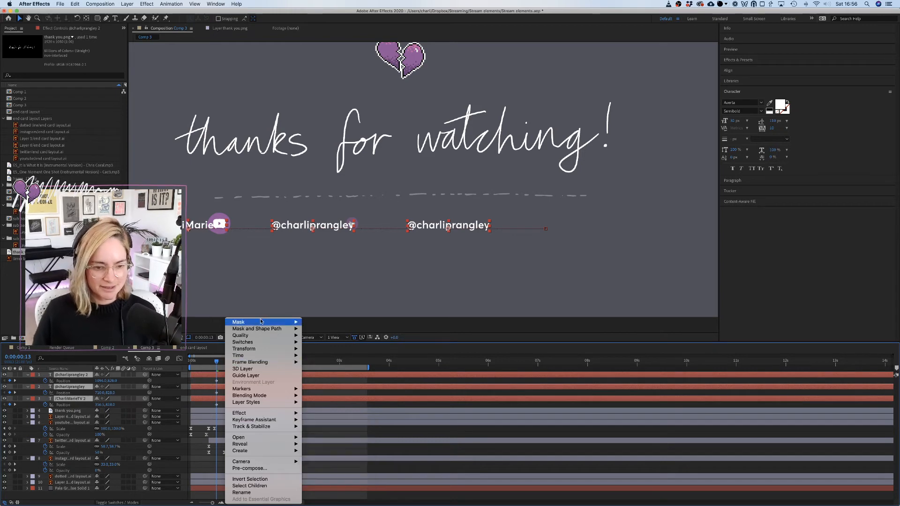
{"action": "mouse_move", "coordinate": [261, 324]}
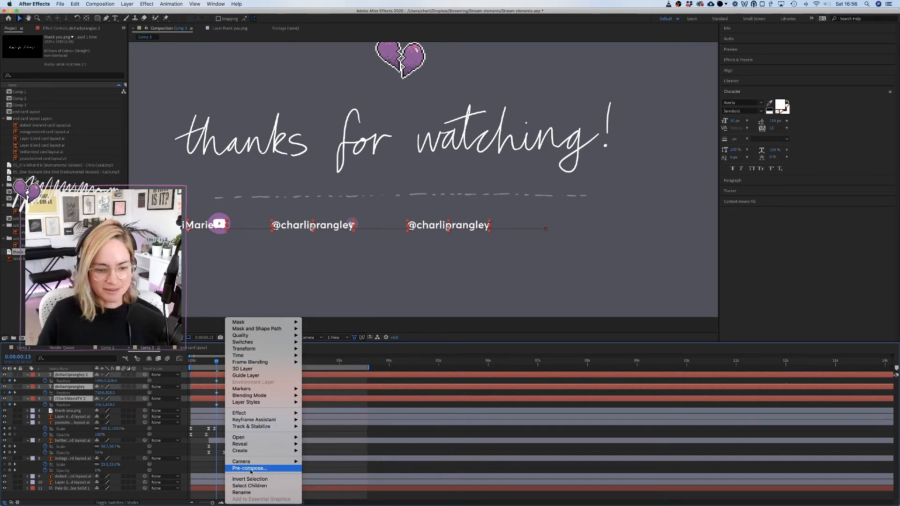
{"action": "left_click", "coordinate": [362, 393]}
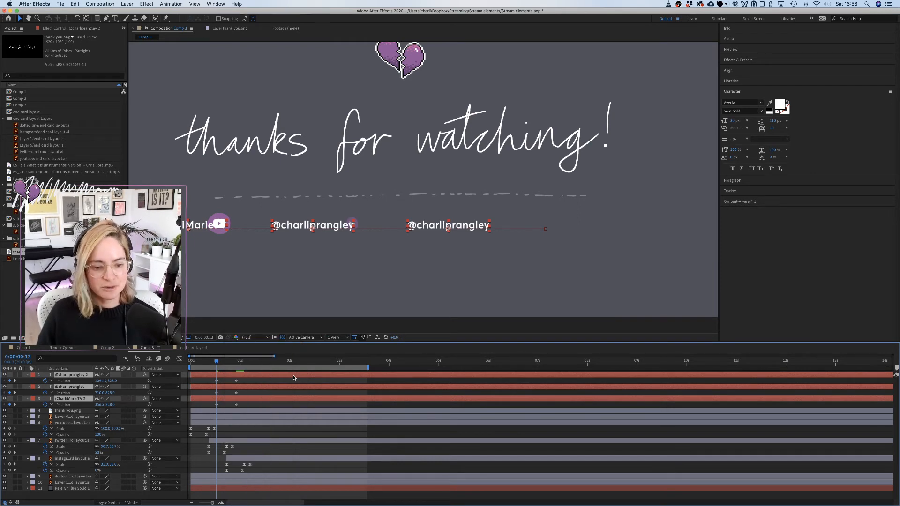
{"action": "left_click", "coordinate": [287, 386]}
Pre-compose the Instagram handle text layer, naming the new composition with just the handle followed by 2.
{"action": "left_click", "coordinate": [263, 376]}
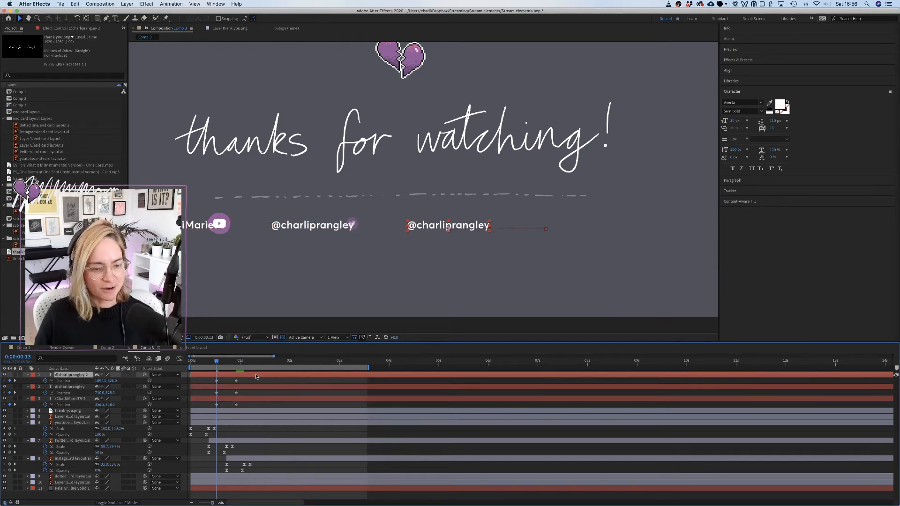
{"action": "right_click", "coordinate": [253, 377]}
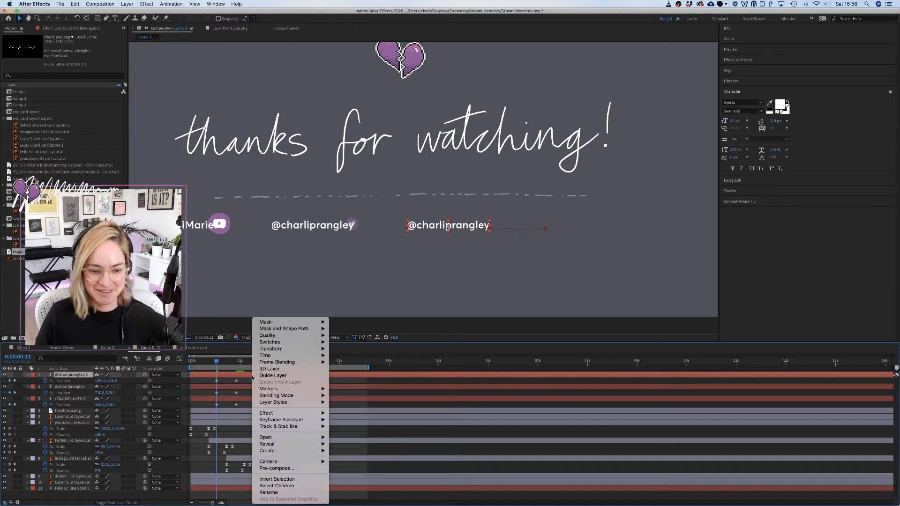
{"action": "left_click", "coordinate": [280, 470]}
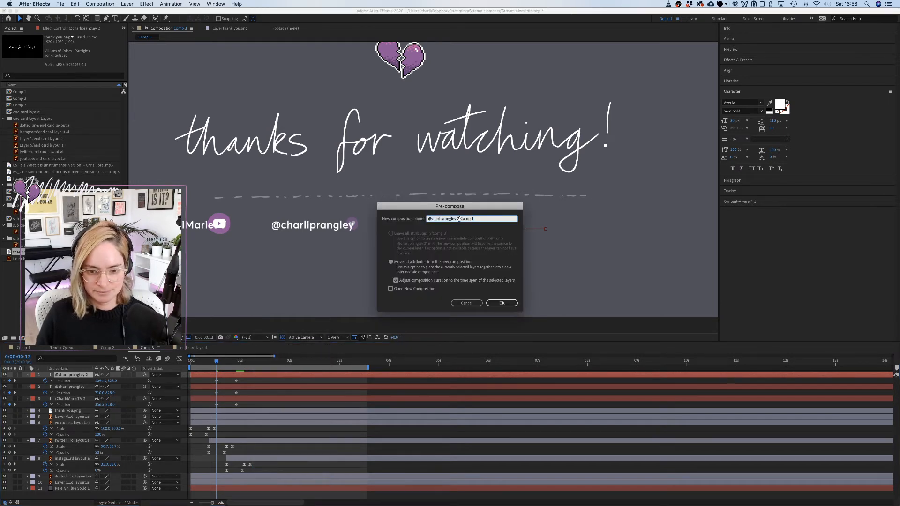
{"action": "key", "text": "Right"}
{"action": "key", "text": "BackSpace"}
{"action": "key", "text": "BackSpace"}
{"action": "key", "text": "BackSpace"}
{"action": "key", "text": "BackSpace"}
{"action": "key", "text": "BackSpace"}
{"action": "key", "text": "BackSpace"}
{"action": "key", "text": "BackSpace"}
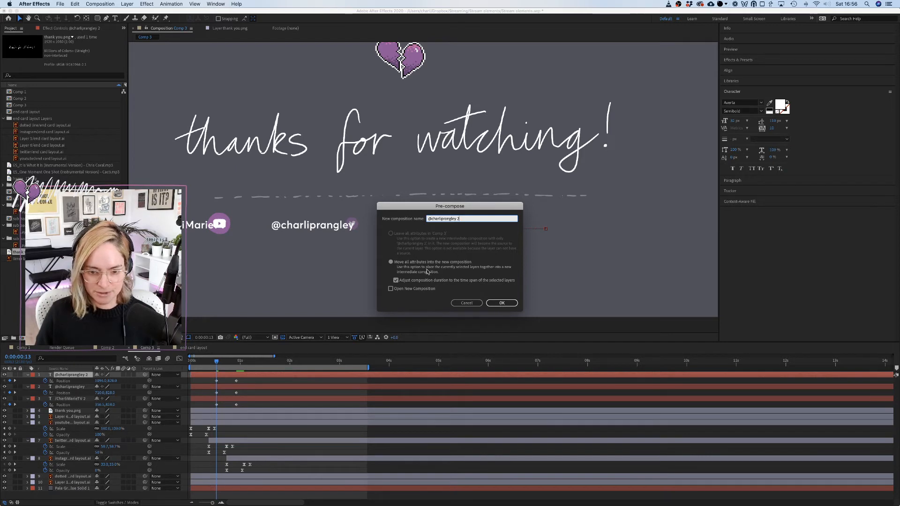
{"action": "left_click", "coordinate": [501, 304]}
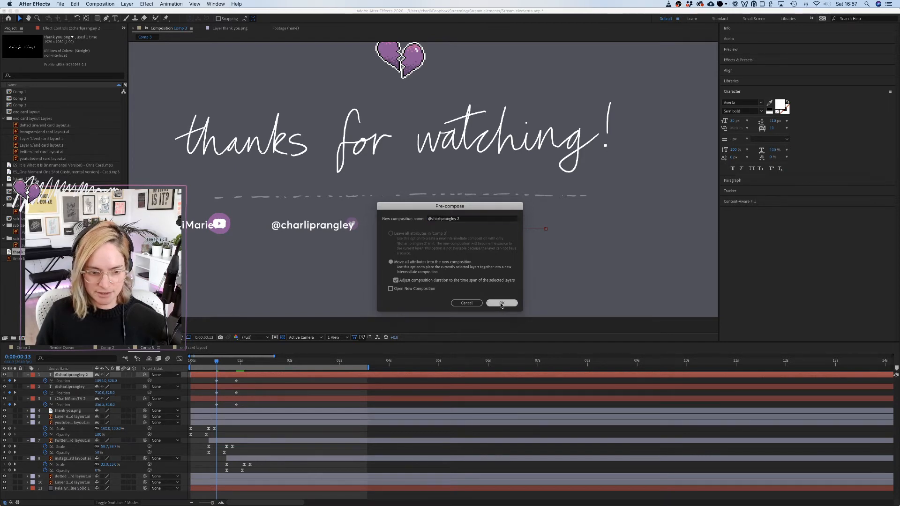
Pre-compose the Twitter handle text layer, naming the new composition with the handle alone.
{"action": "left_click", "coordinate": [233, 381]}
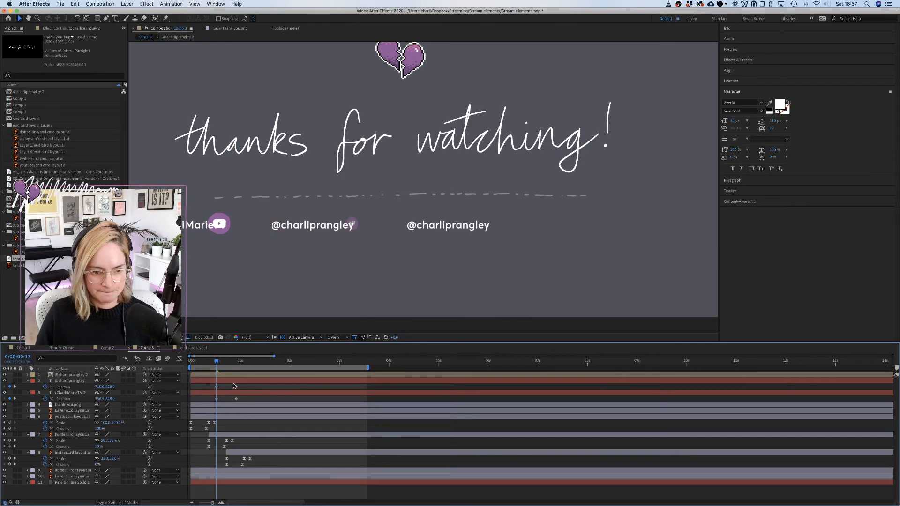
{"action": "right_click", "coordinate": [232, 382]}
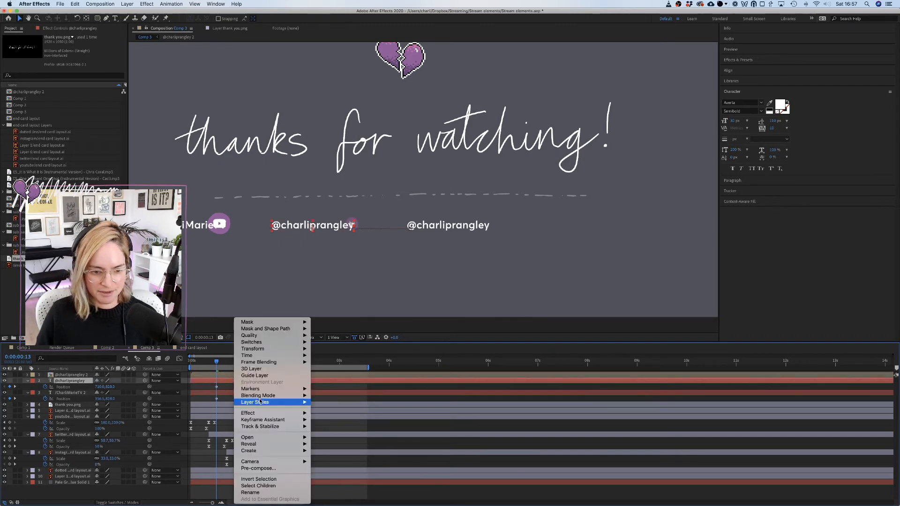
{"action": "mouse_move", "coordinate": [257, 330]}
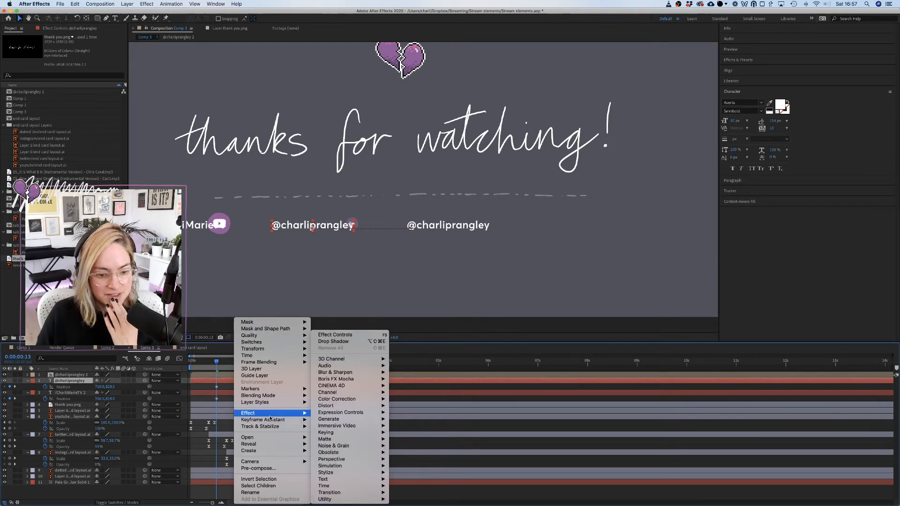
{"action": "left_click", "coordinate": [258, 468]}
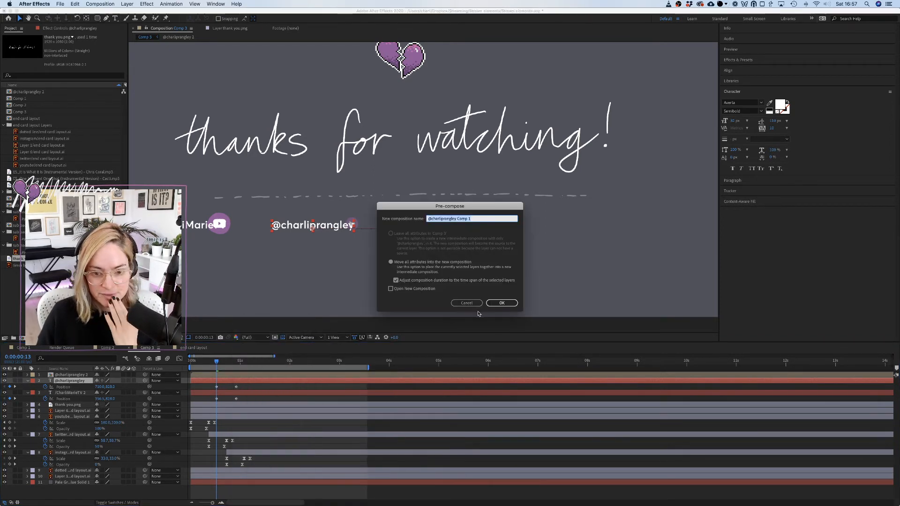
{"action": "left_click_drag", "start_coordinate": [455, 219], "coordinate": [486, 218]}
{"action": "key", "text": "BackSpace"}
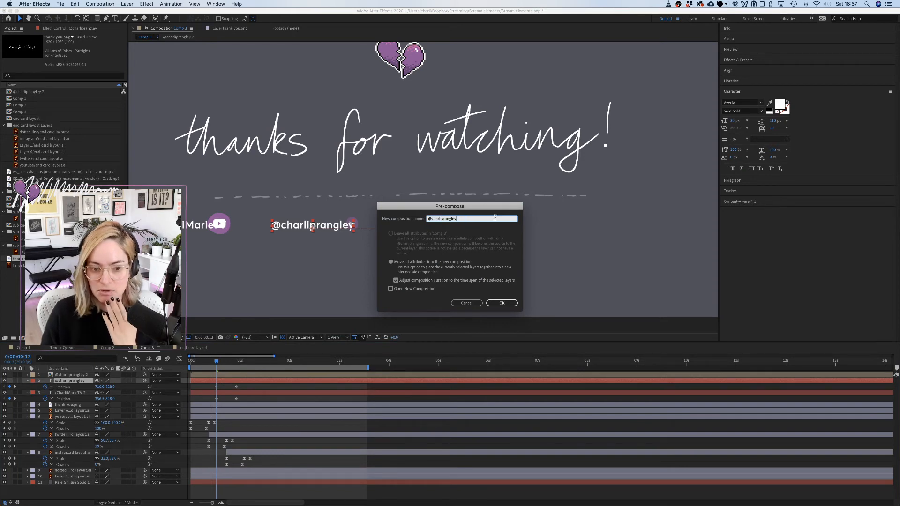
{"action": "left_click", "coordinate": [502, 303]}
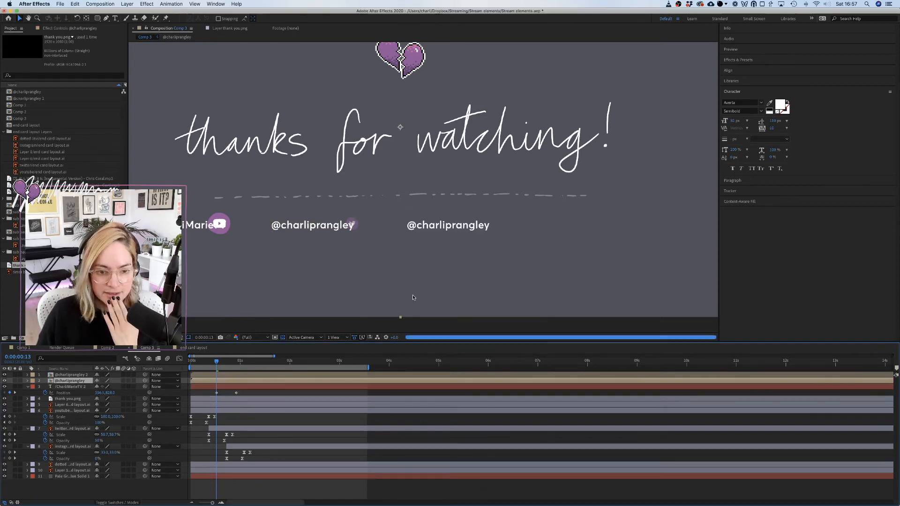
Pre-compose the YouTube handle text layer, removing the number and comp suffix from the new composition's name.
{"action": "left_click", "coordinate": [225, 388]}
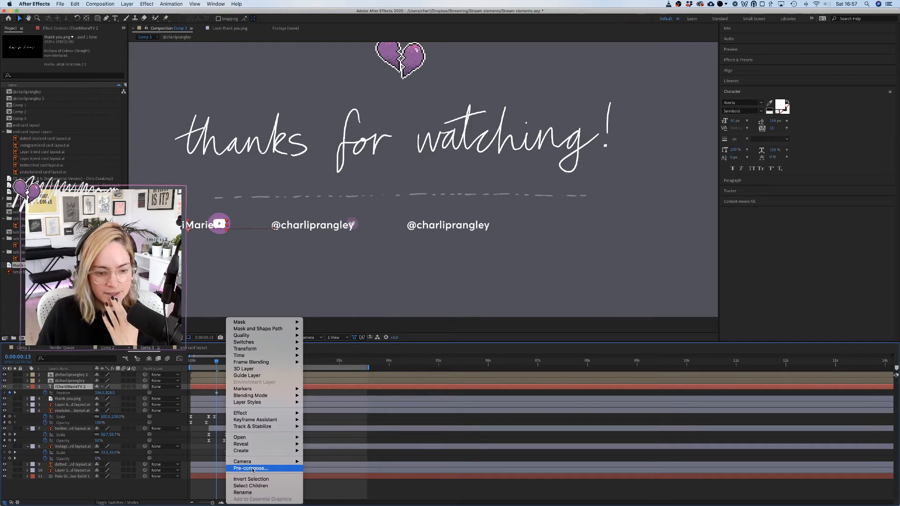
{"action": "left_click", "coordinate": [251, 468]}
{"action": "left_click", "coordinate": [473, 218]}
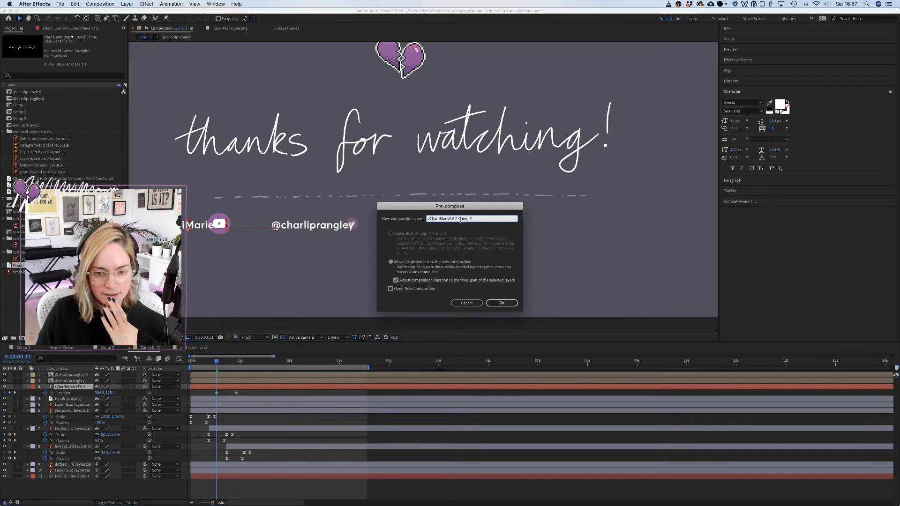
{"action": "key", "text": "BackSpace"}
{"action": "key", "text": "BackSpace"}
{"action": "key", "text": "BackSpace"}
{"action": "key", "text": "BackSpace"}
{"action": "key", "text": "BackSpace"}
{"action": "key", "text": "BackSpace"}
{"action": "key", "text": "BackSpace"}
{"action": "key", "text": "BackSpace"}
{"action": "key", "text": "BackSpace"}
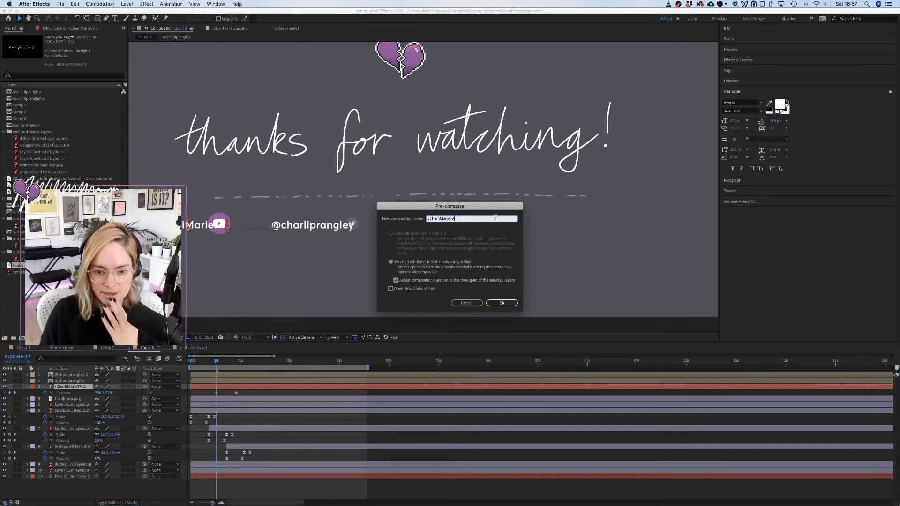
{"action": "left_click", "coordinate": [502, 303]}
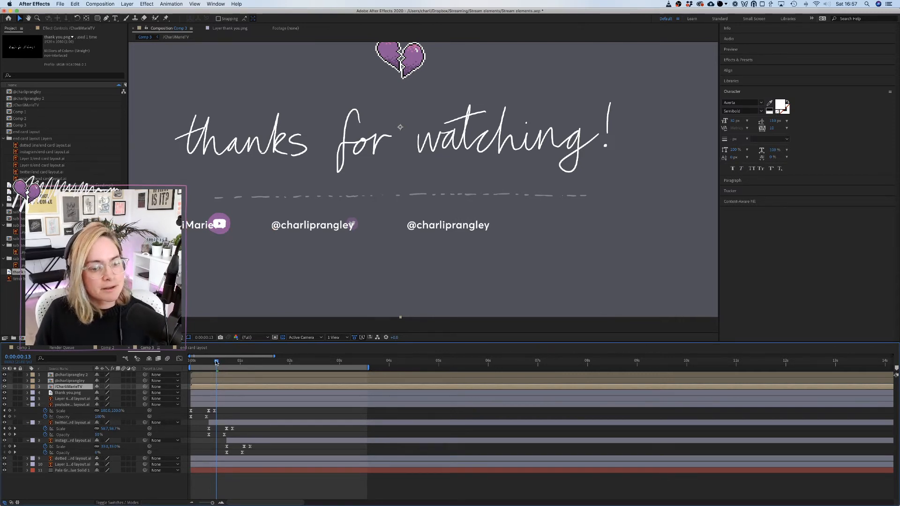
At 0:00:01:07, draw a rectangular mask closely around the YouTube handle on its pre-composed layer, starting just beside the icon.
{"action": "left_click_drag", "start_coordinate": [216, 362], "coordinate": [255, 363]}
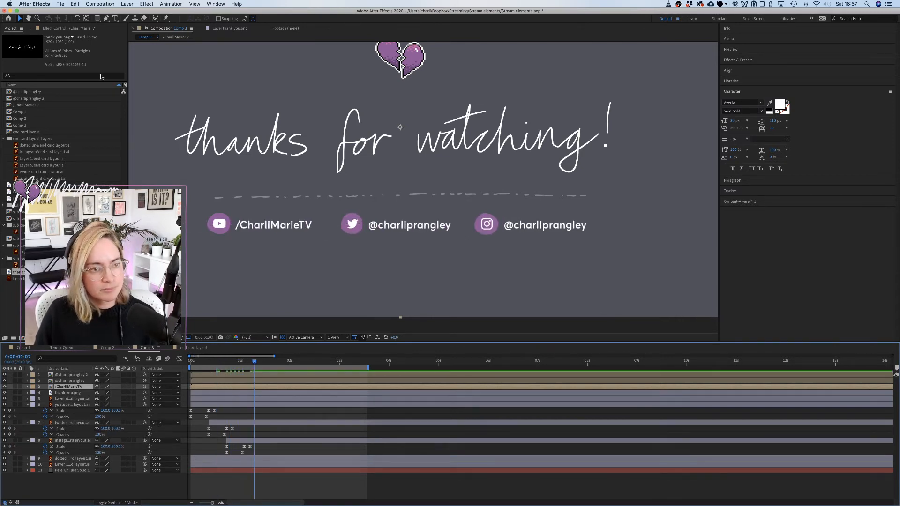
{"action": "left_click", "coordinate": [99, 19]}
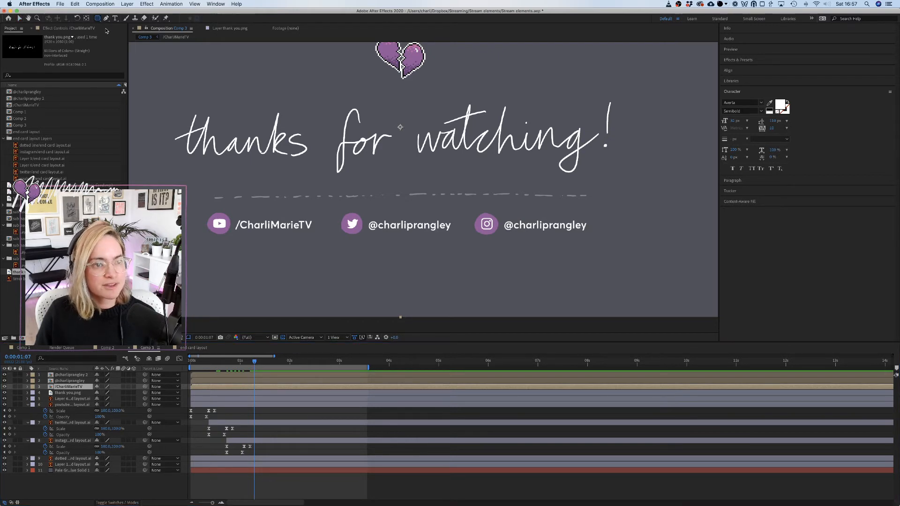
{"action": "left_click_drag", "start_coordinate": [100, 21], "coordinate": [132, 18]}
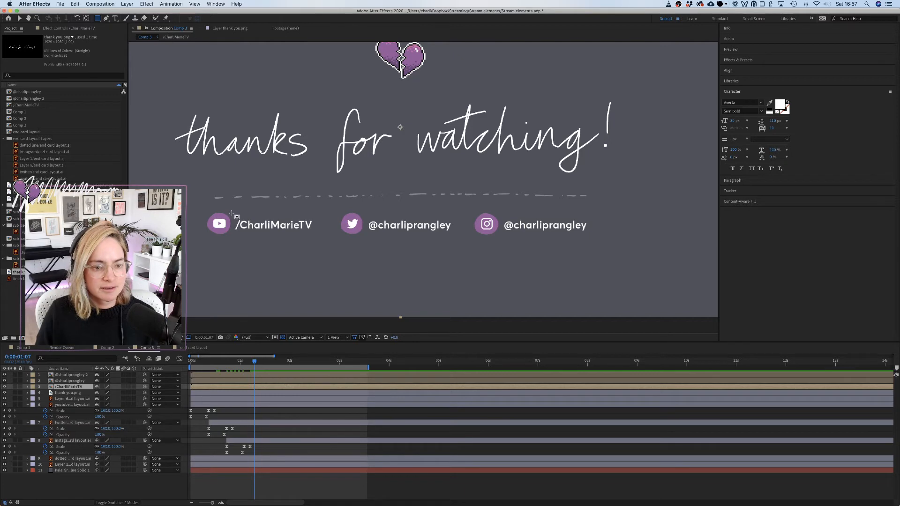
{"action": "left_click_drag", "start_coordinate": [231, 215], "coordinate": [317, 234]}
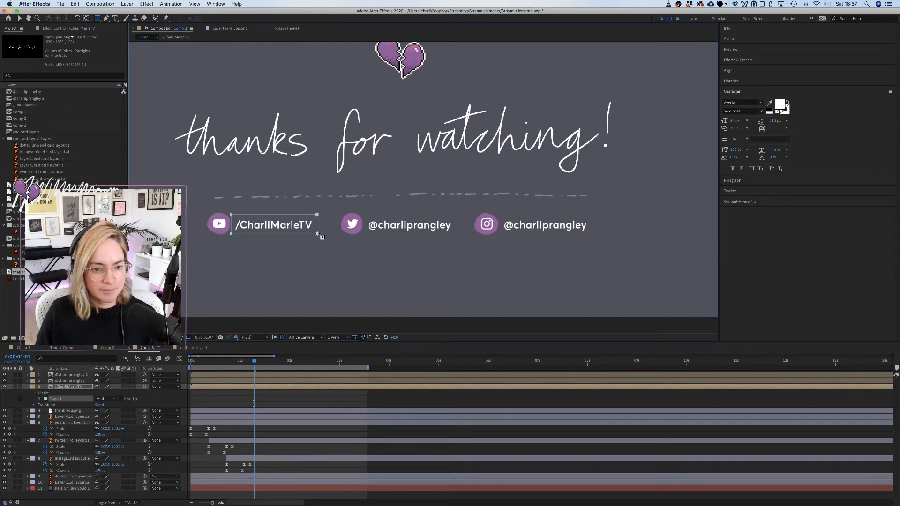
Draw rectangular masks closely around the Twitter and Instagram handles on their own pre-composed layers, starting beside each icon.
{"action": "left_click", "coordinate": [266, 381]}
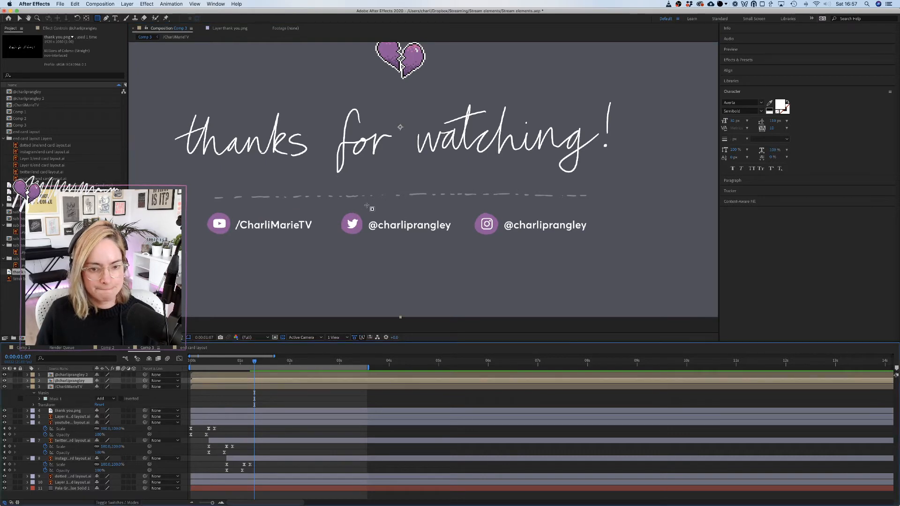
{"action": "left_click_drag", "start_coordinate": [362, 212], "coordinate": [455, 235]}
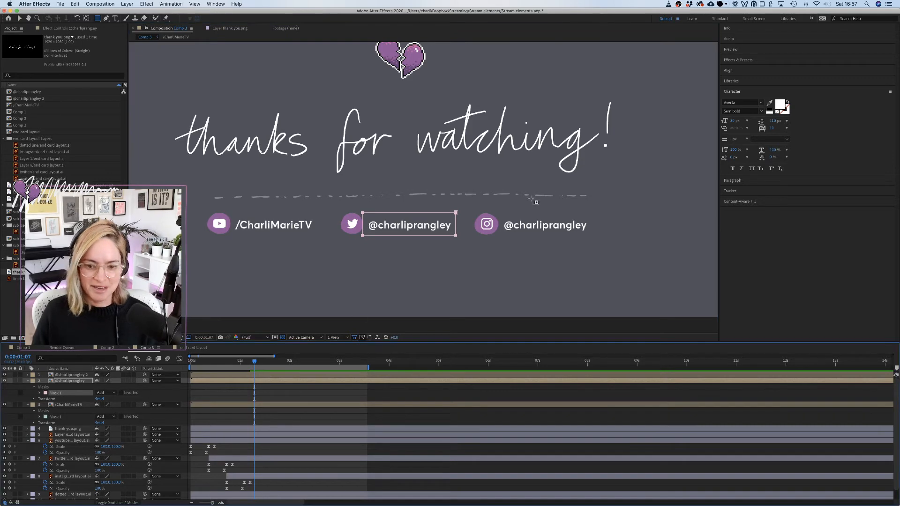
{"action": "left_click_drag", "start_coordinate": [498, 214], "coordinate": [591, 236]}
{"action": "key", "text": "ctrl+z"}
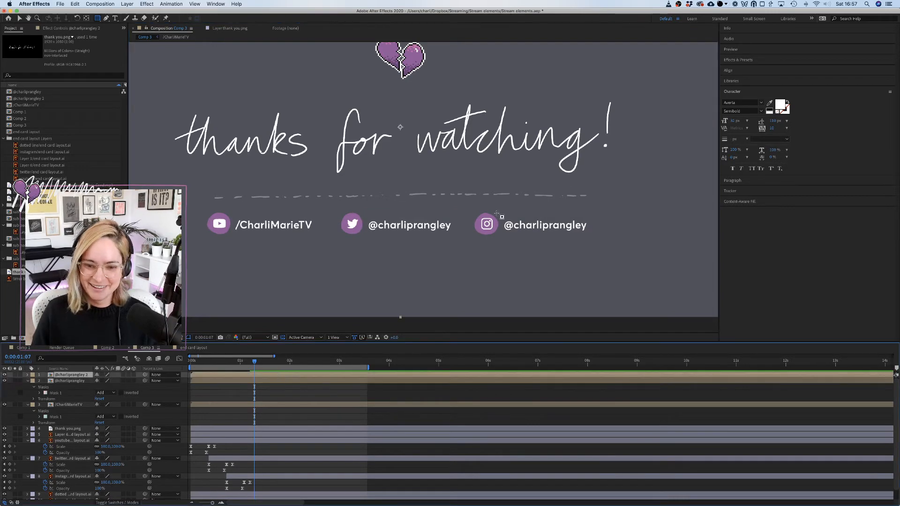
{"action": "left_click_drag", "start_coordinate": [497, 213], "coordinate": [593, 236]}
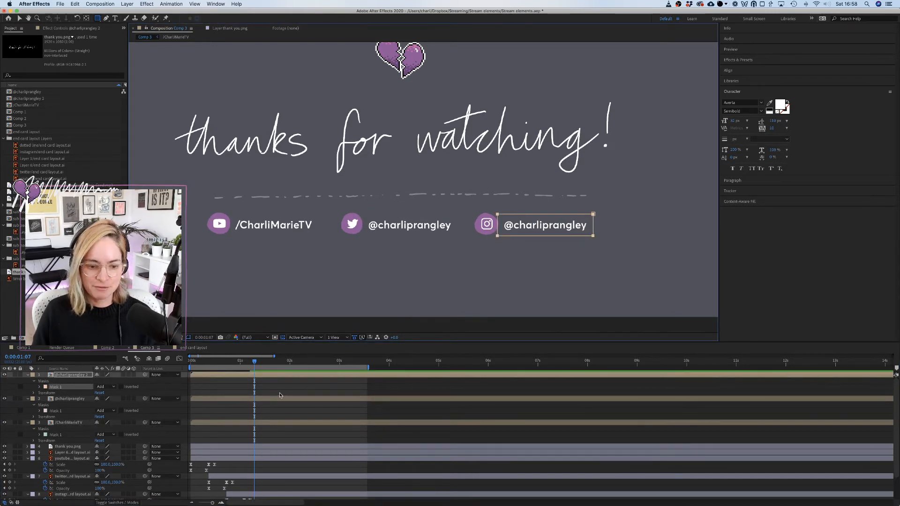
Return to the start of the timeline and move the three masked handle comps below the icon layers, above the dotted line layer.
{"action": "left_click", "coordinate": [265, 399]}
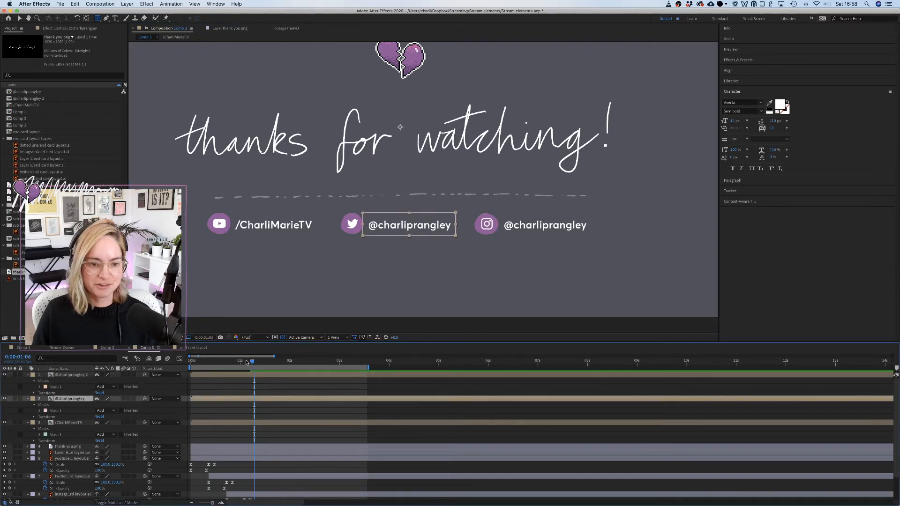
{"action": "mouse_move", "coordinate": [246, 362]}
{"action": "left_mouse_down"}
{"action": "mouse_move", "coordinate": [190, 362]}
{"action": "mouse_move", "coordinate": [247, 362]}
{"action": "left_mouse_up"}
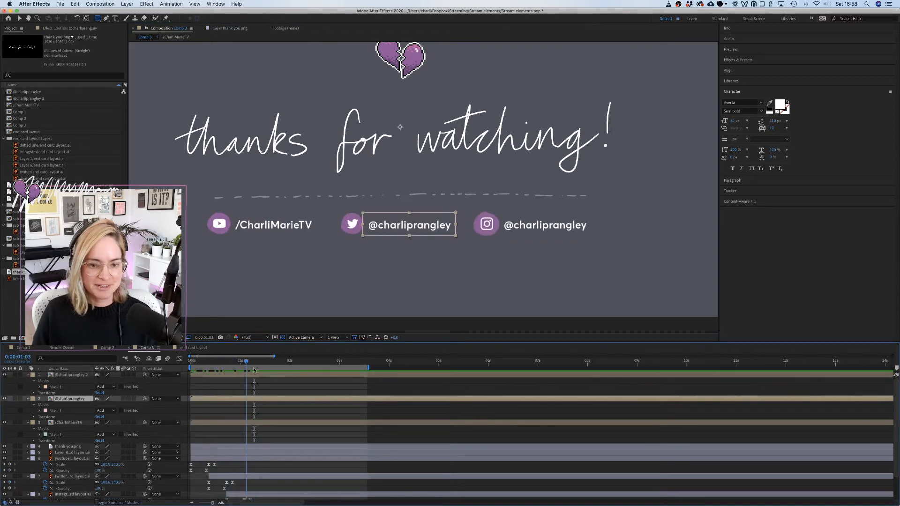
{"action": "key", "text": "Home"}
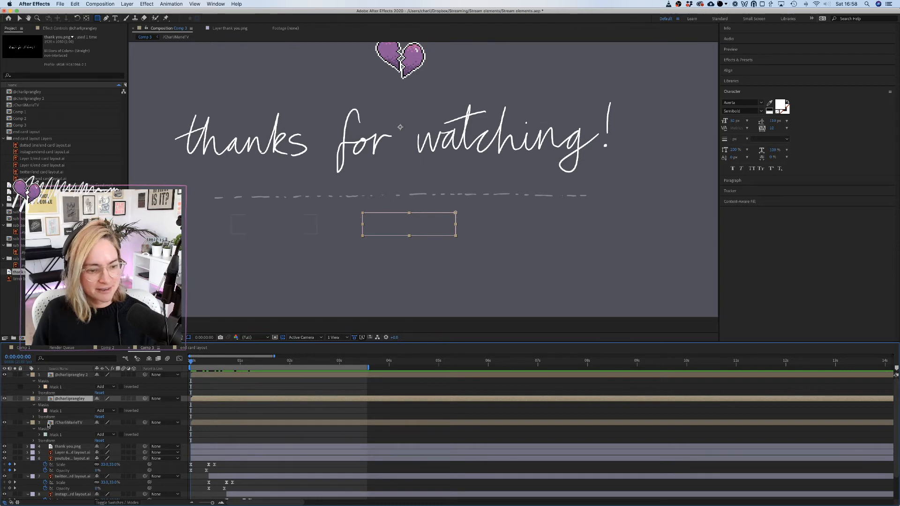
{"action": "left_click", "coordinate": [68, 423]}
{"action": "left_click", "coordinate": [81, 376], "text": "shift"}
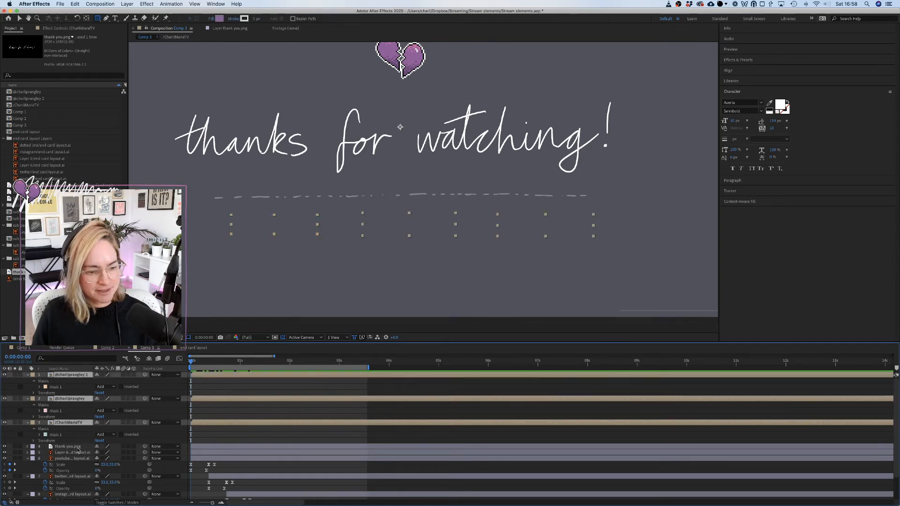
{"action": "scroll", "coordinate": [78, 450], "scroll_direction": "down", "scroll_amount": 2}
{"action": "left_click_drag", "start_coordinate": [76, 396], "coordinate": [76, 482]}
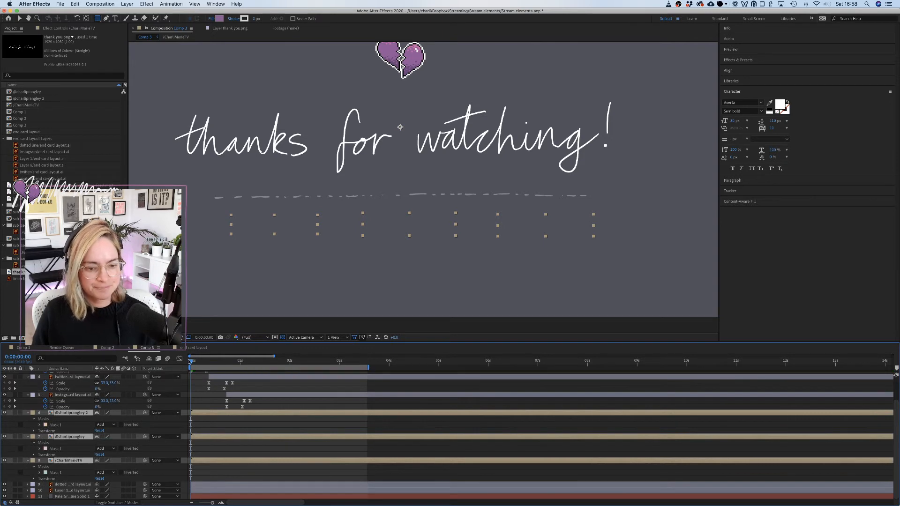
Preview the masked handle animation from the start and open the YouTube handle's nested composition.
{"action": "key", "text": "space"}
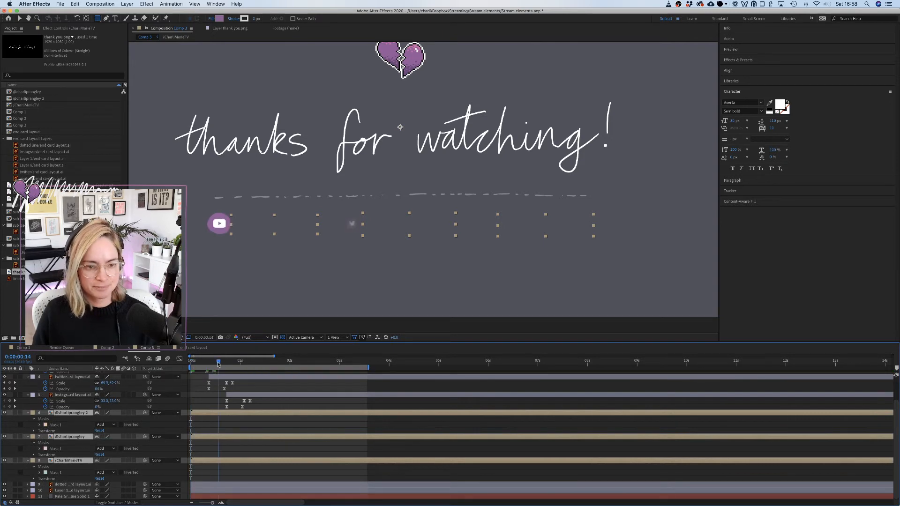
{"action": "left_click", "coordinate": [257, 432]}
{"action": "double_click", "coordinate": [234, 461]}
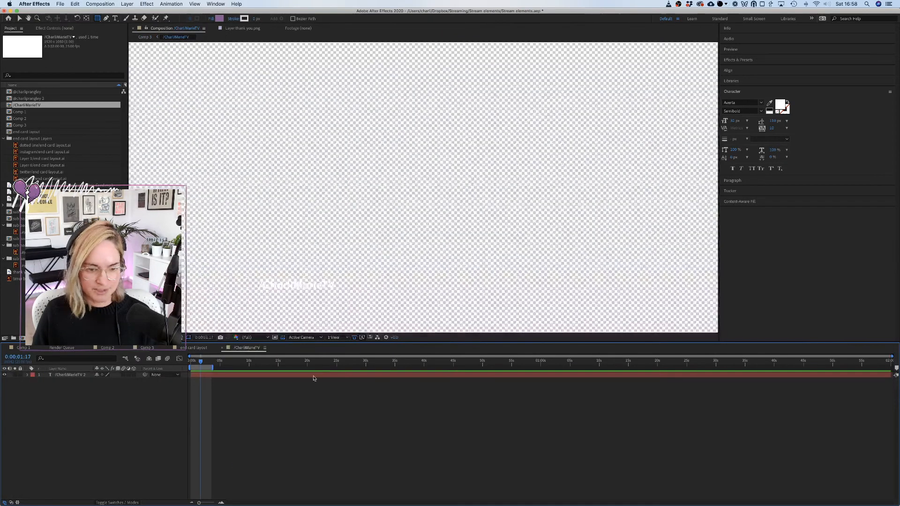
Reveal the Position keyframes of the YouTube handle's text layer and make its individual frames distinguishable on the timeline.
{"action": "left_click", "coordinate": [217, 377]}
{"action": "key", "text": "p"}
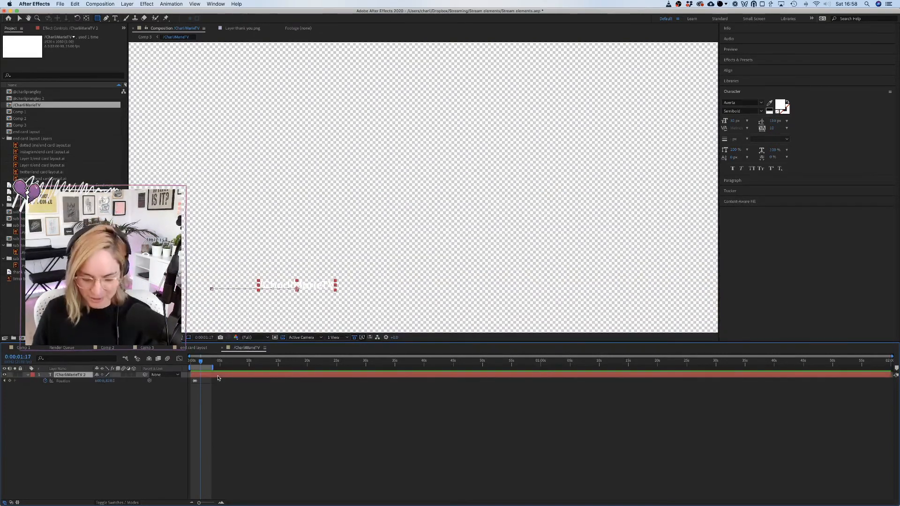
{"action": "key", "text": "="}
{"action": "key", "text": "="}
{"action": "key", "text": "="}
{"action": "key", "text": "="}
{"action": "key", "text": "="}
{"action": "key", "text": "="}
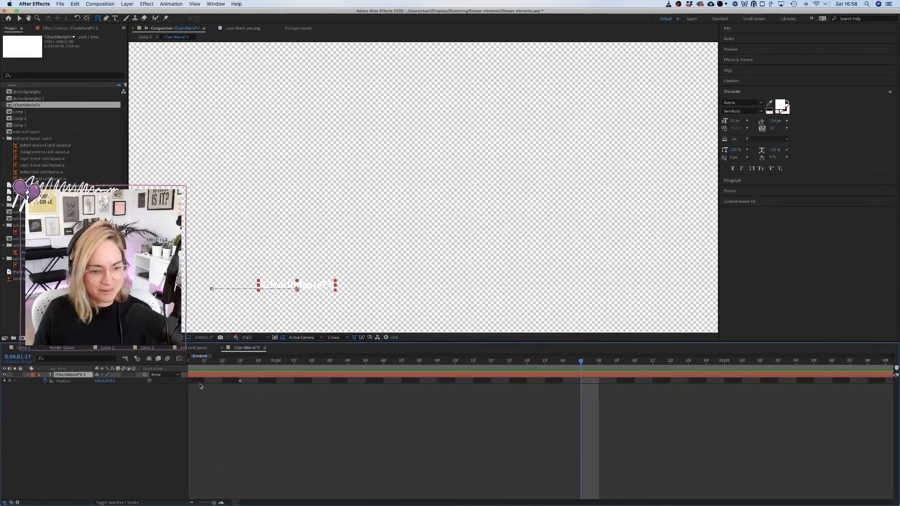
{"action": "key", "text": "-"}
{"action": "key", "text": "-"}
{"action": "key", "text": "-"}
{"action": "key", "text": "="}
{"action": "key", "text": "="}
{"action": "key", "text": "="}
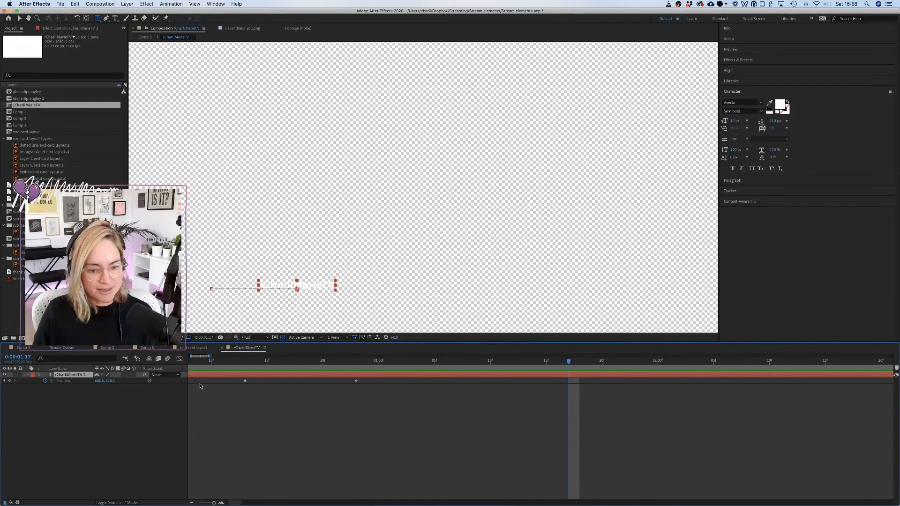
Add a composition marker at 0:00:00:13, on the YouTube handle's first Position keyframe.
{"action": "left_click", "coordinate": [354, 363]}
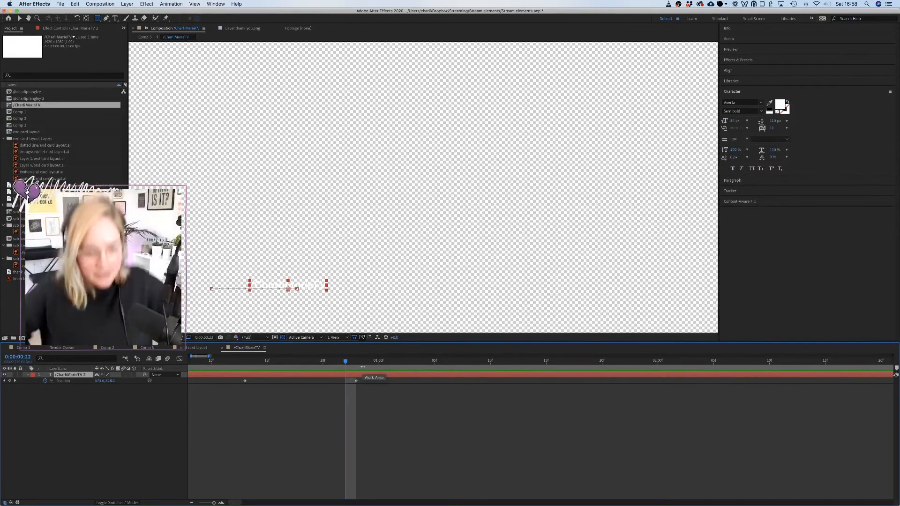
{"action": "left_click", "coordinate": [392, 383]}
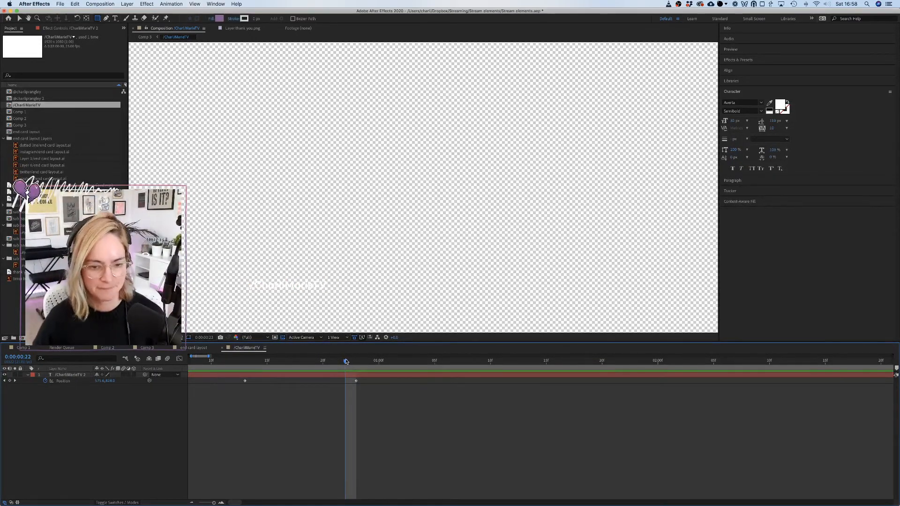
{"action": "left_click_drag", "start_coordinate": [345, 362], "coordinate": [245, 363]}
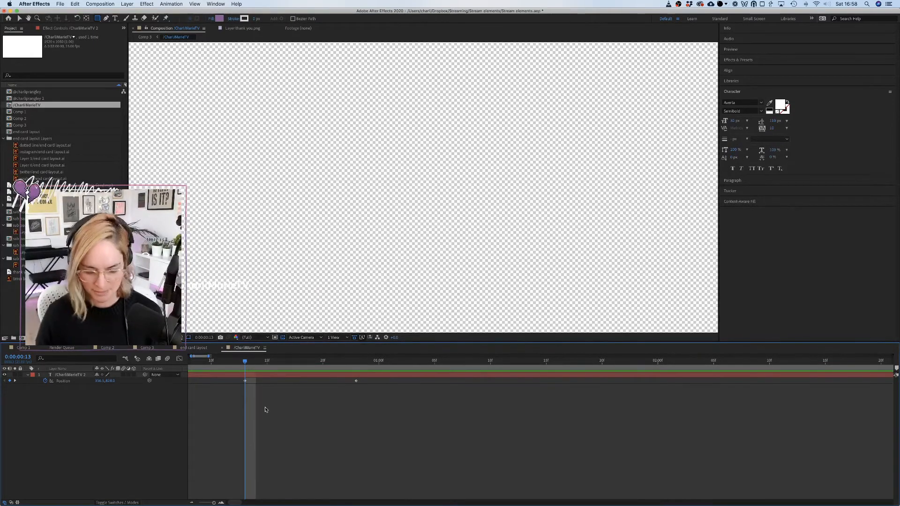
{"action": "key", "text": "u"}
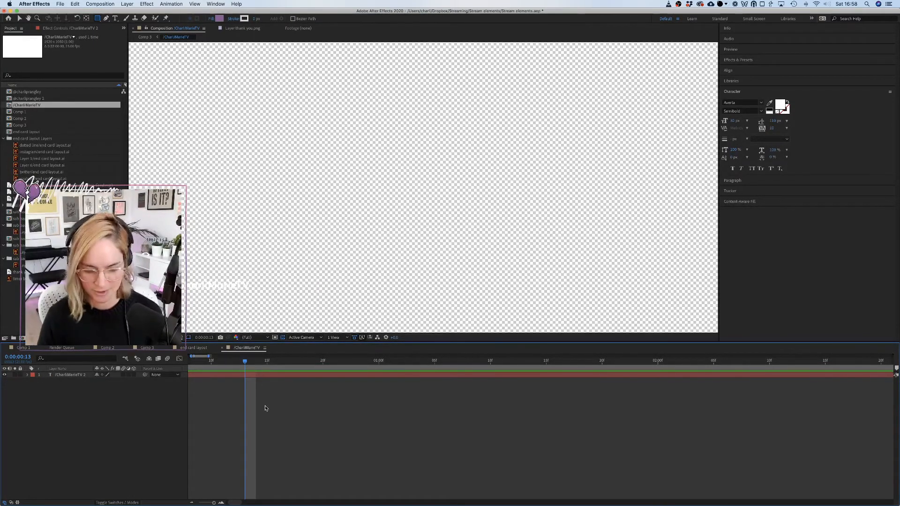
{"action": "key", "text": "u"}
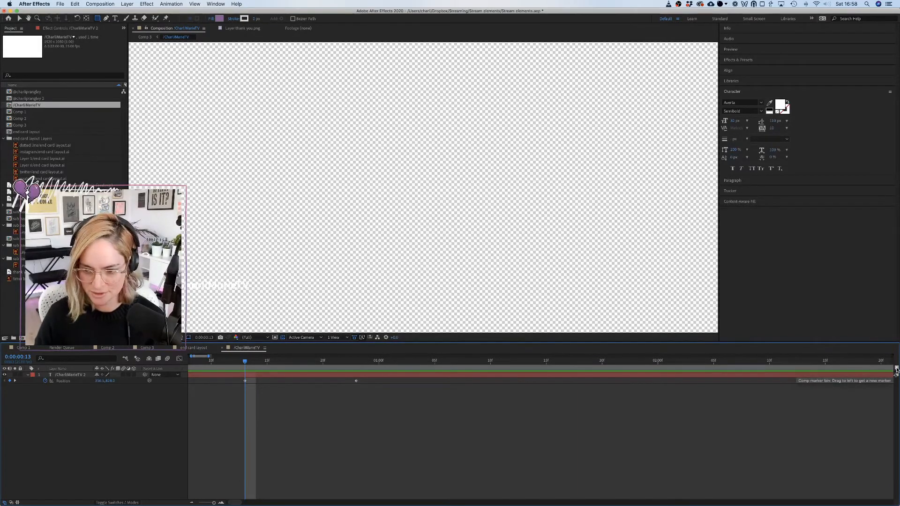
{"action": "left_click_drag", "start_coordinate": [896, 368], "coordinate": [247, 372]}
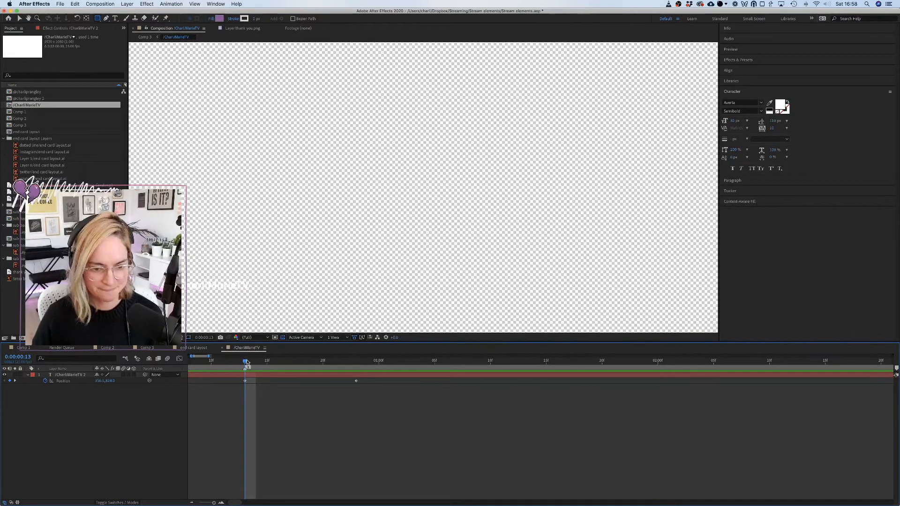
At 0:00:00:21, add an overshoot Position keyframe by moving the YouTube handle text slightly right of its final resting place.
{"action": "left_click_drag", "start_coordinate": [246, 362], "coordinate": [349, 362]}
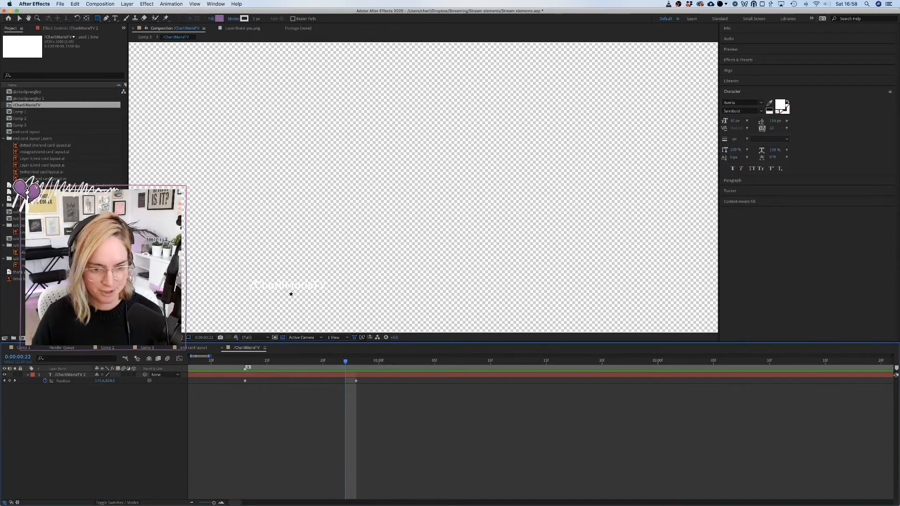
{"action": "key", "text": "v"}
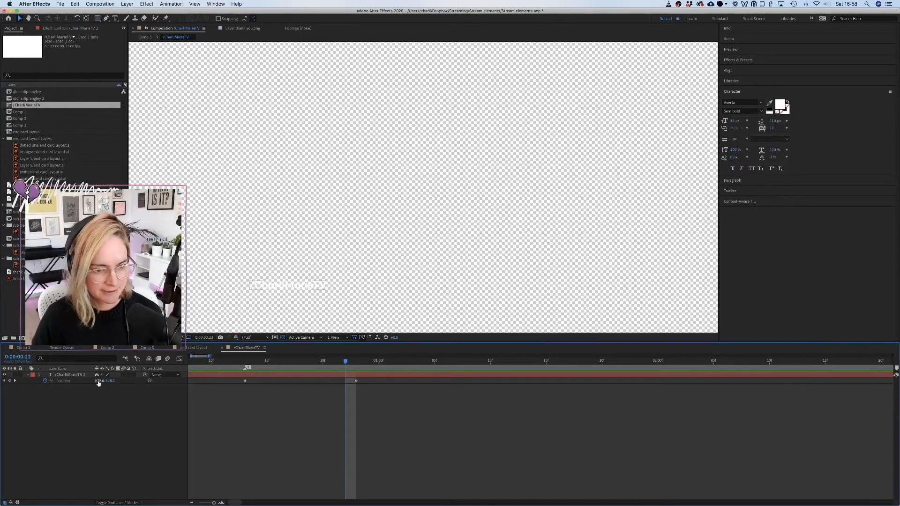
{"action": "left_click", "coordinate": [271, 287]}
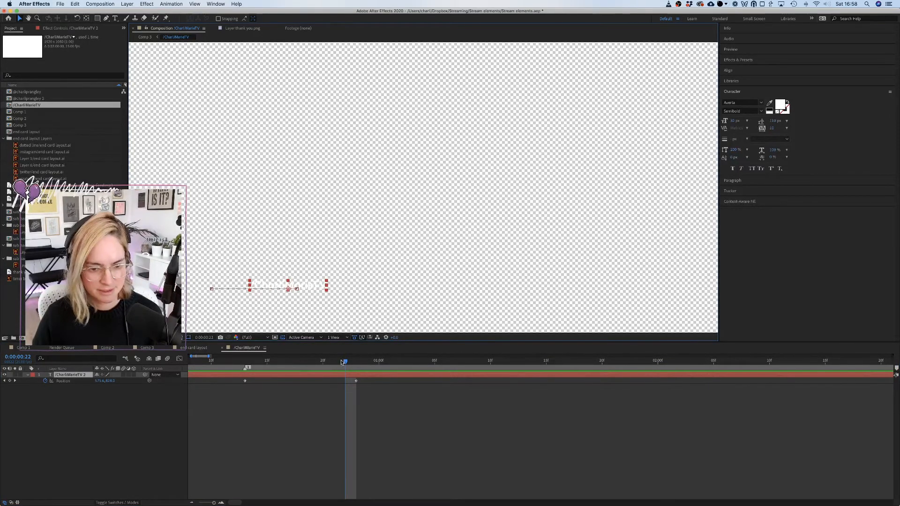
{"action": "mouse_move", "coordinate": [345, 362]}
{"action": "left_mouse_down"}
{"action": "mouse_move", "coordinate": [358, 364]}
{"action": "mouse_move", "coordinate": [341, 363]}
{"action": "left_mouse_up"}
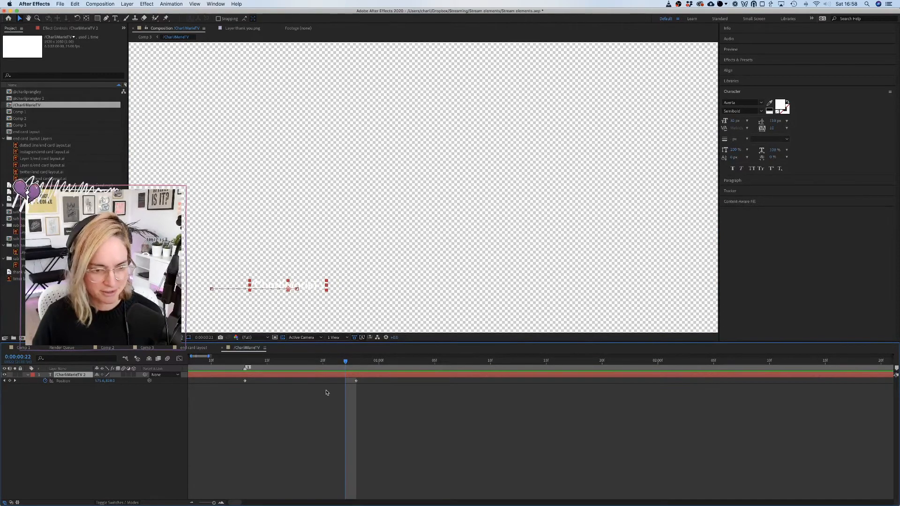
{"action": "key", "text": "Page_Up"}
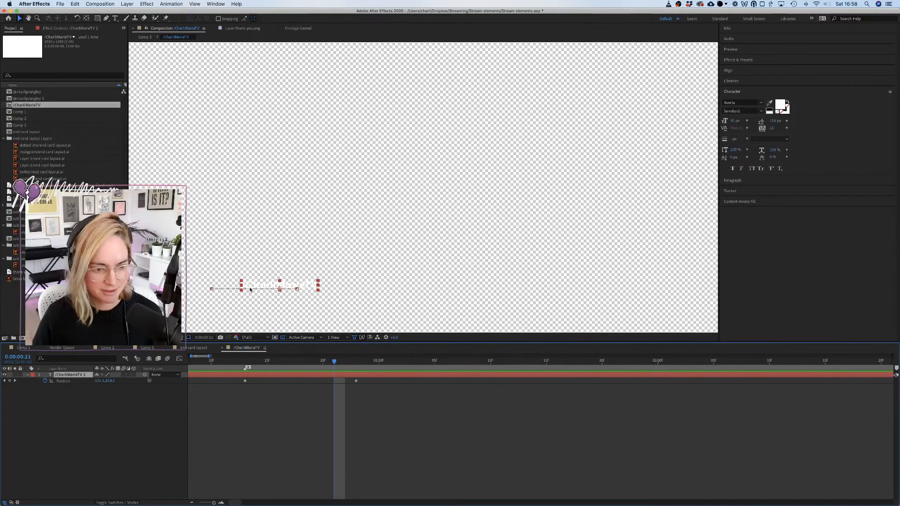
{"action": "left_click_drag", "start_coordinate": [250, 289], "coordinate": [276, 290]}
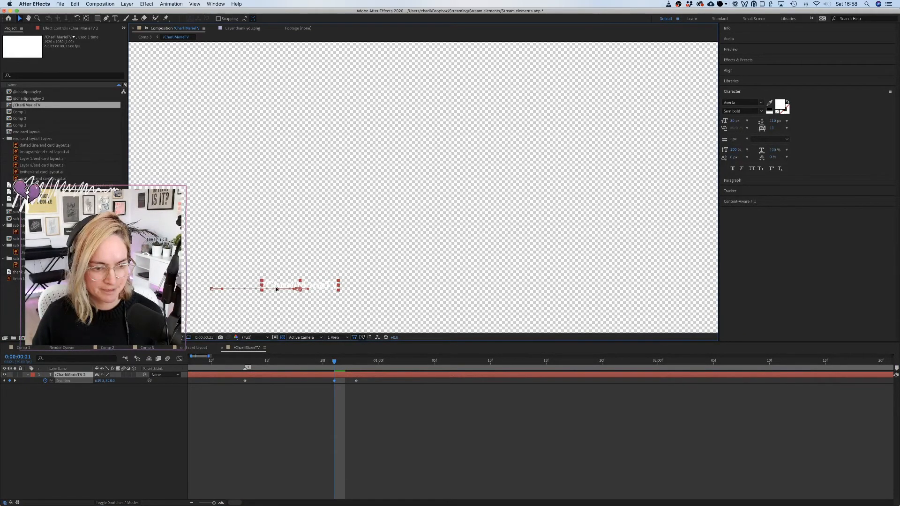
{"action": "left_click", "coordinate": [376, 412]}
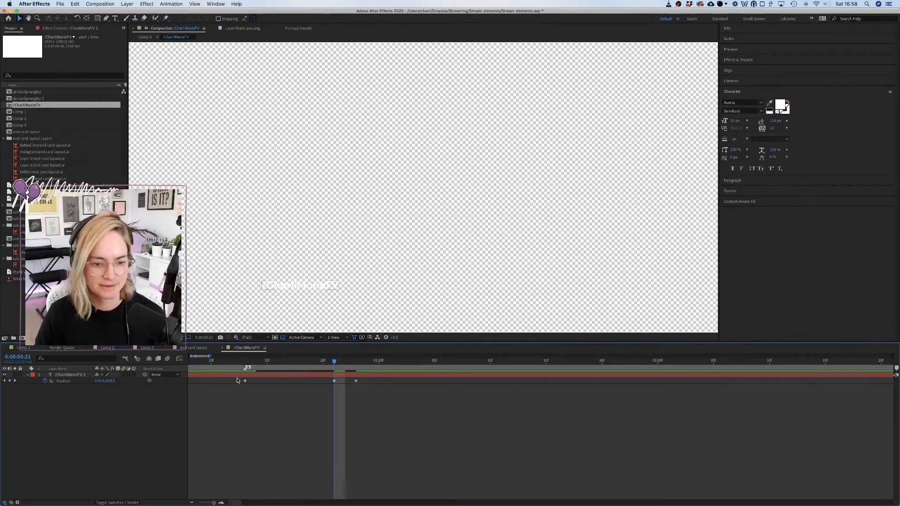
Apply Easy Ease to all three Position keyframes of the YouTube handle's text.
{"action": "left_click_drag", "start_coordinate": [237, 378], "coordinate": [421, 400]}
{"action": "right_click", "coordinate": [356, 382]}
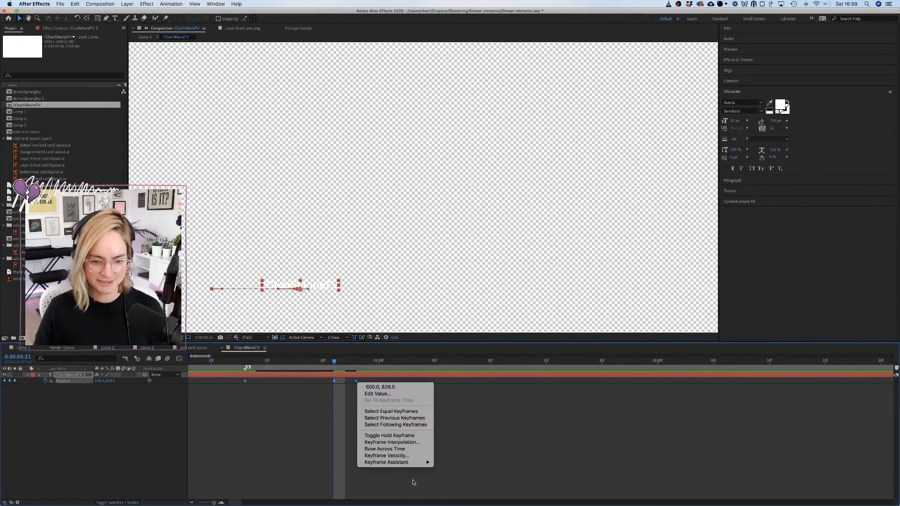
{"action": "mouse_move", "coordinate": [413, 462]}
{"action": "left_click", "coordinate": [456, 460]}
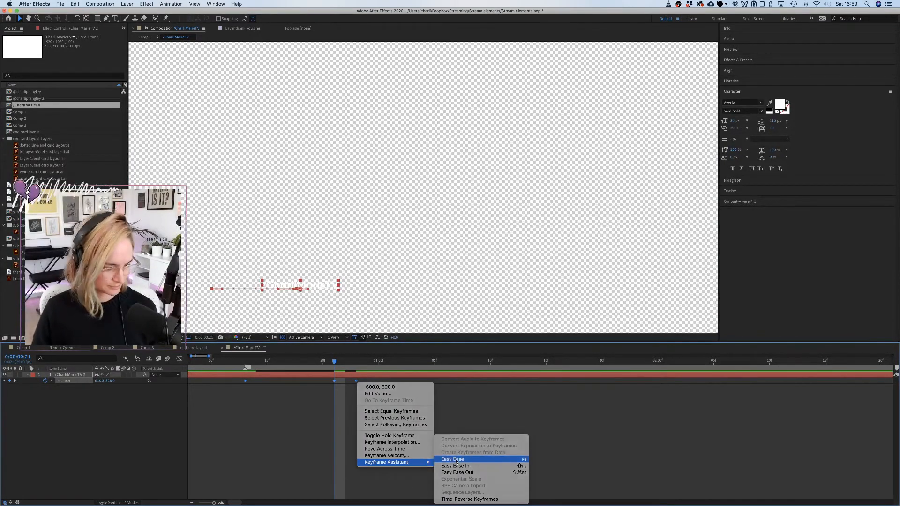
{"action": "left_click", "coordinate": [457, 452]}
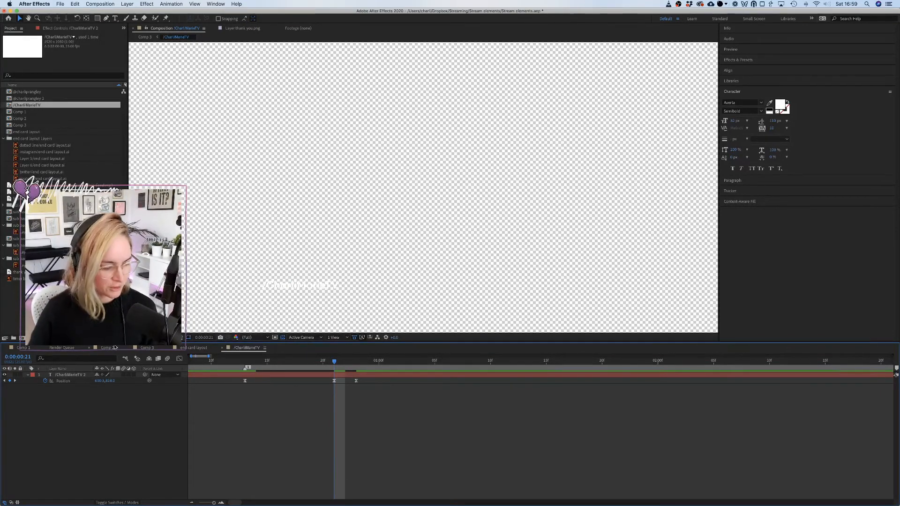
Return to Comp 3 and preview the YouTube handle's overshoot animation from the start.
{"action": "left_click", "coordinate": [147, 348]}
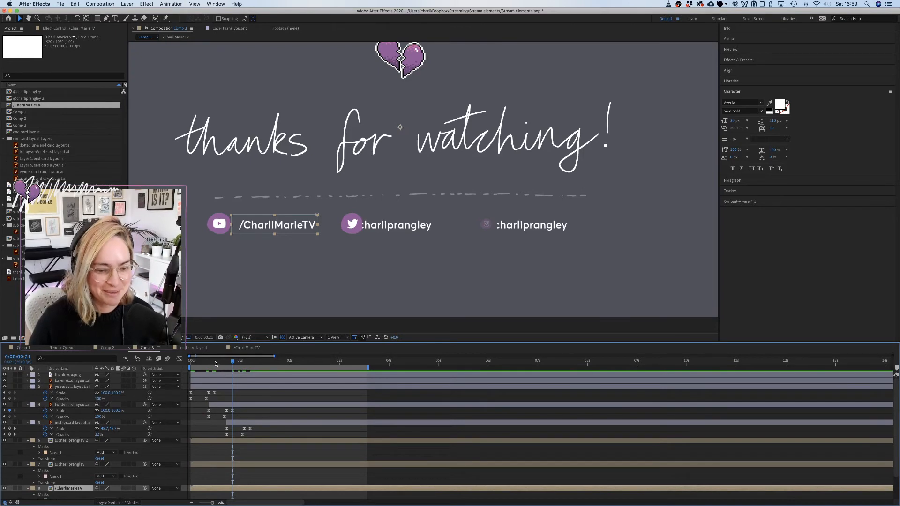
{"action": "left_click_drag", "start_coordinate": [215, 364], "coordinate": [168, 363]}
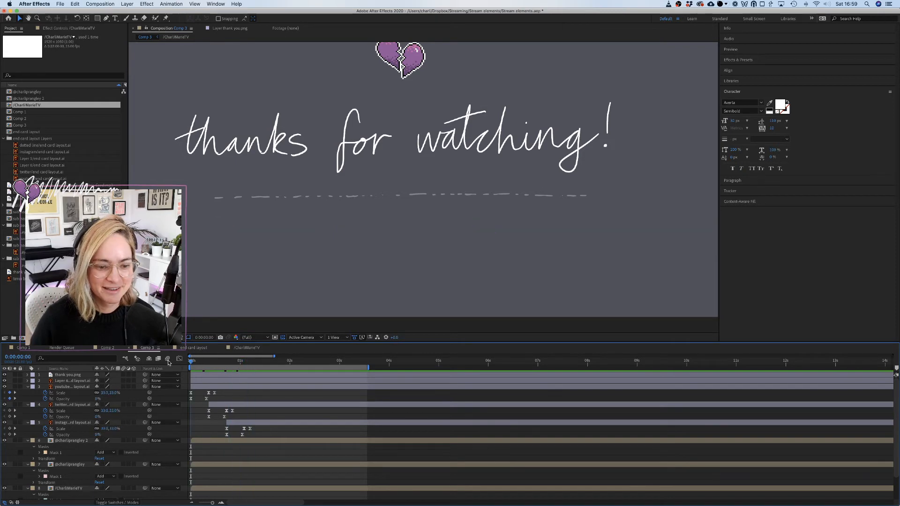
{"action": "key", "text": "space"}
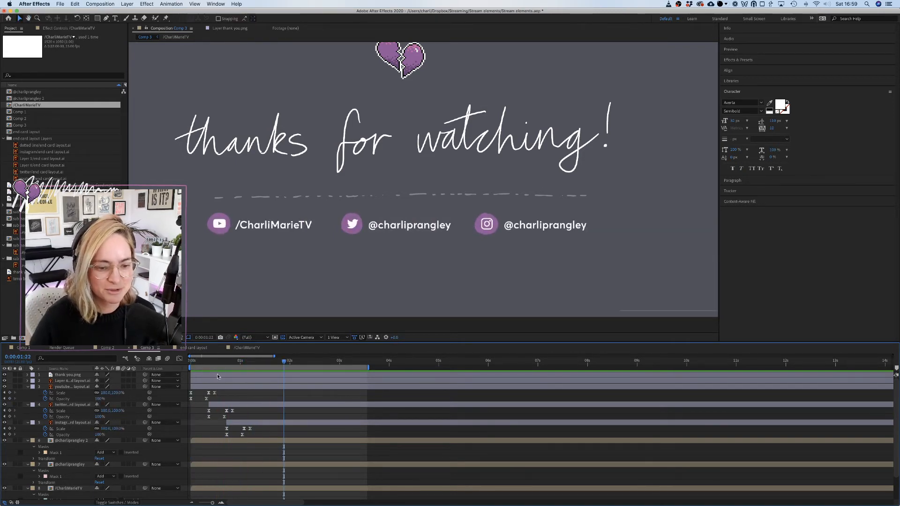
In the YouTube handle's composition, move the overshoot Position keyframe to 0:00:00:22 and the final one to 0:00:01:01.
{"action": "left_click", "coordinate": [247, 348]}
{"action": "mouse_move", "coordinate": [368, 389]}
{"action": "left_mouse_down"}
{"action": "mouse_move", "coordinate": [321, 380]}
{"action": "mouse_move", "coordinate": [385, 384]}
{"action": "left_mouse_up"}
{"action": "left_click", "coordinate": [379, 393]}
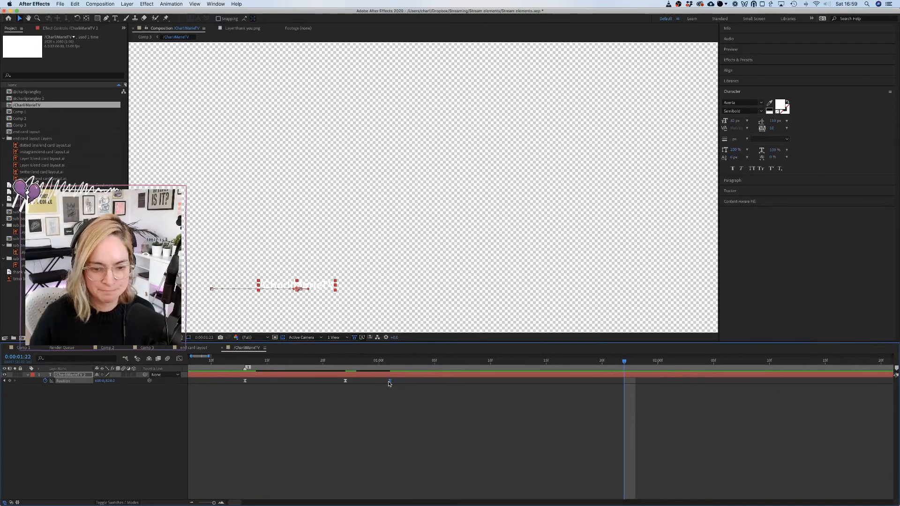
Preview Comp 3 from the start to check the YouTube handle's slower settling motion.
{"action": "left_click", "coordinate": [152, 347]}
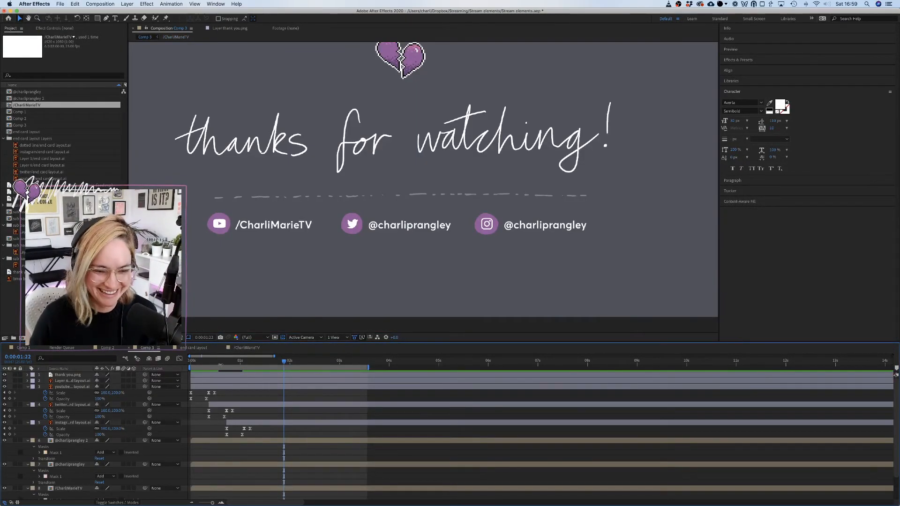
{"action": "left_click_drag", "start_coordinate": [205, 361], "coordinate": [168, 360]}
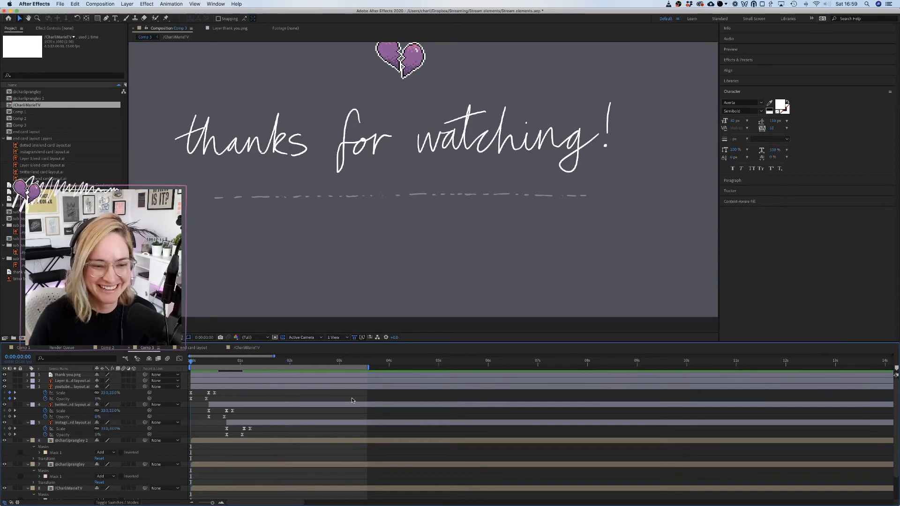
{"action": "key", "text": "space"}
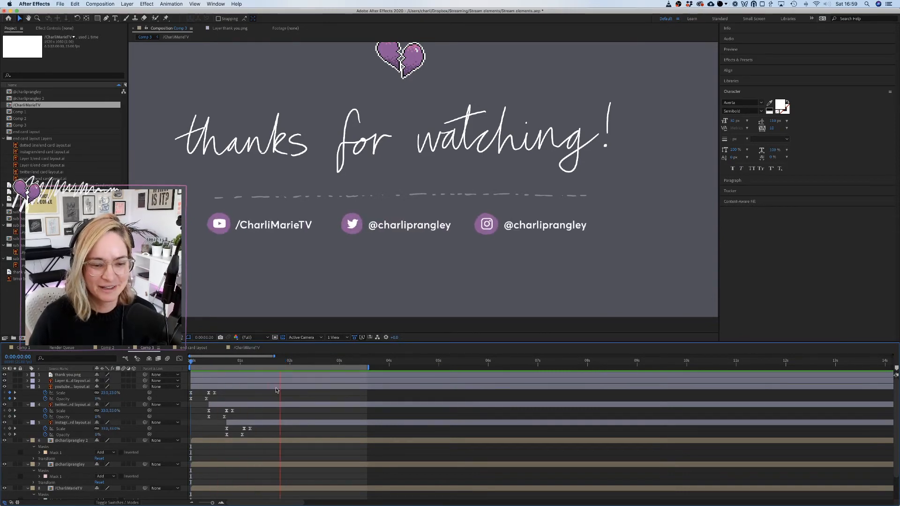
{"action": "key", "text": "space"}
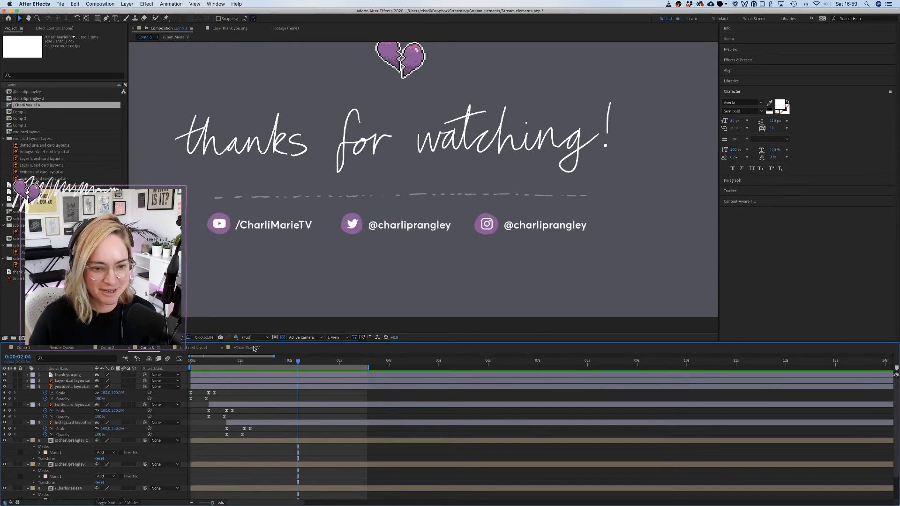
Go back to the YouTube handle's composition and set the current time to its last Position keyframe, at 0:00:01:01.
{"action": "left_click", "coordinate": [248, 347]}
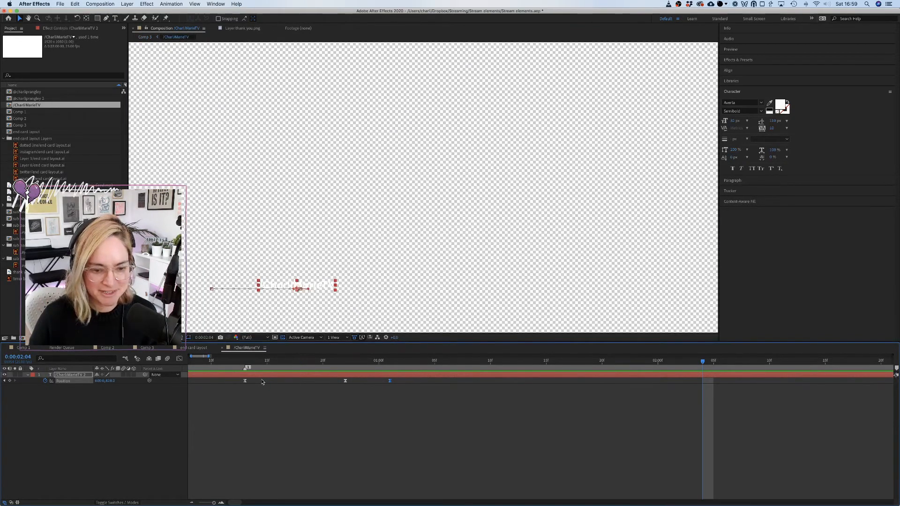
{"action": "left_click", "coordinate": [335, 390]}
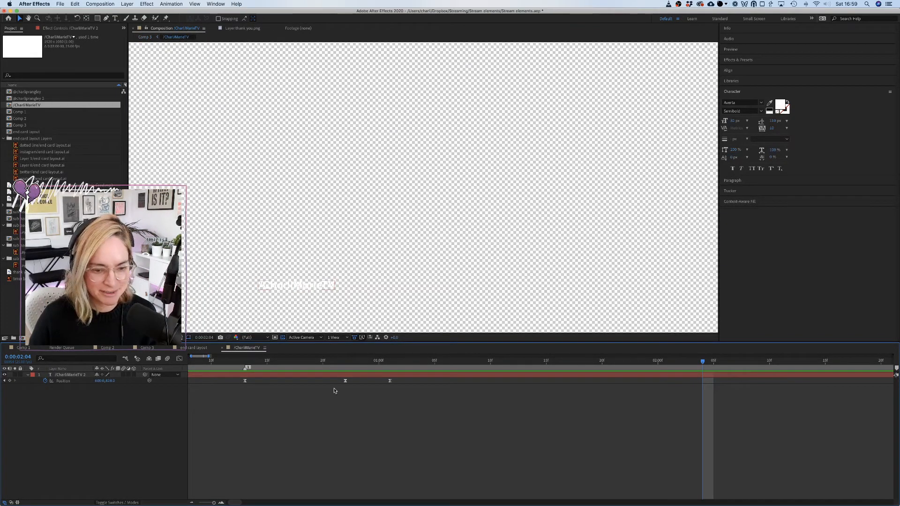
{"action": "left_click", "coordinate": [388, 362]}
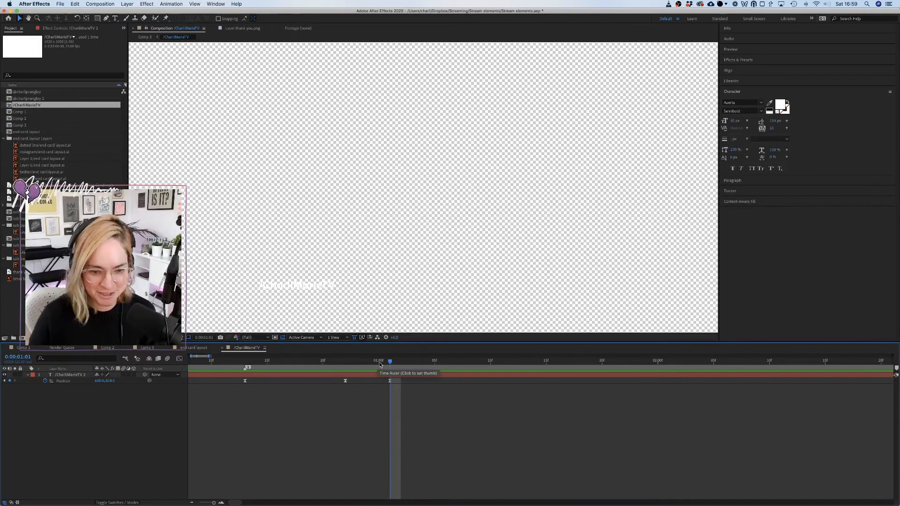
From Comp 3, open the Twitter handle's nested composition and reveal its text layer's Position keyframes.
{"action": "left_click", "coordinate": [148, 348]}
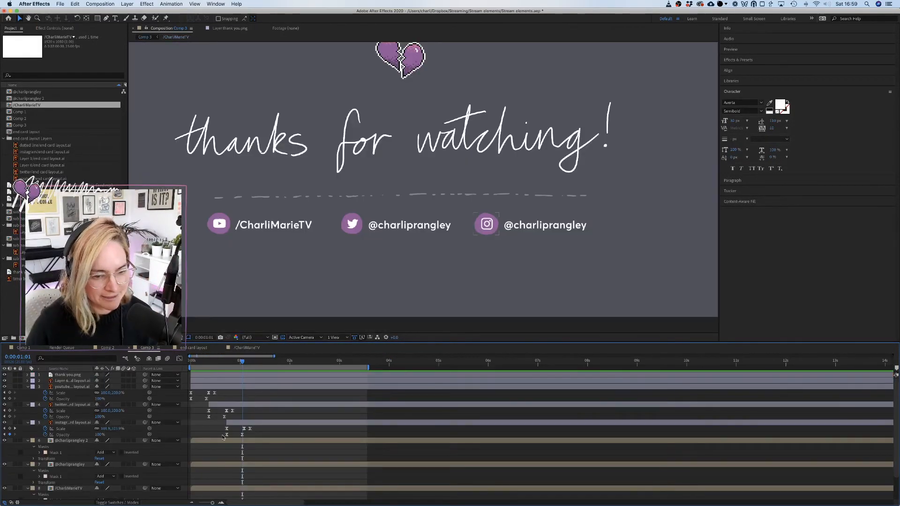
{"action": "left_click", "coordinate": [225, 465]}
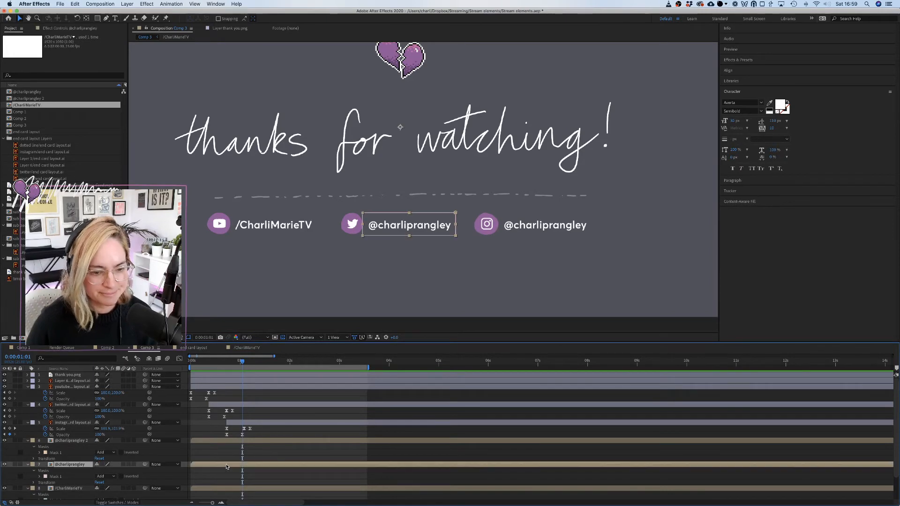
{"action": "double_click", "coordinate": [226, 465]}
{"action": "left_click", "coordinate": [266, 376]}
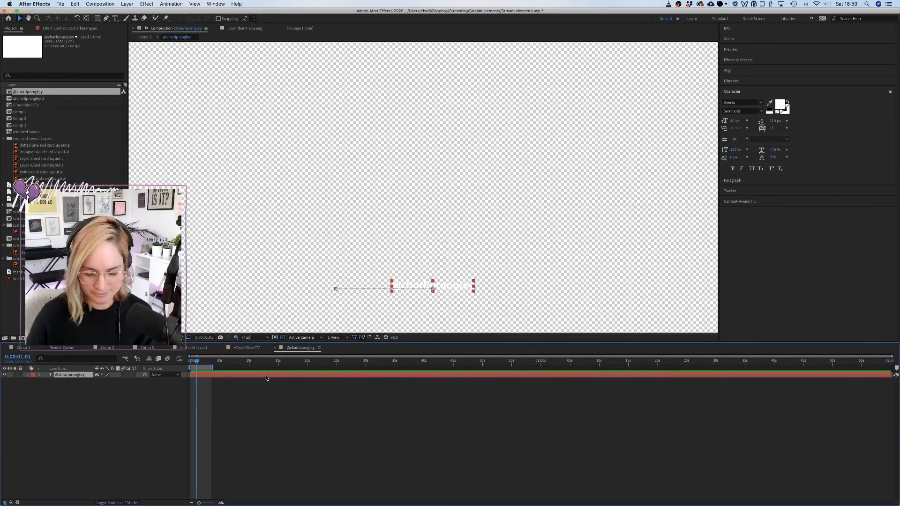
{"action": "key", "text": "p"}
{"action": "scroll", "coordinate": [221, 387], "scroll_direction": "up", "scroll_amount": 5}
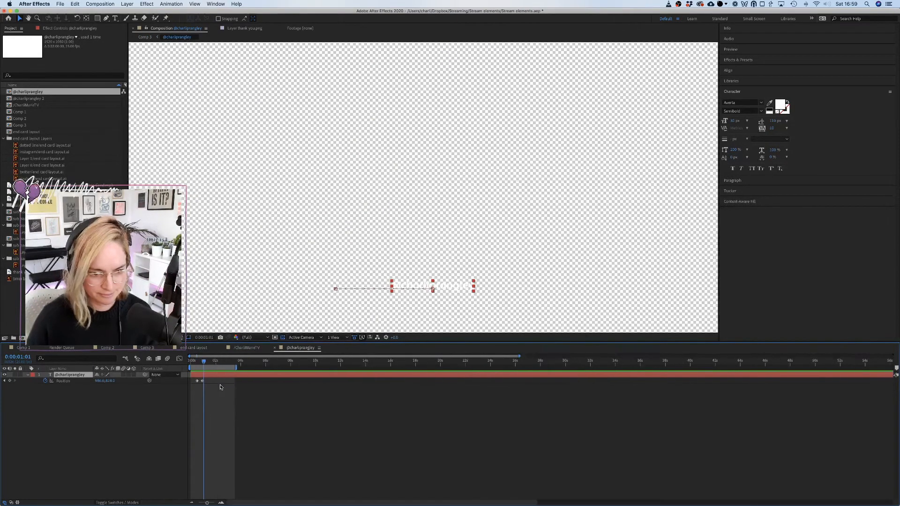
{"action": "scroll", "coordinate": [220, 388], "scroll_direction": "down", "scroll_amount": 3}
{"action": "scroll", "coordinate": [220, 387], "scroll_direction": "up", "scroll_amount": 5}
{"action": "scroll", "coordinate": [220, 387], "scroll_direction": "down", "scroll_amount": 1}
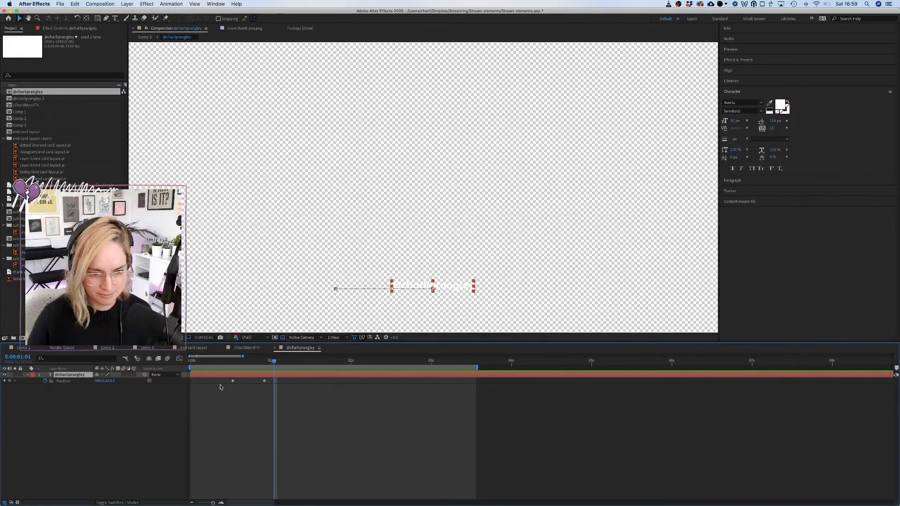
In the Twitter handle's composition, move the final Position keyframe to 0:00:01:01 and set the current time to 0:00:00:23.
{"action": "scroll", "coordinate": [272, 384], "scroll_direction": "up", "scroll_amount": 3}
{"action": "scroll", "coordinate": [272, 384], "scroll_direction": "down", "scroll_amount": 2}
{"action": "scroll", "coordinate": [272, 384], "scroll_direction": "up", "scroll_amount": 3}
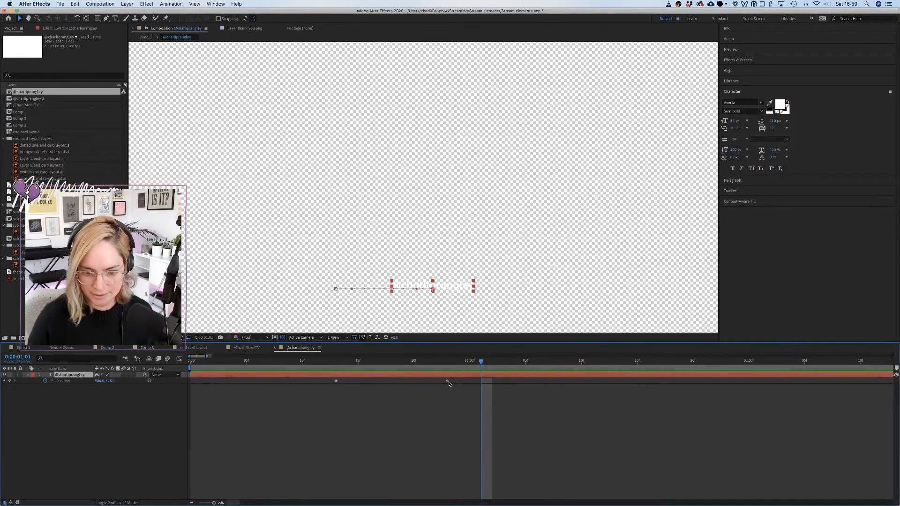
{"action": "left_click_drag", "start_coordinate": [447, 381], "coordinate": [447, 362]}
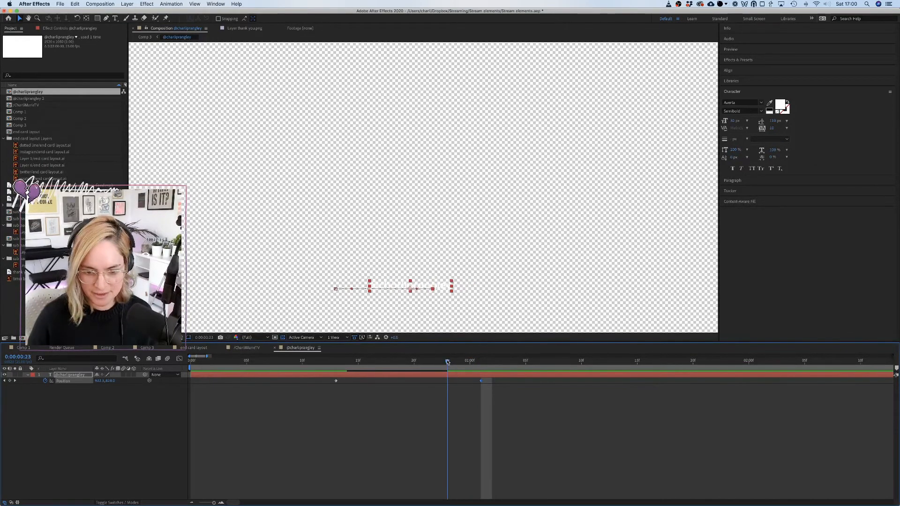
Add an overshoot Position keyframe at 0:00:00:23 by moving the handle text horizontally past its final position, to about 998.3, 828.0.
{"action": "left_click", "coordinate": [98, 381]}
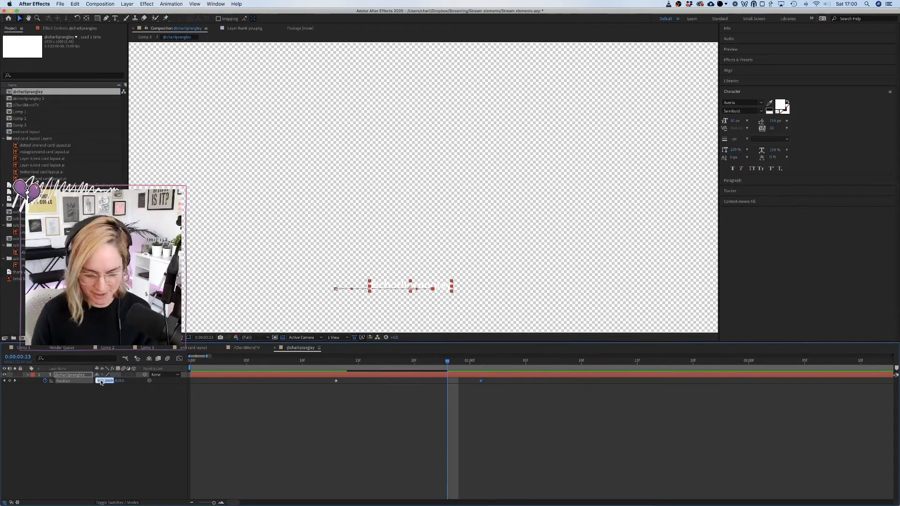
{"action": "type", "text": "6"}
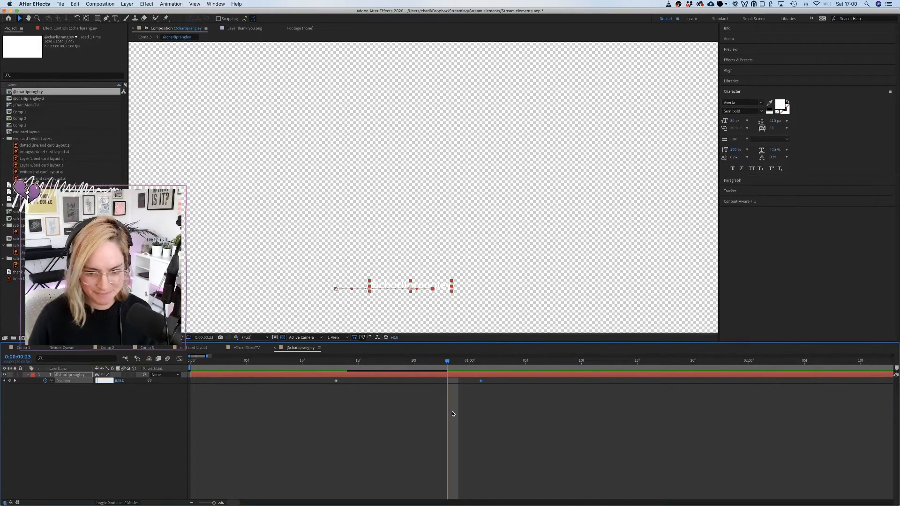
{"action": "key", "text": "Return"}
{"action": "mouse_move", "coordinate": [448, 363]}
{"action": "left_mouse_down"}
{"action": "mouse_move", "coordinate": [482, 362]}
{"action": "mouse_move", "coordinate": [436, 362]}
{"action": "mouse_move", "coordinate": [447, 363]}
{"action": "left_mouse_up"}
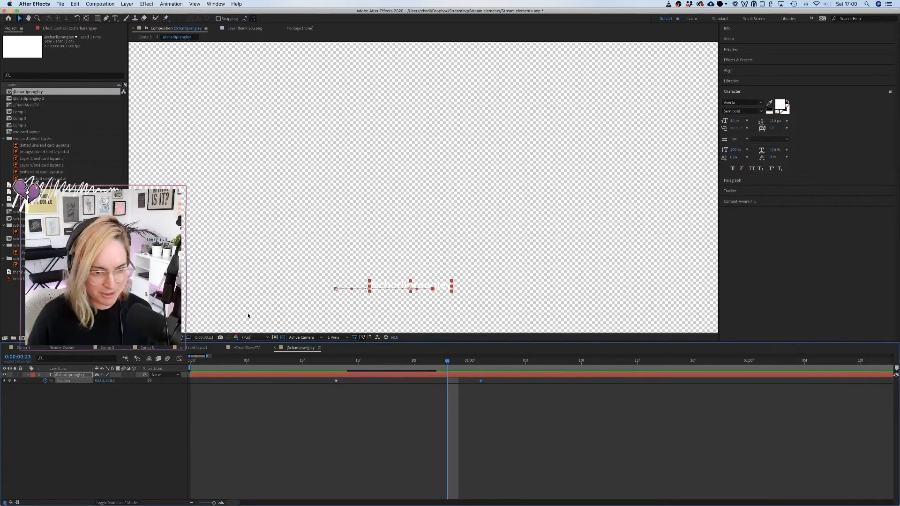
{"action": "left_click_drag", "start_coordinate": [393, 287], "coordinate": [419, 290]}
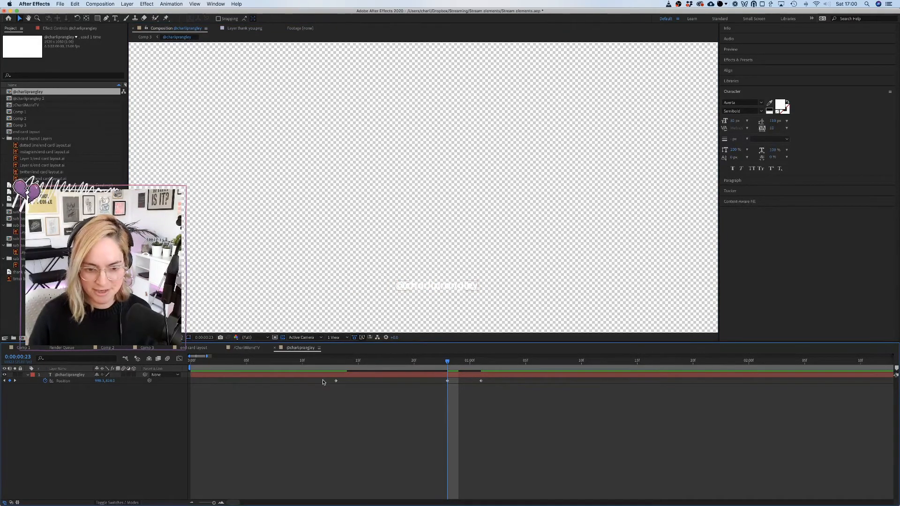
Apply Easy Ease to all three Position keyframes and add a composition marker at the first keyframe.
{"action": "left_click_drag", "start_coordinate": [326, 378], "coordinate": [568, 404]}
{"action": "right_click", "coordinate": [448, 382]}
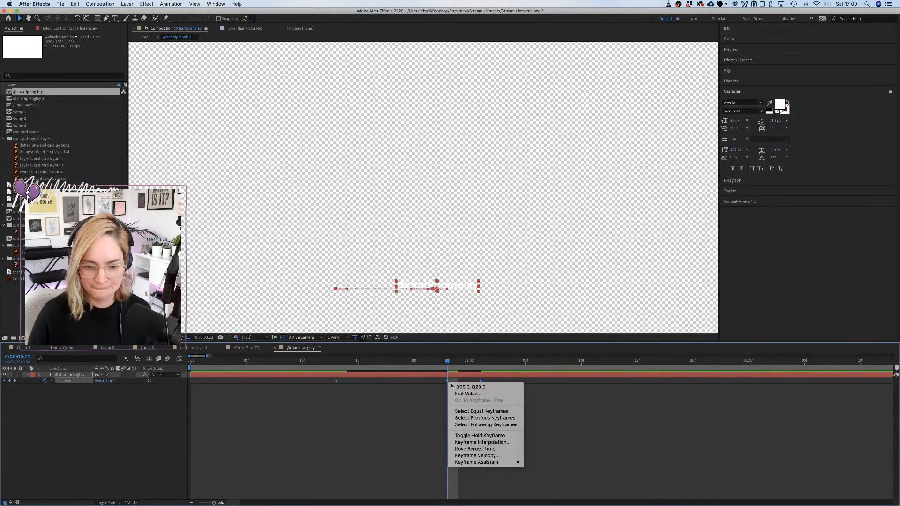
{"action": "mouse_move", "coordinate": [495, 464]}
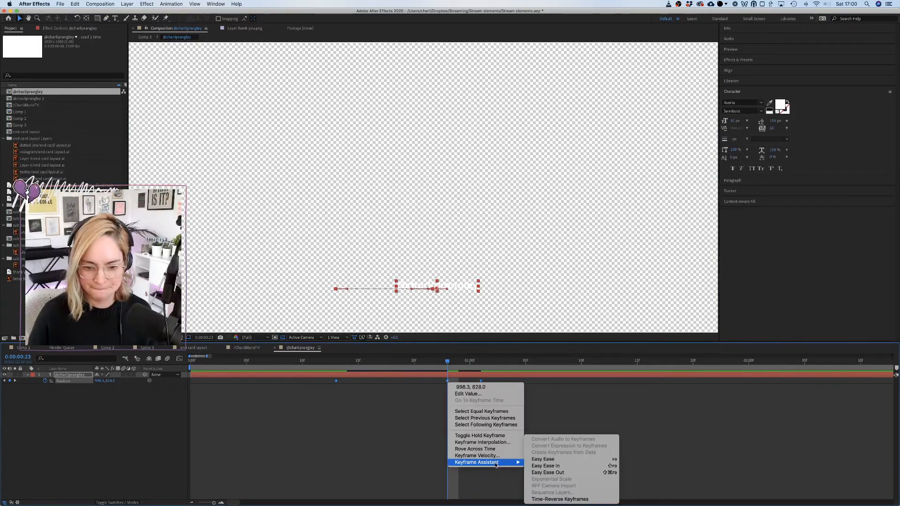
{"action": "left_click", "coordinate": [543, 459]}
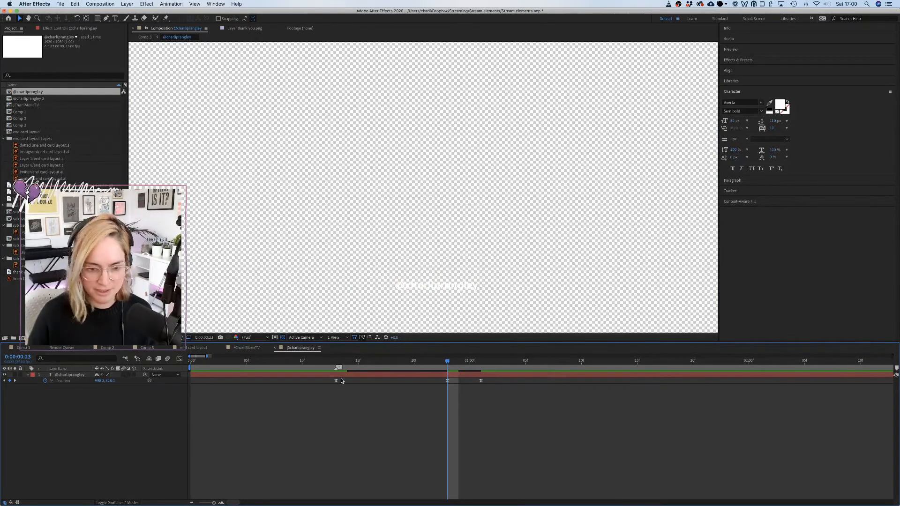
Return to Comp 3 and update the Twitter handle layer's markers from its source composition.
{"action": "left_click", "coordinate": [147, 349]}
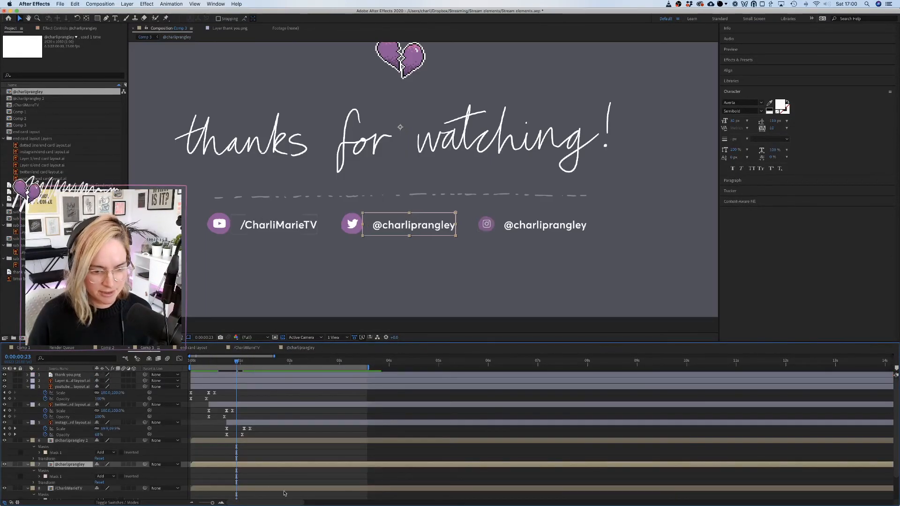
{"action": "right_click", "coordinate": [249, 467]}
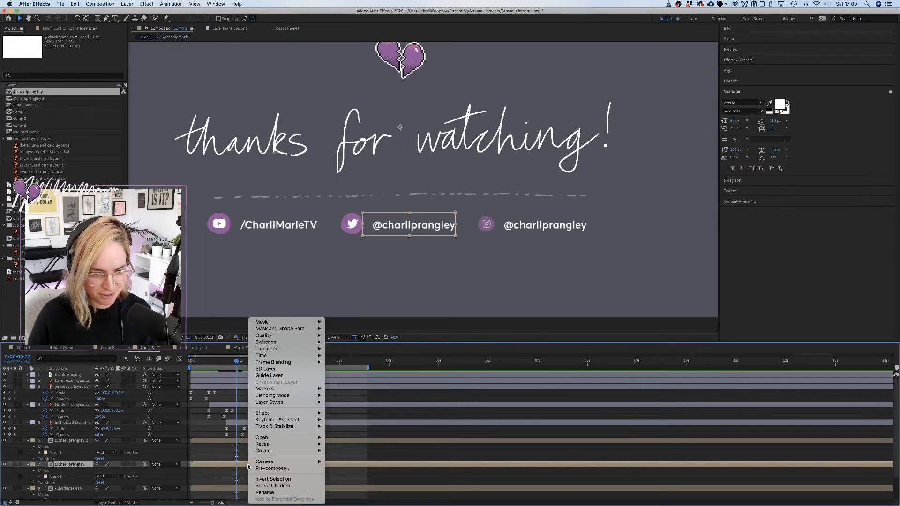
{"action": "mouse_move", "coordinate": [268, 357]}
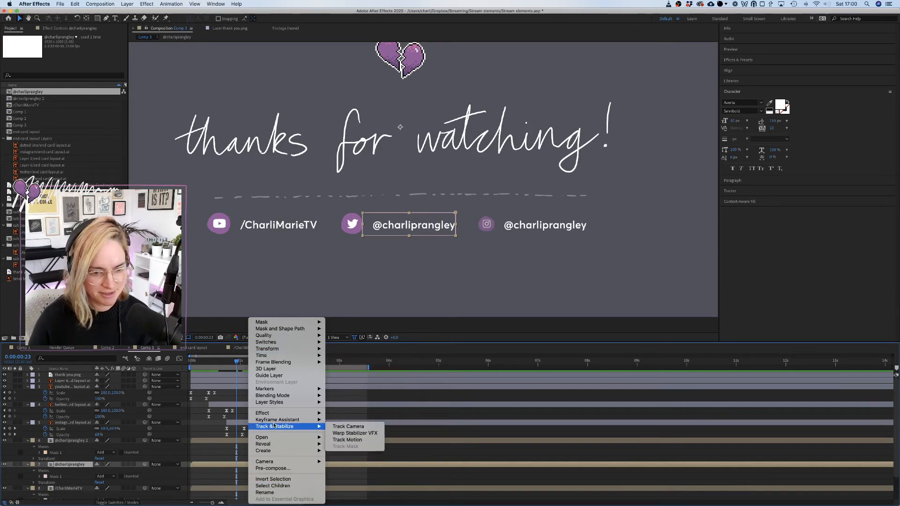
{"action": "mouse_move", "coordinate": [279, 404]}
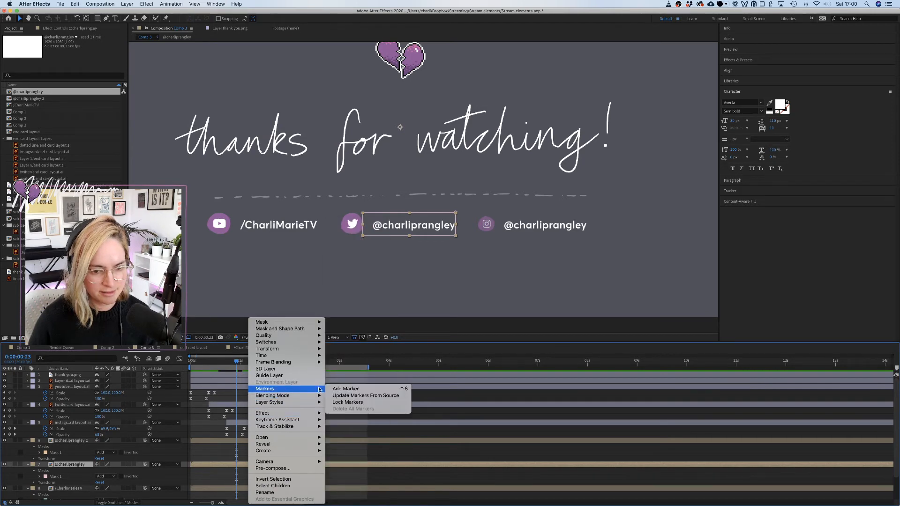
{"action": "left_click", "coordinate": [347, 389]}
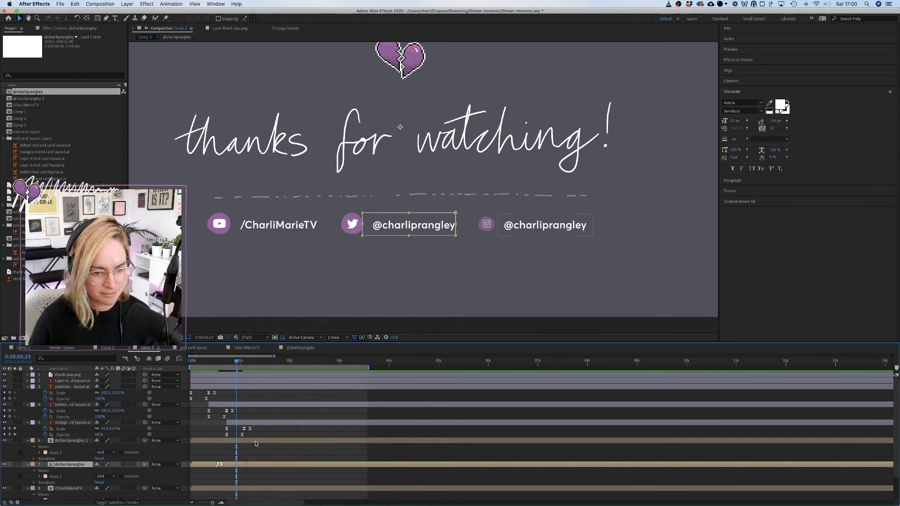
Select the YouTube handle's layer in Comp 3 and bring up its marker commands.
{"action": "left_click", "coordinate": [256, 443]}
{"action": "right_click", "coordinate": [255, 444]}
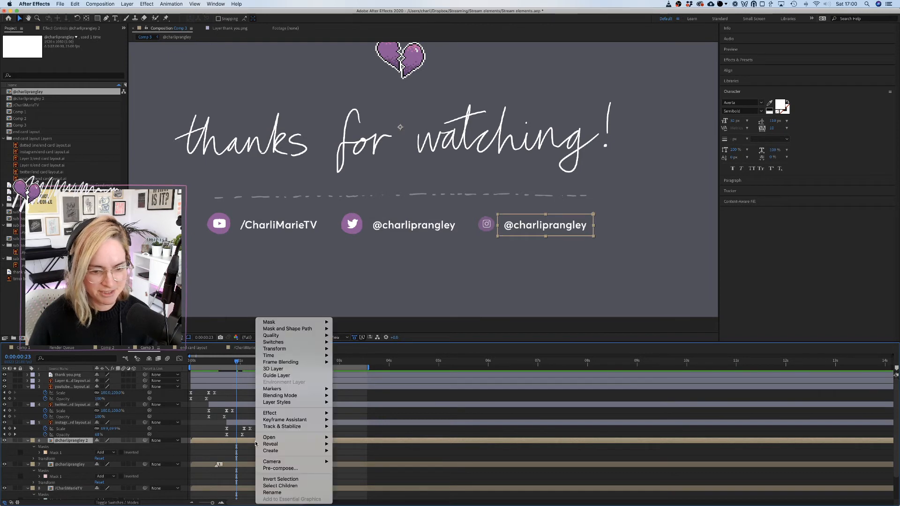
{"action": "left_click", "coordinate": [226, 470]}
{"action": "left_click", "coordinate": [238, 489]}
{"action": "right_click", "coordinate": [239, 489]}
{"action": "mouse_move", "coordinate": [275, 445]}
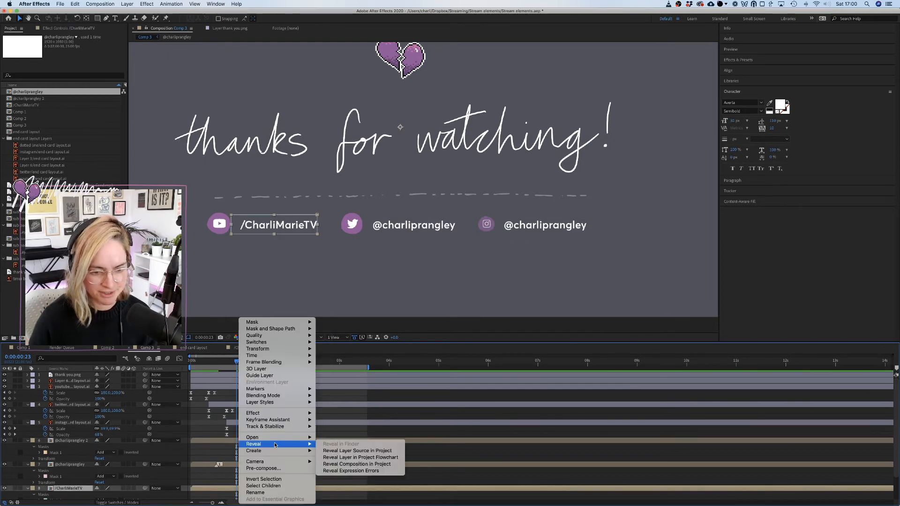
{"action": "mouse_move", "coordinate": [277, 414]}
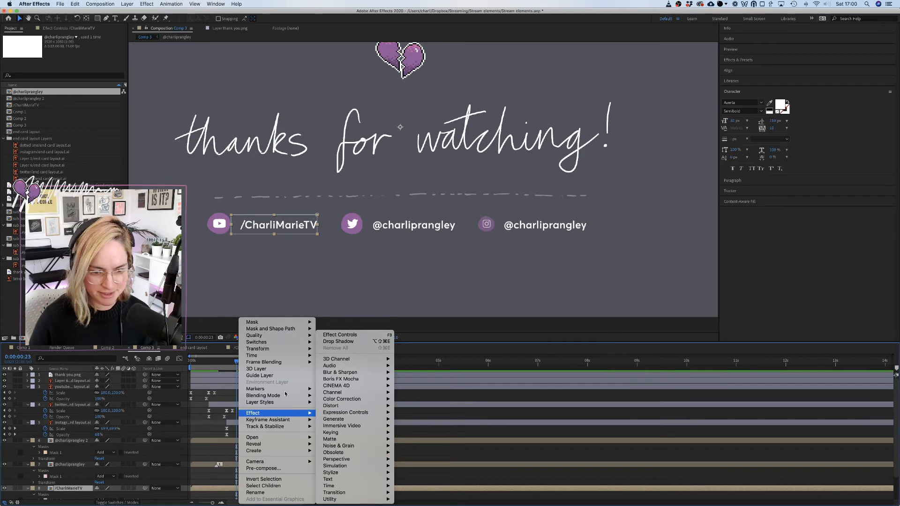
{"action": "mouse_move", "coordinate": [281, 389]}
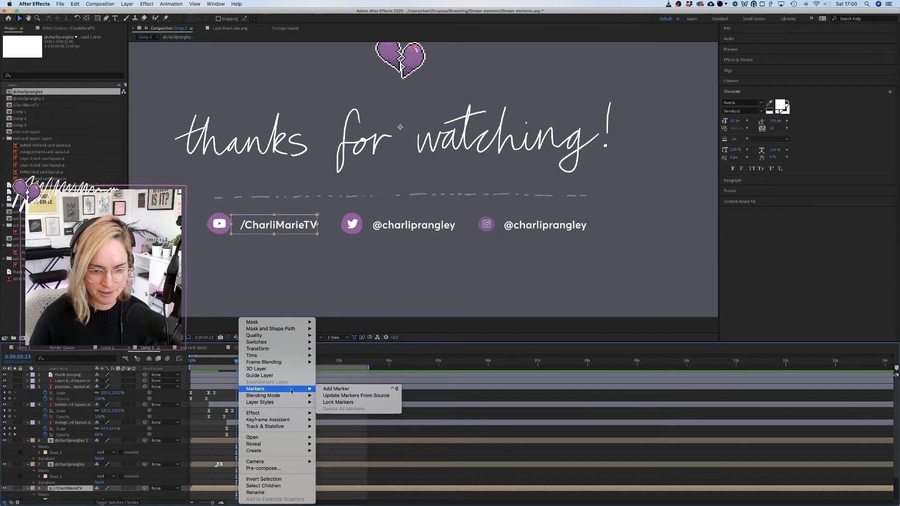
Update the YouTube handle layer's markers from its source, and clear the layer selection.
{"action": "left_click", "coordinate": [357, 396]}
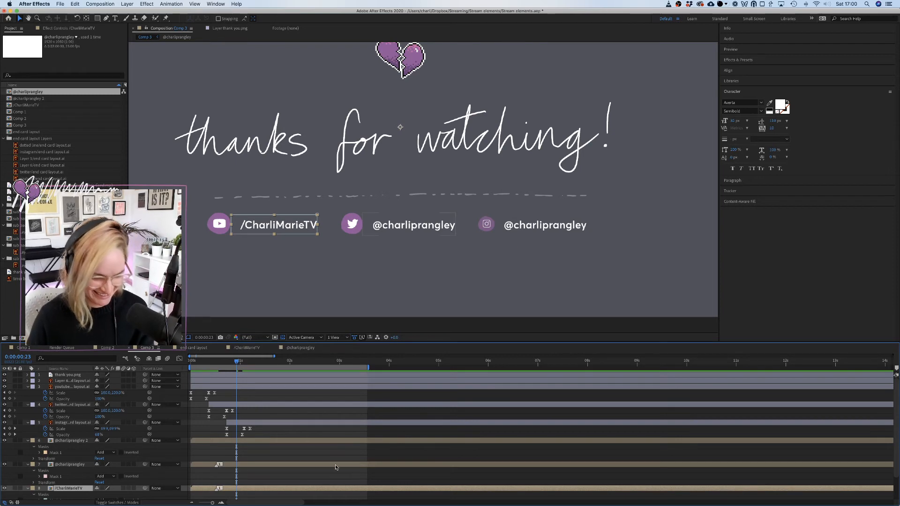
{"action": "left_click", "coordinate": [290, 456]}
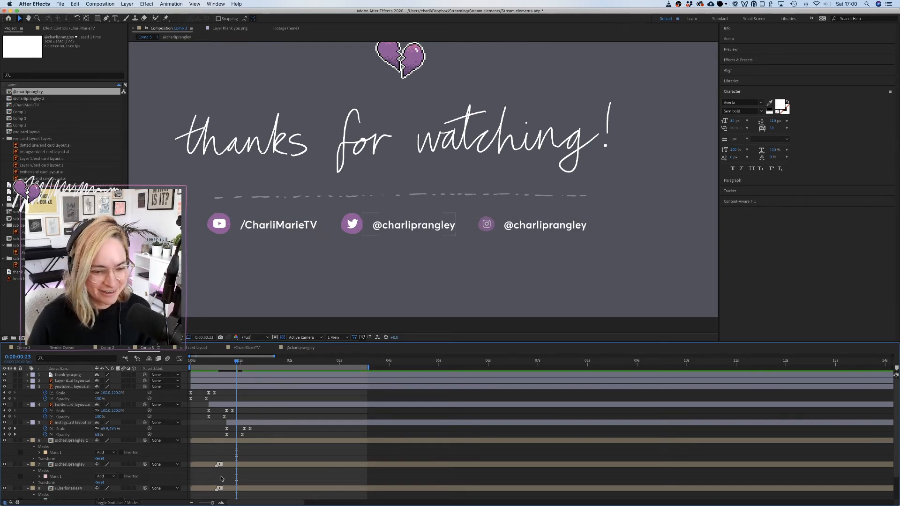
Reorder the layers so the YouTube and Twitter handles each sit directly beneath their matching icon layer.
{"action": "left_click", "coordinate": [222, 490]}
{"action": "left_click_drag", "start_coordinate": [69, 491], "coordinate": [69, 402]}
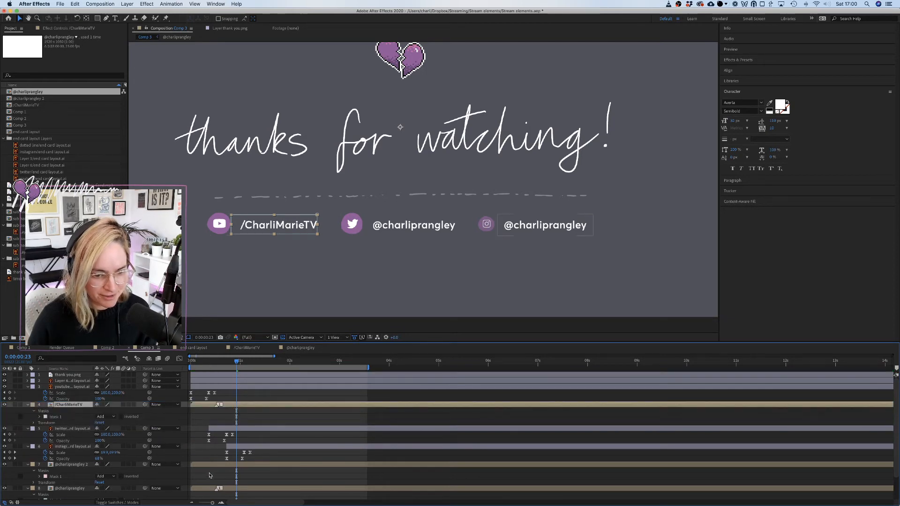
{"action": "left_click_drag", "start_coordinate": [67, 487], "coordinate": [80, 439]}
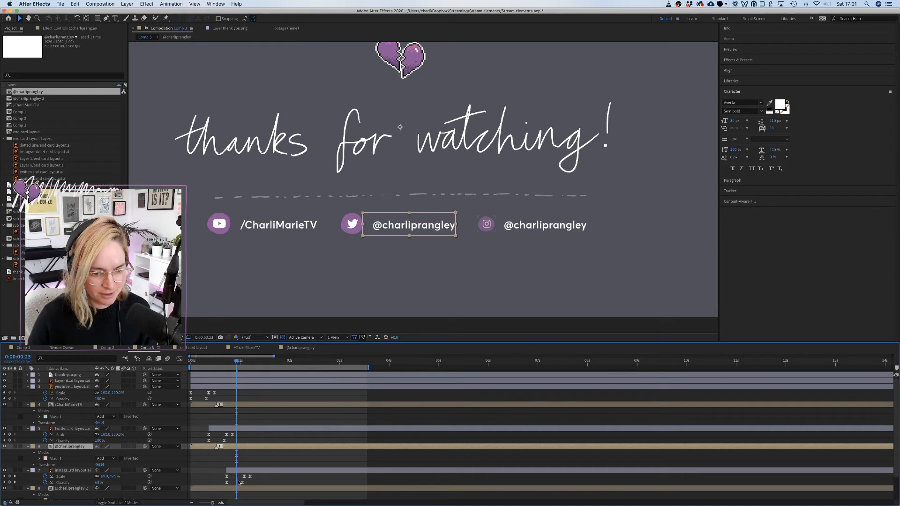
Open the Instagram handle's precomp and move the text layer's last position keyframe about three frames later.
{"action": "left_click", "coordinate": [249, 490]}
{"action": "double_click", "coordinate": [248, 490]}
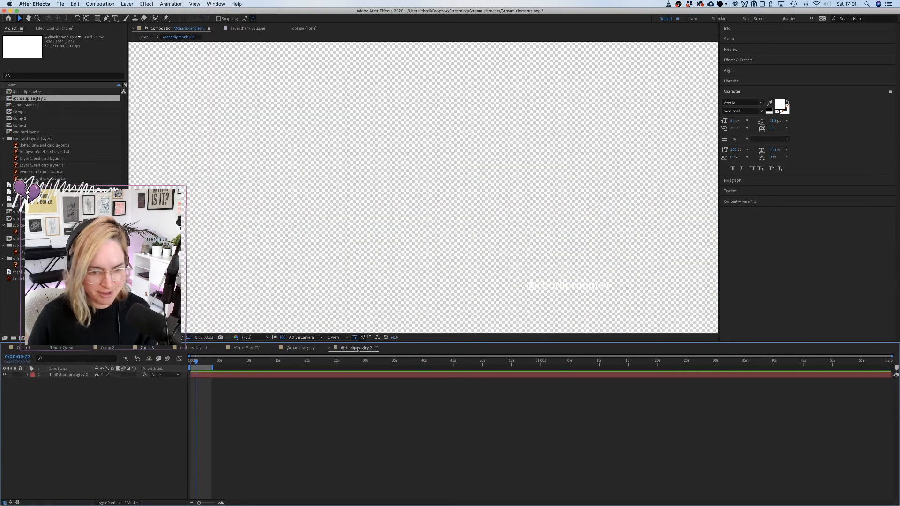
{"action": "left_click", "coordinate": [262, 378]}
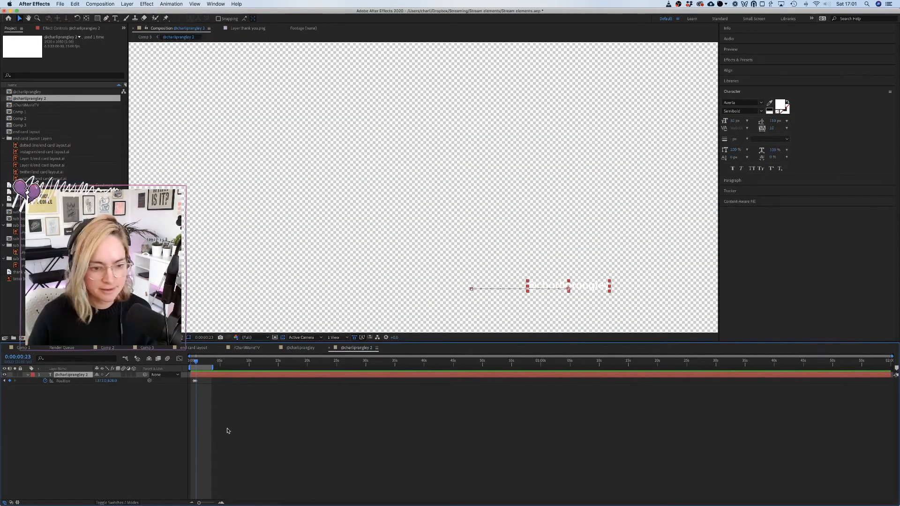
{"action": "scroll", "coordinate": [204, 392], "scroll_direction": "up", "scroll_amount": 10}
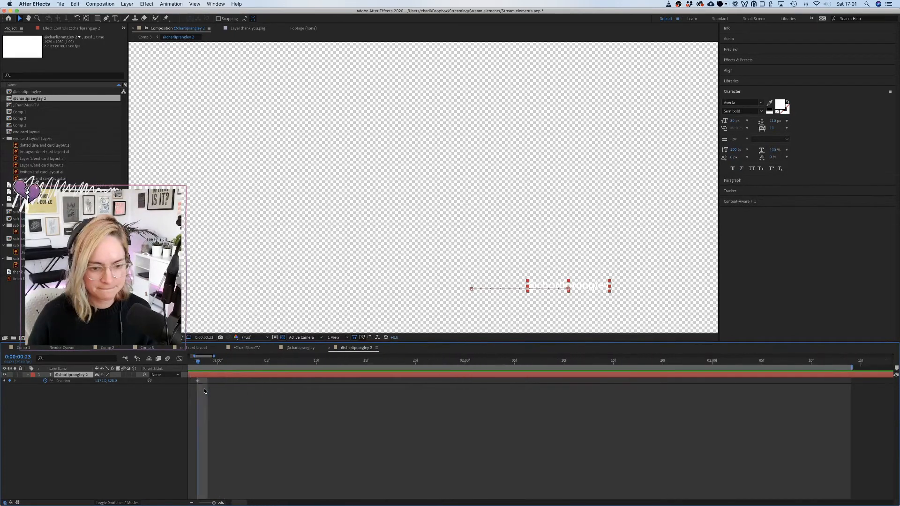
{"action": "scroll", "coordinate": [204, 391], "scroll_direction": "up", "scroll_amount": 3}
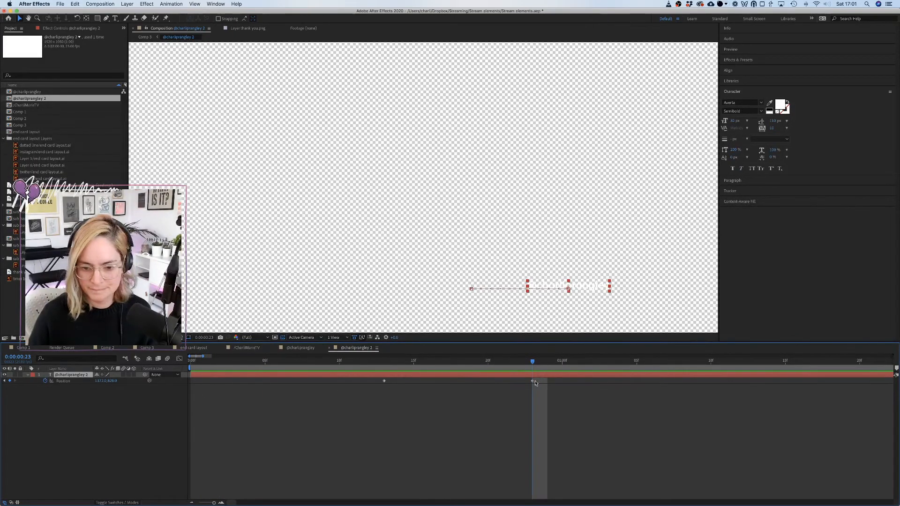
{"action": "left_click_drag", "start_coordinate": [532, 381], "coordinate": [577, 381]}
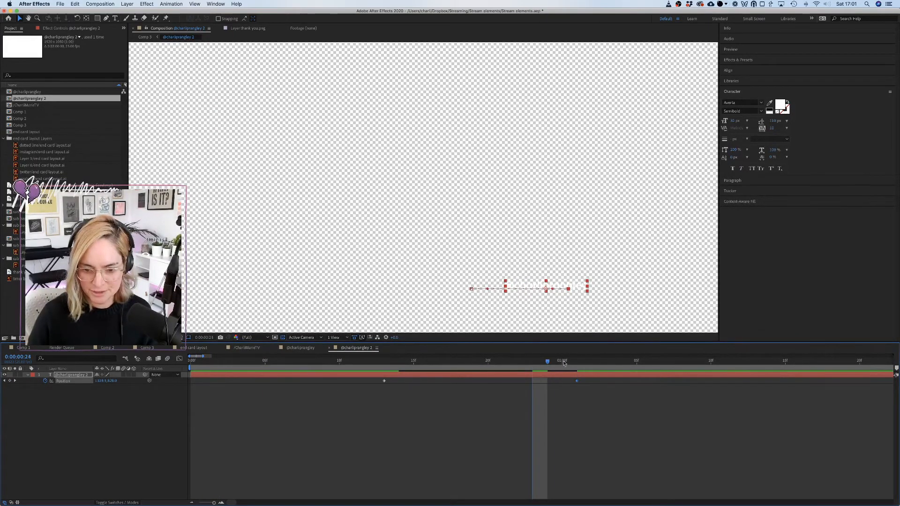
At 0:00:00:23, add a position keyframe that moves the handle text slightly right of its final position as an overshoot.
{"action": "left_click", "coordinate": [577, 362]}
{"action": "left_click_drag", "start_coordinate": [578, 363], "coordinate": [533, 364]}
{"action": "left_click_drag", "start_coordinate": [536, 285], "coordinate": [555, 285]}
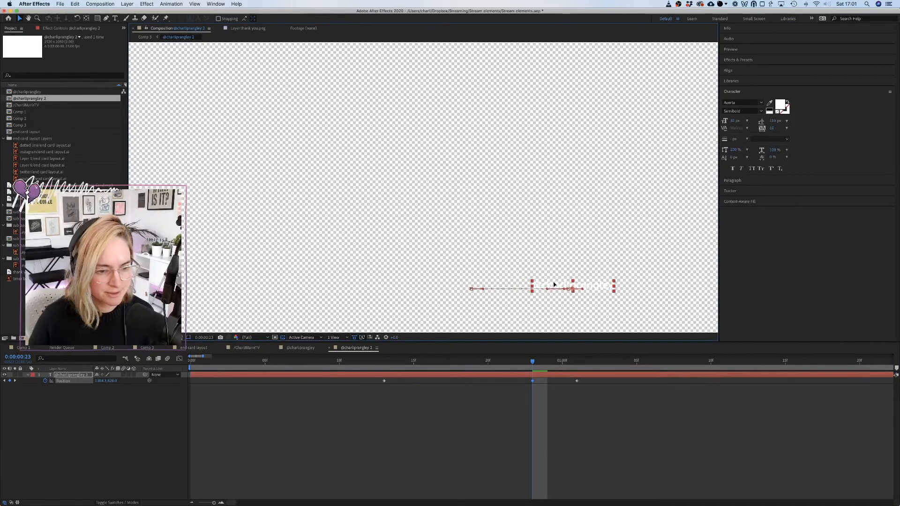
Apply Easy Ease to all three position keyframes of the Instagram handle text.
{"action": "left_click", "coordinate": [579, 405]}
{"action": "left_click_drag", "start_coordinate": [371, 378], "coordinate": [599, 399]}
{"action": "right_click", "coordinate": [578, 383]}
{"action": "mouse_move", "coordinate": [614, 462]}
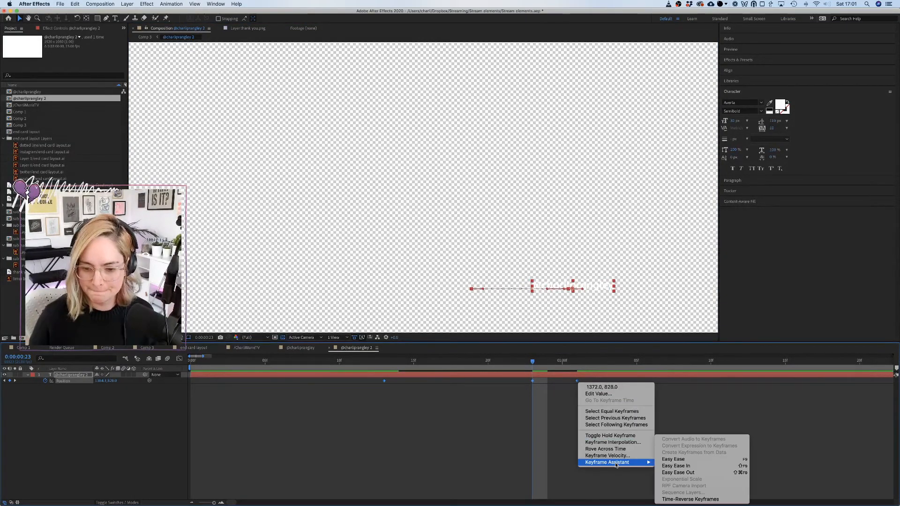
{"action": "left_click", "coordinate": [678, 461]}
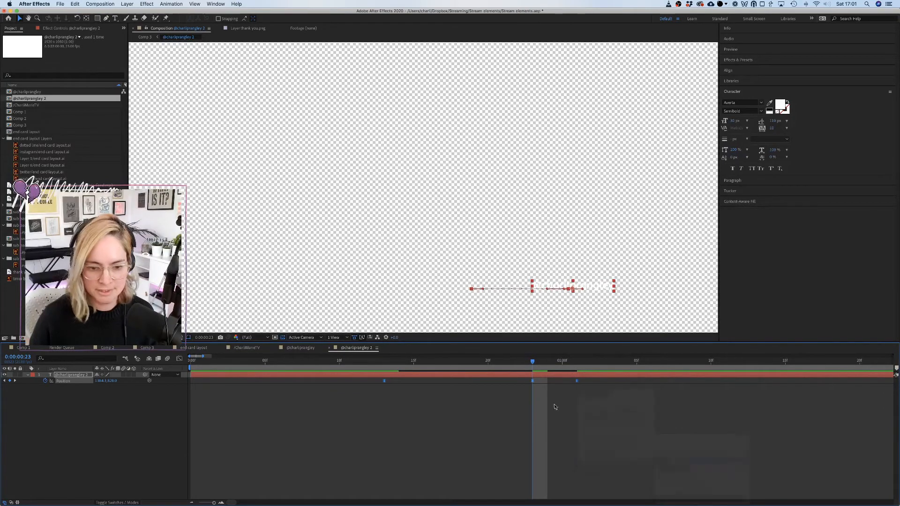
{"action": "left_click", "coordinate": [529, 417]}
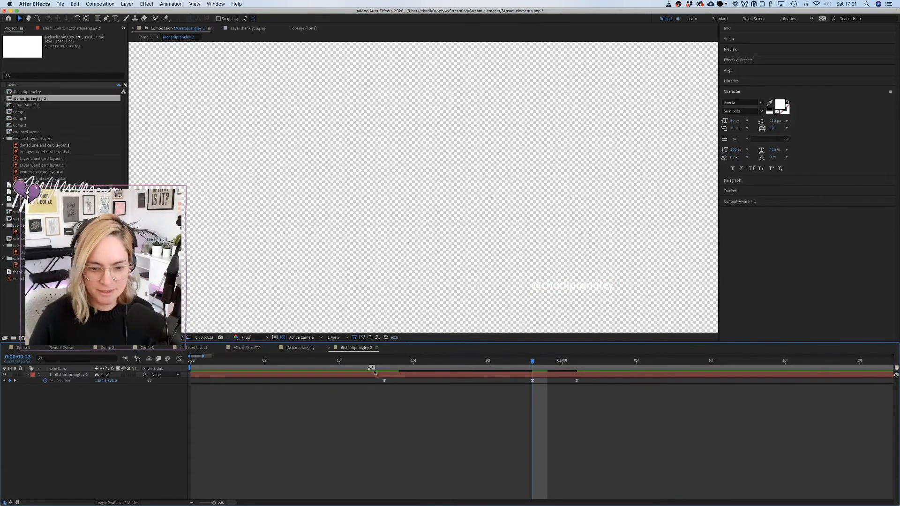
Return to Comp 3 and update the Instagram handle layer's markers from its source.
{"action": "left_click", "coordinate": [158, 350]}
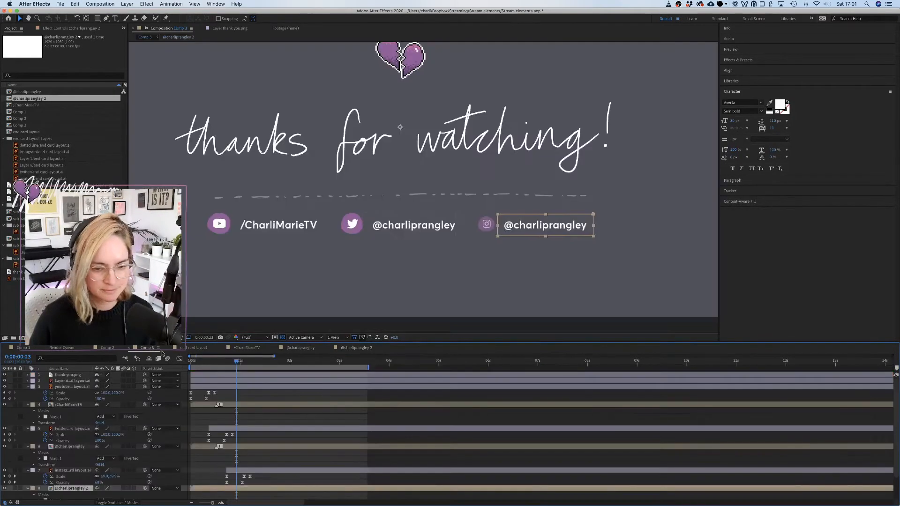
{"action": "right_click", "coordinate": [250, 426]}
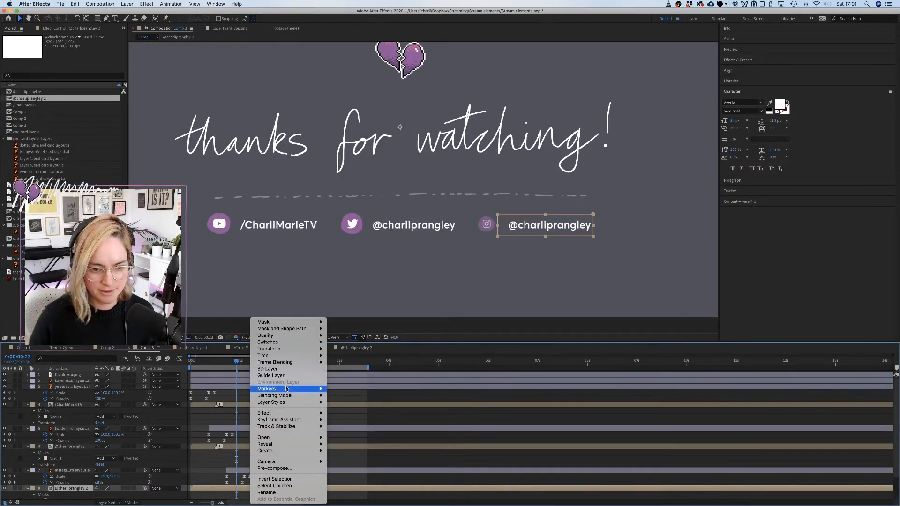
{"action": "mouse_move", "coordinate": [300, 389]}
{"action": "left_click", "coordinate": [353, 396]}
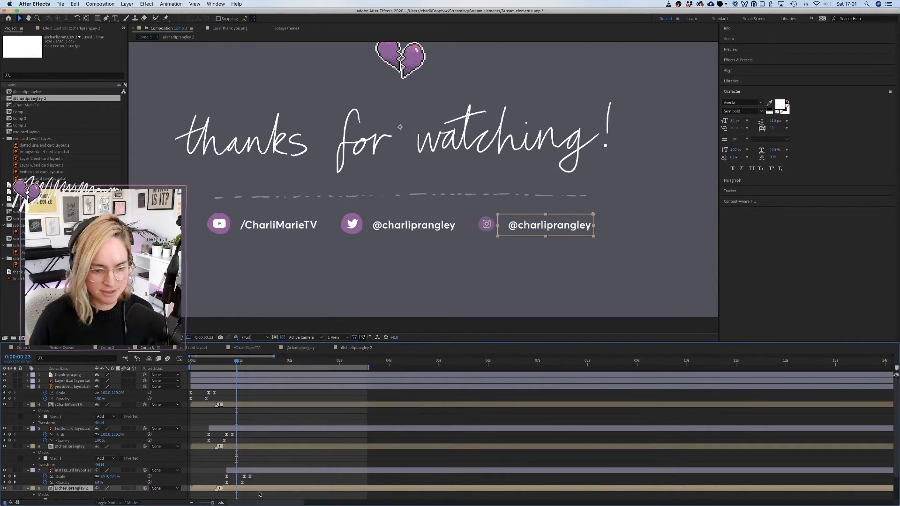
Shift the Instagram and Twitter handle layers later to follow their icons, and preview Comp 3 from the start.
{"action": "left_click_drag", "start_coordinate": [228, 490], "coordinate": [258, 490]}
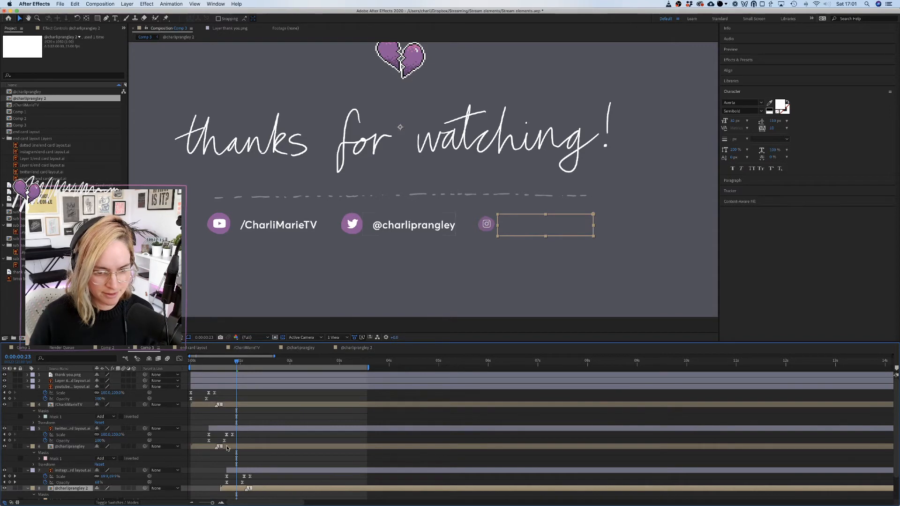
{"action": "left_click_drag", "start_coordinate": [230, 447], "coordinate": [248, 451]}
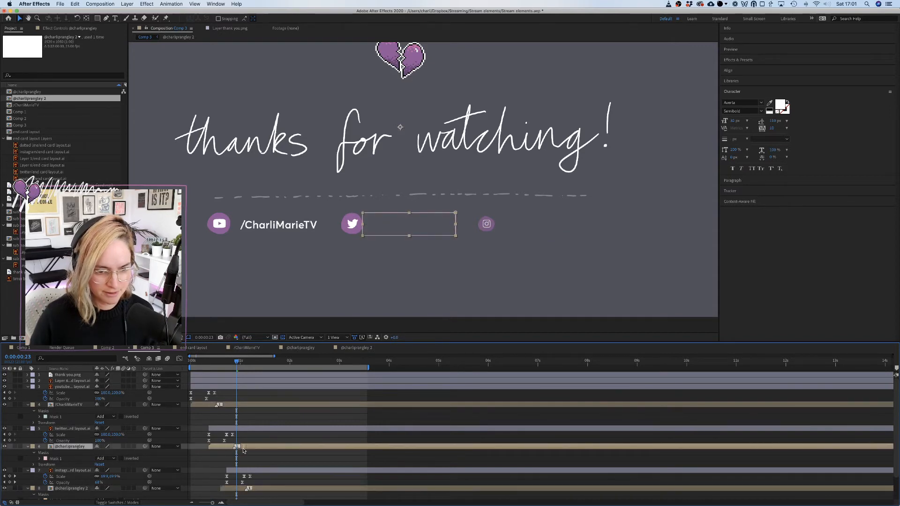
{"action": "left_click", "coordinate": [212, 362]}
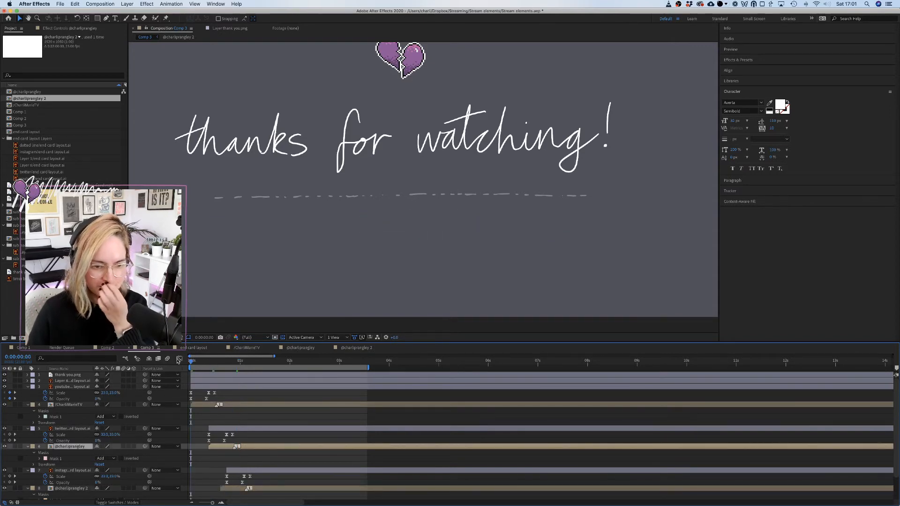
{"action": "key", "text": "space"}
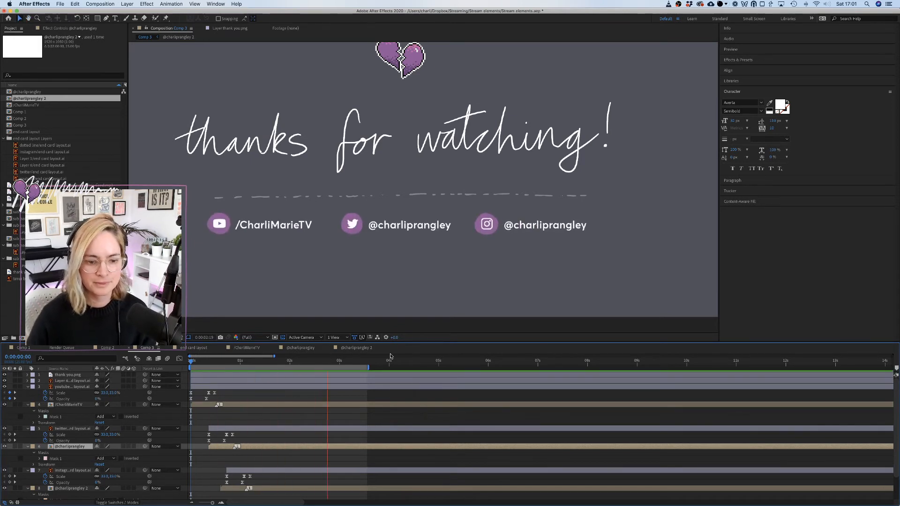
{"action": "key", "text": "space"}
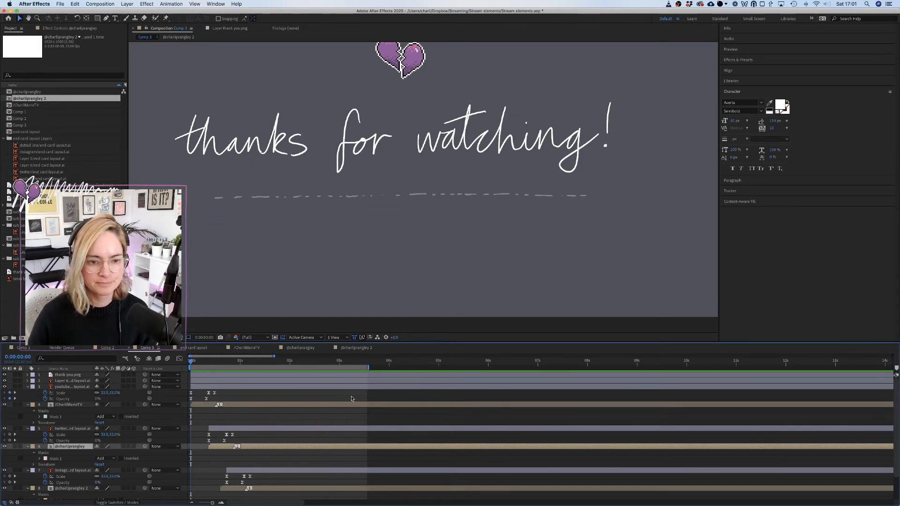
{"action": "key", "text": "space"}
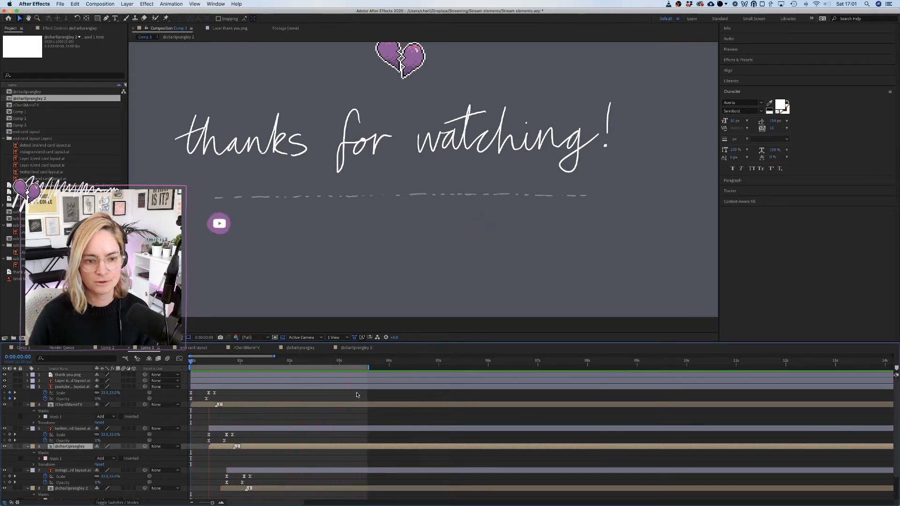
{"action": "key", "text": "space"}
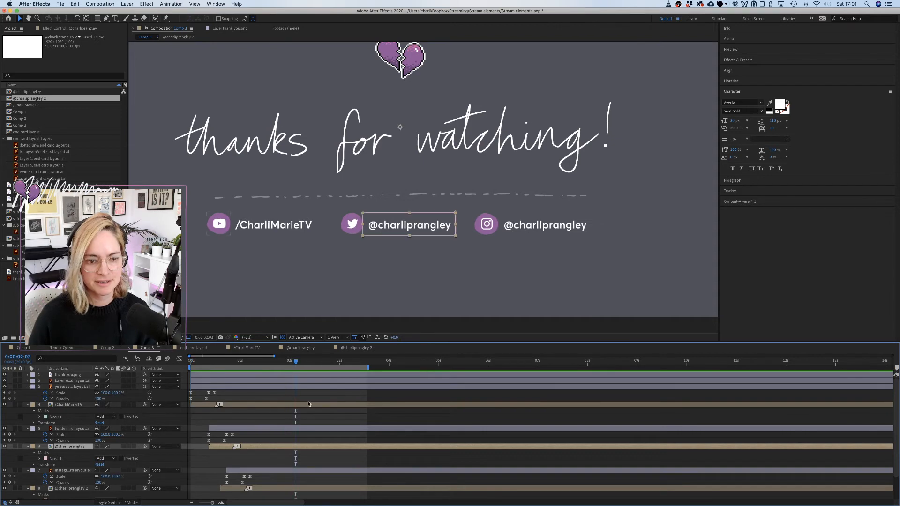
Shift the Twitter and Instagram icon and handle layers together about a third of a second later.
{"action": "left_click", "coordinate": [247, 416]}
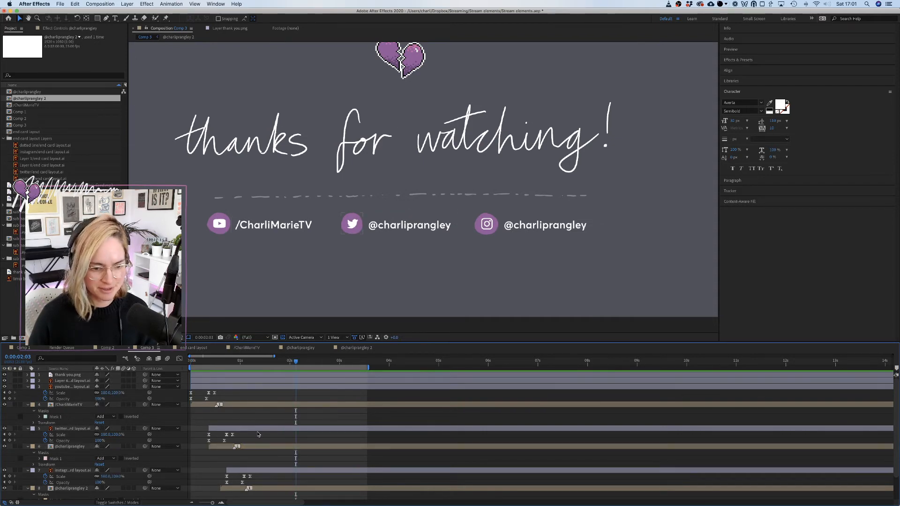
{"action": "left_click", "coordinate": [255, 430]}
{"action": "left_click", "coordinate": [256, 448], "text": "shift"}
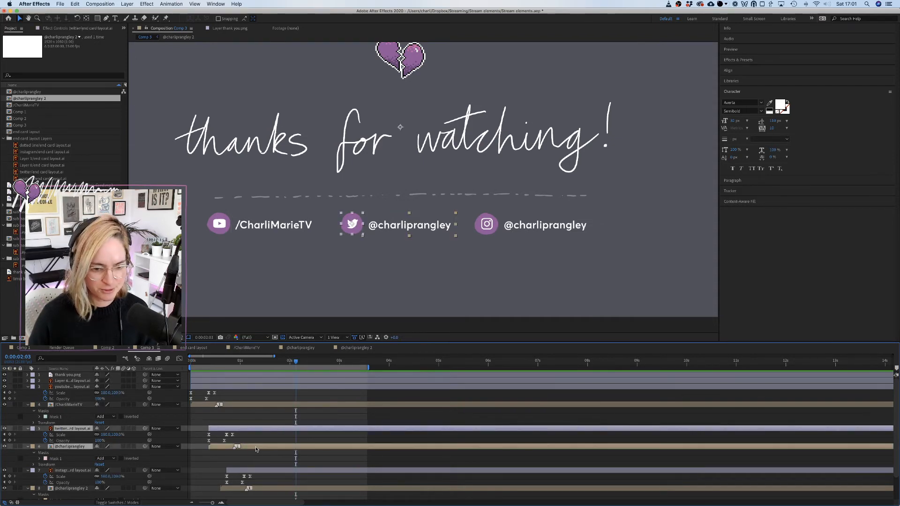
{"action": "left_click", "coordinate": [259, 470], "text": "shift"}
{"action": "left_click", "coordinate": [265, 489], "text": "shift"}
{"action": "left_click_drag", "start_coordinate": [252, 430], "coordinate": [270, 430]}
{"action": "left_click", "coordinate": [277, 417]}
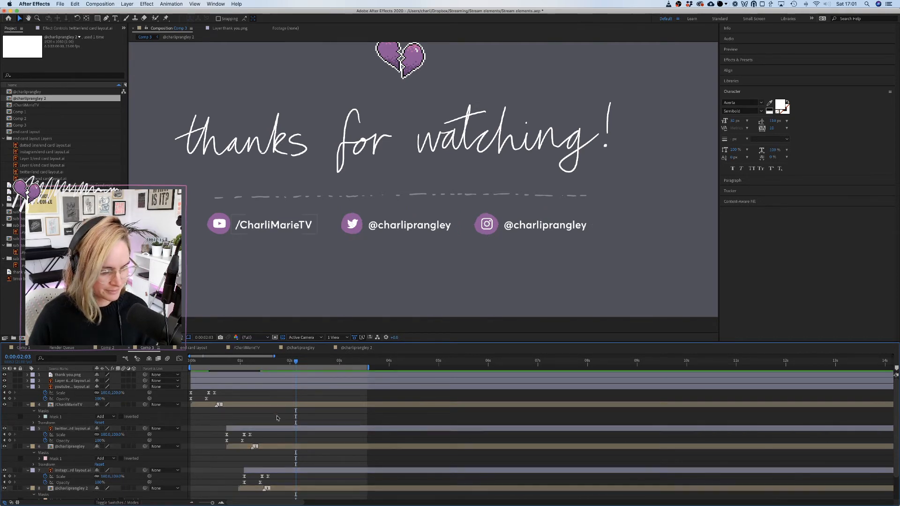
Shift the Instagram icon and handle layers a further 0.4 seconds or so later, and preview the comp from the start.
{"action": "scroll", "coordinate": [292, 454], "scroll_direction": "down", "scroll_amount": 2}
{"action": "left_click", "coordinate": [277, 453]}
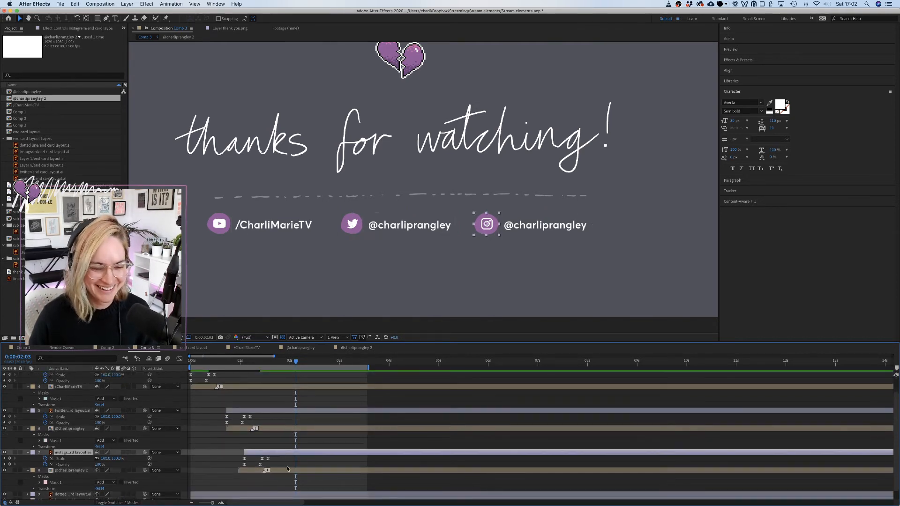
{"action": "left_click", "coordinate": [284, 469], "text": "shift"}
{"action": "left_click_drag", "start_coordinate": [279, 454], "coordinate": [301, 453]}
{"action": "key", "text": "Home"}
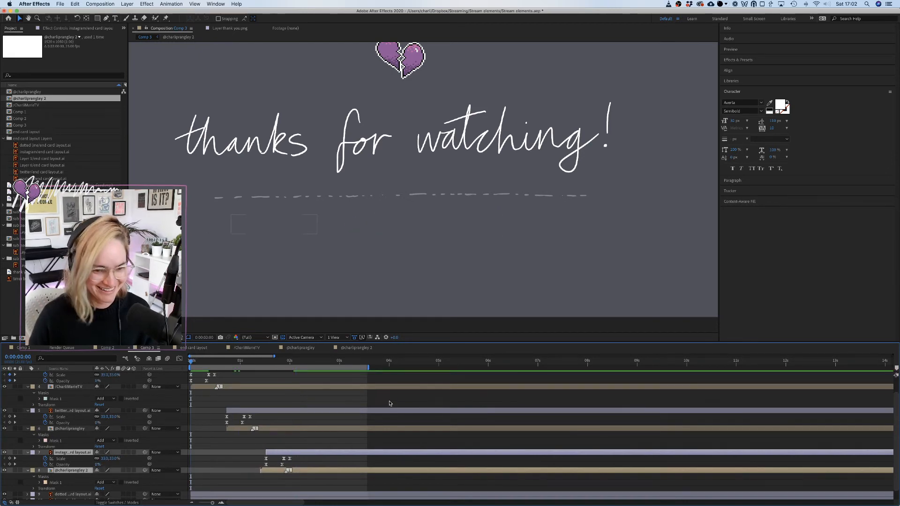
{"action": "left_click", "coordinate": [383, 404]}
{"action": "key", "text": "space"}
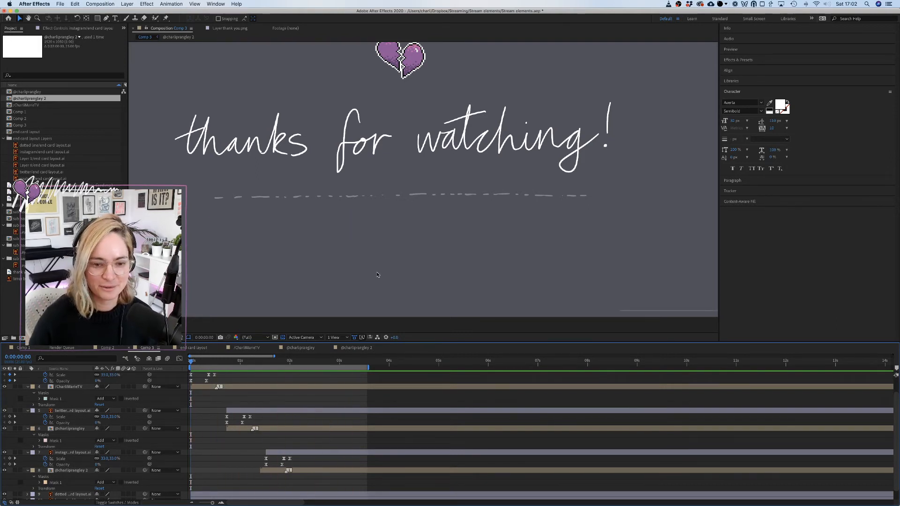
Scrub Comp 3 from the start to 0:00:03:20, at the end of the work area.
{"action": "scroll", "coordinate": [377, 276], "scroll_direction": "down", "scroll_amount": 5}
{"action": "scroll", "coordinate": [377, 276], "scroll_direction": "up", "scroll_amount": 5}
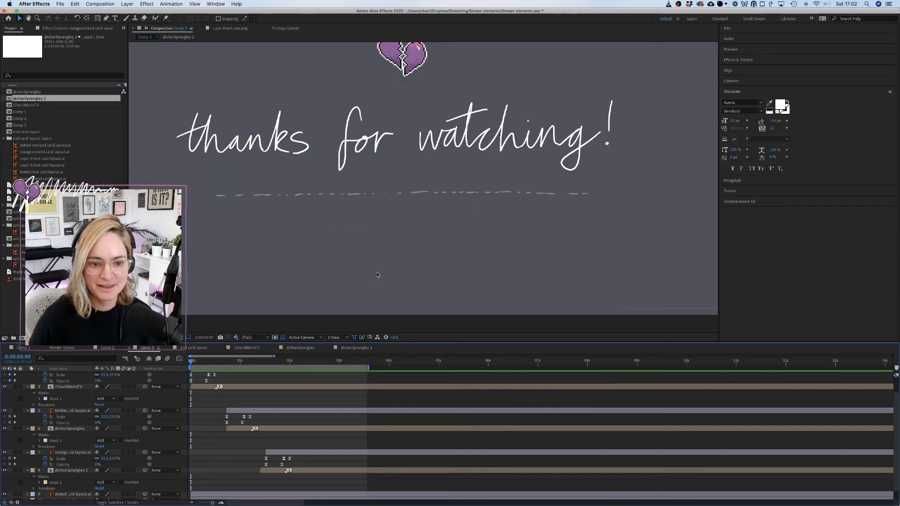
{"action": "left_click", "coordinate": [419, 194]}
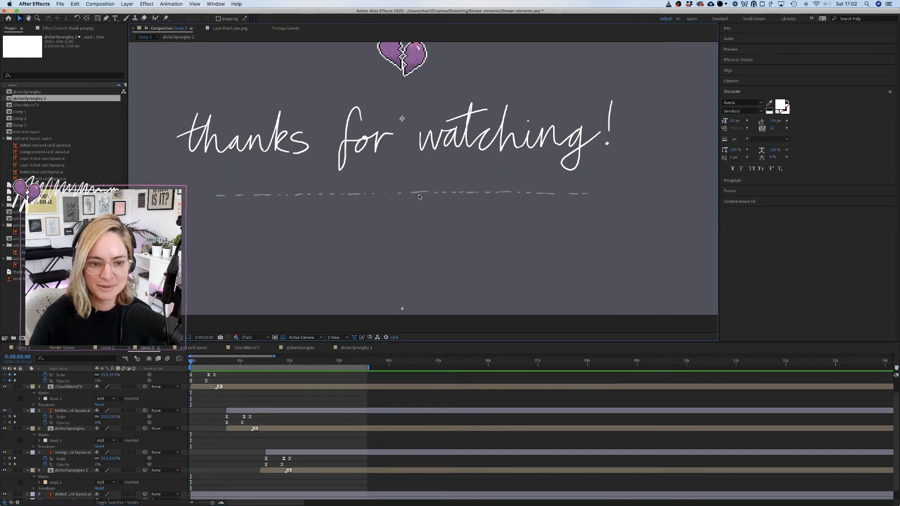
{"action": "scroll", "coordinate": [381, 420], "scroll_direction": "down", "scroll_amount": 3}
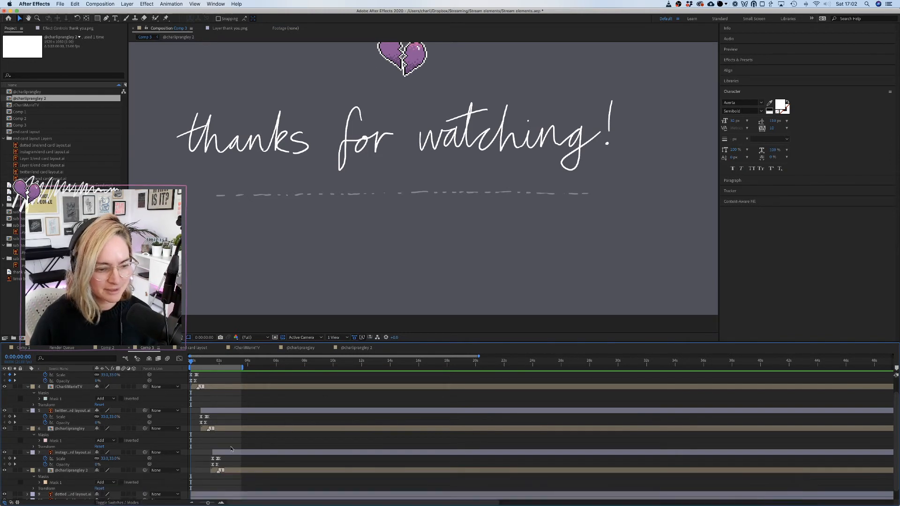
{"action": "scroll", "coordinate": [409, 173], "scroll_direction": "up", "scroll_amount": 5}
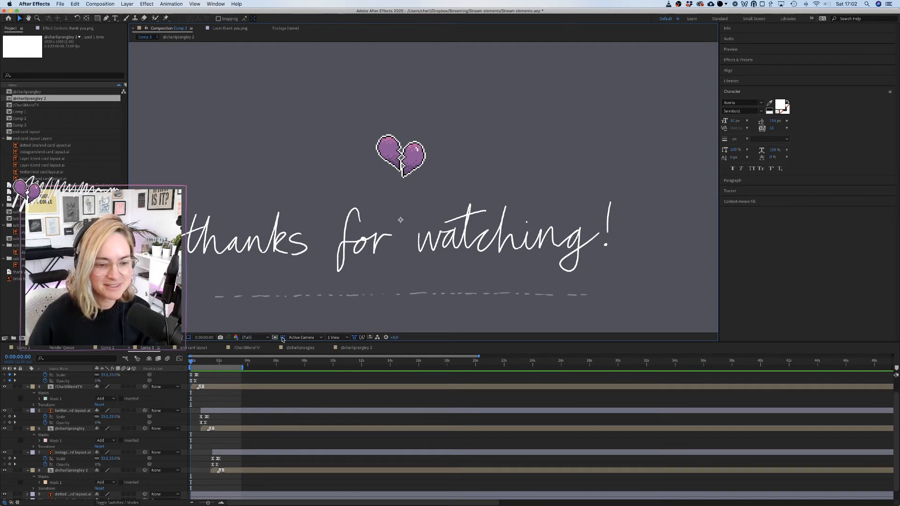
{"action": "scroll", "coordinate": [302, 234], "scroll_direction": "down", "scroll_amount": 5}
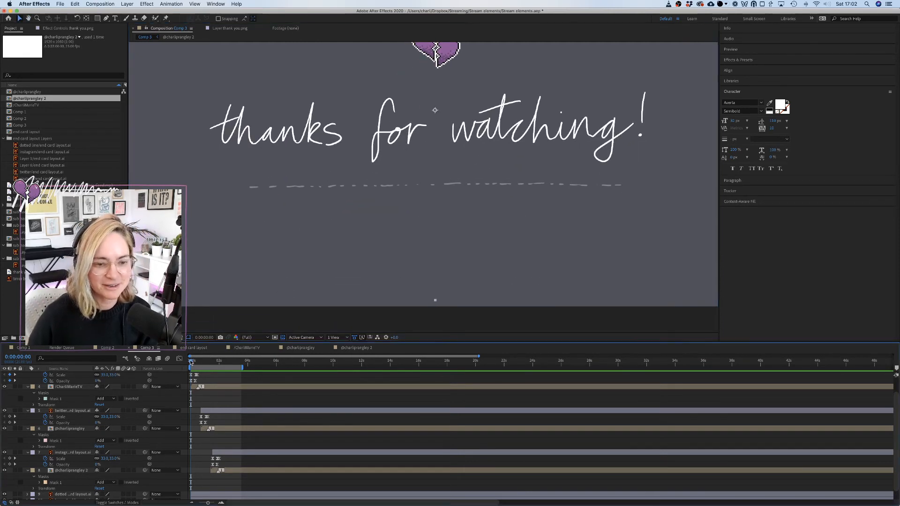
{"action": "left_click_drag", "start_coordinate": [190, 362], "coordinate": [244, 370]}
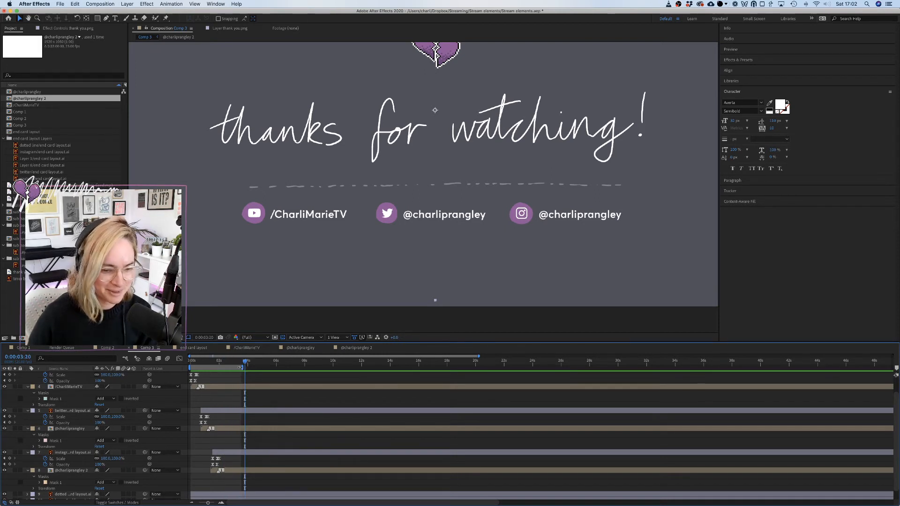
Extend the work area's end to about 15 seconds and set the current time to 0:00:02:12.
{"action": "left_click_drag", "start_coordinate": [243, 367], "coordinate": [406, 367]}
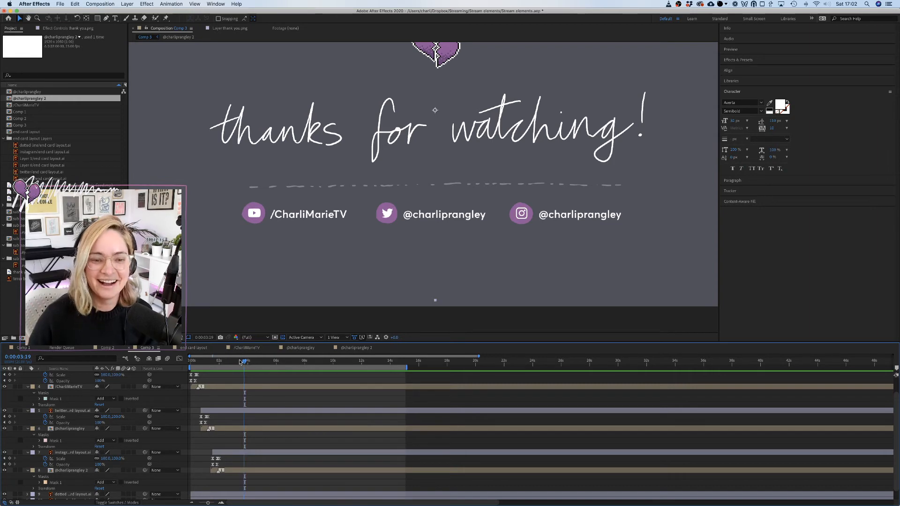
{"action": "left_click_drag", "start_coordinate": [245, 362], "coordinate": [226, 362]}
{"action": "key", "text": "space"}
Move the purple heart layer to the top of Comp 3's layer stack.
{"action": "left_click_drag", "start_coordinate": [412, 152], "coordinate": [392, 283]}
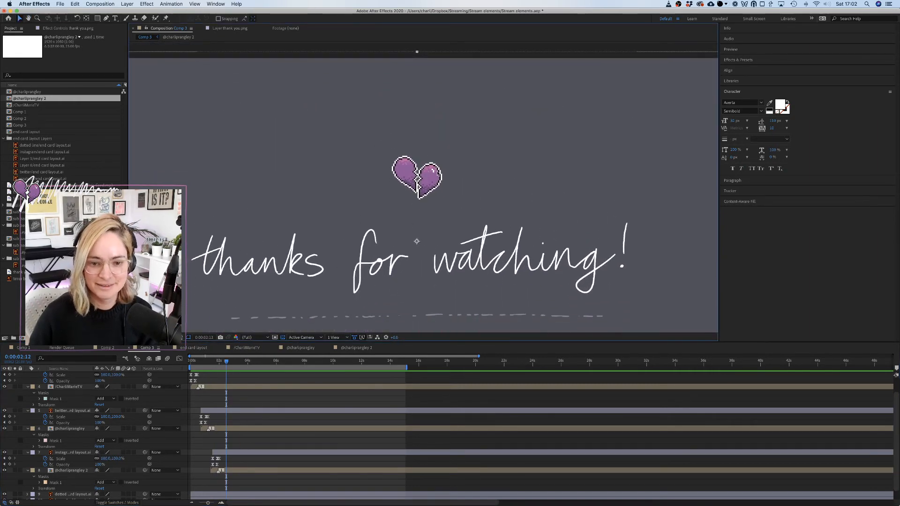
{"action": "scroll", "coordinate": [210, 481], "scroll_direction": "down", "scroll_amount": 1}
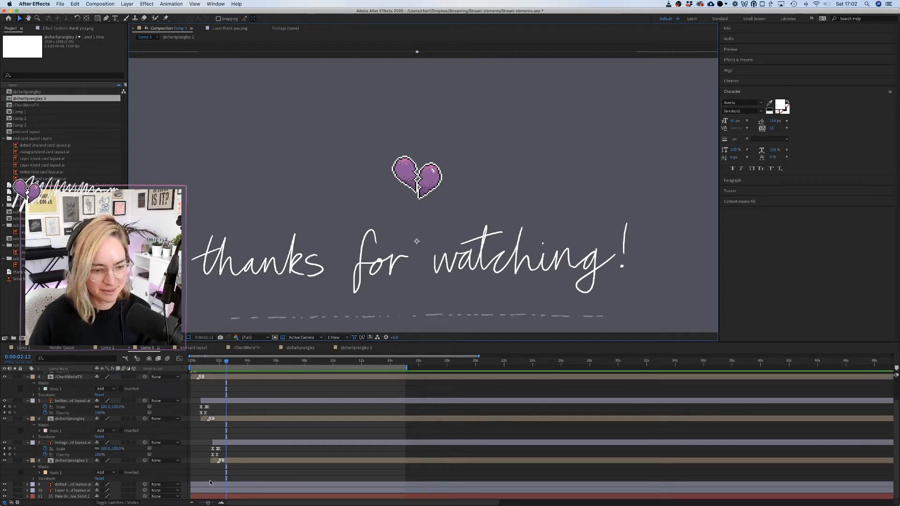
{"action": "left_click", "coordinate": [217, 485]}
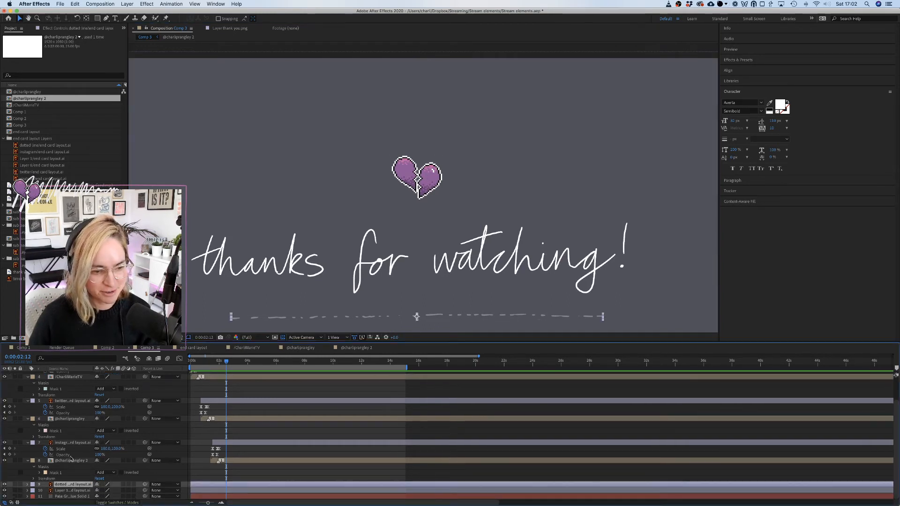
{"action": "left_click", "coordinate": [74, 490]}
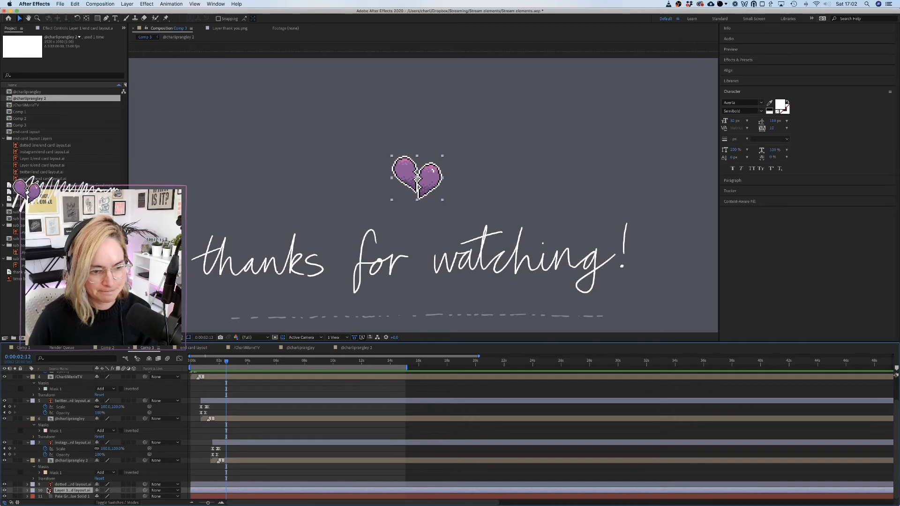
{"action": "left_click_drag", "start_coordinate": [81, 491], "coordinate": [137, 425]}
{"action": "left_click_drag", "start_coordinate": [84, 431], "coordinate": [86, 373]}
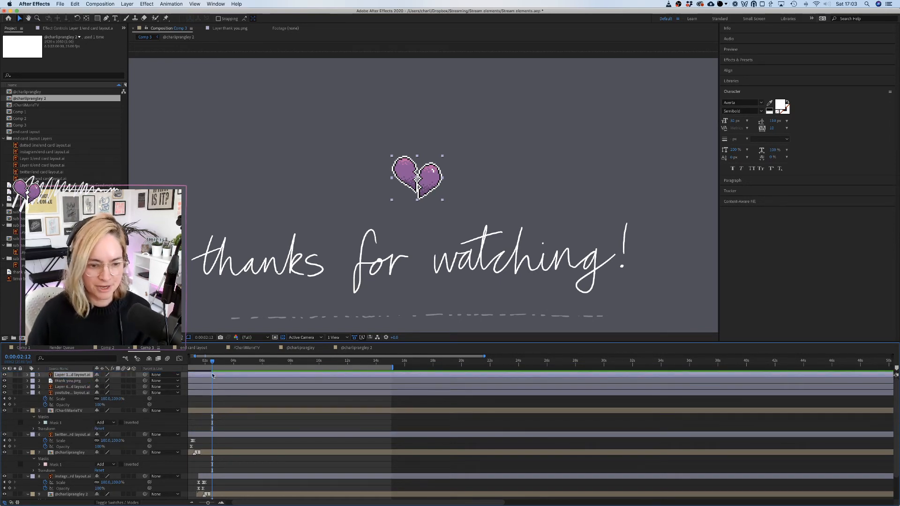
Add a Position keyframe to the heart layer at 0:00:02:12 and make it a 3D layer.
{"action": "key", "text": "p"}
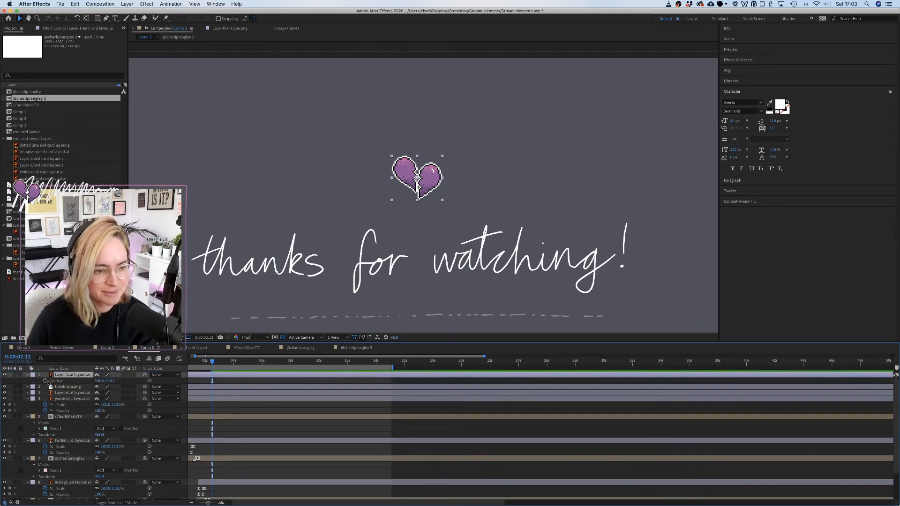
{"action": "left_click", "coordinate": [46, 381]}
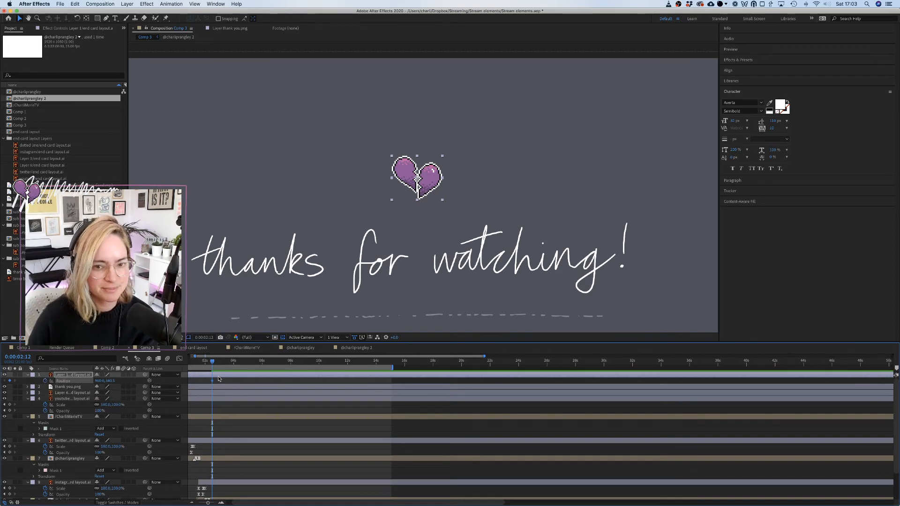
{"action": "left_click", "coordinate": [133, 375]}
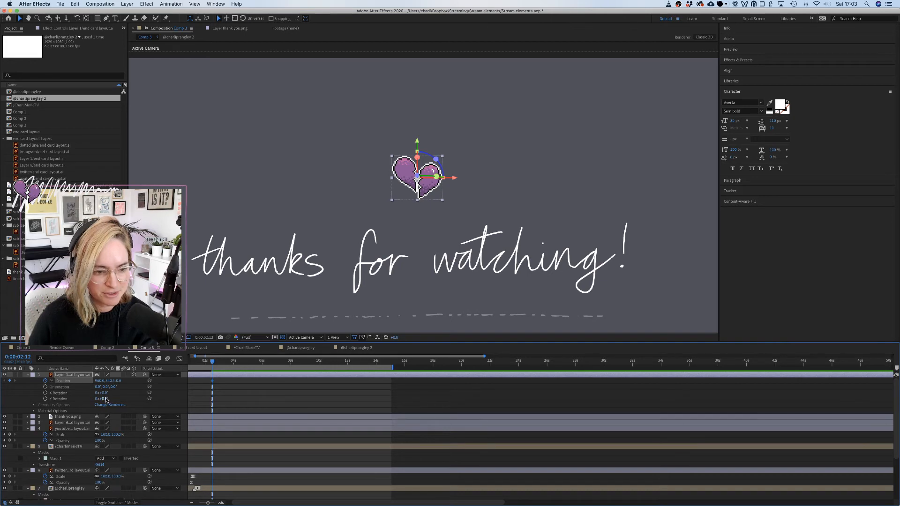
Try turning the heart around its Y axis, undo it, and add a Y Rotation keyframe at 0° at 0:00:02:12.
{"action": "left_click_drag", "start_coordinate": [102, 399], "coordinate": [140, 399]}
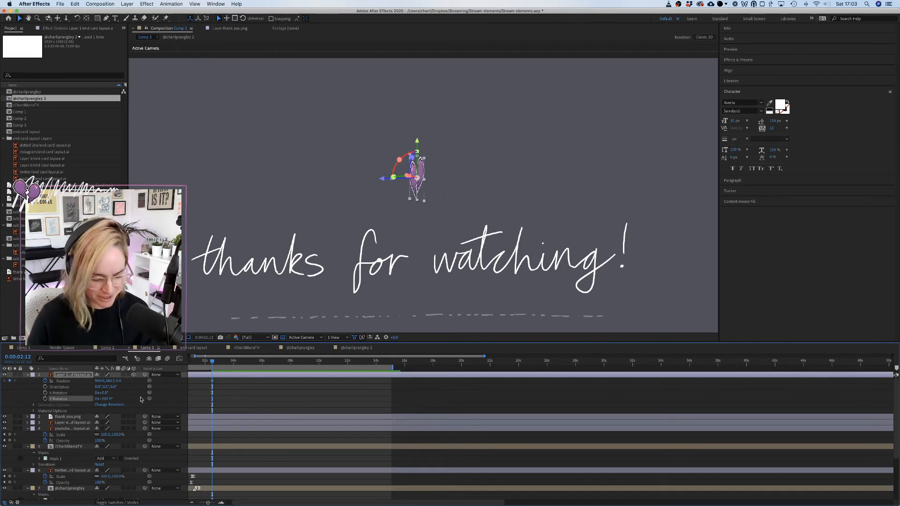
{"action": "key", "text": "ctrl+z"}
{"action": "left_click", "coordinate": [74, 381]}
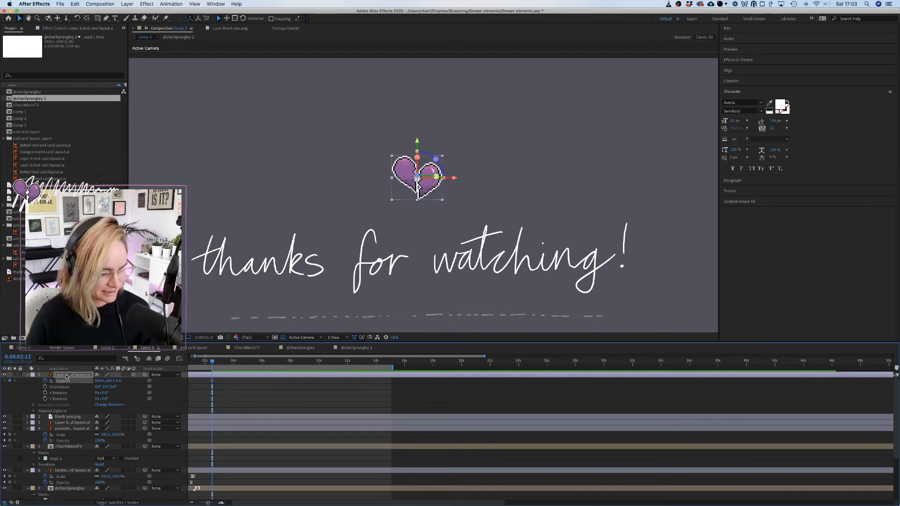
{"action": "left_click", "coordinate": [45, 398]}
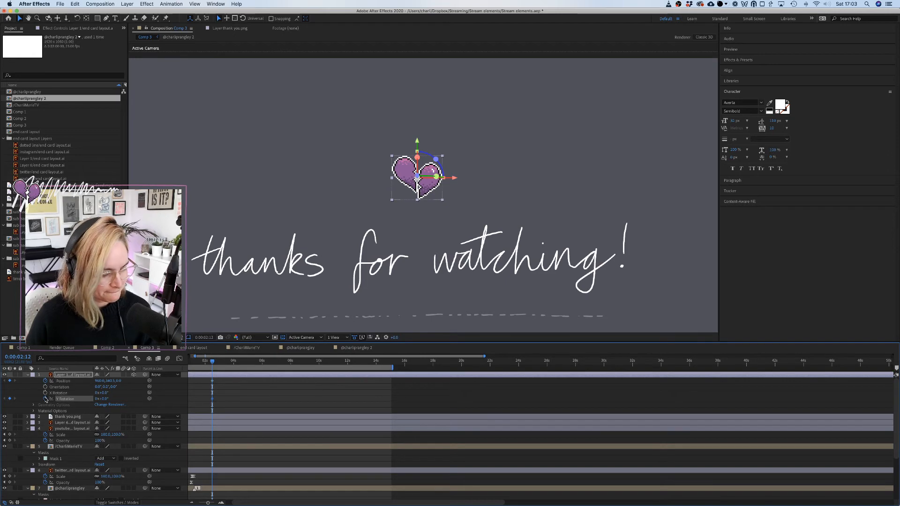
Shift the heart's Y Rotation keyframe about 0.7 seconds later, with the current time at 0:00:02:13.
{"action": "left_click", "coordinate": [213, 384]}
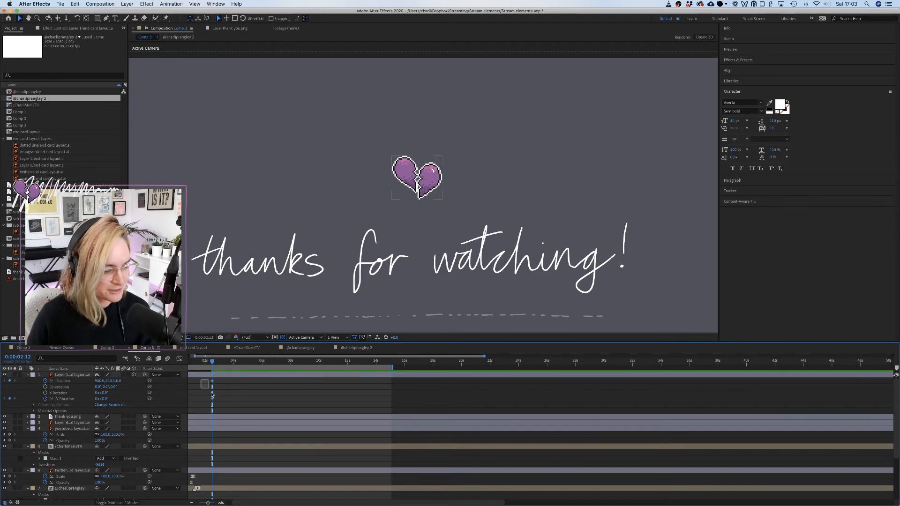
{"action": "left_click_drag", "start_coordinate": [212, 395], "coordinate": [225, 404]}
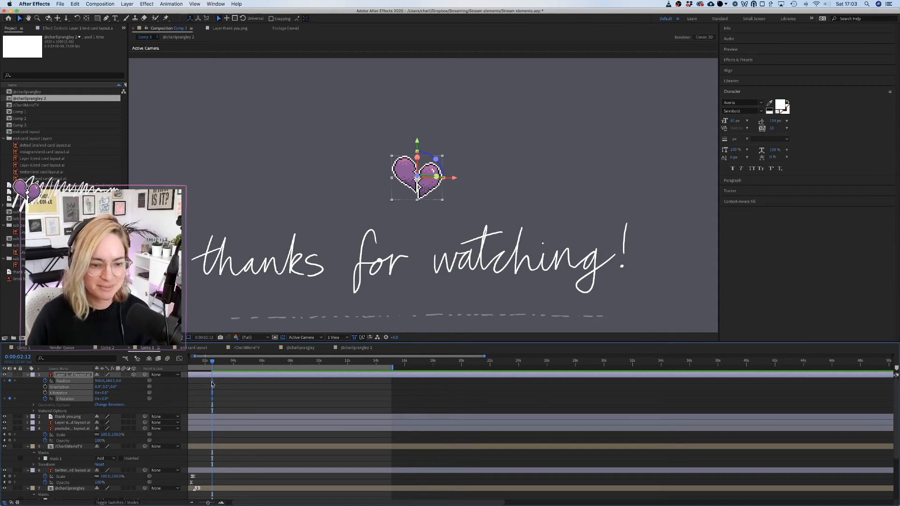
{"action": "mouse_move", "coordinate": [213, 362]}
{"action": "left_mouse_down"}
{"action": "mouse_move", "coordinate": [242, 363]}
{"action": "mouse_move", "coordinate": [213, 366]}
{"action": "left_mouse_up"}
{"action": "left_click", "coordinate": [240, 397]}
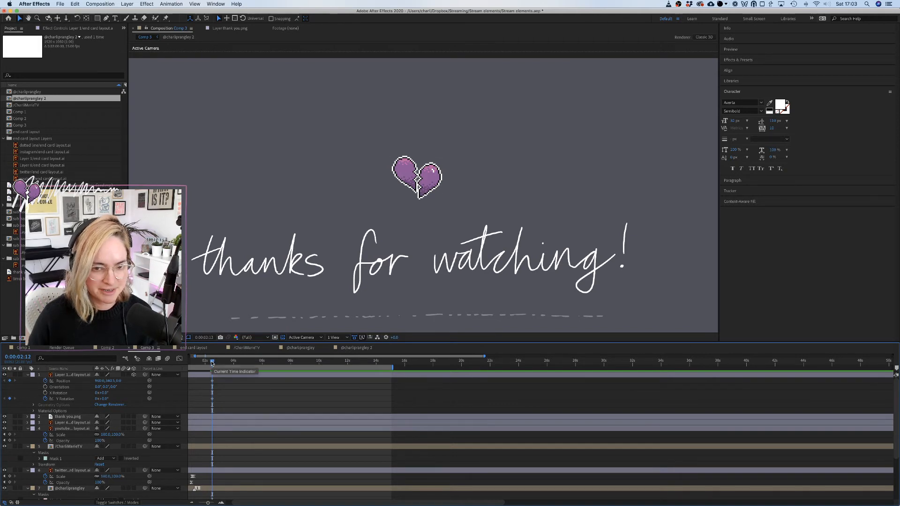
{"action": "mouse_move", "coordinate": [212, 364]}
{"action": "left_mouse_down"}
{"action": "mouse_move", "coordinate": [228, 364]}
{"action": "mouse_move", "coordinate": [212, 364]}
{"action": "left_mouse_up"}
{"action": "left_click_drag", "start_coordinate": [212, 400], "coordinate": [223, 399]}
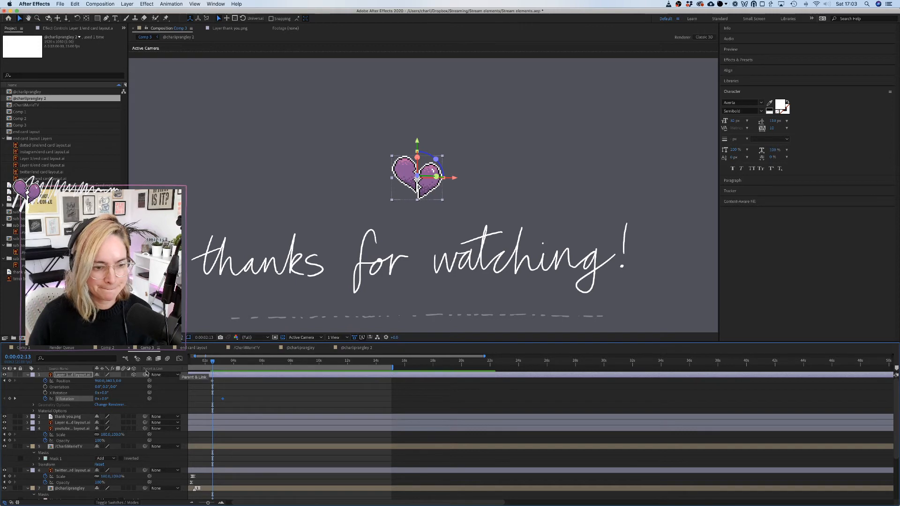
Set the heart's Y Rotation to 90° at 0:00:02:13 as the starting keyframe of the flip.
{"action": "left_click_drag", "start_coordinate": [106, 399], "coordinate": [137, 405]}
{"action": "left_click", "coordinate": [103, 399]}
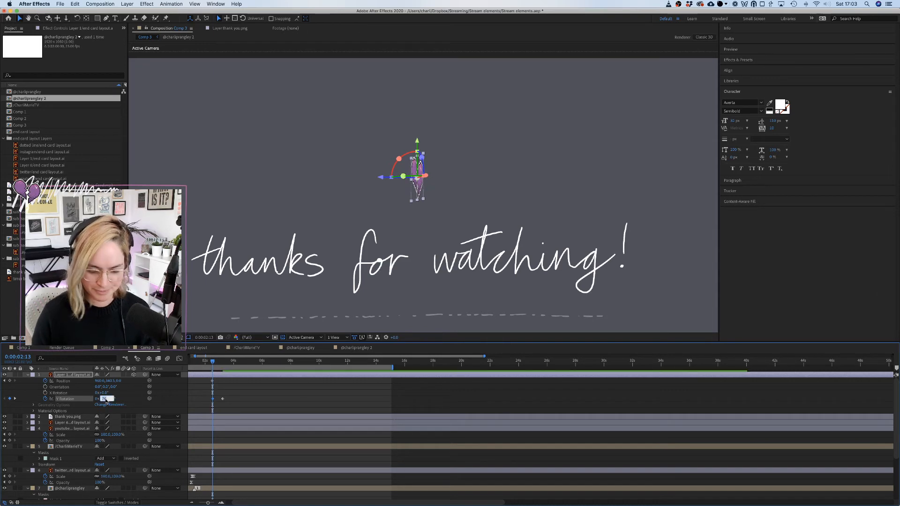
{"action": "type", "text": "90"}
{"action": "key", "text": "Return"}
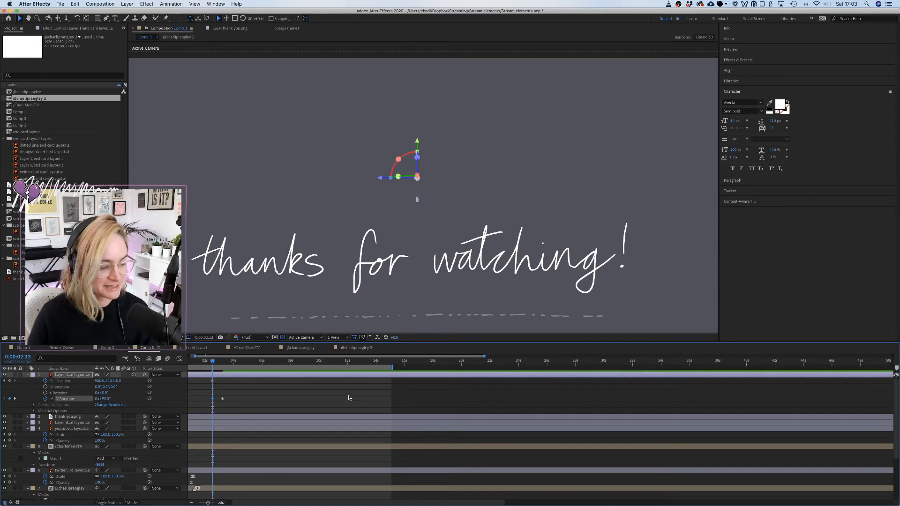
{"action": "left_click", "coordinate": [288, 397]}
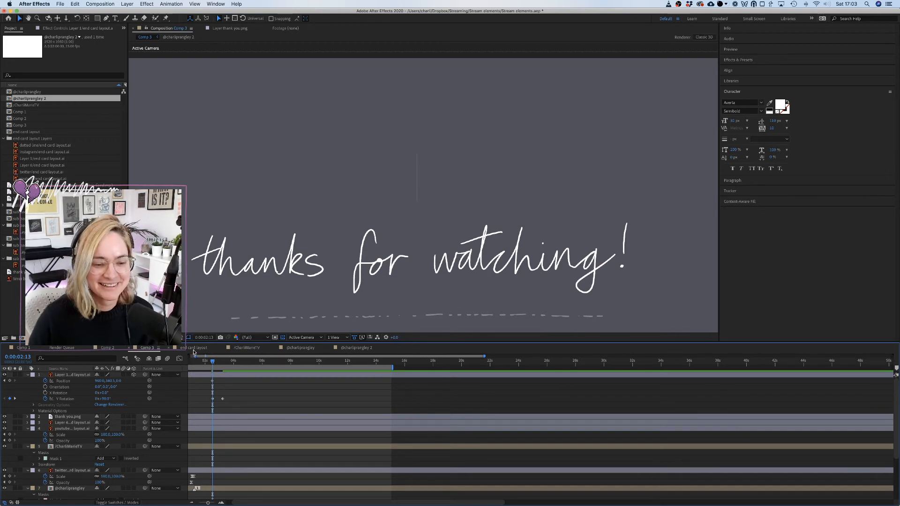
Shift the heart's Position and Y Rotation keyframes earlier together, so the flip runs from about 0:00:01:16 to 0:00:02:09.
{"action": "left_click_drag", "start_coordinate": [212, 363], "coordinate": [170, 361]}
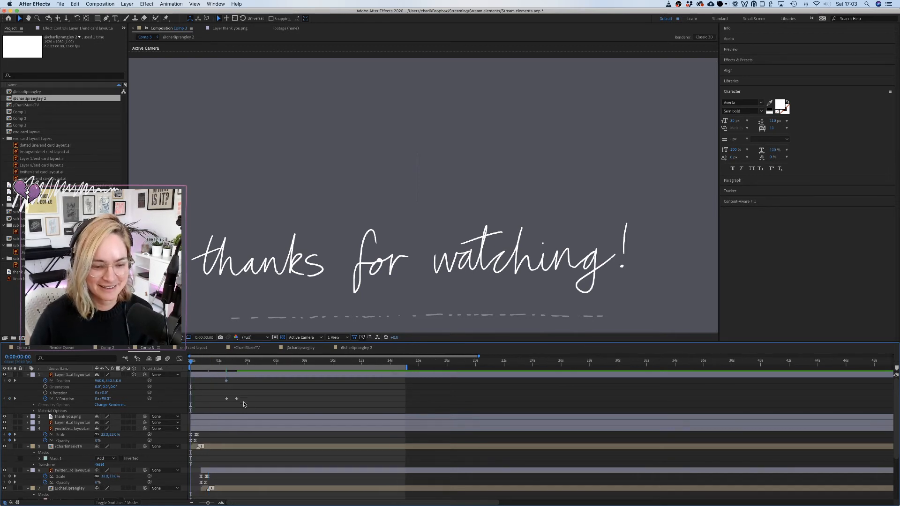
{"action": "left_click", "coordinate": [225, 398]}
{"action": "left_click_drag", "start_coordinate": [244, 395], "coordinate": [215, 399]}
{"action": "key", "text": "="}
{"action": "key", "text": "="}
{"action": "key", "text": "="}
{"action": "key", "text": "="}
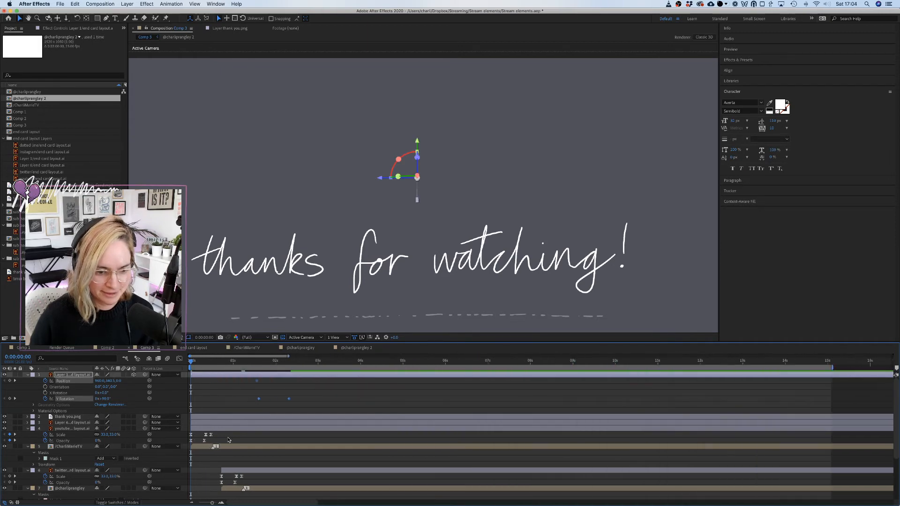
{"action": "scroll", "coordinate": [330, 432], "scroll_direction": "down", "scroll_amount": 5}
{"action": "scroll", "coordinate": [329, 432], "scroll_direction": "up", "scroll_amount": 5}
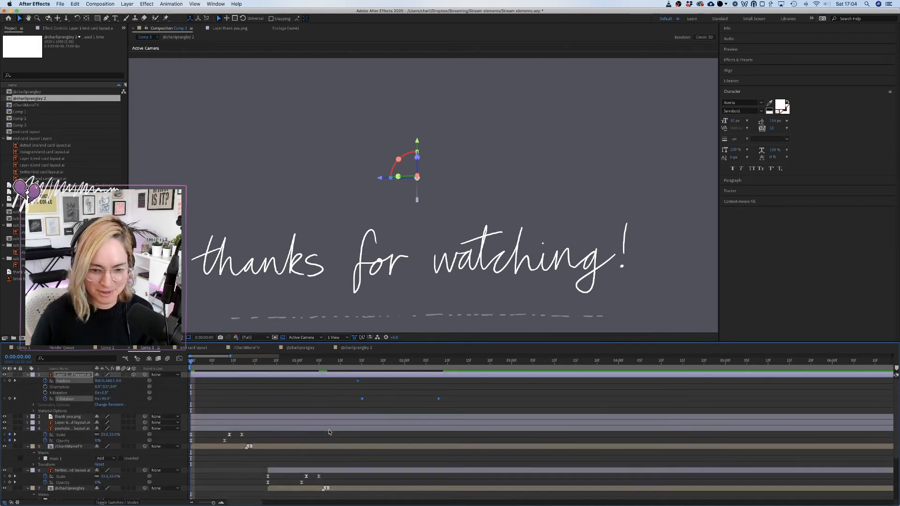
{"action": "left_click_drag", "start_coordinate": [363, 399], "coordinate": [366, 399]}
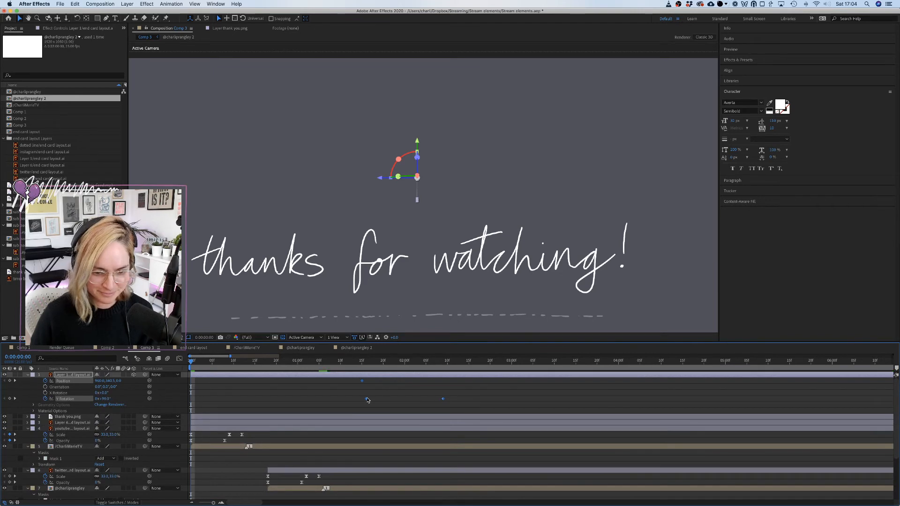
Scrub through the heart's flip up to its last Y Rotation keyframe at 0:00:02:09.
{"action": "left_click", "coordinate": [337, 361]}
{"action": "left_click_drag", "start_coordinate": [342, 362], "coordinate": [443, 367]}
{"action": "key", "text": "space"}
{"action": "key", "text": "space"}
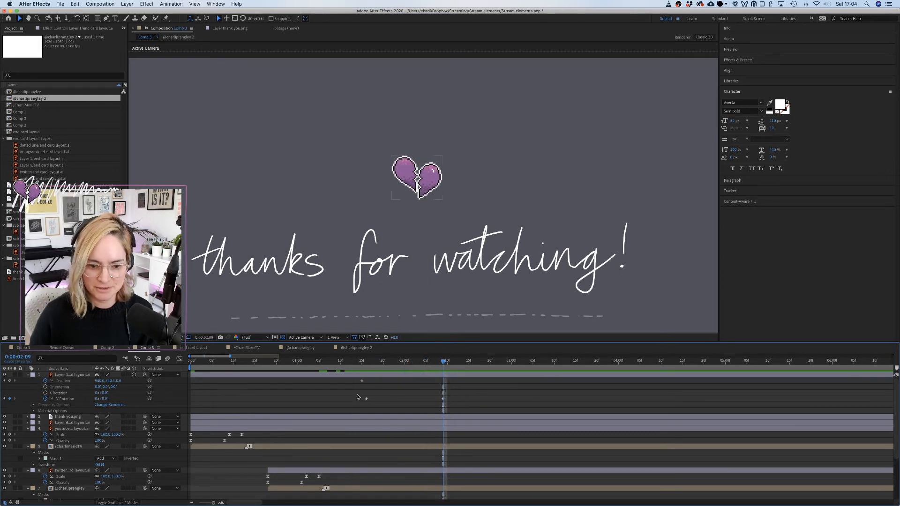
Apply Easy Ease to both of the heart's Y Rotation keyframes.
{"action": "left_click_drag", "start_coordinate": [357, 392], "coordinate": [462, 413]}
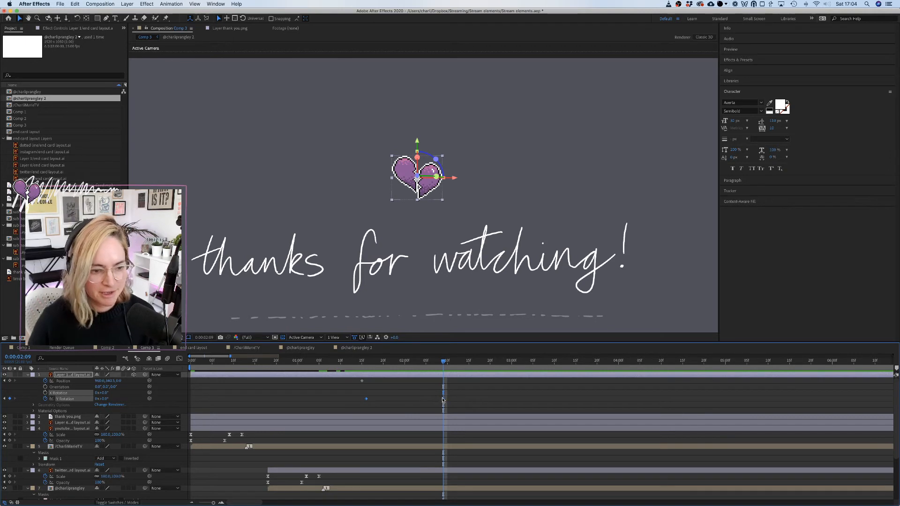
{"action": "right_click", "coordinate": [445, 399]}
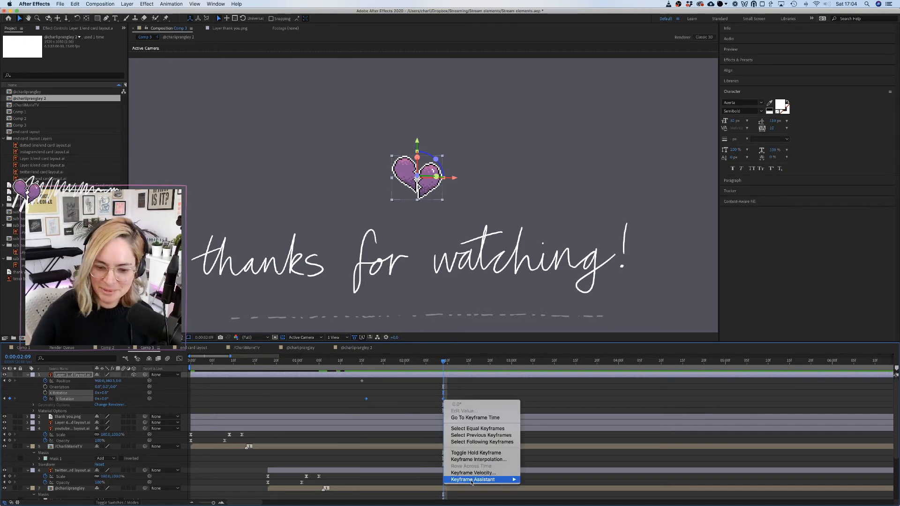
{"action": "mouse_move", "coordinate": [475, 482]}
{"action": "left_click", "coordinate": [539, 459]}
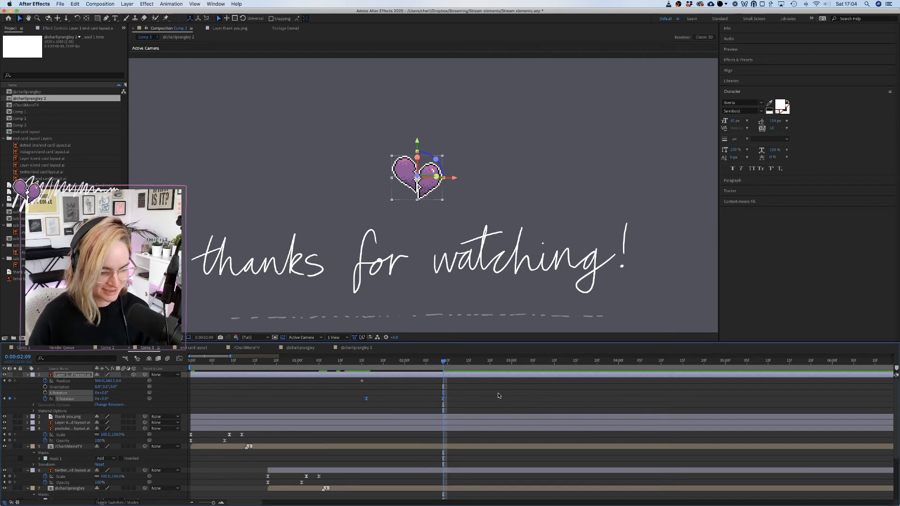
{"action": "left_click", "coordinate": [473, 382]}
Move the heart's Position keyframe to 0:00:02:07, and raise the heart to 960.0, 279.5 at 0:00:02:15.
{"action": "left_click_drag", "start_coordinate": [353, 362], "coordinate": [434, 363]}
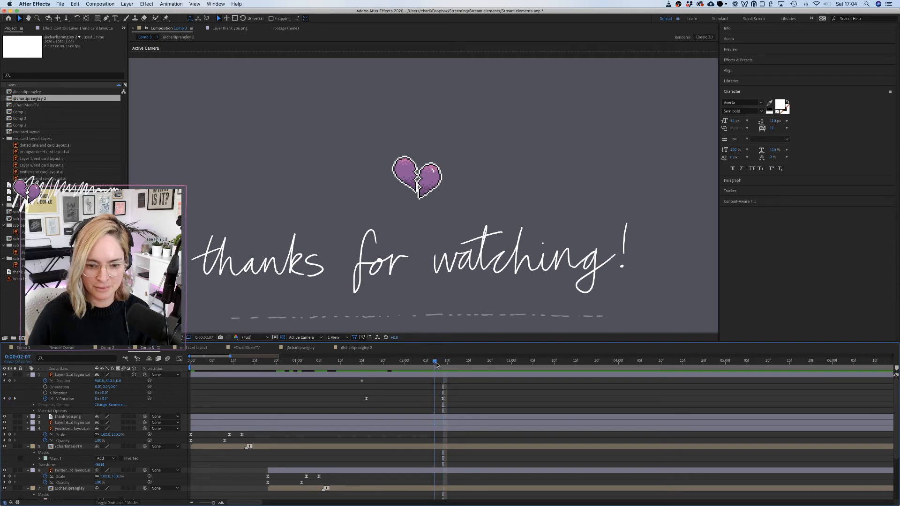
{"action": "left_click", "coordinate": [363, 383]}
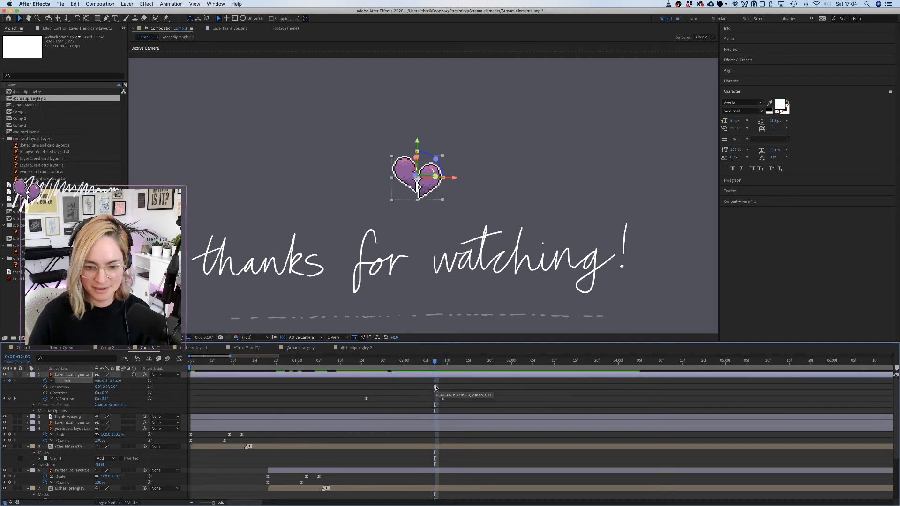
{"action": "left_click_drag", "start_coordinate": [435, 361], "coordinate": [468, 362]}
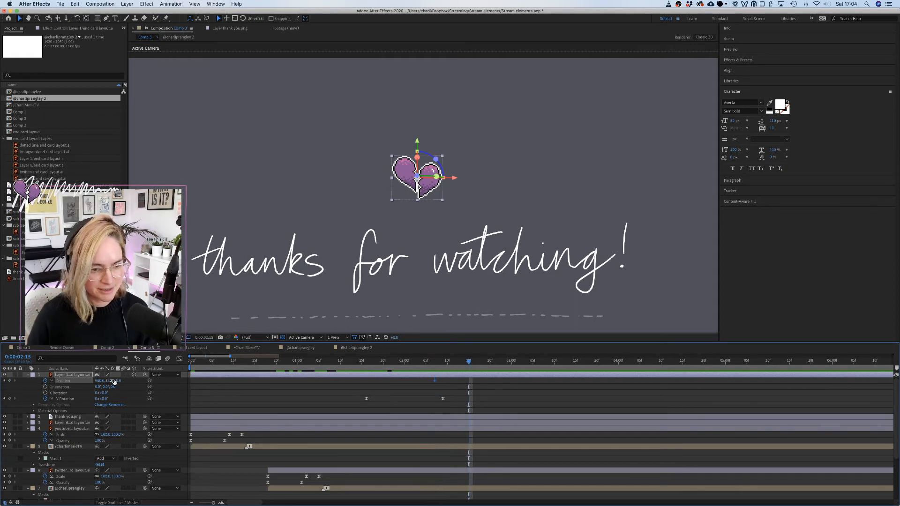
{"action": "left_click_drag", "start_coordinate": [423, 192], "coordinate": [423, 171]}
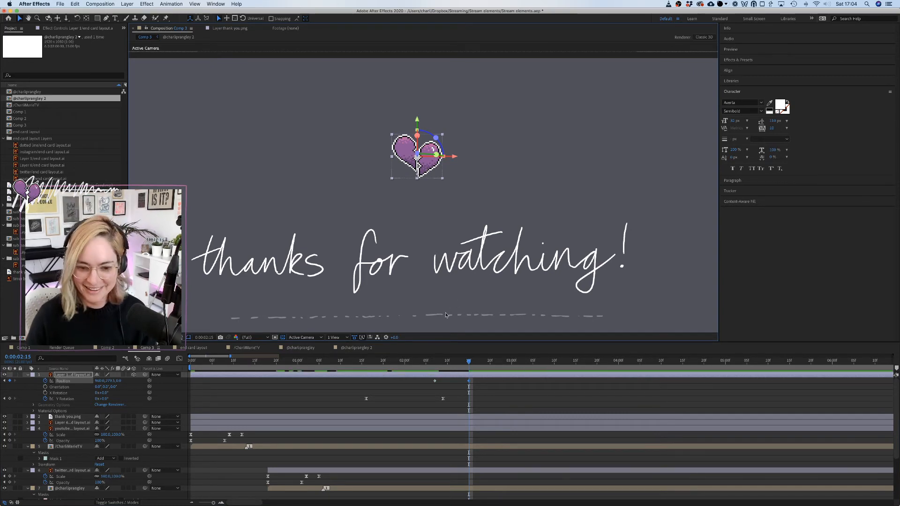
Apply Easy Ease to both of the heart's Position keyframes.
{"action": "left_click", "coordinate": [484, 382]}
{"action": "left_click", "coordinate": [469, 380]}
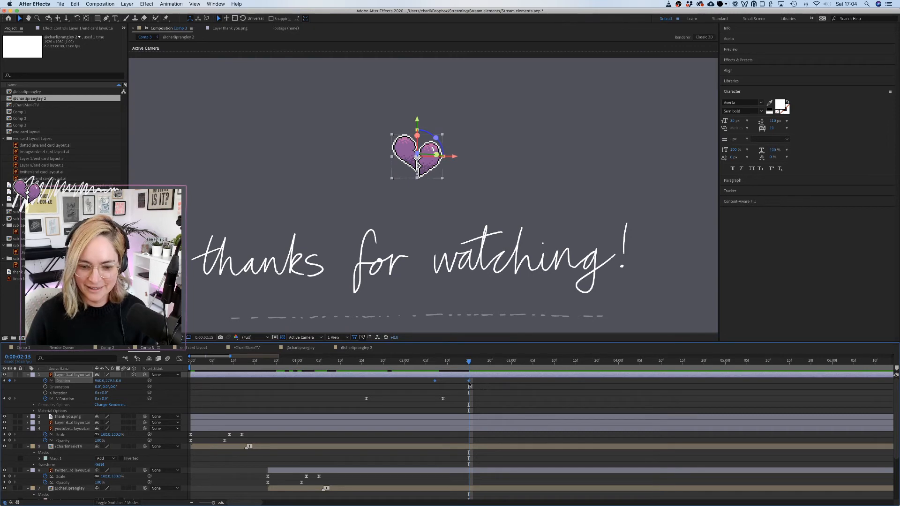
{"action": "right_click", "coordinate": [469, 382]}
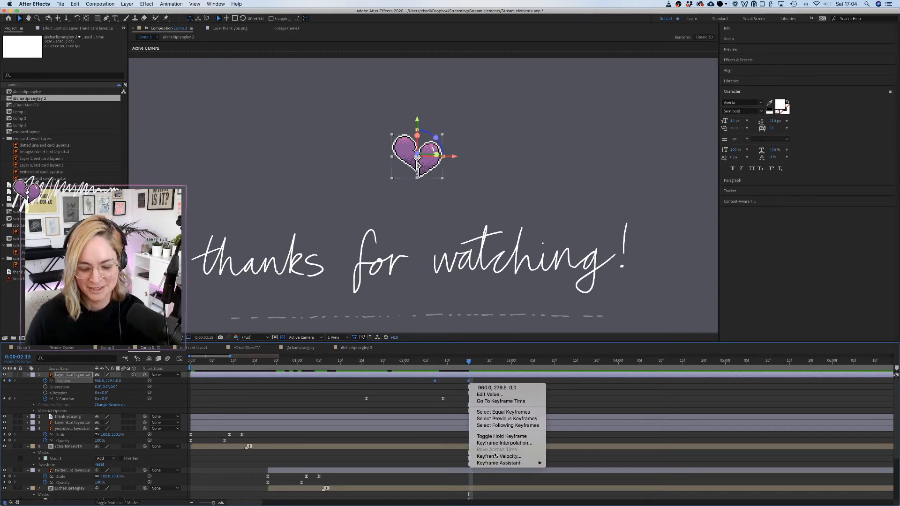
{"action": "mouse_move", "coordinate": [497, 462]}
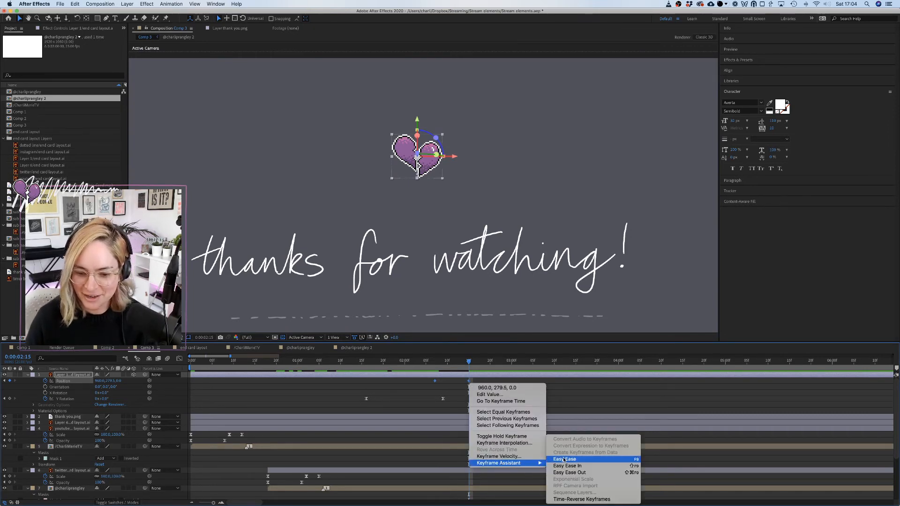
{"action": "left_click", "coordinate": [565, 460]}
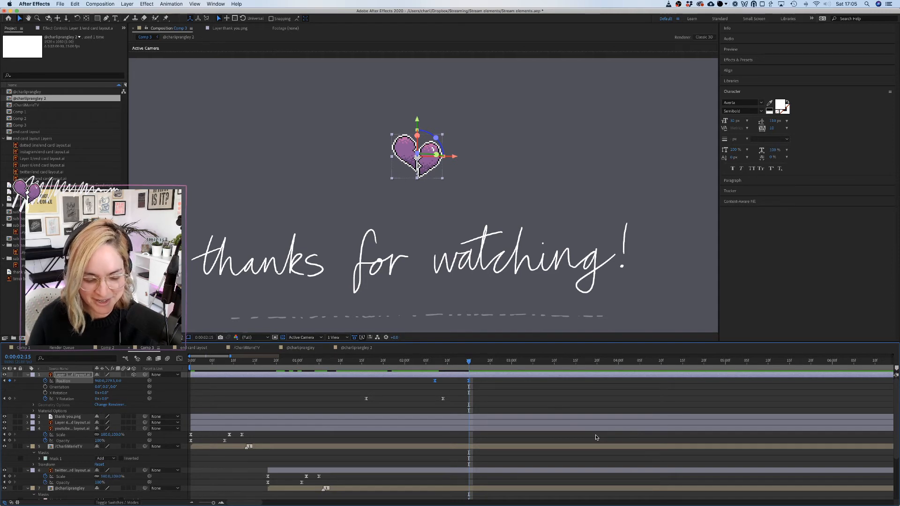
Bring the social icons row into view and scrub through the YouTube icon's and handle's entrance from 0:00:00:00.
{"action": "left_click", "coordinate": [356, 395]}
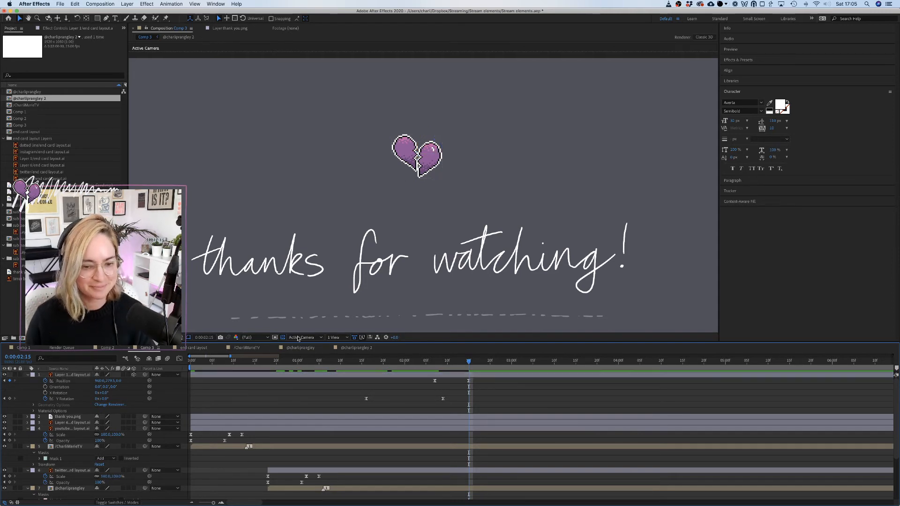
{"action": "key", "text": "space"}
{"action": "left_click_drag", "start_coordinate": [331, 292], "coordinate": [373, 150]}
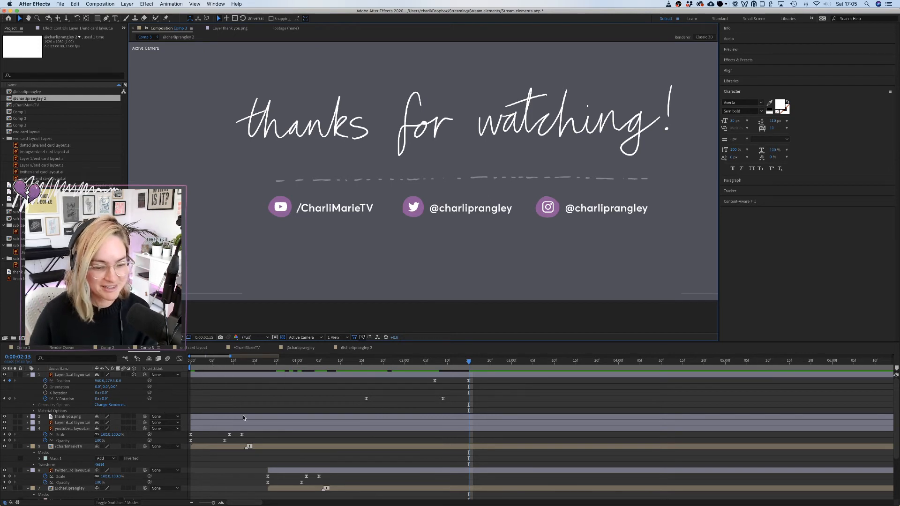
{"action": "scroll", "coordinate": [244, 419], "scroll_direction": "down", "scroll_amount": 5}
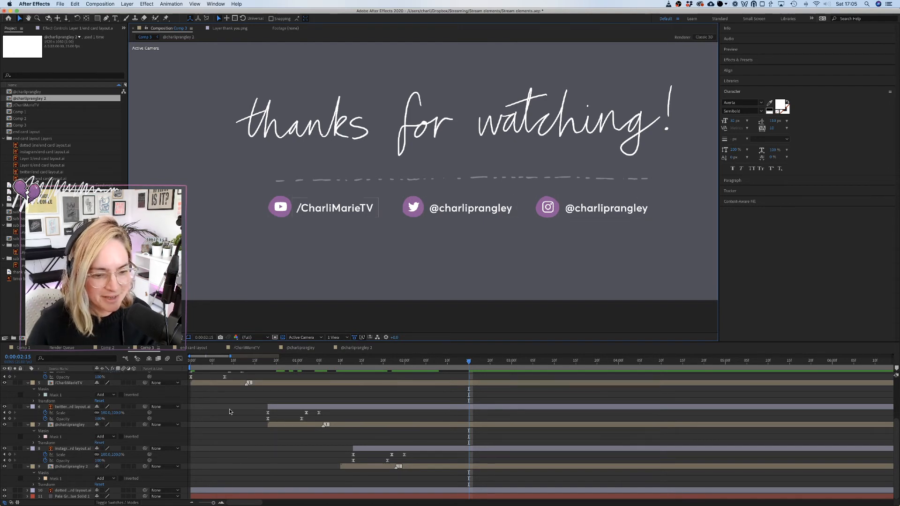
{"action": "scroll", "coordinate": [229, 412], "scroll_direction": "up", "scroll_amount": 5}
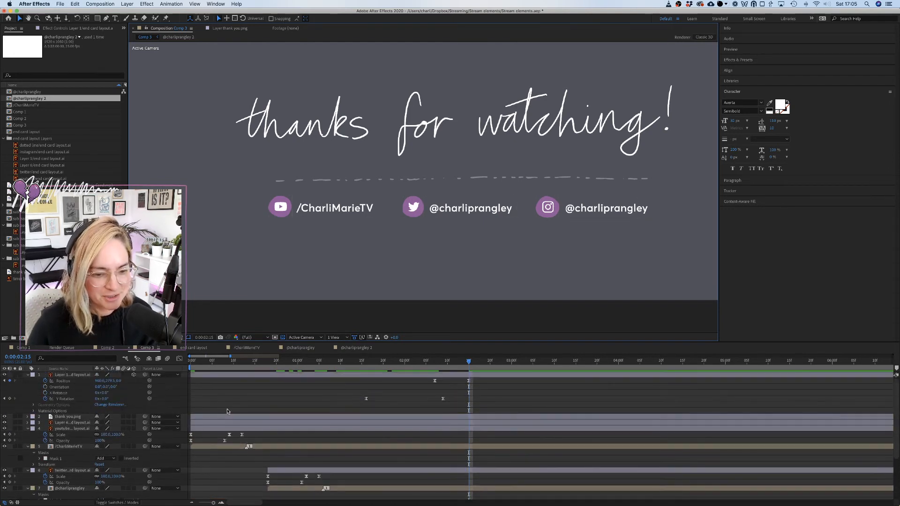
{"action": "left_click", "coordinate": [212, 360]}
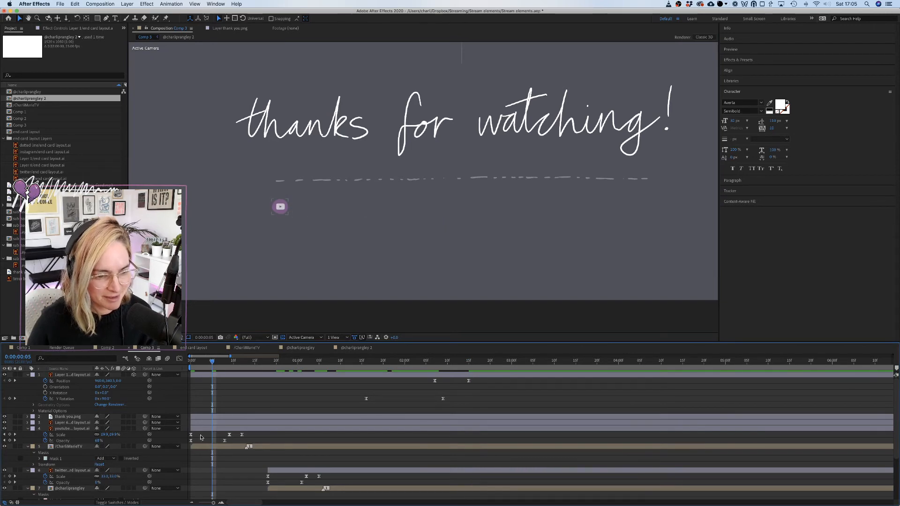
{"action": "left_click", "coordinate": [210, 427]}
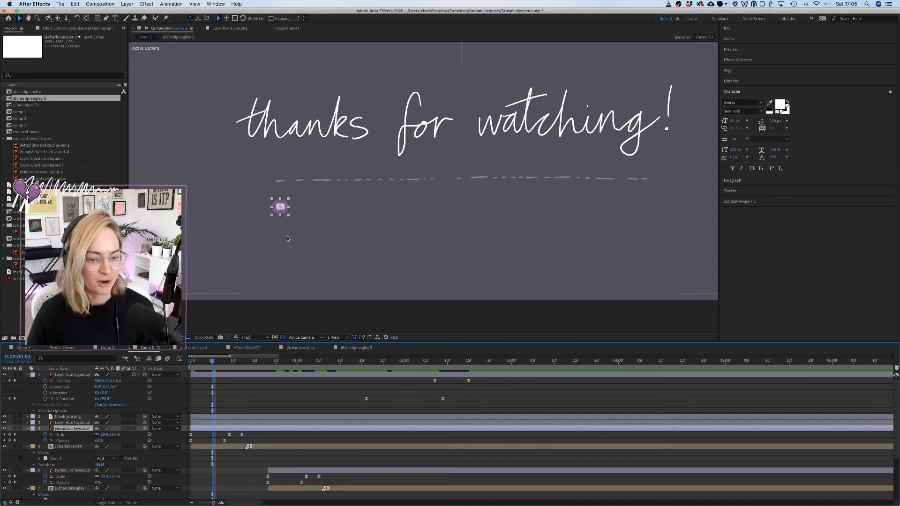
{"action": "left_click_drag", "start_coordinate": [211, 361], "coordinate": [190, 361]}
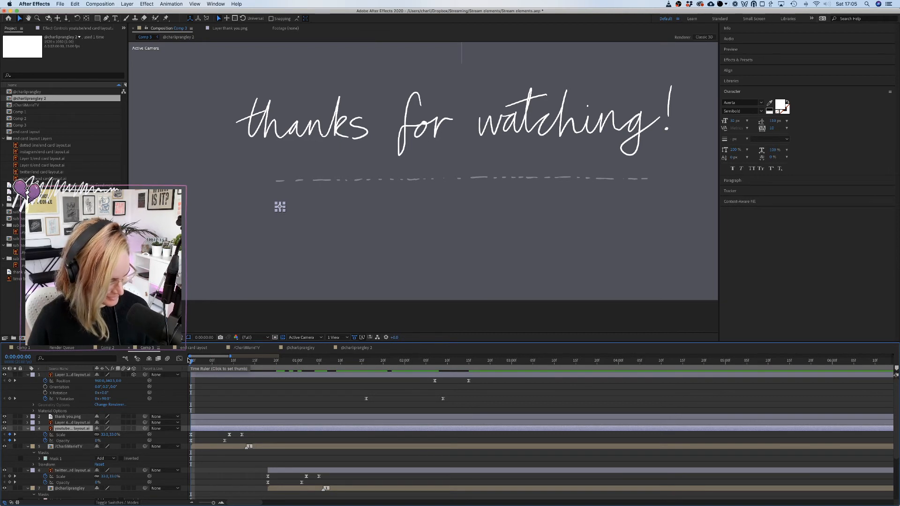
{"action": "left_click_drag", "start_coordinate": [188, 360], "coordinate": [293, 383]}
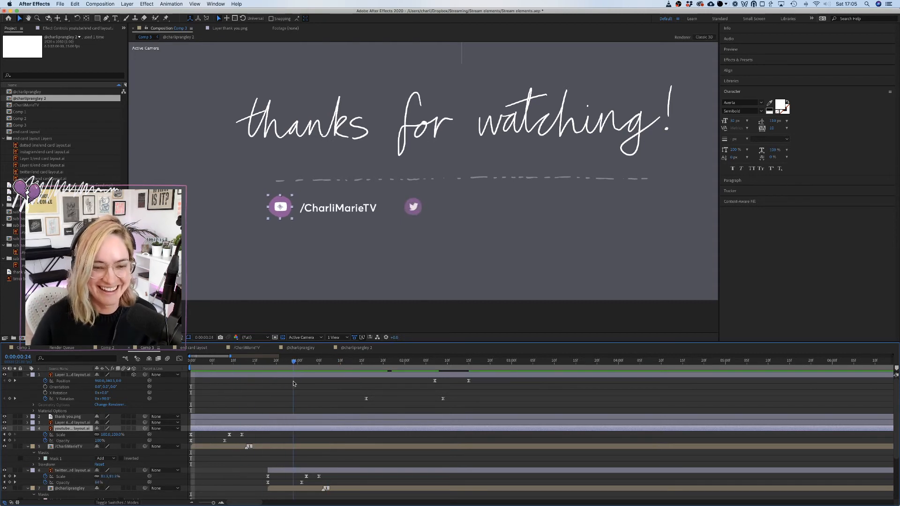
Add the copied bounce expression, with its numKeys > 0 check, to the YouTube handle layer's Position in Comp 3.
{"action": "left_click", "coordinate": [291, 447]}
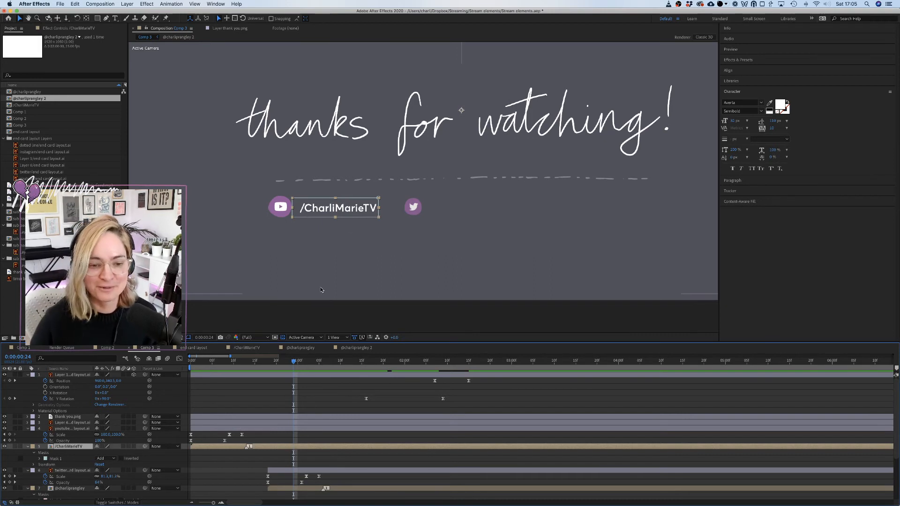
{"action": "left_click", "coordinate": [27, 447]}
{"action": "left_click", "coordinate": [28, 446]}
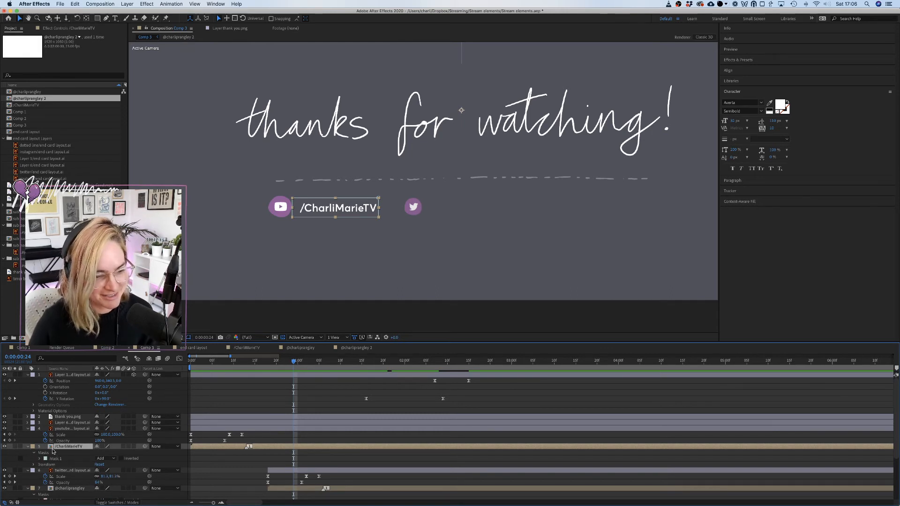
{"action": "key", "text": "p"}
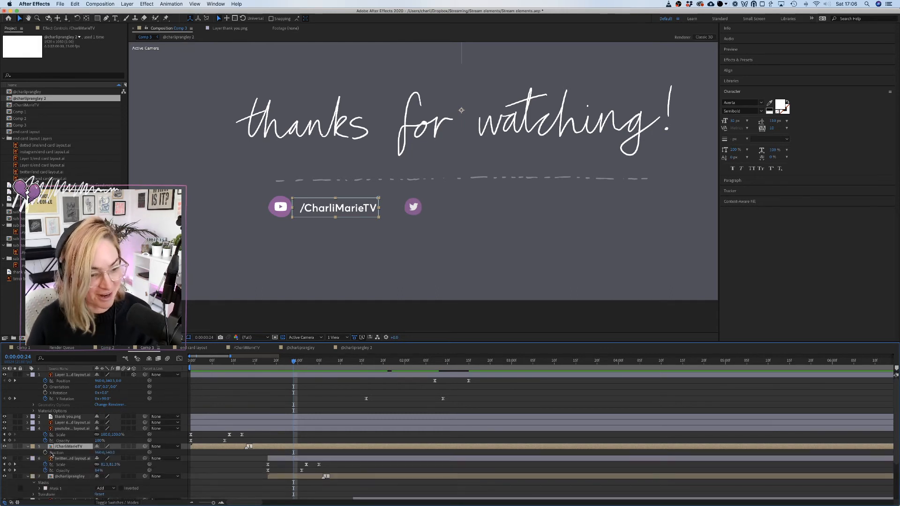
{"action": "left_click", "coordinate": [45, 453], "text": "alt"}
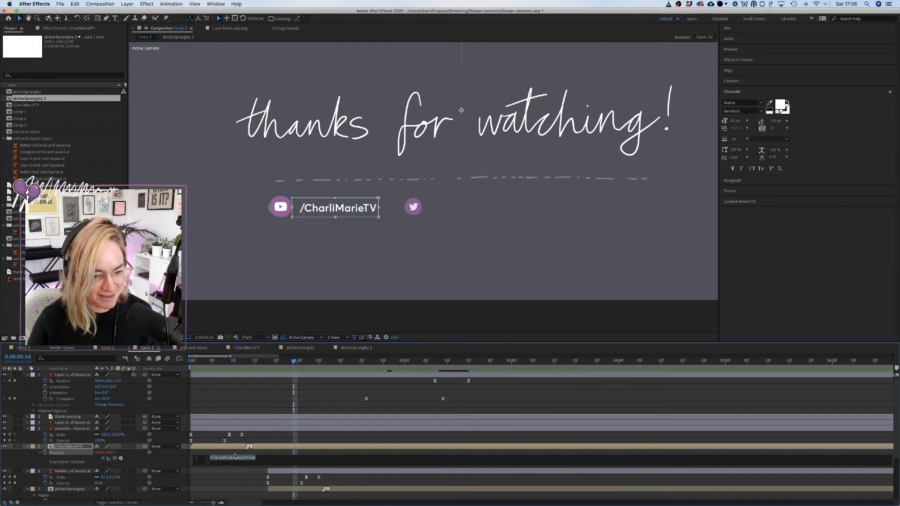
{"action": "key", "text": "super+v"}
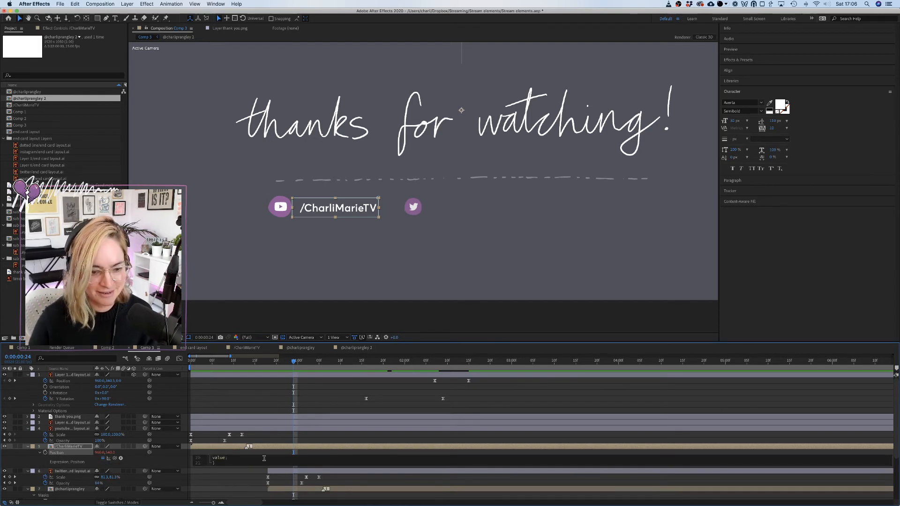
{"action": "left_click", "coordinate": [245, 486]}
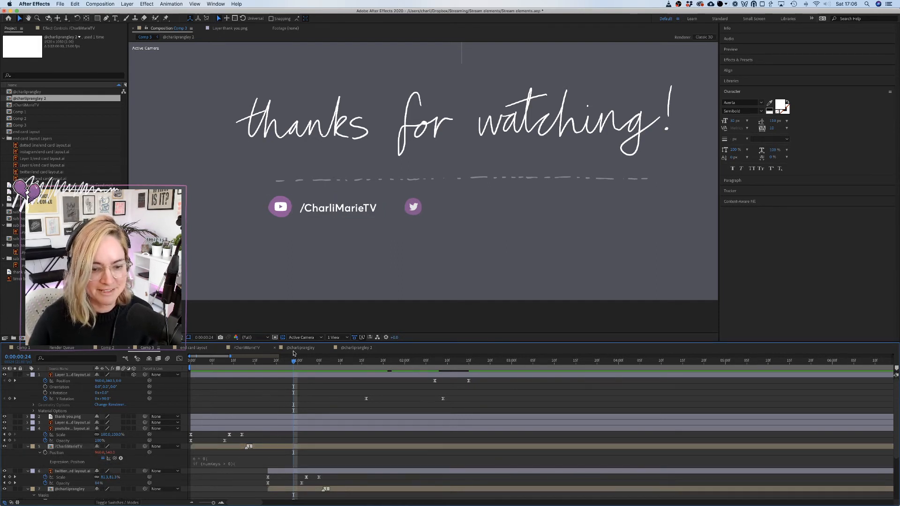
Scrub through the YouTube handle's slide-in to check its motion against the Twitter icon's entrance.
{"action": "left_click_drag", "start_coordinate": [293, 361], "coordinate": [267, 381]}
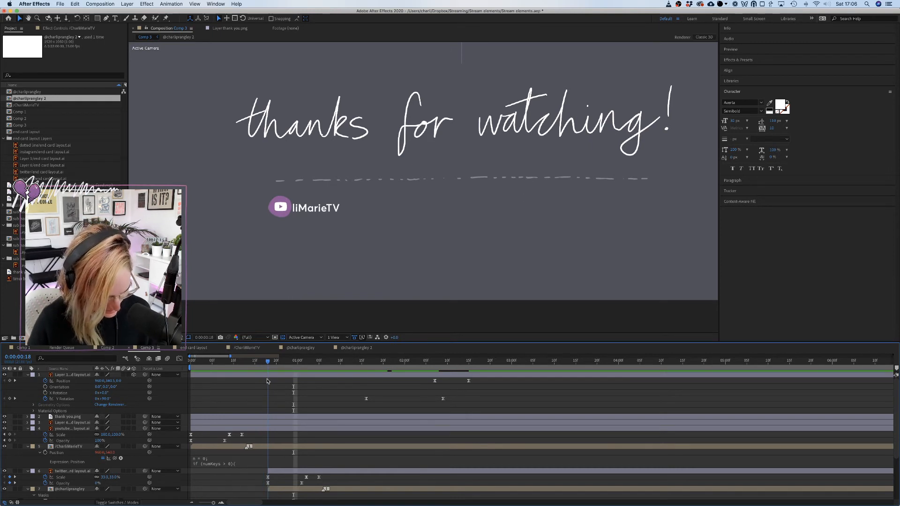
{"action": "left_click_drag", "start_coordinate": [267, 381], "coordinate": [307, 388]}
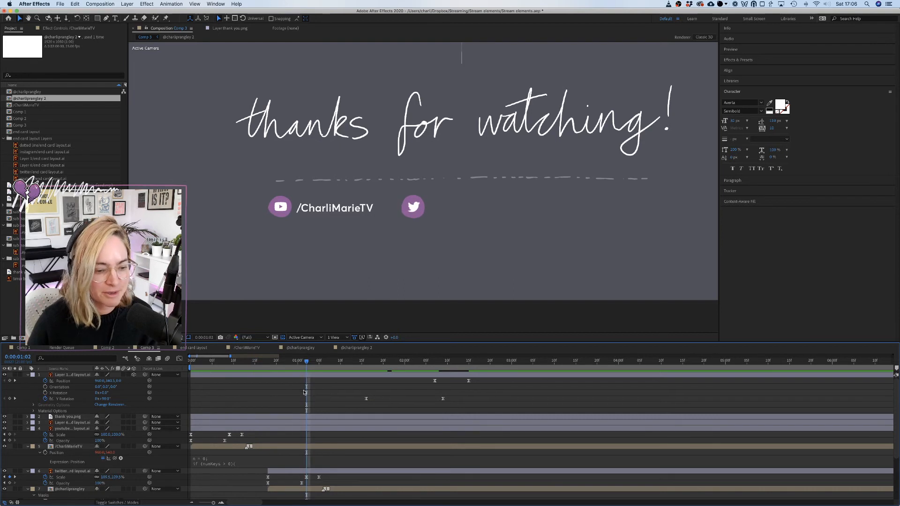
{"action": "left_click", "coordinate": [283, 446]}
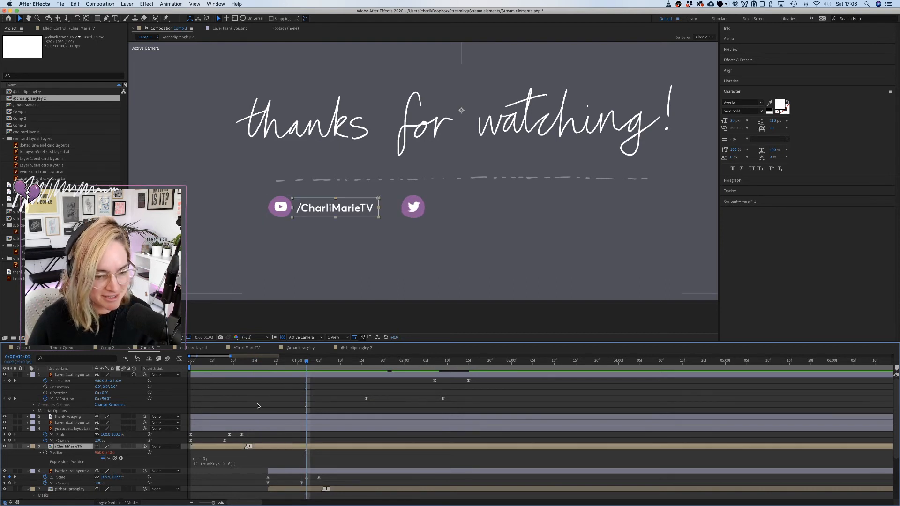
{"action": "left_click_drag", "start_coordinate": [245, 363], "coordinate": [302, 367]}
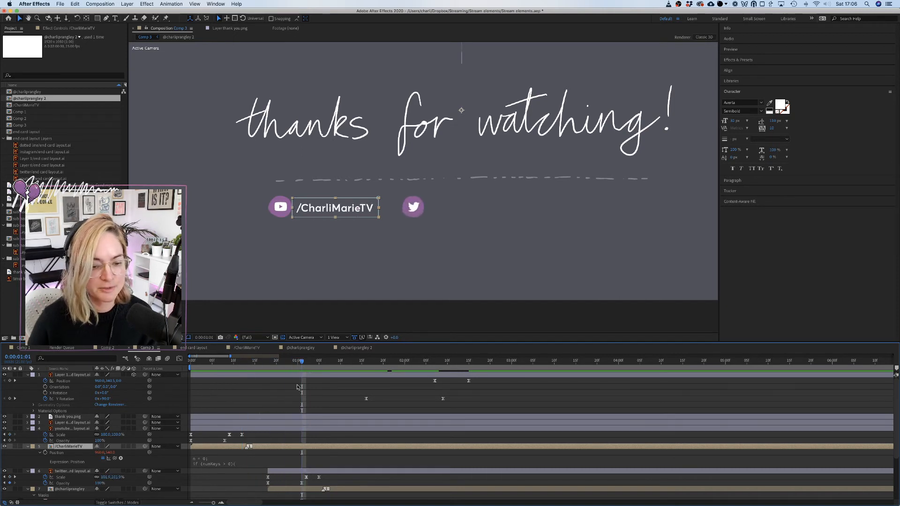
Open the YouTube handle's precomp, add the copied bounce expression to its text layer's keyframed Position, and preview the motion.
{"action": "left_click", "coordinate": [247, 347]}
{"action": "left_click", "coordinate": [70, 376]}
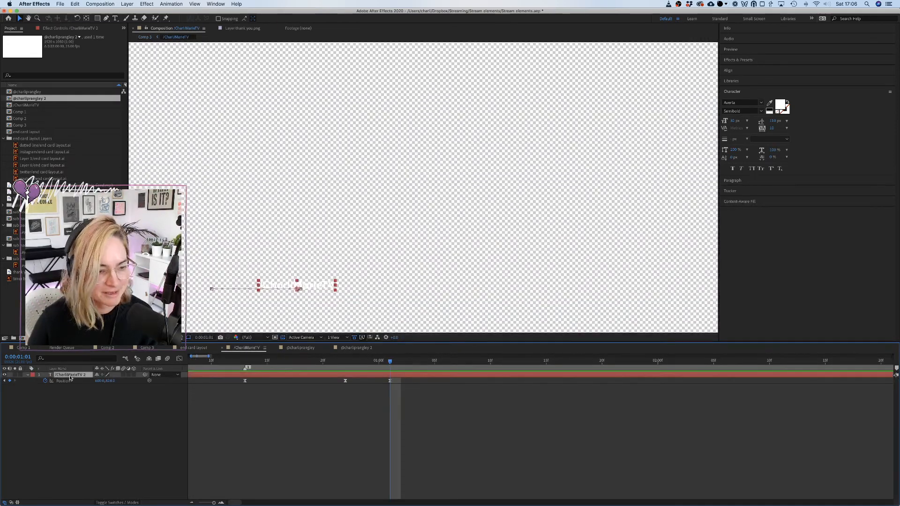
{"action": "left_click", "coordinate": [46, 382], "text": "alt"}
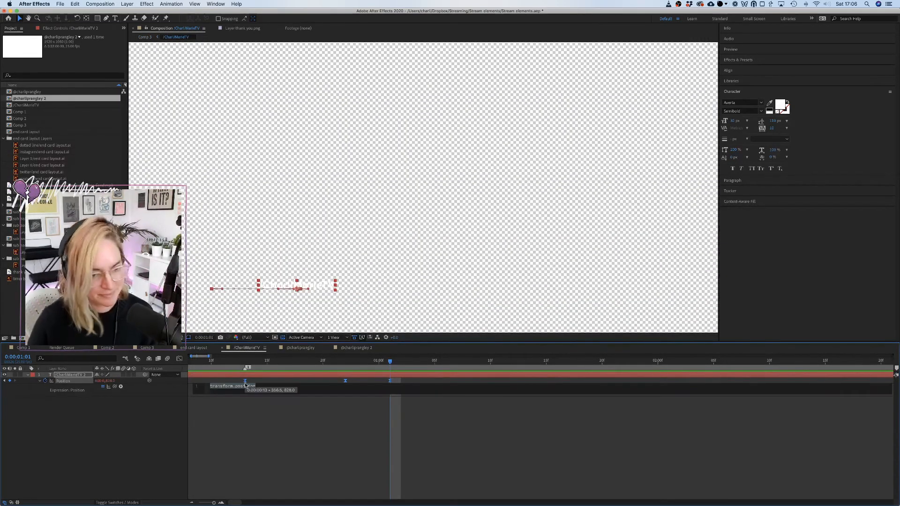
{"action": "key", "text": "super+v"}
{"action": "left_click", "coordinate": [267, 423]}
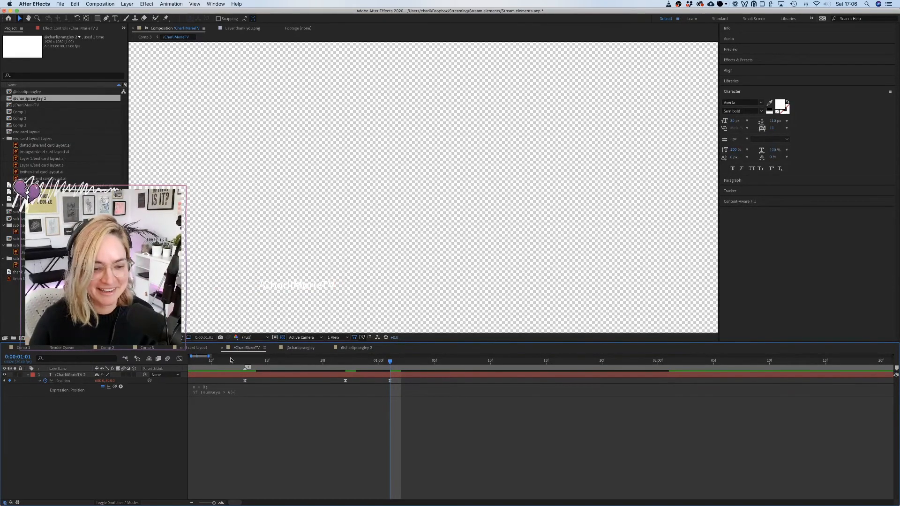
{"action": "left_click_drag", "start_coordinate": [232, 361], "coordinate": [285, 361]}
{"action": "key", "text": "space"}
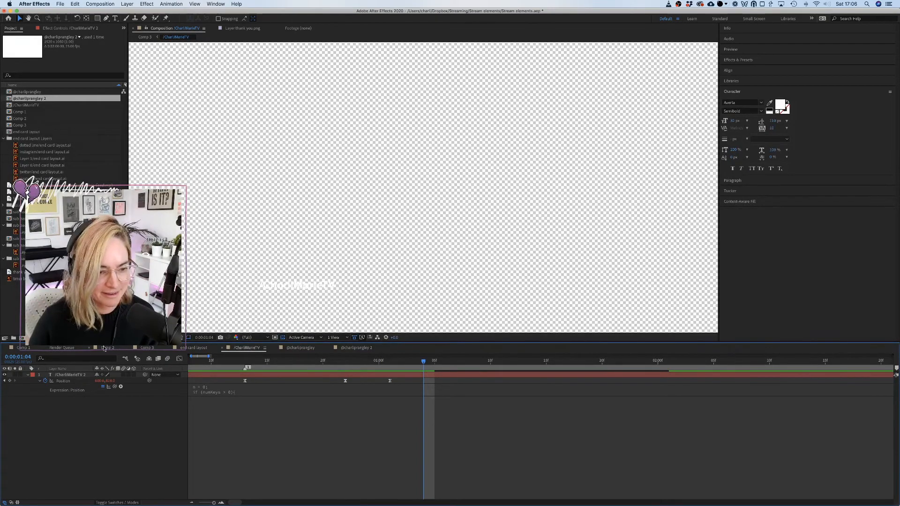
Return to Comp 3, scrub through the YouTube handle's entrance, and preview the end card from 0:00:00:00.
{"action": "left_click", "coordinate": [145, 348]}
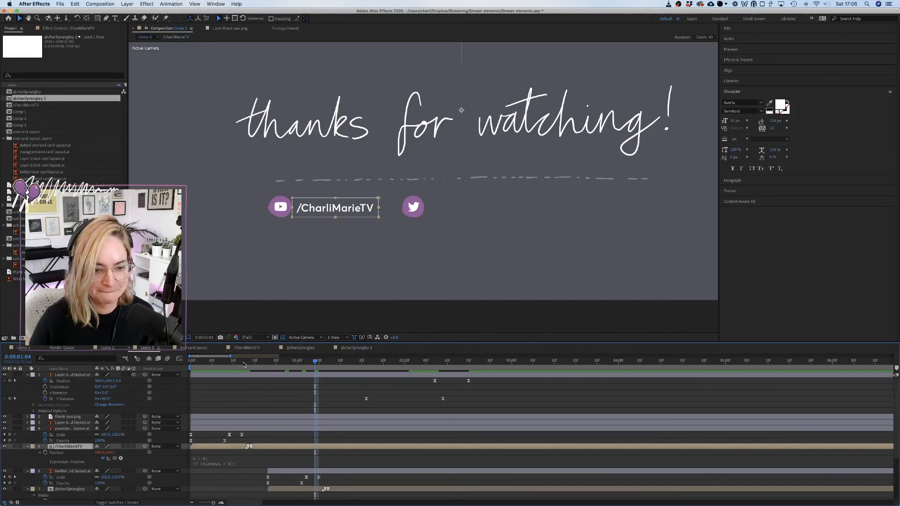
{"action": "left_click_drag", "start_coordinate": [243, 363], "coordinate": [308, 380]}
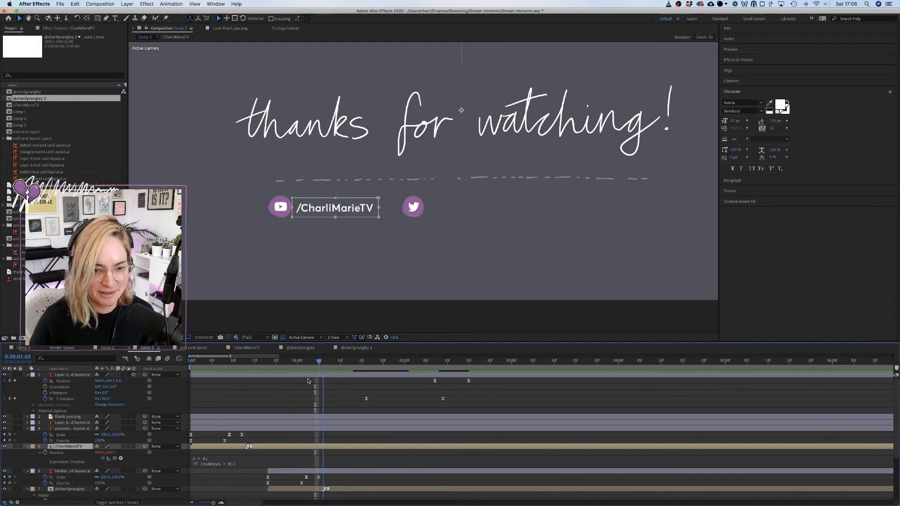
{"action": "key", "text": "Home"}
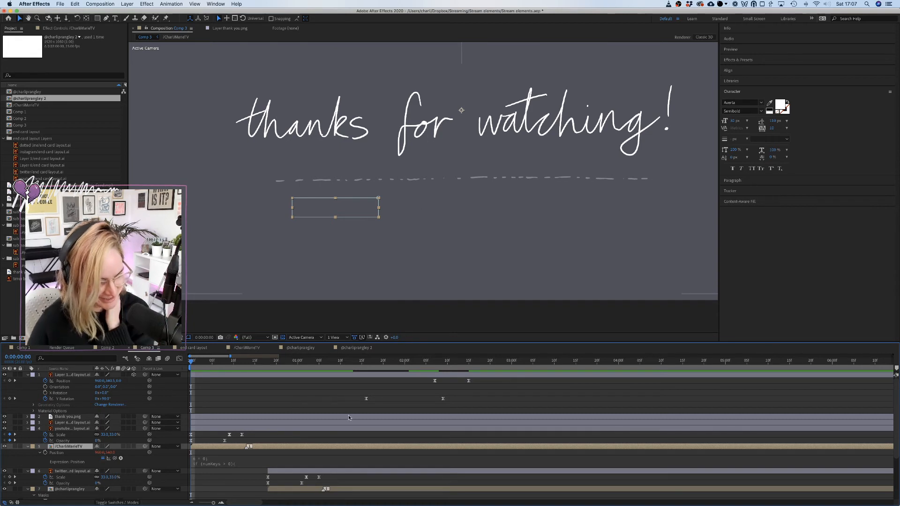
{"action": "left_click", "coordinate": [369, 441]}
{"action": "key", "text": "space"}
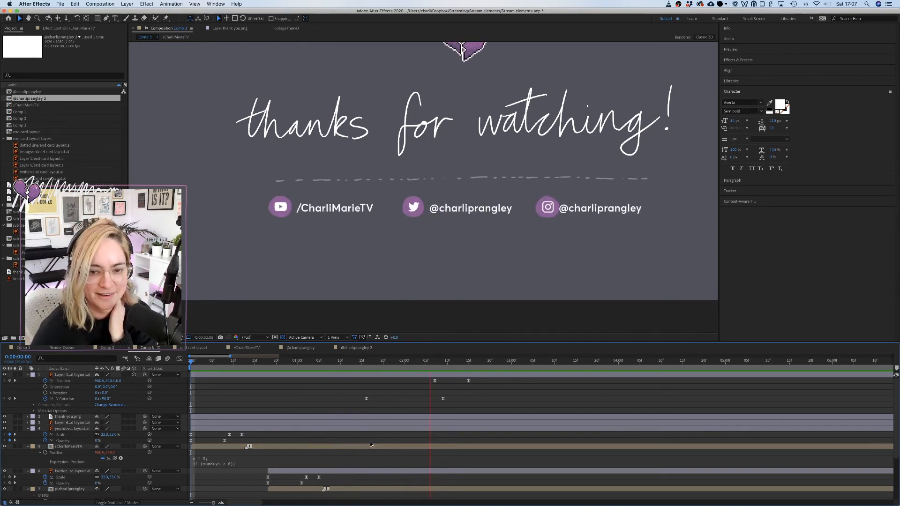
{"action": "left_click", "coordinate": [225, 361]}
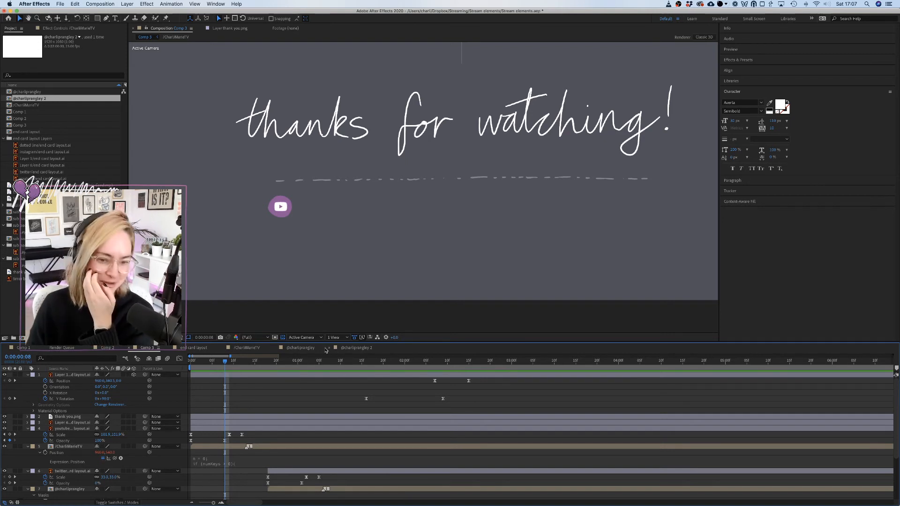
Delete the middle Position keyframe at 0:00:00:22 from the YouTube handle's text in its precomp, then return to Comp 3.
{"action": "left_click", "coordinate": [247, 349]}
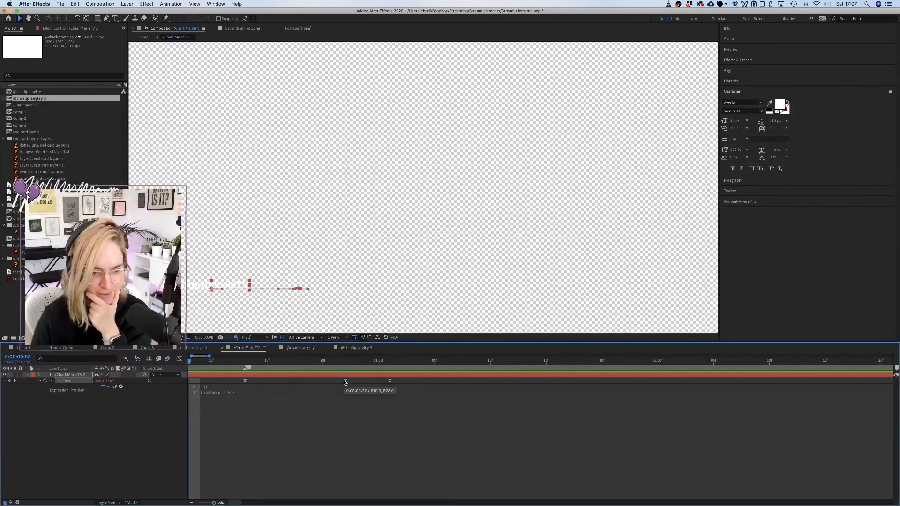
{"action": "key", "text": "Delete"}
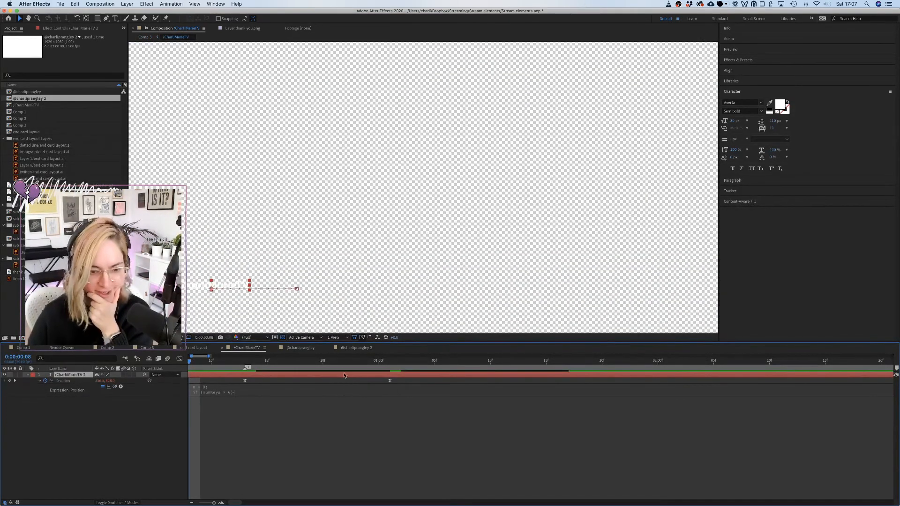
{"action": "left_click", "coordinate": [145, 348]}
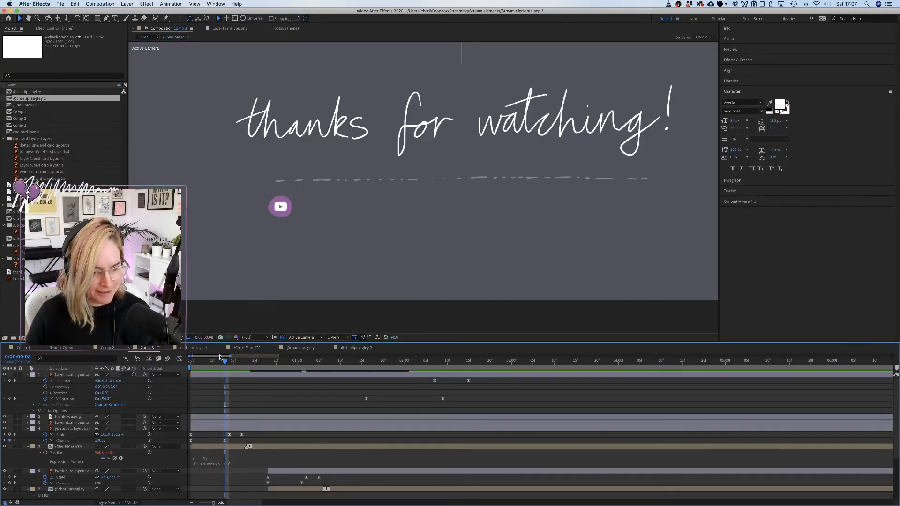
Preview the end card animation from the start to check the YouTube handle without its middle keyframe.
{"action": "left_click_drag", "start_coordinate": [220, 358], "coordinate": [187, 361]}
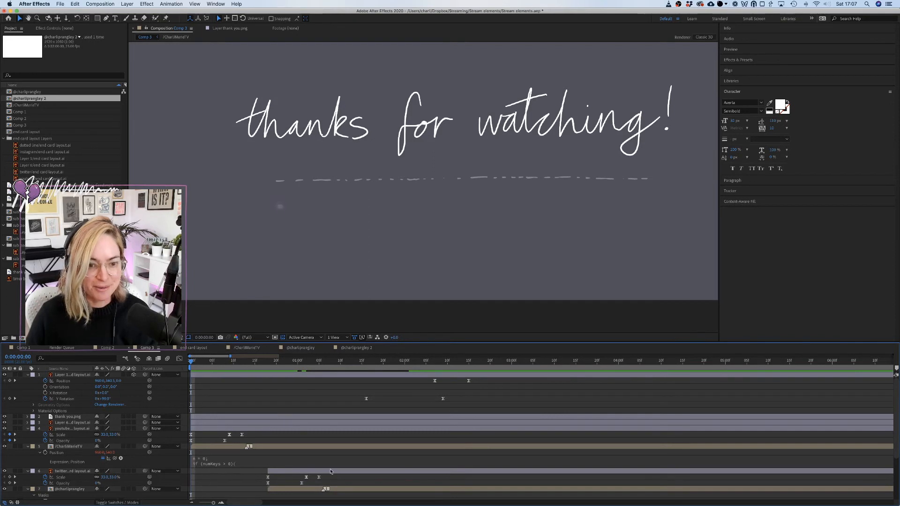
{"action": "key", "text": "space"}
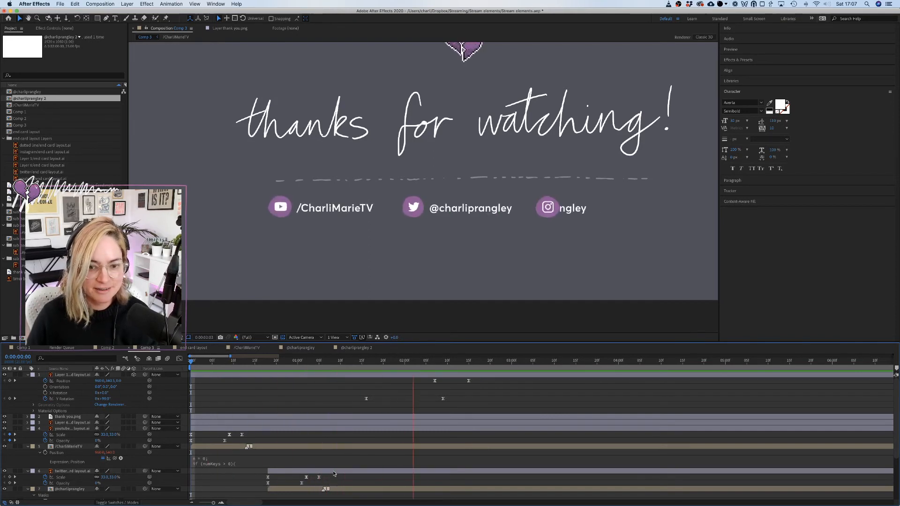
{"action": "key", "text": "space"}
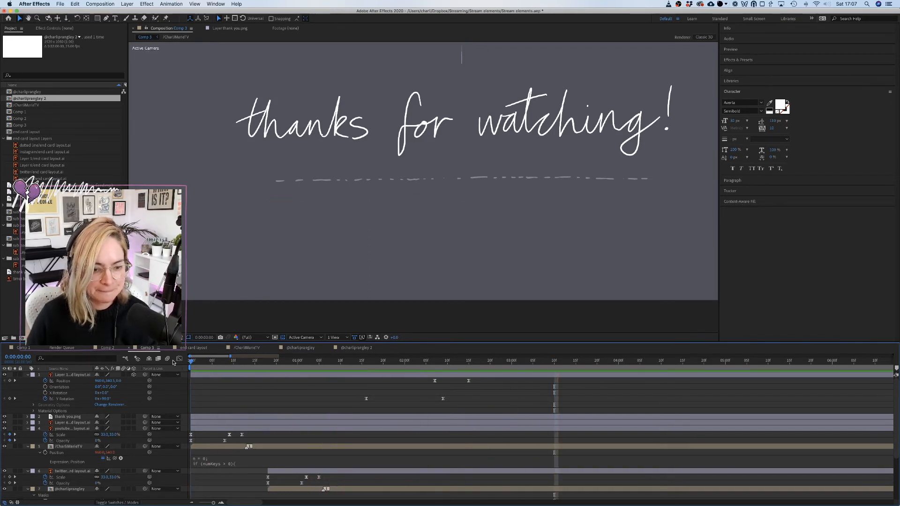
{"action": "key", "text": "space"}
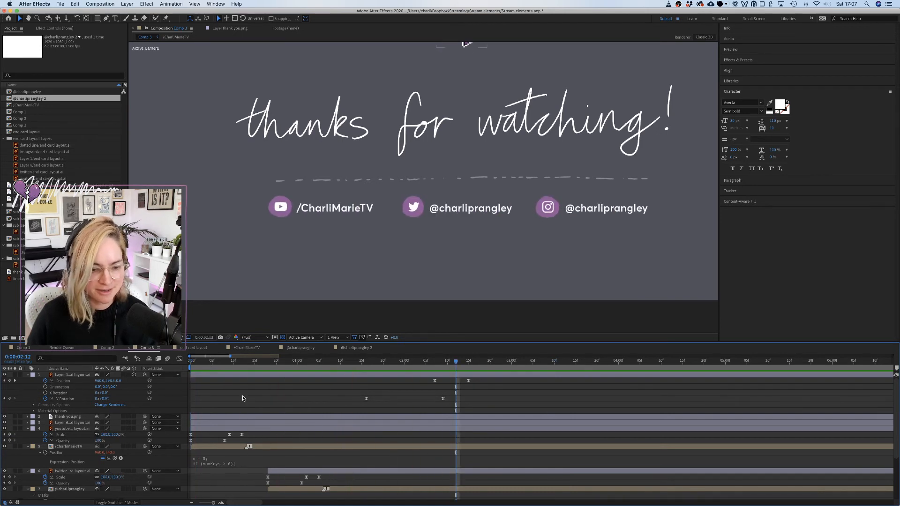
Open the Twitter handle's precomp and delete the middle Position keyframe of its text layer.
{"action": "left_click", "coordinate": [295, 489]}
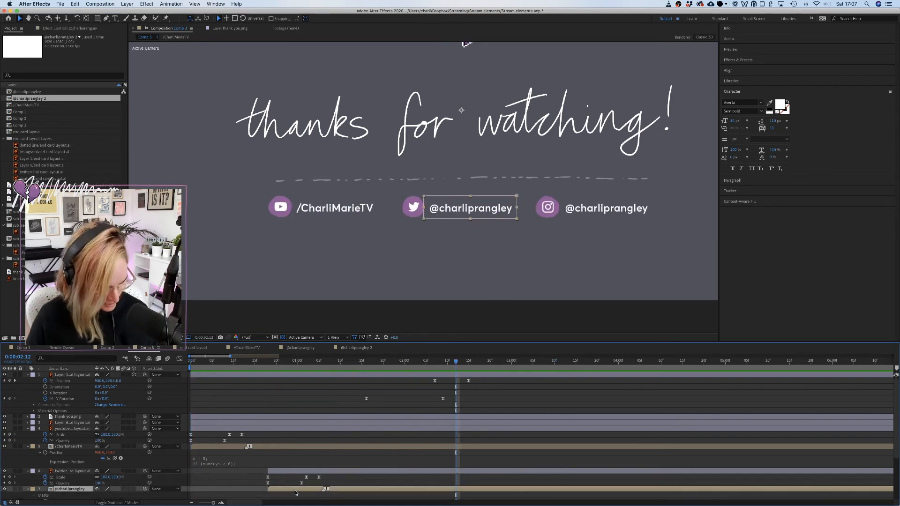
{"action": "double_click", "coordinate": [295, 489]}
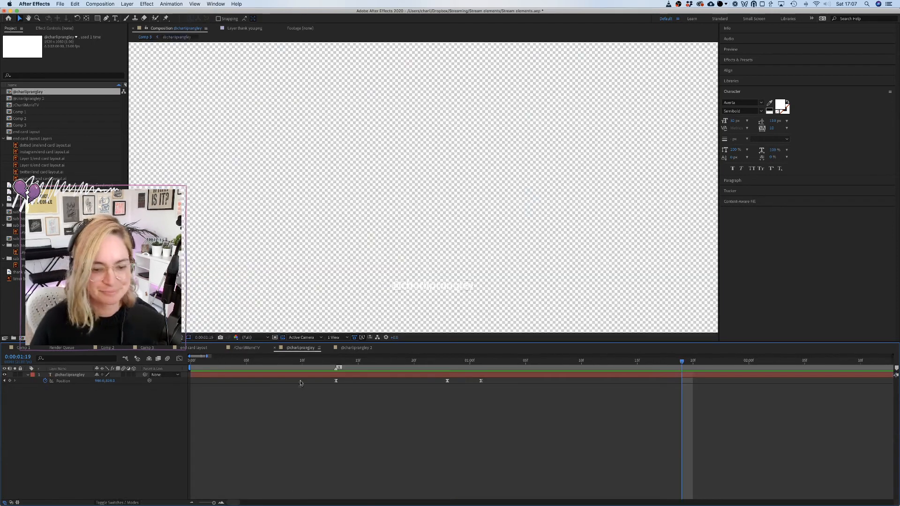
{"action": "left_click", "coordinate": [447, 380]}
{"action": "key", "text": "Delete"}
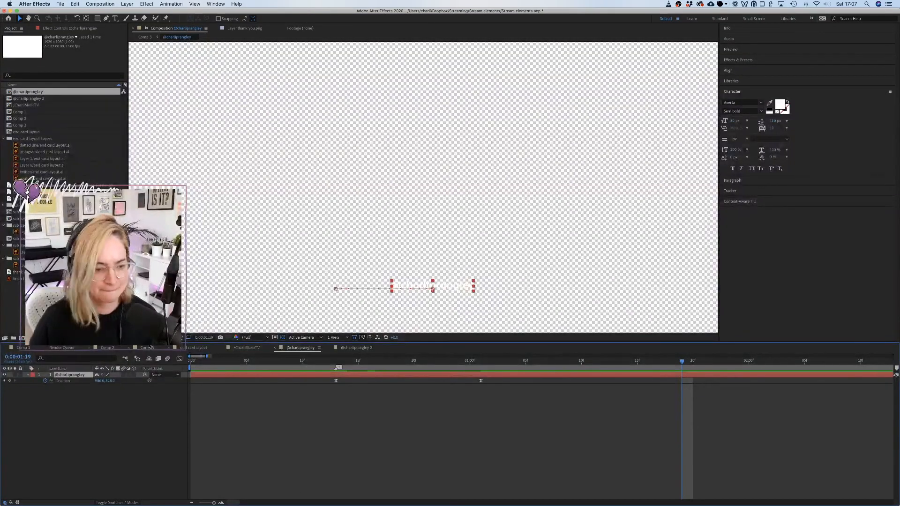
Add the copied bounce expression to the Position of the Twitter handle's text layer and view its full code.
{"action": "left_click", "coordinate": [46, 382], "text": "alt"}
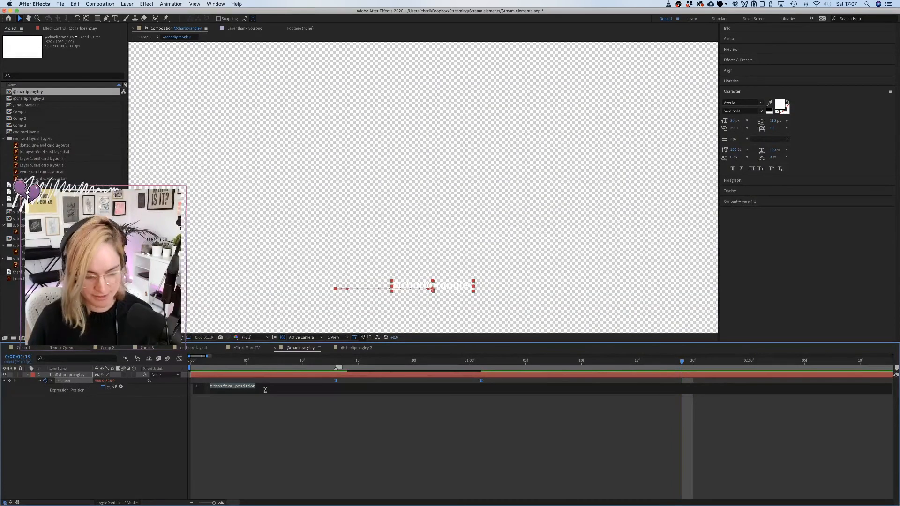
{"action": "key", "text": "super+v"}
{"action": "left_click", "coordinate": [331, 445]}
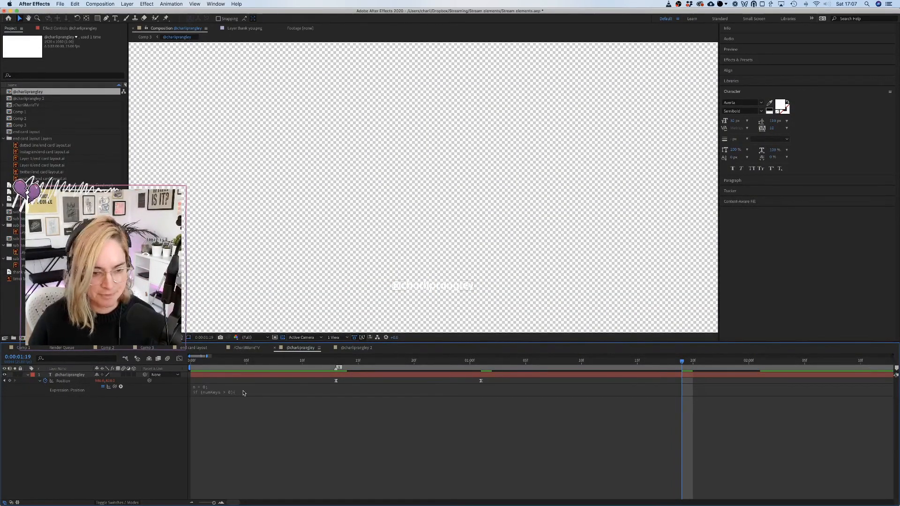
{"action": "left_click", "coordinate": [221, 392]}
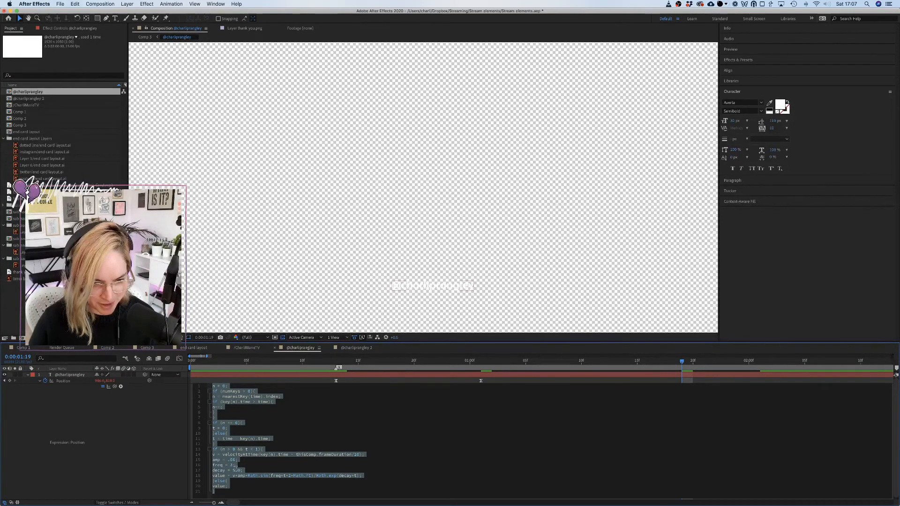
{"action": "left_click", "coordinate": [168, 442]}
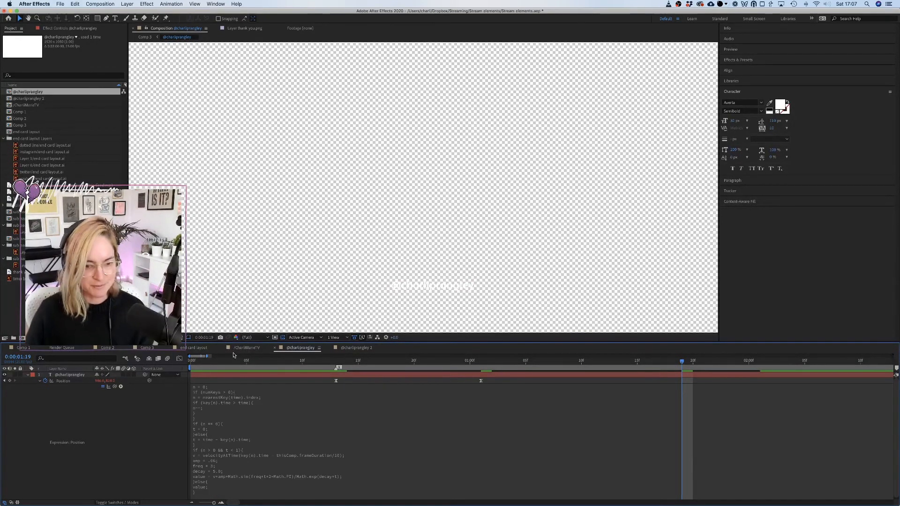
In the Instagram handle's precomp, paste the bounce expression onto the text layer's Position and delete the middle Position keyframe.
{"action": "left_click", "coordinate": [357, 347]}
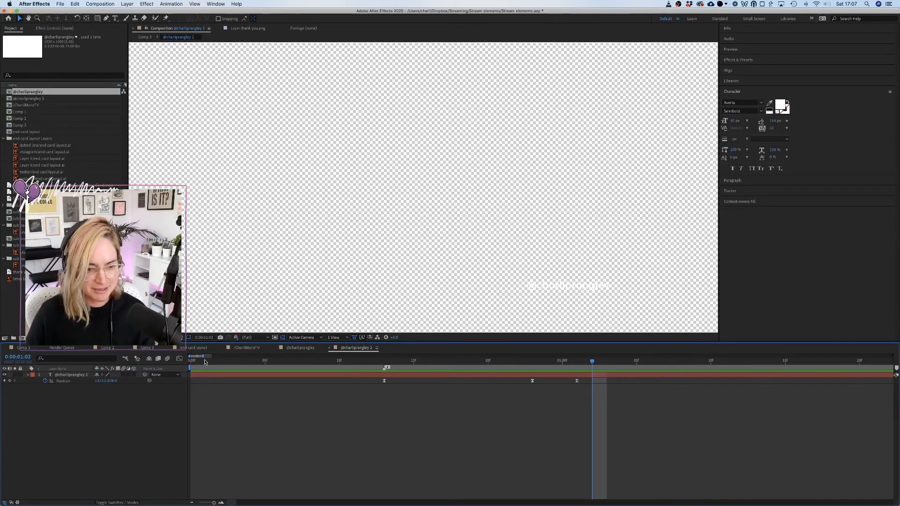
{"action": "left_click", "coordinate": [46, 380], "text": "alt"}
{"action": "key", "text": "super+v"}
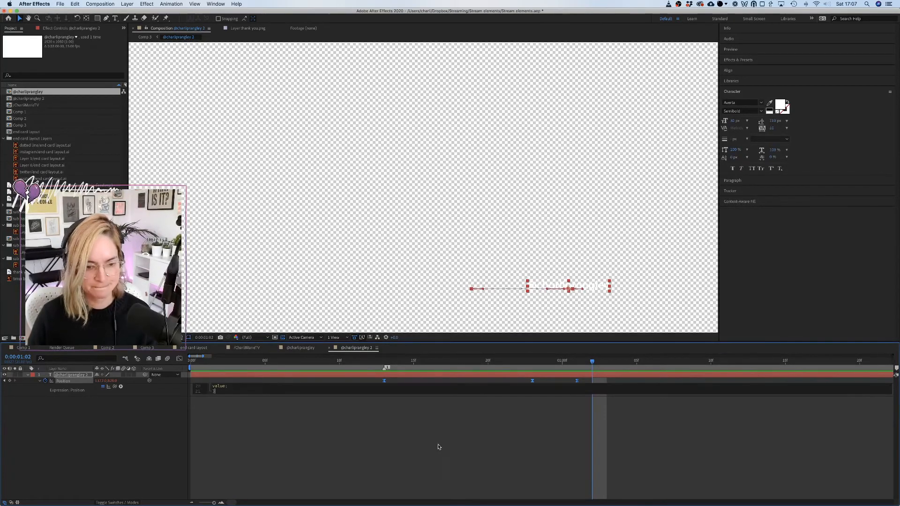
{"action": "left_click", "coordinate": [459, 444]}
{"action": "left_click", "coordinate": [532, 382]}
{"action": "key", "text": "Delete"}
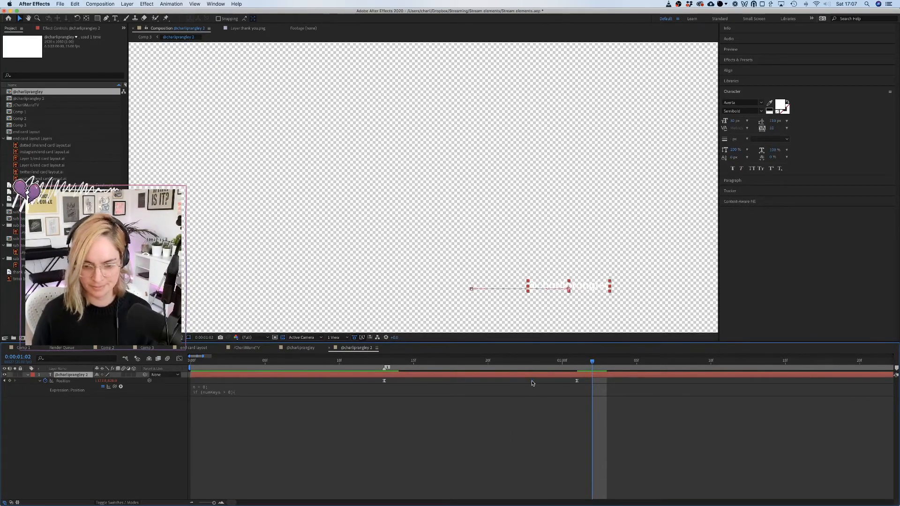
Return to Comp 3 and preview the end card from 0:00:00:00 to check the Twitter and Instagram handles' bounce.
{"action": "left_click", "coordinate": [149, 348]}
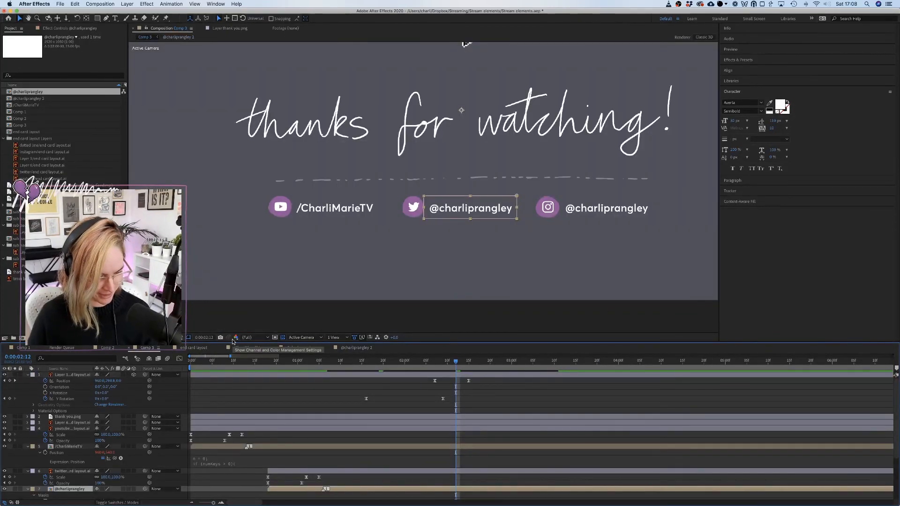
{"action": "key", "text": "Home"}
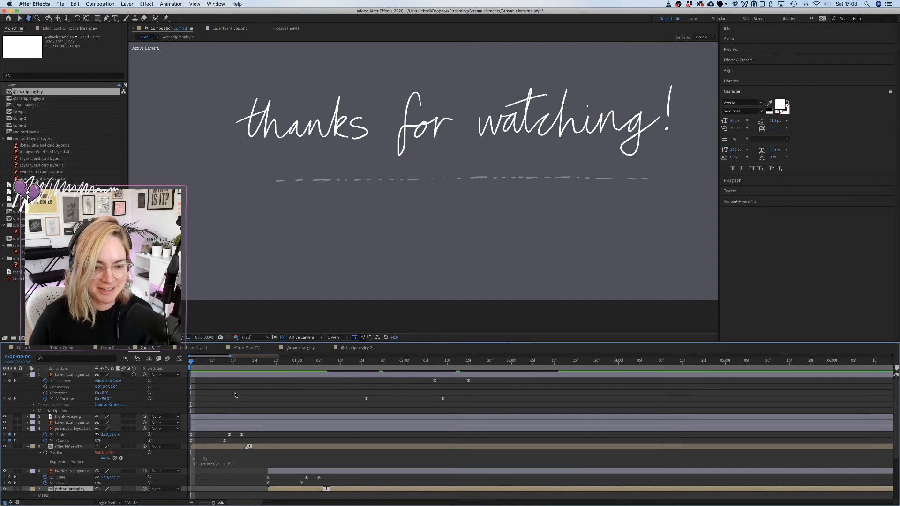
{"action": "key", "text": "space"}
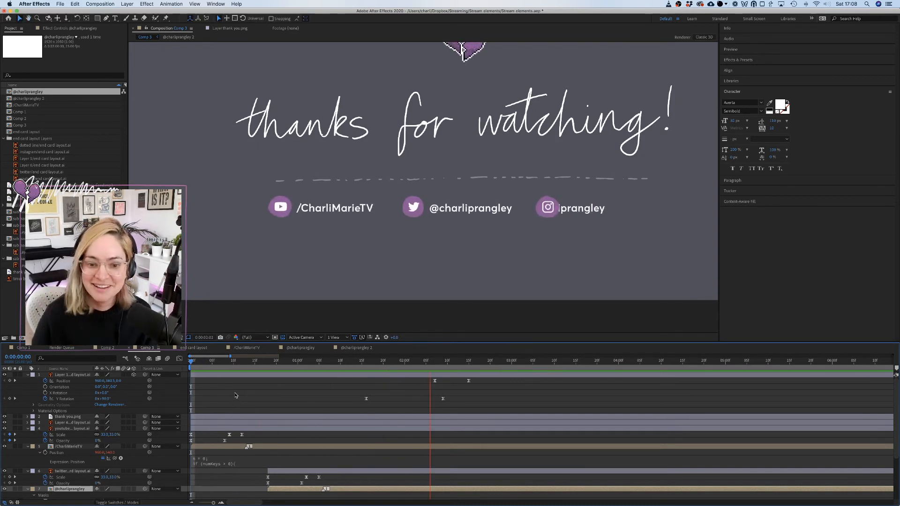
{"action": "key", "text": "space"}
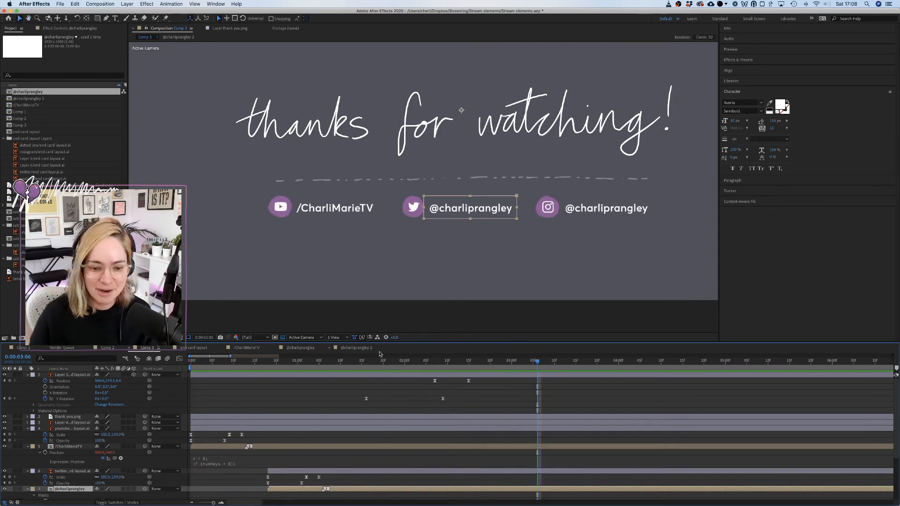
Adjust the amp value in the bounce expression on the Position of the Instagram handle's text layer in its precomp.
{"action": "left_click", "coordinate": [356, 347]}
{"action": "left_click", "coordinate": [214, 392]}
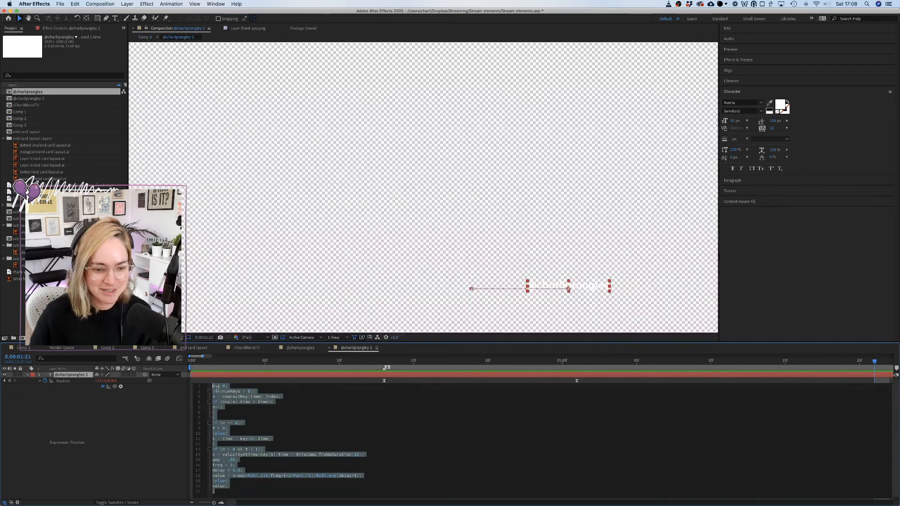
{"action": "left_click", "coordinate": [286, 423]}
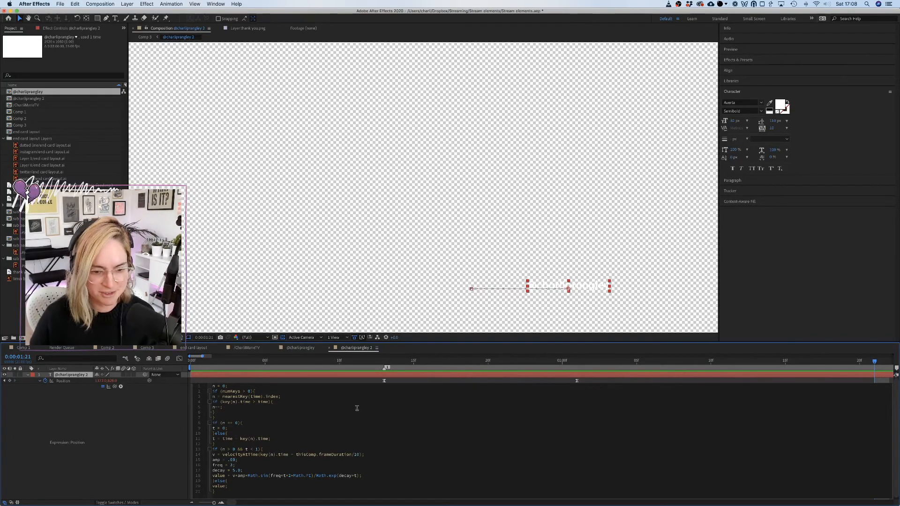
{"action": "left_click", "coordinate": [421, 355]}
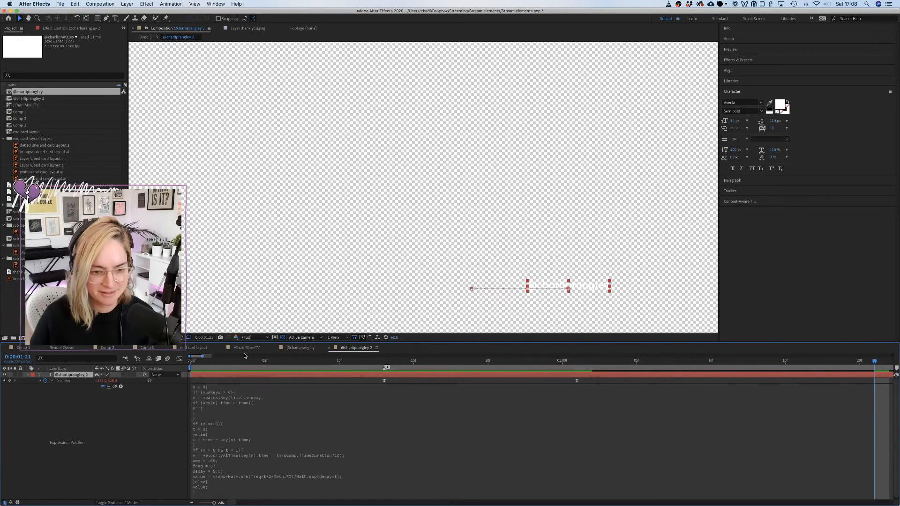
Return to Comp 3 and preview the Instagram handle's bounce from 0:00:02:05, then both handles from 0:00:01:07.
{"action": "left_click", "coordinate": [150, 349]}
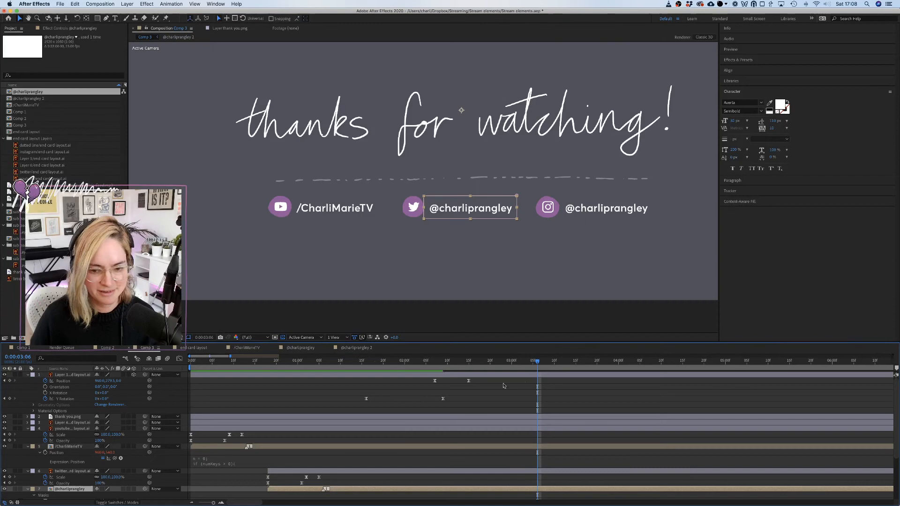
{"action": "left_click", "coordinate": [425, 365]}
{"action": "key", "text": "space"}
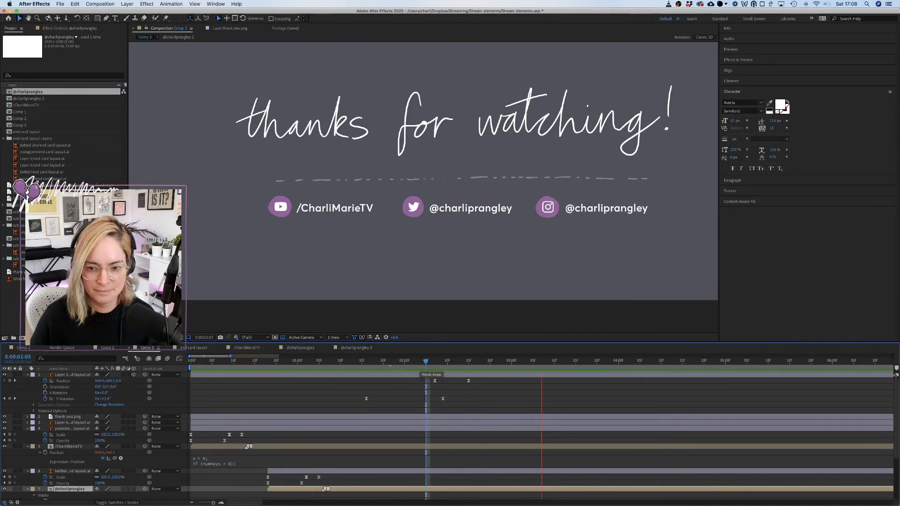
{"action": "key", "text": "space"}
{"action": "left_click", "coordinate": [329, 360]}
{"action": "key", "text": "space"}
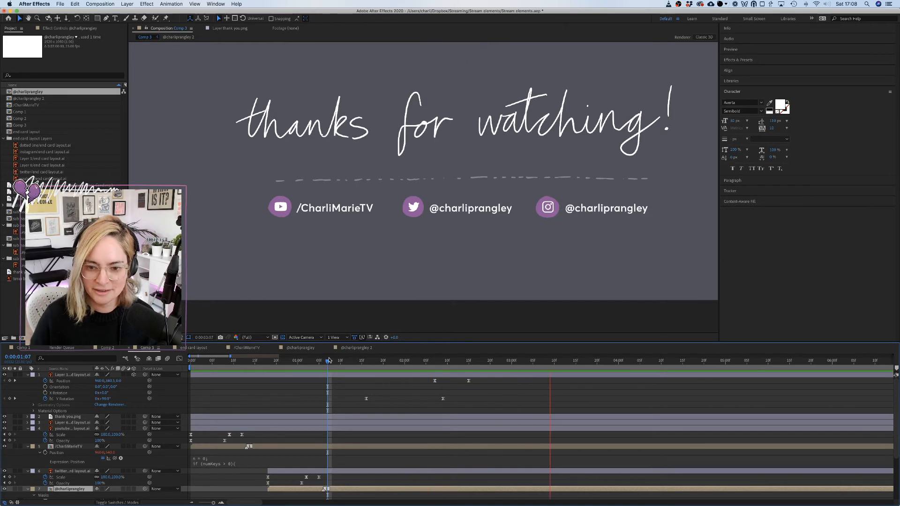
Set decay to 6.0 in the bounce expression on the Instagram handle's text Position in its precomp.
{"action": "left_click", "coordinate": [358, 348]}
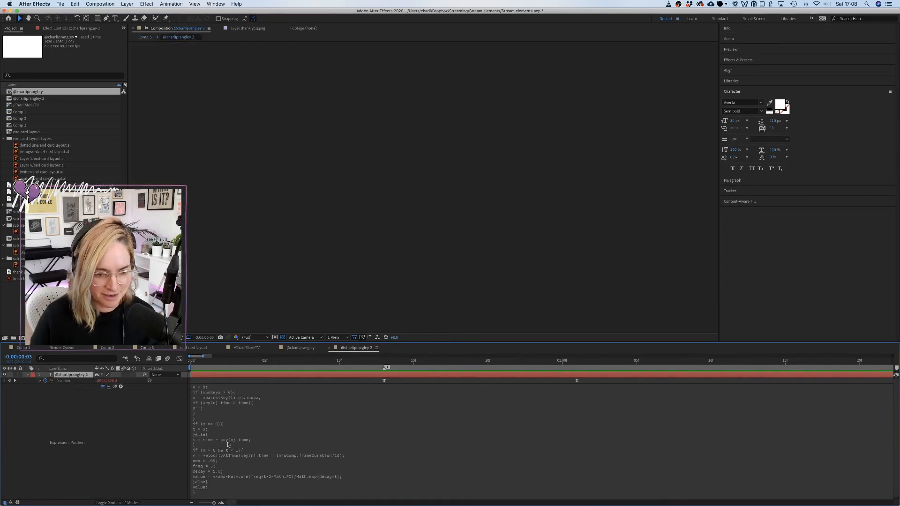
{"action": "left_click", "coordinate": [213, 470]}
{"action": "left_click", "coordinate": [233, 465]}
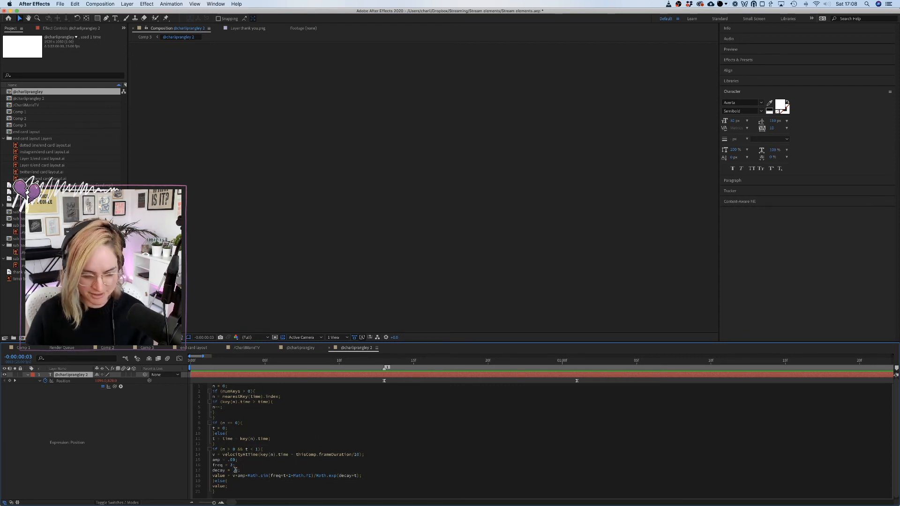
{"action": "type", "text": "6.0"}
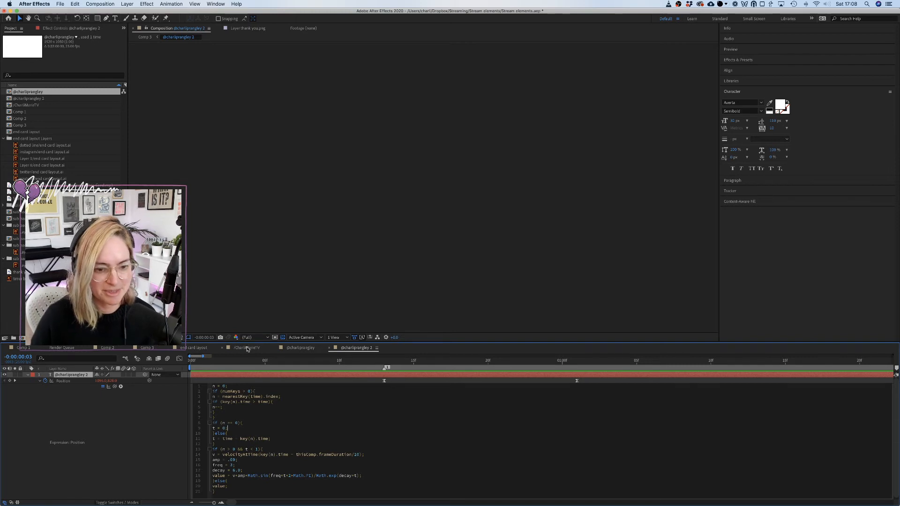
Return to Comp 3 and preview the handles' entrances from 0:00:01:04, then again from 0:00:00:20.
{"action": "left_click", "coordinate": [146, 347]}
{"action": "left_click", "coordinate": [323, 367]}
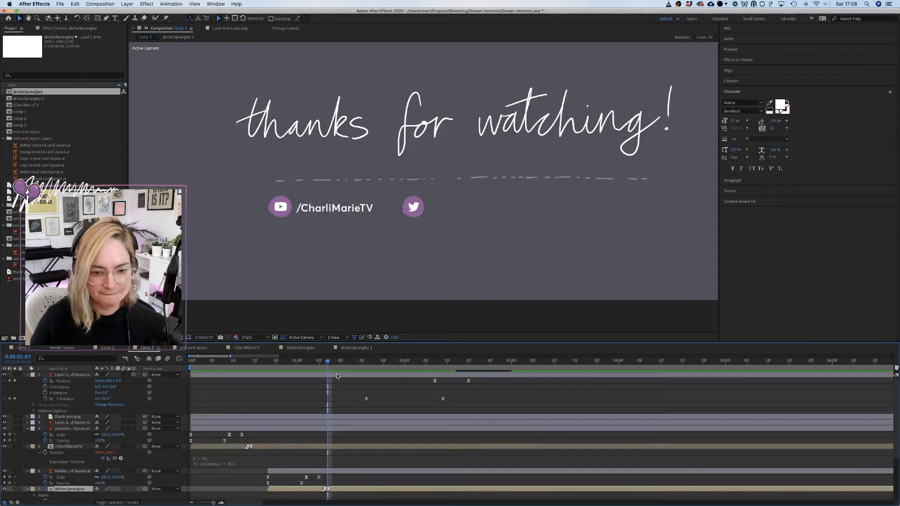
{"action": "left_click", "coordinate": [315, 363]}
{"action": "key", "text": "space"}
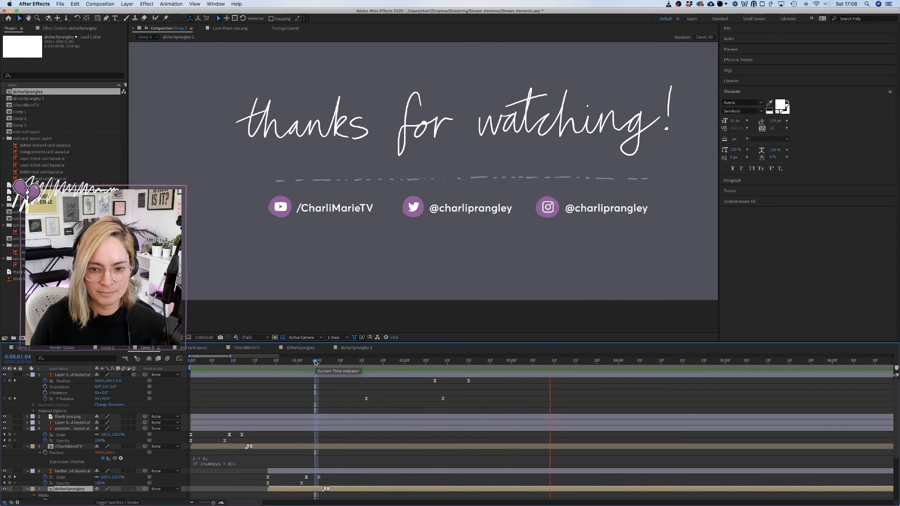
{"action": "left_click_drag", "start_coordinate": [315, 363], "coordinate": [275, 362]}
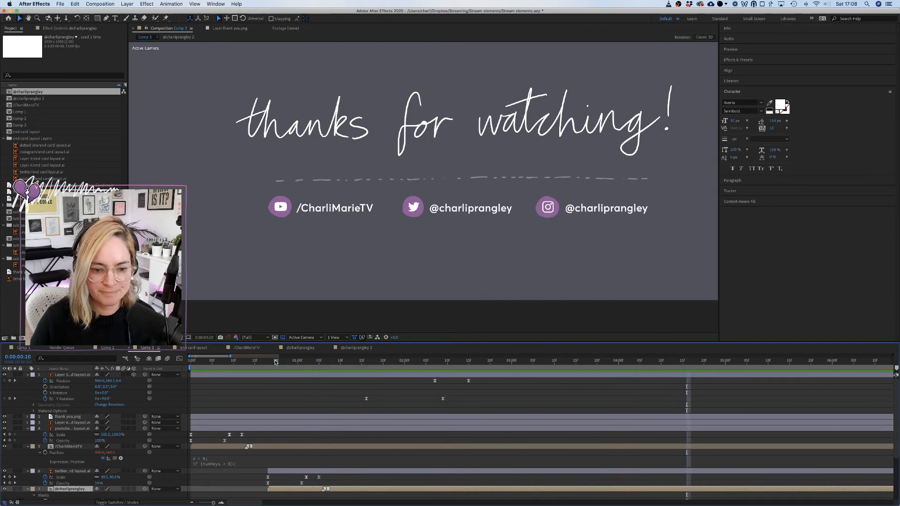
{"action": "key", "text": "space"}
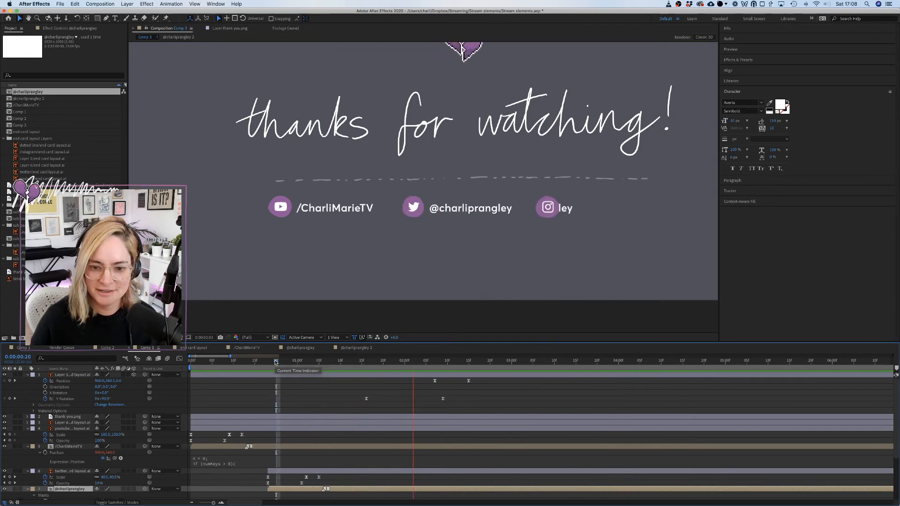
{"action": "key", "text": "space"}
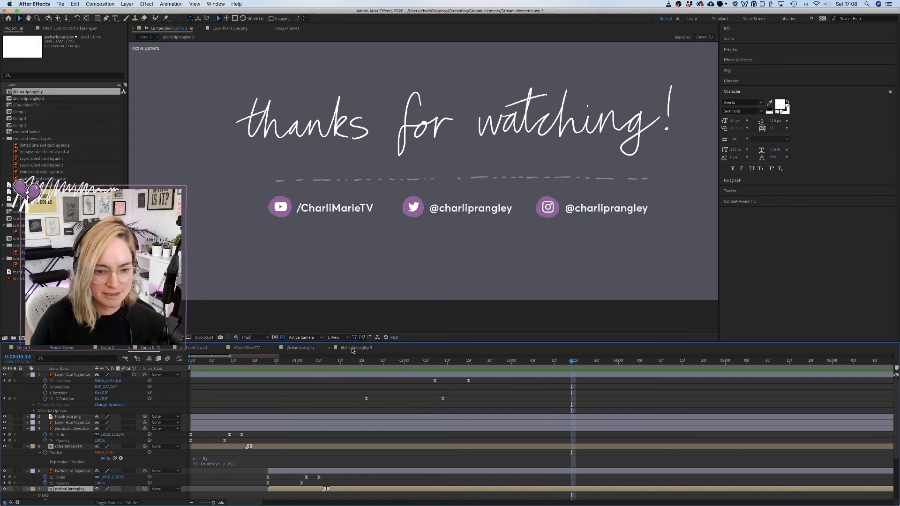
In the Twitter handle's precomp, match its bounce expression to the Instagram handle's amp value and set decay to 6.0.
{"action": "left_click", "coordinate": [301, 349]}
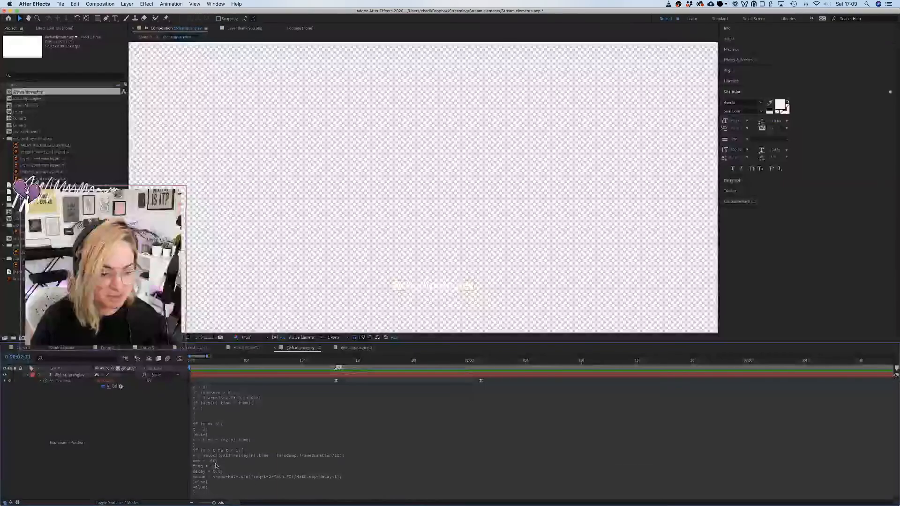
{"action": "left_click", "coordinate": [235, 461]}
{"action": "left_click", "coordinate": [235, 460]}
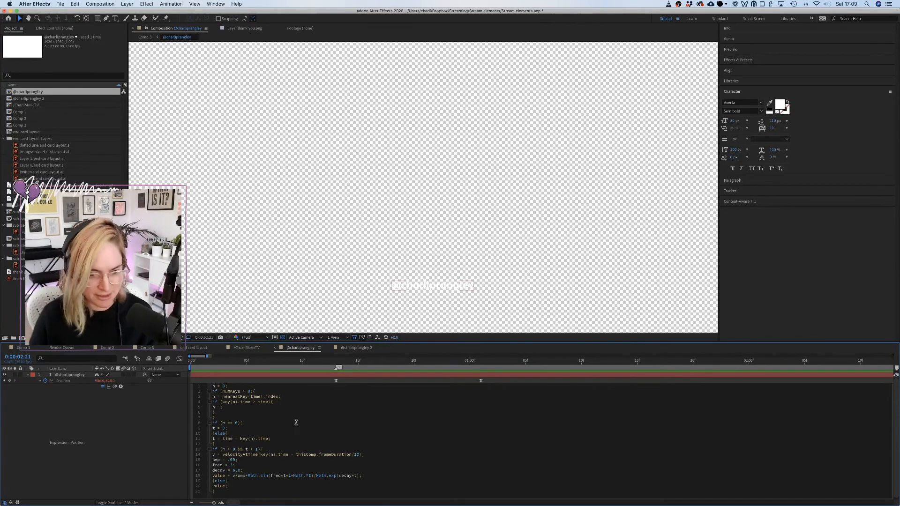
{"action": "left_click", "coordinate": [379, 418]}
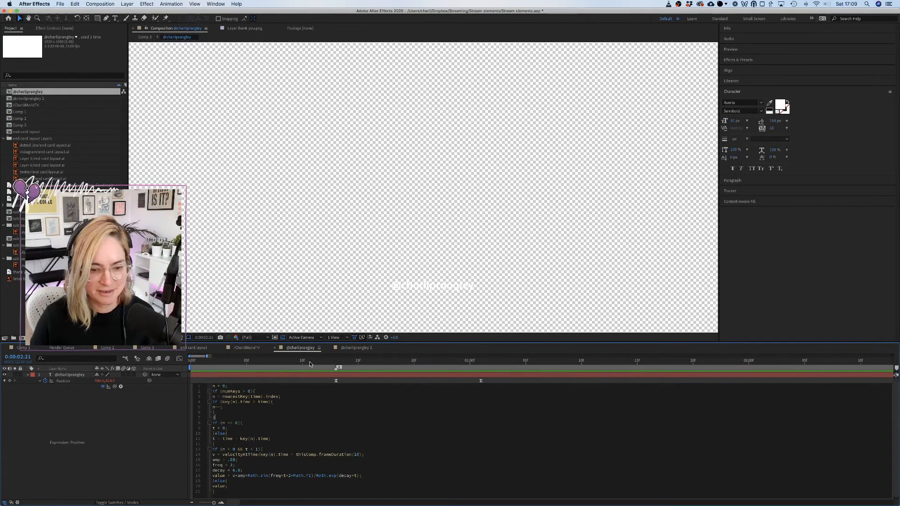
Move the Twitter handle text's last Position keyframe earlier to about 0:00:00:21, then return to Comp 3.
{"action": "left_click", "coordinate": [421, 382]}
{"action": "left_click_drag", "start_coordinate": [481, 381], "coordinate": [425, 381]}
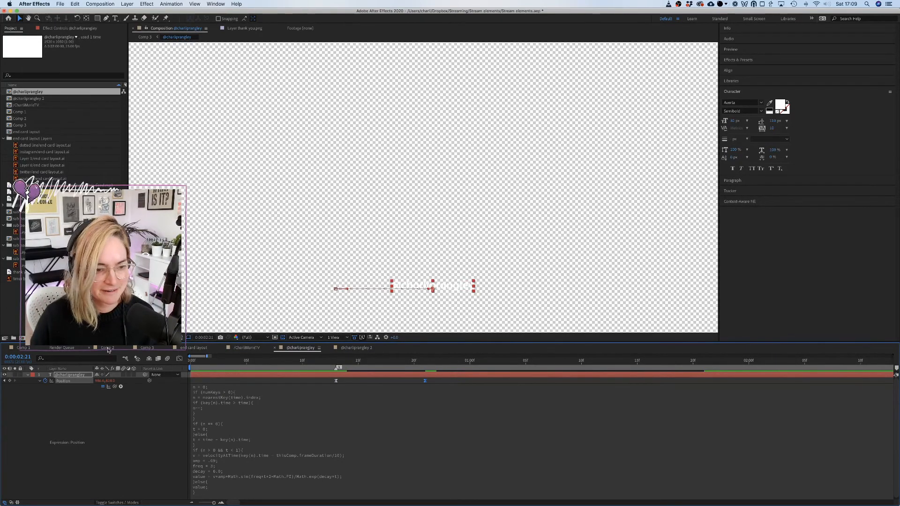
{"action": "left_click", "coordinate": [147, 347]}
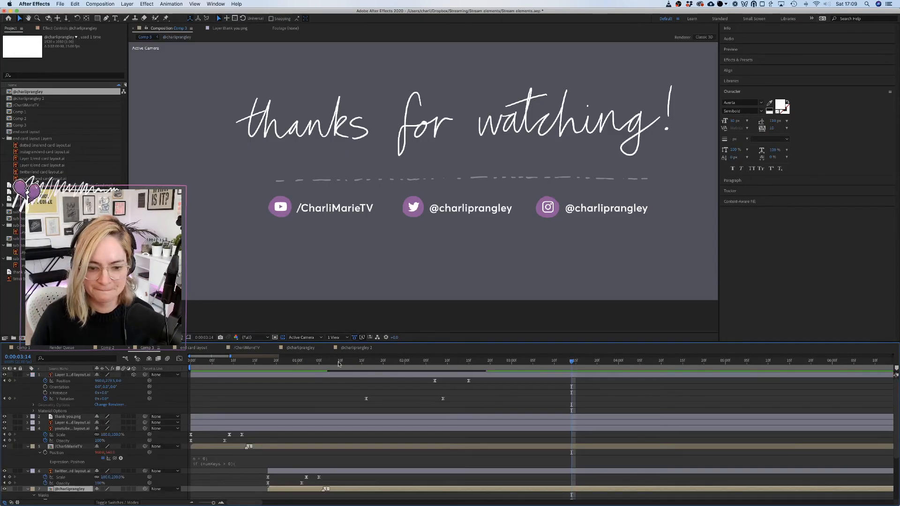
Preview the end card from 0:00:01:07 to check the Twitter handle's faster entrance.
{"action": "left_click", "coordinate": [388, 390]}
{"action": "key", "text": "space"}
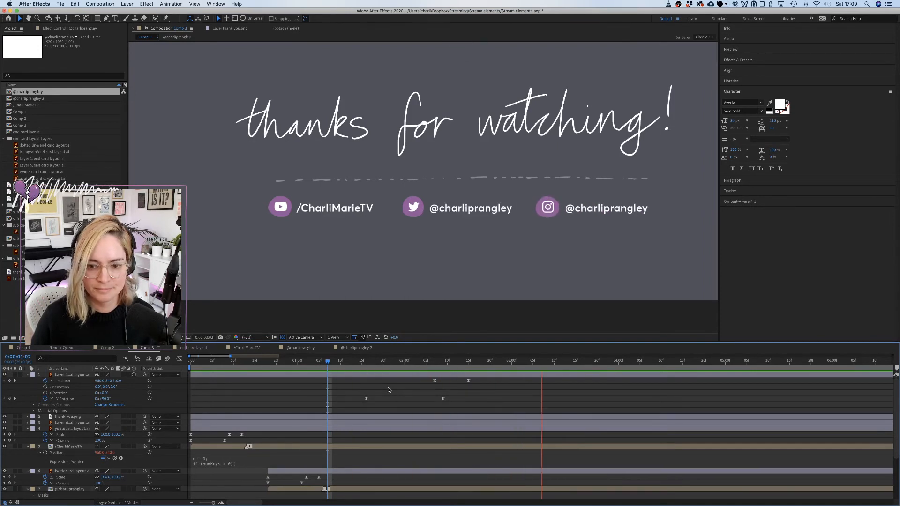
{"action": "key", "text": "space"}
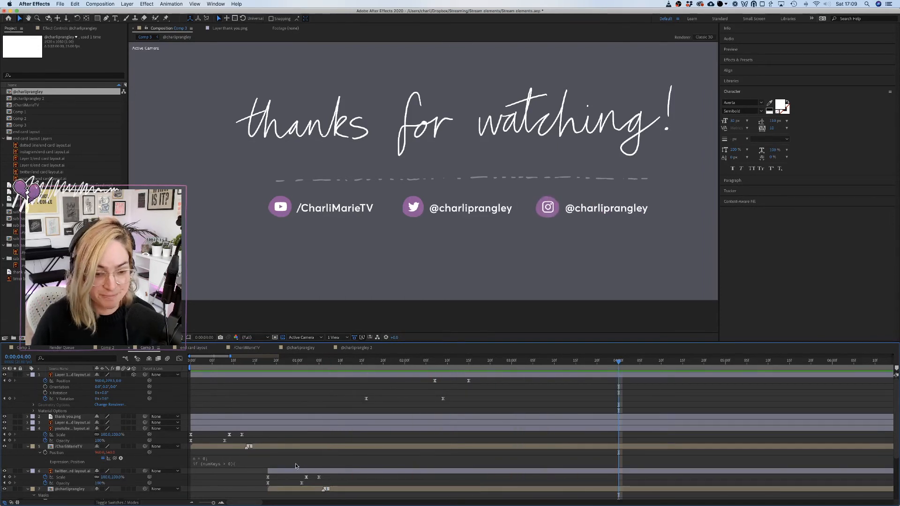
In the YouTube handle's precomp, set the Position bounce expression's amp to .09 and decay to 6.0.
{"action": "double_click", "coordinate": [280, 448]}
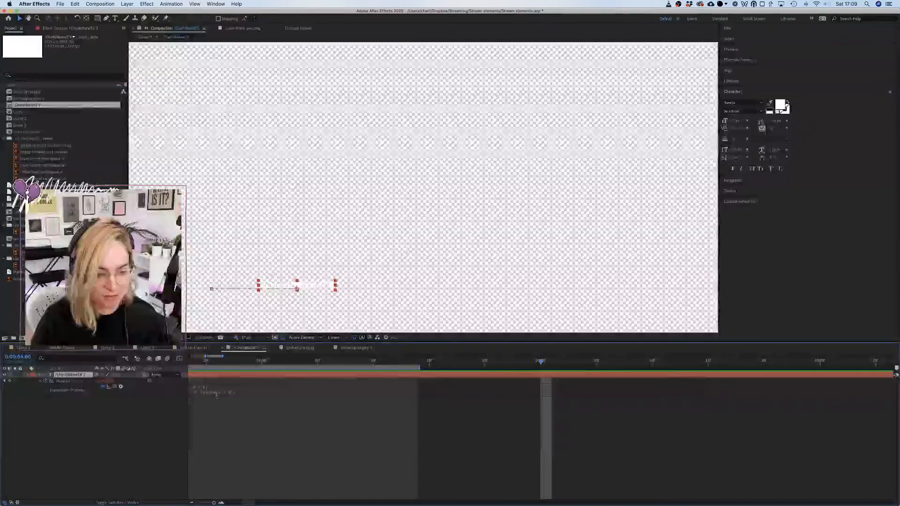
{"action": "left_click", "coordinate": [237, 394]}
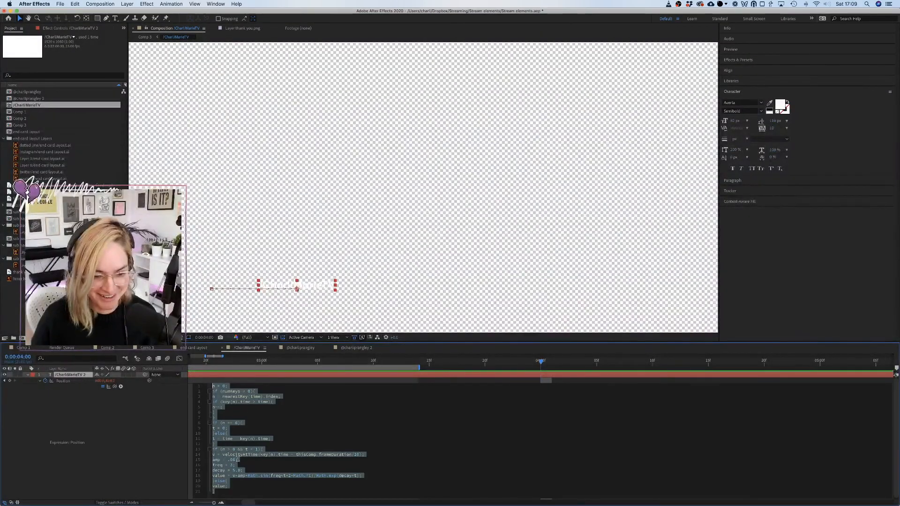
{"action": "left_click", "coordinate": [259, 460]}
{"action": "type", "text": "9"}
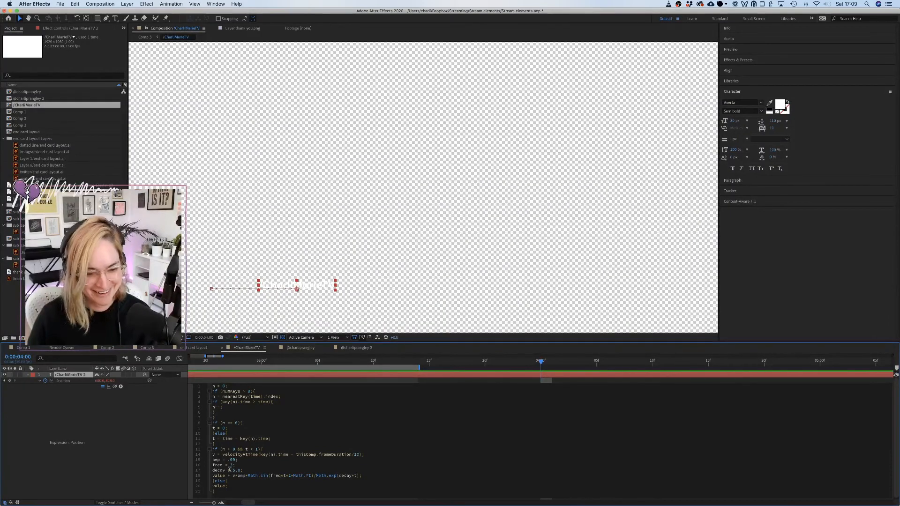
{"action": "key", "text": "BackSpace"}
{"action": "type", "text": "6"}
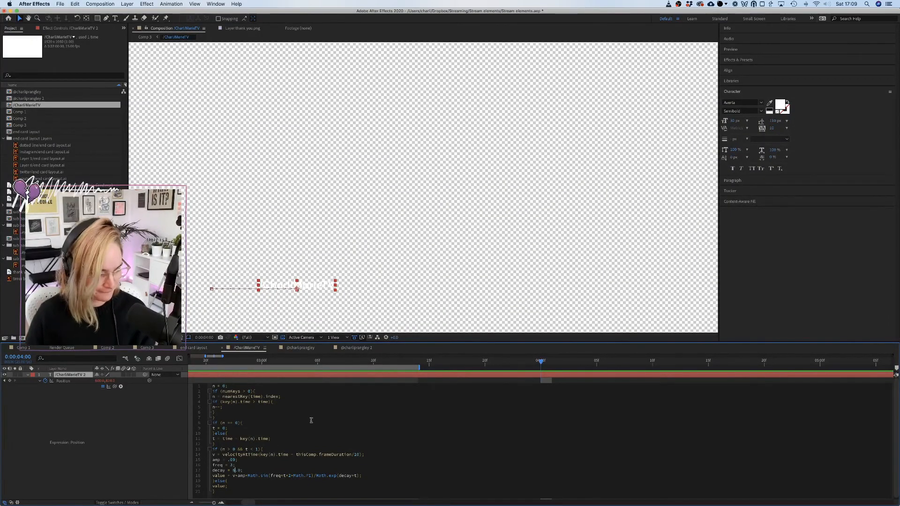
{"action": "left_click", "coordinate": [451, 369]}
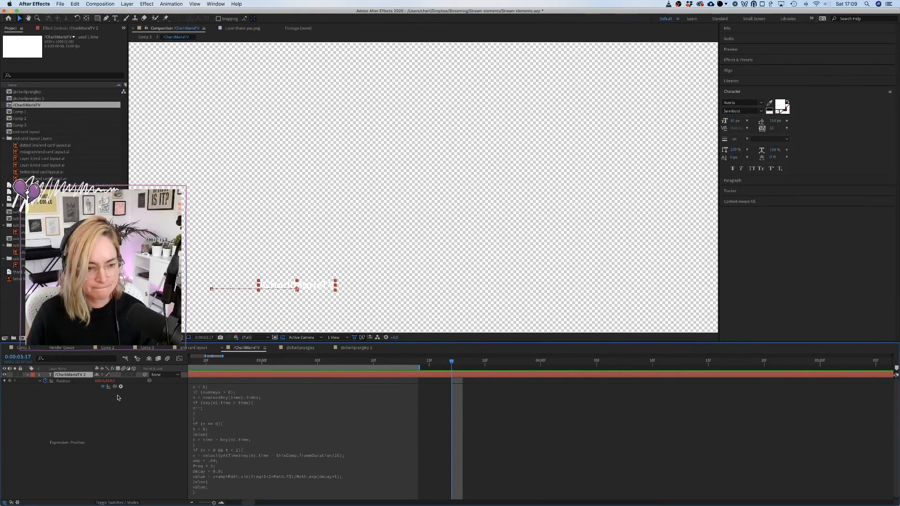
Move the YouTube handle text's last Position keyframe about three frames earlier.
{"action": "left_click", "coordinate": [161, 427]}
{"action": "left_click", "coordinate": [472, 375]}
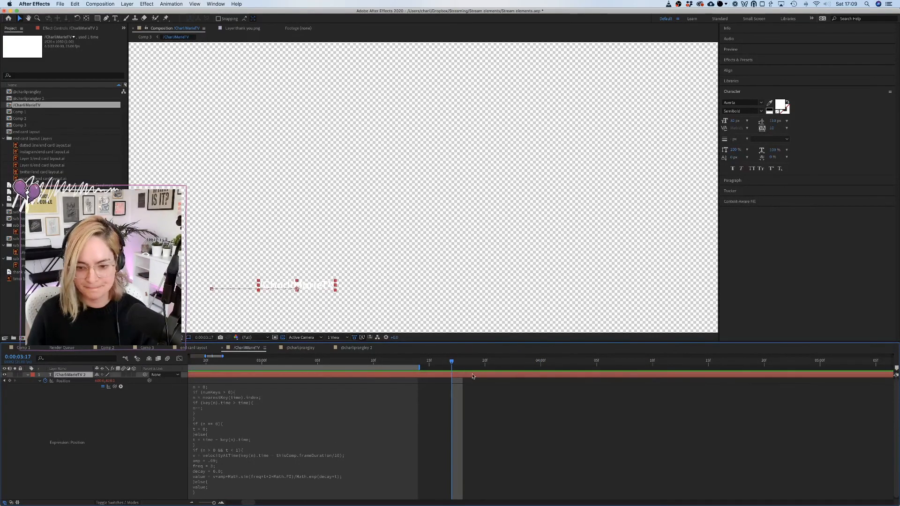
{"action": "scroll", "coordinate": [288, 392], "scroll_direction": "down", "scroll_amount": 10}
{"action": "scroll", "coordinate": [288, 392], "scroll_direction": "up", "scroll_amount": 10}
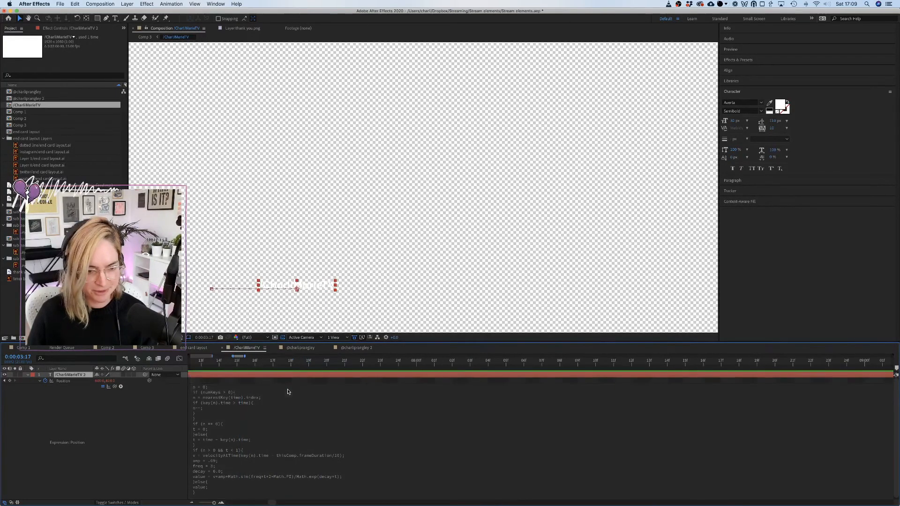
{"action": "scroll", "coordinate": [288, 392], "scroll_direction": "left", "scroll_amount": 5}
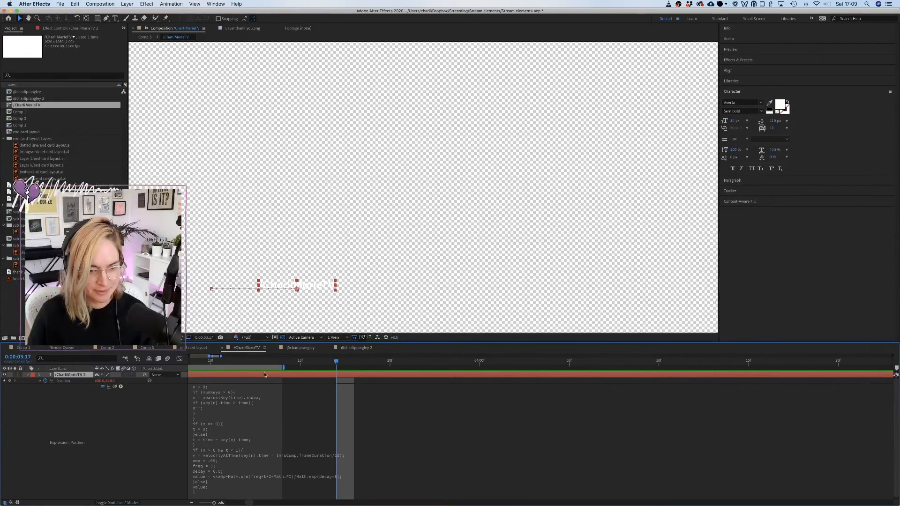
{"action": "scroll", "coordinate": [270, 390], "scroll_direction": "left", "scroll_amount": 6}
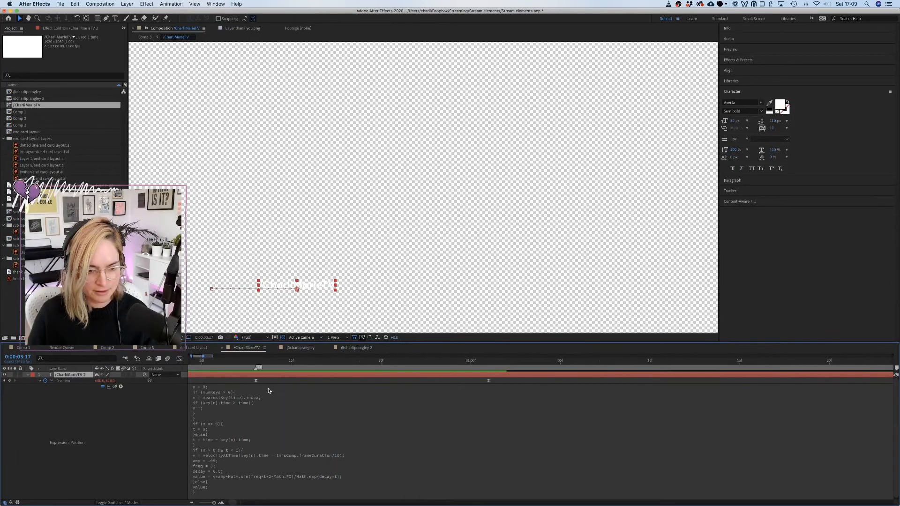
{"action": "left_click", "coordinate": [558, 381]}
{"action": "left_click_drag", "start_coordinate": [559, 381], "coordinate": [505, 380]}
Return to Comp 3 and preview the end card from the start.
{"action": "left_click", "coordinate": [144, 347]}
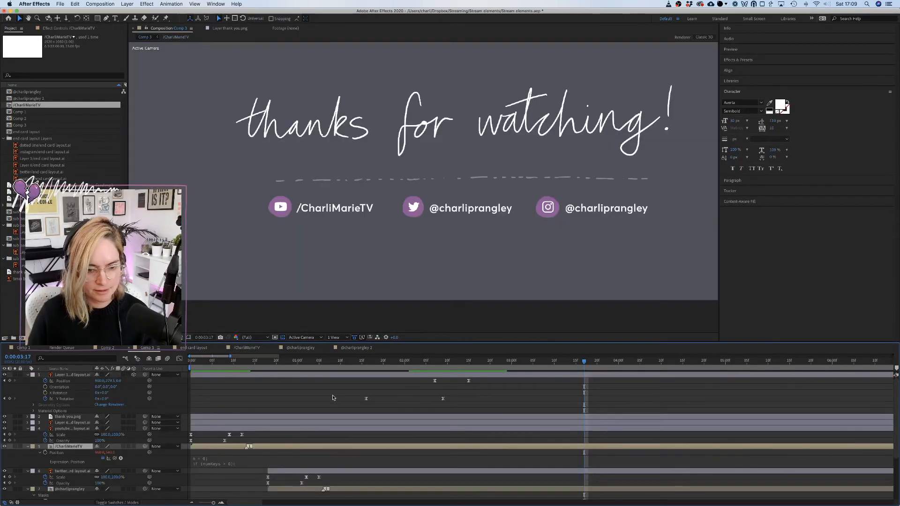
{"action": "key", "text": "space"}
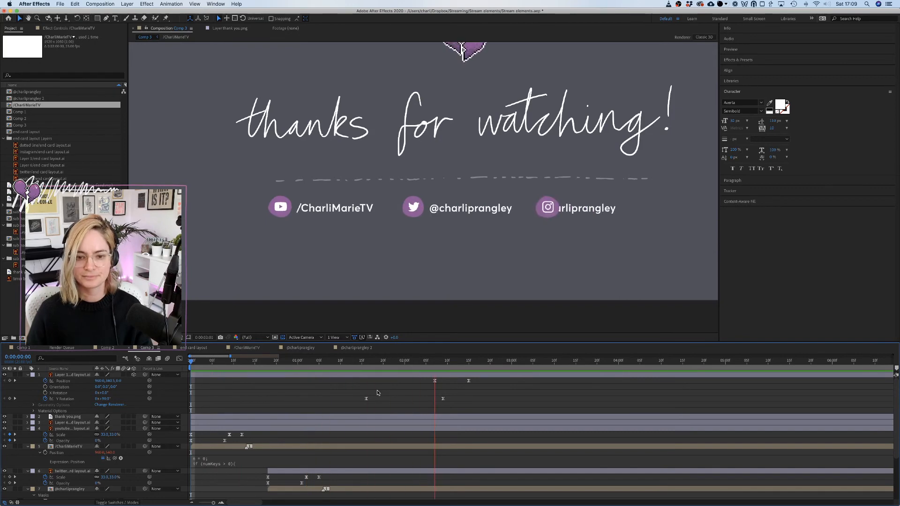
{"action": "key", "text": "space"}
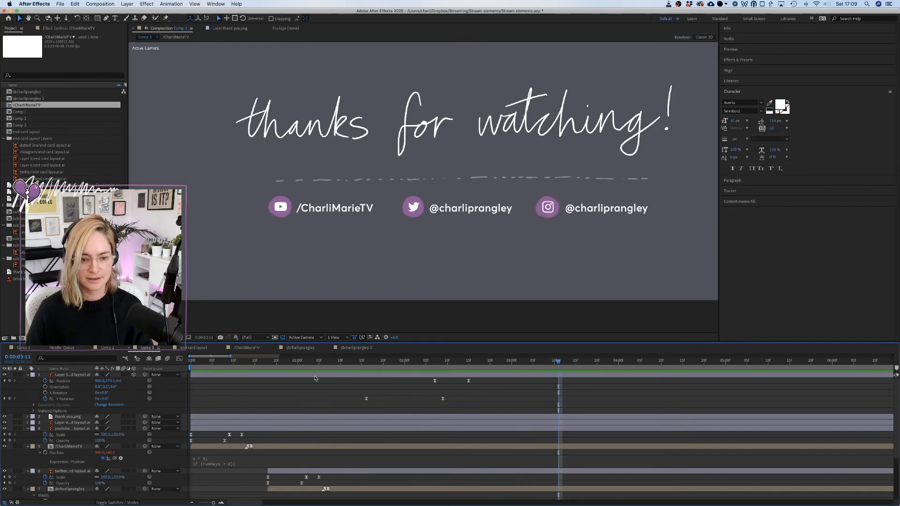
In the Instagram handle's precomp, move the text's last Position keyframe earlier to about 0:00:00:23.
{"action": "left_click", "coordinate": [360, 348]}
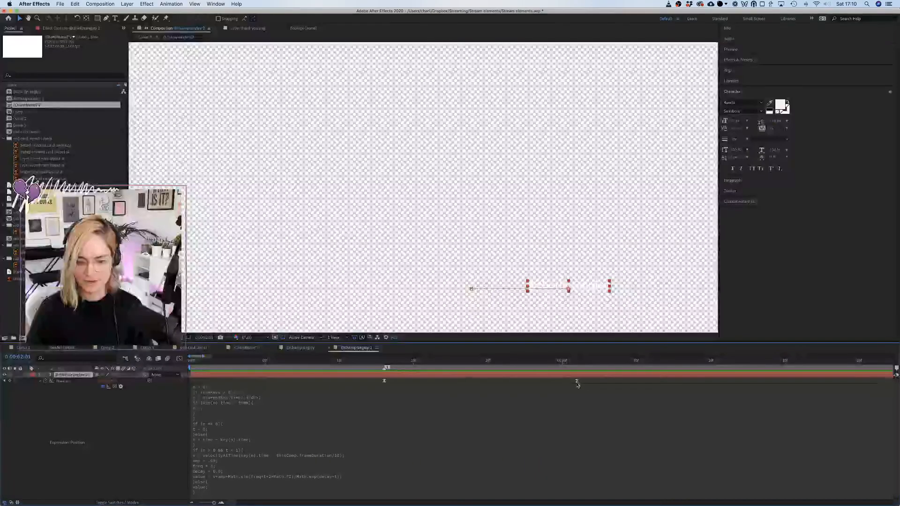
{"action": "left_click", "coordinate": [547, 381]}
{"action": "left_click_drag", "start_coordinate": [542, 382], "coordinate": [528, 382]}
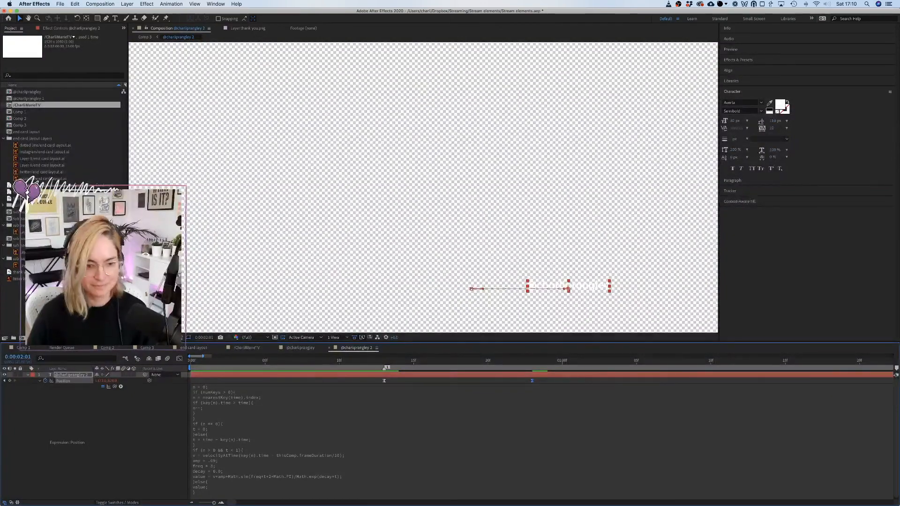
Go back to Comp 3 and play the end card from 0:00:00:00 to check all three handles' entrances.
{"action": "left_click", "coordinate": [147, 348]}
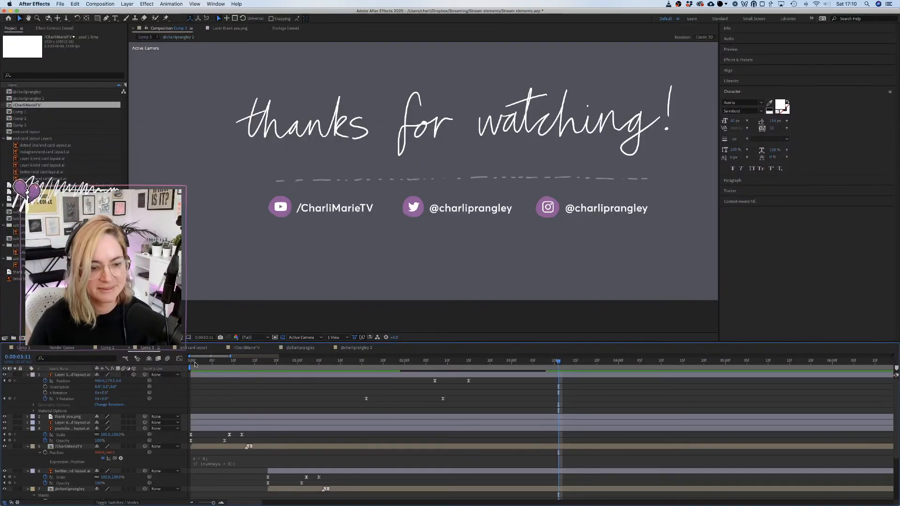
{"action": "key", "text": "space"}
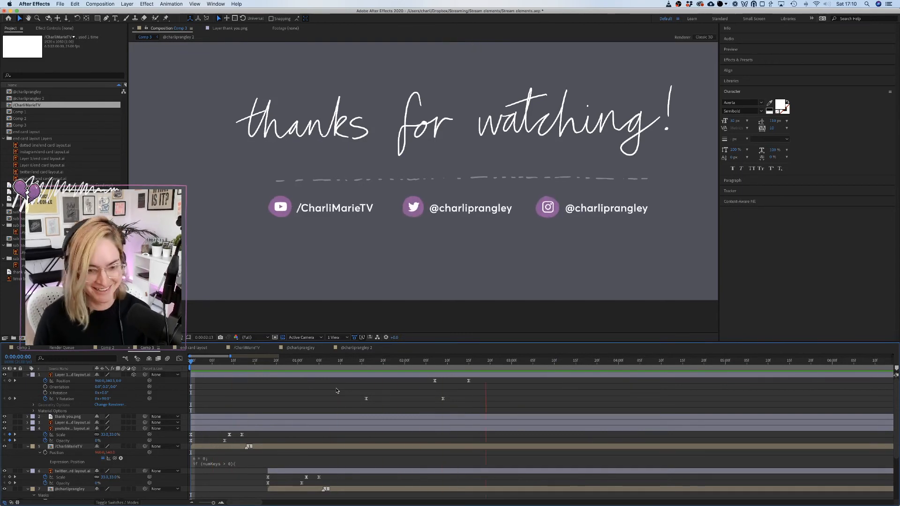
{"action": "key", "text": "space"}
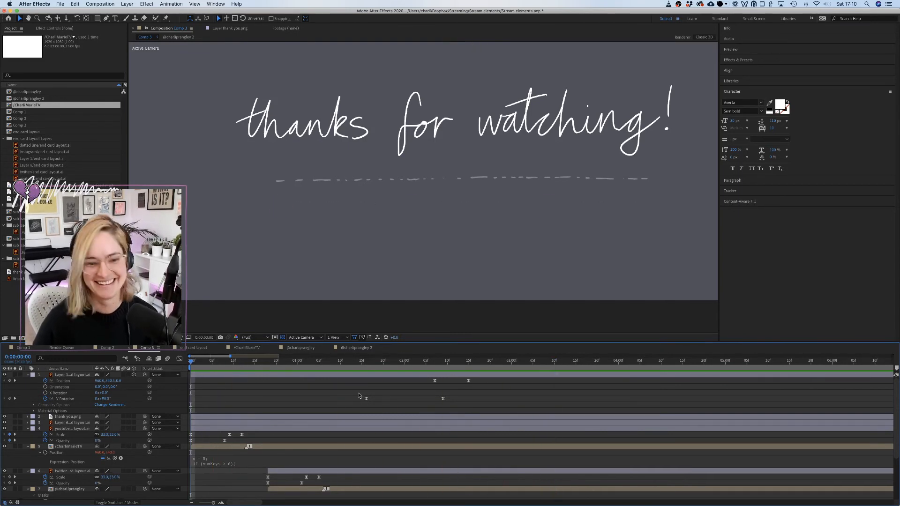
{"action": "key", "text": "space"}
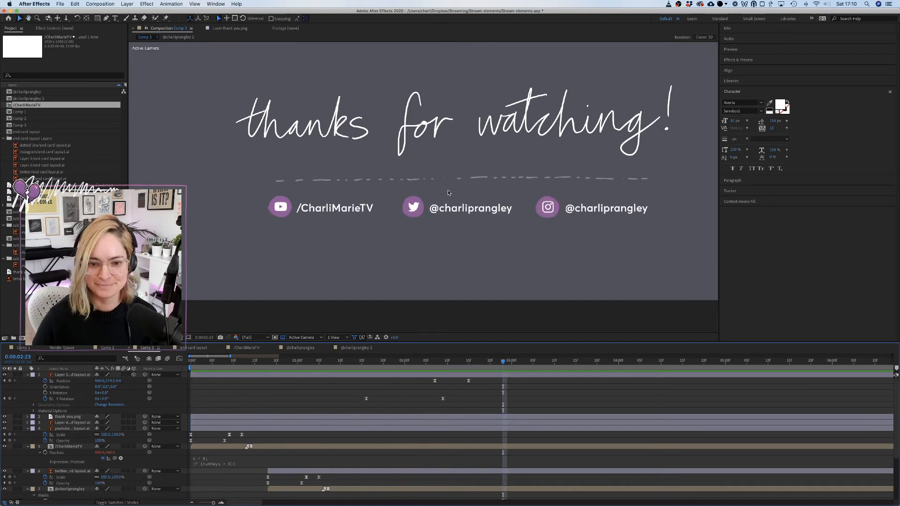
{"action": "key", "text": "space"}
Bring the heart above the lettering into view and preview its movement from 0:00:02:06.
{"action": "left_click_drag", "start_coordinate": [405, 279], "coordinate": [391, 356]}
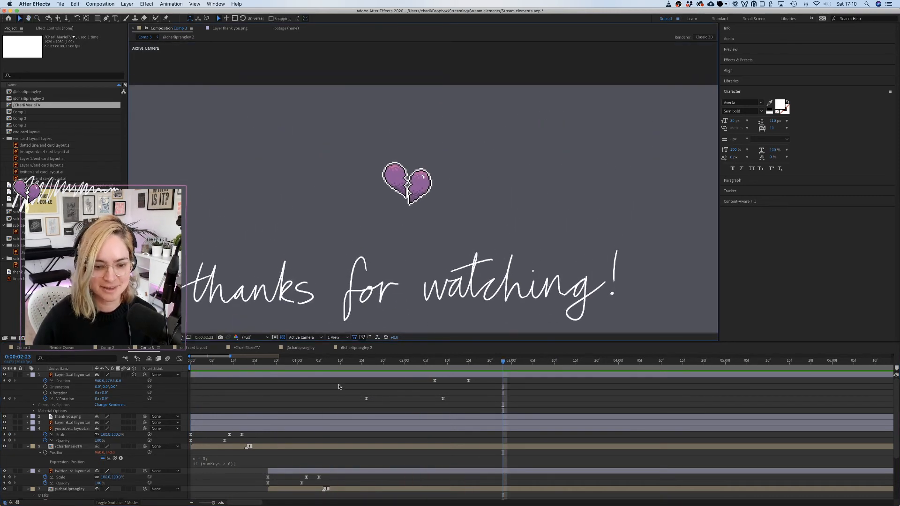
{"action": "left_click", "coordinate": [430, 364]}
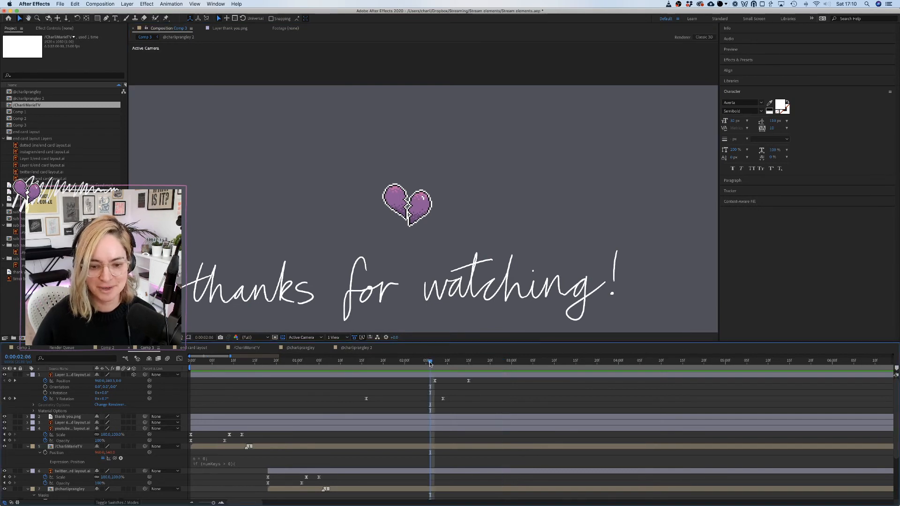
{"action": "key", "text": "space"}
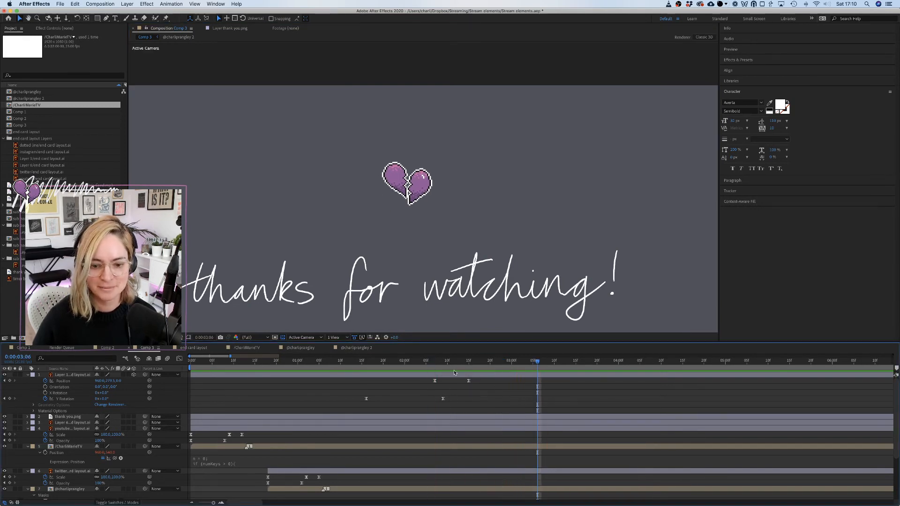
Add an expression to the heart layer's Position and paste in the copied bounce code.
{"action": "left_click", "coordinate": [436, 373]}
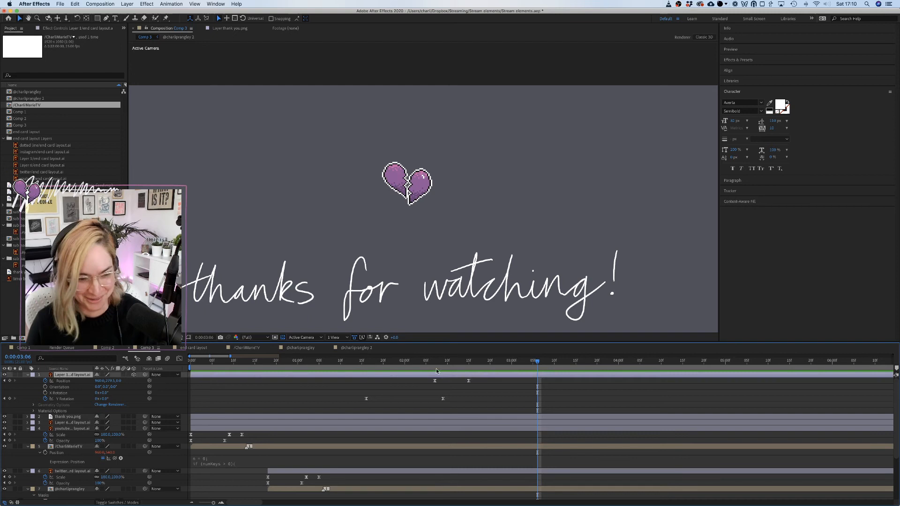
{"action": "left_click", "coordinate": [46, 380], "text": "alt"}
{"action": "key", "text": "super+v"}
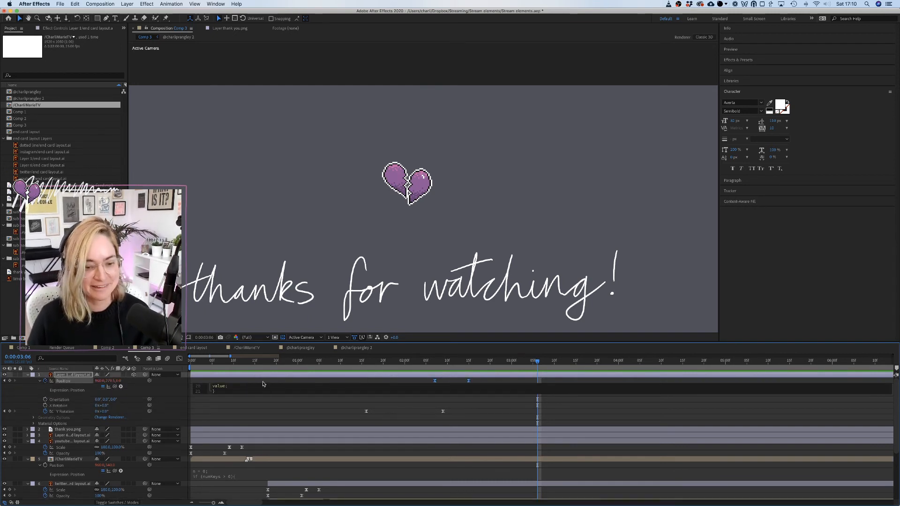
{"action": "left_click", "coordinate": [434, 384]}
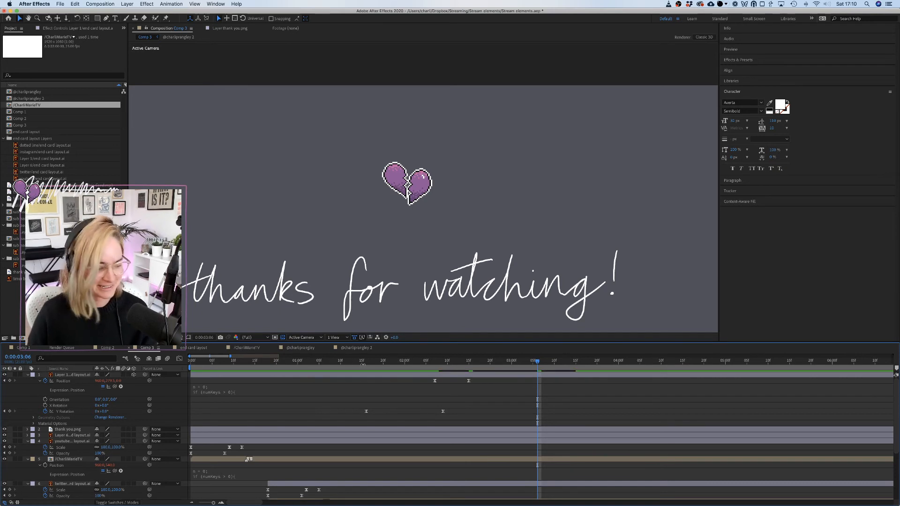
Preview the heart's flip and bounce from 0:00:01:15.
{"action": "key", "text": "space"}
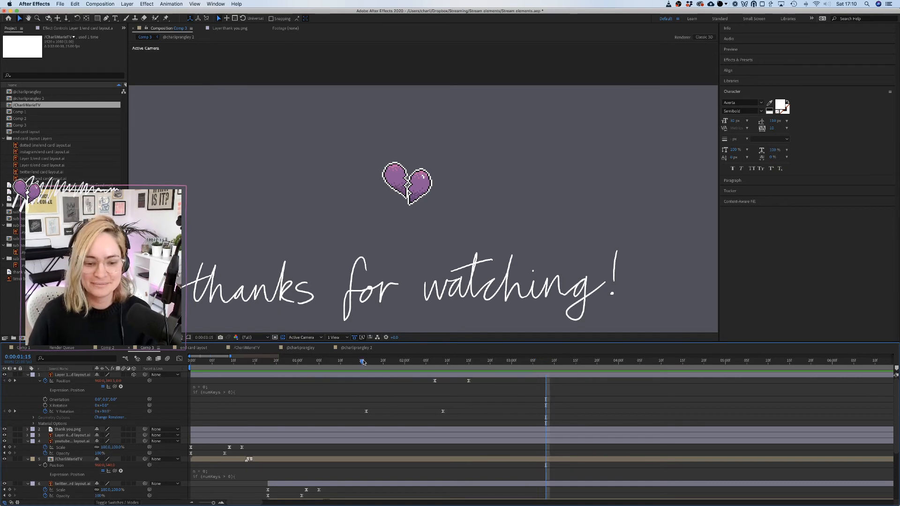
{"action": "left_click", "coordinate": [363, 362]}
{"action": "key", "text": "space"}
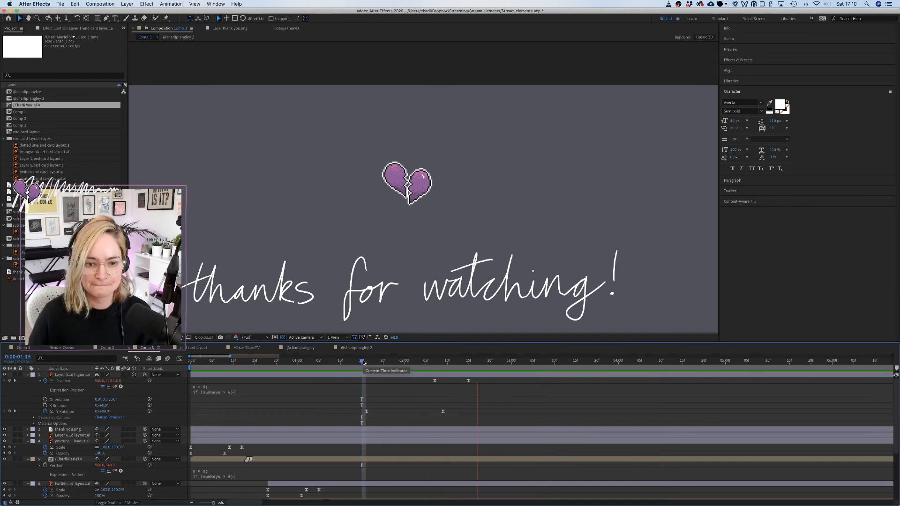
{"action": "key", "text": "space"}
Replay the heart's bounce twice from 0:00:02:07, then move the current time to 0:00:02:22.
{"action": "left_click_drag", "start_coordinate": [543, 363], "coordinate": [434, 361]}
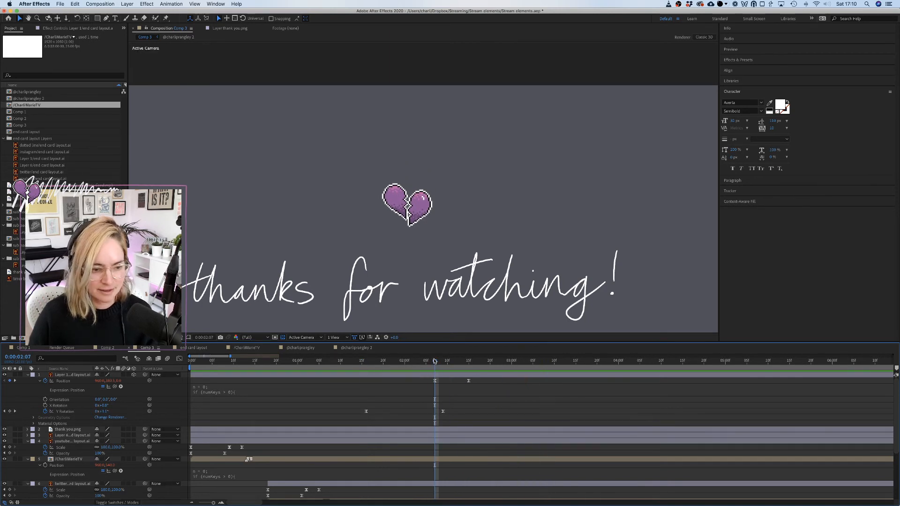
{"action": "key", "text": "space"}
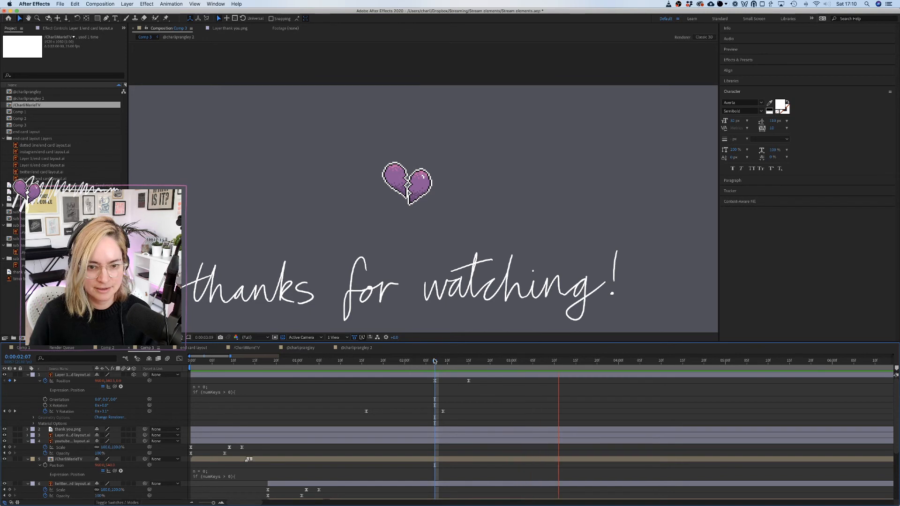
{"action": "key", "text": "space"}
{"action": "left_click", "coordinate": [433, 360]}
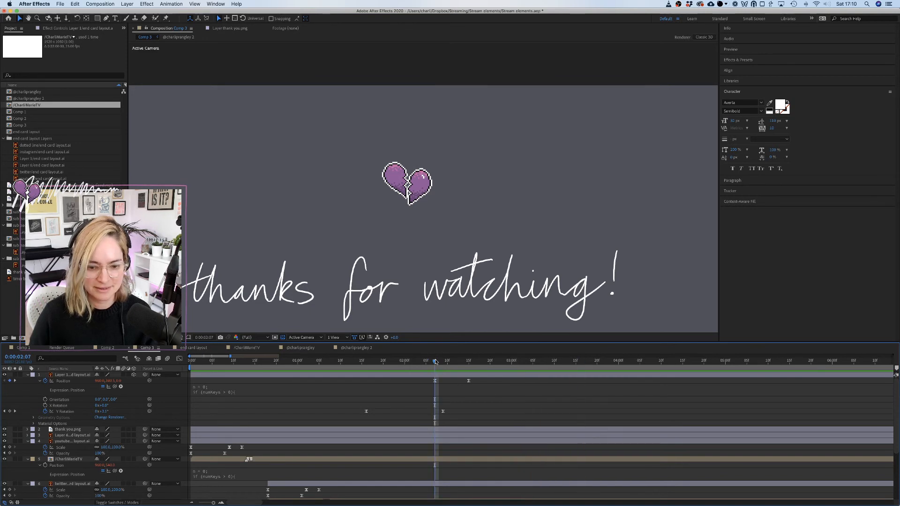
{"action": "key", "text": "space"}
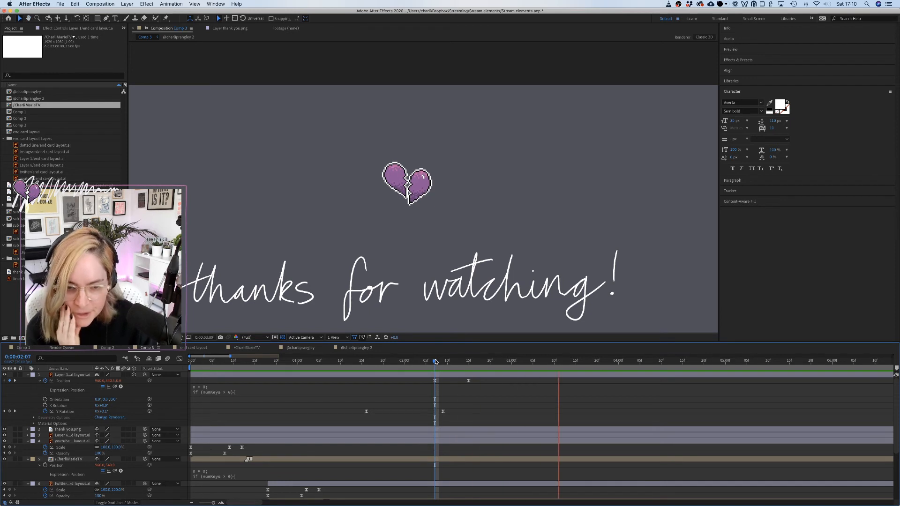
{"action": "key", "text": "space"}
{"action": "left_click_drag", "start_coordinate": [488, 361], "coordinate": [498, 362]}
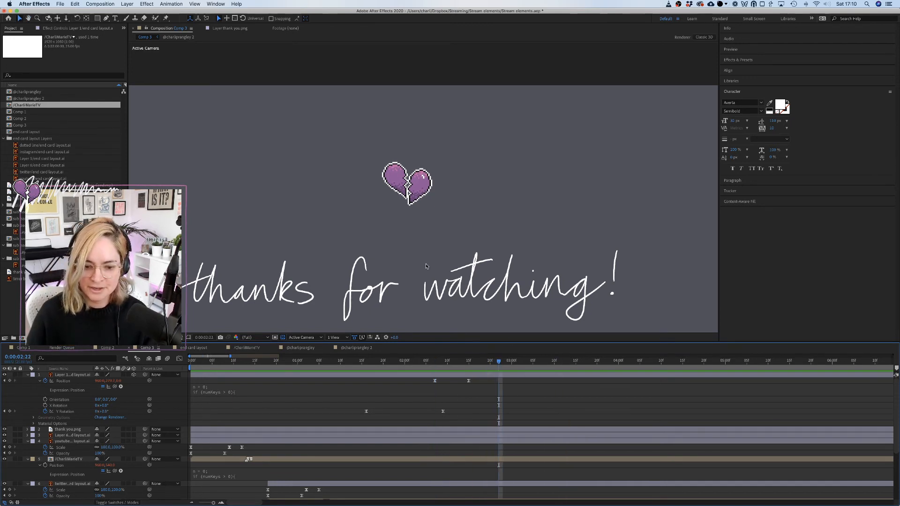
Display the heart layer's Position curves in the Graph Editor.
{"action": "left_click", "coordinate": [180, 359]}
{"action": "left_click", "coordinate": [180, 359]}
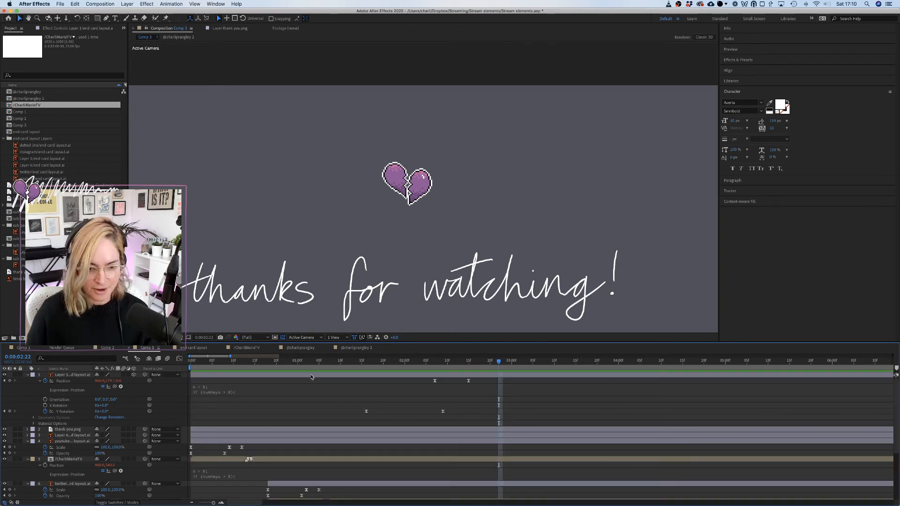
{"action": "left_click", "coordinate": [312, 376]}
{"action": "left_click", "coordinate": [179, 359]}
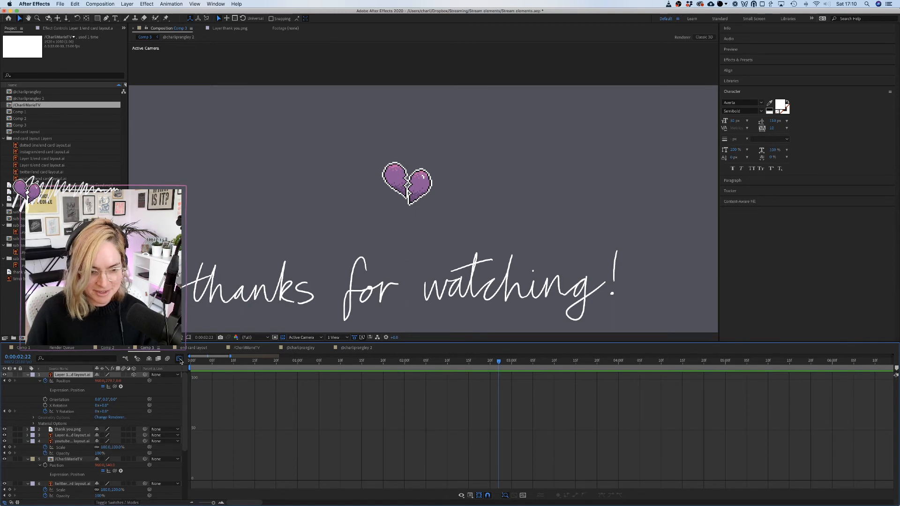
{"action": "left_click", "coordinate": [180, 359]}
{"action": "left_click", "coordinate": [60, 381]}
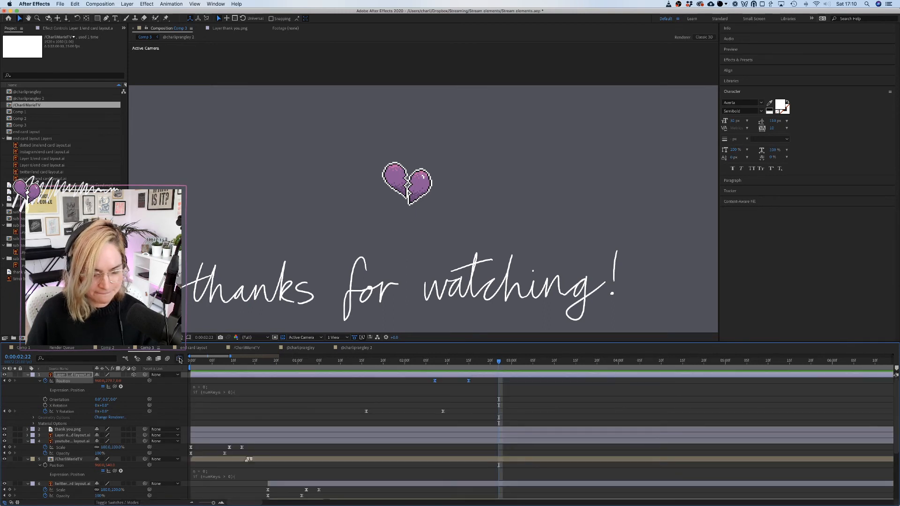
{"action": "left_click", "coordinate": [179, 359]}
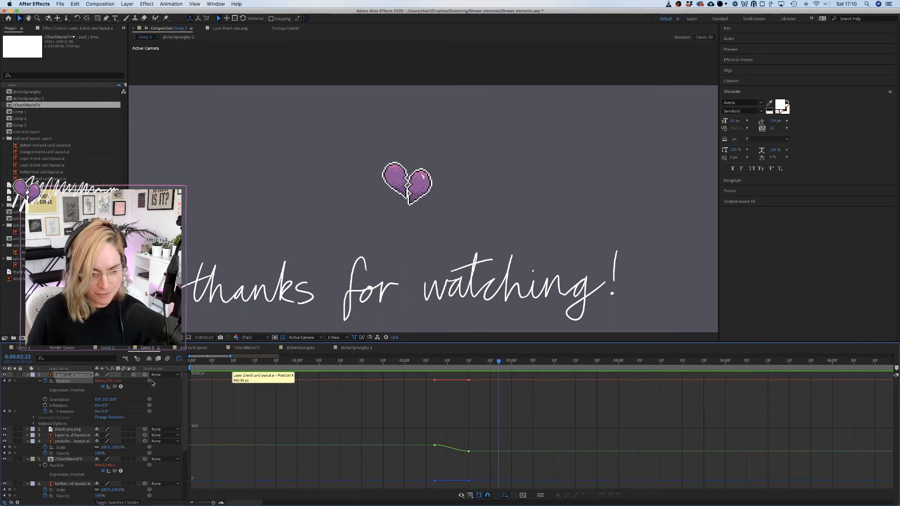
Return to the keyframe view, add a Position keyframe to the heart at 0:00:02:22, and preview from 0:00:01:09.
{"action": "left_click", "coordinate": [180, 360]}
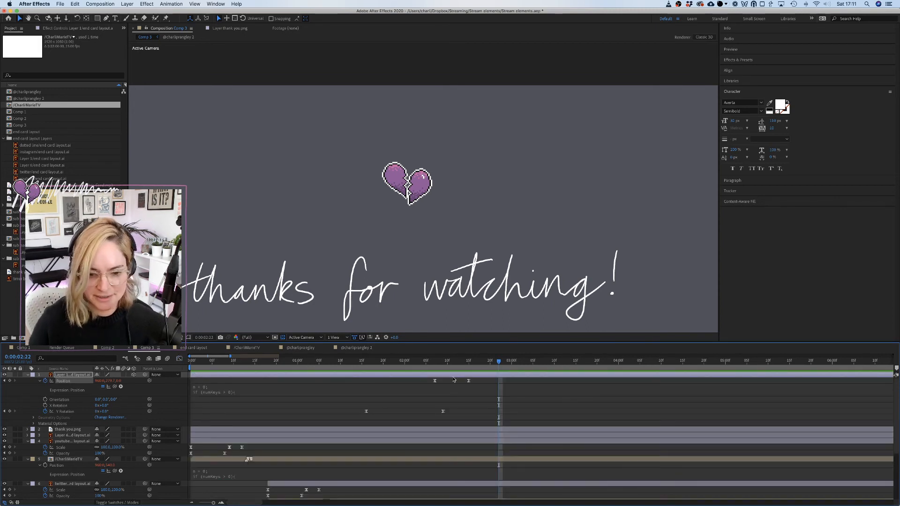
{"action": "left_click", "coordinate": [10, 381]}
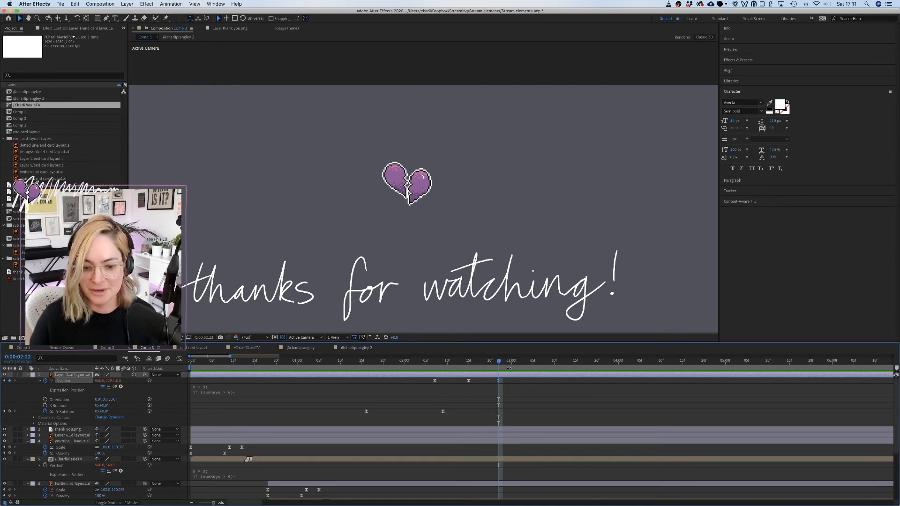
{"action": "left_click_drag", "start_coordinate": [499, 362], "coordinate": [337, 362]}
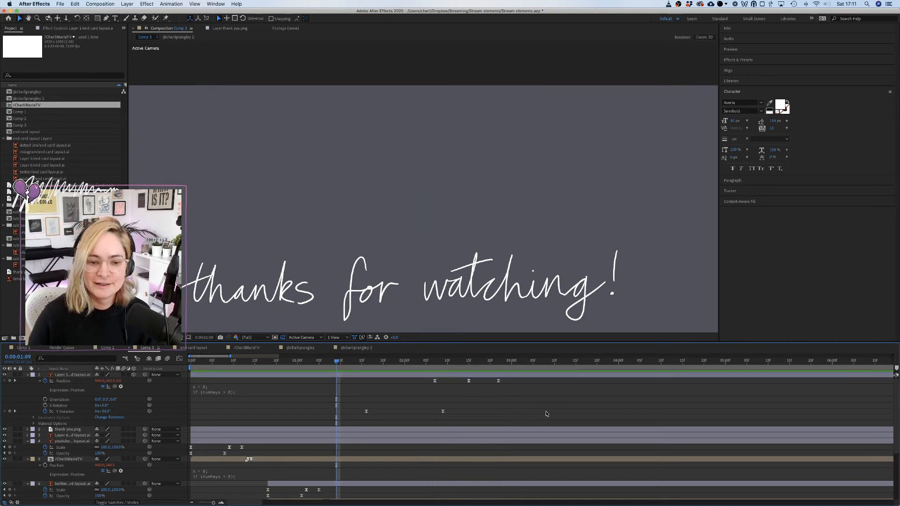
{"action": "key", "text": "space"}
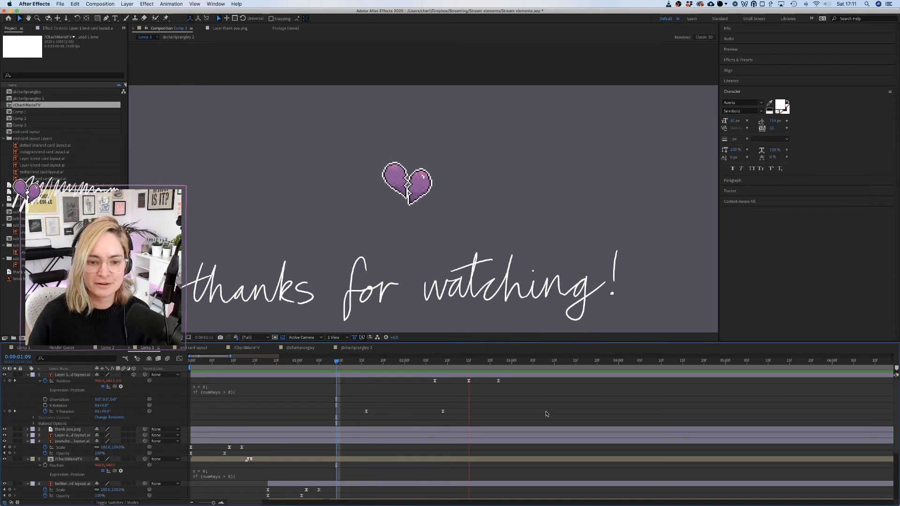
{"action": "key", "text": "space"}
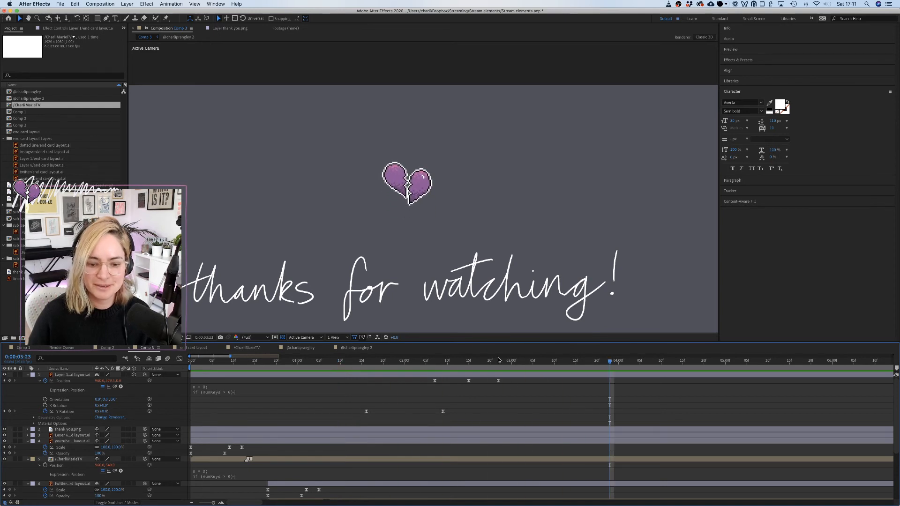
At 0:00:02:22, move the heart straight down closer to the lettering and preview the motion from 0:00:01:14.
{"action": "left_click", "coordinate": [498, 361]}
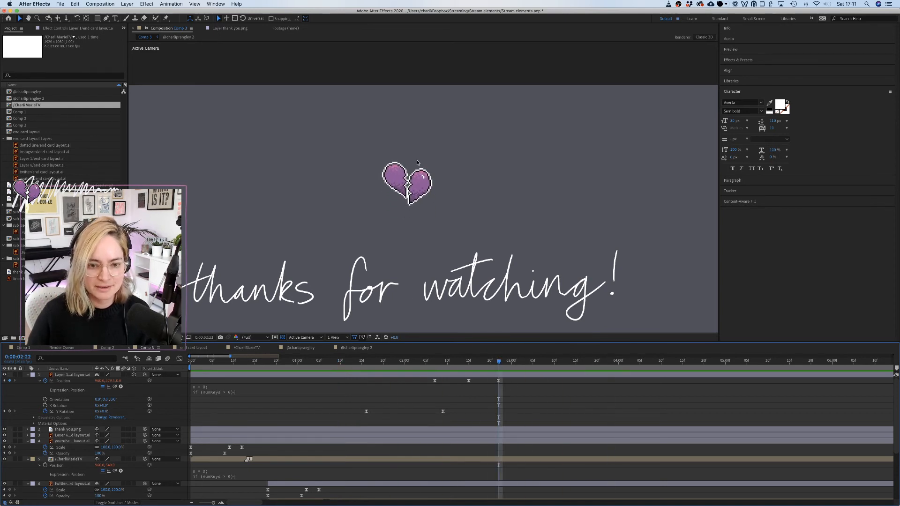
{"action": "left_click_drag", "start_coordinate": [419, 180], "coordinate": [418, 202]}
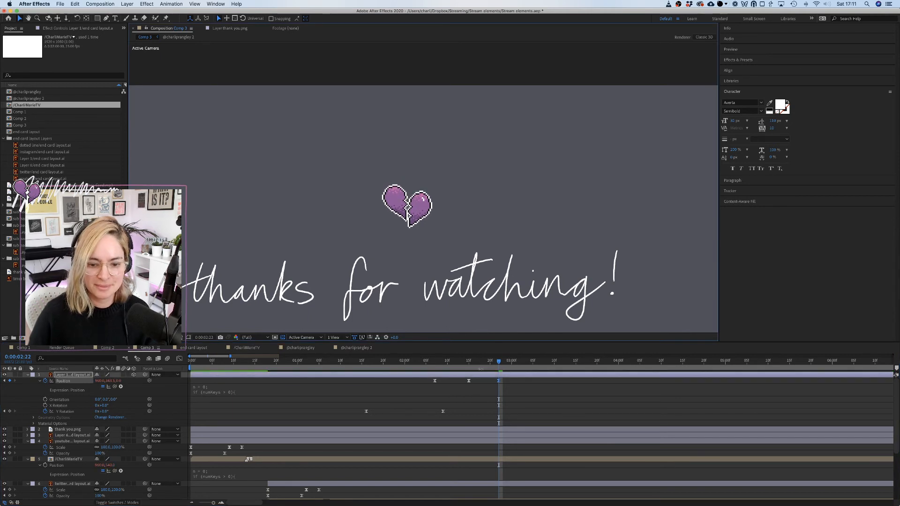
{"action": "left_click", "coordinate": [358, 360]}
{"action": "key", "text": "space"}
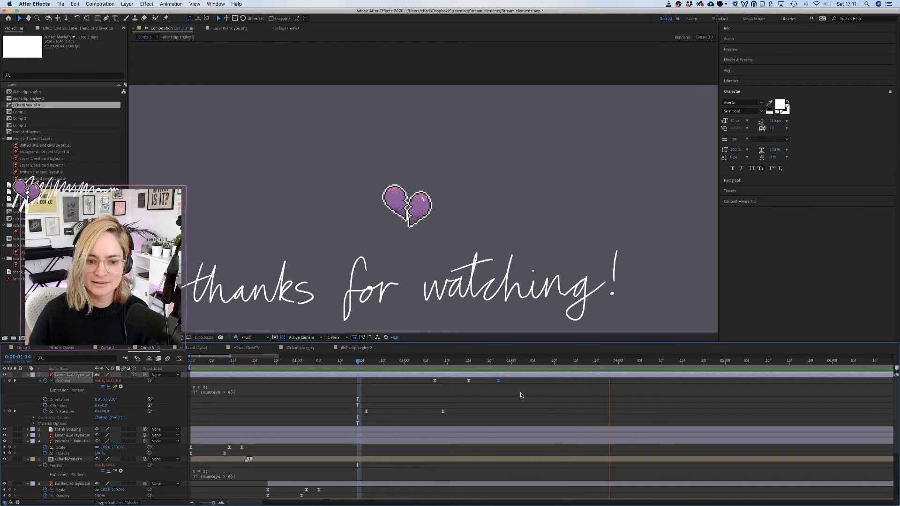
{"action": "key", "text": "space"}
Replay the heart's bounce from 0:00:02:05 and 0:00:02:06, then review the whole end card and its lower layers.
{"action": "left_click", "coordinate": [426, 361]}
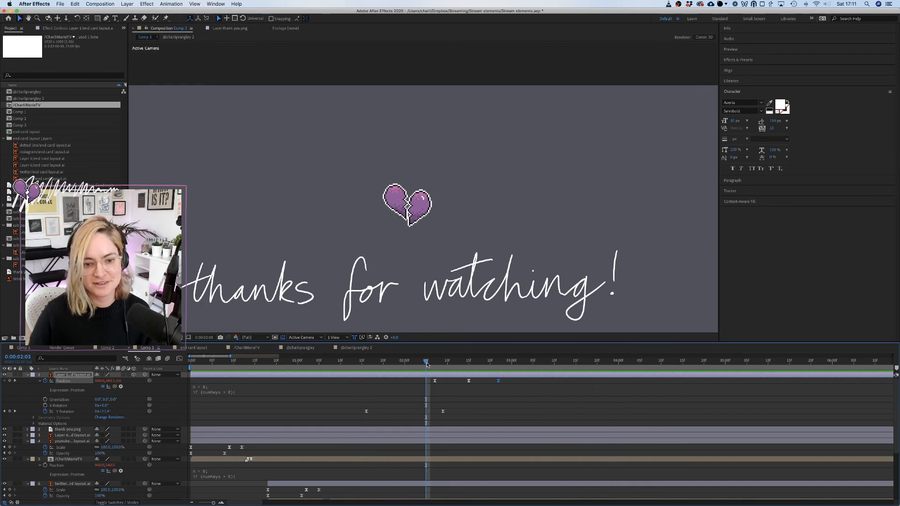
{"action": "key", "text": "space"}
{"action": "key", "text": "space"}
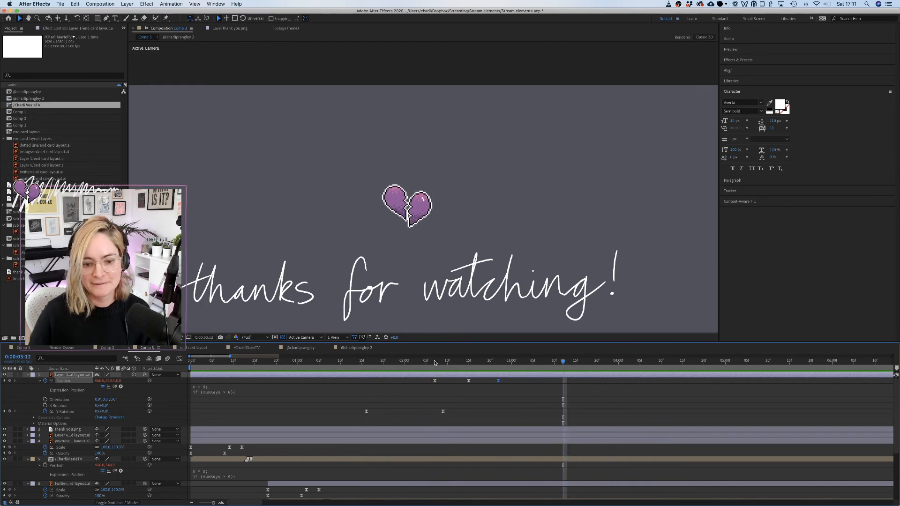
{"action": "left_click", "coordinate": [430, 362]}
{"action": "key", "text": "space"}
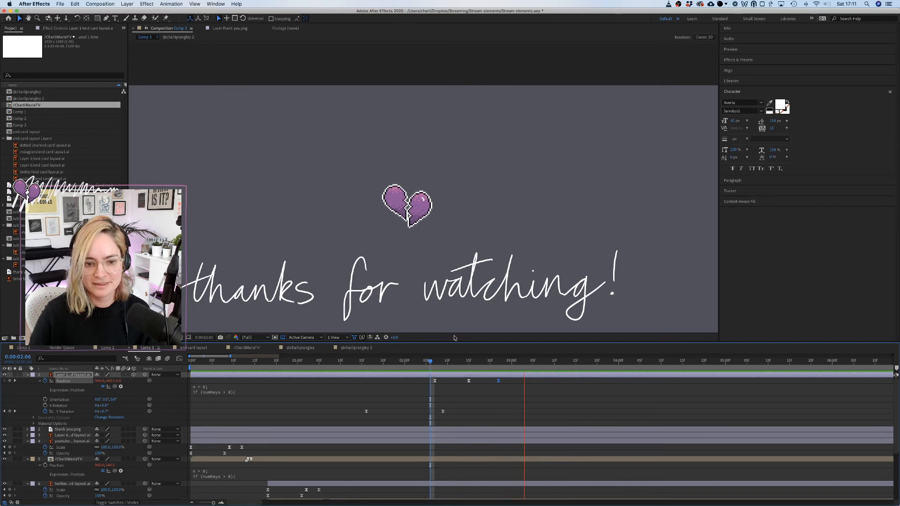
{"action": "key", "text": "space"}
{"action": "scroll", "coordinate": [497, 218], "scroll_direction": "down", "scroll_amount": 4}
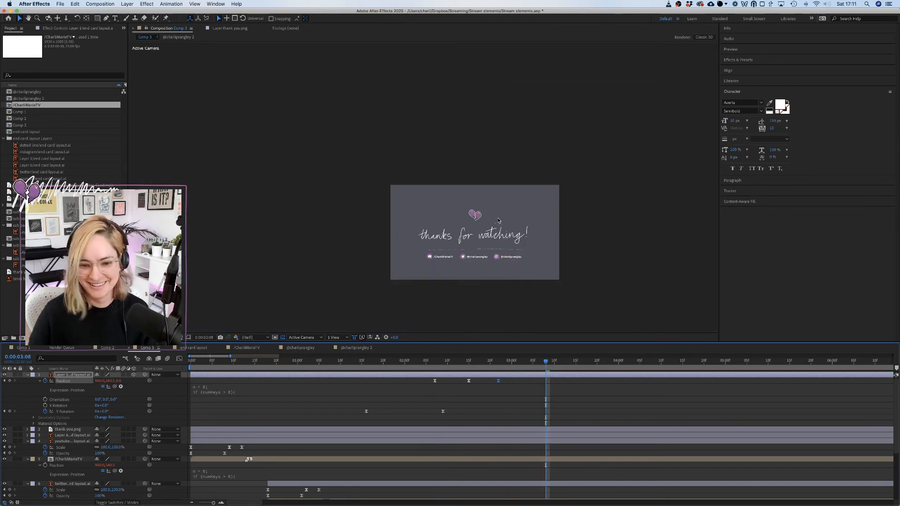
{"action": "scroll", "coordinate": [498, 220], "scroll_direction": "up", "scroll_amount": 2}
{"action": "left_click_drag", "start_coordinate": [541, 281], "coordinate": [515, 220]}
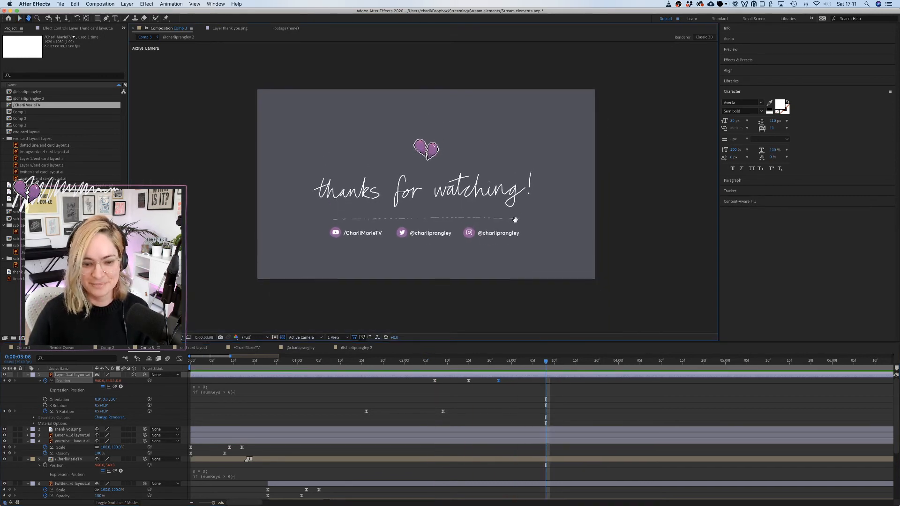
{"action": "scroll", "coordinate": [281, 478], "scroll_direction": "down", "scroll_amount": 5}
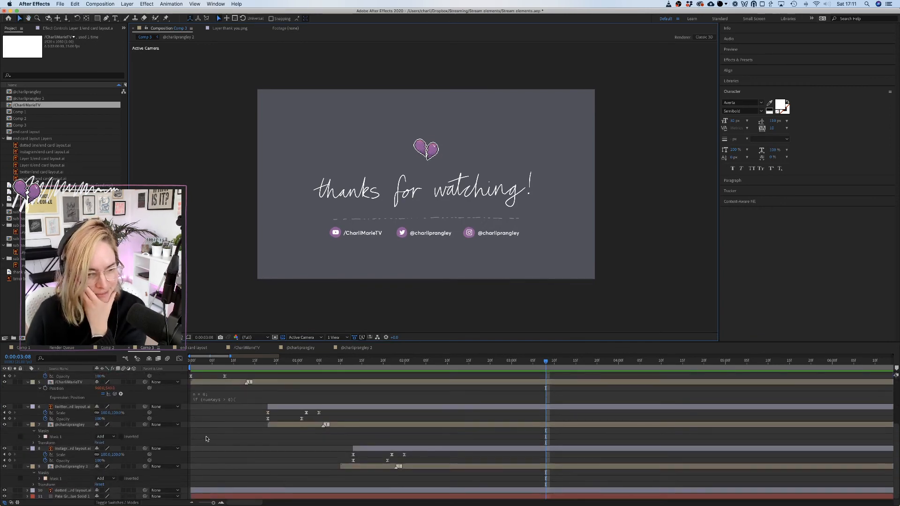
Switch to Finder and add "ES_One Moment One Shot (Instrumental Version) - Cacti.mp3" from the YouTube folder's _Epidemic Sound subfolder to the composition.
{"action": "left_click", "coordinate": [121, 485]}
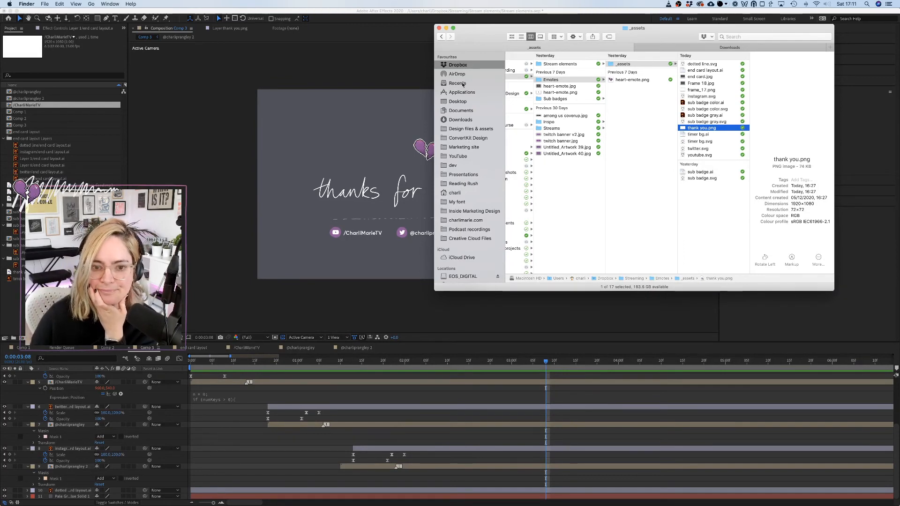
{"action": "scroll", "coordinate": [510, 107], "scroll_direction": "left", "scroll_amount": 3}
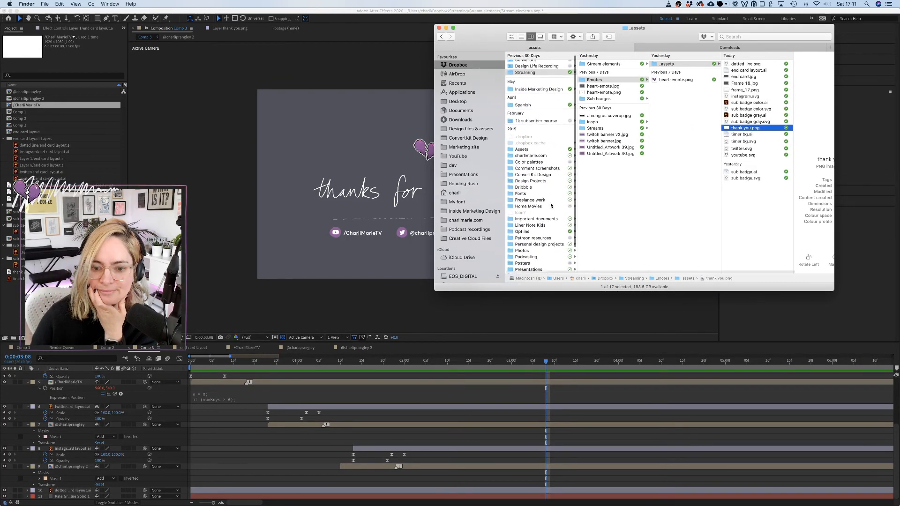
{"action": "scroll", "coordinate": [551, 205], "scroll_direction": "down", "scroll_amount": 3}
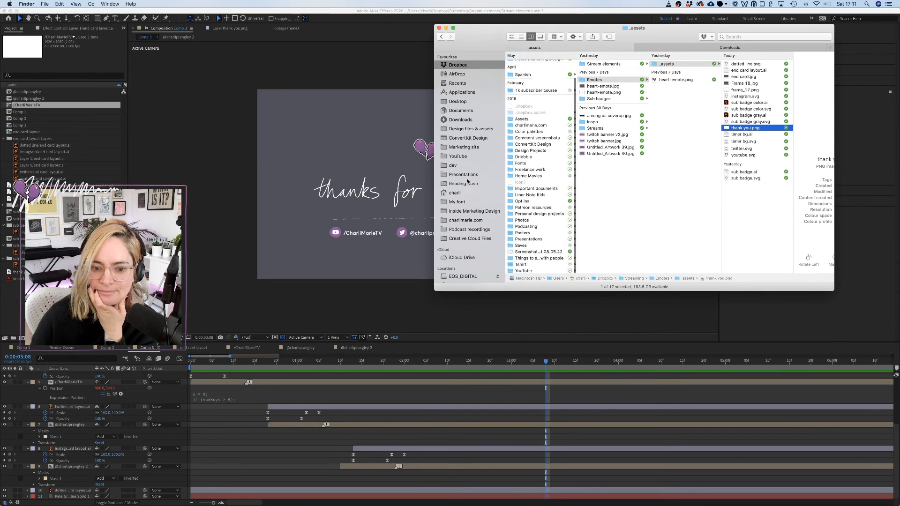
{"action": "left_click", "coordinate": [458, 157]}
{"action": "scroll", "coordinate": [535, 193], "scroll_direction": "down", "scroll_amount": 5}
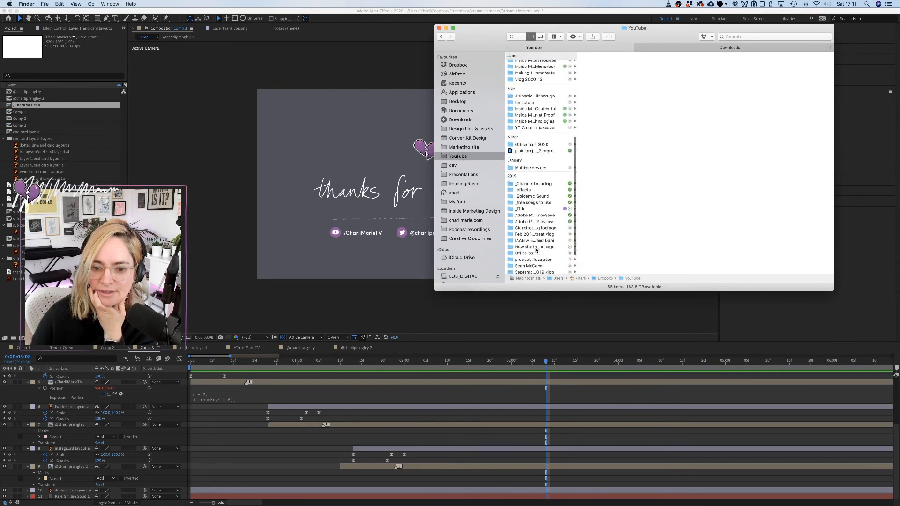
{"action": "left_click", "coordinate": [535, 156]}
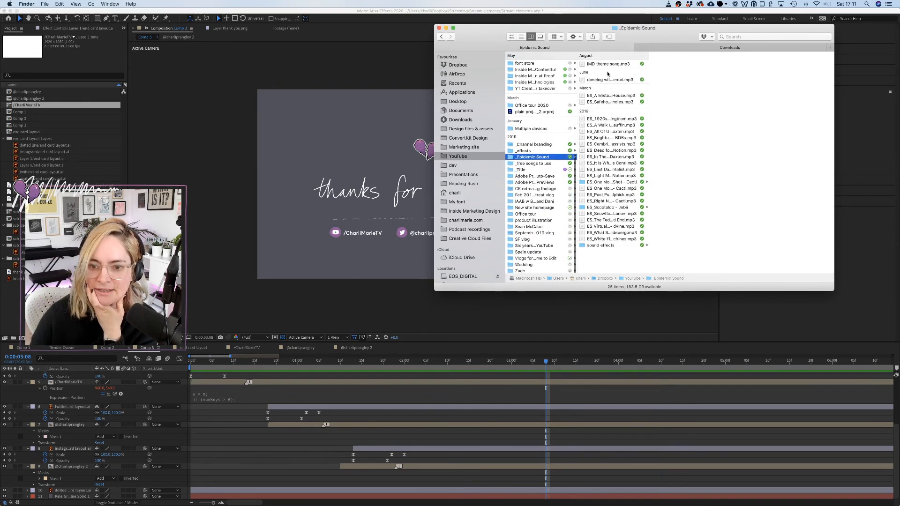
{"action": "double_click", "coordinate": [649, 172]}
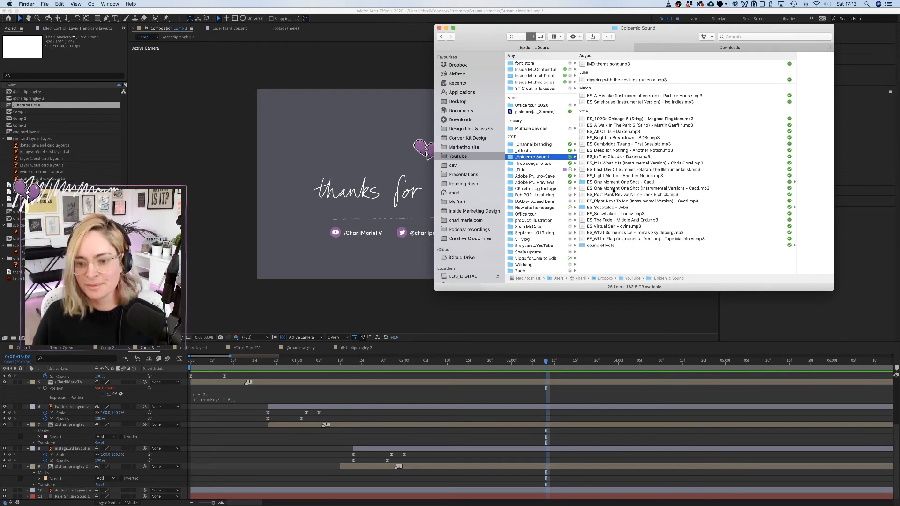
{"action": "left_click", "coordinate": [613, 188]}
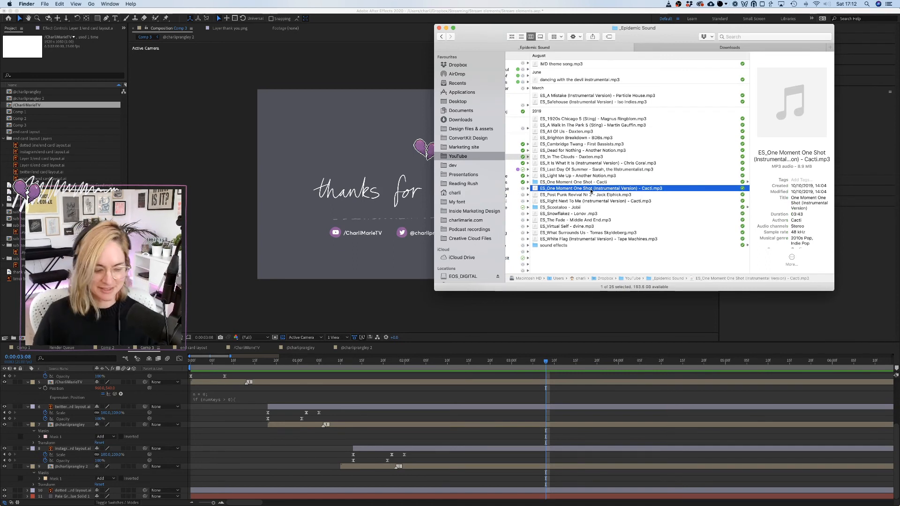
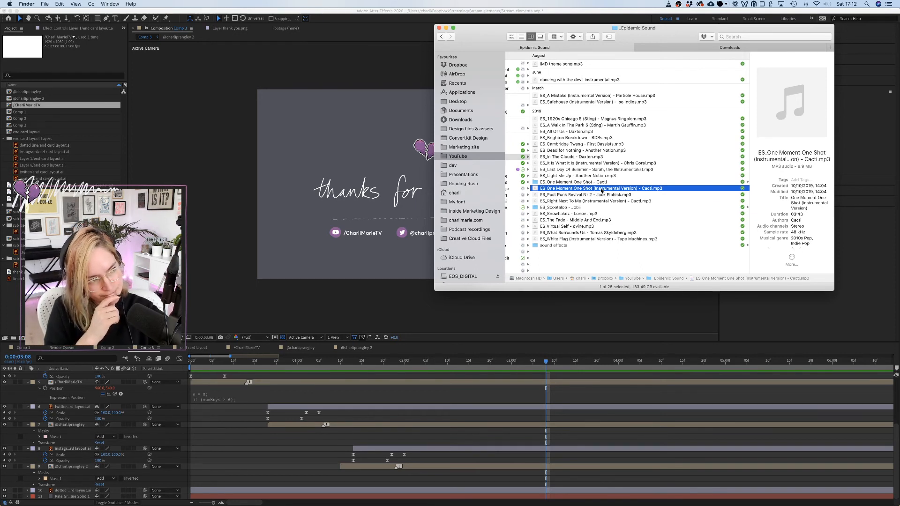
{"action": "left_click_drag", "start_coordinate": [602, 190], "coordinate": [236, 389]}
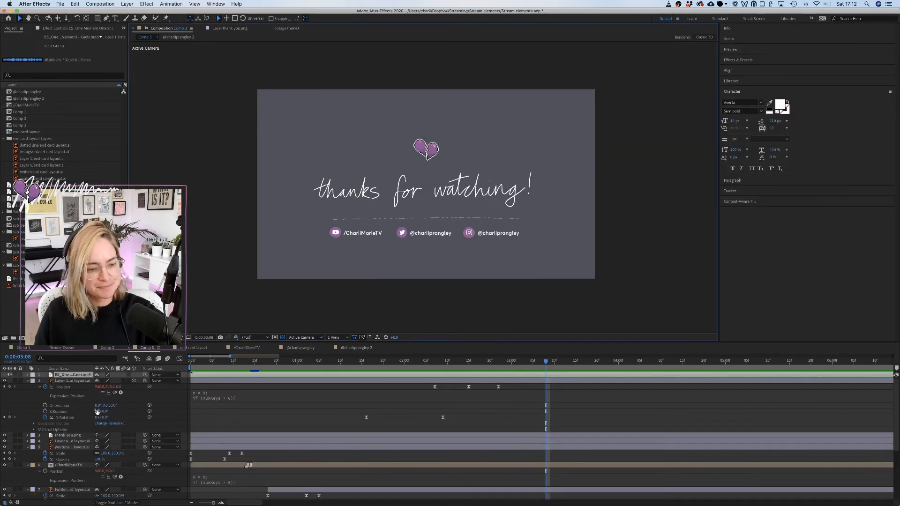
Collapse all expanded layers and move the music layer beneath the solid at the end of the layer stack.
{"action": "left_click", "coordinate": [27, 381]}
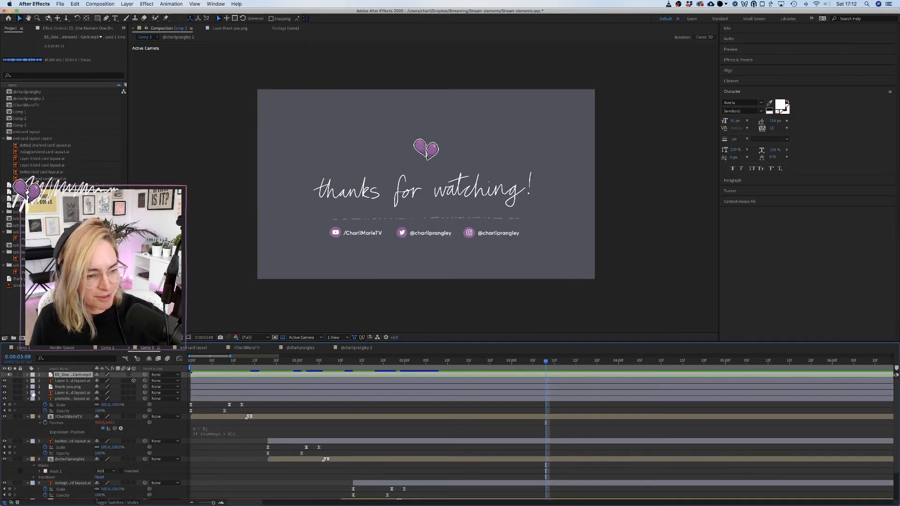
{"action": "left_click", "coordinate": [27, 399]}
{"action": "left_click", "coordinate": [27, 406]}
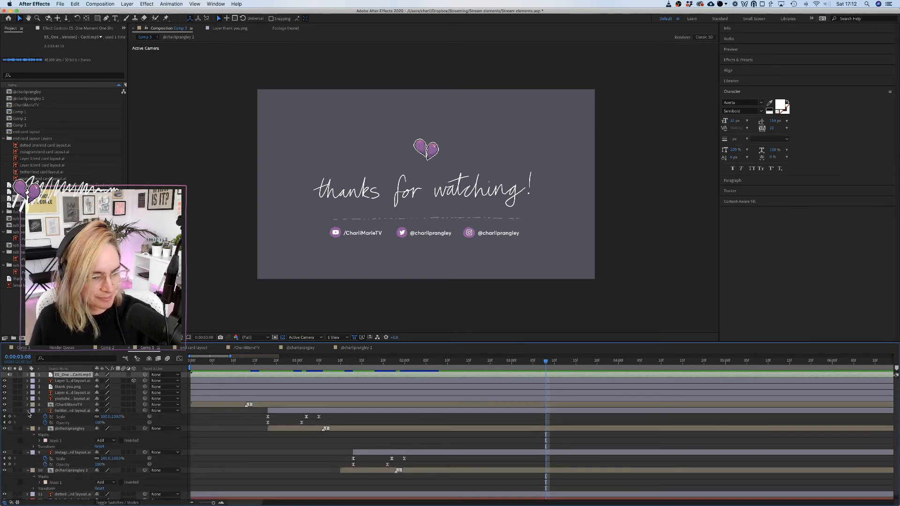
{"action": "left_click", "coordinate": [27, 411]}
{"action": "left_click", "coordinate": [28, 416]}
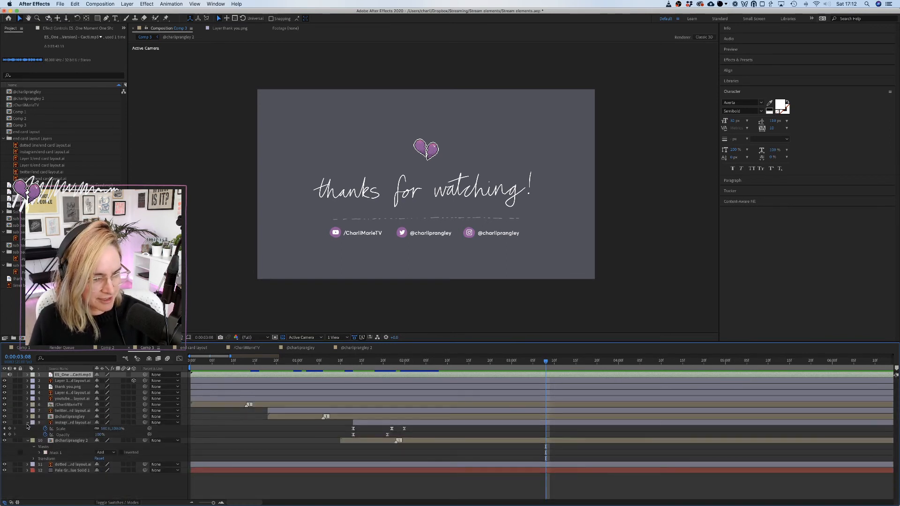
{"action": "left_click", "coordinate": [27, 423]}
{"action": "left_click", "coordinate": [27, 429]}
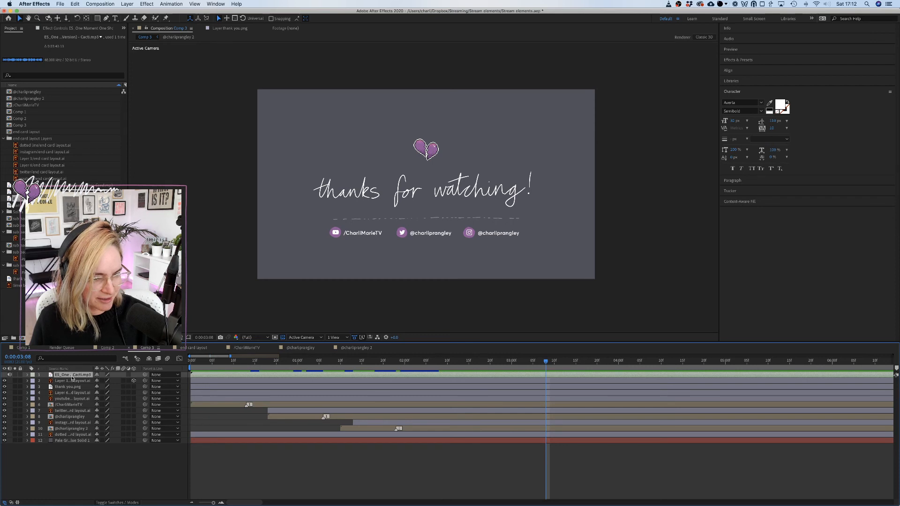
{"action": "left_click_drag", "start_coordinate": [73, 377], "coordinate": [77, 451]}
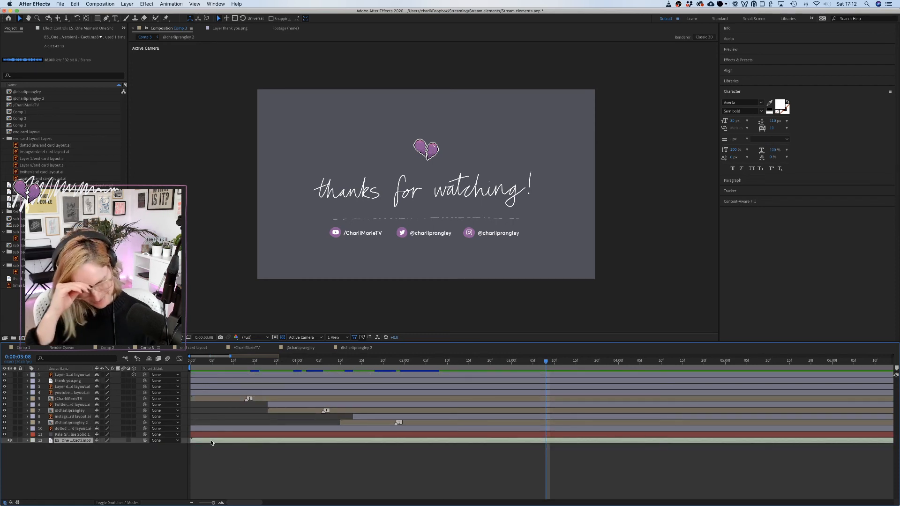
Preview the end card with its music from 0:00:00:00.
{"action": "left_click_drag", "start_coordinate": [197, 361], "coordinate": [189, 361]}
{"action": "key", "text": "space"}
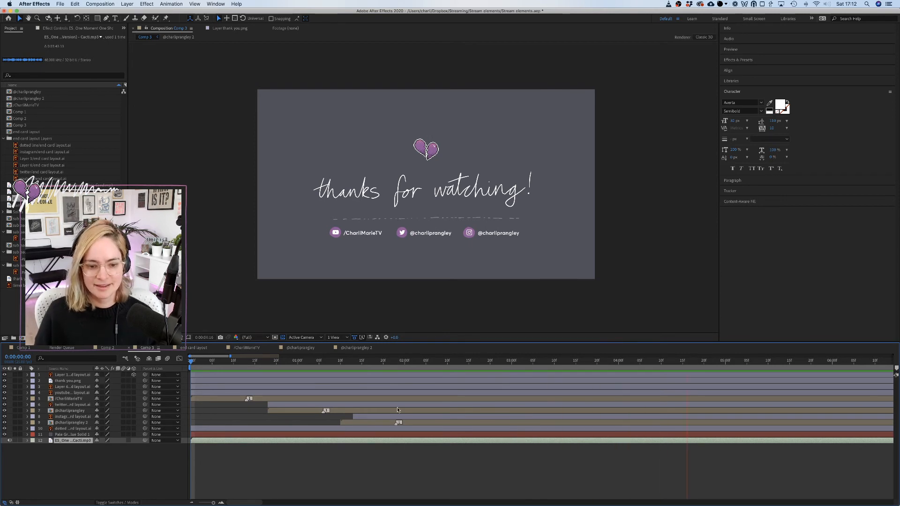
{"action": "key", "text": "space"}
Replace the heart layer's Position expression with loopOut("pingpong", 0).
{"action": "left_click", "coordinate": [66, 375]}
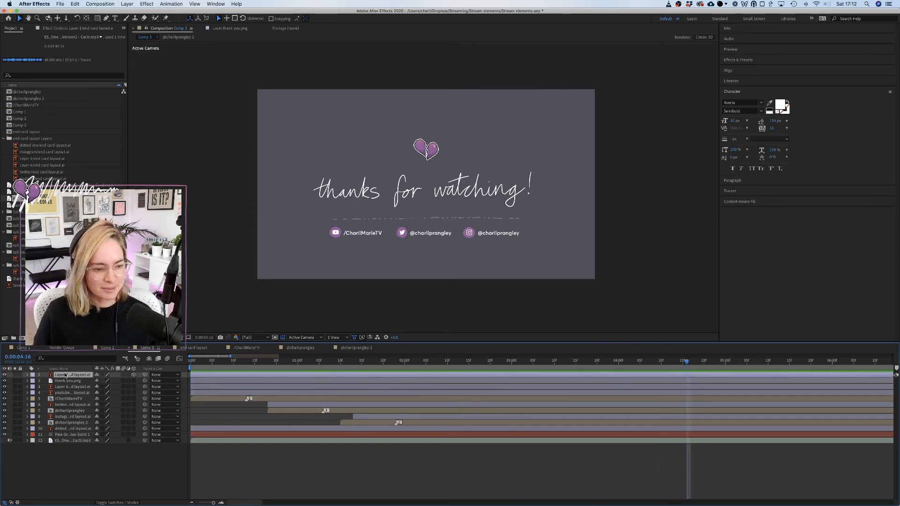
{"action": "left_click", "coordinate": [27, 375]}
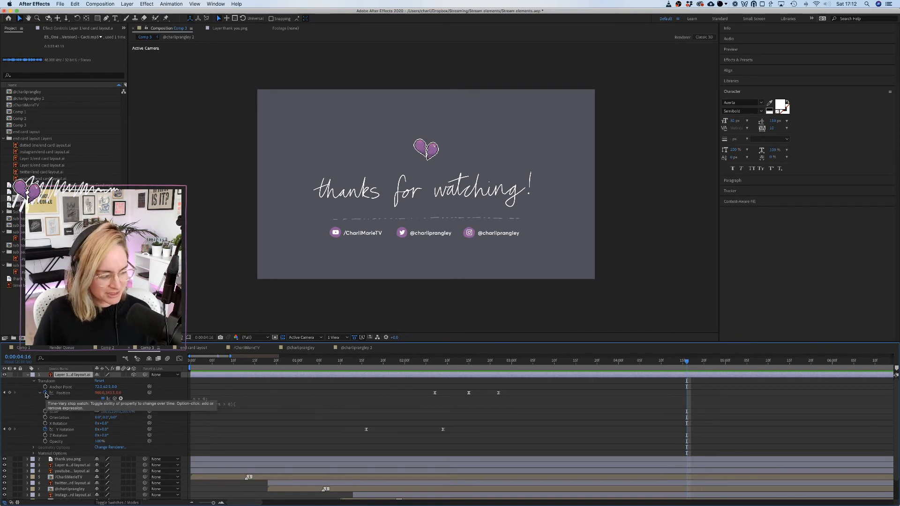
{"action": "left_click", "coordinate": [225, 406]}
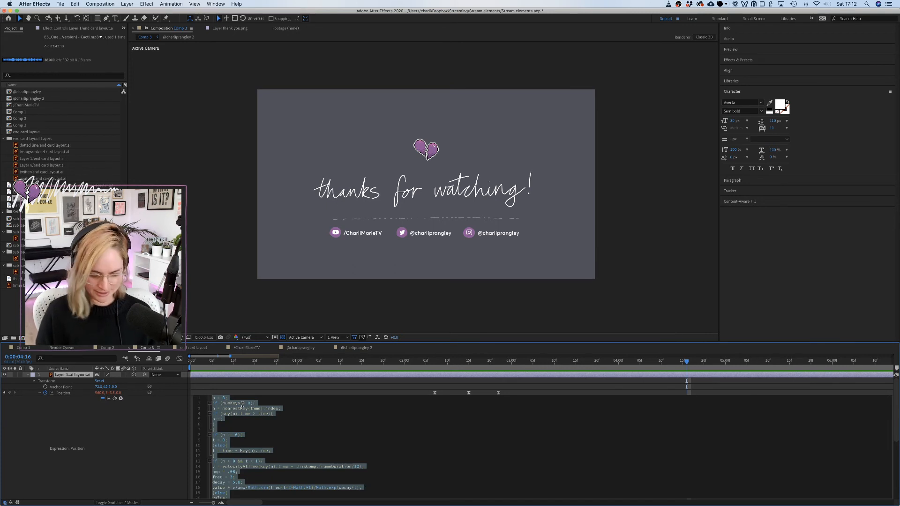
{"action": "type", "text": "loopOut"}
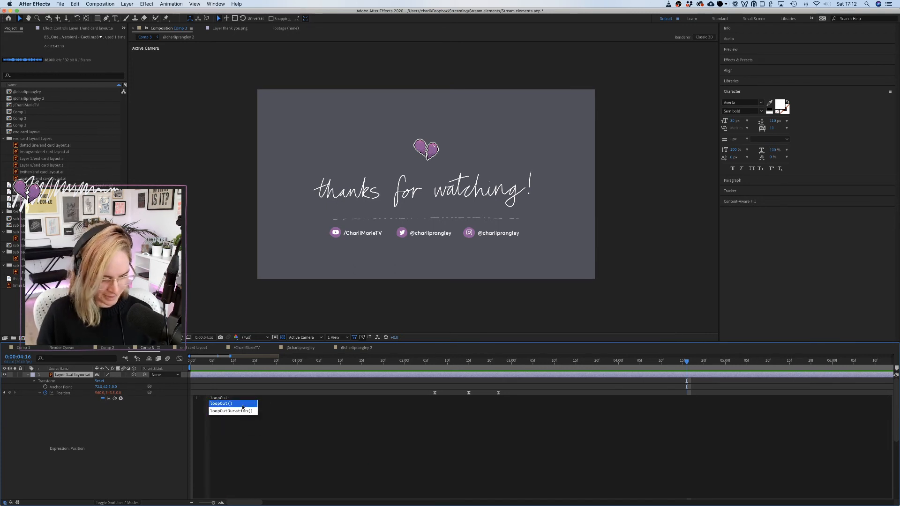
{"action": "left_click", "coordinate": [242, 404]}
{"action": "type", "text": "\"p"}
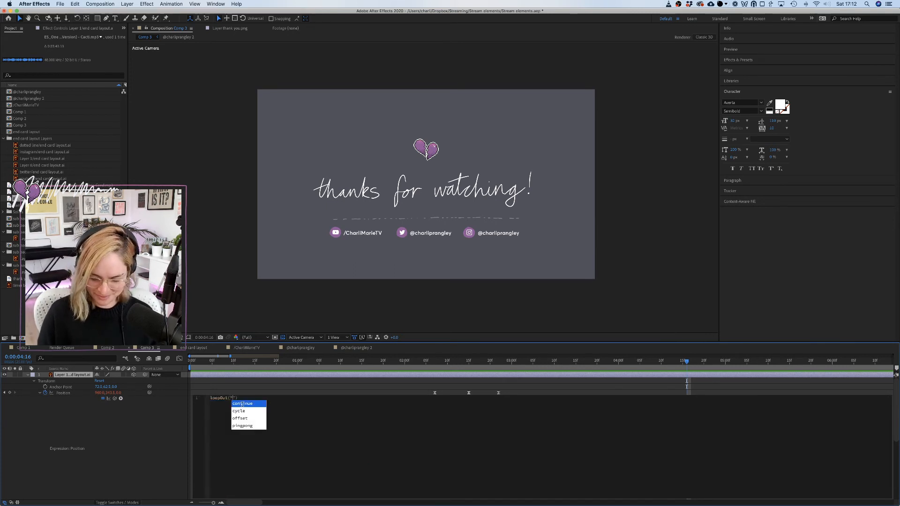
{"action": "type", "text": "in"}
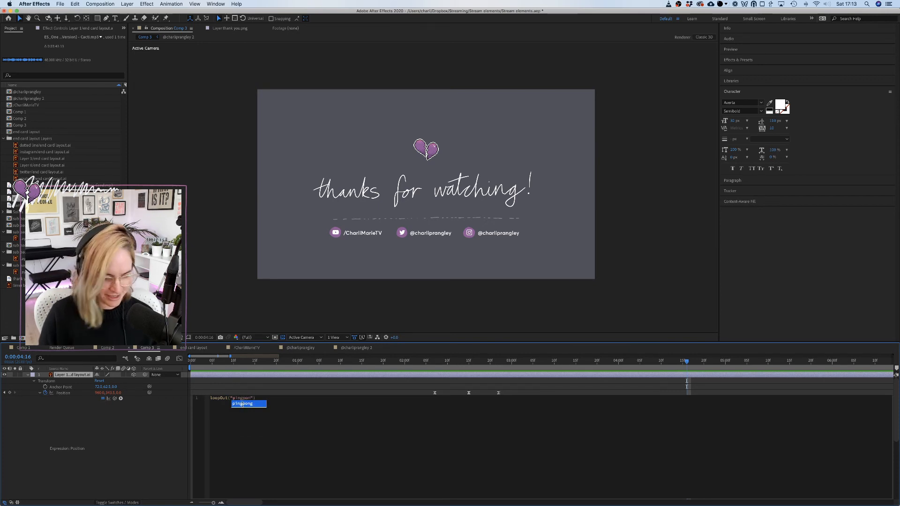
{"action": "type", "text": "gpon"}
{"action": "left_click", "coordinate": [242, 404]}
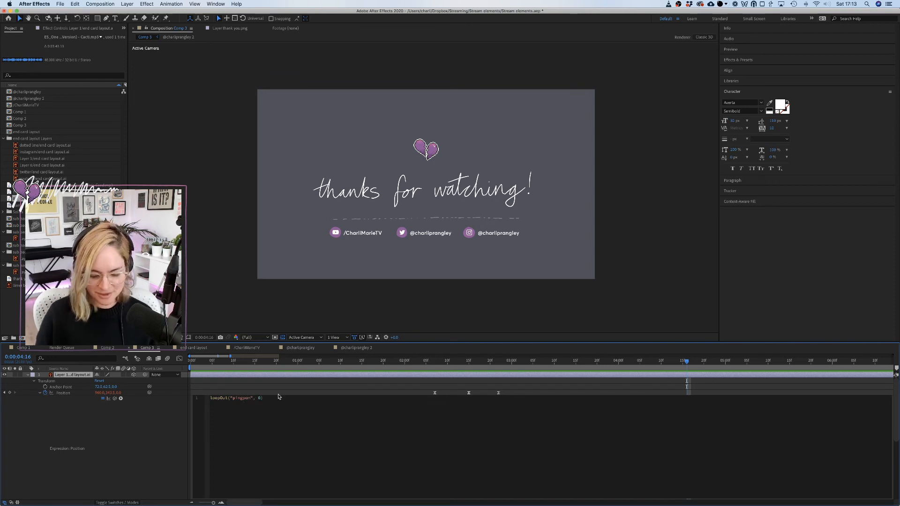
{"action": "type", "text": "g"}
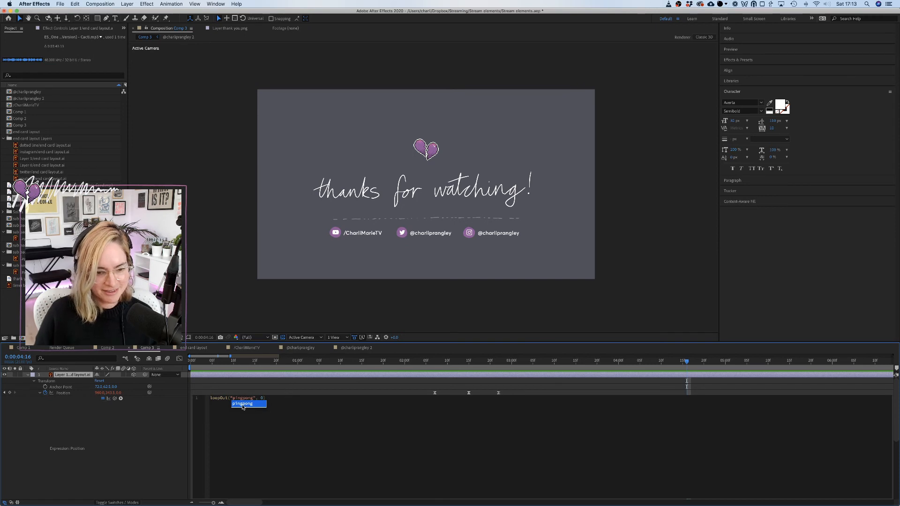
{"action": "left_click", "coordinate": [294, 394]}
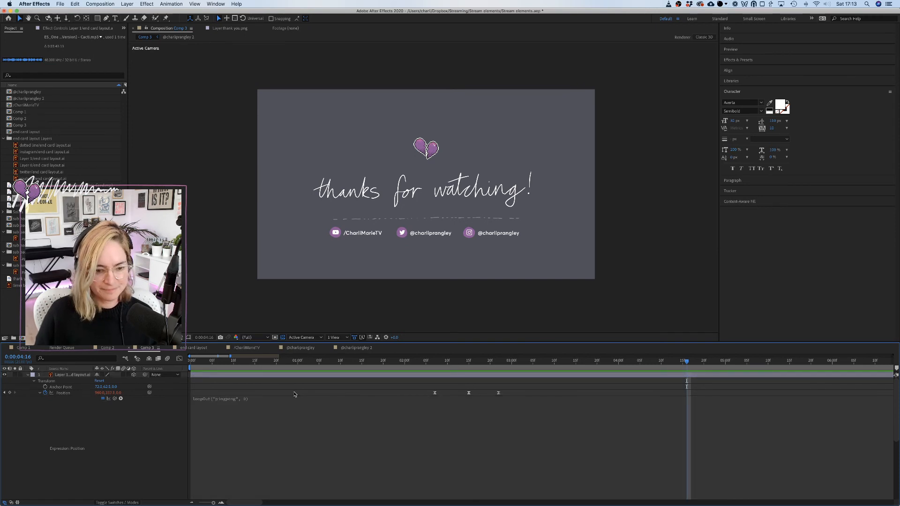
Preview the heart's looping movement from 0:00:02:01.
{"action": "left_click", "coordinate": [408, 362]}
{"action": "key", "text": "space"}
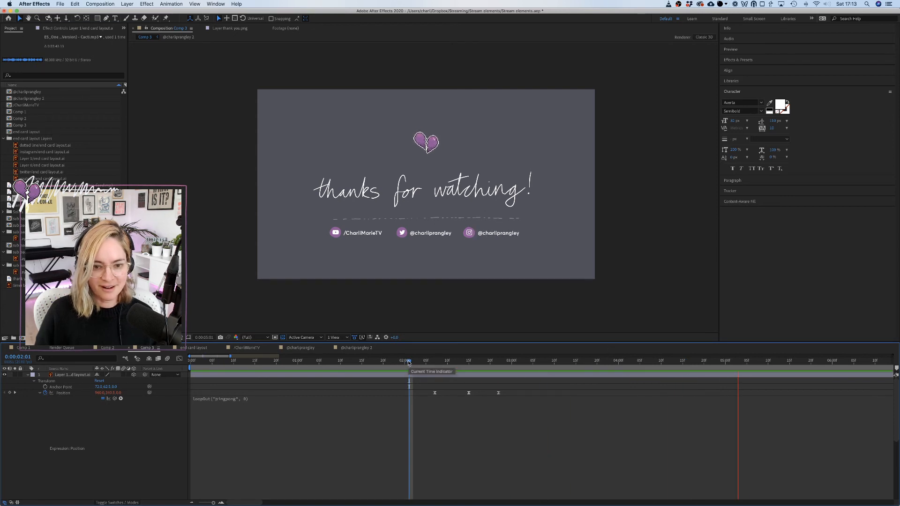
{"action": "key", "text": "space"}
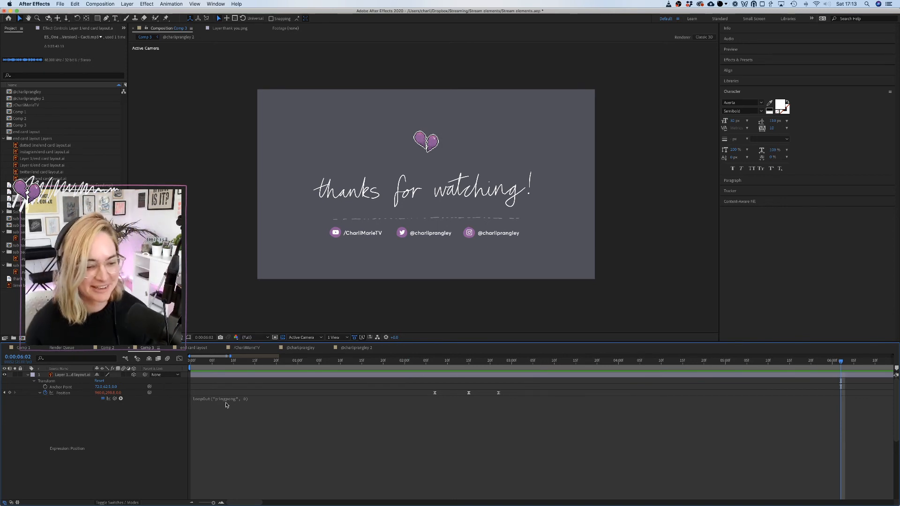
Add a second line, wiggle(3,7), below loopOut in the heart's Position expression.
{"action": "left_click", "coordinate": [243, 399]}
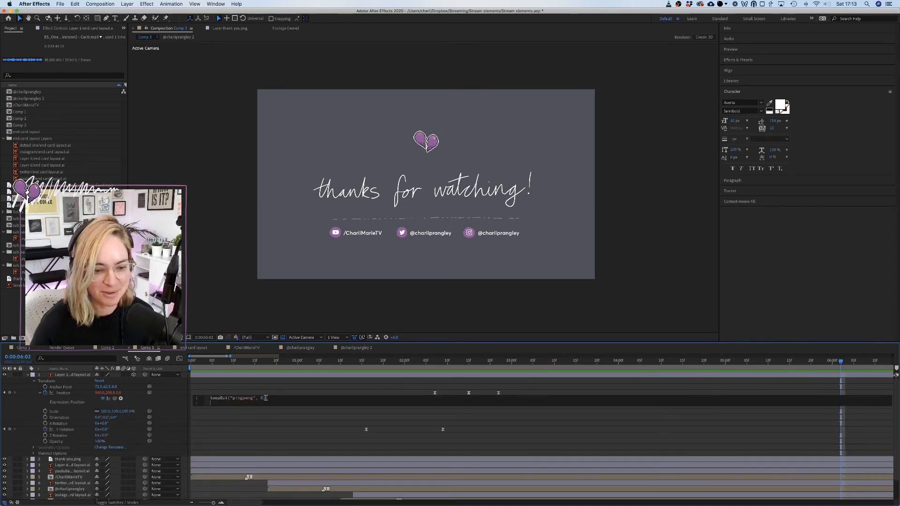
{"action": "type", "text": "wiggle"}
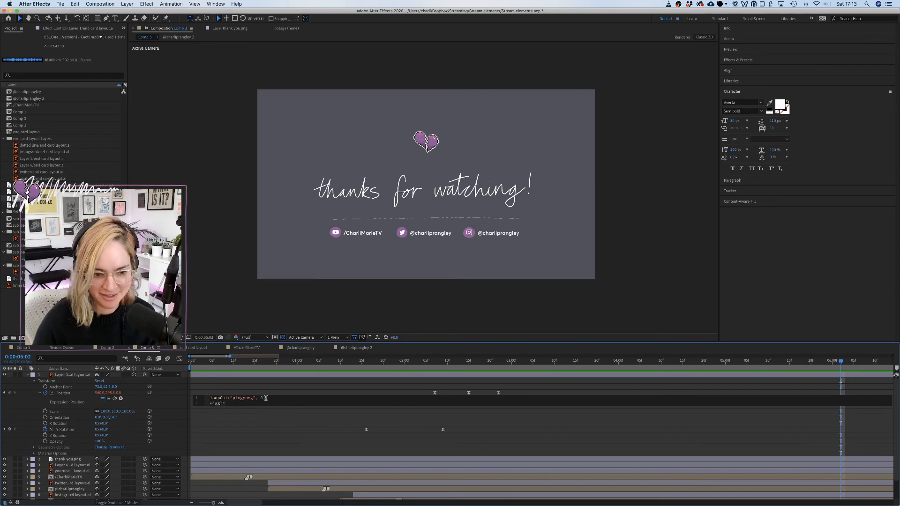
{"action": "key", "text": "BackSpace"}
{"action": "key", "text": "BackSpace"}
{"action": "key", "text": "BackSpace"}
{"action": "key", "text": "BackSpace"}
{"action": "key", "text": "BackSpace"}
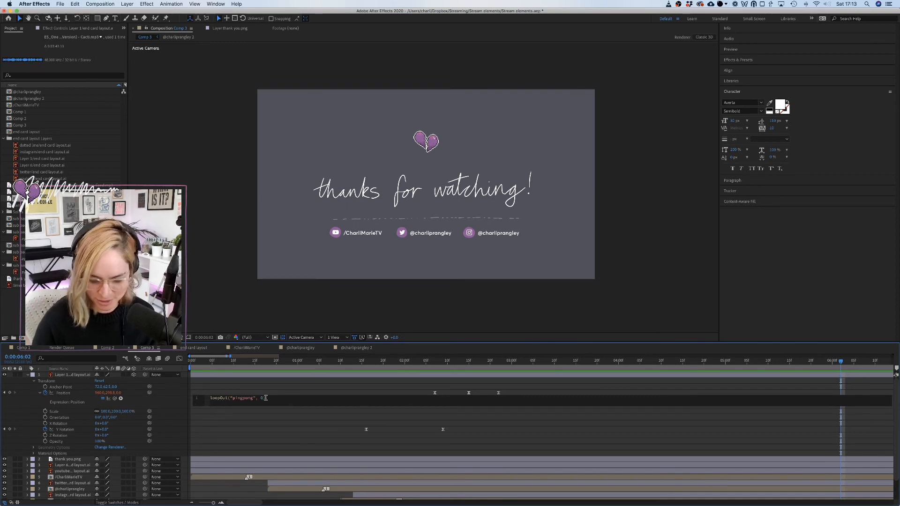
{"action": "type", "text": "wiggl"}
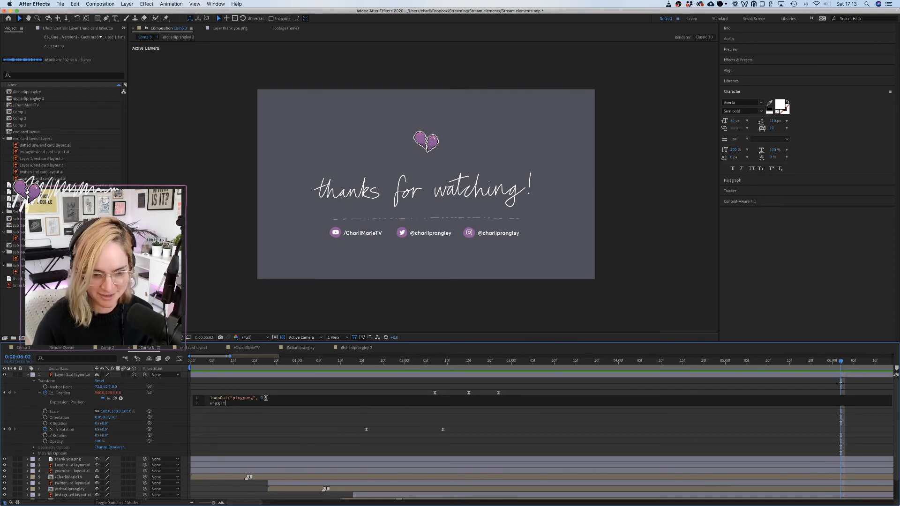
{"action": "type", "text": "e()"}
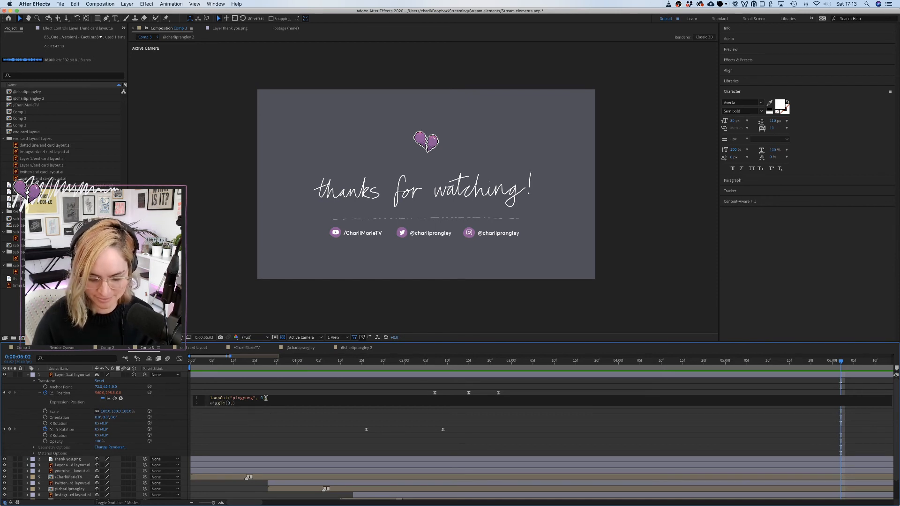
{"action": "left_click", "coordinate": [257, 415]}
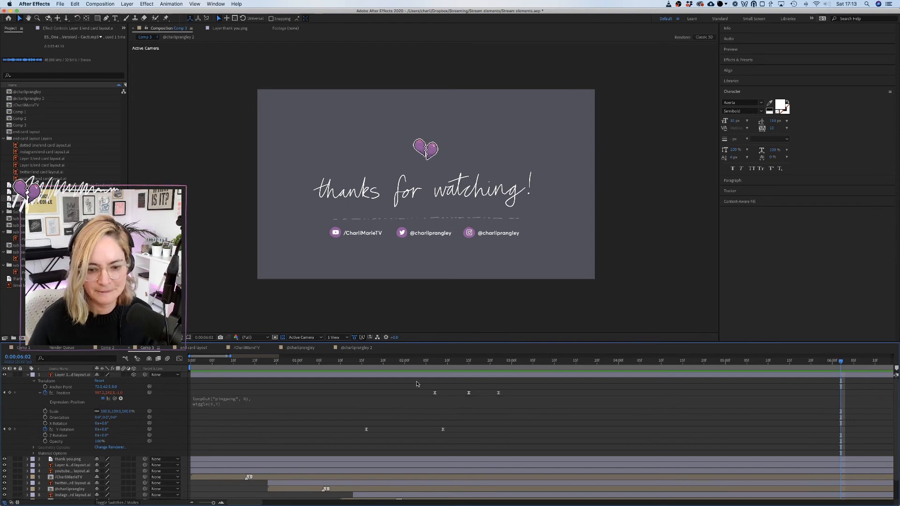
Preview the heart's movement with the wiggle from 0:00:01:23 and again from 0:00:01:21.
{"action": "key", "text": "space"}
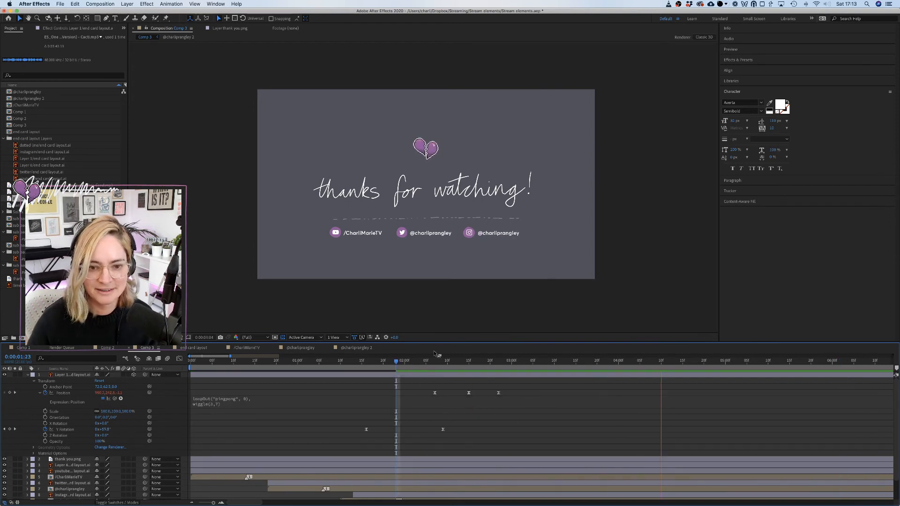
{"action": "left_click", "coordinate": [387, 361]}
{"action": "key", "text": "space"}
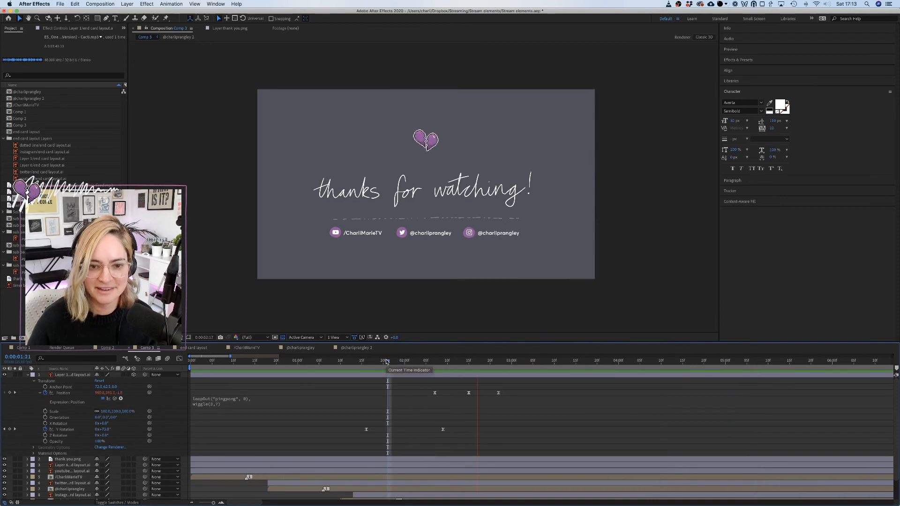
End the loopOut line of the Position expression with a semicolon and preview the heart from 0:00:01:05.
{"action": "left_click", "coordinate": [215, 404]}
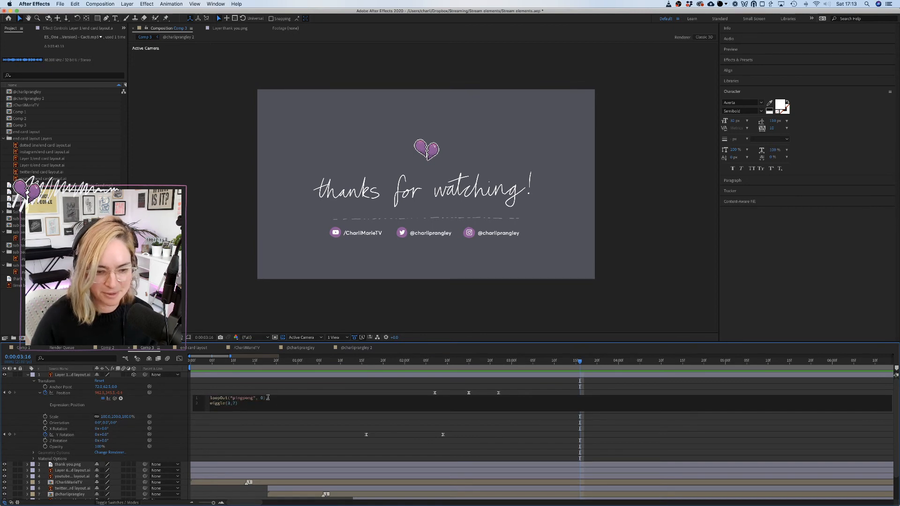
{"action": "left_click", "coordinate": [329, 375]}
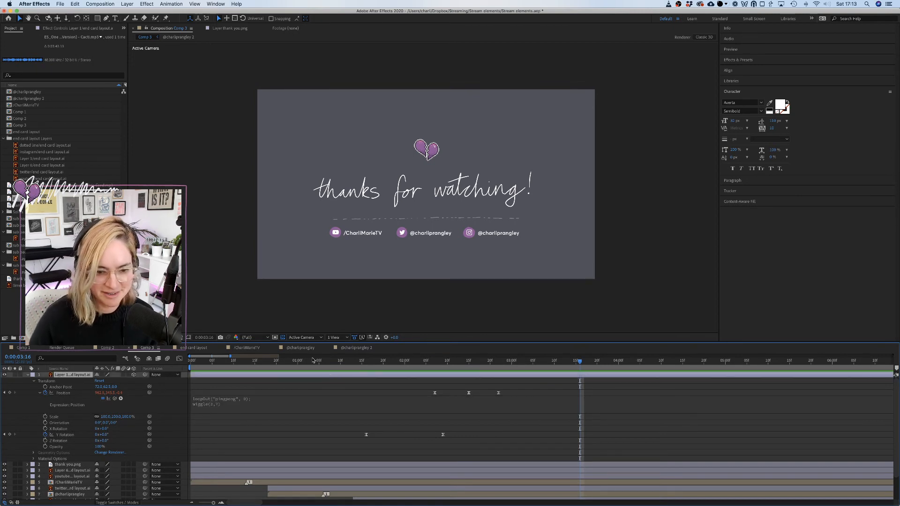
{"action": "left_click", "coordinate": [318, 362]}
{"action": "key", "text": "space"}
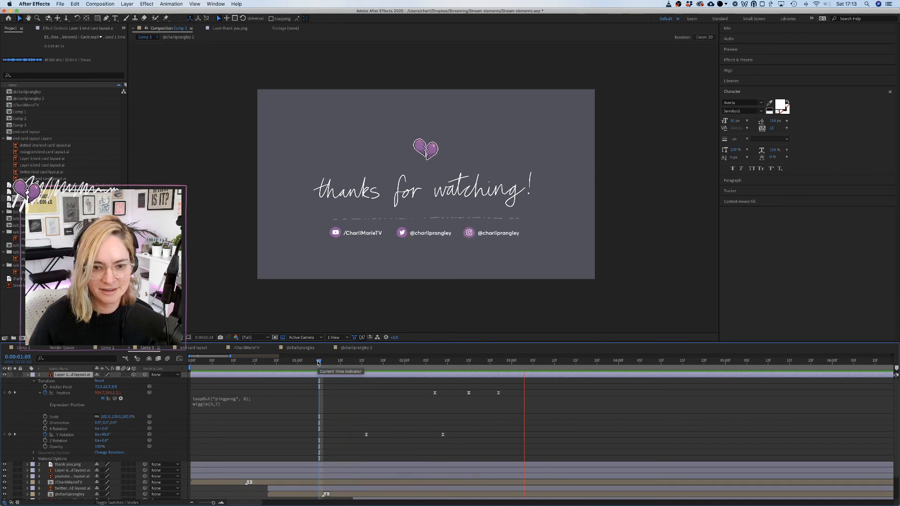
{"action": "key", "text": "space"}
Remove the wiggle line so the heart's Position expression is only loopOut("pingpong", 0), and preview from 0:00:01:16.
{"action": "left_click", "coordinate": [278, 398]}
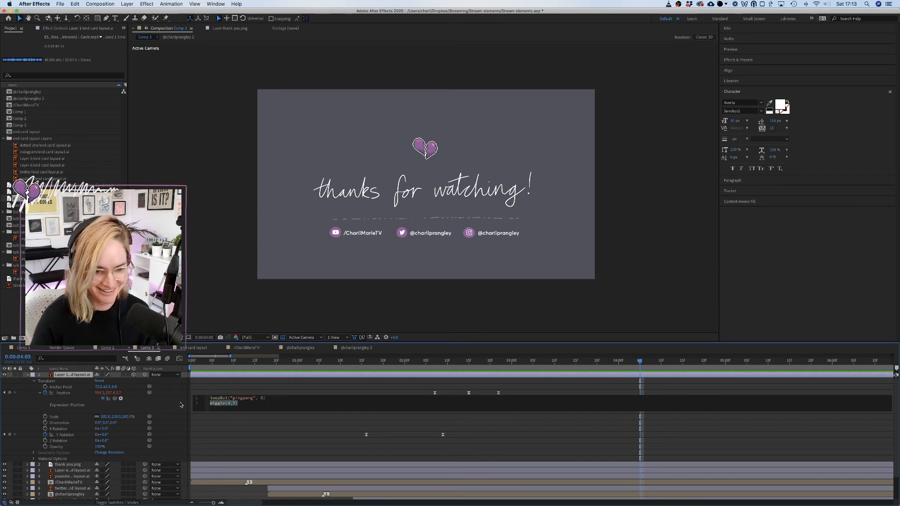
{"action": "left_click", "coordinate": [283, 385]}
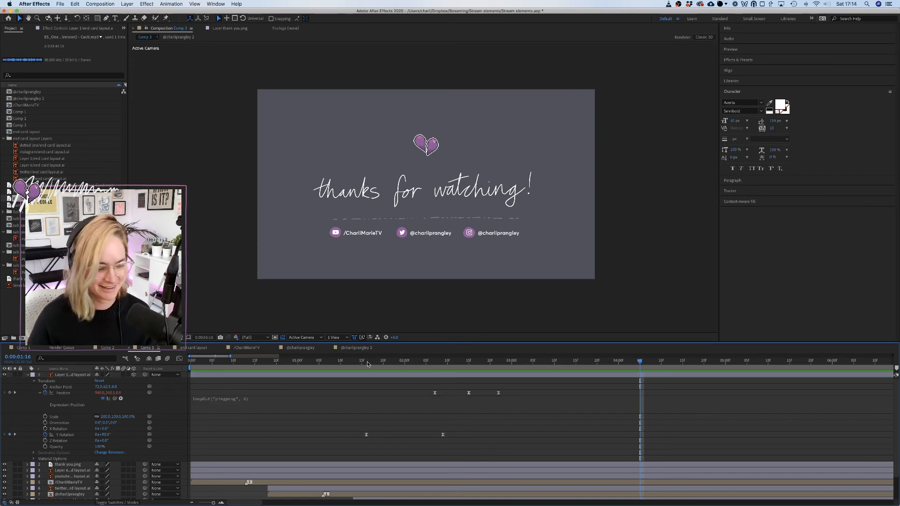
{"action": "left_click", "coordinate": [368, 362]}
{"action": "key", "text": "space"}
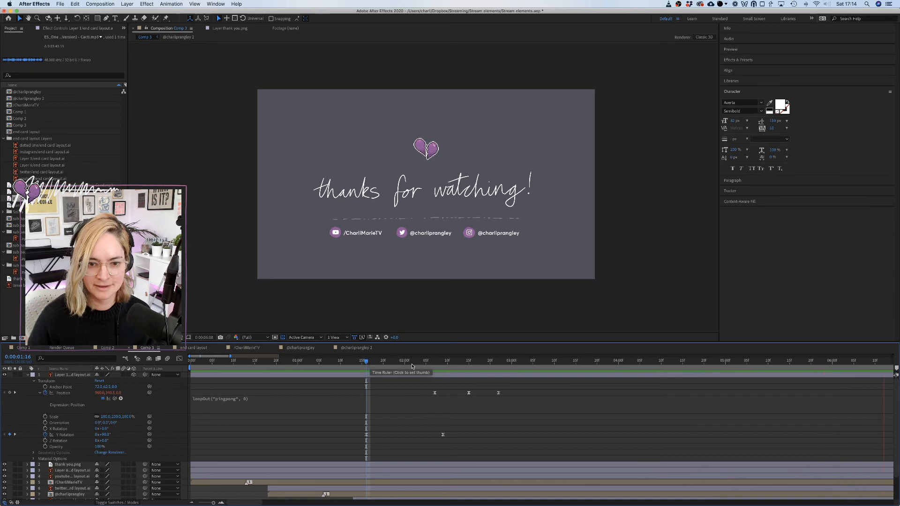
{"action": "key", "text": "space"}
Replay the heart's flip and loop from 0:00:01:20, stopping at 0:00:04:21.
{"action": "scroll", "coordinate": [425, 411], "scroll_direction": "down", "scroll_amount": 10}
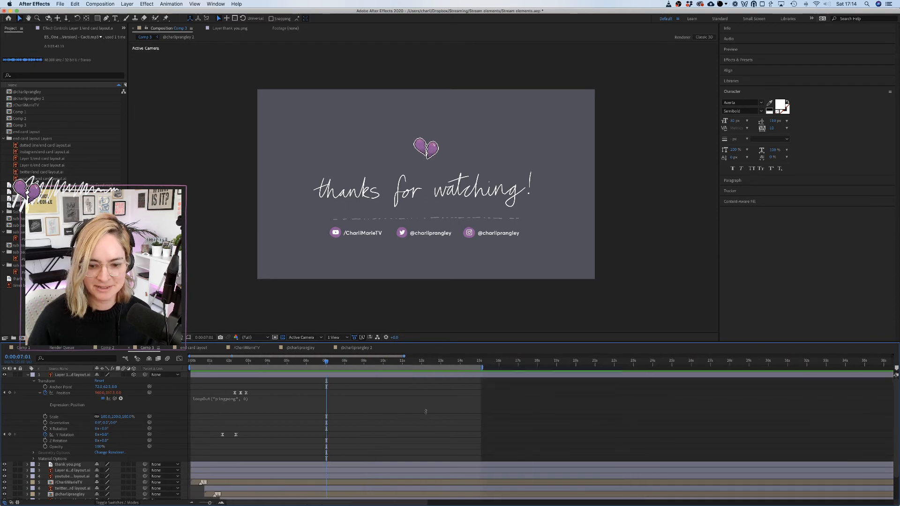
{"action": "left_click", "coordinate": [223, 361]}
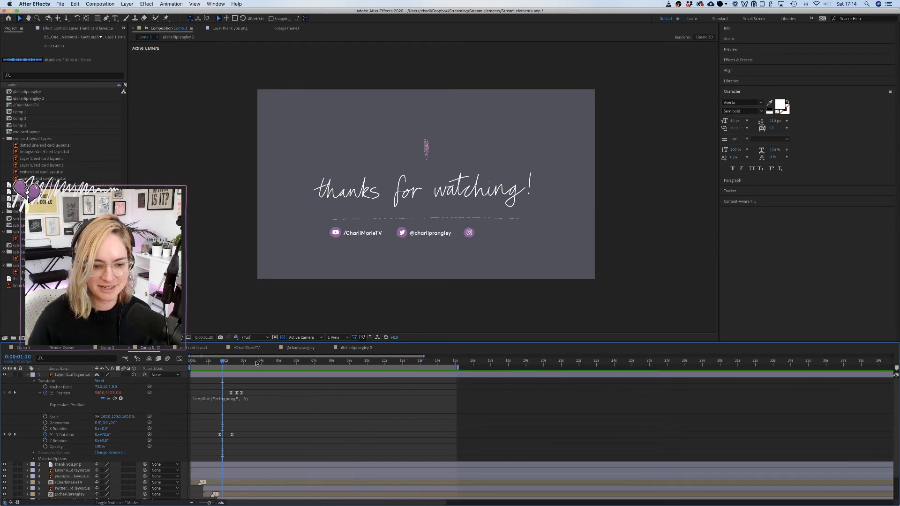
{"action": "key", "text": "space"}
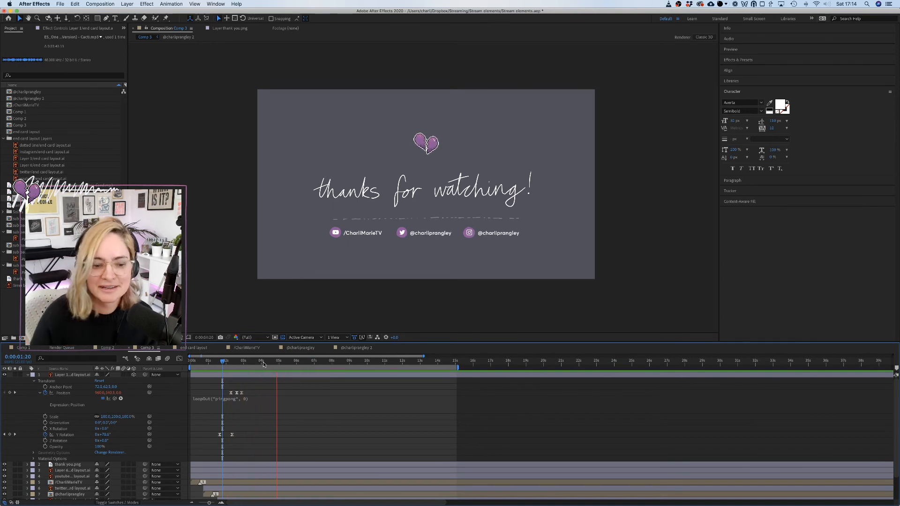
{"action": "key", "text": "space"}
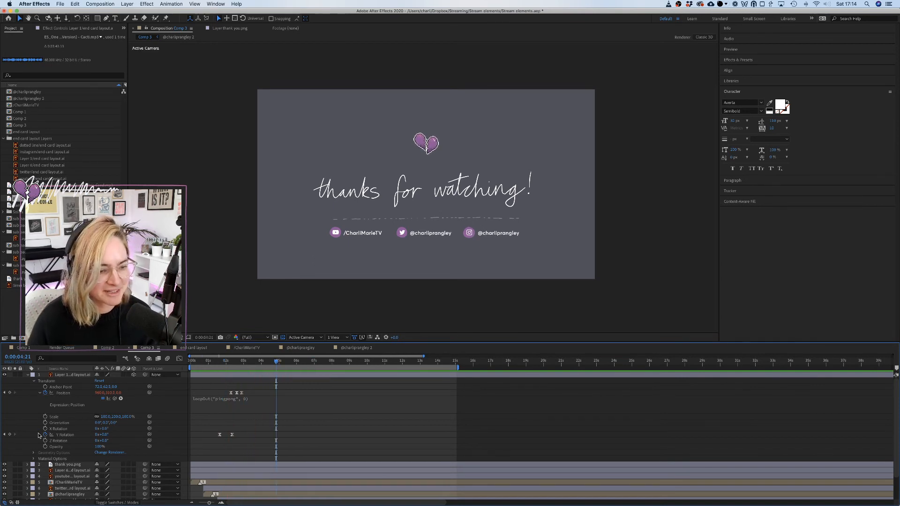
Keyframe the heart's current Y Rotation at 0:00:04:21 and set it to 1x+0° at 0:00:05:11.
{"action": "left_click", "coordinate": [9, 435]}
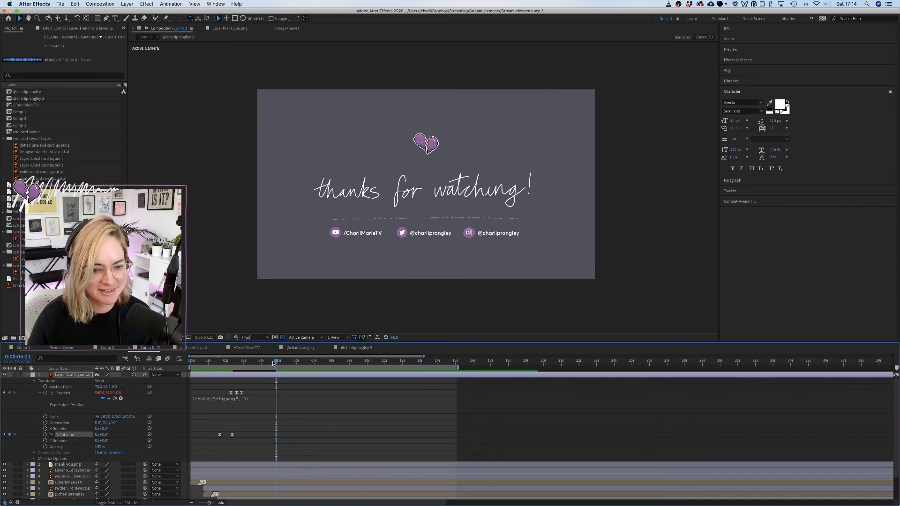
{"action": "left_click_drag", "start_coordinate": [276, 362], "coordinate": [287, 363]}
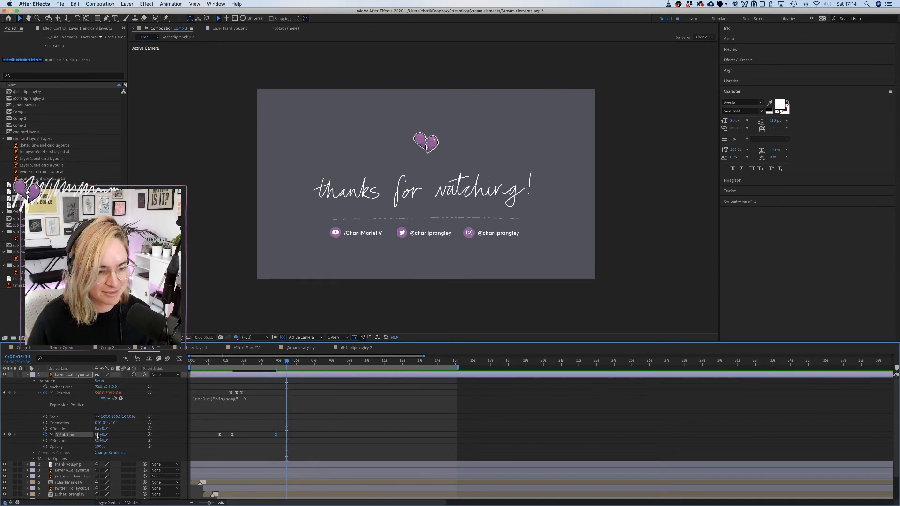
{"action": "type", "text": "1"}
{"action": "key", "text": "Return"}
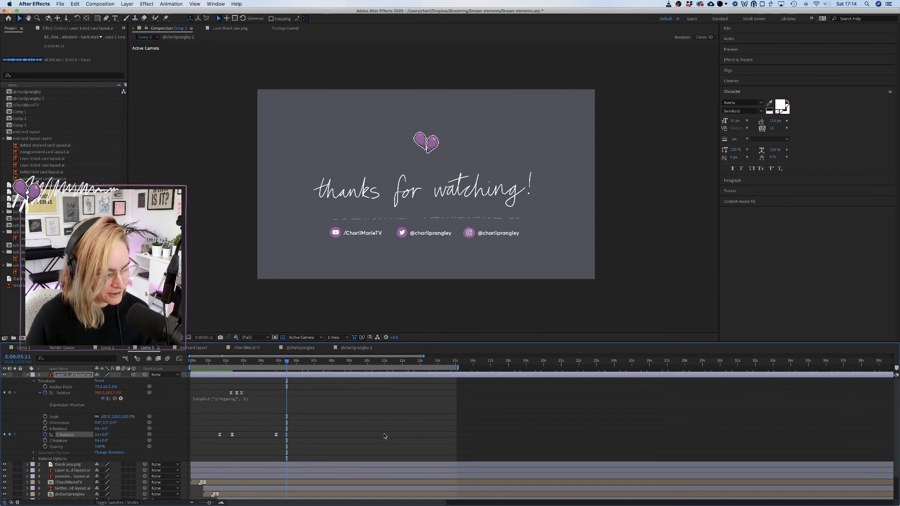
{"action": "left_click", "coordinate": [346, 422]}
Preview the heart's added spin from 0:00:01:07, stopping at 0:00:09:16.
{"action": "left_click", "coordinate": [213, 361]}
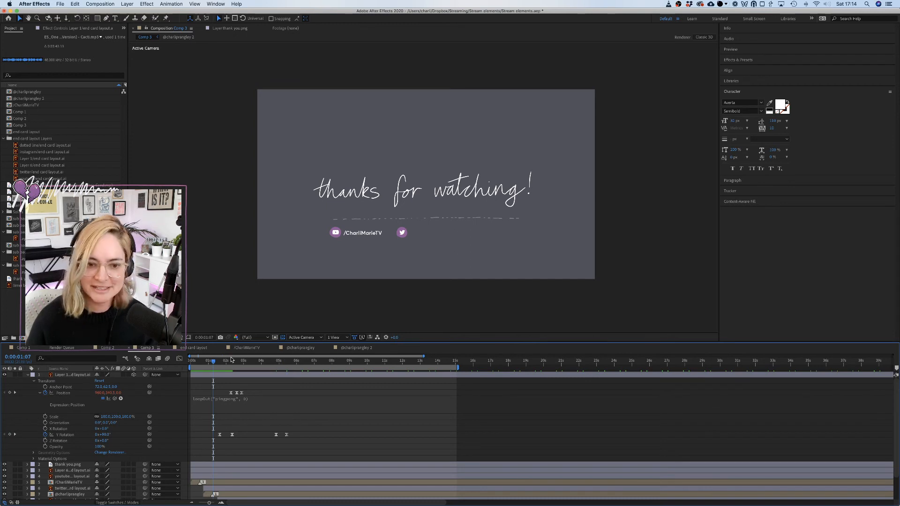
{"action": "key", "text": "space"}
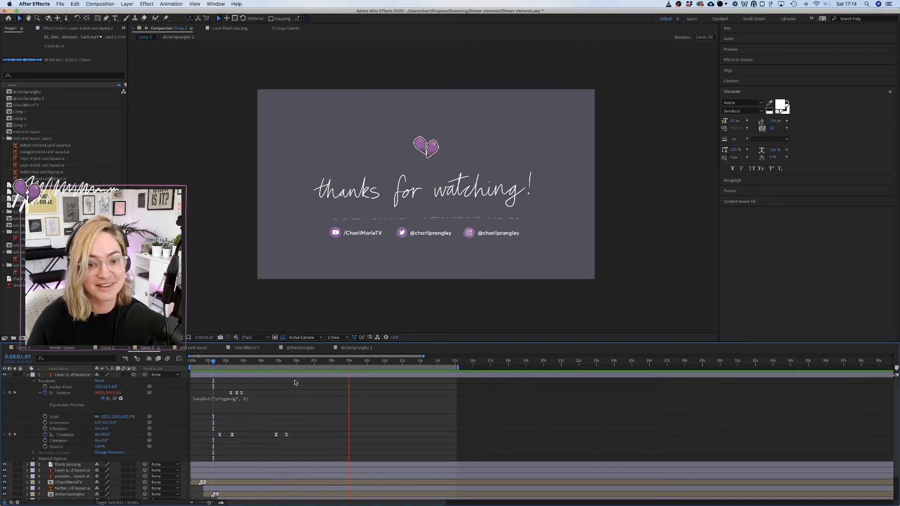
{"action": "key", "text": "space"}
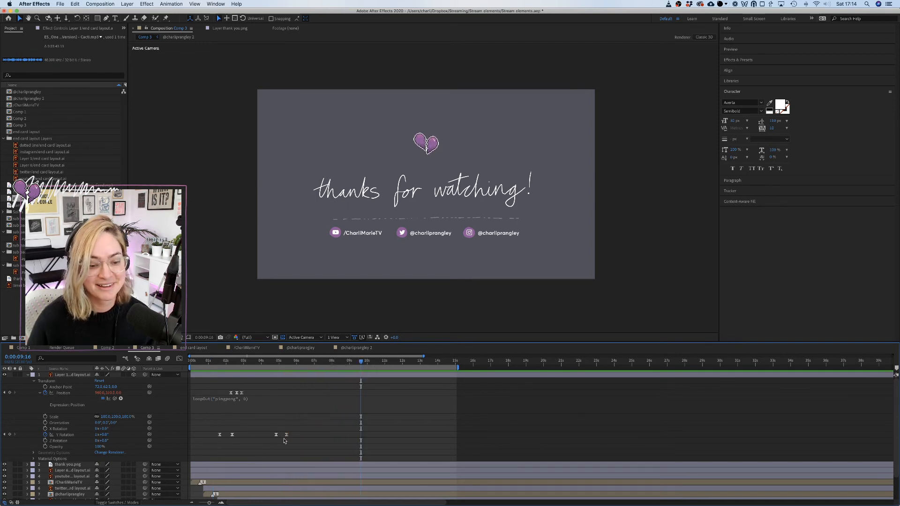
Keyframe the heart's Y Rotation at 1x+0° at 0:00:08:18 and 2x+0° at 0:00:09:16, and preview the animation from the start.
{"action": "left_click", "coordinate": [10, 435]}
{"action": "left_click", "coordinate": [98, 434]}
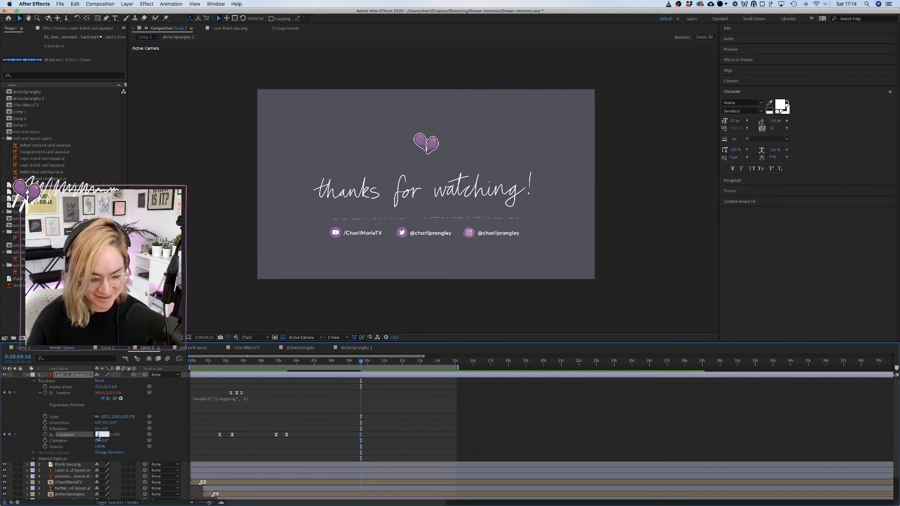
{"action": "type", "text": "1"}
{"action": "key", "text": "Return"}
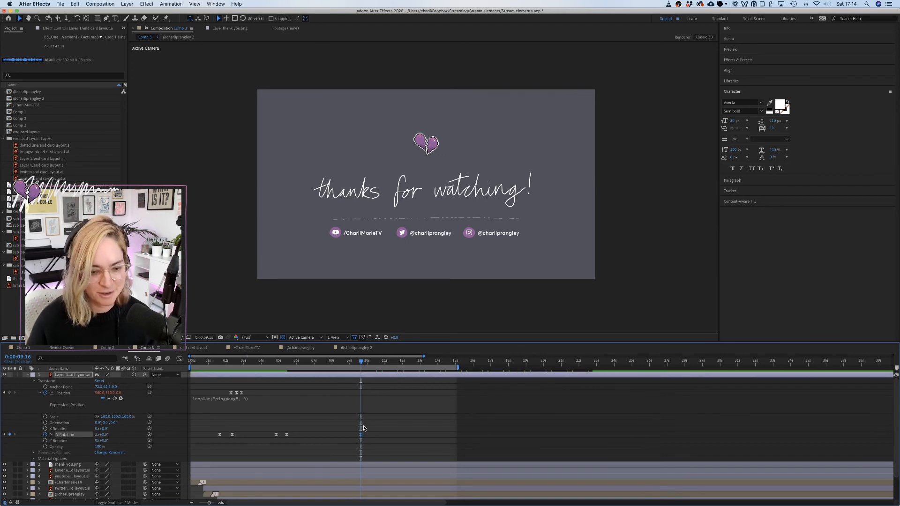
{"action": "left_click_drag", "start_coordinate": [365, 362], "coordinate": [344, 368]}
{"action": "left_click", "coordinate": [305, 363]}
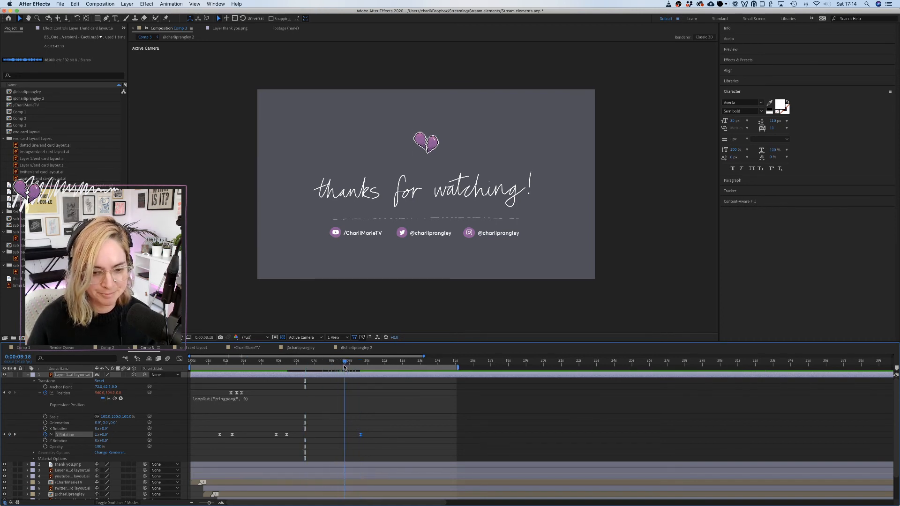
{"action": "left_click", "coordinate": [14, 435]}
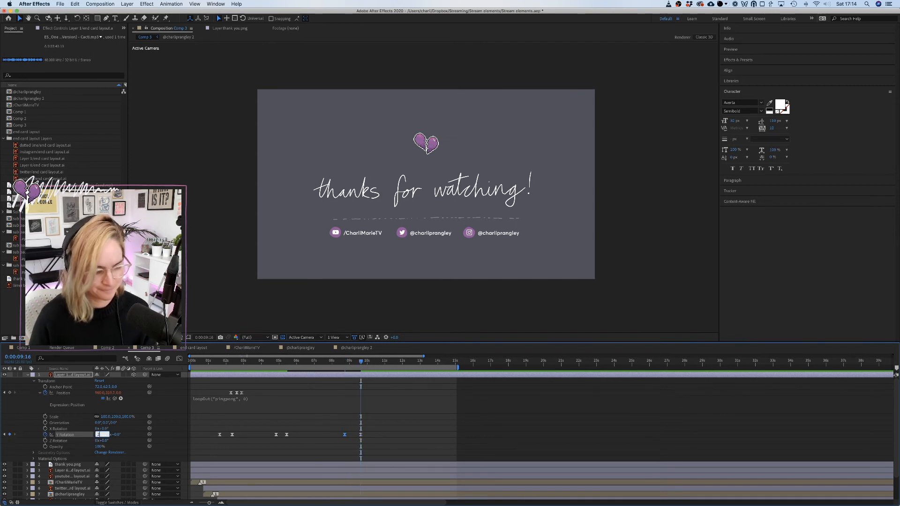
{"action": "left_click", "coordinate": [447, 409]}
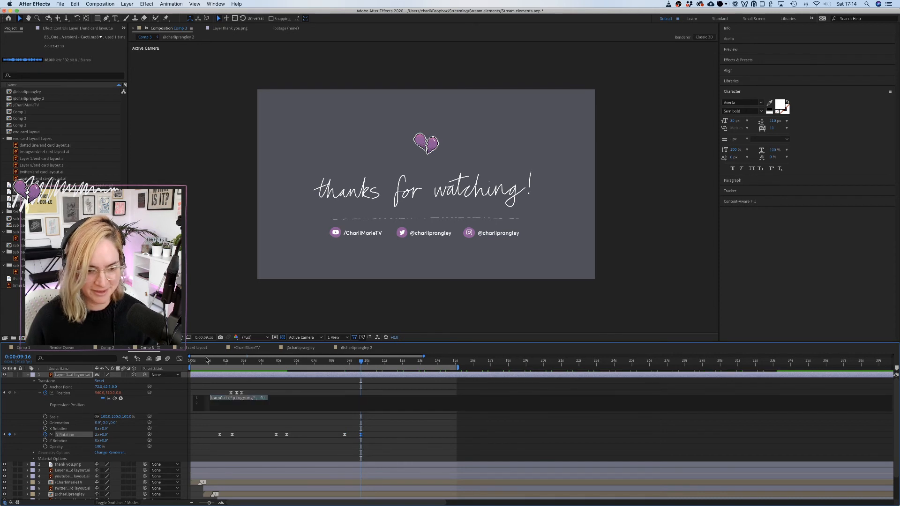
{"action": "left_click_drag", "start_coordinate": [212, 363], "coordinate": [176, 363]}
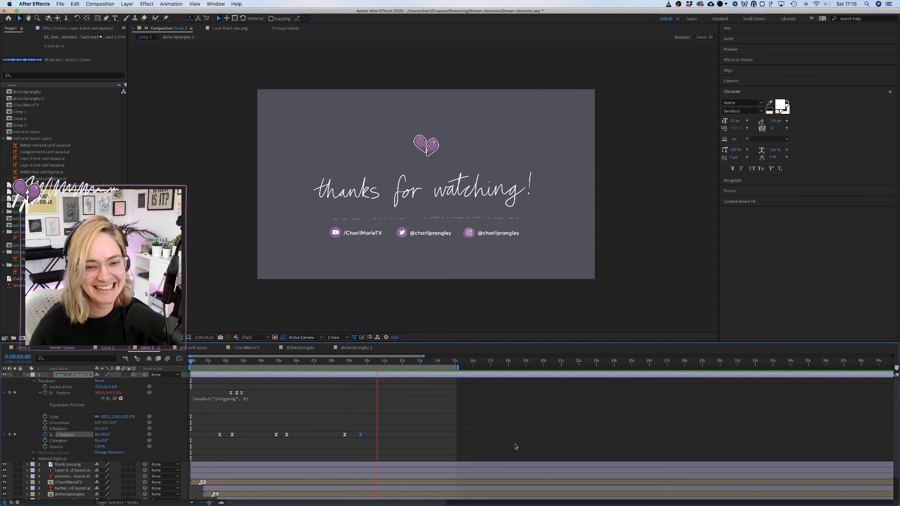
{"action": "key", "text": "space"}
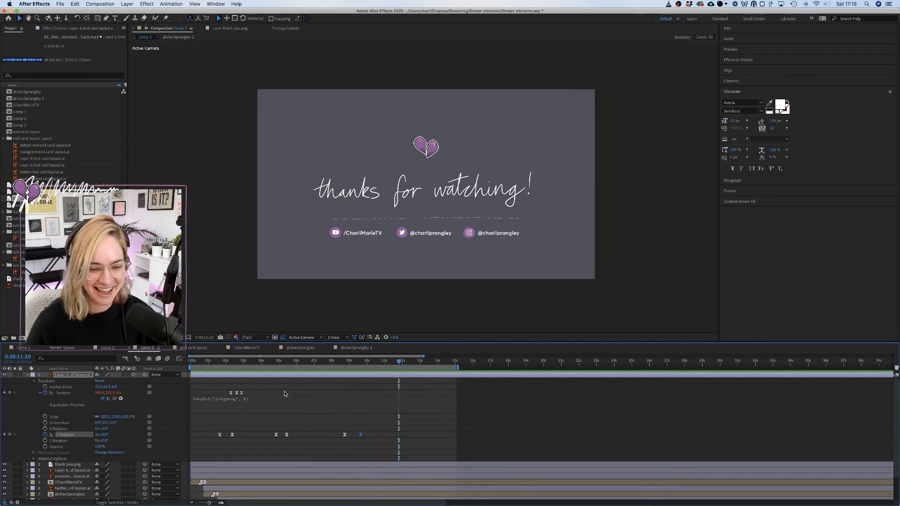
Fade in thank you.png by keyframing its Opacity from 0% at 0:00:00:00 to 100% at about 1.4 seconds.
{"action": "scroll", "coordinate": [278, 397], "scroll_direction": "up", "scroll_amount": 10}
{"action": "scroll", "coordinate": [277, 397], "scroll_direction": "down", "scroll_amount": 8}
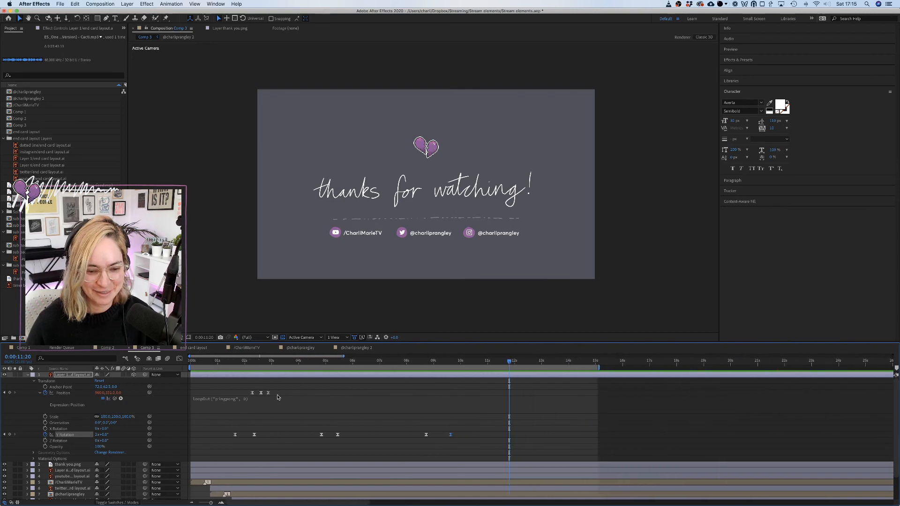
{"action": "scroll", "coordinate": [278, 397], "scroll_direction": "down", "scroll_amount": 1}
{"action": "left_click_drag", "start_coordinate": [247, 364], "coordinate": [164, 359]}
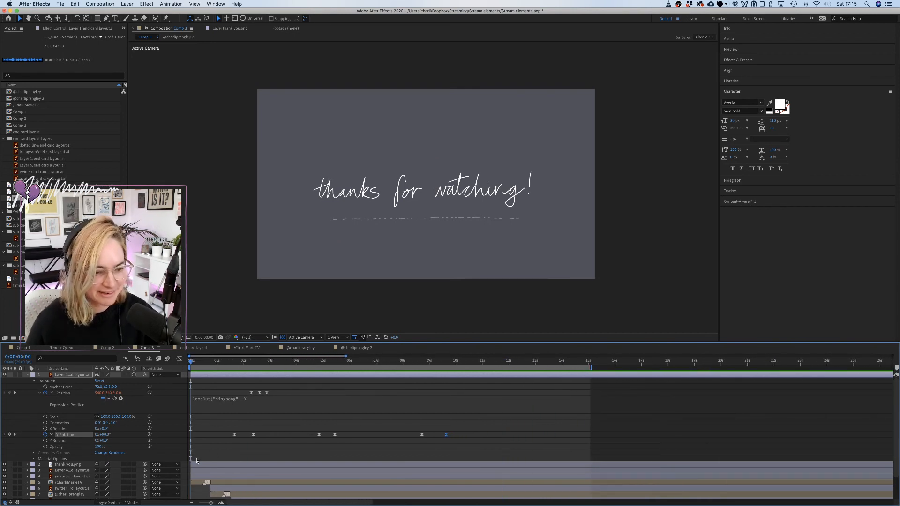
{"action": "left_click", "coordinate": [207, 468]}
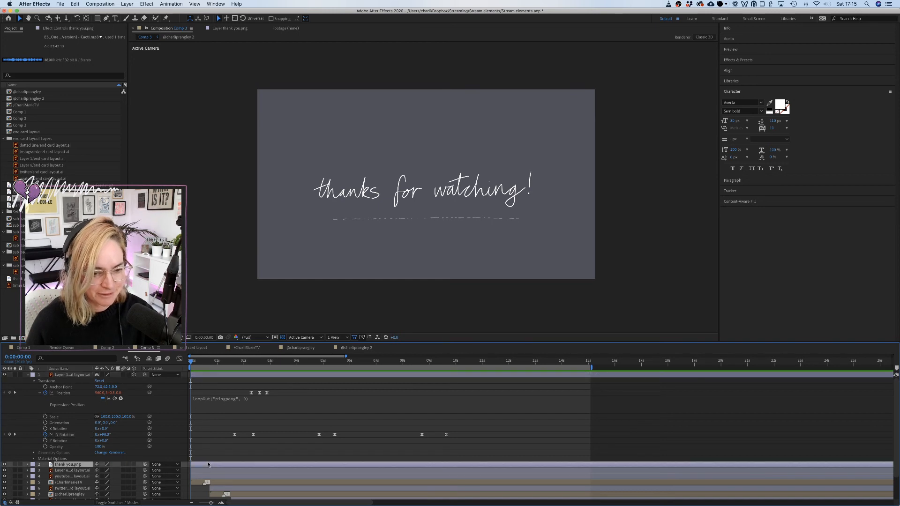
{"action": "key", "text": "t"}
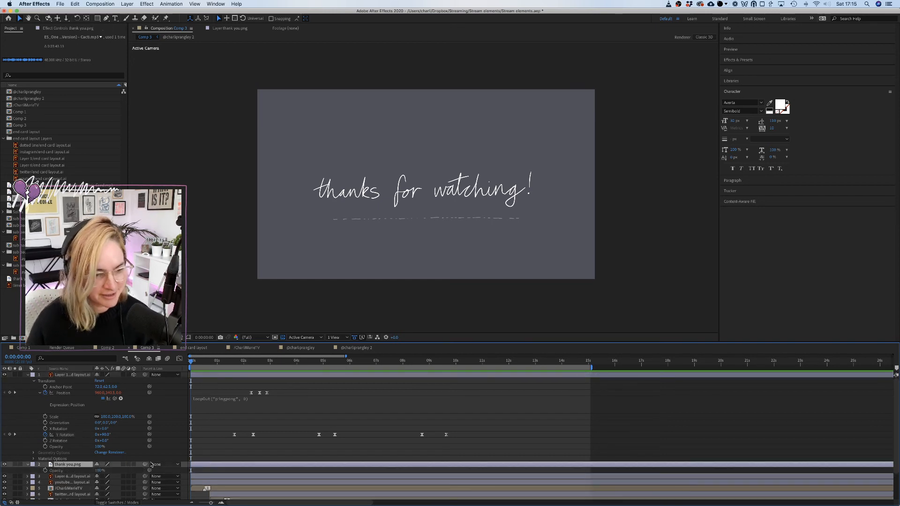
{"action": "left_click", "coordinate": [46, 470]}
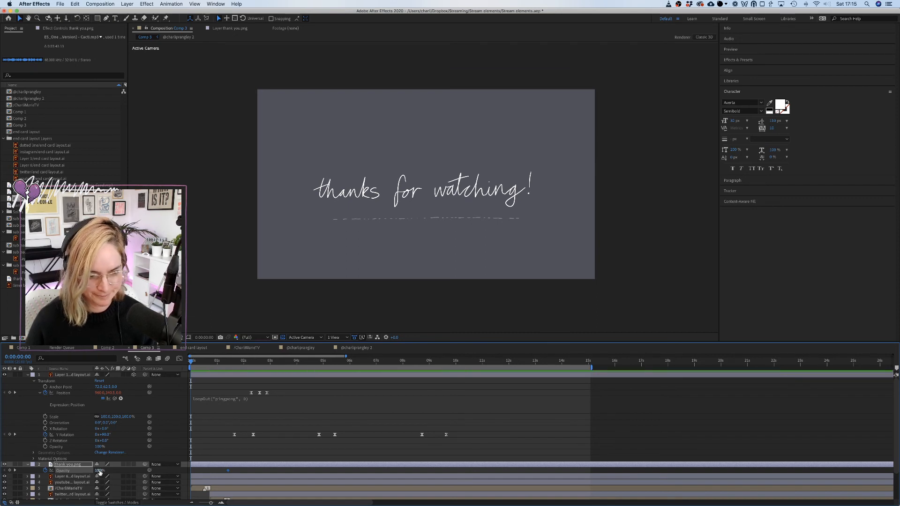
{"action": "type", "text": "0"}
{"action": "key", "text": "Return"}
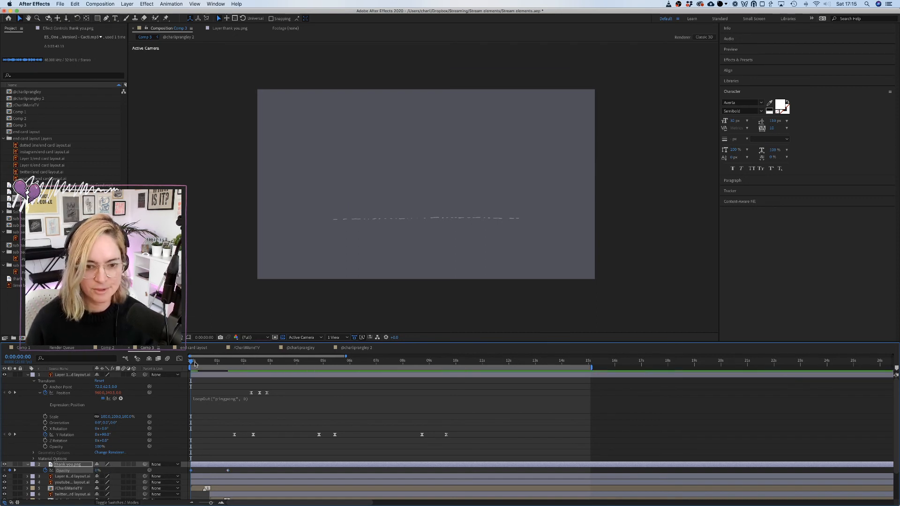
Lengthen the thank you.png fade by moving its 100% Opacity keyframe to about 1.8 seconds, and preview from the start.
{"action": "key", "text": "space"}
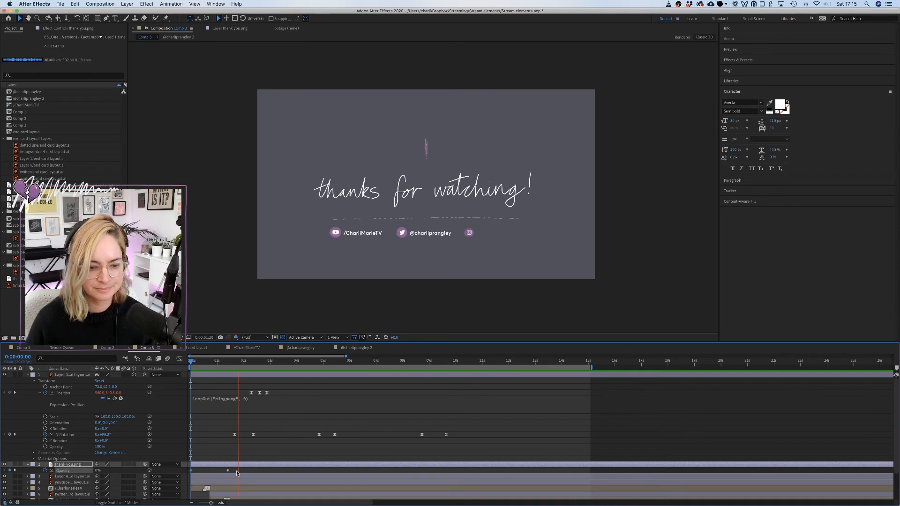
{"action": "key", "text": "space"}
{"action": "left_click_drag", "start_coordinate": [228, 471], "coordinate": [240, 471]}
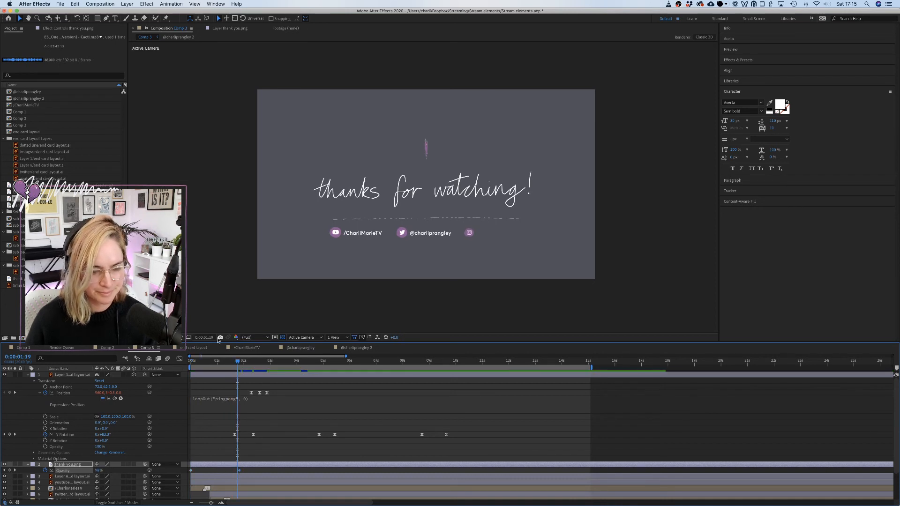
{"action": "left_click_drag", "start_coordinate": [209, 362], "coordinate": [189, 363]}
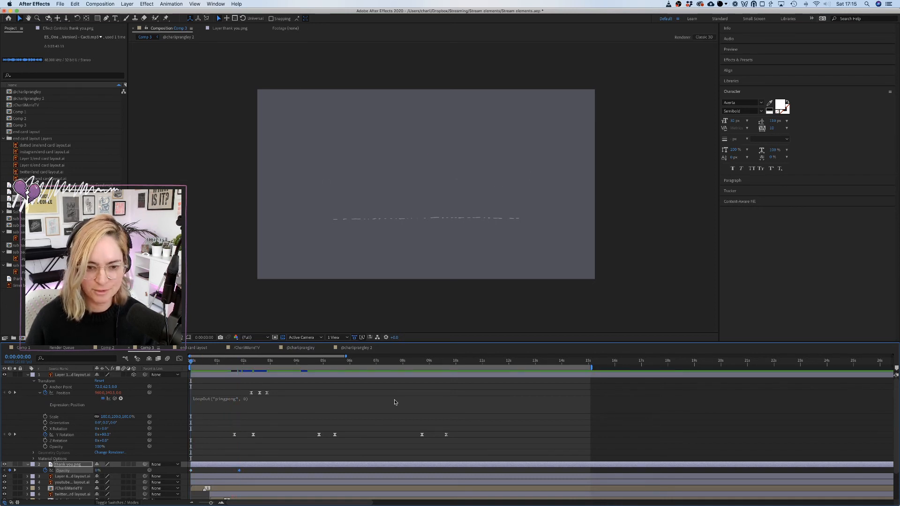
{"action": "key", "text": "space"}
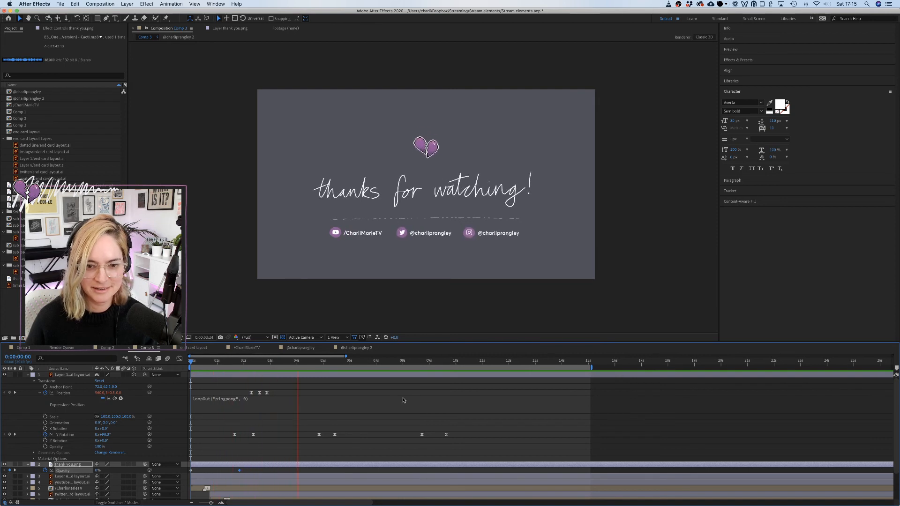
{"action": "key", "text": "space"}
Reduce the heart's bounce by lowering it to a Position Y of about 331 at its middle Position keyframe, 0:00:02:15.
{"action": "left_click", "coordinate": [273, 375]}
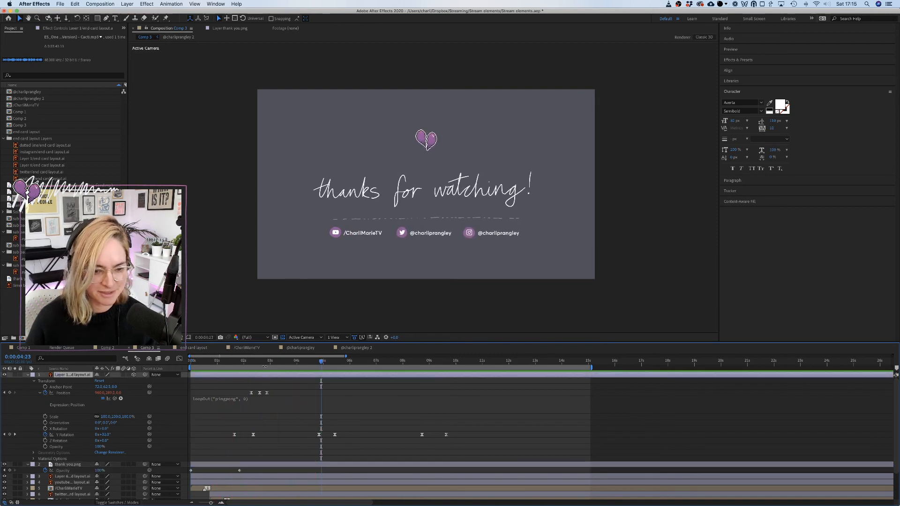
{"action": "left_click", "coordinate": [260, 364]}
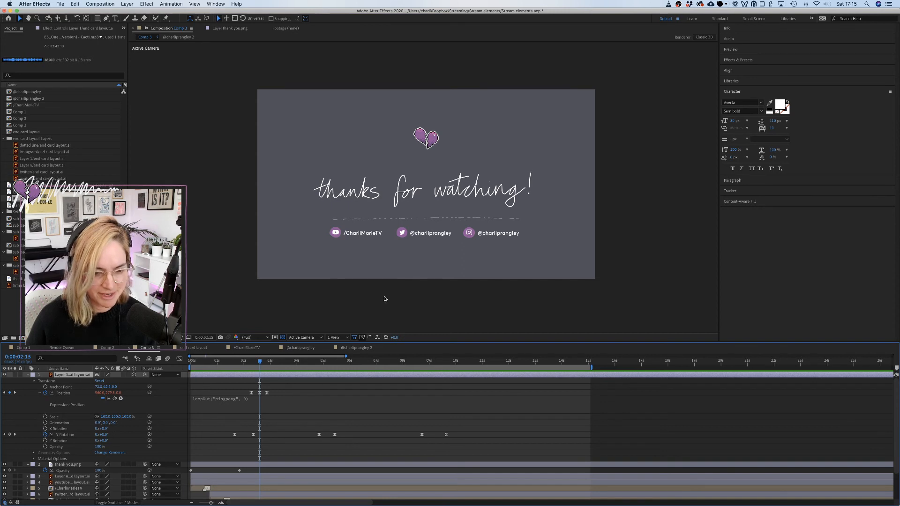
{"action": "double_click", "coordinate": [431, 137]}
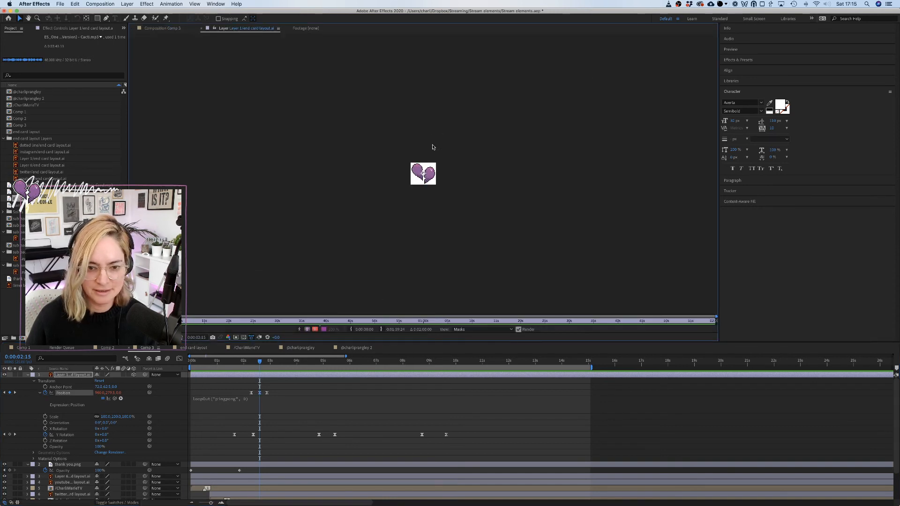
{"action": "left_click", "coordinate": [301, 425]}
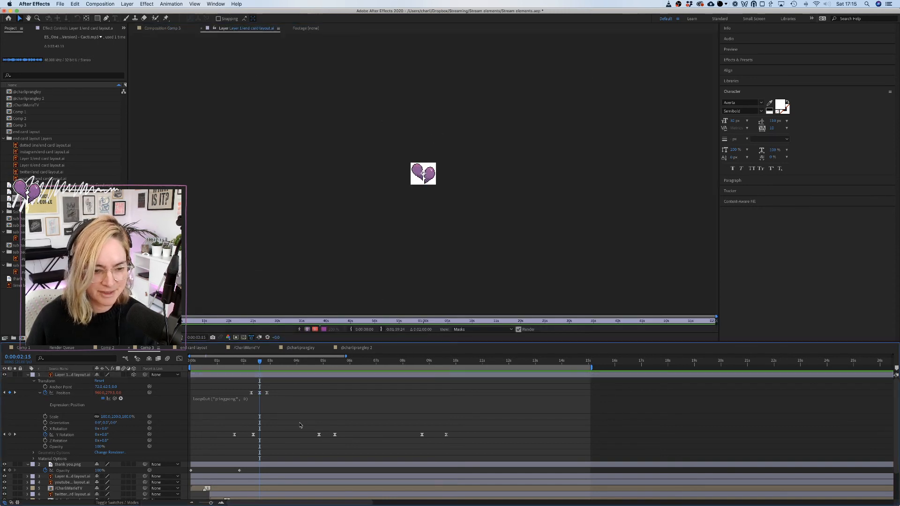
{"action": "left_click", "coordinate": [297, 375]}
{"action": "left_click", "coordinate": [174, 28]}
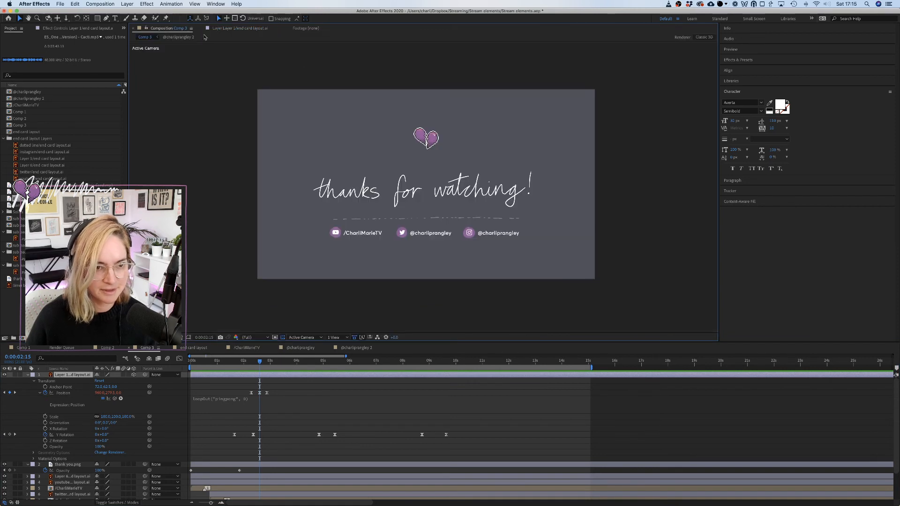
{"action": "scroll", "coordinate": [478, 174], "scroll_direction": "up", "scroll_amount": 3}
{"action": "scroll", "coordinate": [478, 174], "scroll_direction": "down", "scroll_amount": 1}
{"action": "left_click_drag", "start_coordinate": [315, 74], "coordinate": [398, 202]}
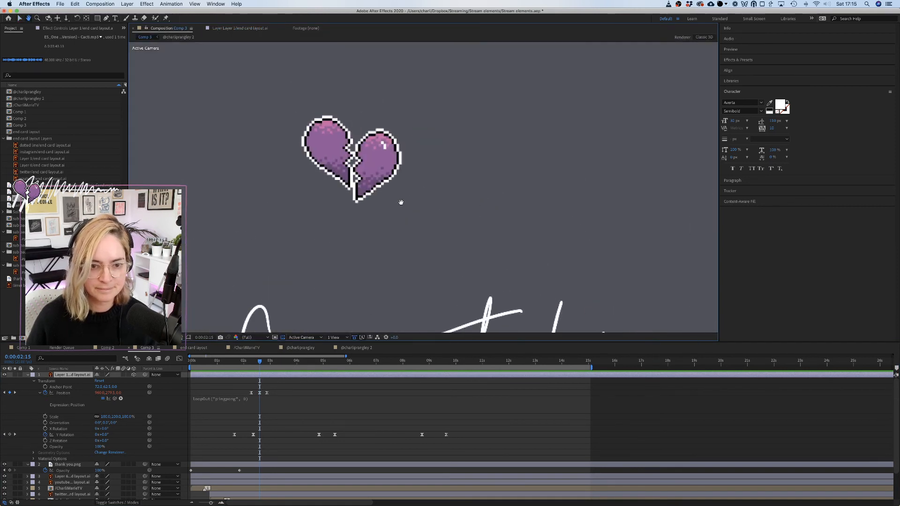
{"action": "left_click", "coordinate": [374, 145]}
{"action": "left_click", "coordinate": [208, 374]}
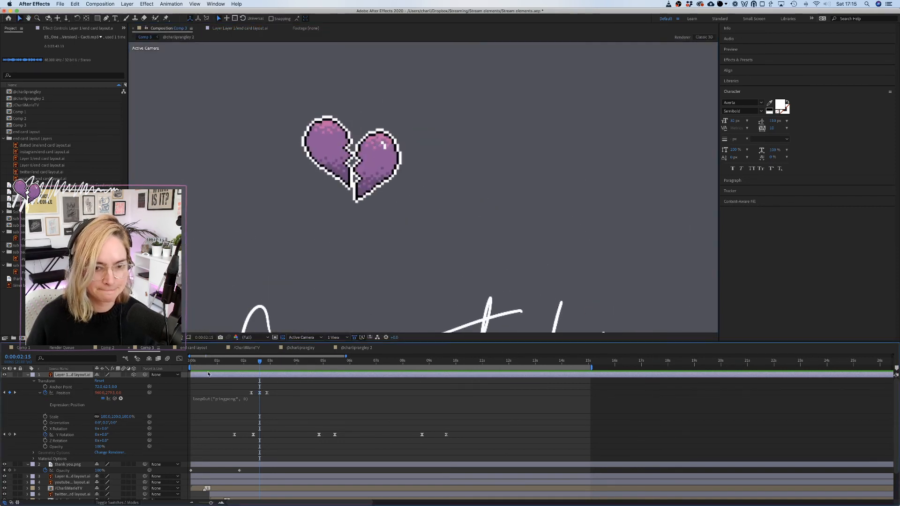
{"action": "left_click_drag", "start_coordinate": [111, 393], "coordinate": [128, 396]}
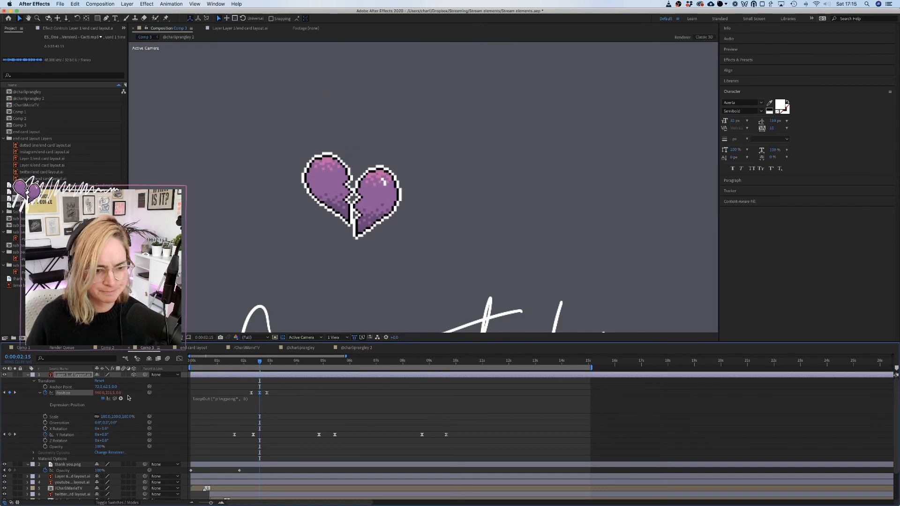
{"action": "left_click", "coordinate": [306, 417]}
Preview the end card from the start to check the heart's reduced bounce, enlarging the area around the heart.
{"action": "key", "text": "Home"}
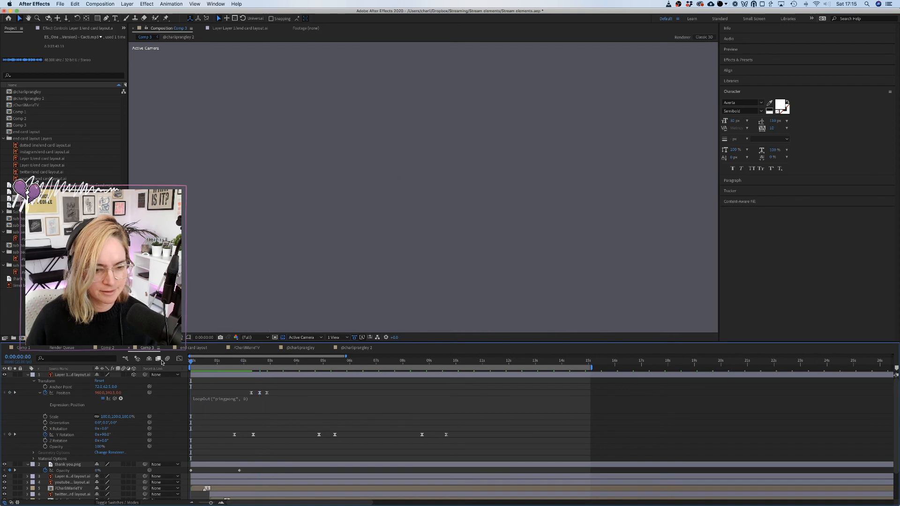
{"action": "key", "text": "minus"}
{"action": "key", "text": "space"}
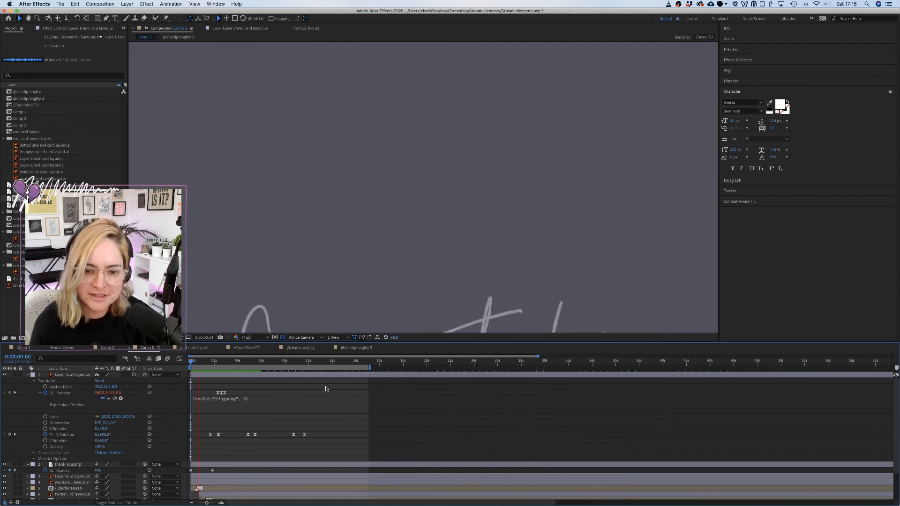
{"action": "scroll", "coordinate": [441, 190], "scroll_direction": "down", "scroll_amount": 4}
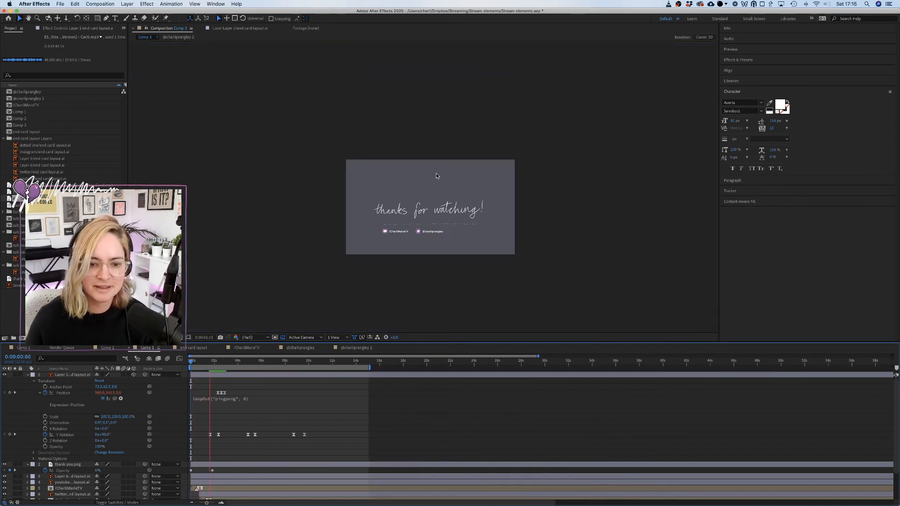
{"action": "scroll", "coordinate": [445, 171], "scroll_direction": "up", "scroll_amount": 5}
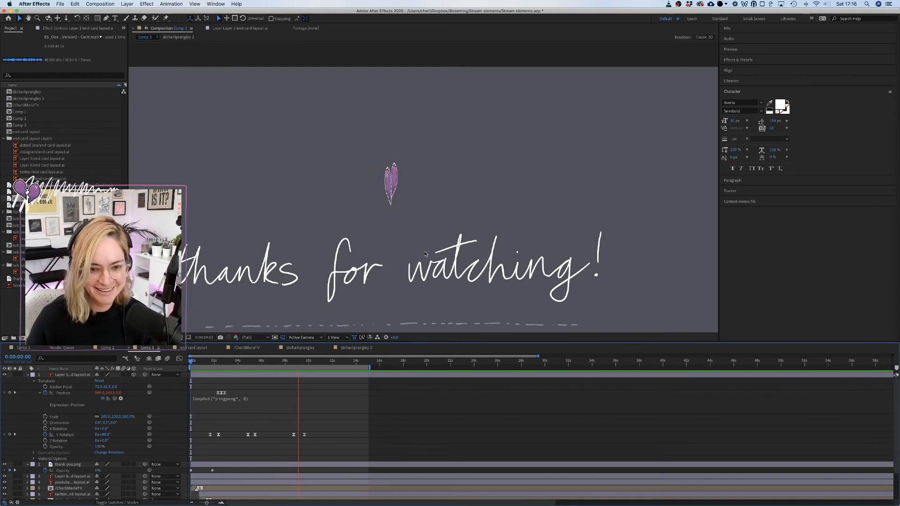
{"action": "key", "text": "space"}
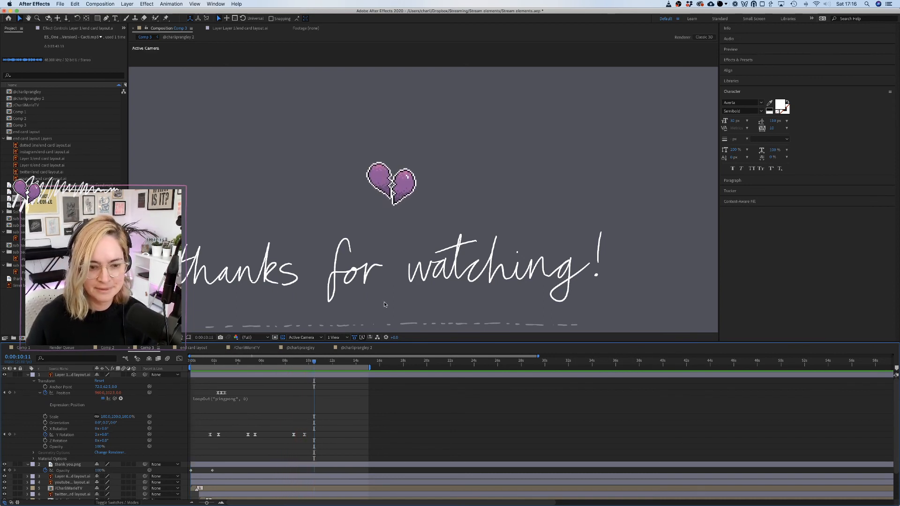
{"action": "key", "text": "space"}
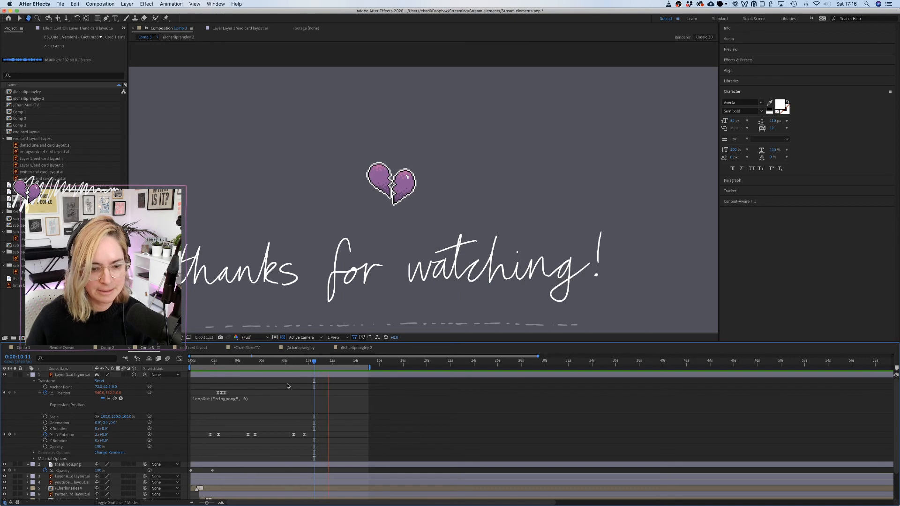
{"action": "key", "text": "space"}
Replay the heart's flip and bounce from 0:00:01:16, stopping at 0:00:04:05.
{"action": "left_click", "coordinate": [210, 361]}
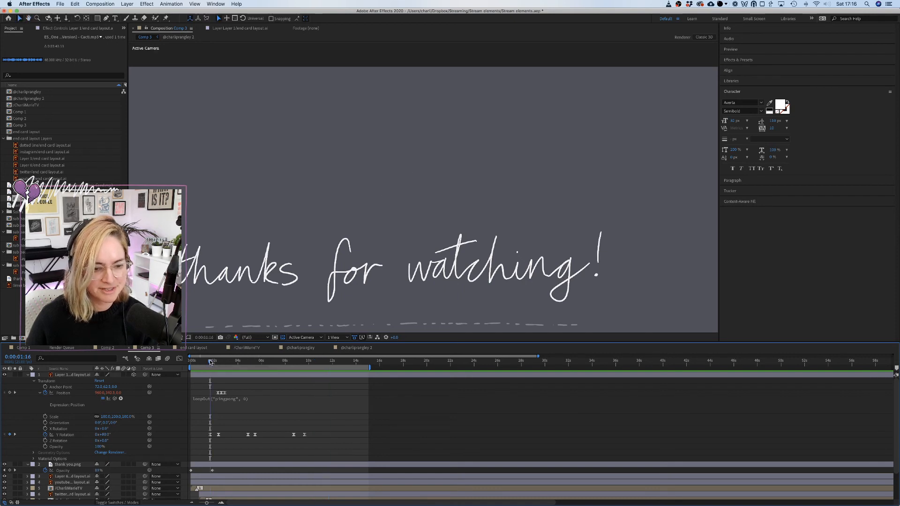
{"action": "key", "text": "space"}
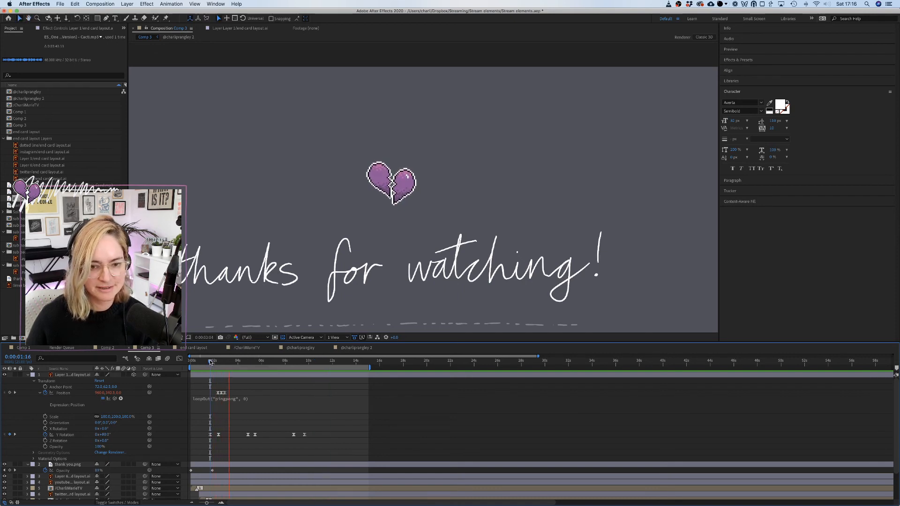
{"action": "key", "text": "space"}
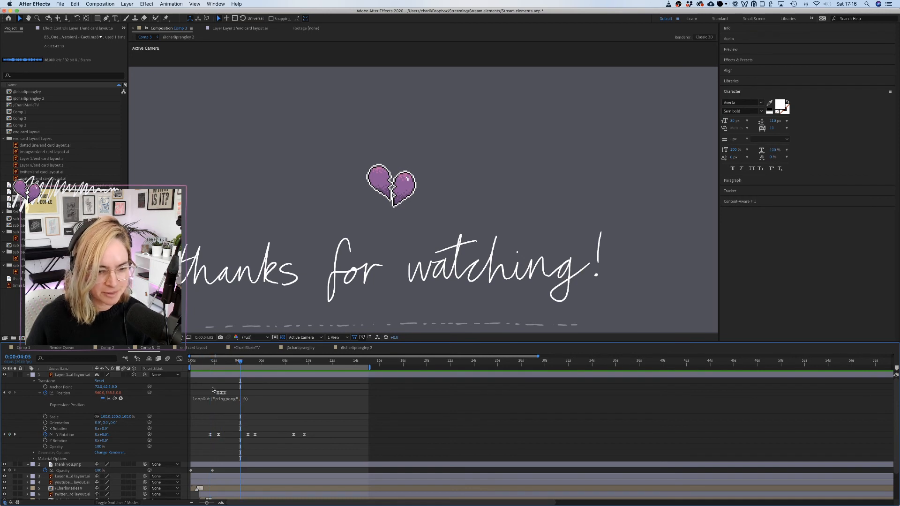
Shift the heart's three Position keyframes earlier so the bounce starts at the first Y Rotation keyframe, and preview from 0:00:01:11.
{"action": "mouse_move", "coordinate": [213, 389]}
{"action": "left_mouse_down"}
{"action": "mouse_move", "coordinate": [234, 399]}
{"action": "mouse_move", "coordinate": [215, 396]}
{"action": "left_mouse_up"}
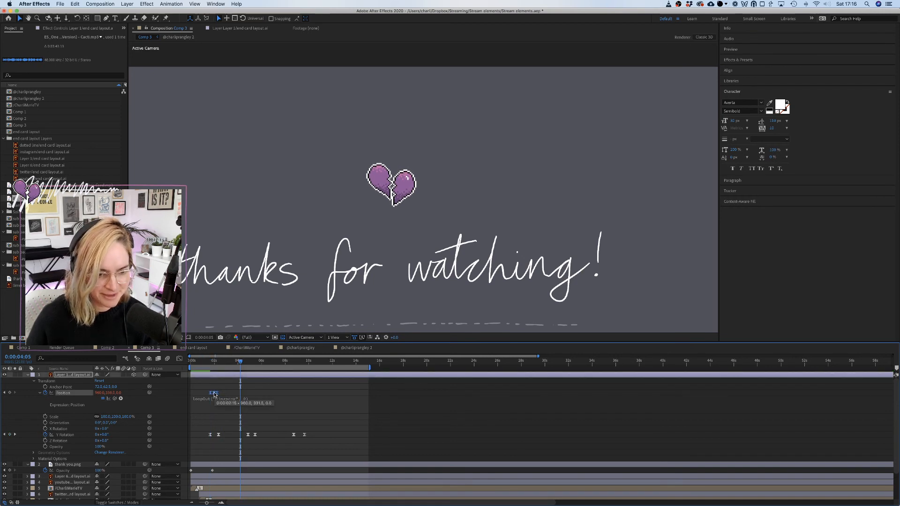
{"action": "left_click", "coordinate": [208, 362]}
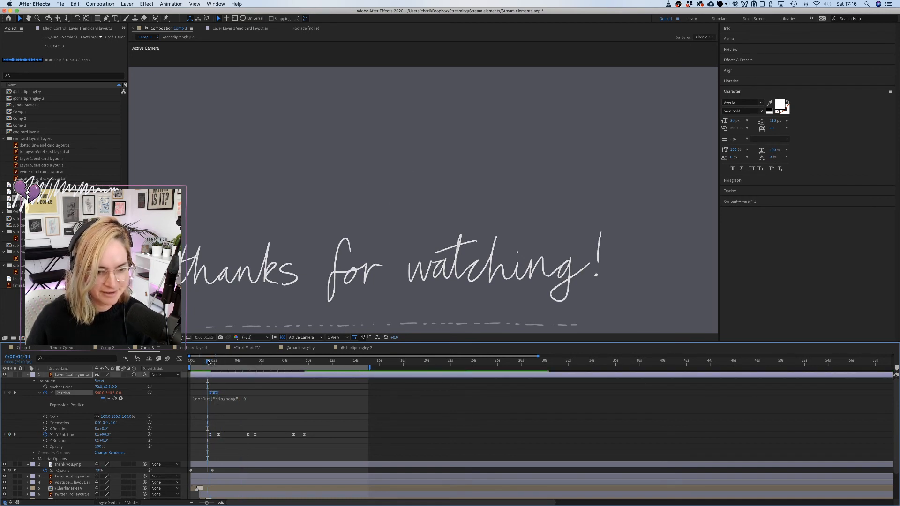
{"action": "key", "text": "space"}
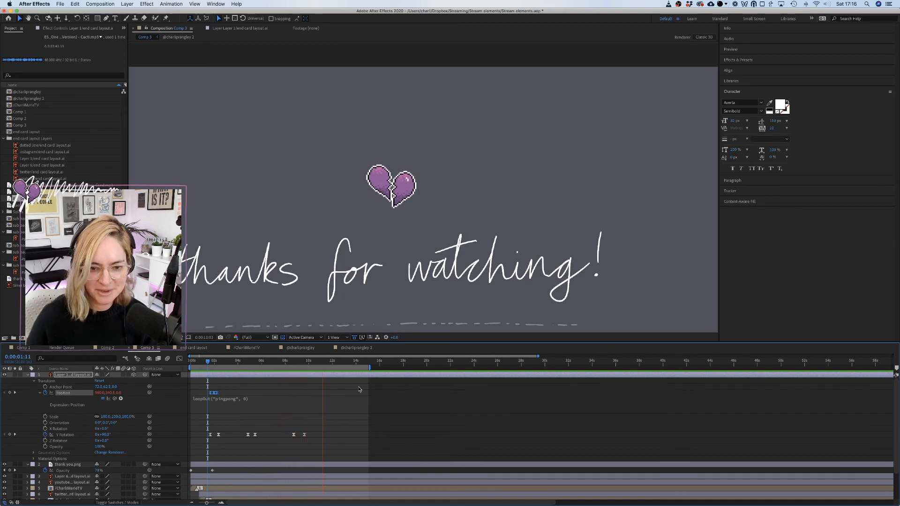
{"action": "key", "text": "space"}
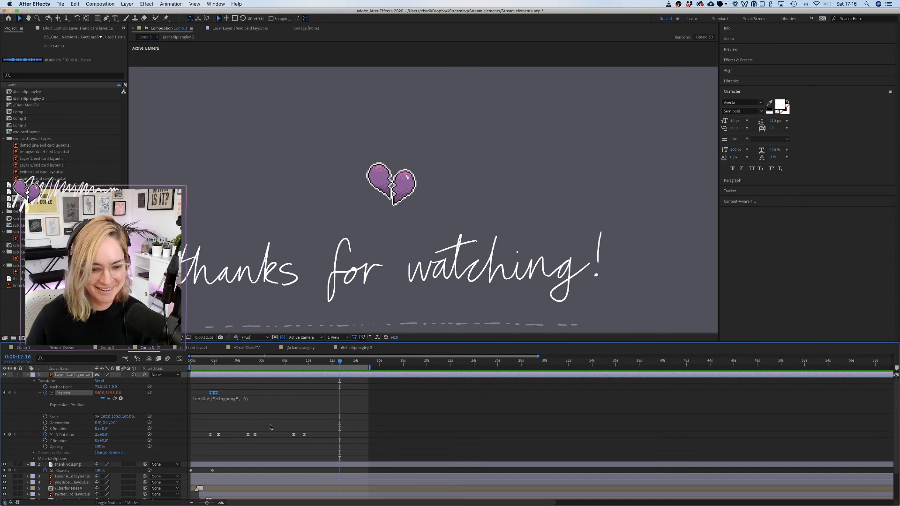
Copy the heart's second pair of Y Rotation keyframes and paste them at 0:00:13:12 to add another spin.
{"action": "left_click", "coordinate": [261, 441]}
{"action": "key", "text": "space"}
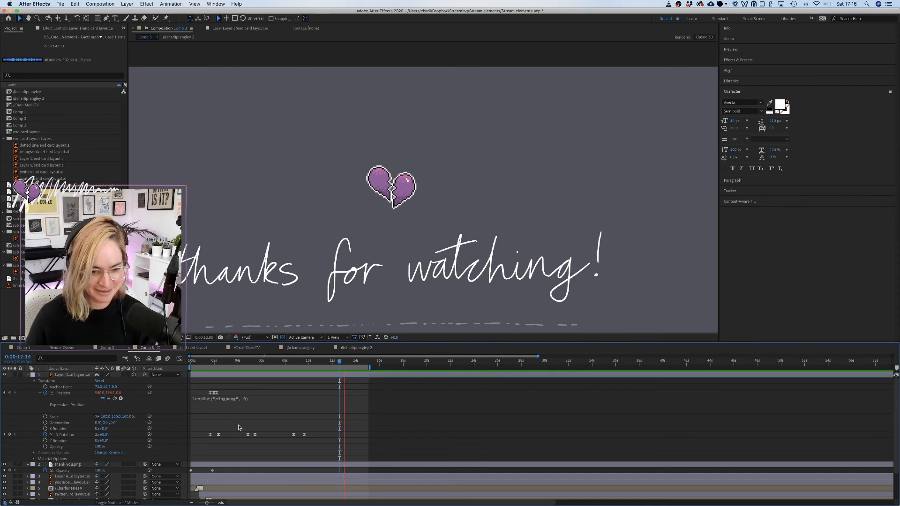
{"action": "key", "text": "space"}
{"action": "right_click", "coordinate": [244, 427]}
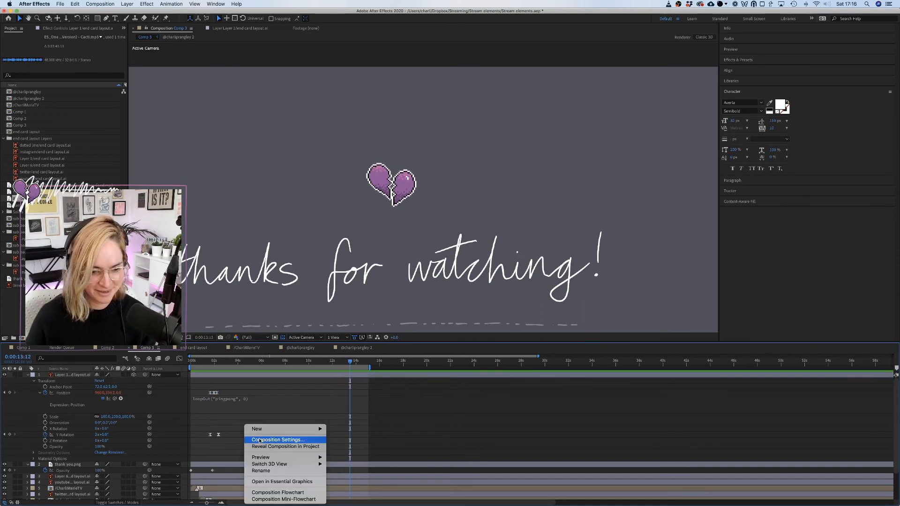
{"action": "left_click", "coordinate": [260, 441]}
{"action": "key", "text": "super+c"}
{"action": "left_click", "coordinate": [241, 432]}
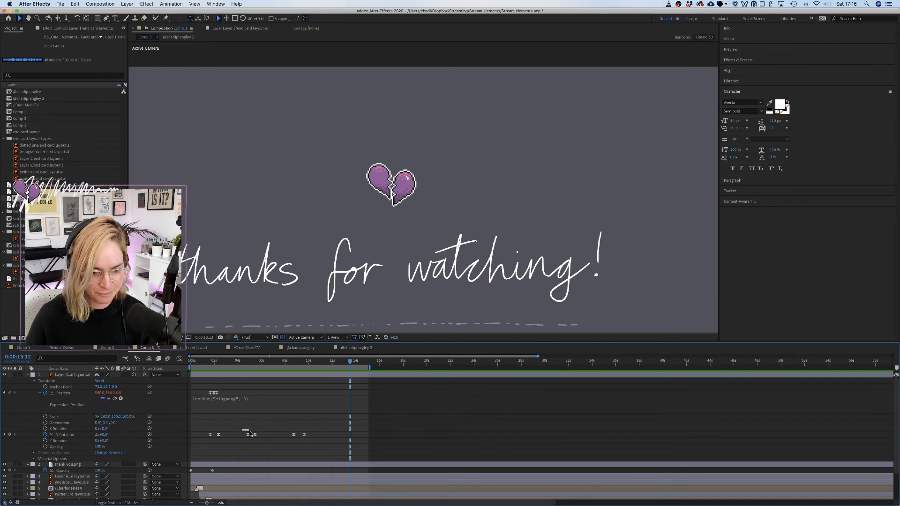
{"action": "left_click_drag", "start_coordinate": [250, 433], "coordinate": [261, 439]}
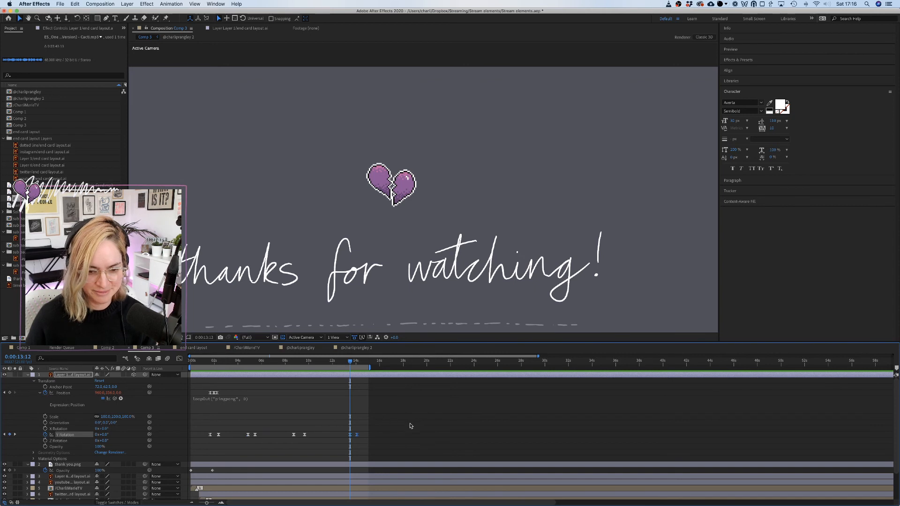
Preview the extra spin from 0:00:09:13, then delete the Y Rotation keyframes pasted at 0:00:13:12.
{"action": "left_click", "coordinate": [304, 363]}
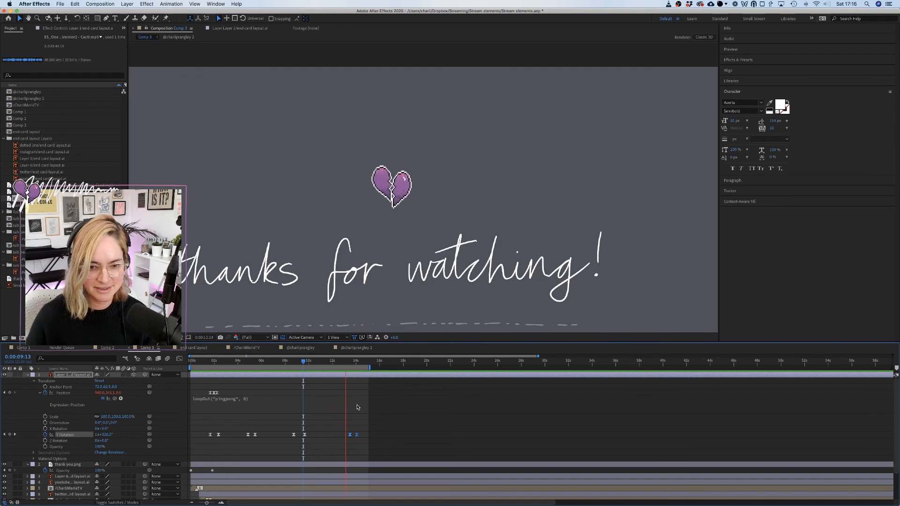
{"action": "key", "text": "space"}
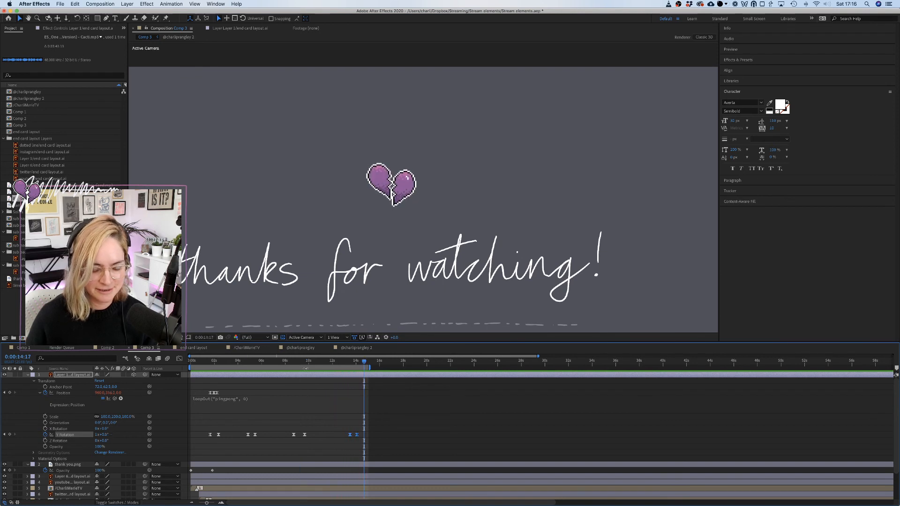
{"action": "key", "text": "Delete"}
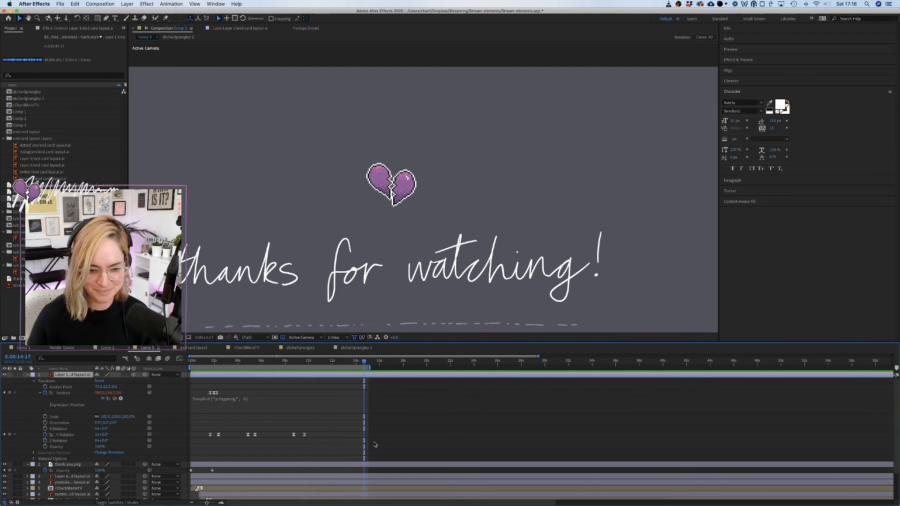
Copy the heart's Position expression loopOut("pingpong", 0) and add it as an expression on its Y Rotation.
{"action": "left_click", "coordinate": [348, 361]}
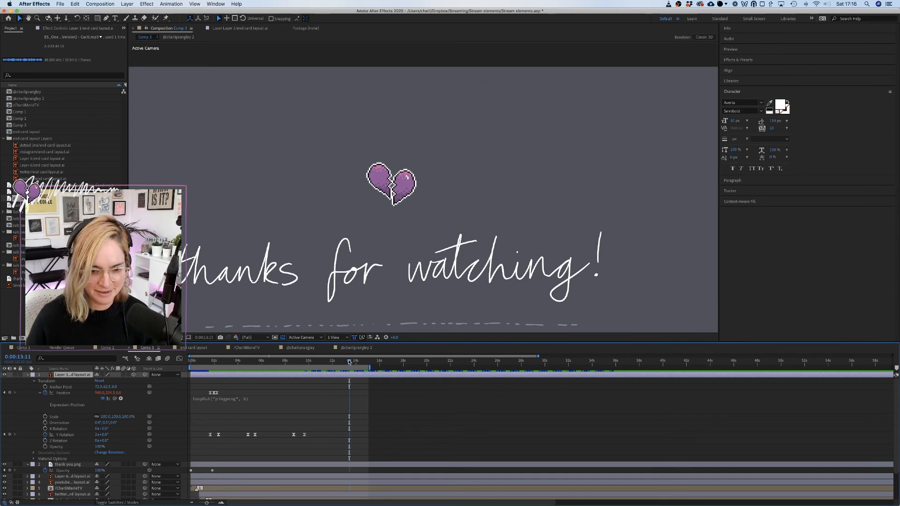
{"action": "key", "text": "minus"}
{"action": "key", "text": "minus"}
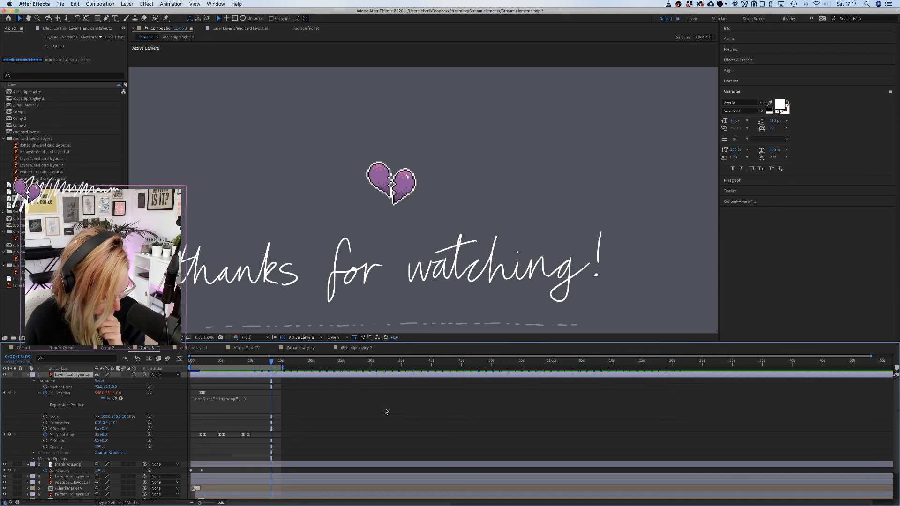
{"action": "left_click_drag", "start_coordinate": [213, 432], "coordinate": [277, 455]}
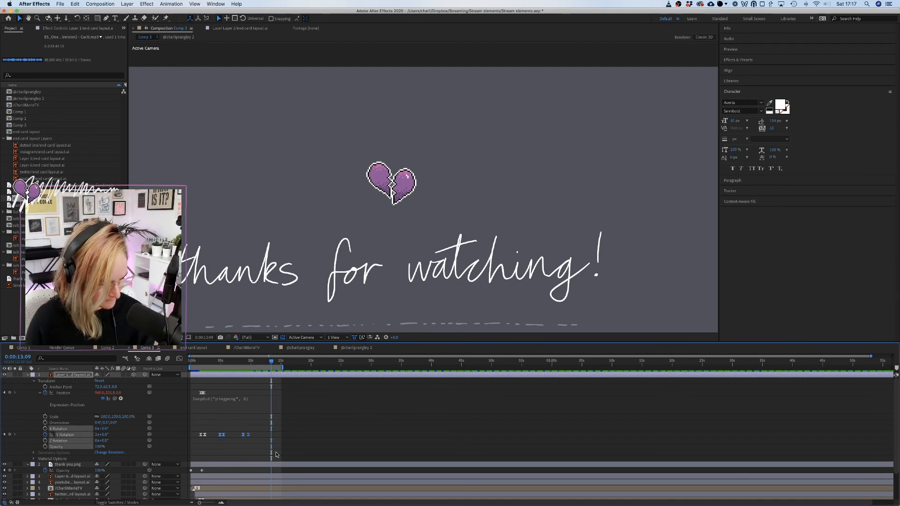
{"action": "left_click", "coordinate": [242, 398]}
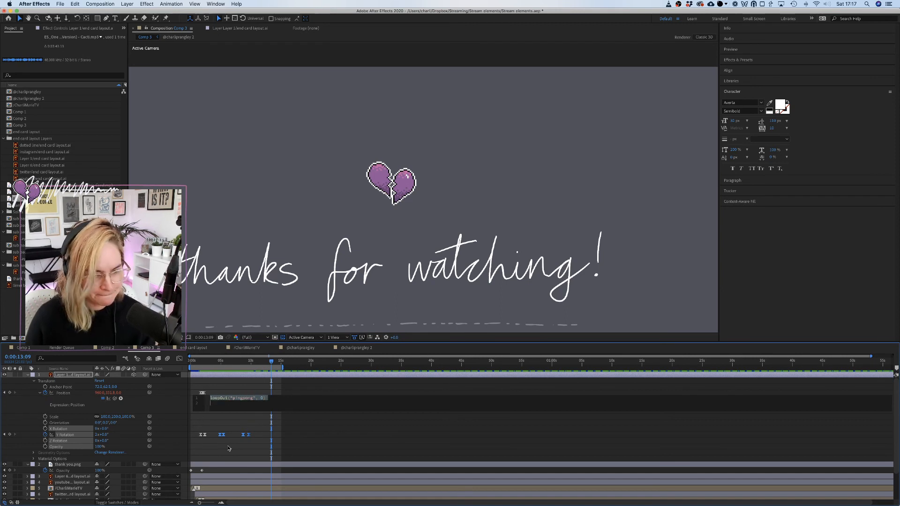
{"action": "left_click", "coordinate": [213, 439]}
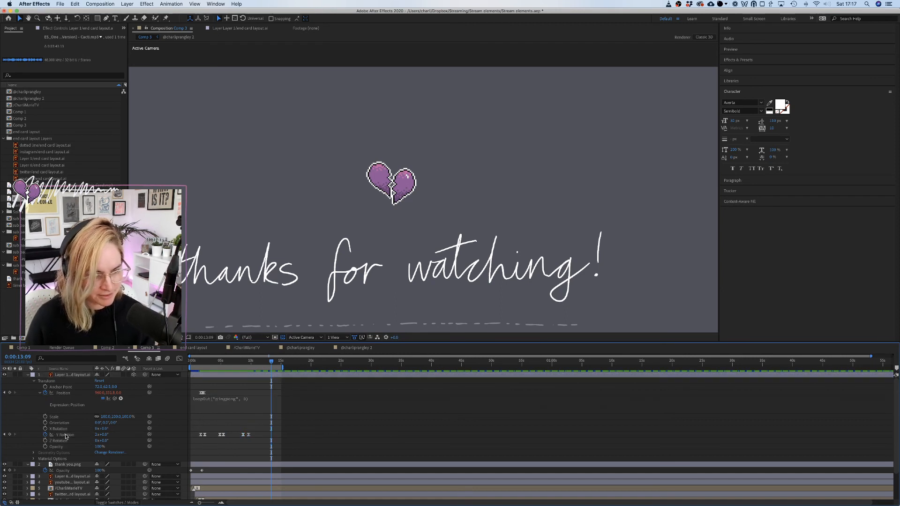
{"action": "left_click", "coordinate": [45, 435], "text": "alt"}
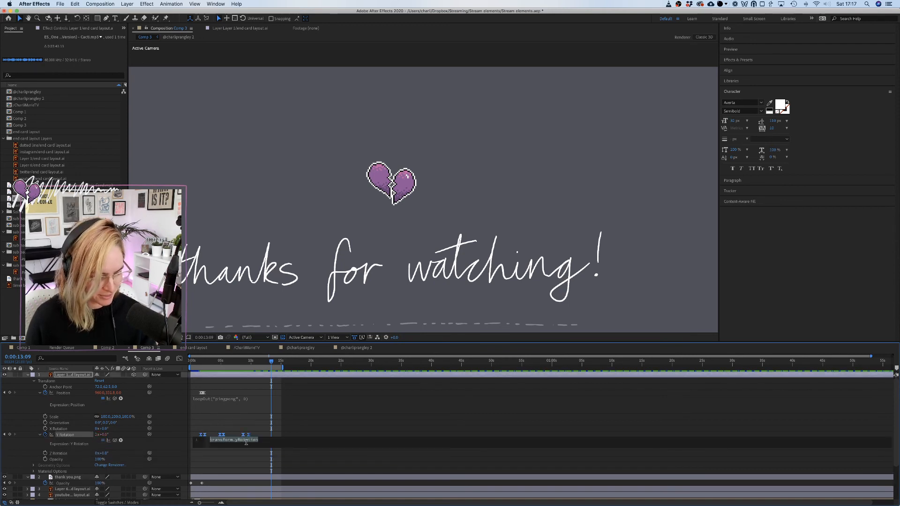
{"action": "key", "text": "super+v"}
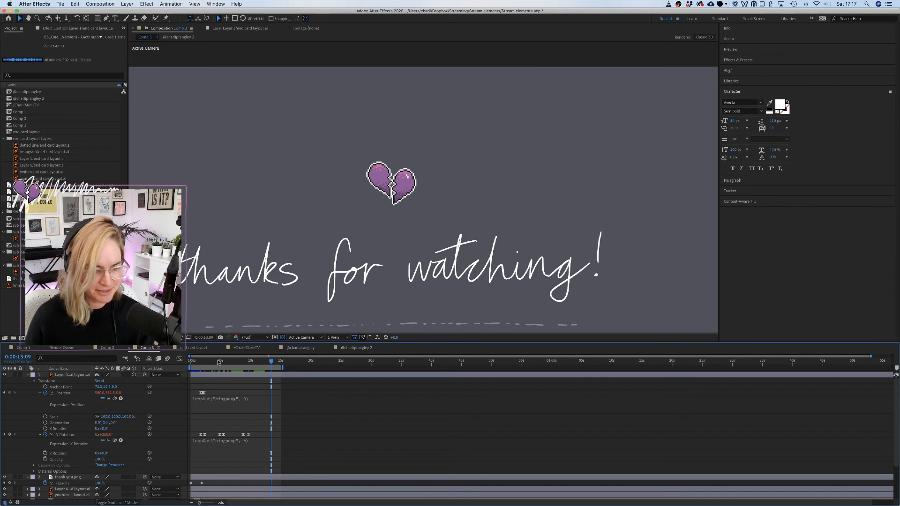
Preview the end card from the start to check the heart's looping Y Rotation, stopping at 0:00:15:03.
{"action": "left_click_drag", "start_coordinate": [218, 362], "coordinate": [167, 359]}
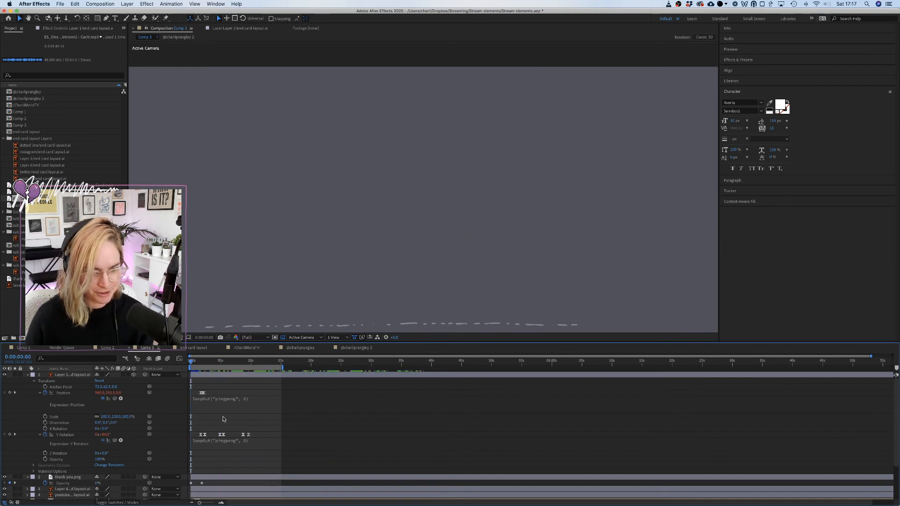
{"action": "key", "text": "equal"}
{"action": "key", "text": "equal"}
{"action": "key", "text": "equal"}
{"action": "key", "text": "equal"}
{"action": "key", "text": "equal"}
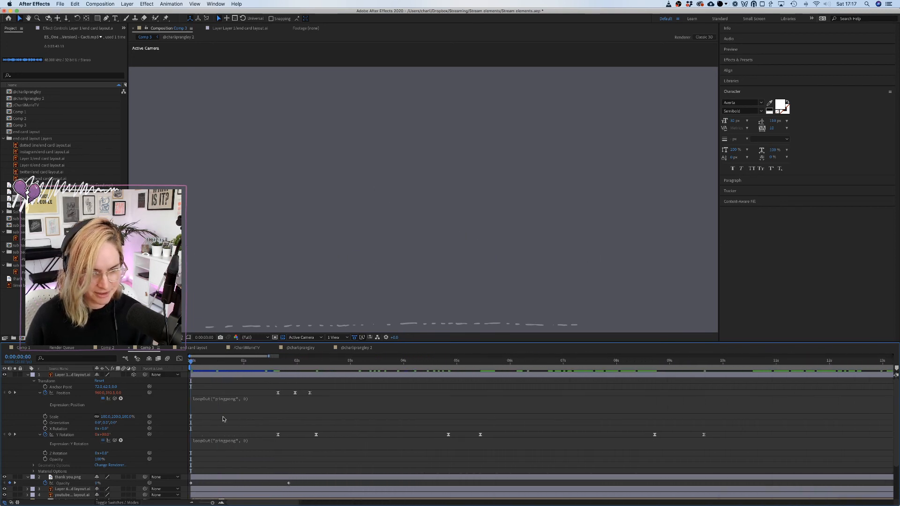
{"action": "key", "text": "minus"}
{"action": "key", "text": "minus"}
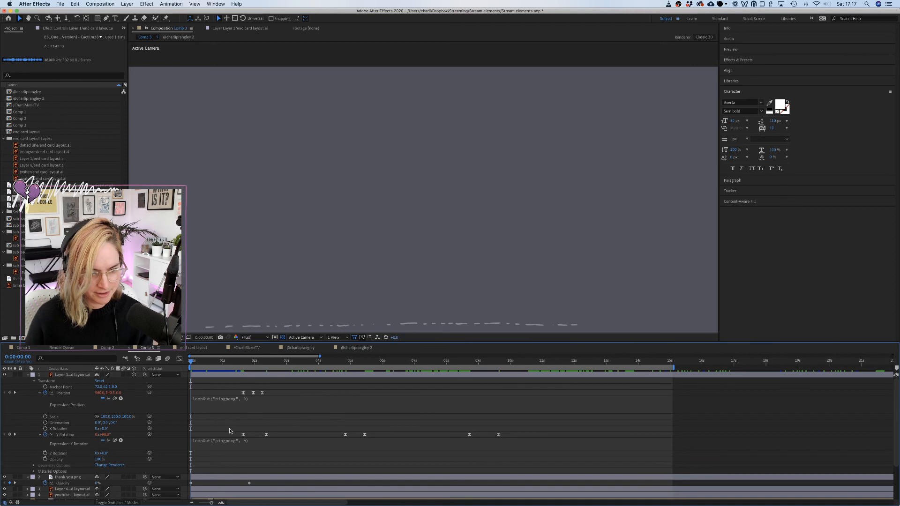
{"action": "key", "text": "space"}
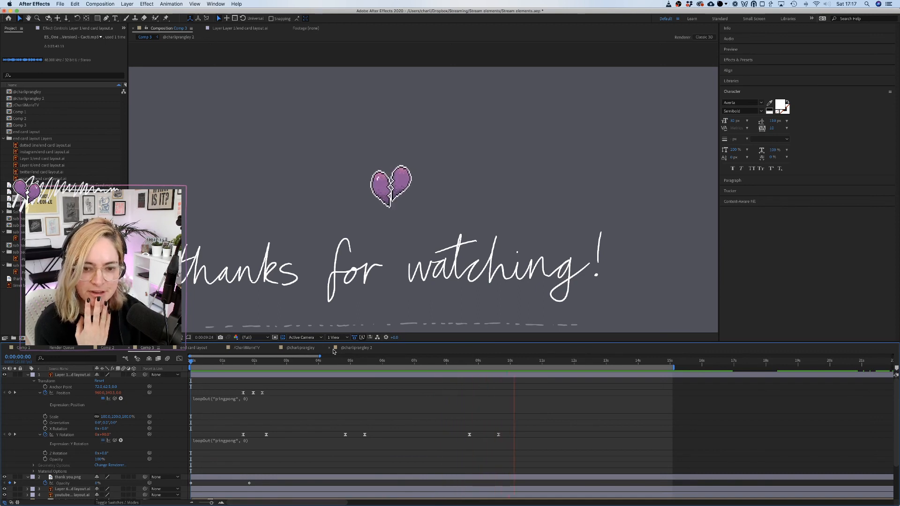
{"action": "key", "text": "space"}
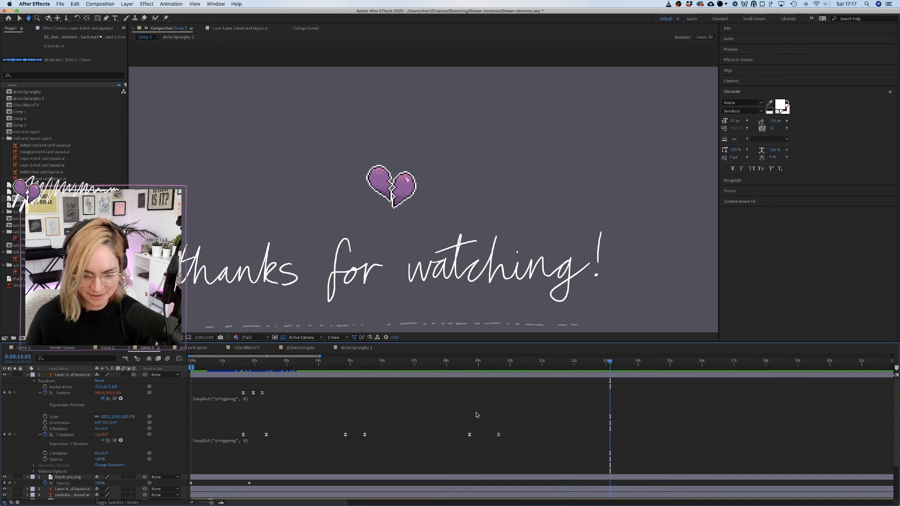
Delete the last pair of the heart's Y Rotation keyframes and try to preview from the start.
{"action": "left_click_drag", "start_coordinate": [456, 420], "coordinate": [504, 441]}
{"action": "key", "text": "Delete"}
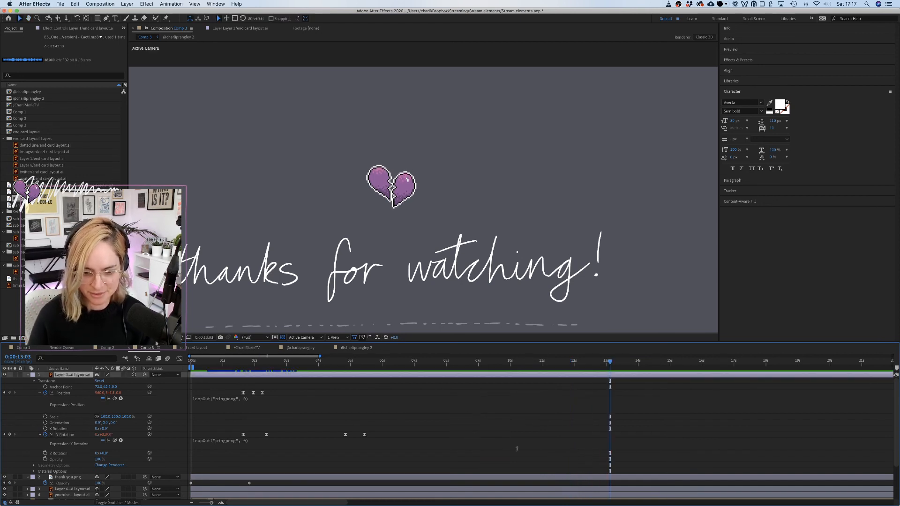
{"action": "key", "text": "Home"}
{"action": "key", "text": "space"}
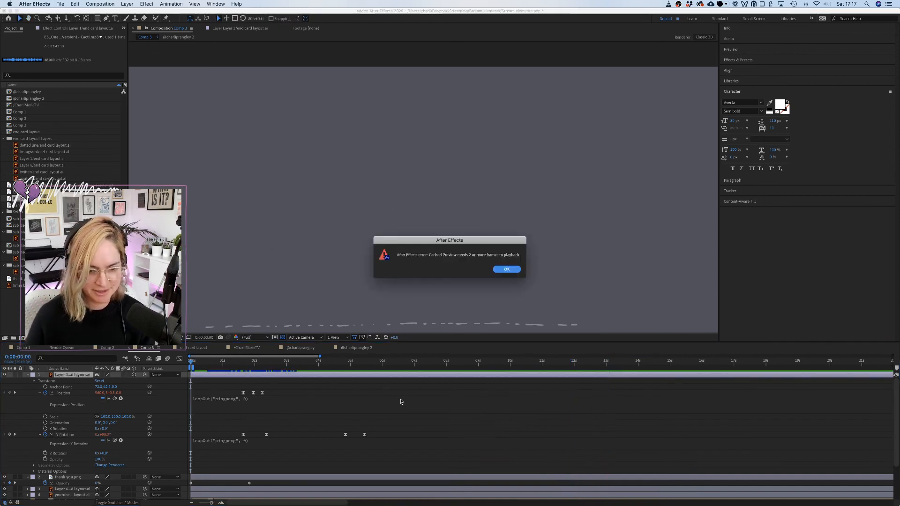
{"action": "left_click", "coordinate": [506, 270]}
Extend the end of the work area well past the first 58 seconds of the timeline.
{"action": "scroll", "coordinate": [463, 234], "scroll_direction": "down", "scroll_amount": 3}
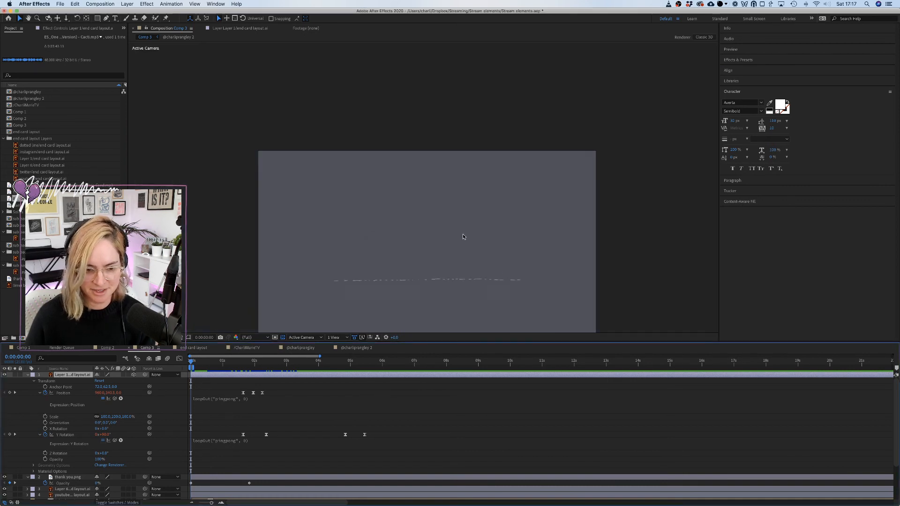
{"action": "scroll", "coordinate": [480, 389], "scroll_direction": "down", "scroll_amount": 5}
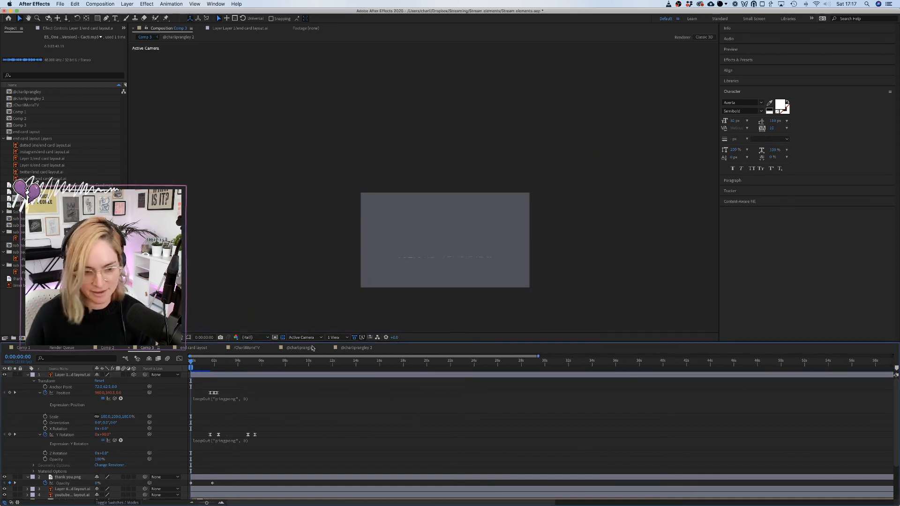
{"action": "left_click_drag", "start_coordinate": [194, 367], "coordinate": [876, 362]}
{"action": "scroll", "coordinate": [282, 441], "scroll_direction": "left", "scroll_amount": 5}
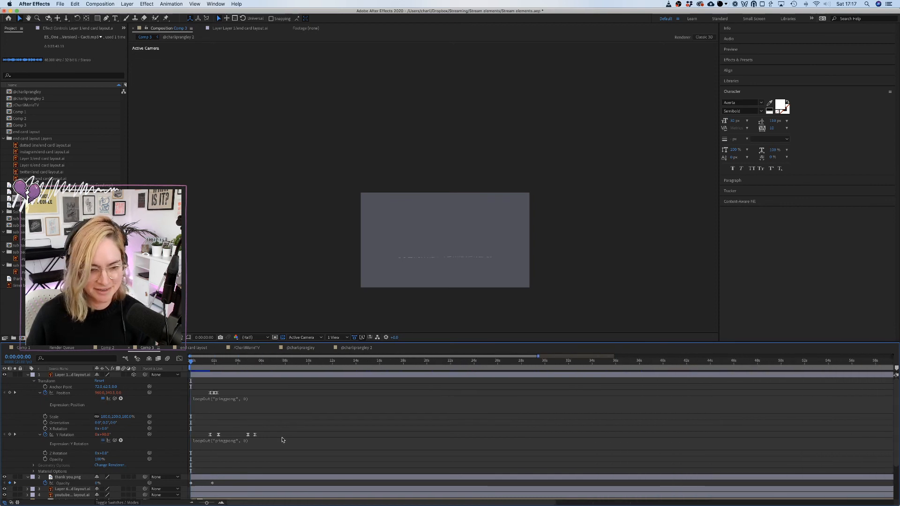
Preview the looping heart with the composition fitted up to 200%, replaying from 0:00:01:09 and stopping at 0:00:24:21.
{"action": "key", "text": "space"}
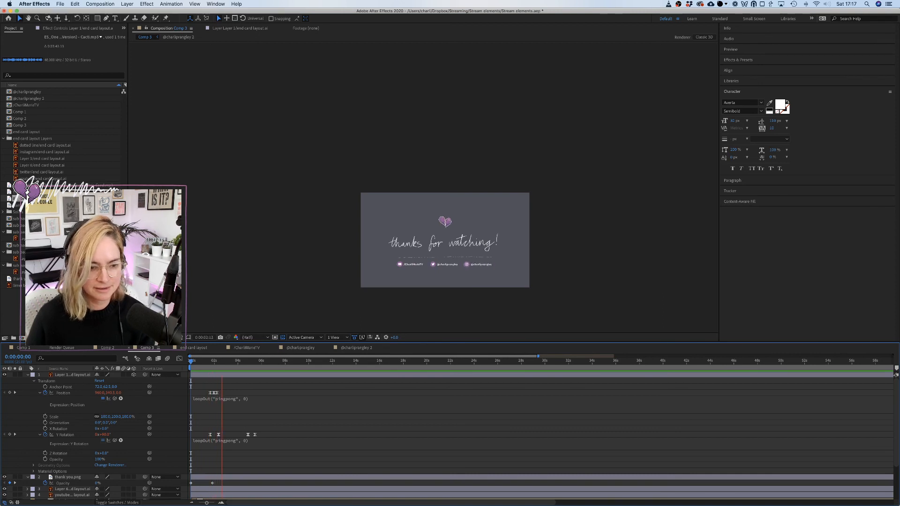
{"action": "left_click", "coordinate": [170, 338]}
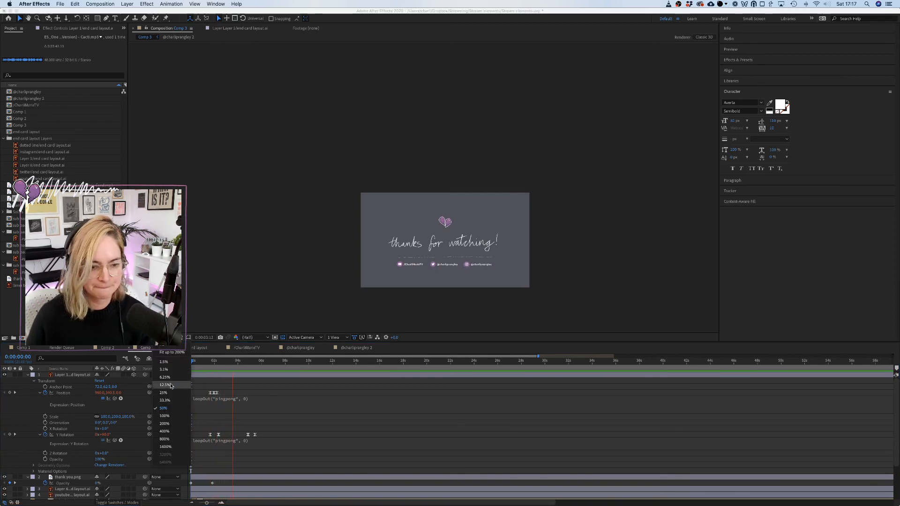
{"action": "left_click", "coordinate": [172, 352]}
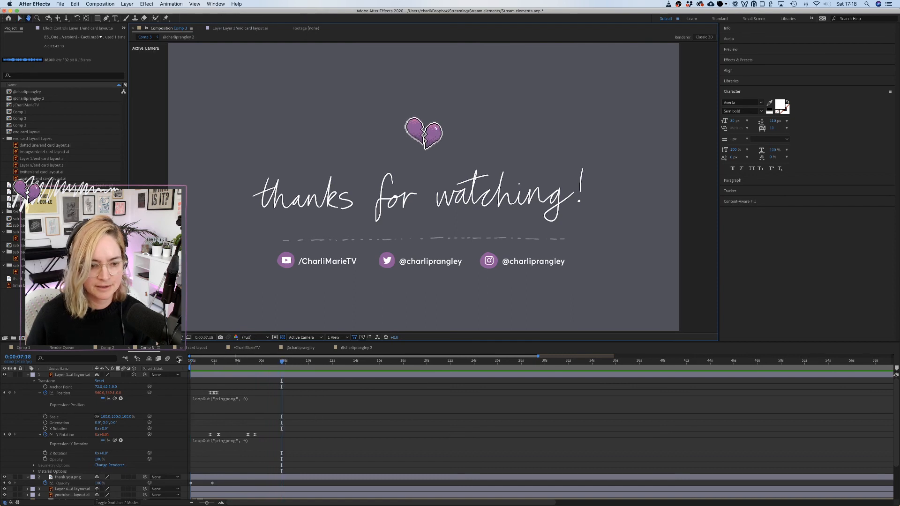
{"action": "left_click", "coordinate": [207, 362]}
{"action": "key", "text": "space"}
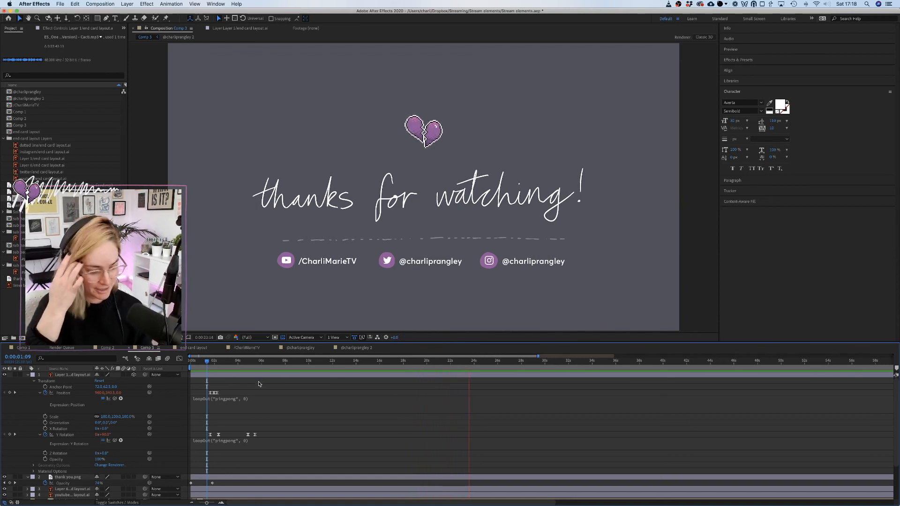
{"action": "key", "text": "space"}
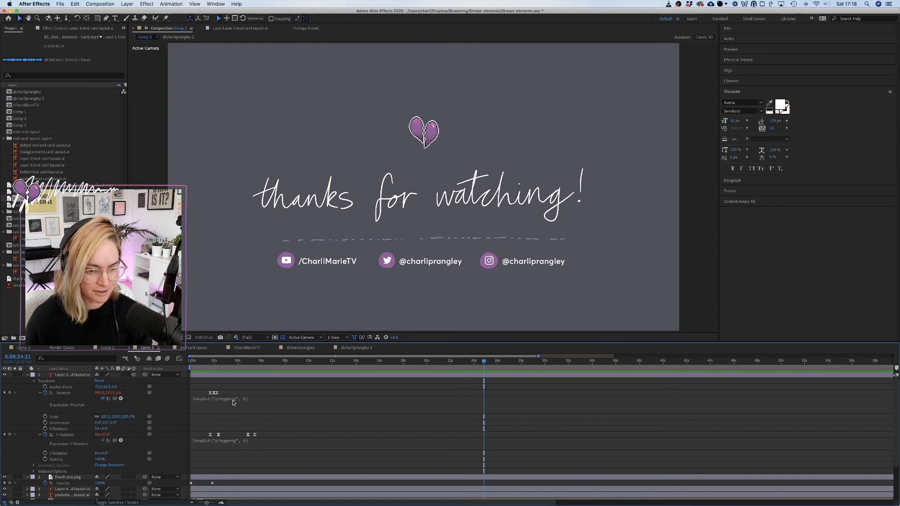
Change the heart's Y Rotation expression to loopOut("cycle", 0) with the playhead at 0:00:05:12.
{"action": "left_click_drag", "start_coordinate": [215, 366], "coordinate": [256, 370]}
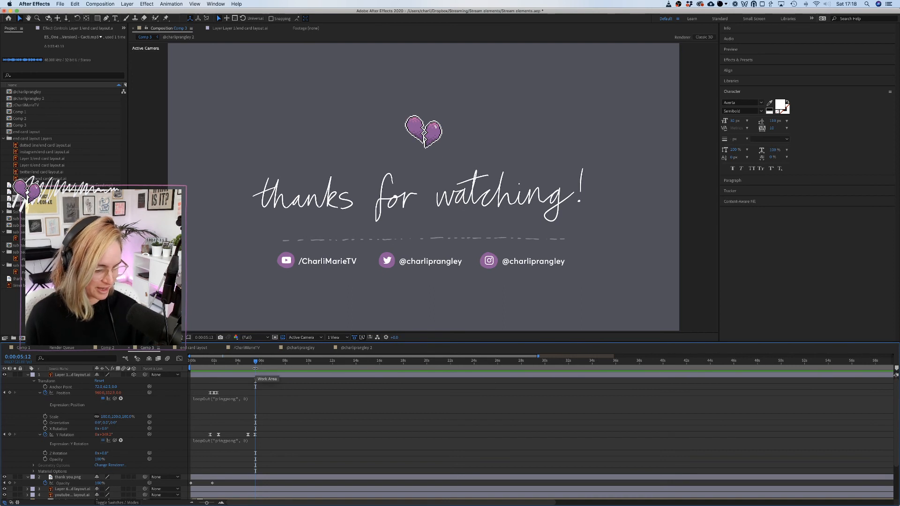
{"action": "left_click", "coordinate": [224, 440]}
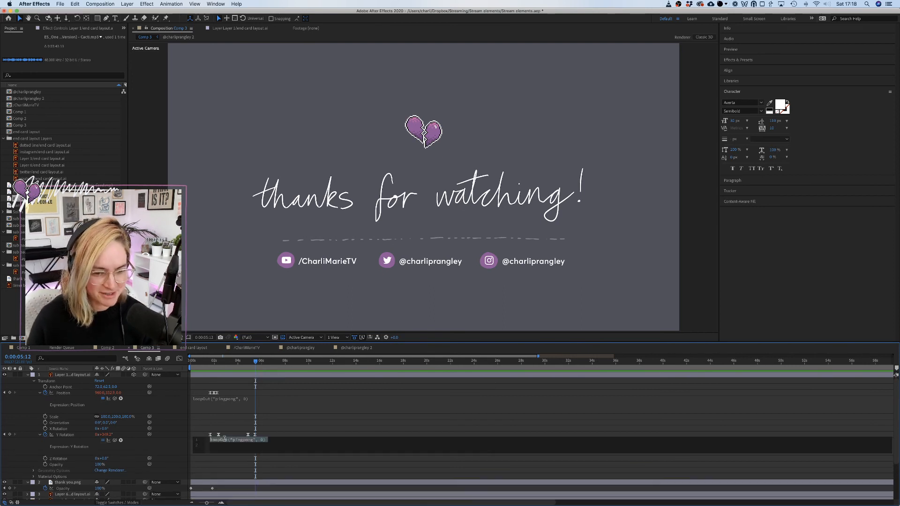
{"action": "left_click", "coordinate": [251, 441]}
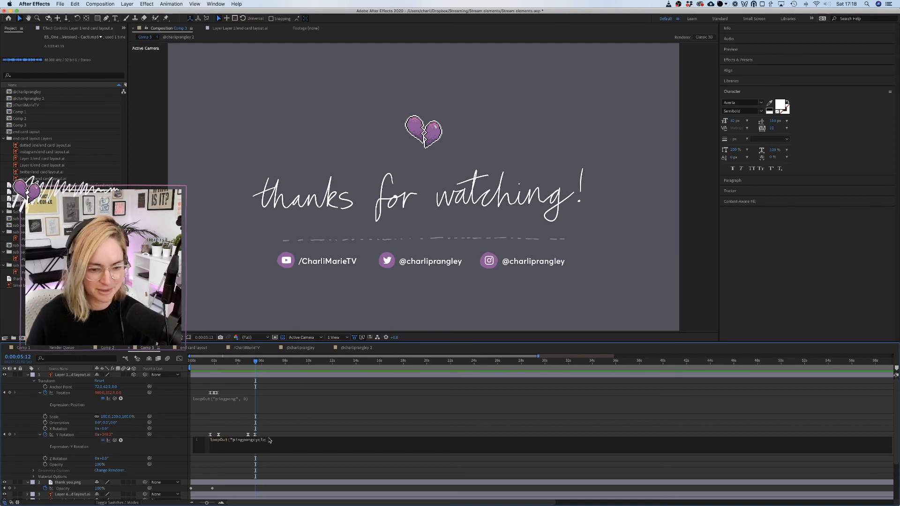
{"action": "key", "text": "BackSpace"}
{"action": "key", "text": "BackSpace"}
{"action": "key", "text": "BackSpace"}
{"action": "key", "text": "BackSpace"}
{"action": "key", "text": "BackSpace"}
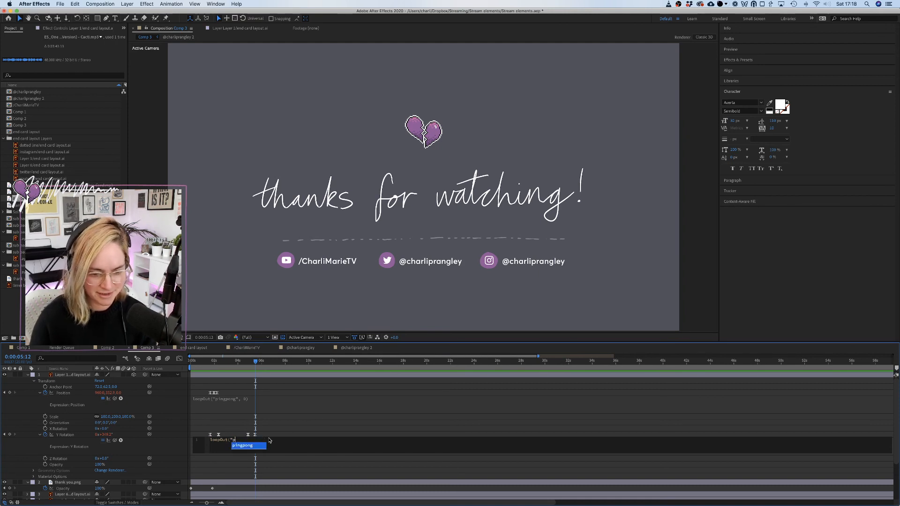
{"action": "key", "text": "BackSpace"}
{"action": "type", "text": "cyc"}
{"action": "type", "text": "le\")"}
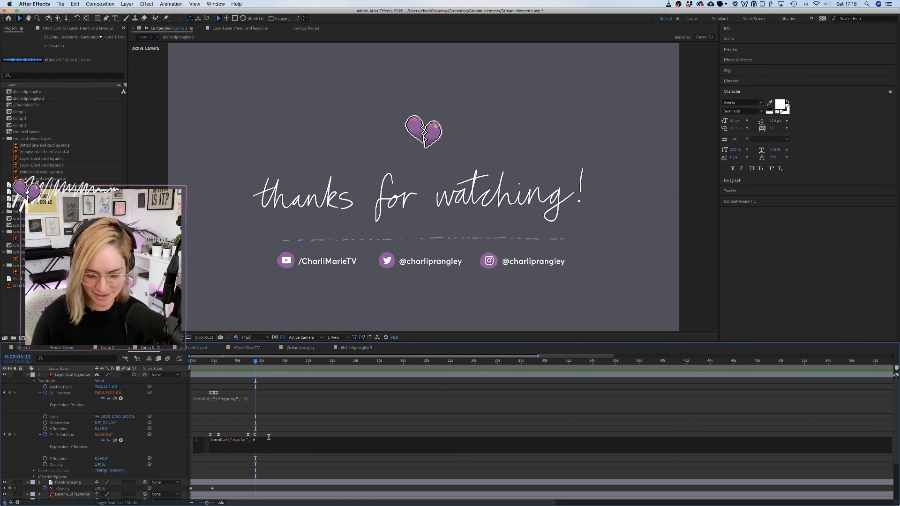
{"action": "left_click", "coordinate": [302, 427]}
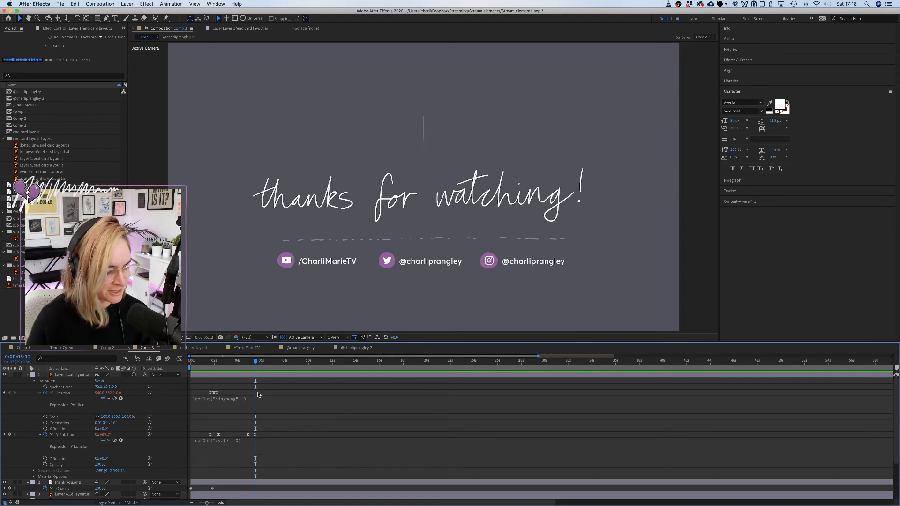
Preview the end card from the start to check the cycled Y Rotation, stopping at 0:00:10:03.
{"action": "left_click_drag", "start_coordinate": [230, 361], "coordinate": [182, 360]}
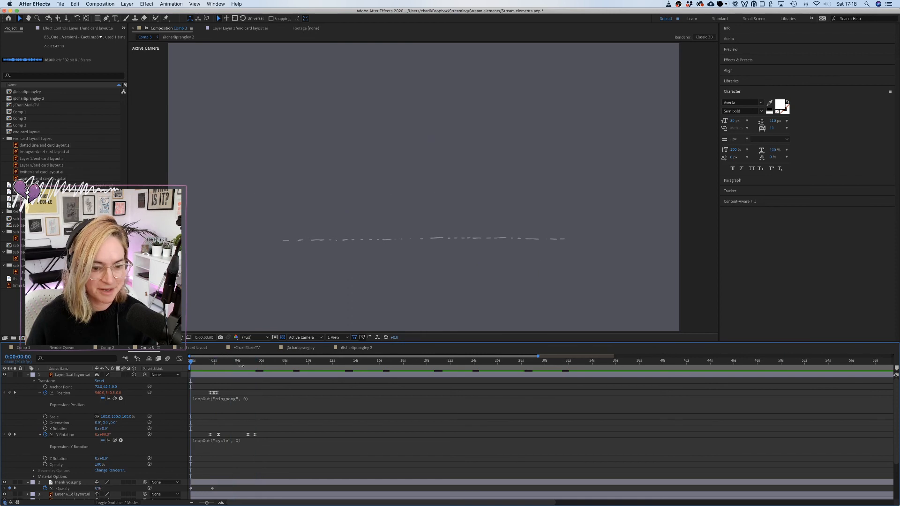
{"action": "key", "text": "space"}
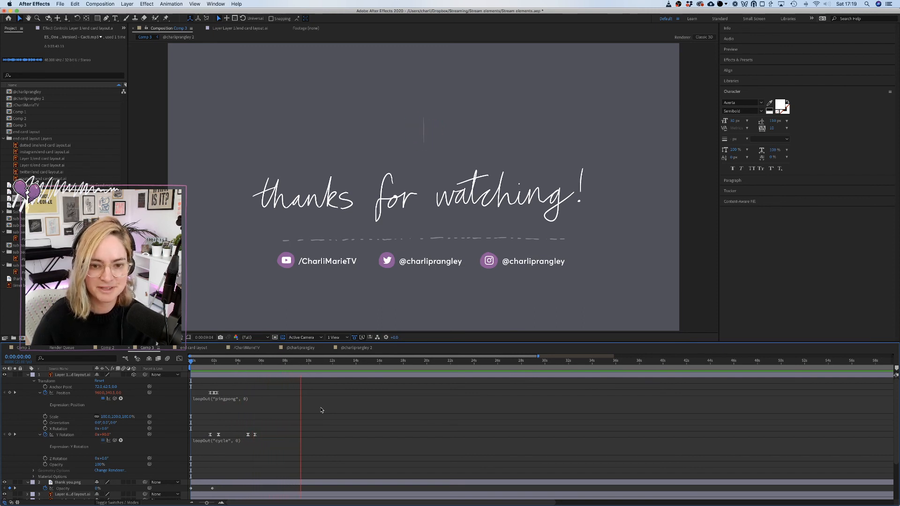
{"action": "key", "text": "space"}
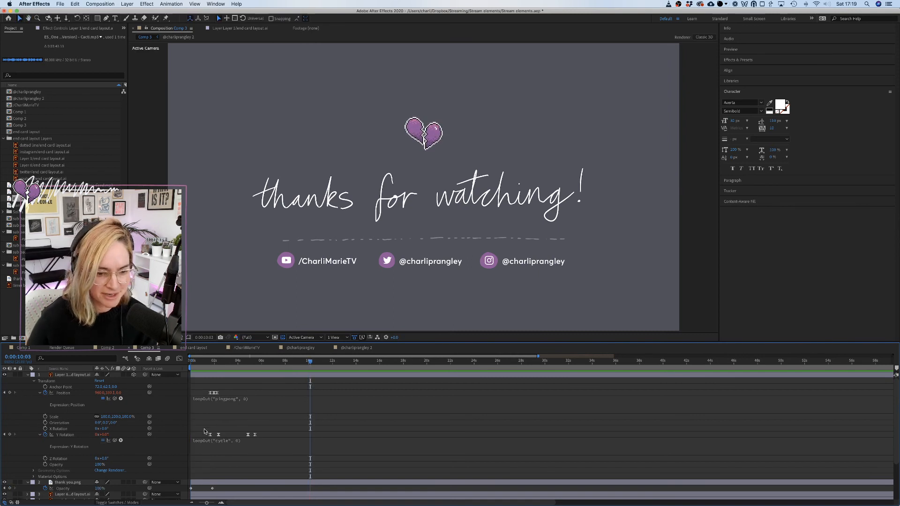
Delete the first two Y Rotation keyframes of the heart and preview from the start, stopping at 0:00:18:23.
{"action": "left_click_drag", "start_coordinate": [205, 431], "coordinate": [228, 438]}
{"action": "key", "text": "Delete"}
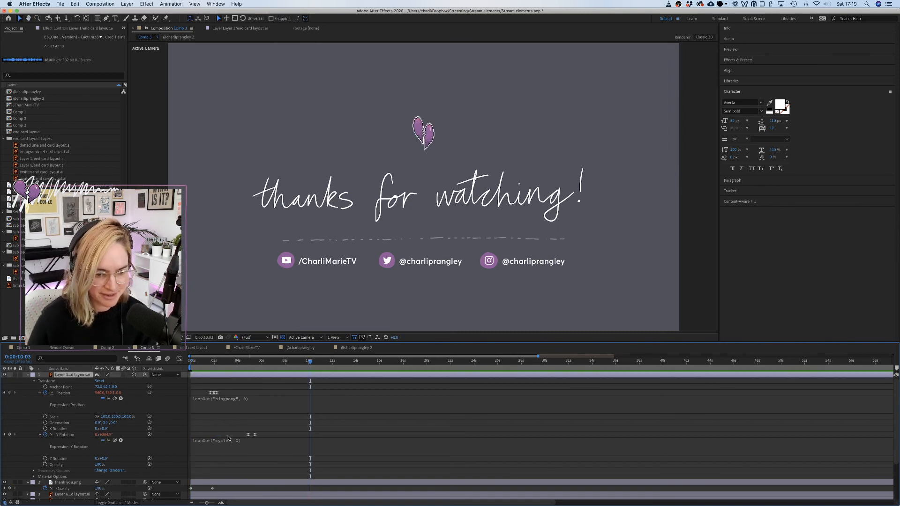
{"action": "left_click_drag", "start_coordinate": [216, 364], "coordinate": [164, 362]}
{"action": "key", "text": "space"}
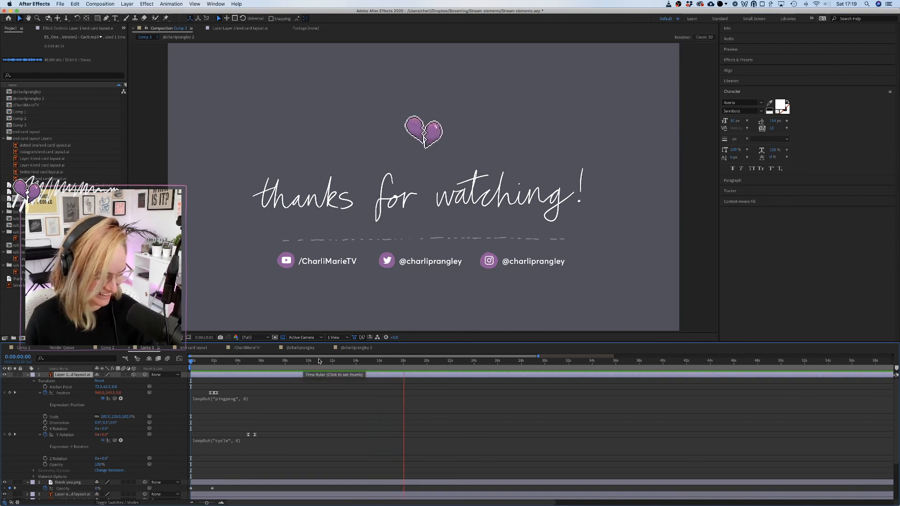
{"action": "key", "text": "space"}
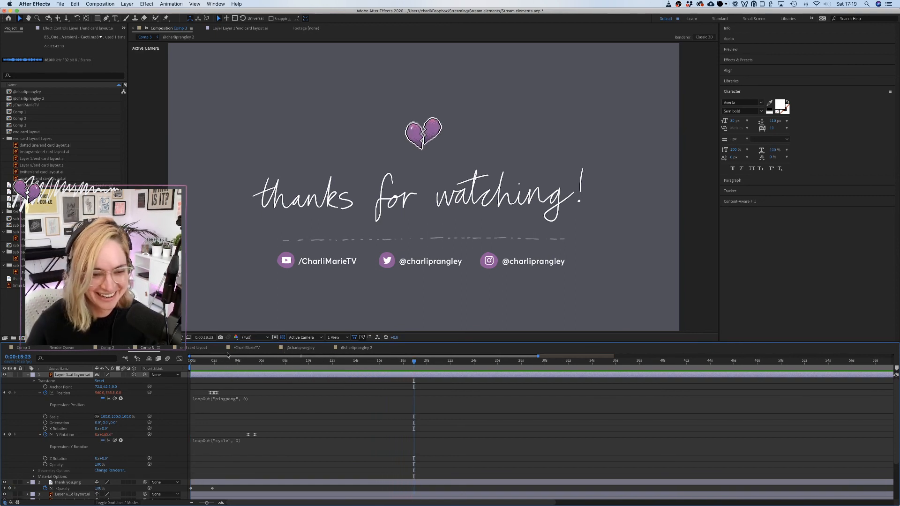
Try a second argument of 5 in the heart's Y Rotation loopOut expression and preview from 0:00:03:23.
{"action": "left_click", "coordinate": [215, 362]}
{"action": "left_click_drag", "start_coordinate": [215, 365], "coordinate": [293, 380]}
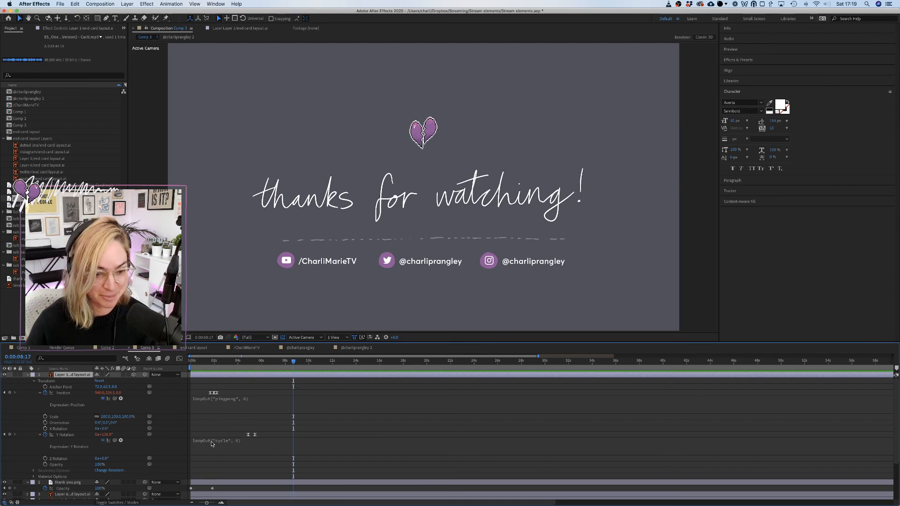
{"action": "left_click", "coordinate": [239, 442]}
{"action": "left_click", "coordinate": [256, 439]}
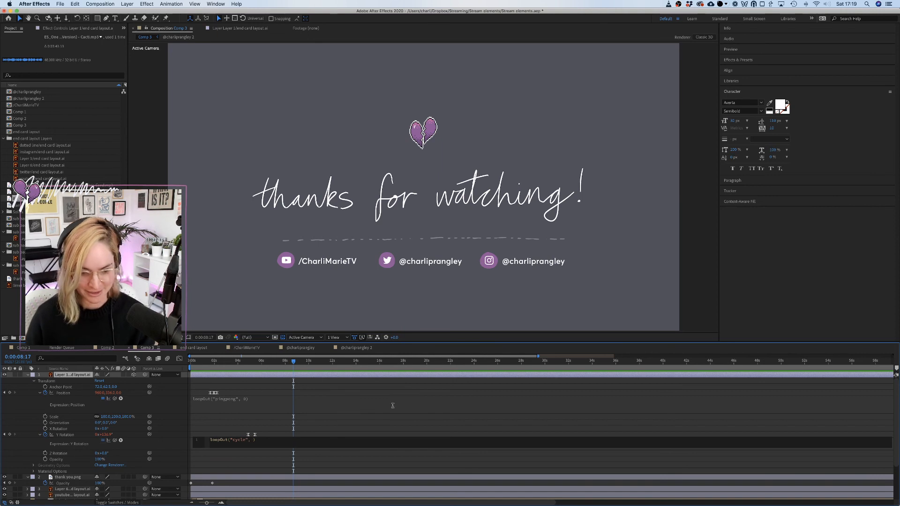
{"action": "type", "text": "5"}
{"action": "left_click", "coordinate": [340, 425]}
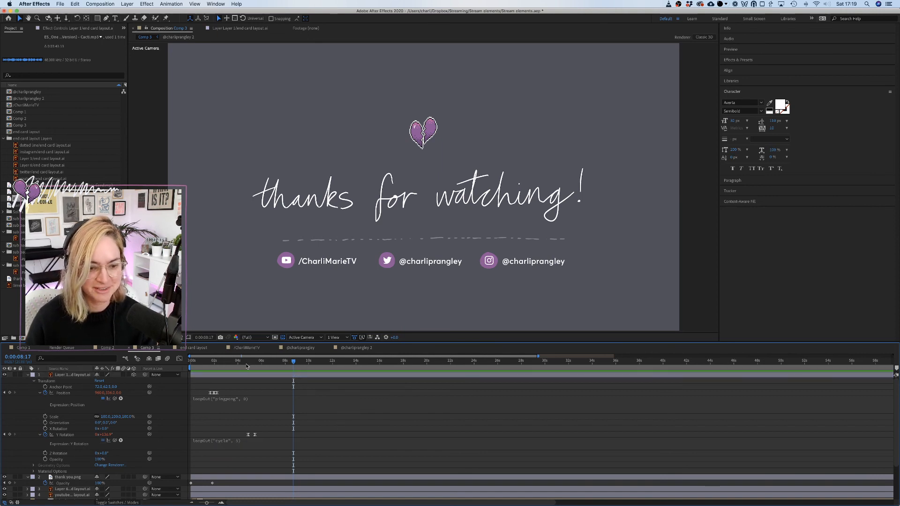
{"action": "left_click", "coordinate": [237, 364]}
{"action": "key", "text": "space"}
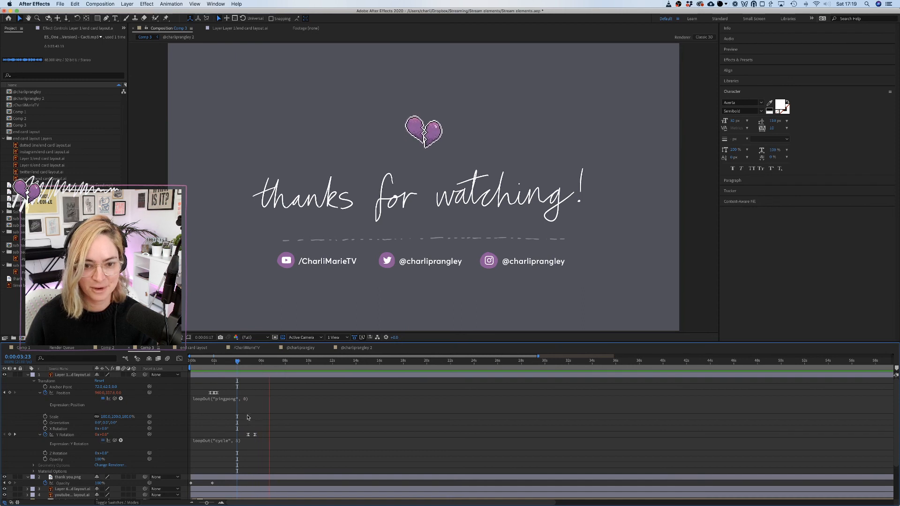
Set the second argument of the heart's Y Rotation loopOut expression back to 0.
{"action": "left_click", "coordinate": [238, 440]}
{"action": "left_click", "coordinate": [253, 440]}
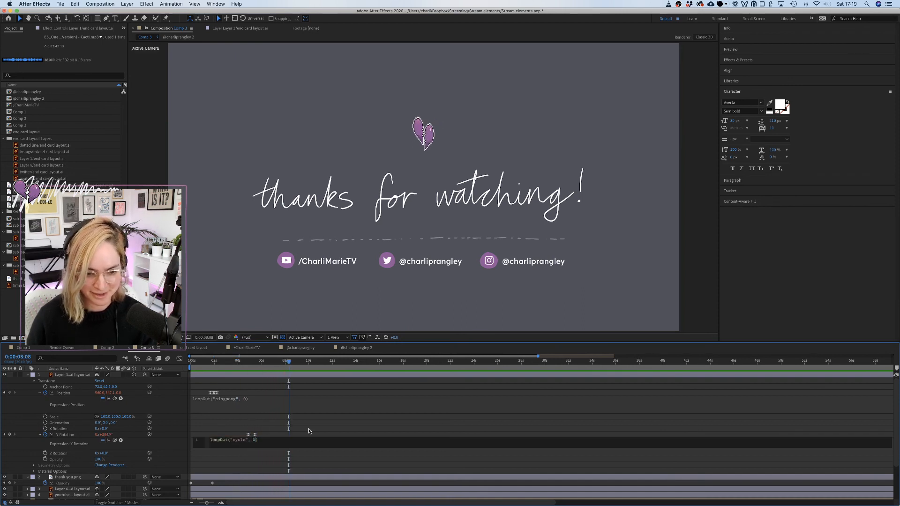
{"action": "left_click", "coordinate": [322, 421]}
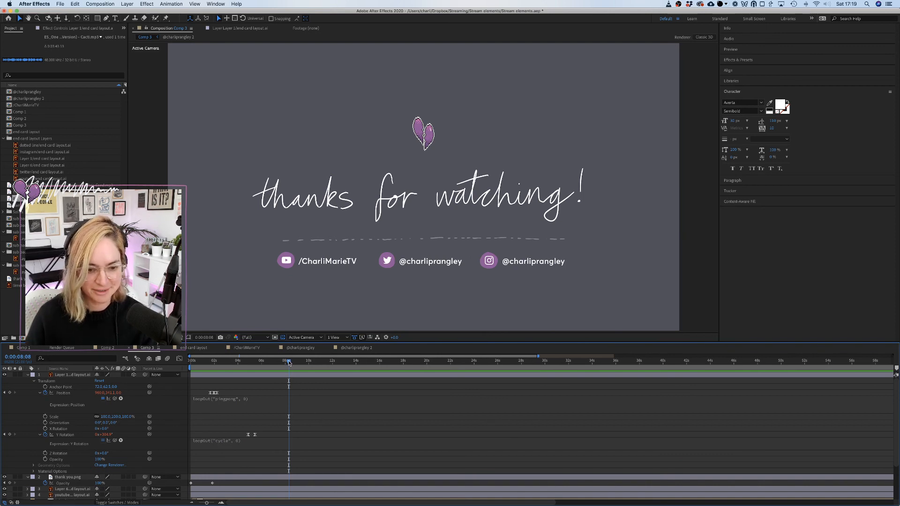
Add a Y Rotation keyframe for the heart at 0:00:09:22 and preview the end card from the start.
{"action": "left_click_drag", "start_coordinate": [289, 362], "coordinate": [307, 364]}
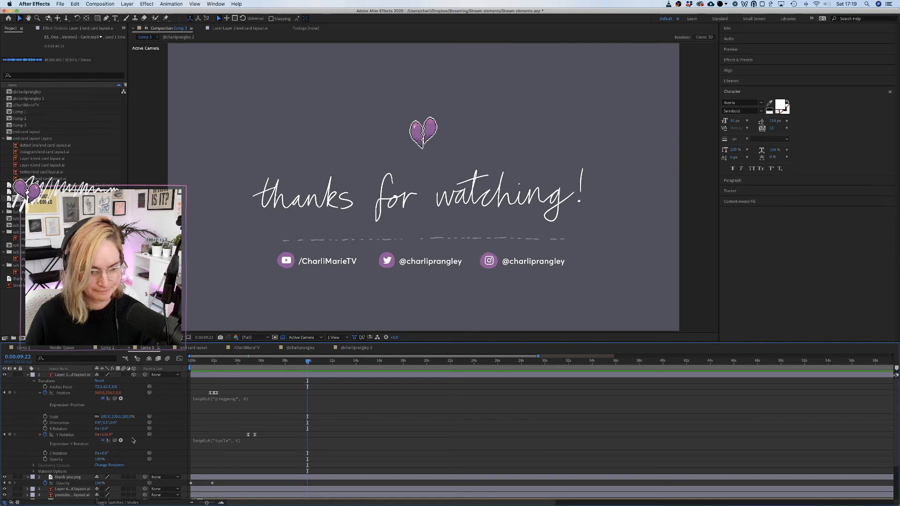
{"action": "left_click", "coordinate": [10, 435]}
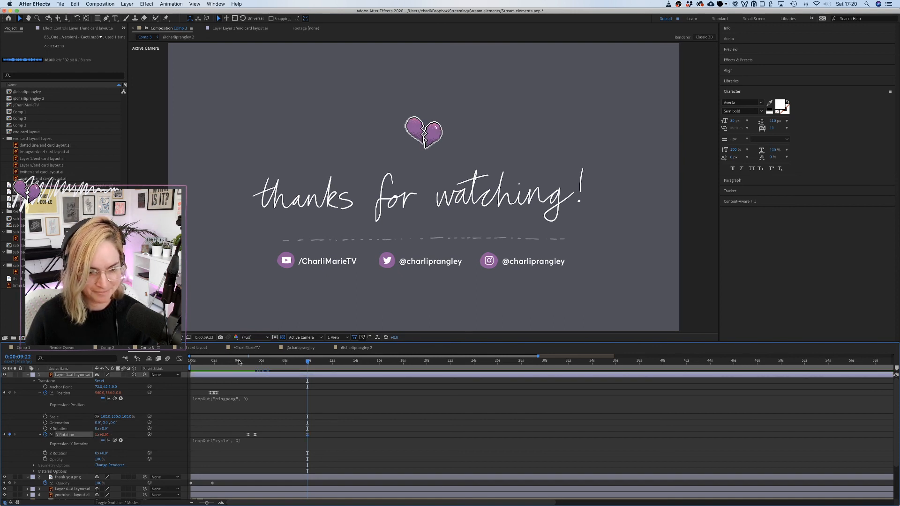
{"action": "left_click_drag", "start_coordinate": [258, 363], "coordinate": [167, 350]}
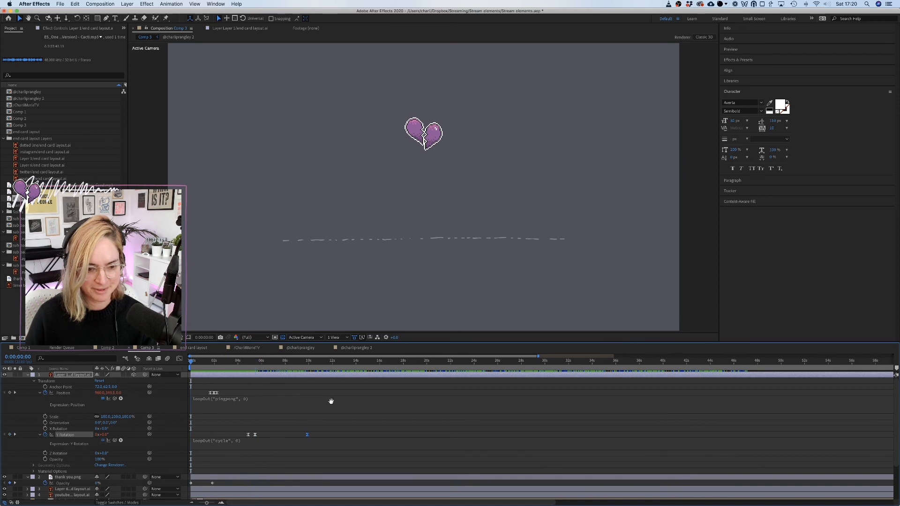
{"action": "key", "text": "space"}
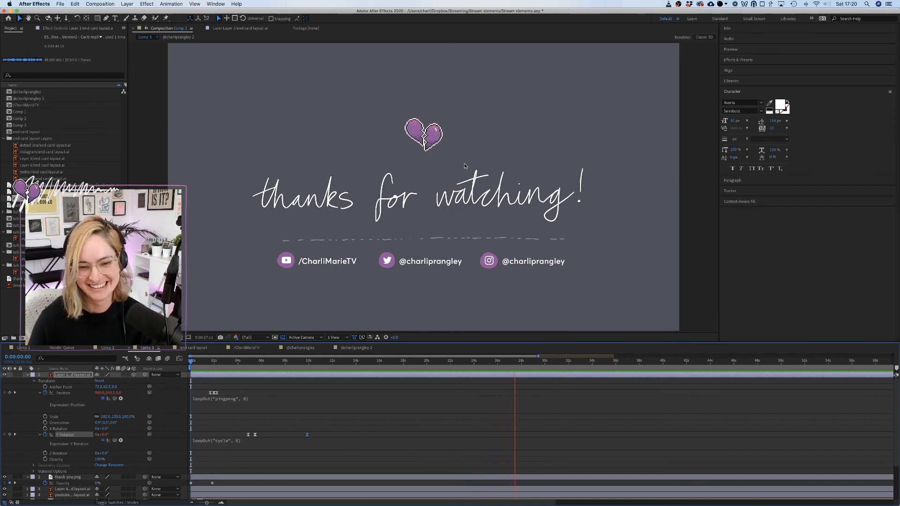
{"action": "scroll", "coordinate": [443, 232], "scroll_direction": "down", "scroll_amount": 1}
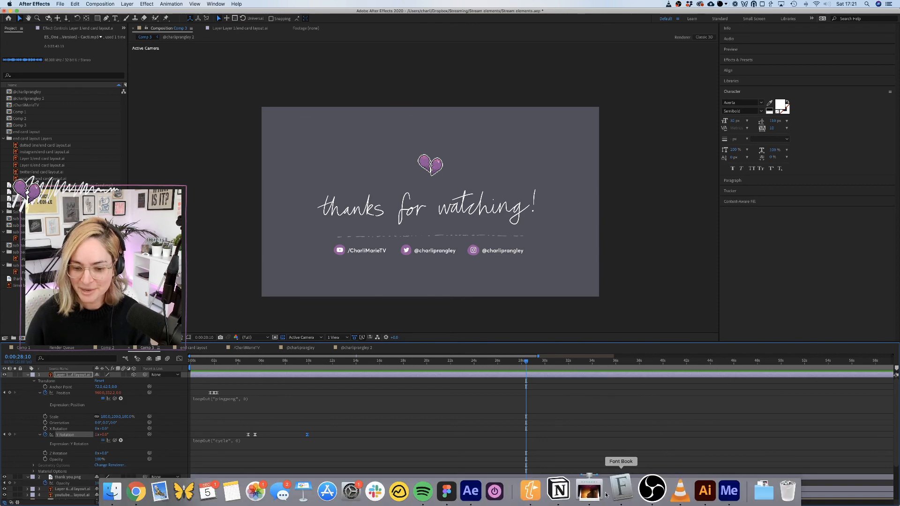
Switch to OBS and change the livestream to the Just video scene.
{"action": "left_click", "coordinate": [634, 489]}
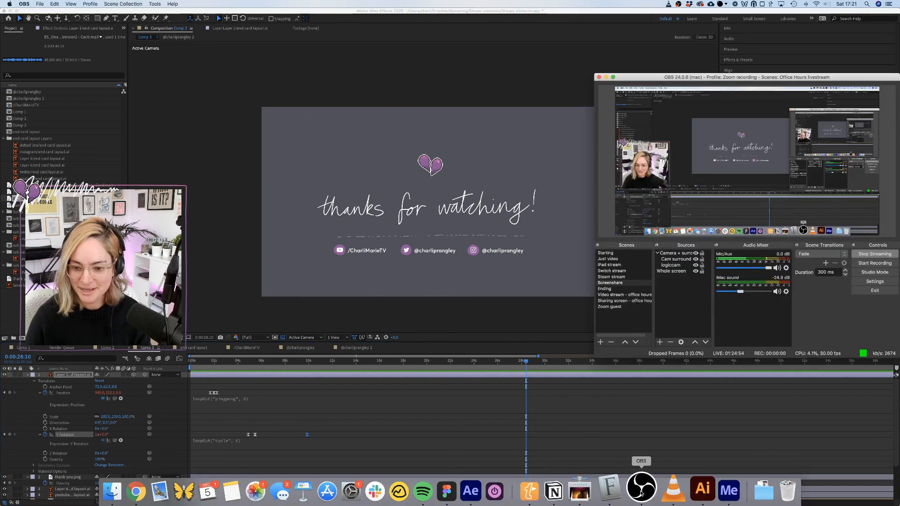
{"action": "left_click", "coordinate": [611, 259]}
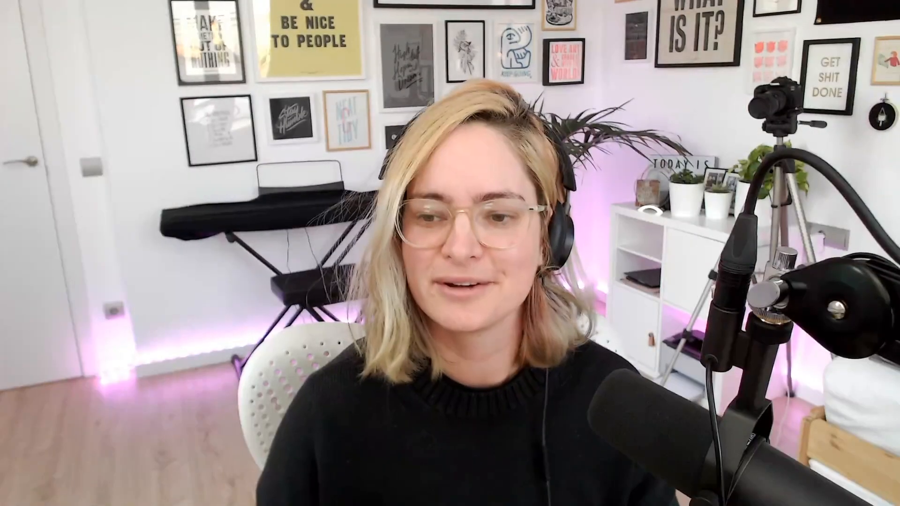